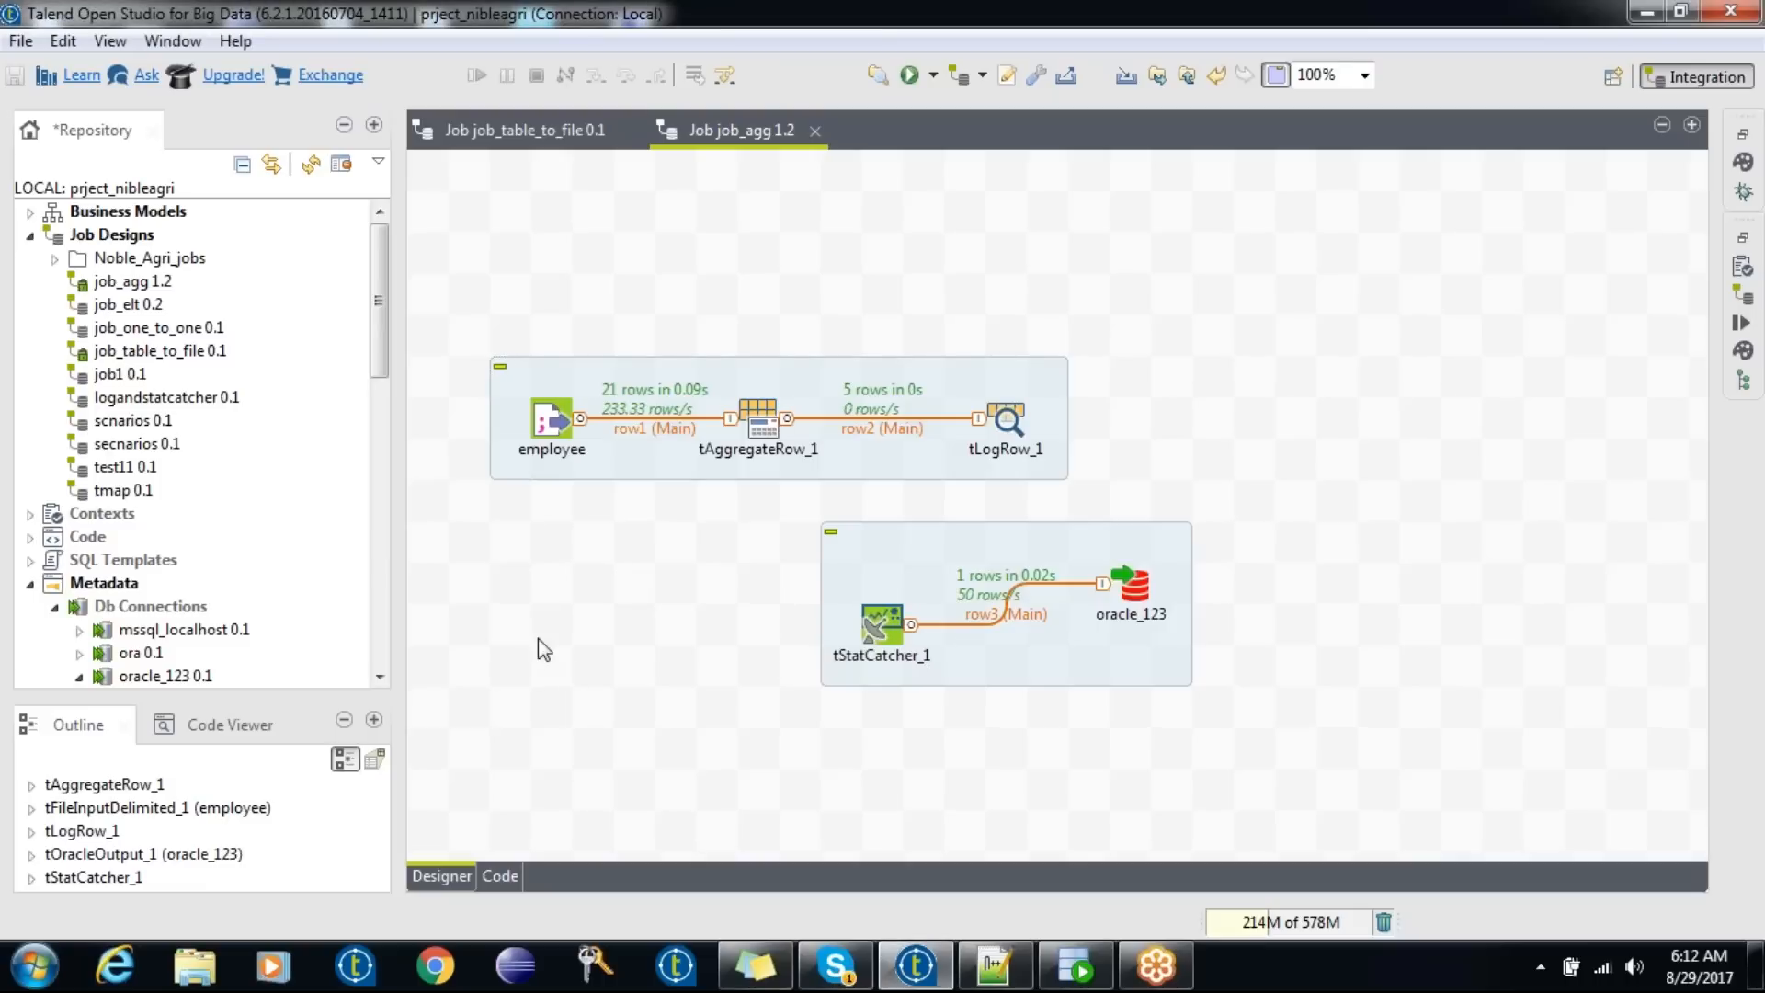
# - Collapse the Db Connections and File delimited branches in the Repository, then select Db Connections
pyautogui.click(906, 961)
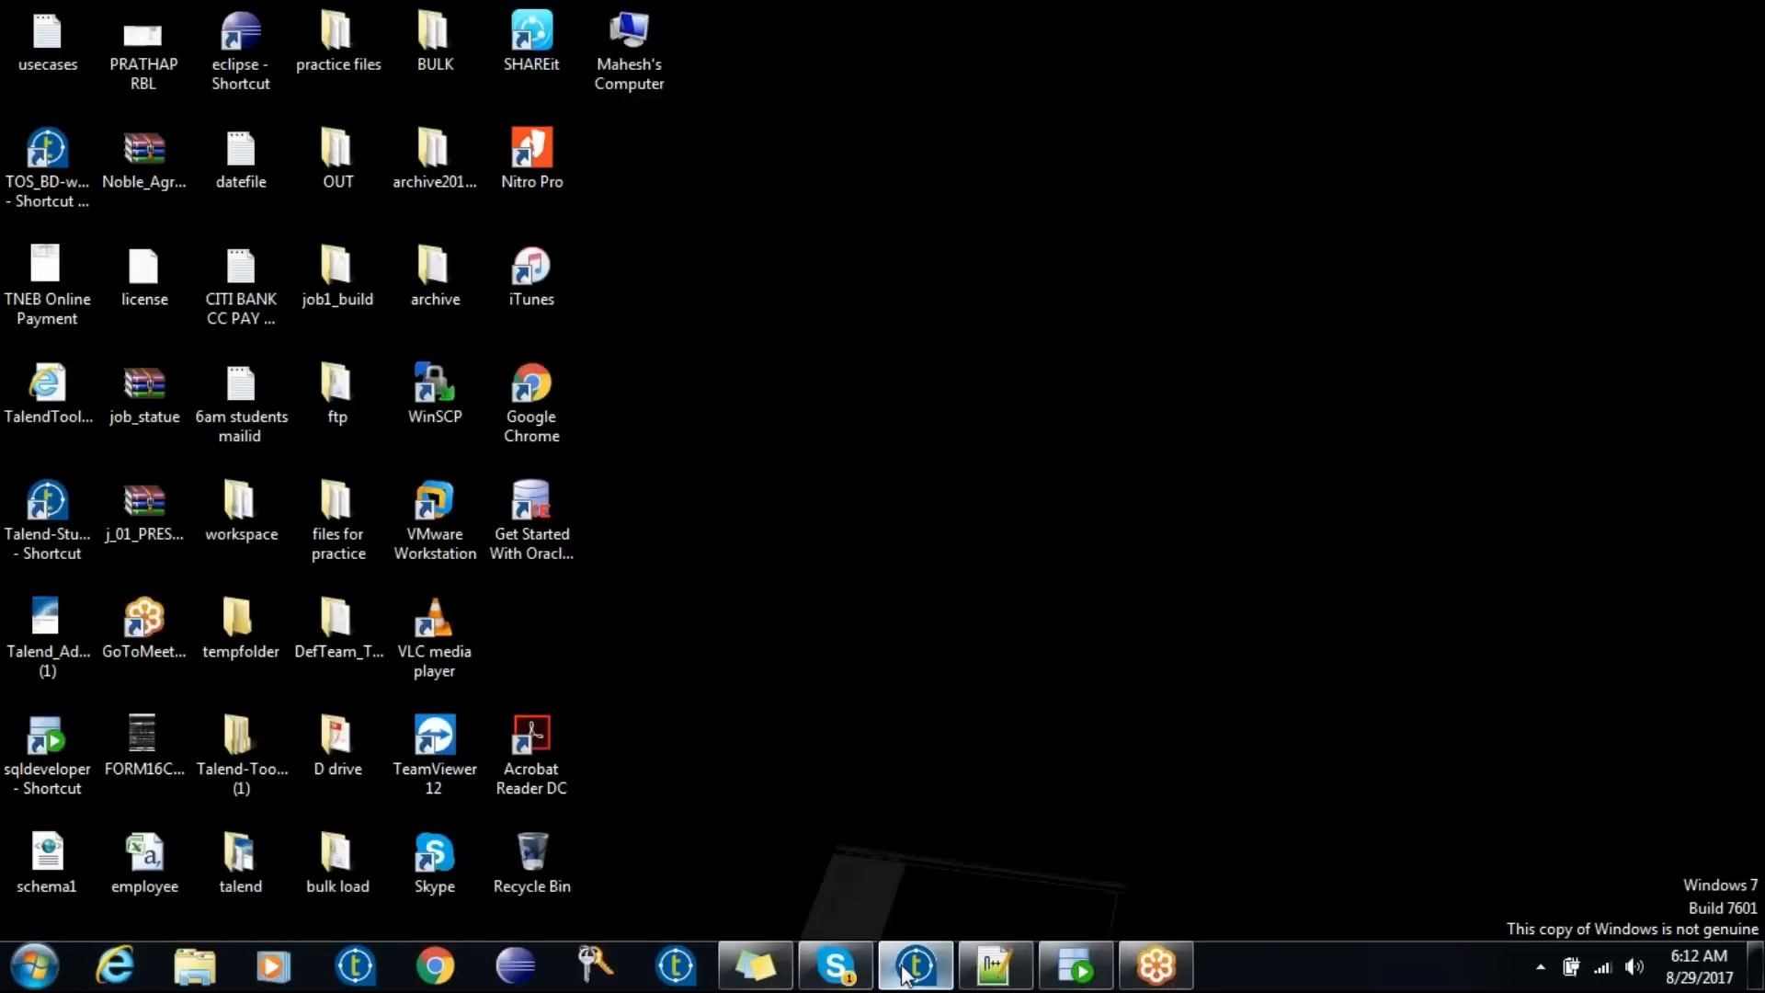
pyautogui.click(906, 974)
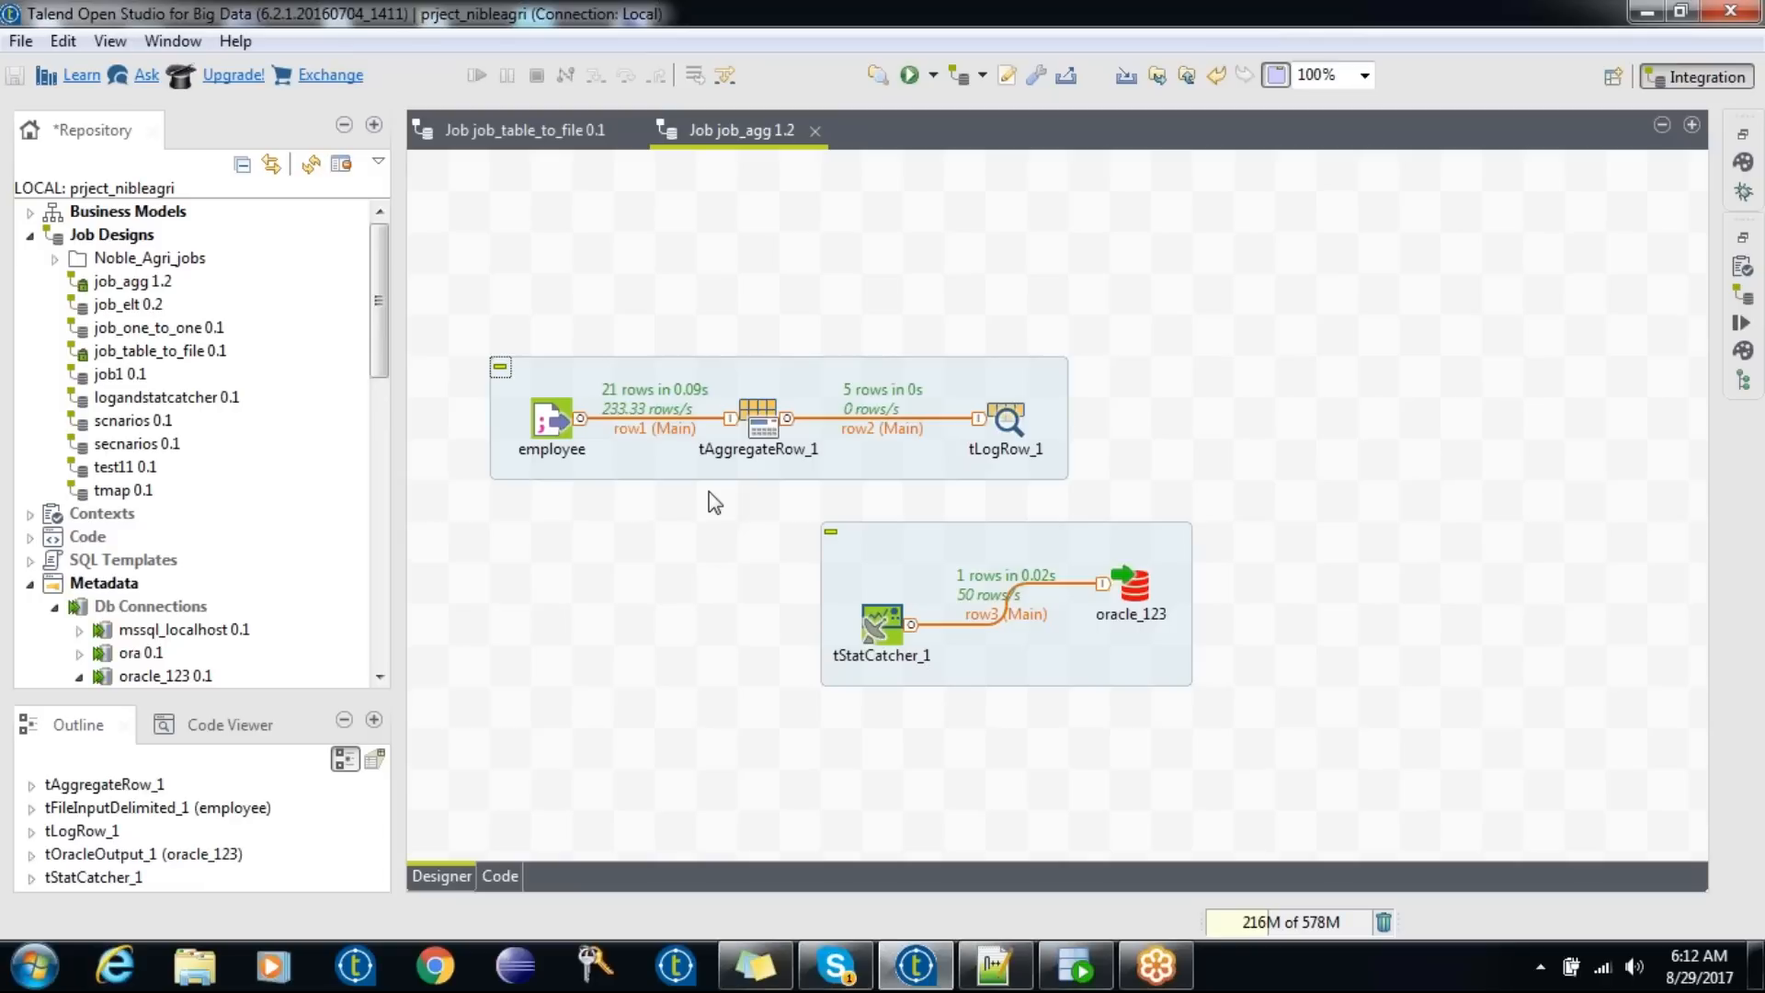
pyautogui.moveTo(375, 290); pyautogui.dragTo(372, 338)
pyautogui.click(54, 444)
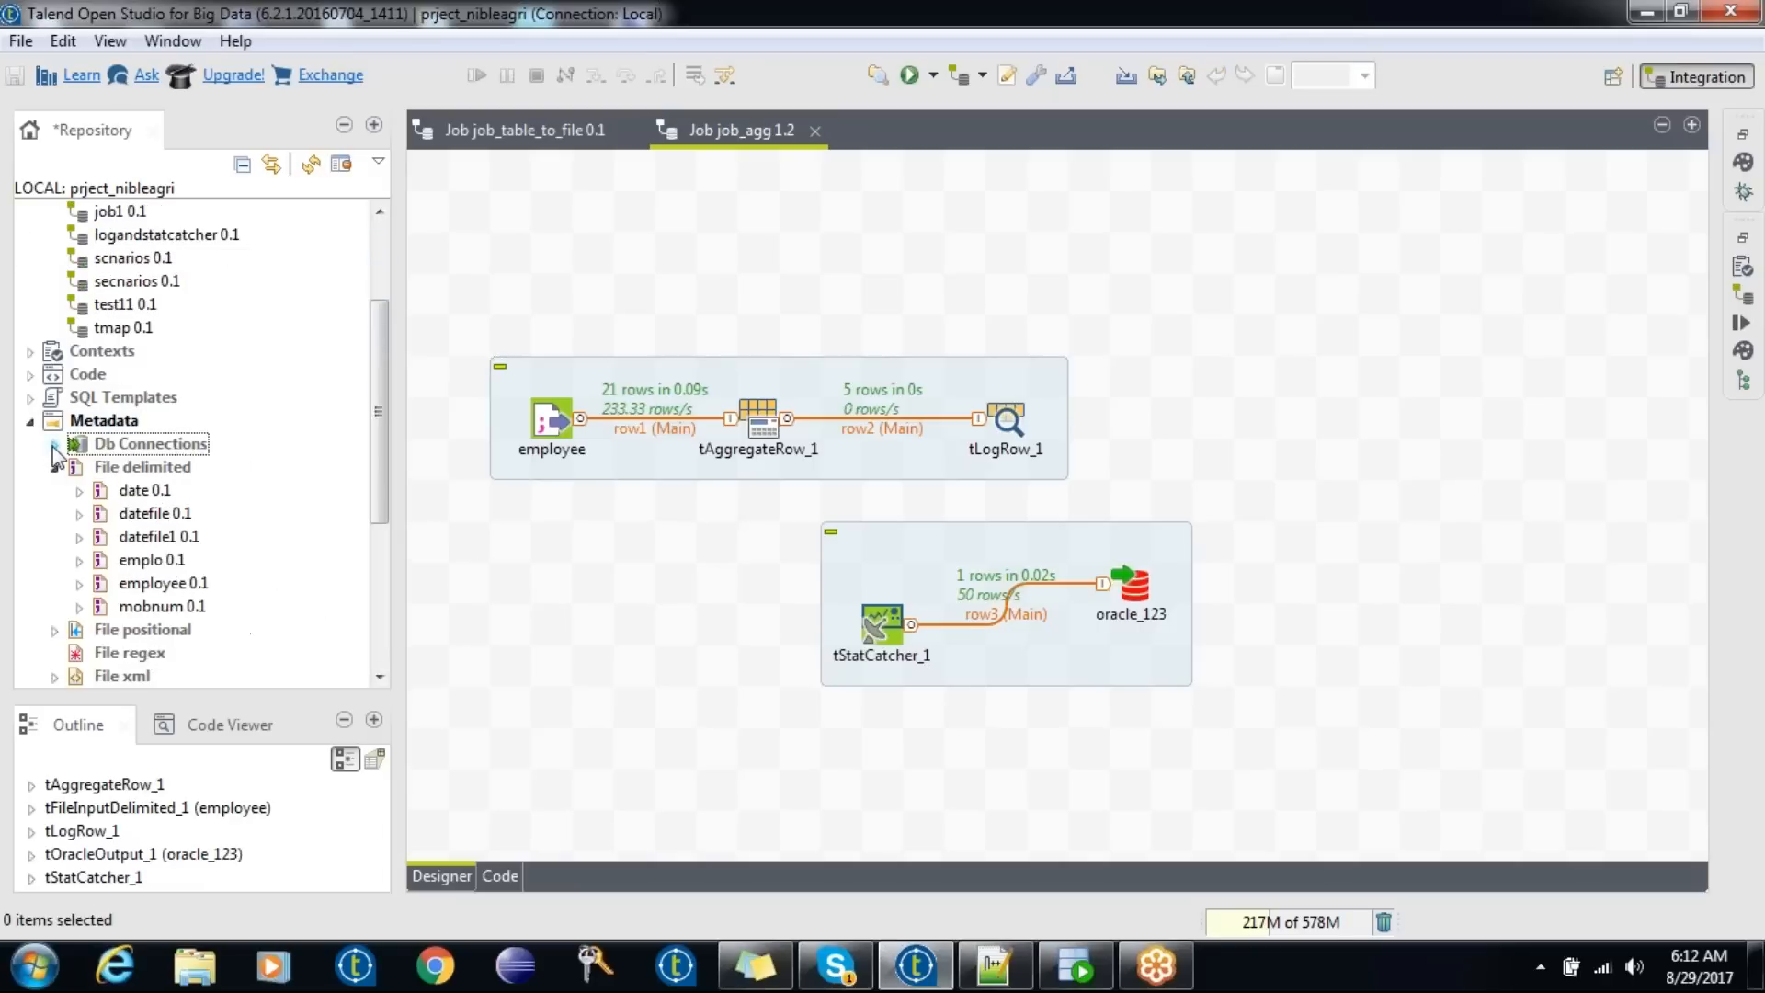
pyautogui.click(54, 467)
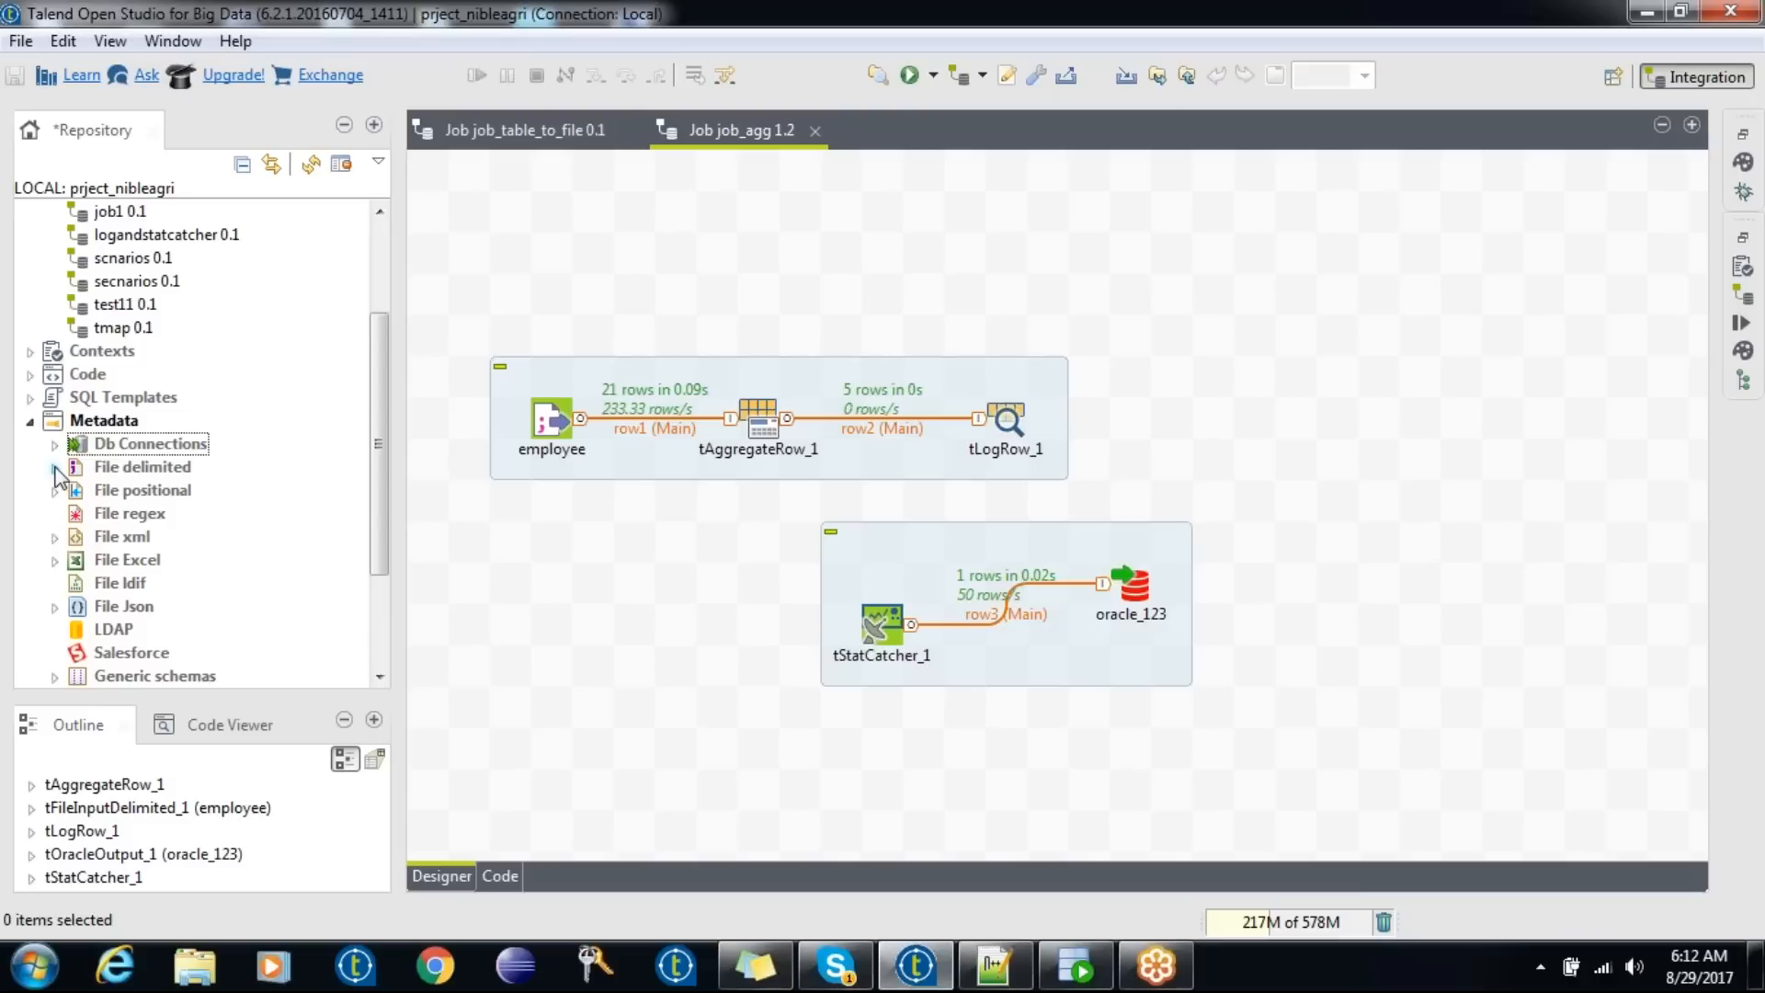
pyautogui.click(108, 446)
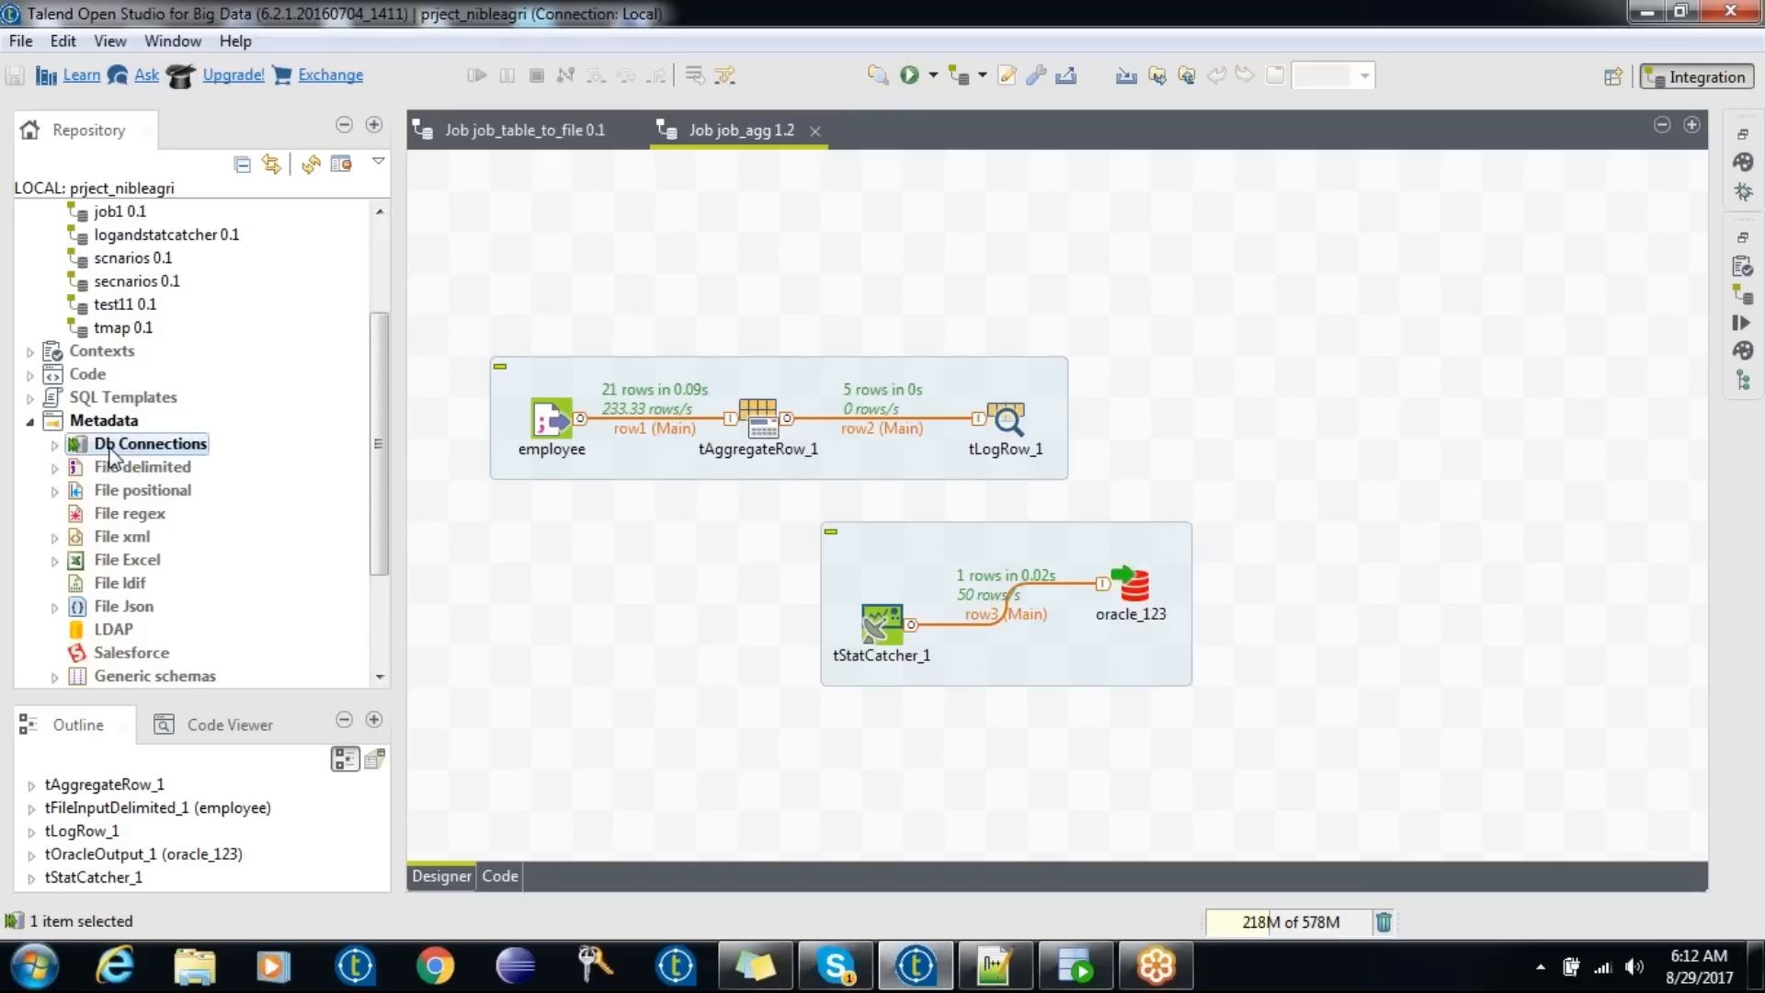
pyautogui.rightClick(109, 454)
pyautogui.click(165, 463)
pyautogui.write('dsfsa')
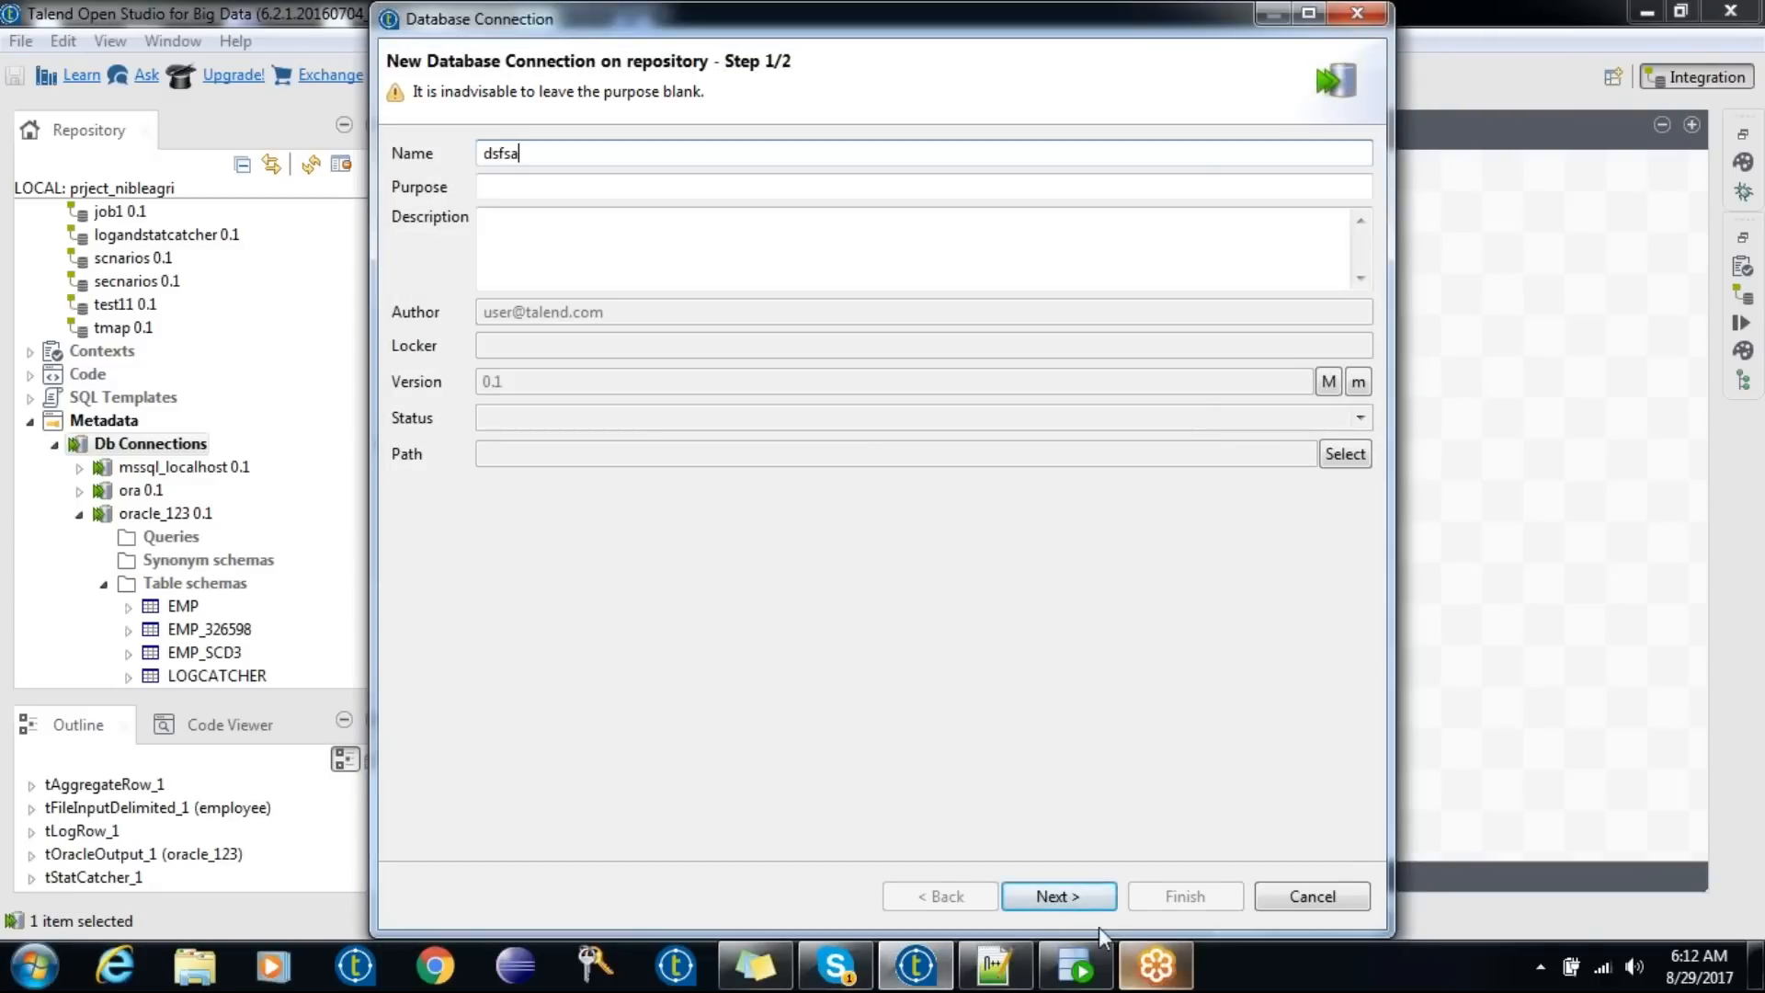
pyautogui.click(1059, 897)
pyautogui.click(1012, 186)
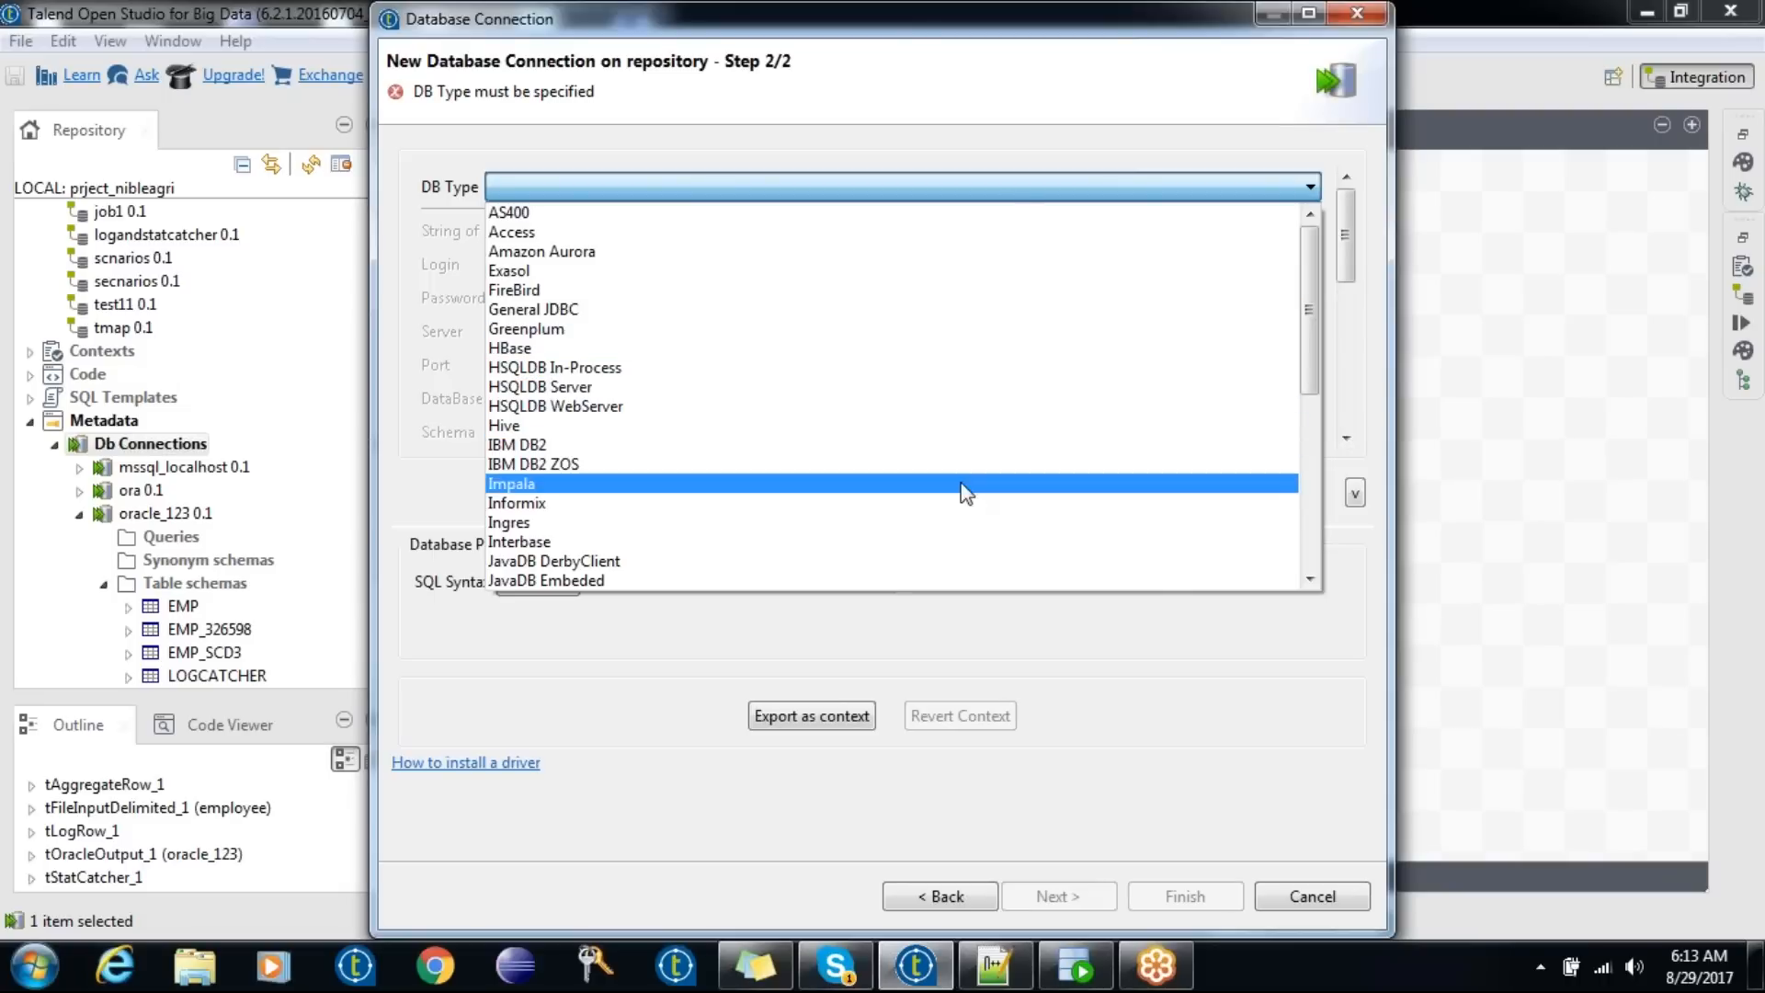
pyautogui.moveTo(1312, 332); pyautogui.dragTo(1299, 517)
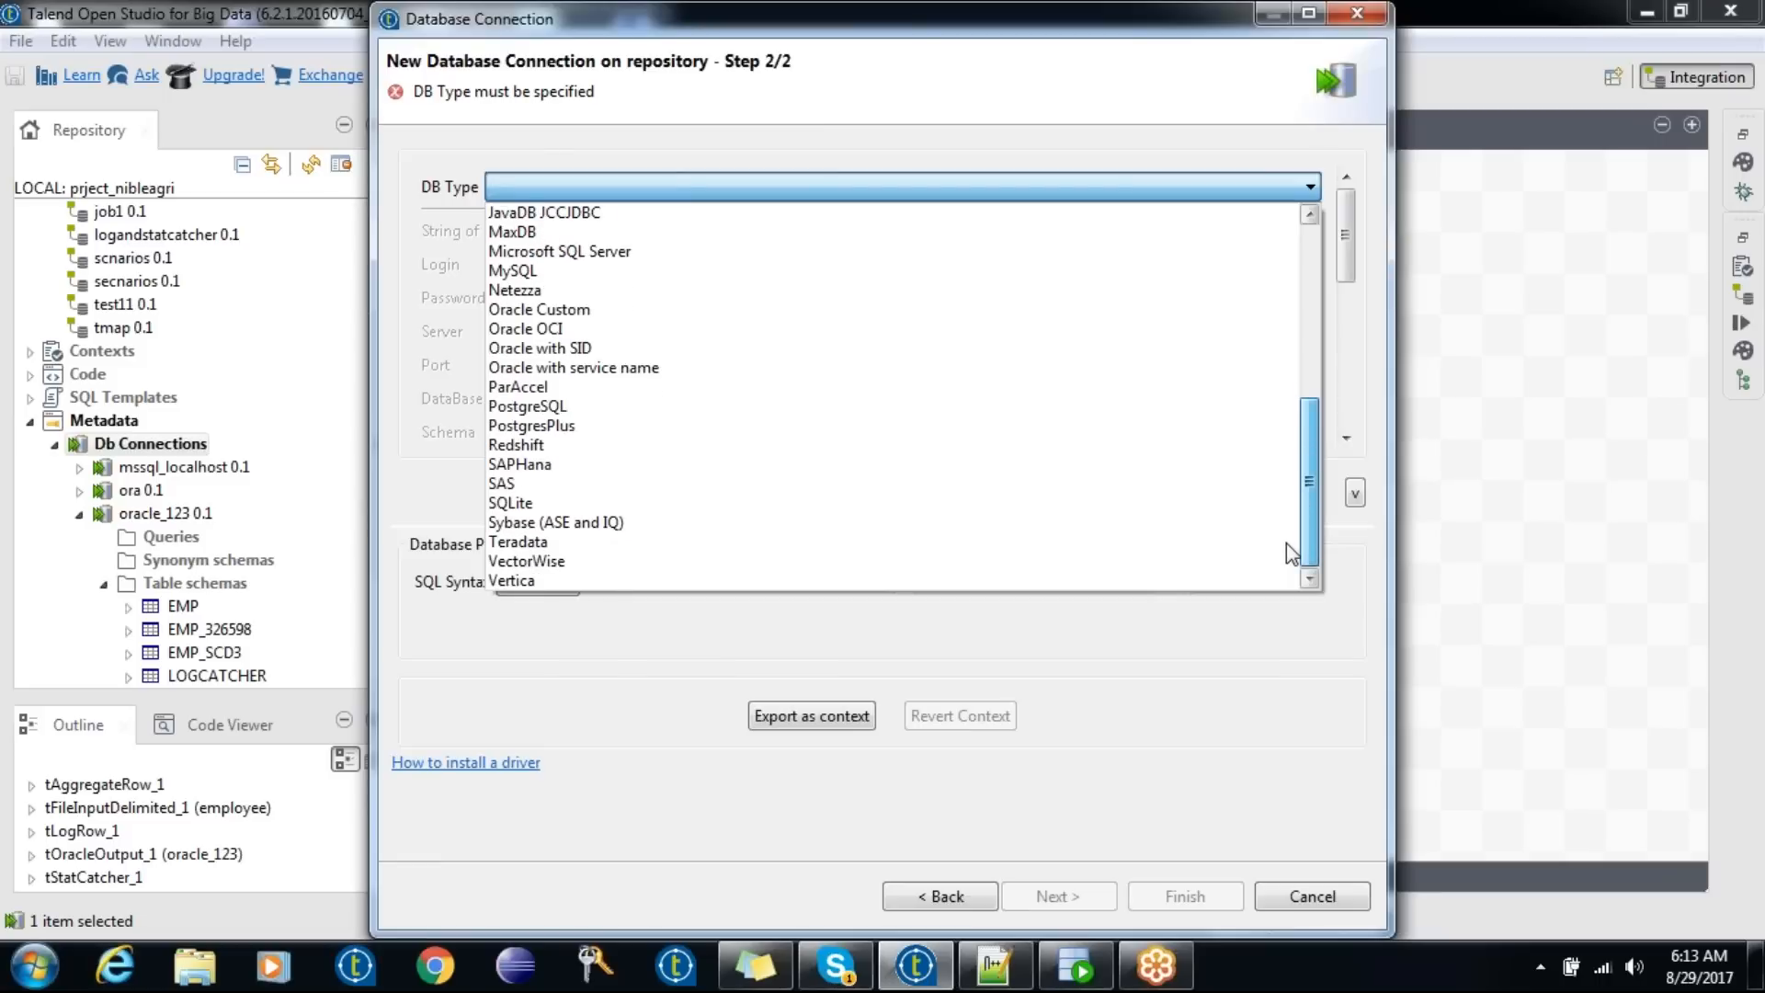
pyautogui.click(1170, 682)
pyautogui.click(1309, 899)
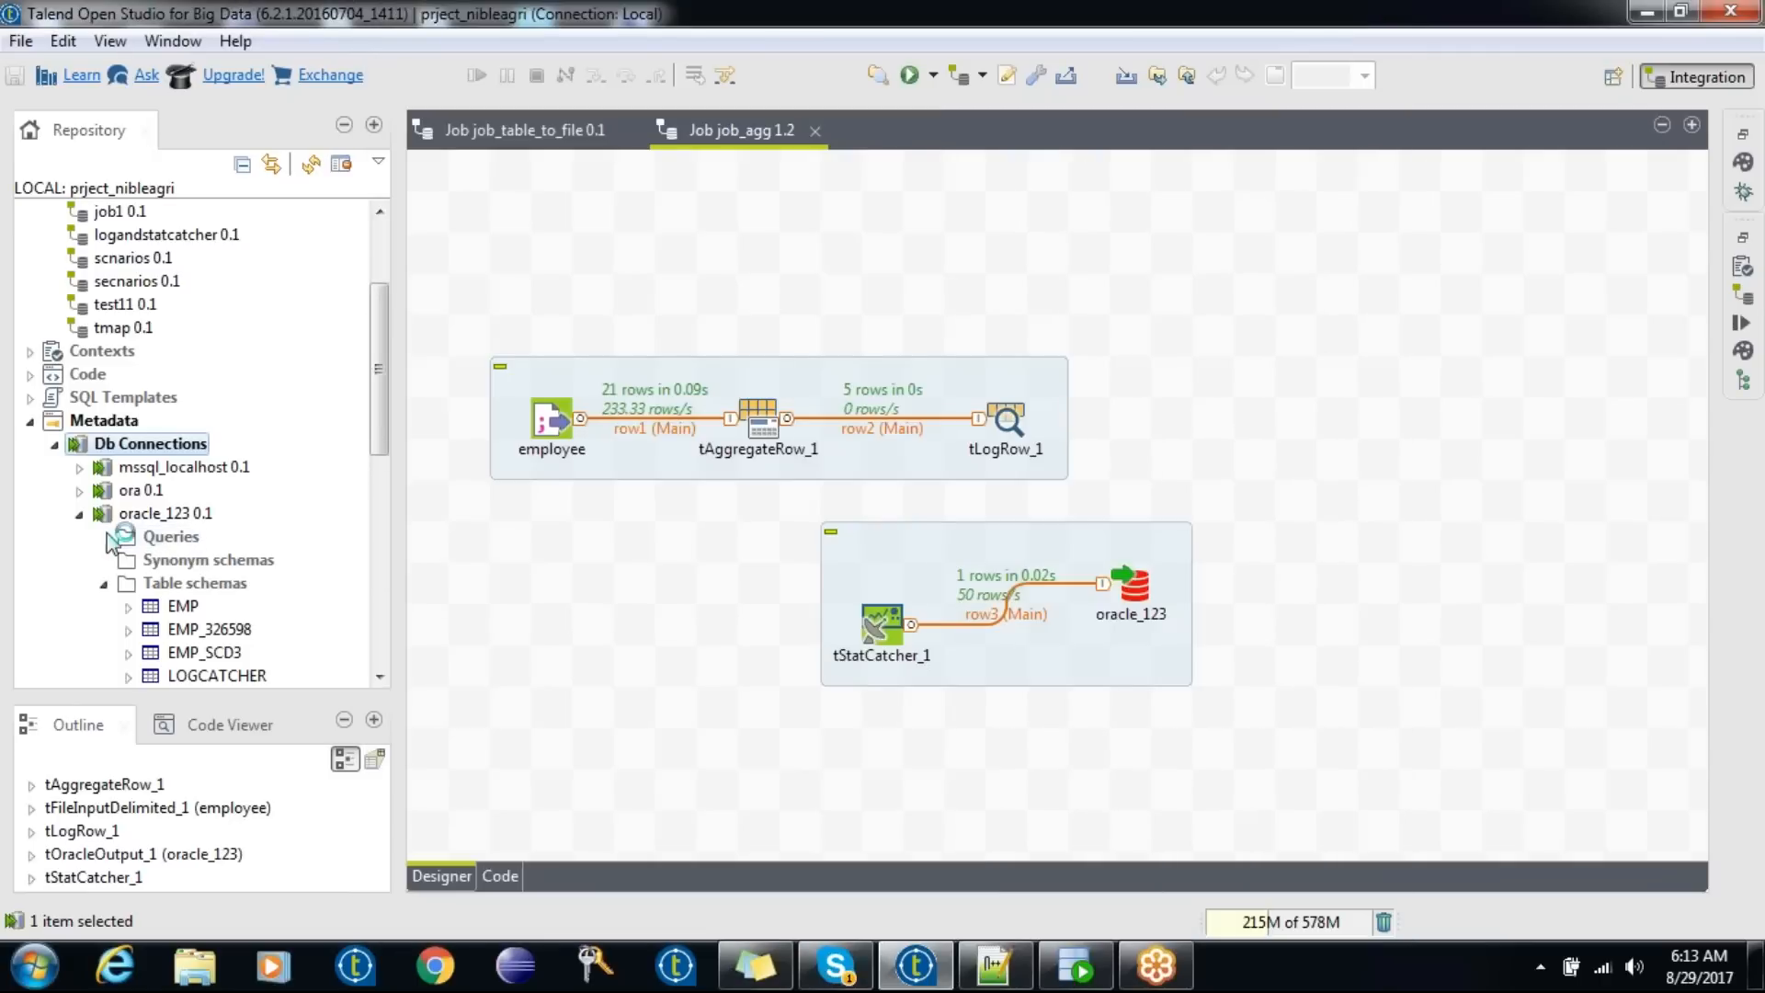
# - Collapse oracle_123 and select each Metadata category from File delimited through FTP
pyautogui.click(80, 514)
pyautogui.moveTo(384, 421); pyautogui.dragTo(366, 559)
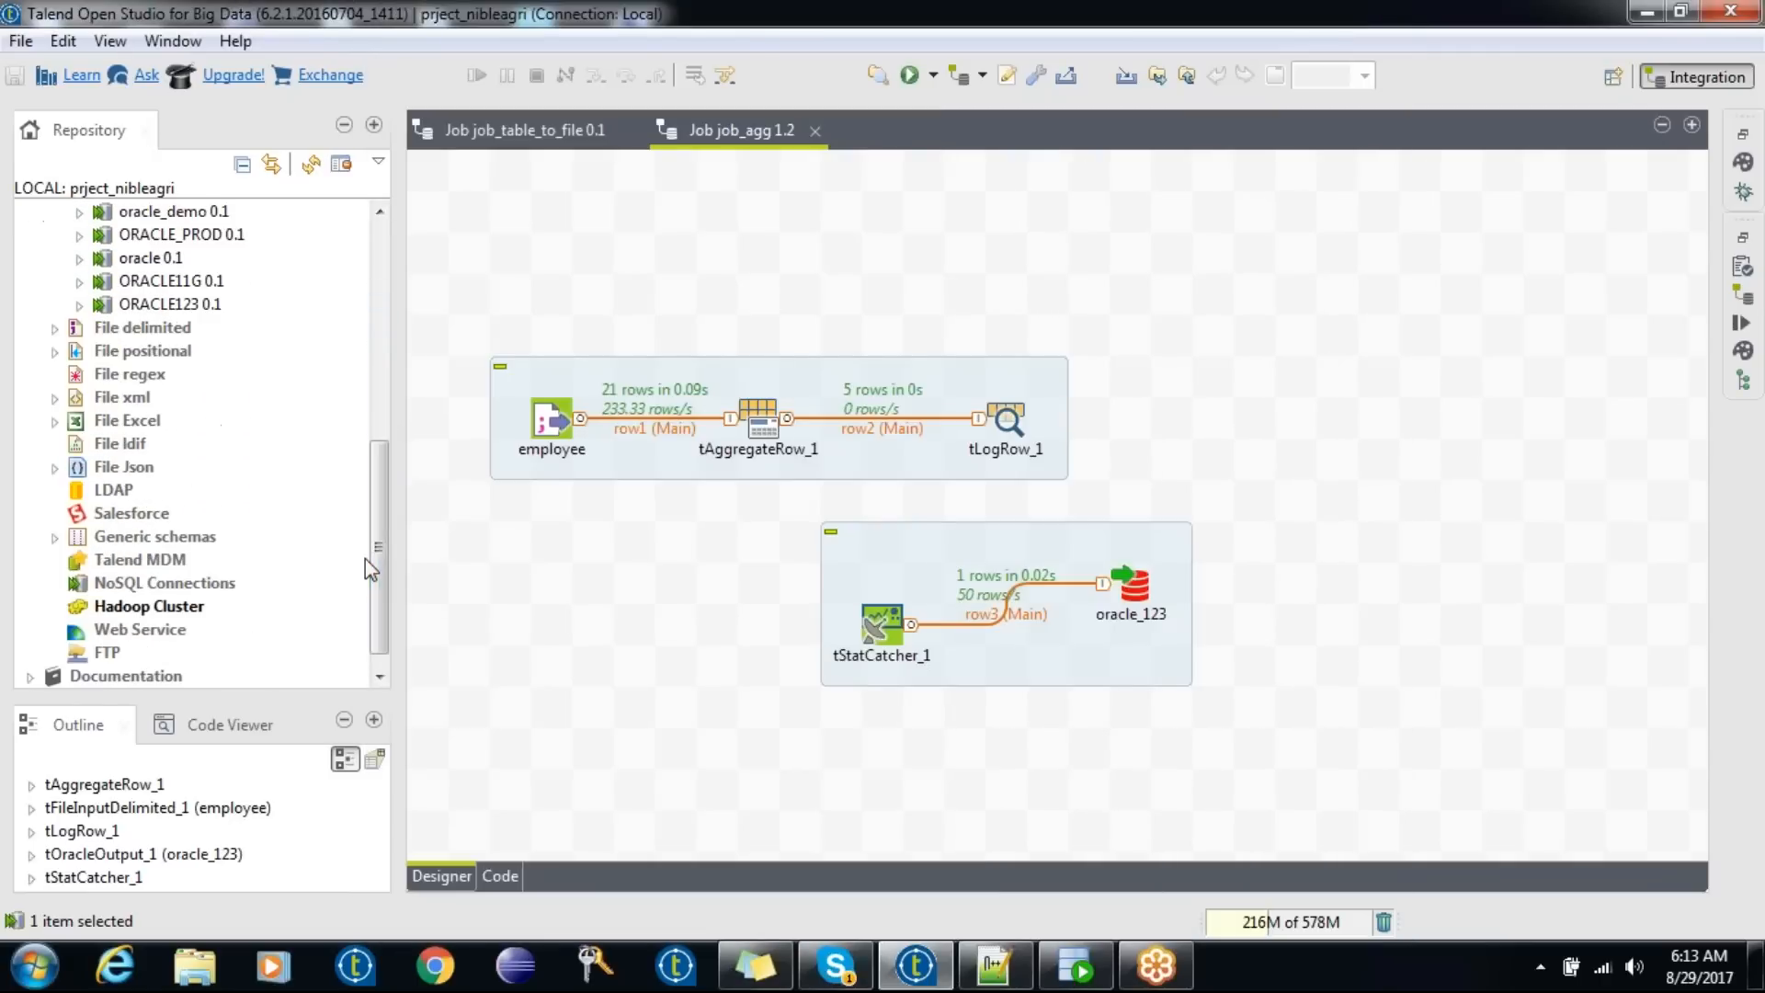
pyautogui.click(164, 327)
pyautogui.click(158, 351)
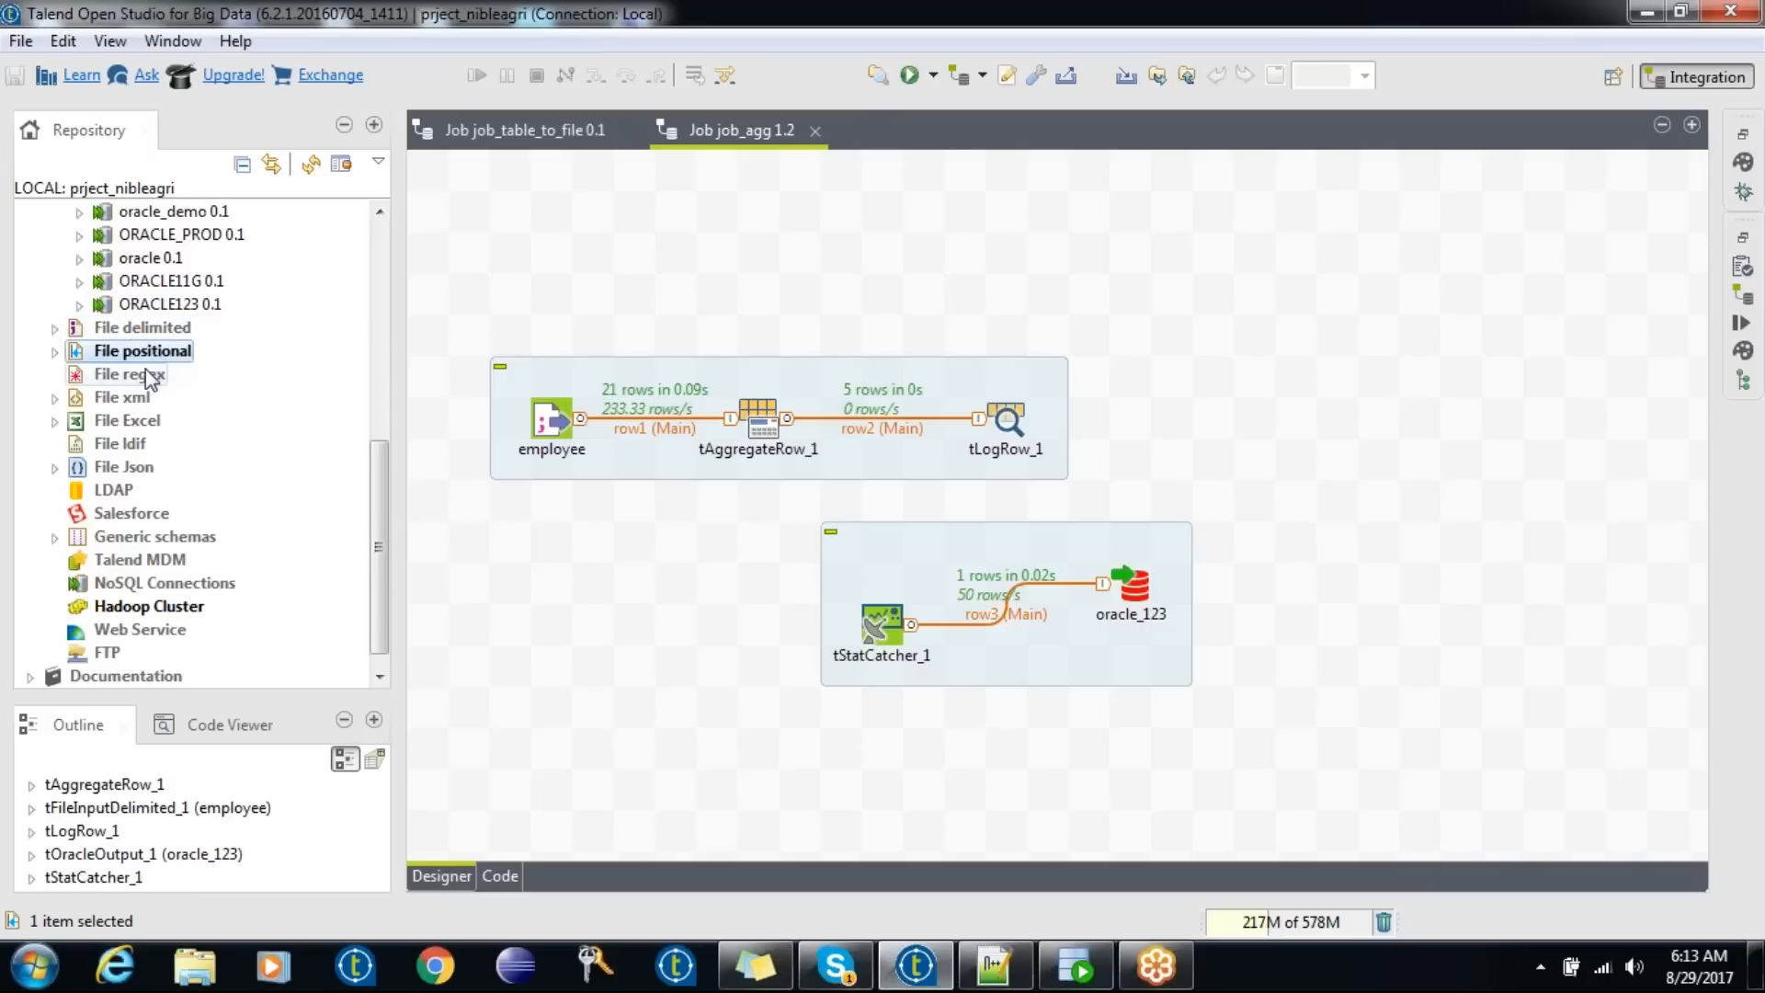
pyautogui.click(147, 375)
pyautogui.click(138, 397)
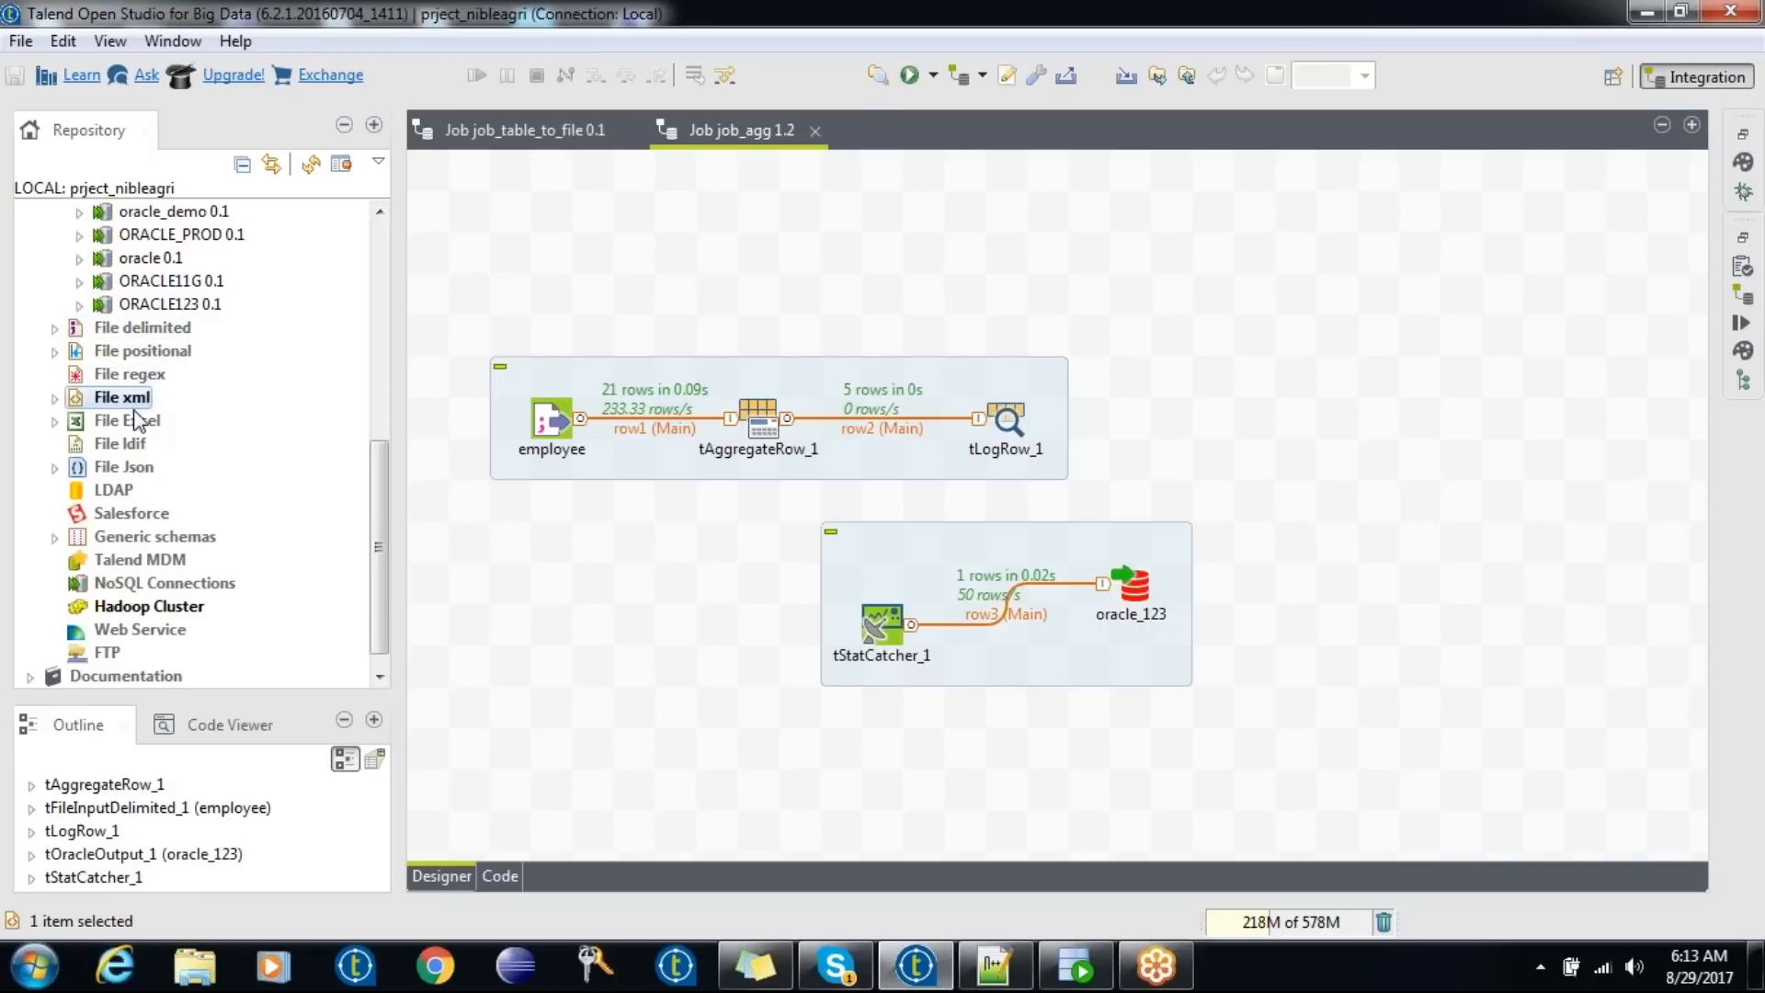
pyautogui.click(138, 420)
pyautogui.click(136, 467)
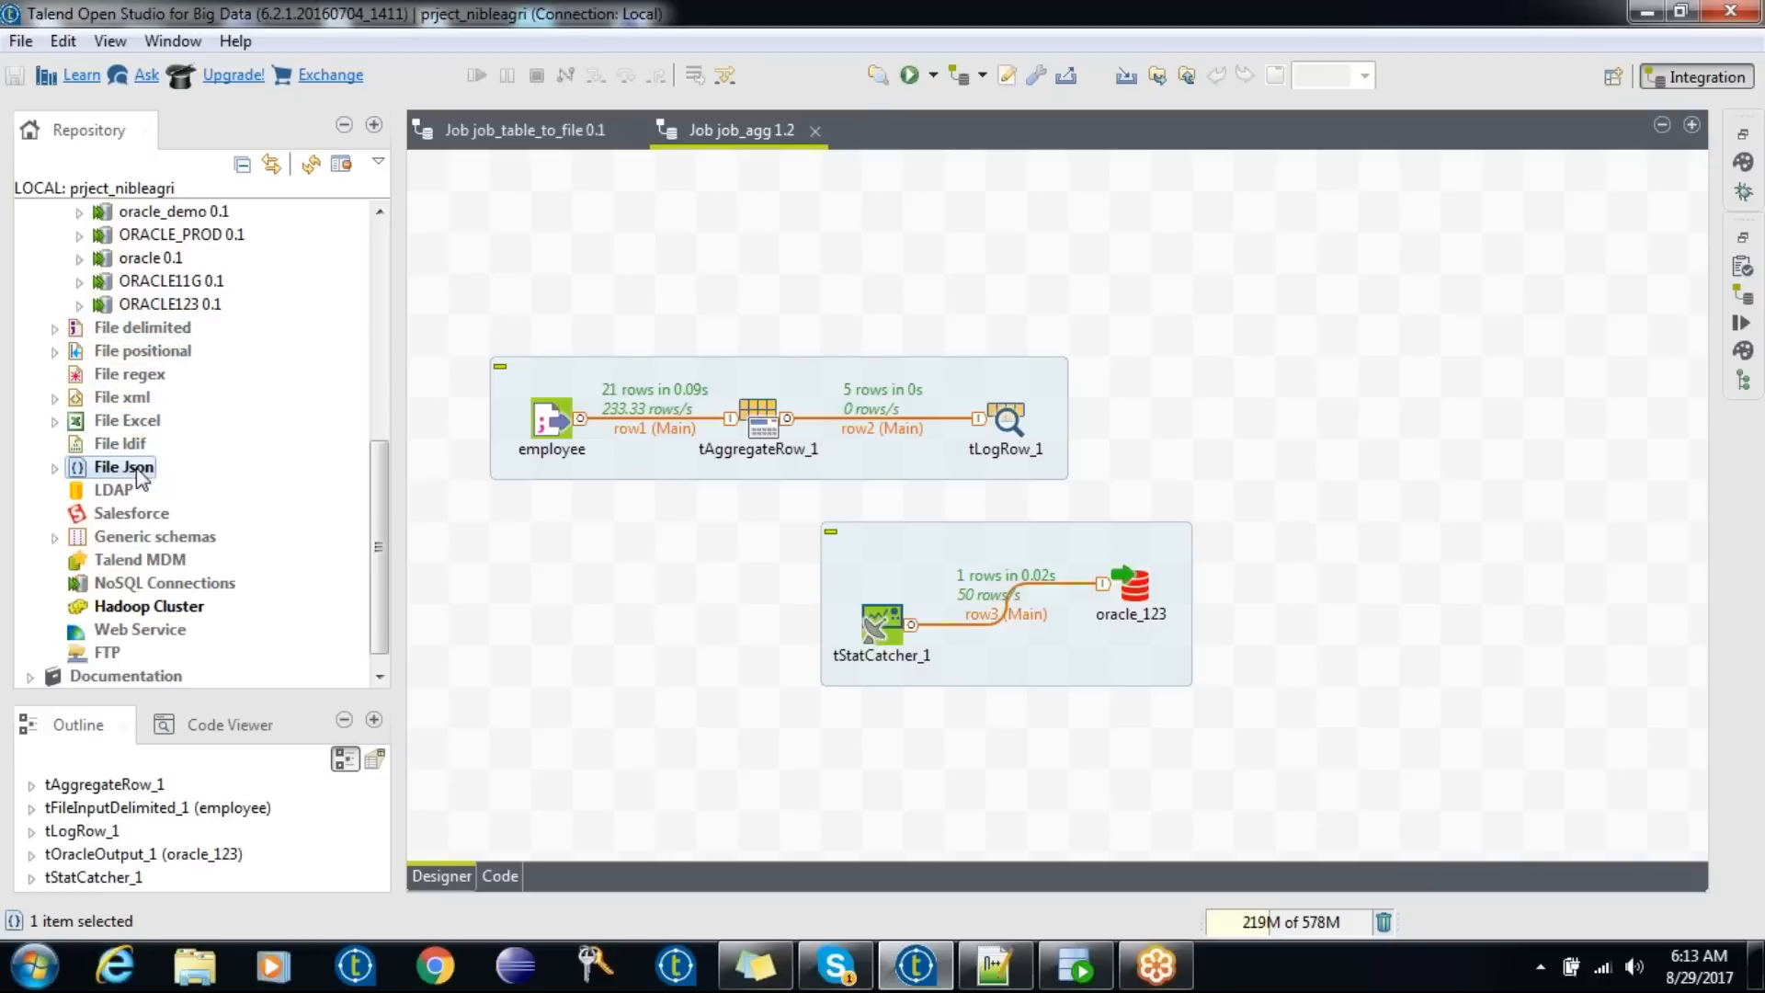
pyautogui.click(146, 513)
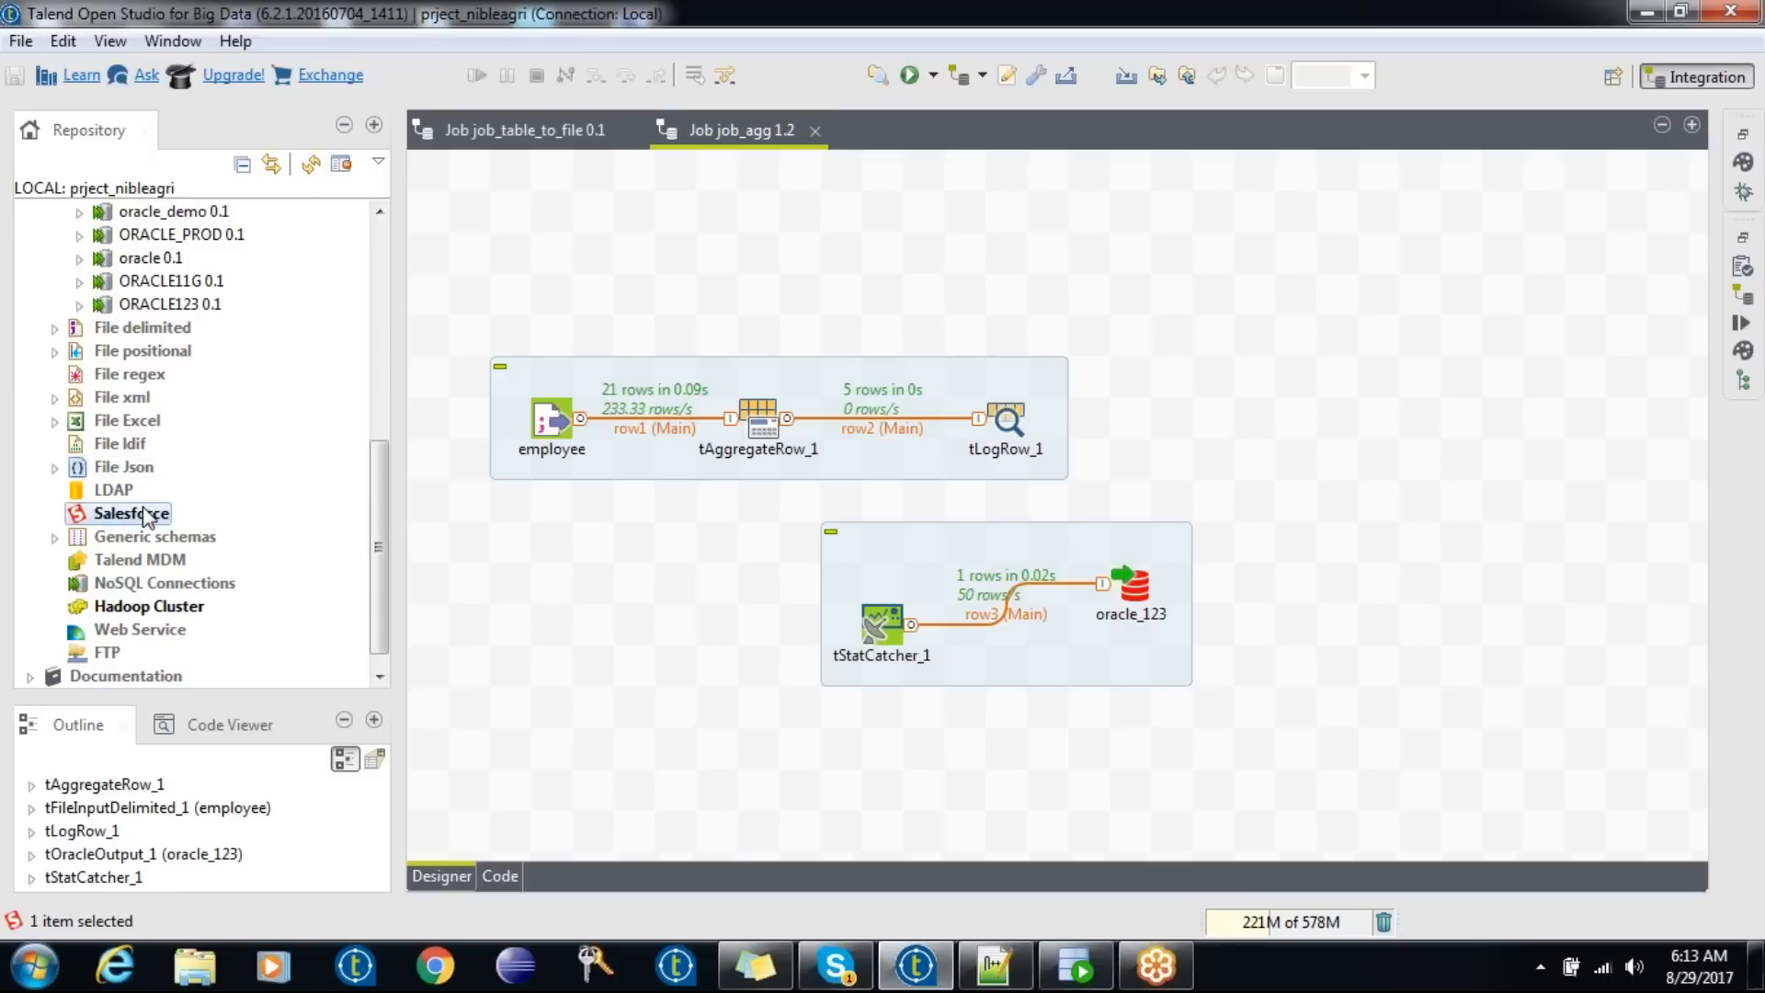
pyautogui.click(172, 583)
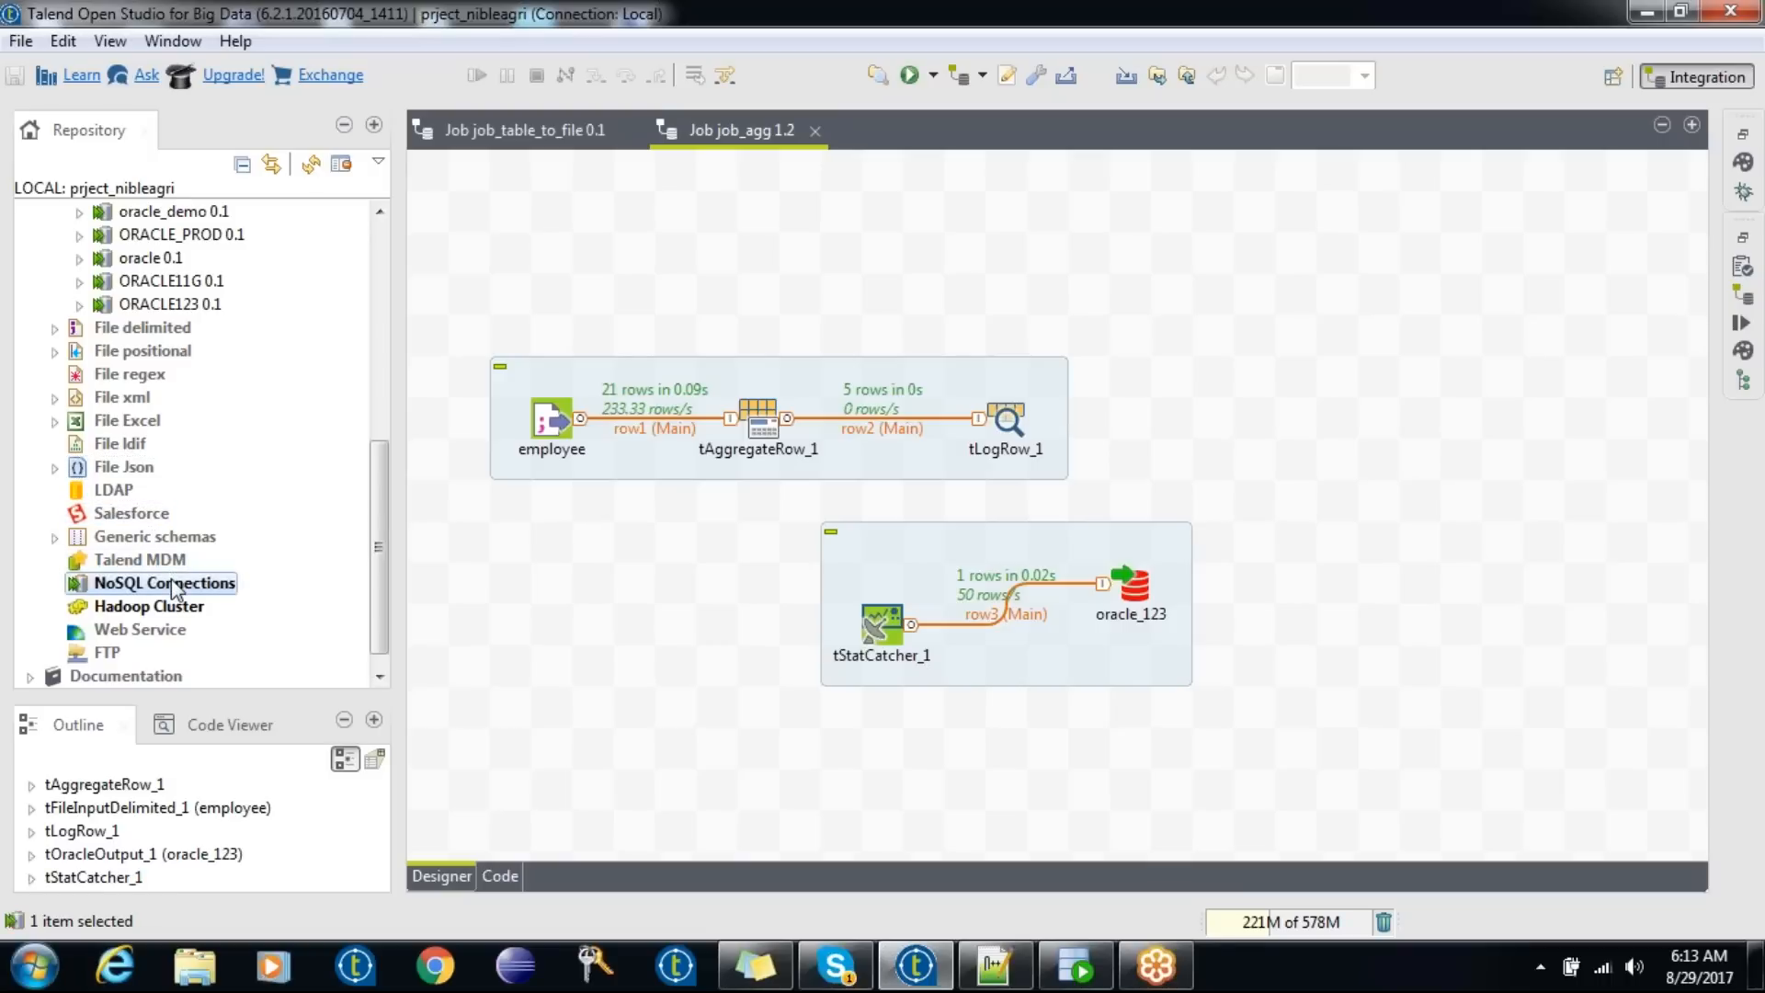
pyautogui.click(175, 607)
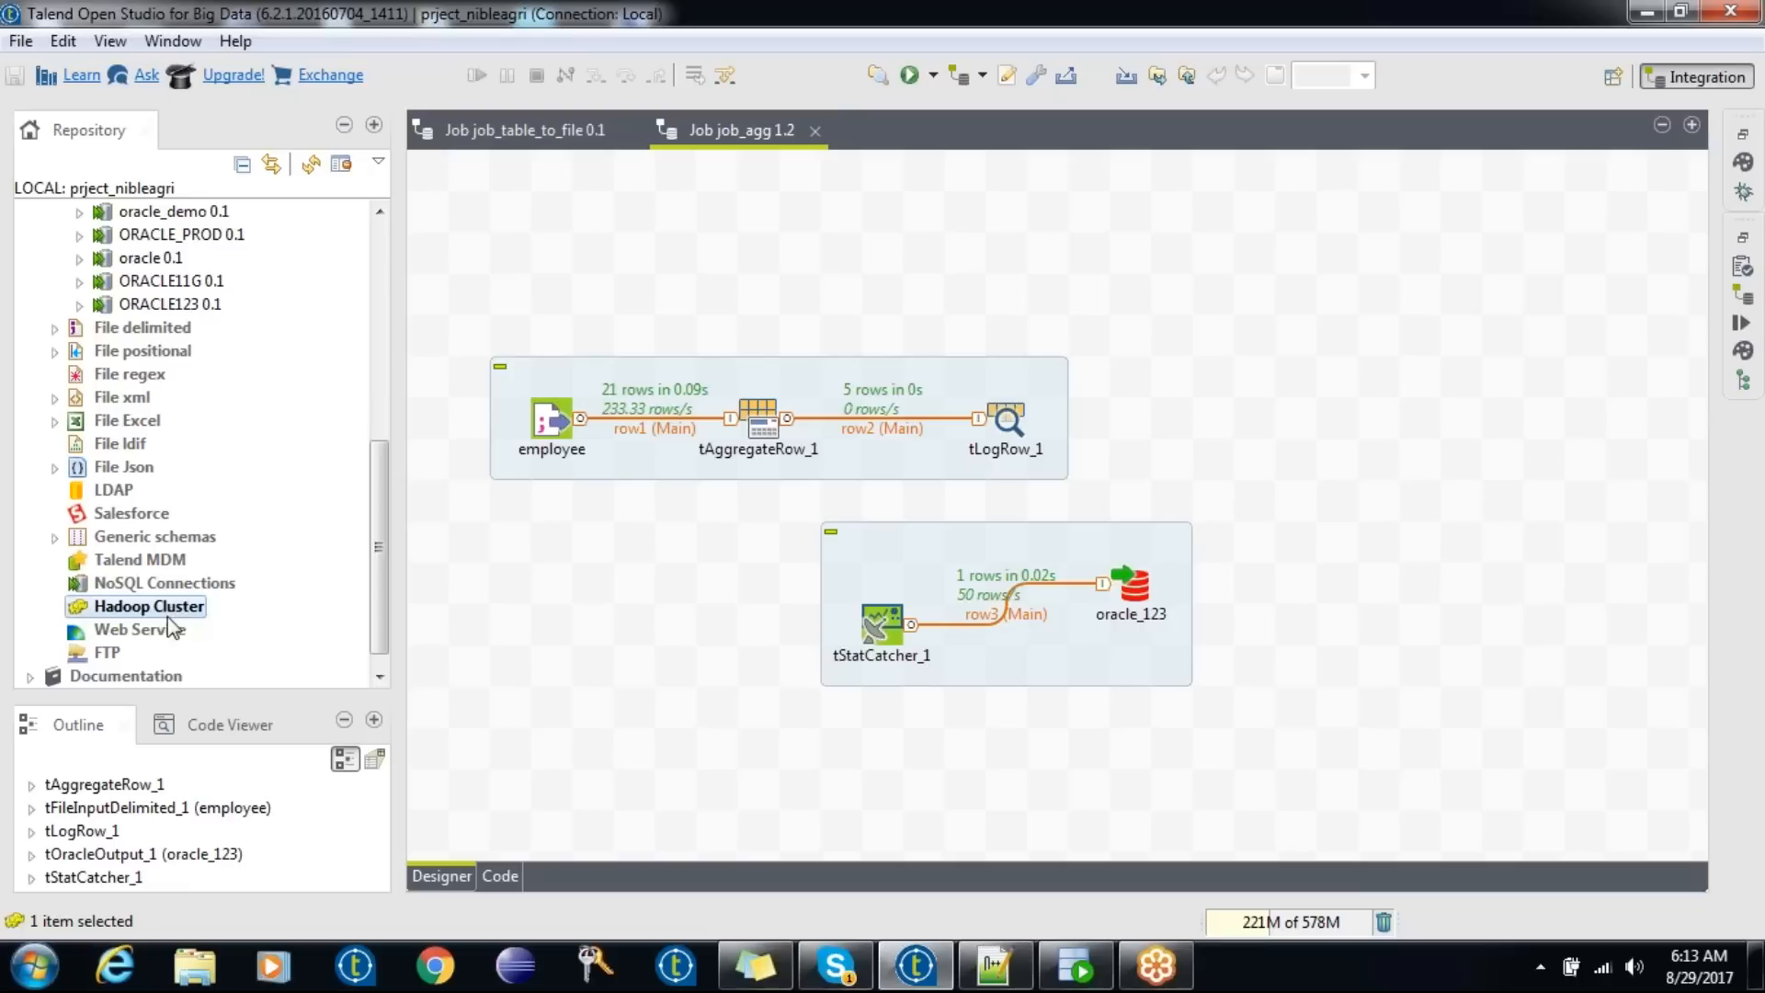
pyautogui.click(171, 631)
pyautogui.click(138, 649)
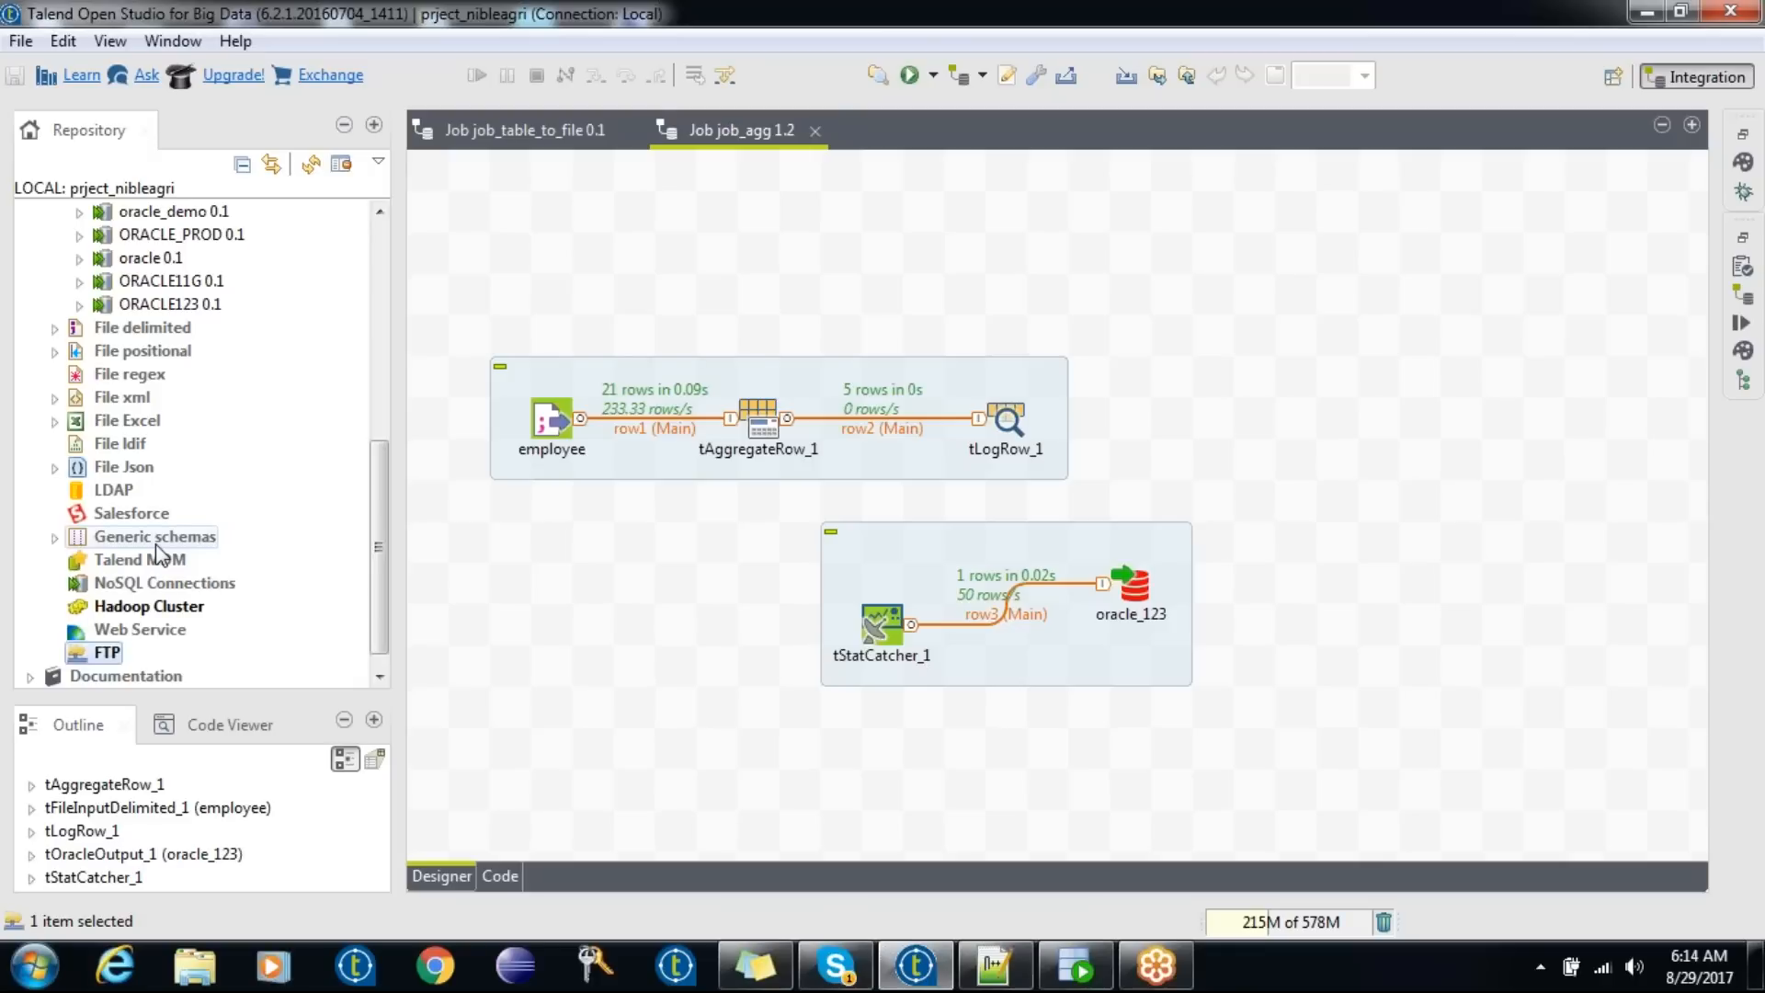
# - Collapse the Db Connections list and return focus to the job design canvas
pyautogui.scroll(2, 385, 527)
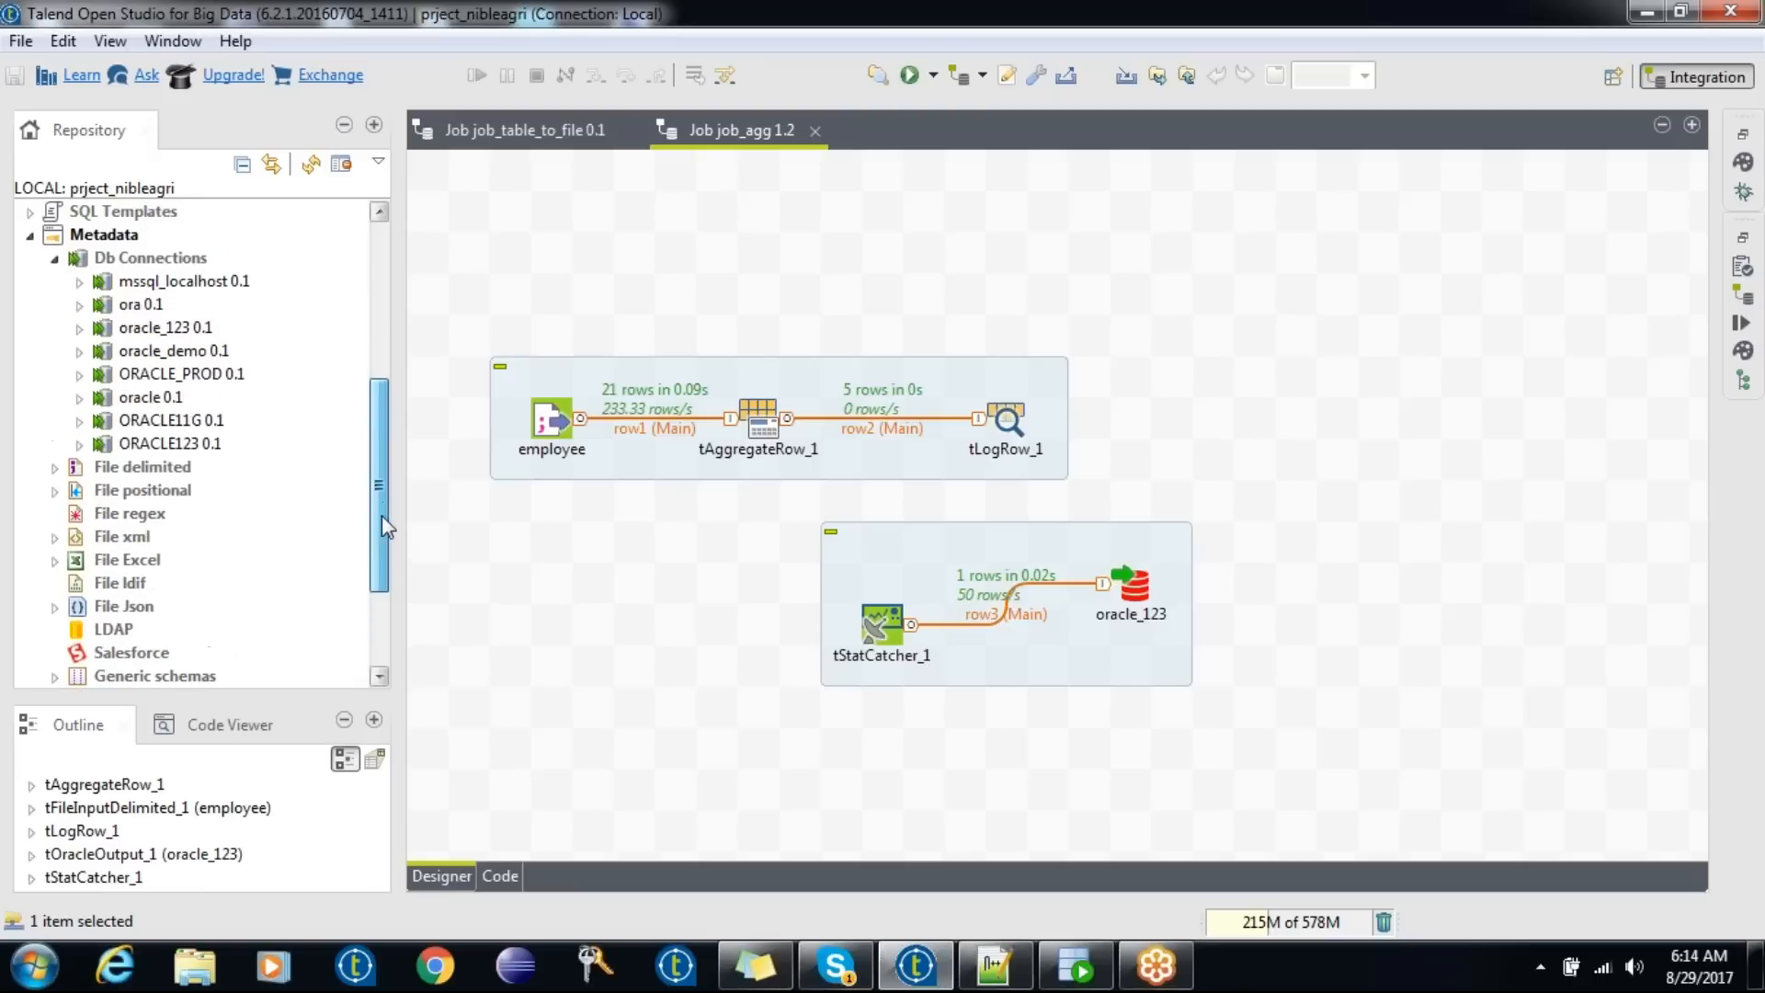
pyautogui.scroll(1, 383, 513)
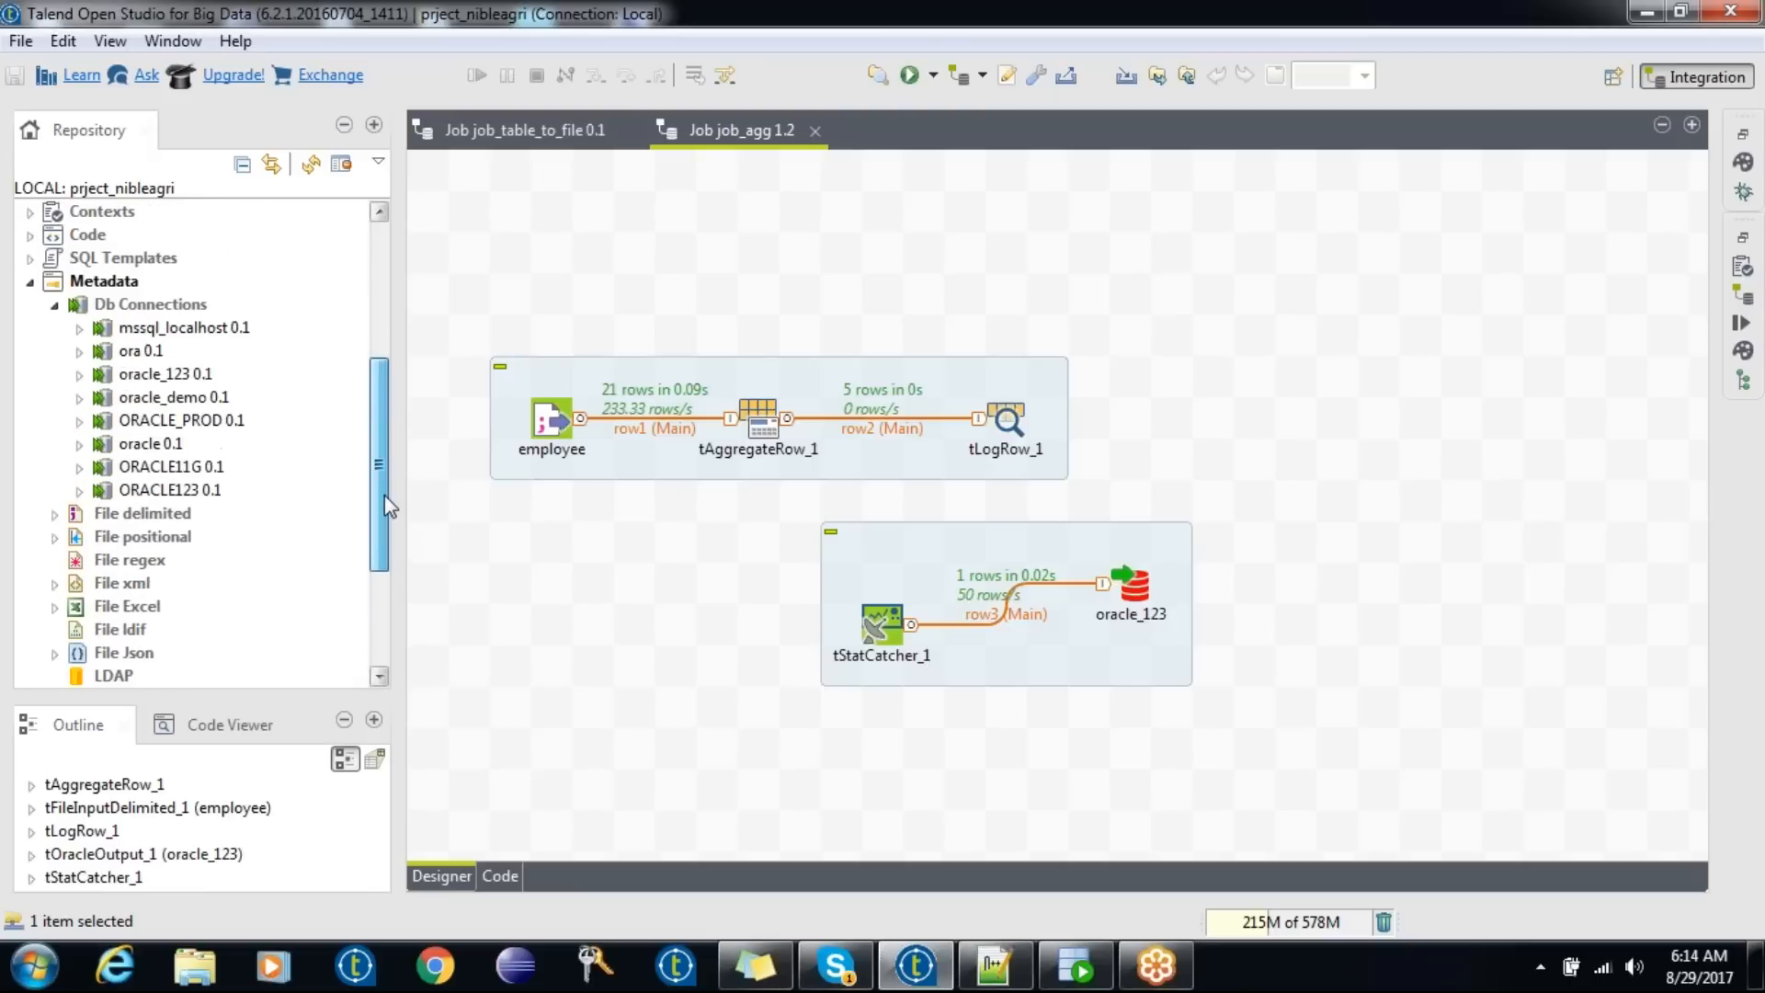
pyautogui.click(53, 306)
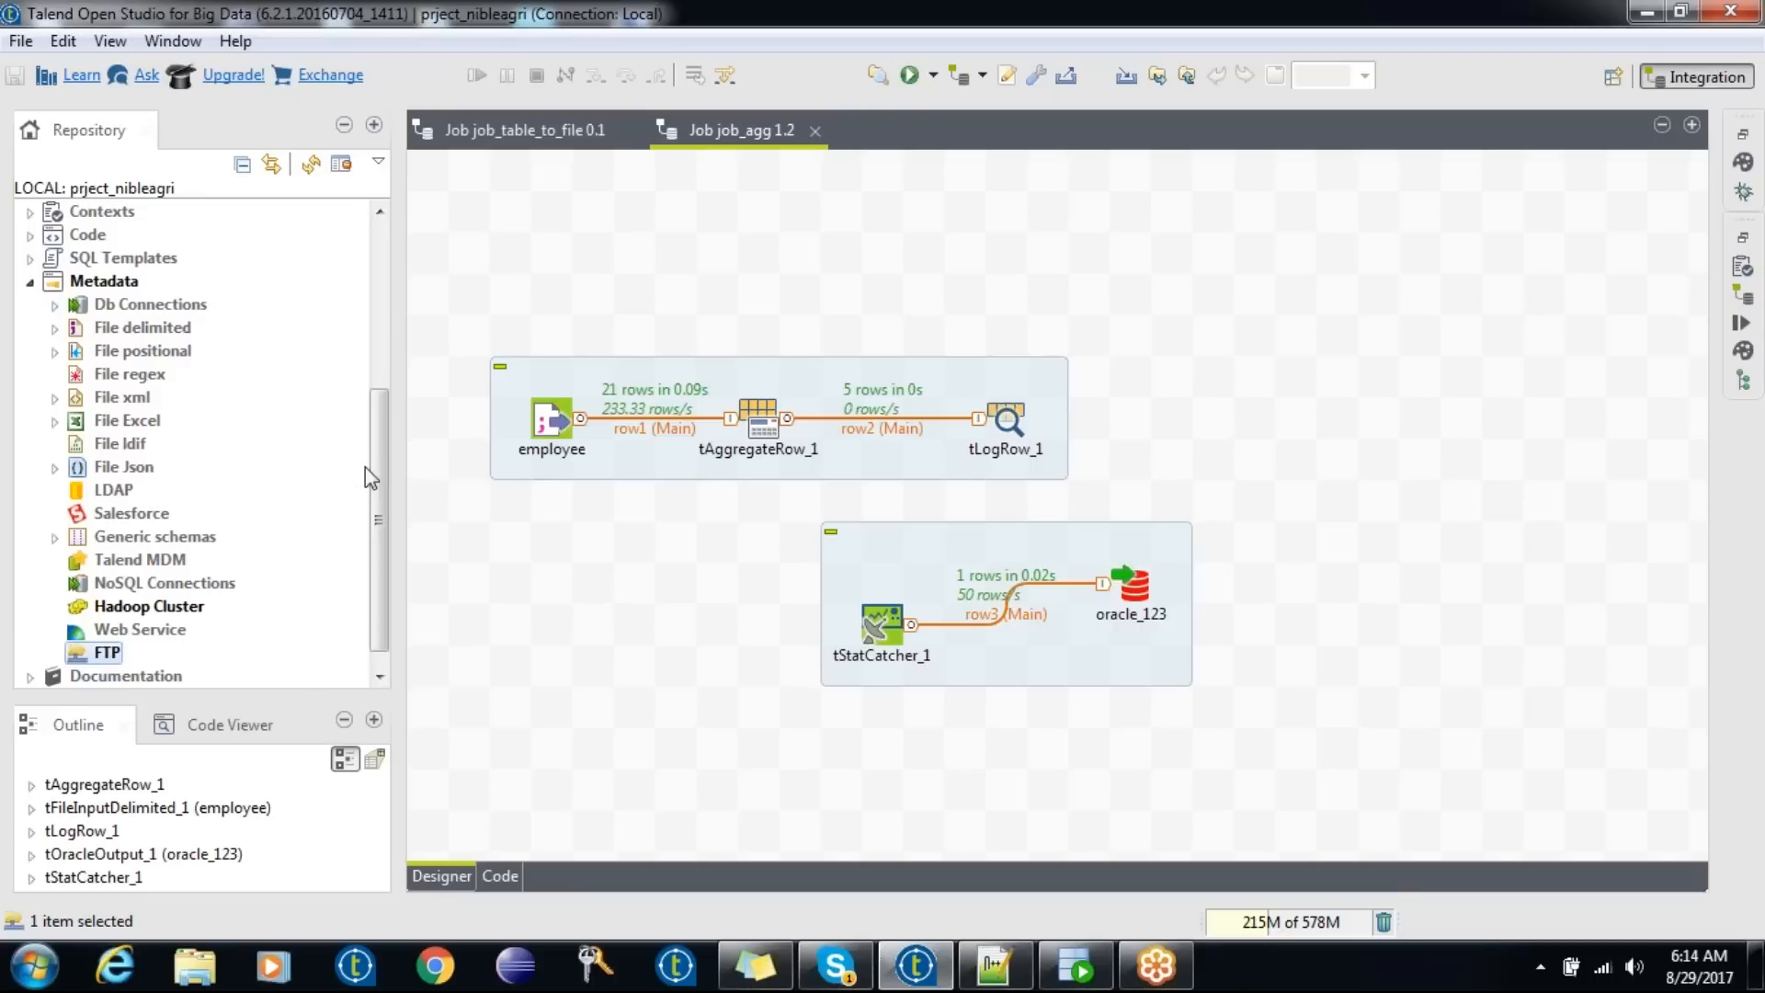
pyautogui.click(592, 544)
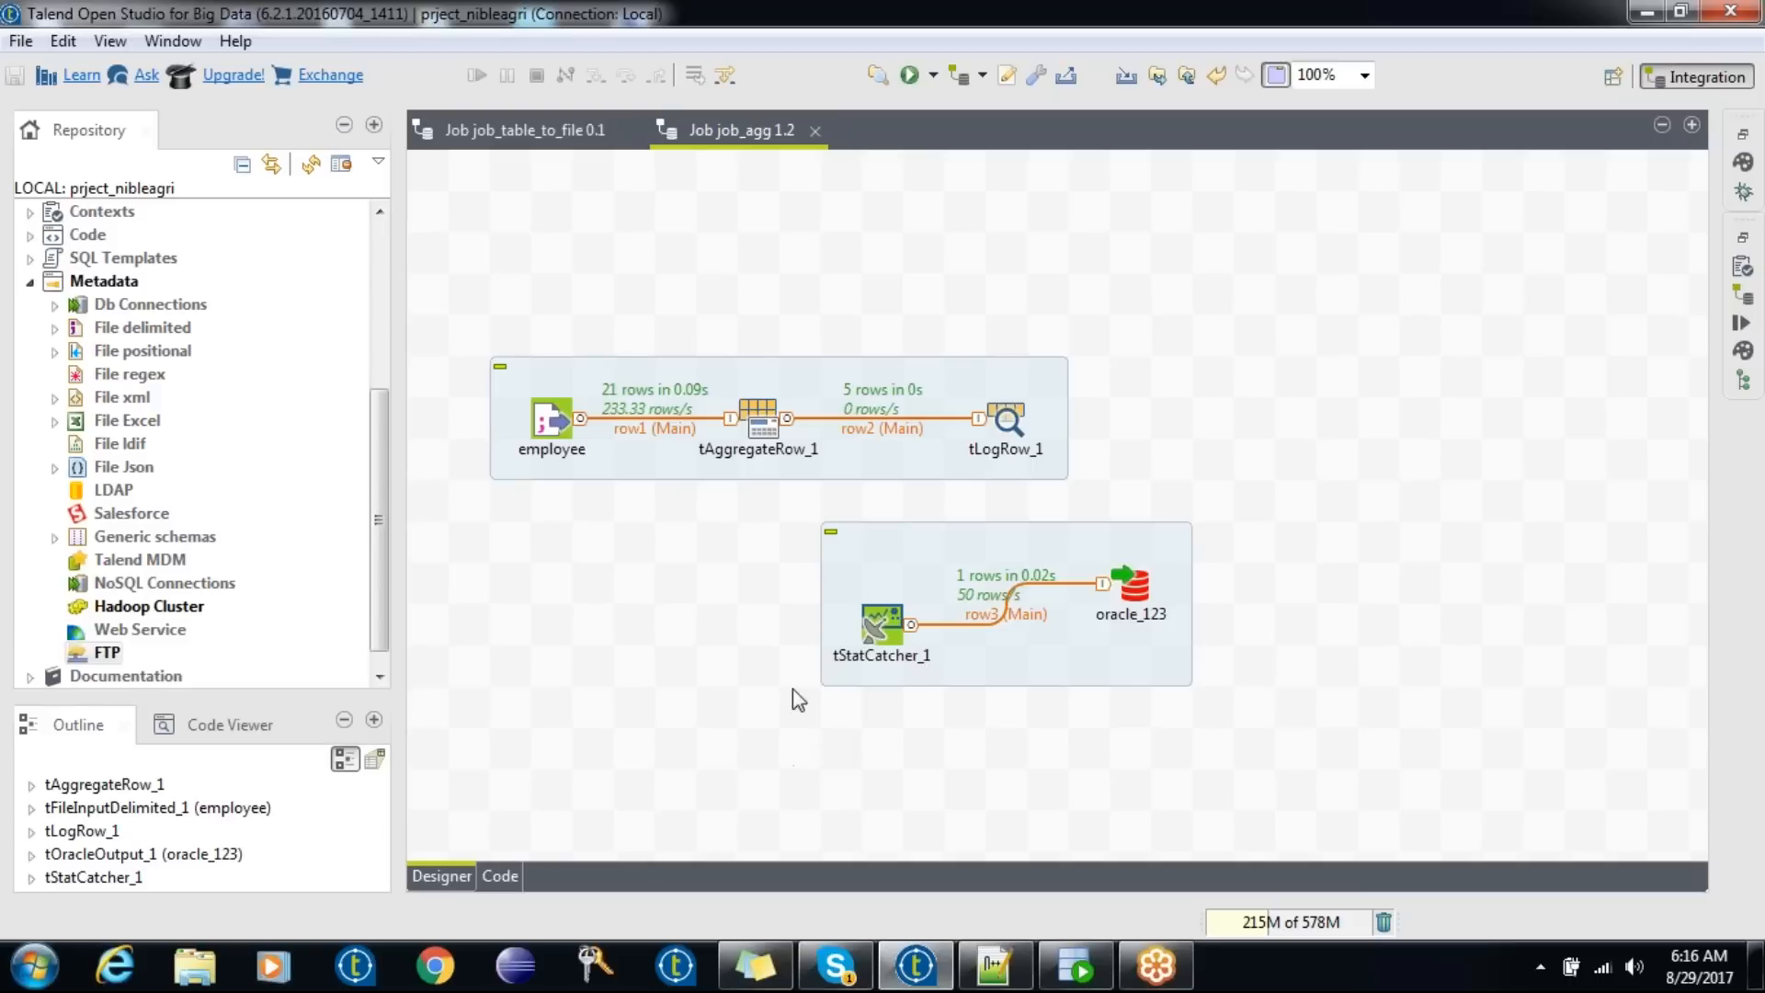
# - Drag tStatCatcher_1 up and left to straighten its oracle_123 link, then deselect it
pyautogui.moveTo(882, 624); pyautogui.dragTo(841, 582)
pyautogui.click(692, 663)
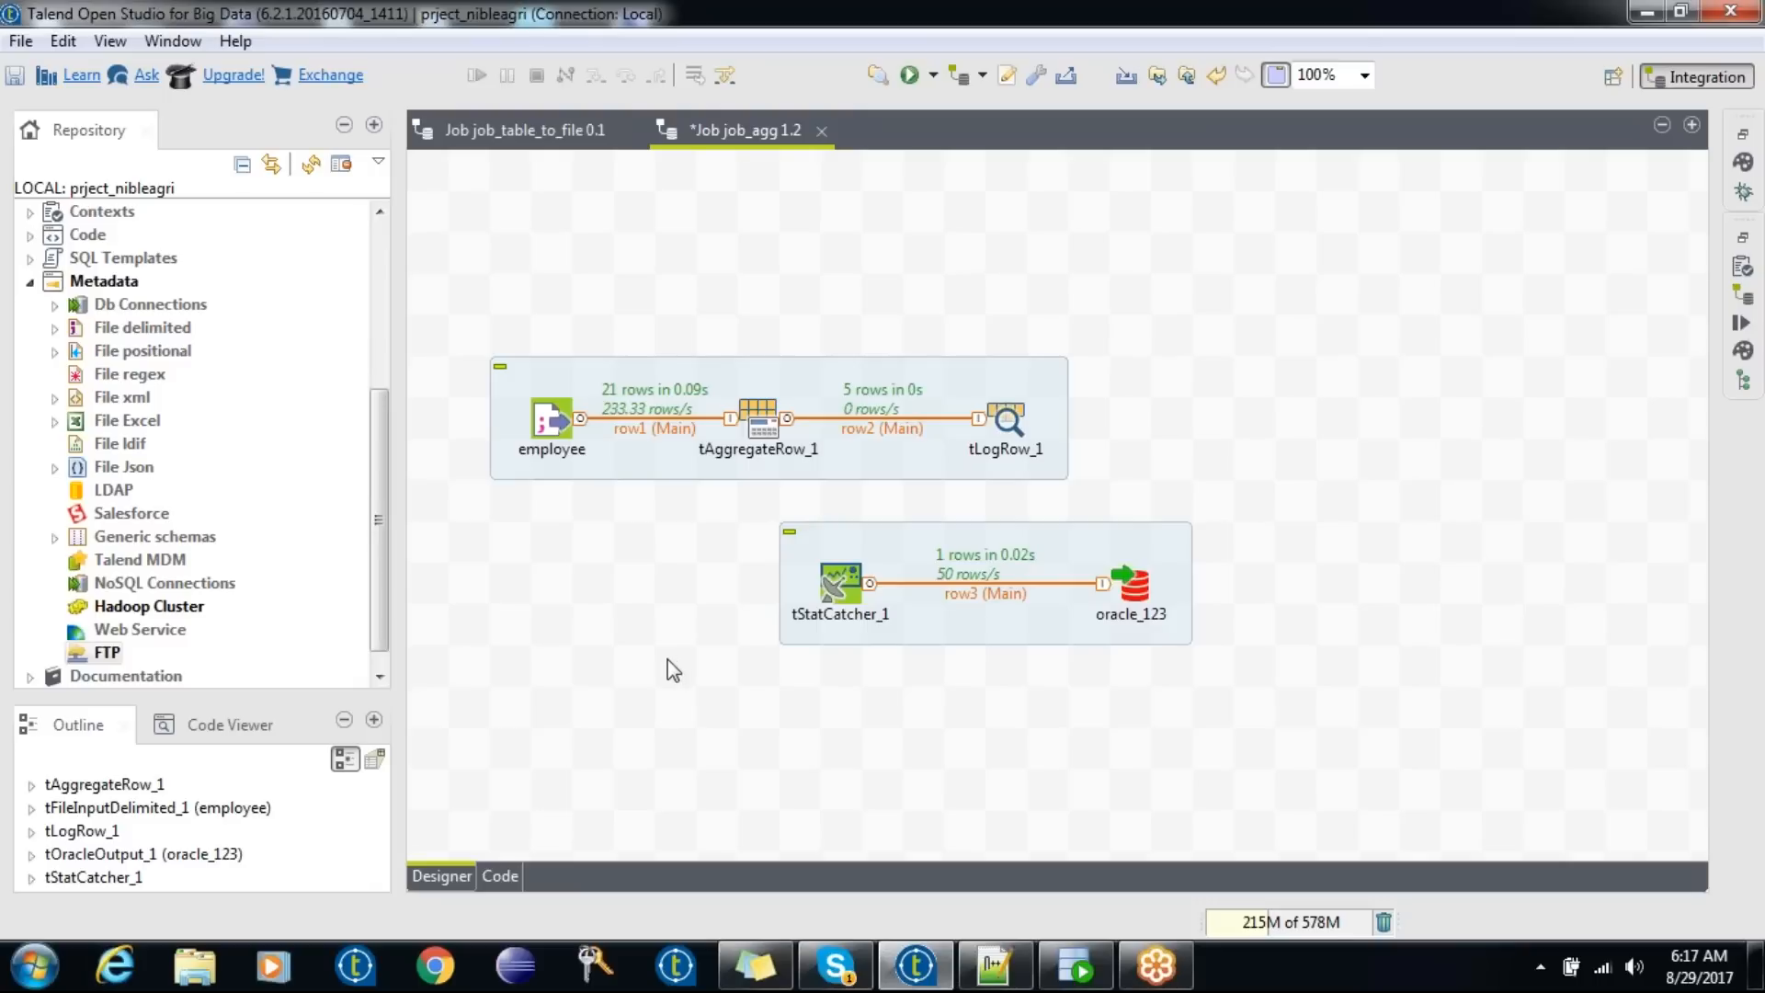
# - Browse in Explorer to the 10 am folder under D drive's Desktop Files
pyautogui.click(196, 975)
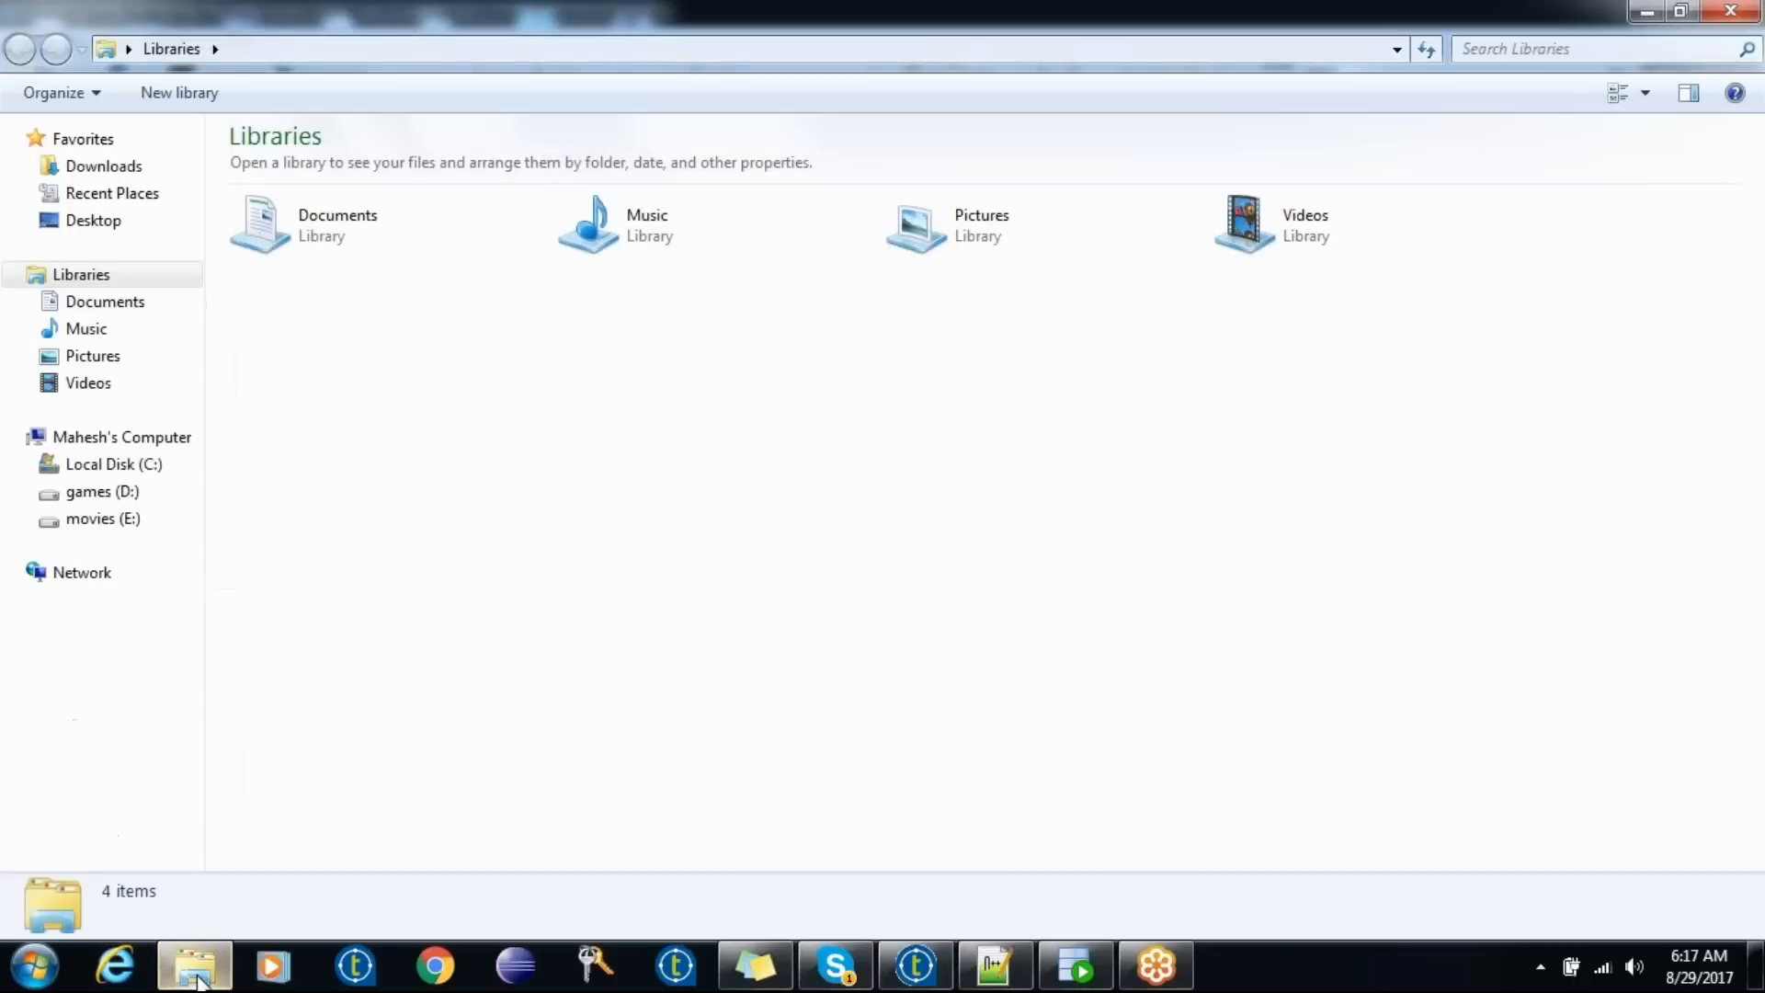
pyautogui.click(117, 223)
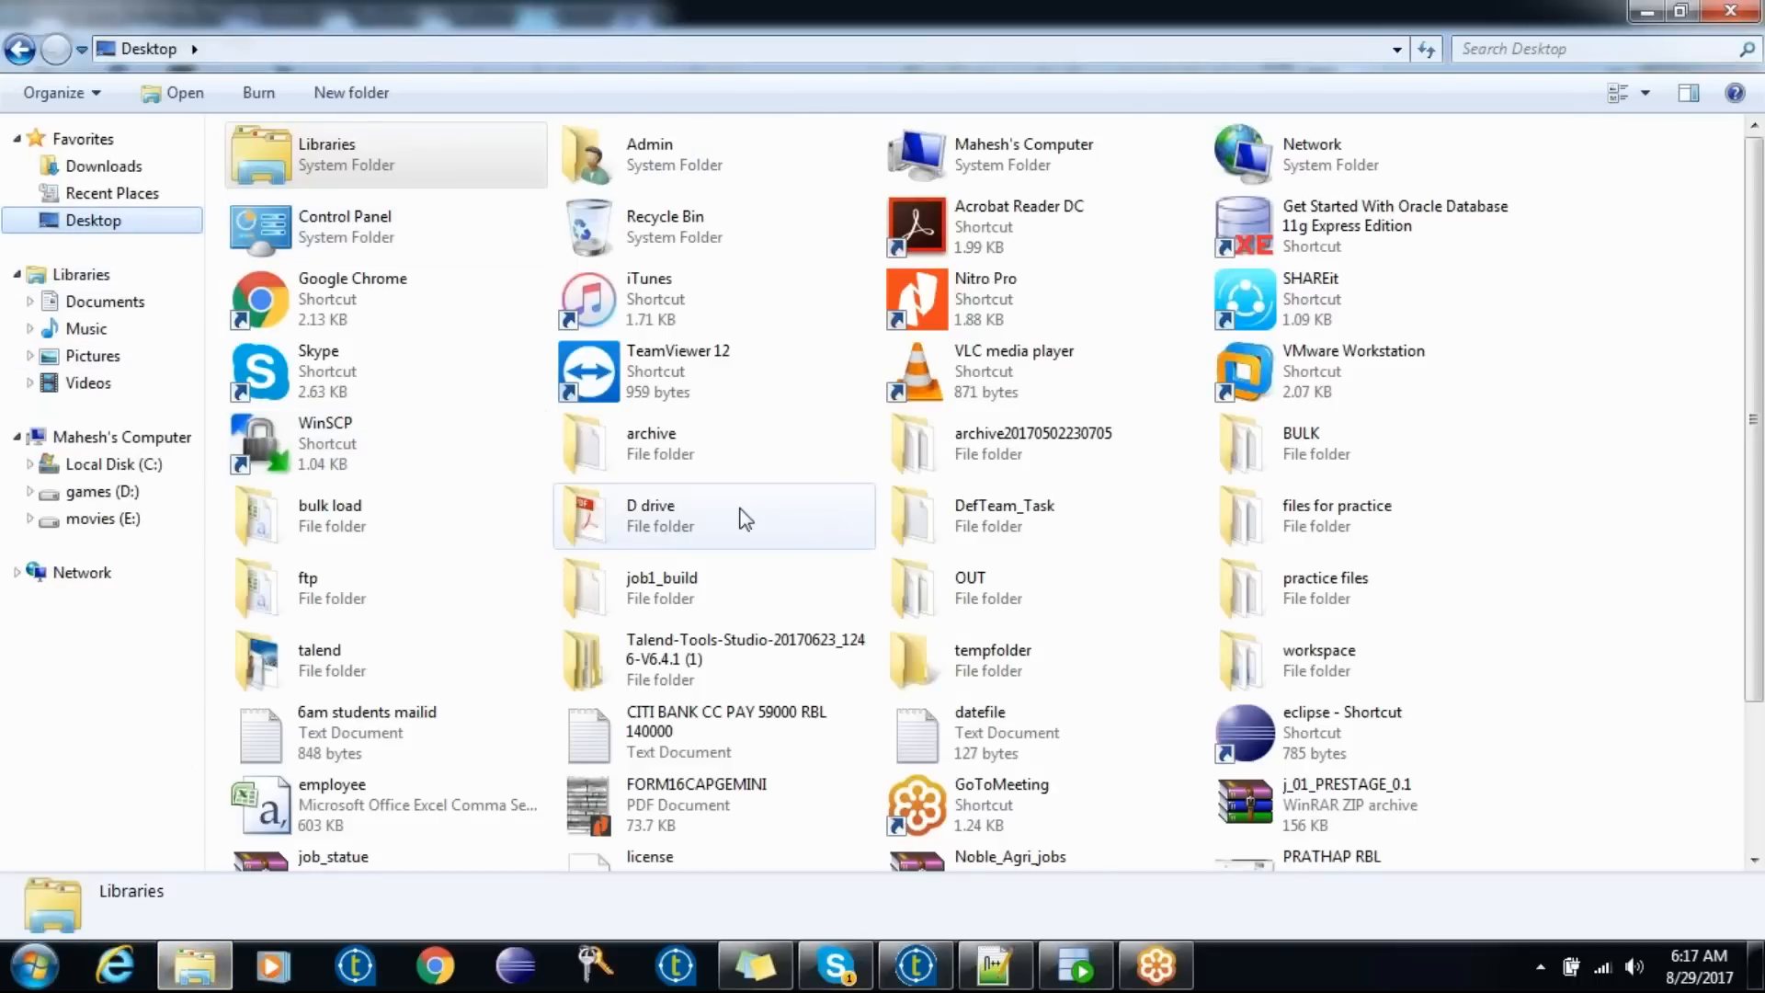
pyautogui.doubleClick(746, 519)
pyautogui.doubleClick(394, 196)
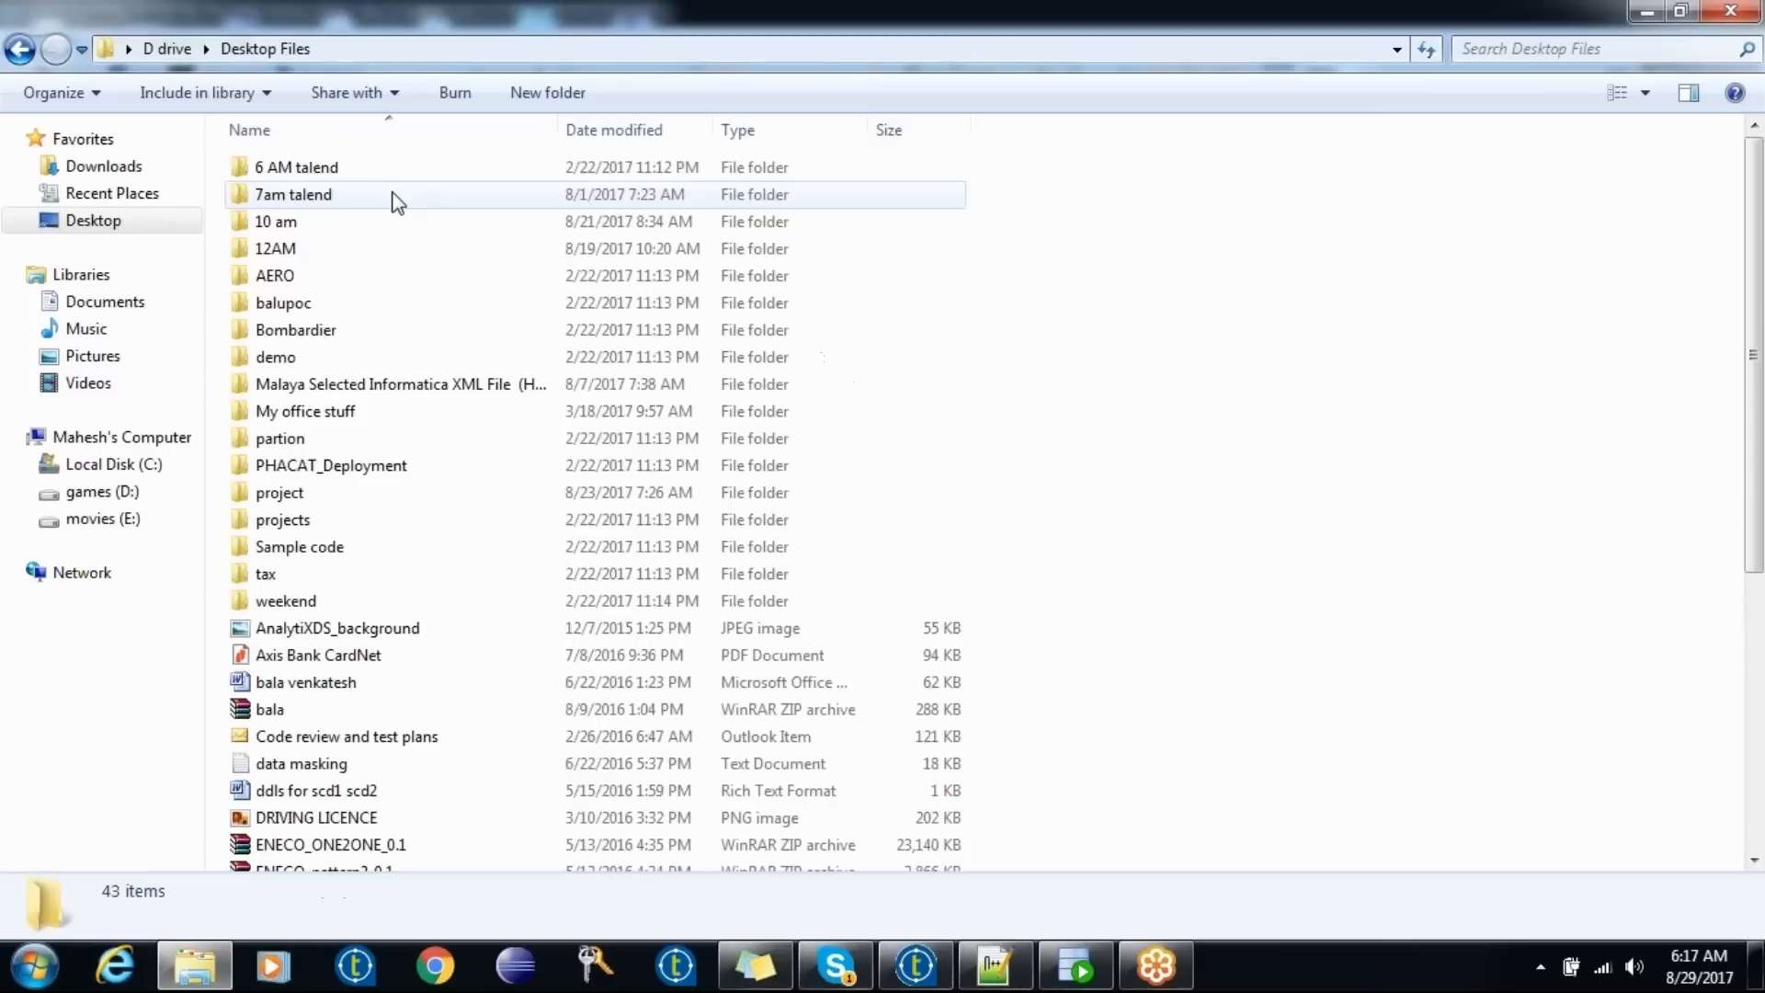
pyautogui.click(347, 228)
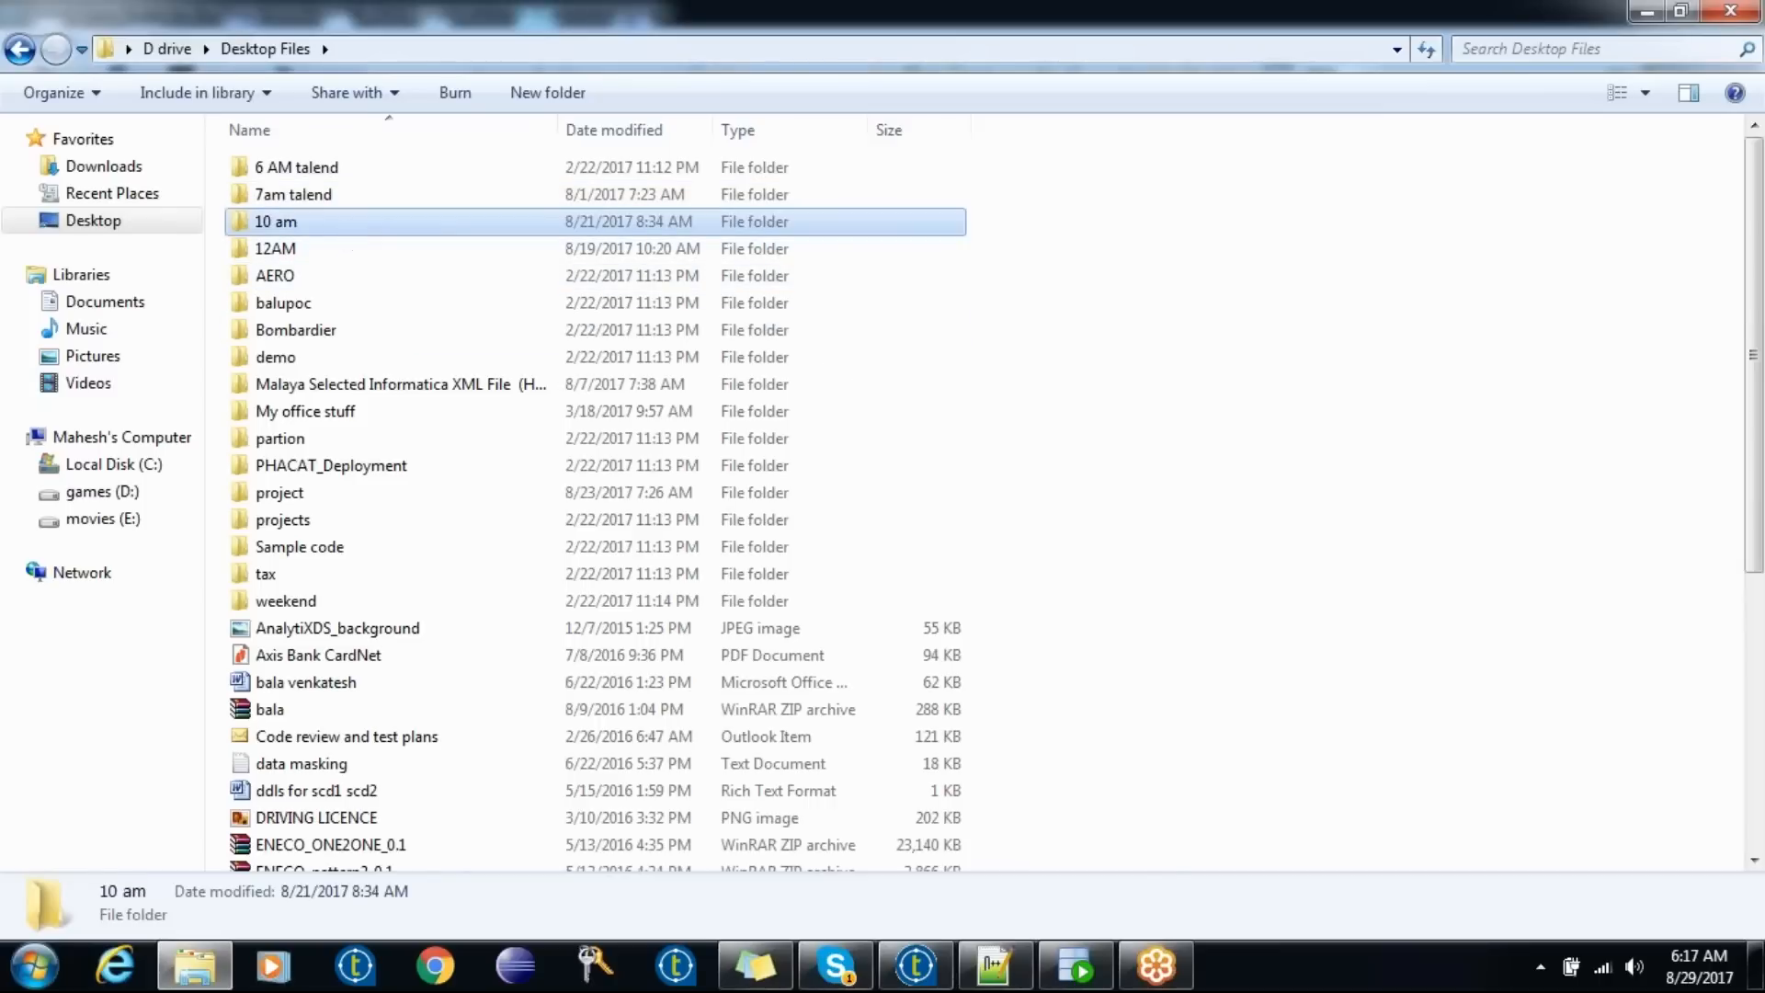
pyautogui.doubleClick(347, 228)
# - Open the talendcomponents -8 30am ist workbook from the 10 am folder
pyautogui.click(435, 766)
pyautogui.press('Down')
pyautogui.press('Down')
pyautogui.press('Down')
pyautogui.press('Down')
pyautogui.press('Down')
pyautogui.press('Down')
pyautogui.press('Down')
pyautogui.press('Down')
pyautogui.press('Down')
pyautogui.press('Down')
pyautogui.press('Down')
pyautogui.press('Down')
pyautogui.press('Down')
pyautogui.press('Down')
pyautogui.press('Down')
pyautogui.press('Down')
pyautogui.press('Down')
pyautogui.press('Down')
pyautogui.press('Down')
pyautogui.press('Down')
pyautogui.press('Down')
pyautogui.press('Down')
pyautogui.press('Down')
pyautogui.press('Down')
pyautogui.press('Down')
pyautogui.press('Down')
pyautogui.press('Down')
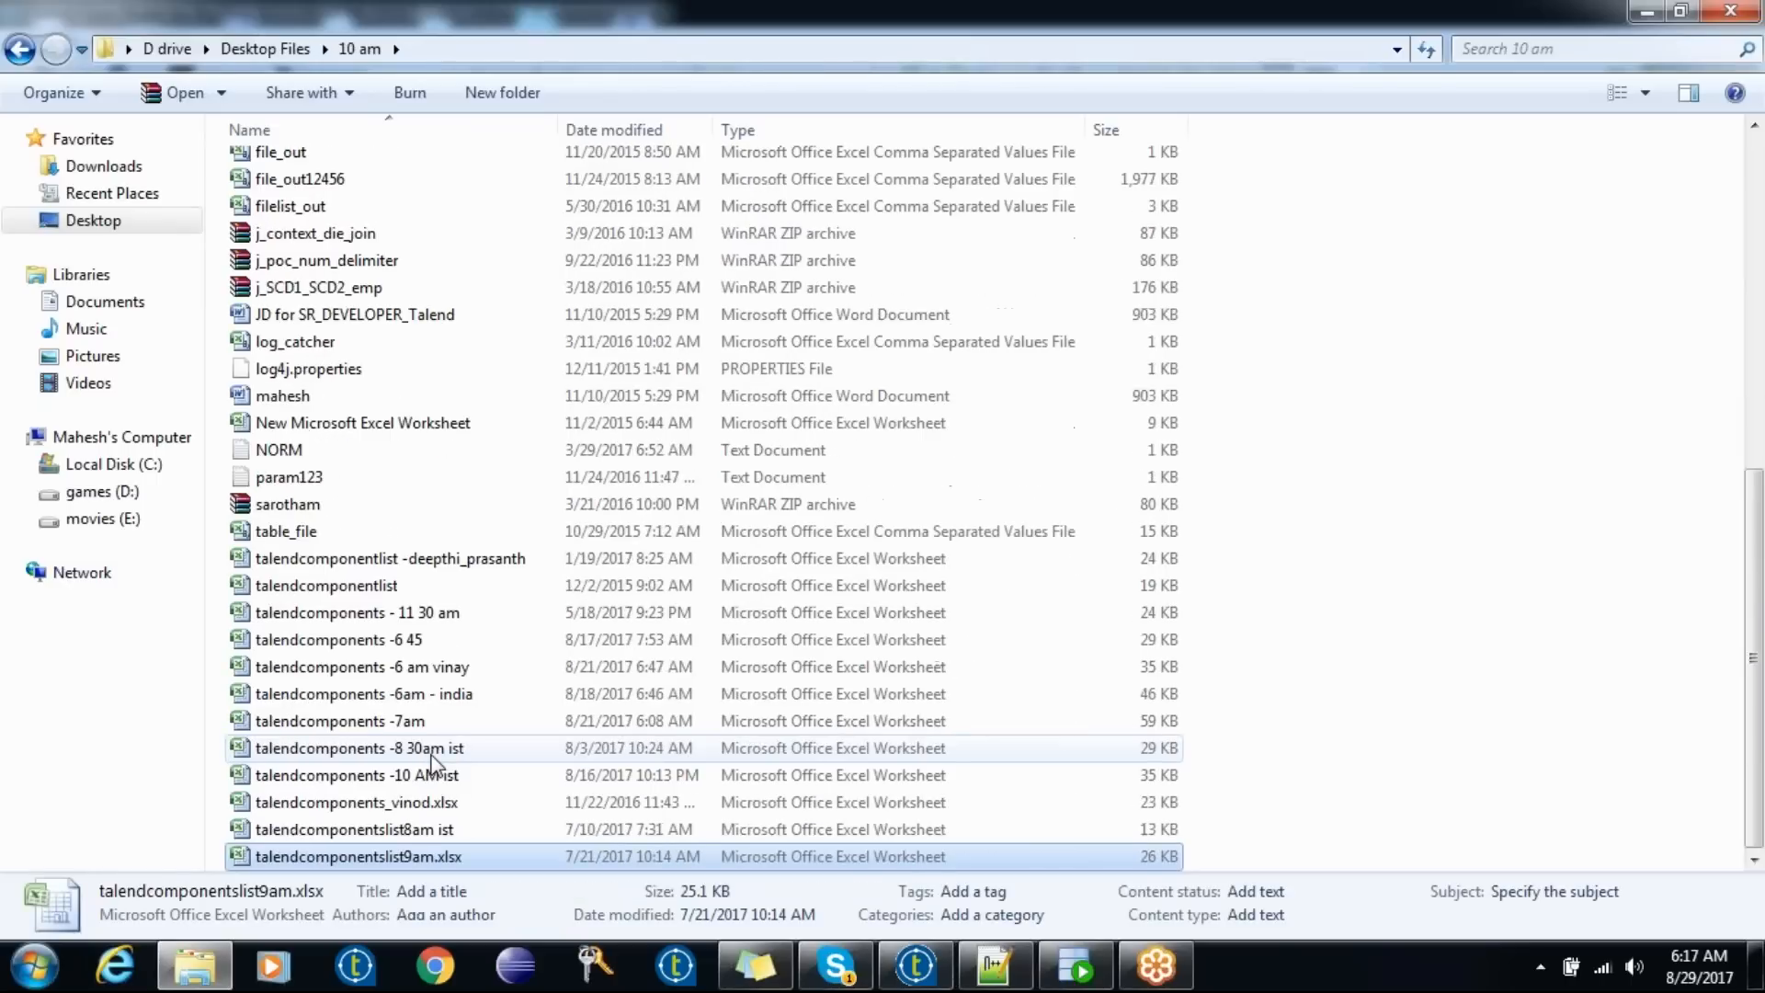
pyautogui.doubleClick(420, 752)
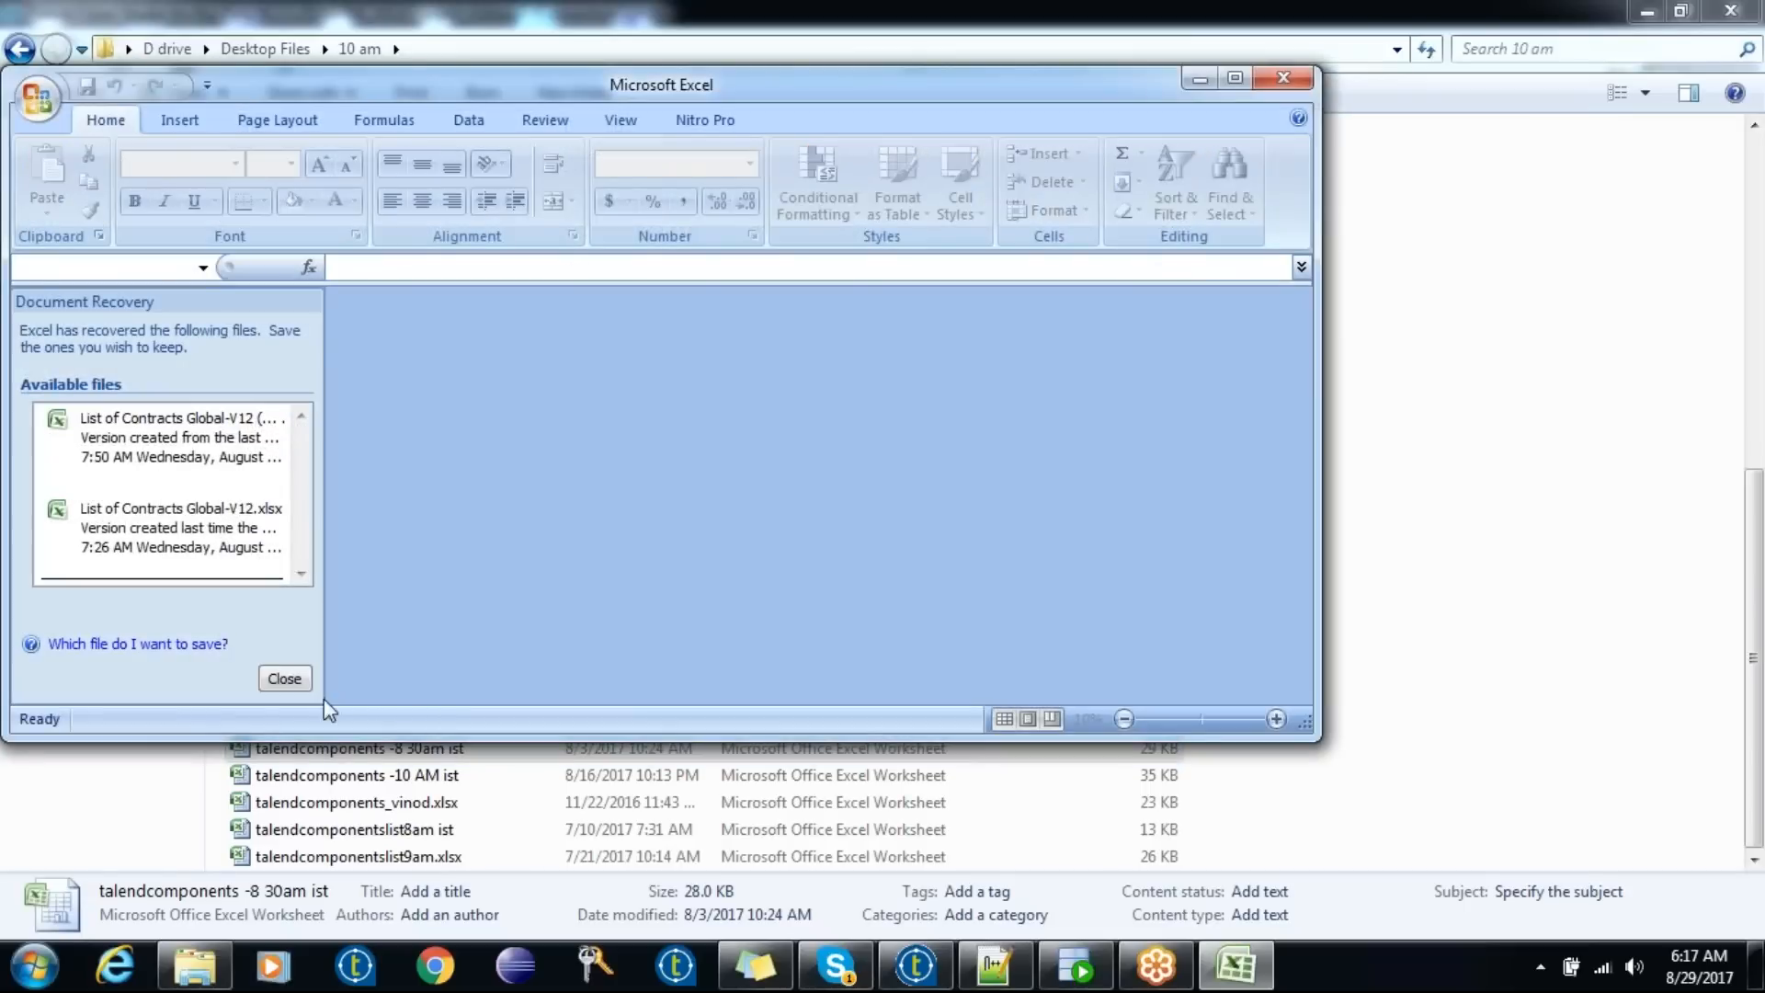
# - Discard the recovered file versions, maximize the workbook and scroll back to row 1
pyautogui.click(284, 678)
pyautogui.click(634, 465)
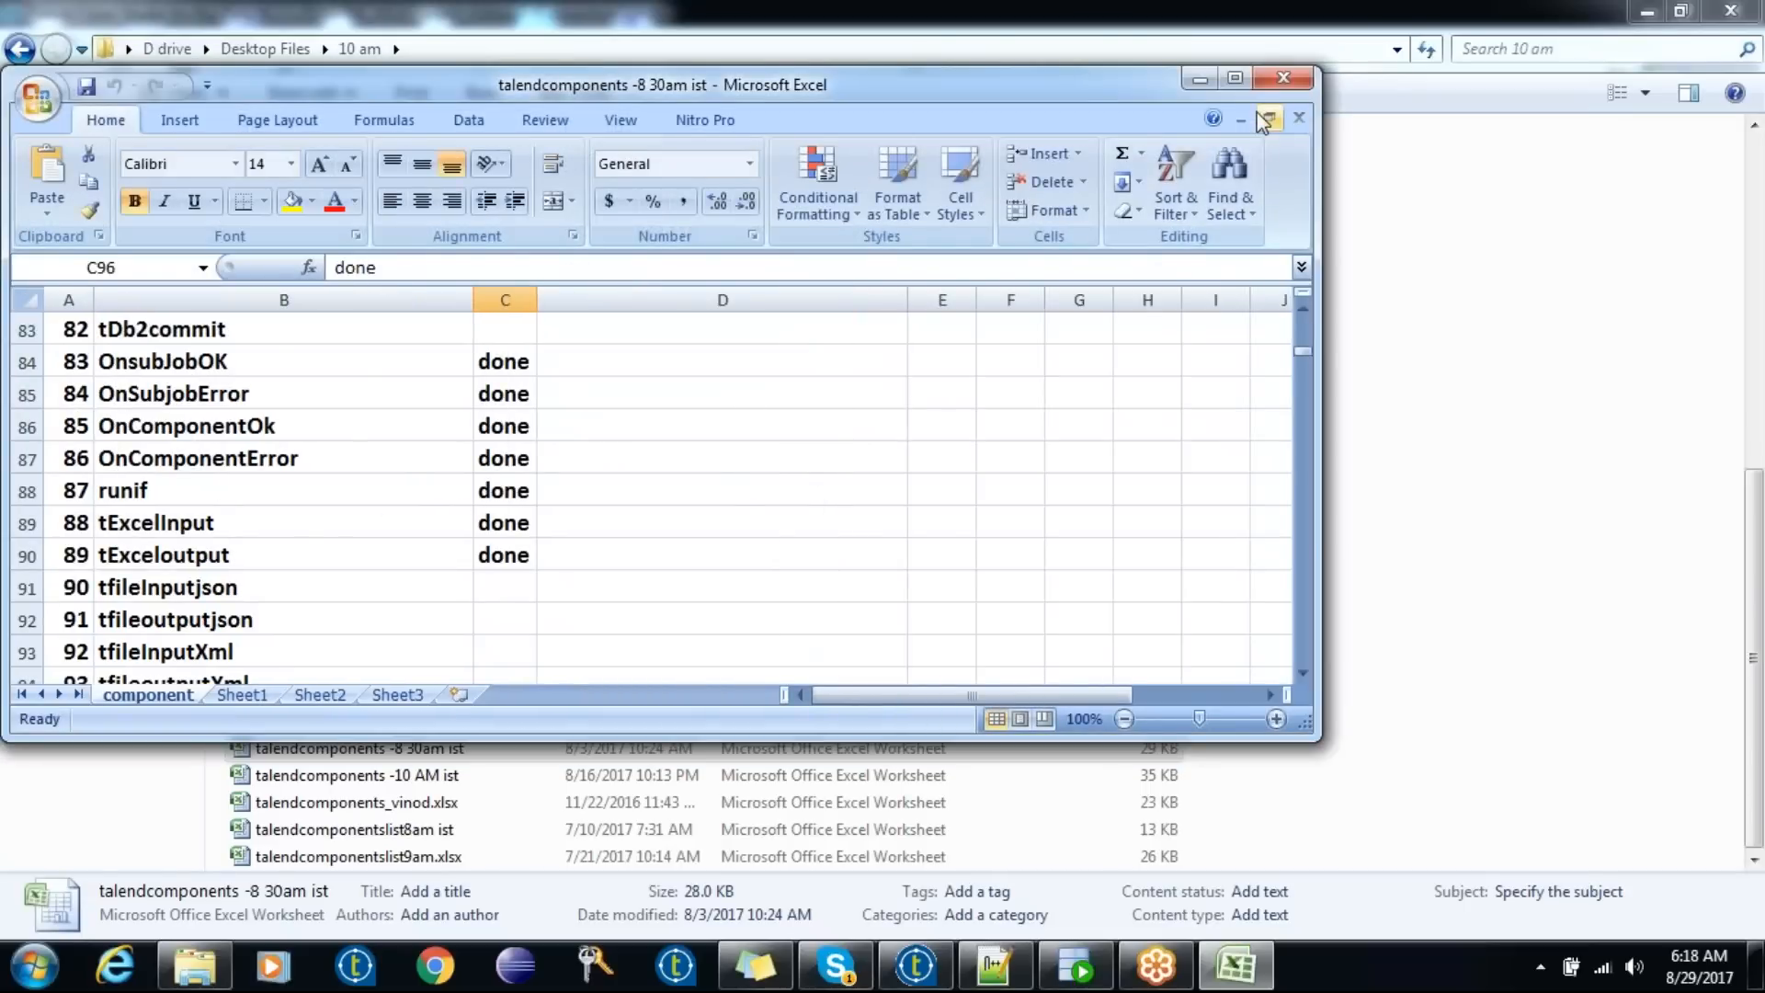
pyautogui.click(1234, 79)
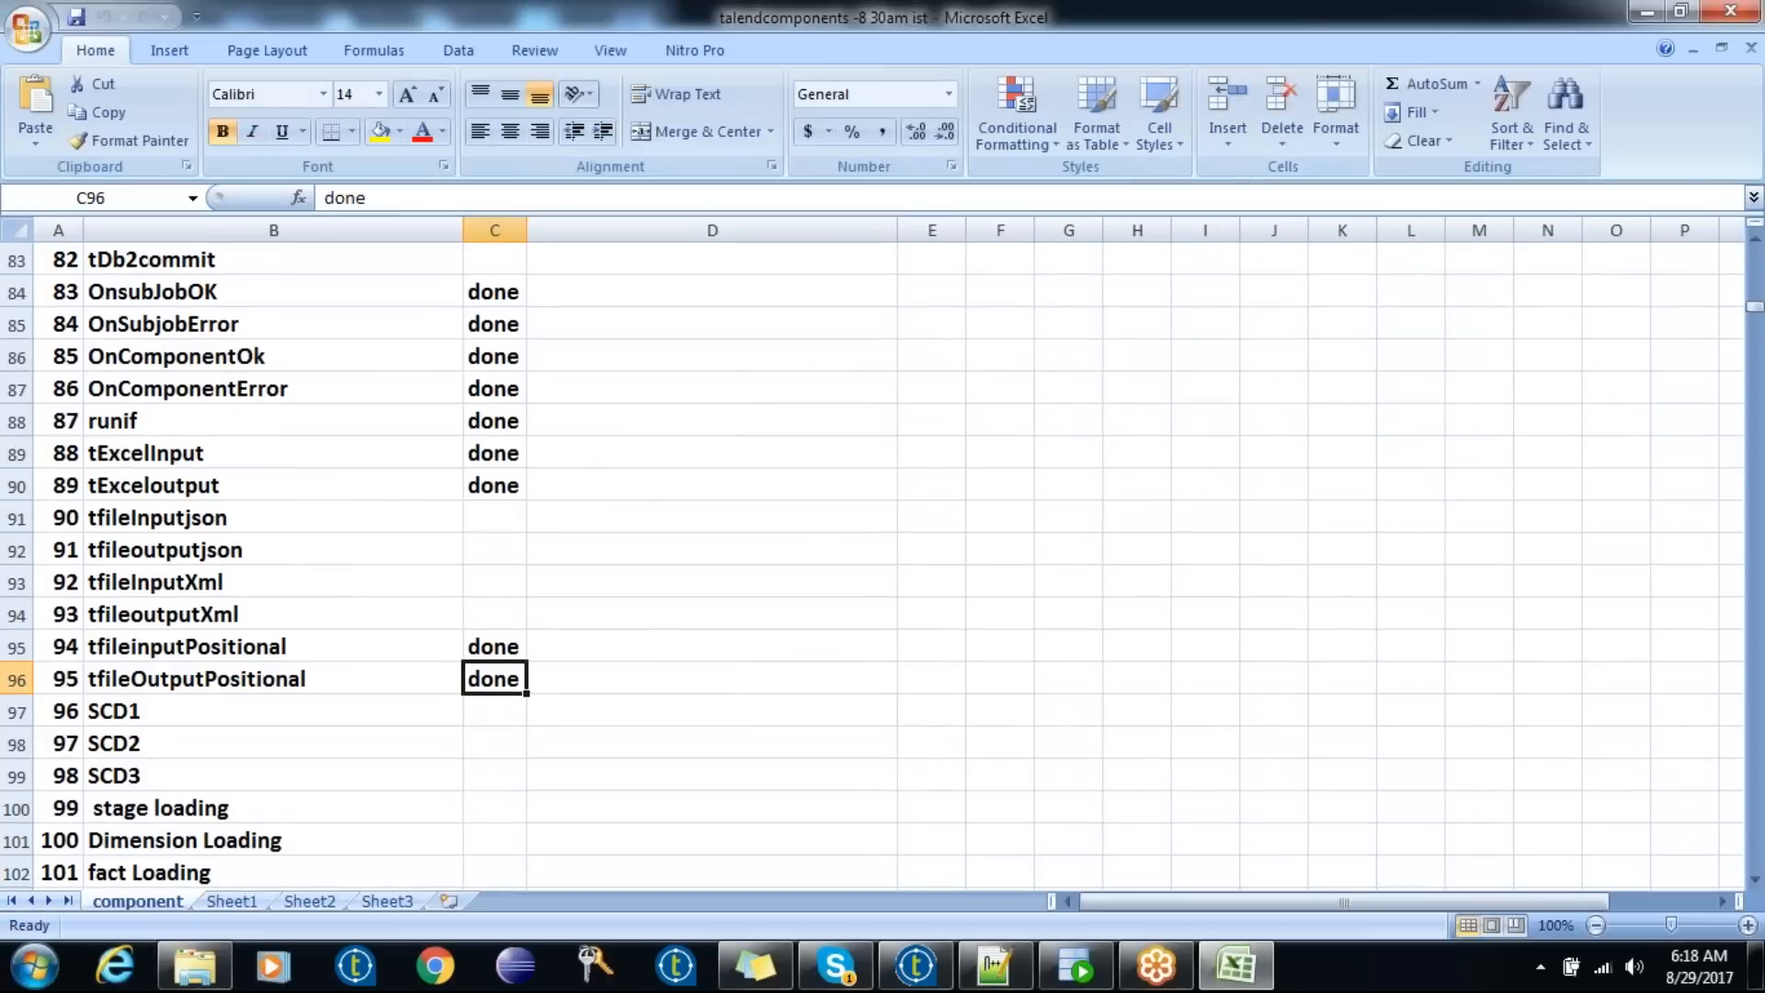
pyautogui.moveTo(1756, 317); pyautogui.dragTo(1758, 256)
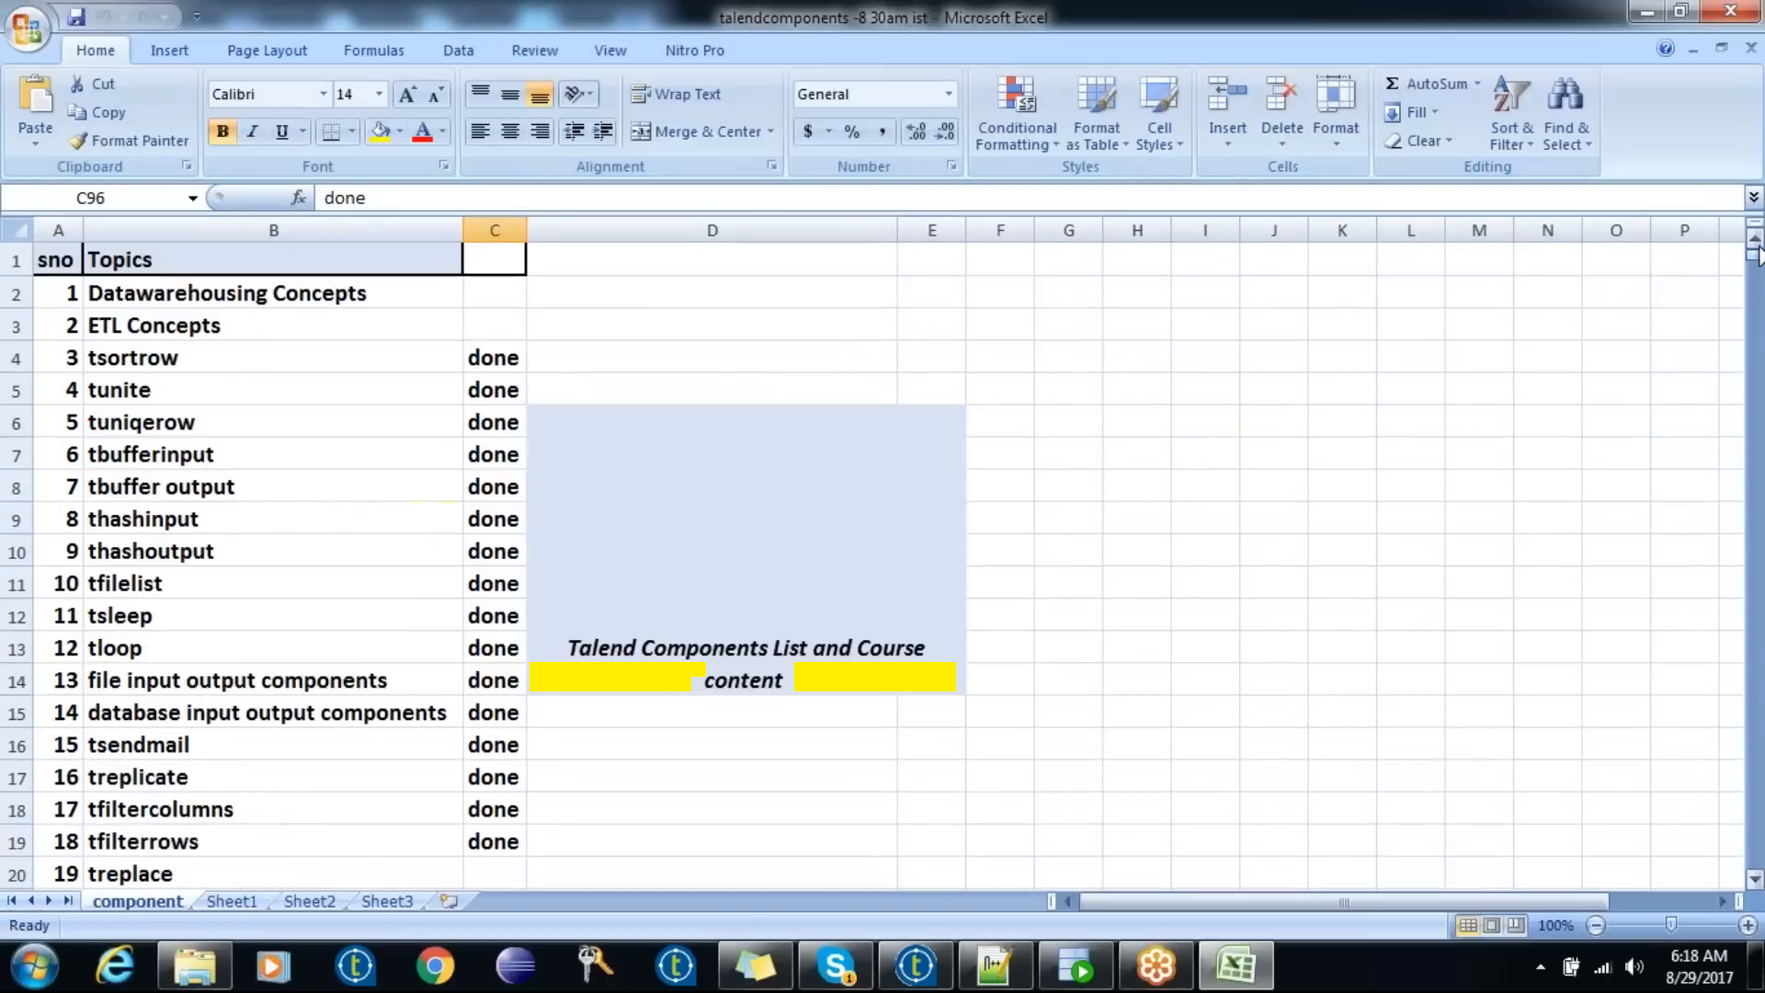
# - Go over Datawarehousing Concepts, ETL Concepts, tsortrow, tunite, tuniqerow and the four buffer/hash topics
pyautogui.click(243, 422)
pyautogui.click(226, 304)
pyautogui.press('Down')
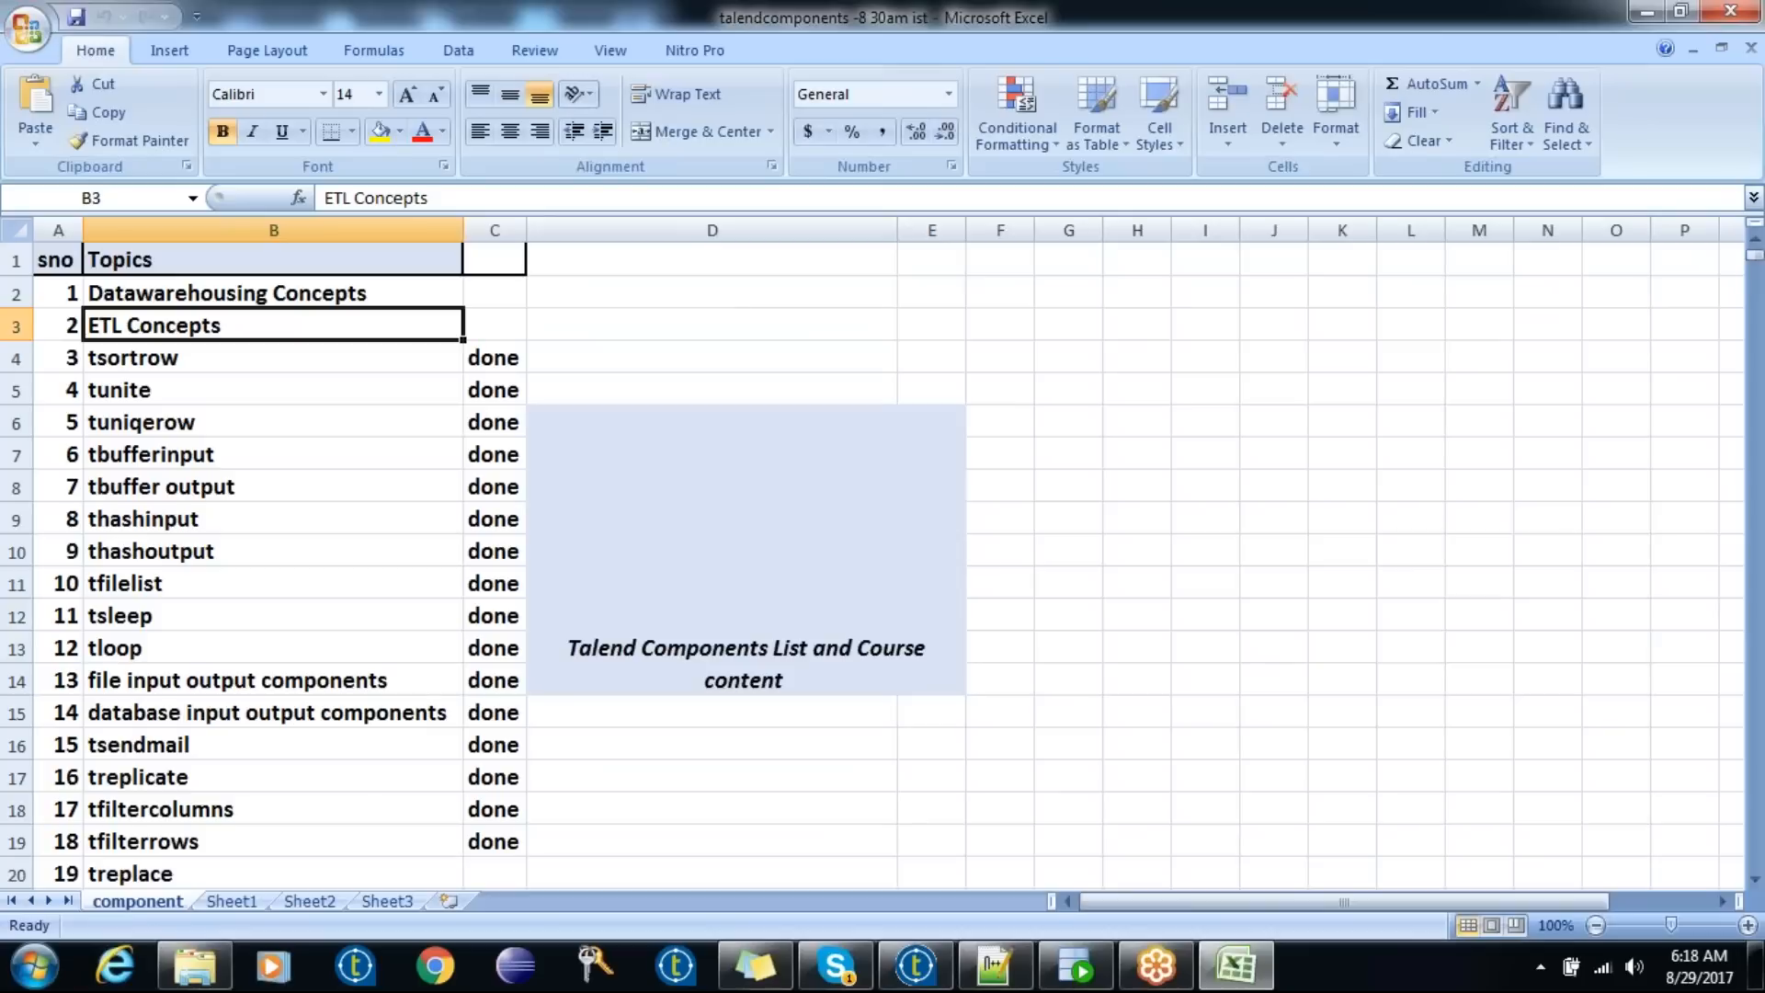
pyautogui.click(247, 294)
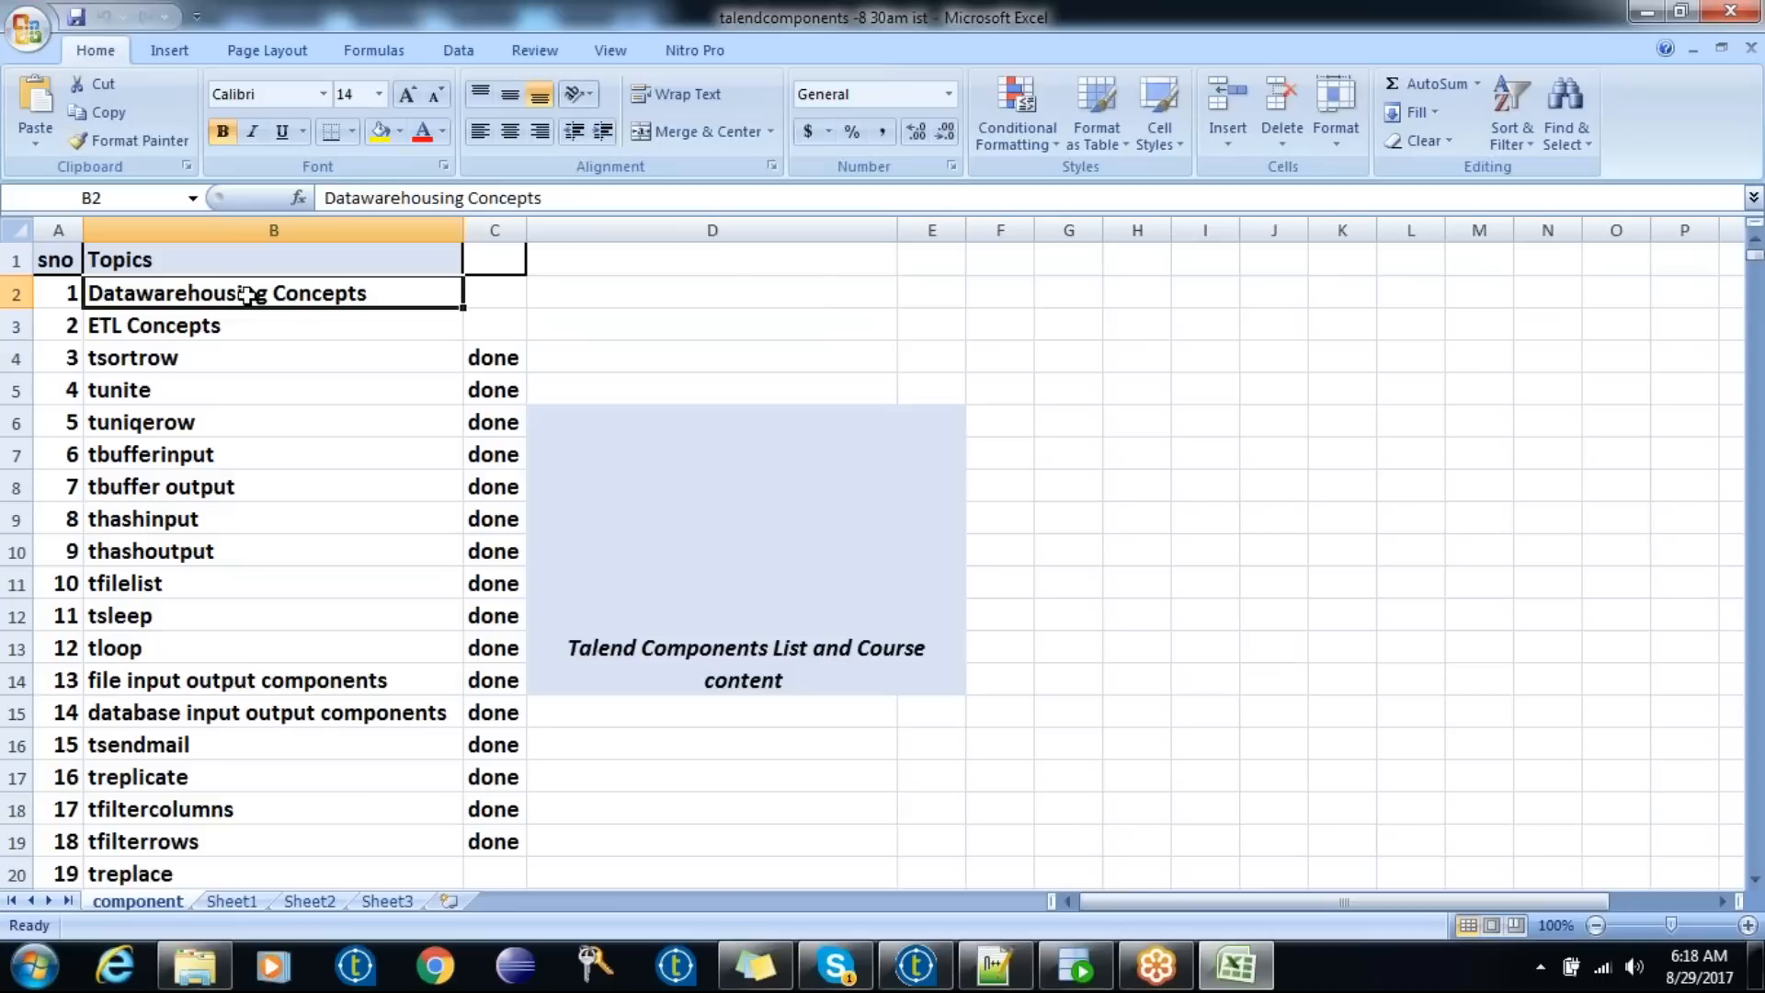
pyautogui.click(244, 325)
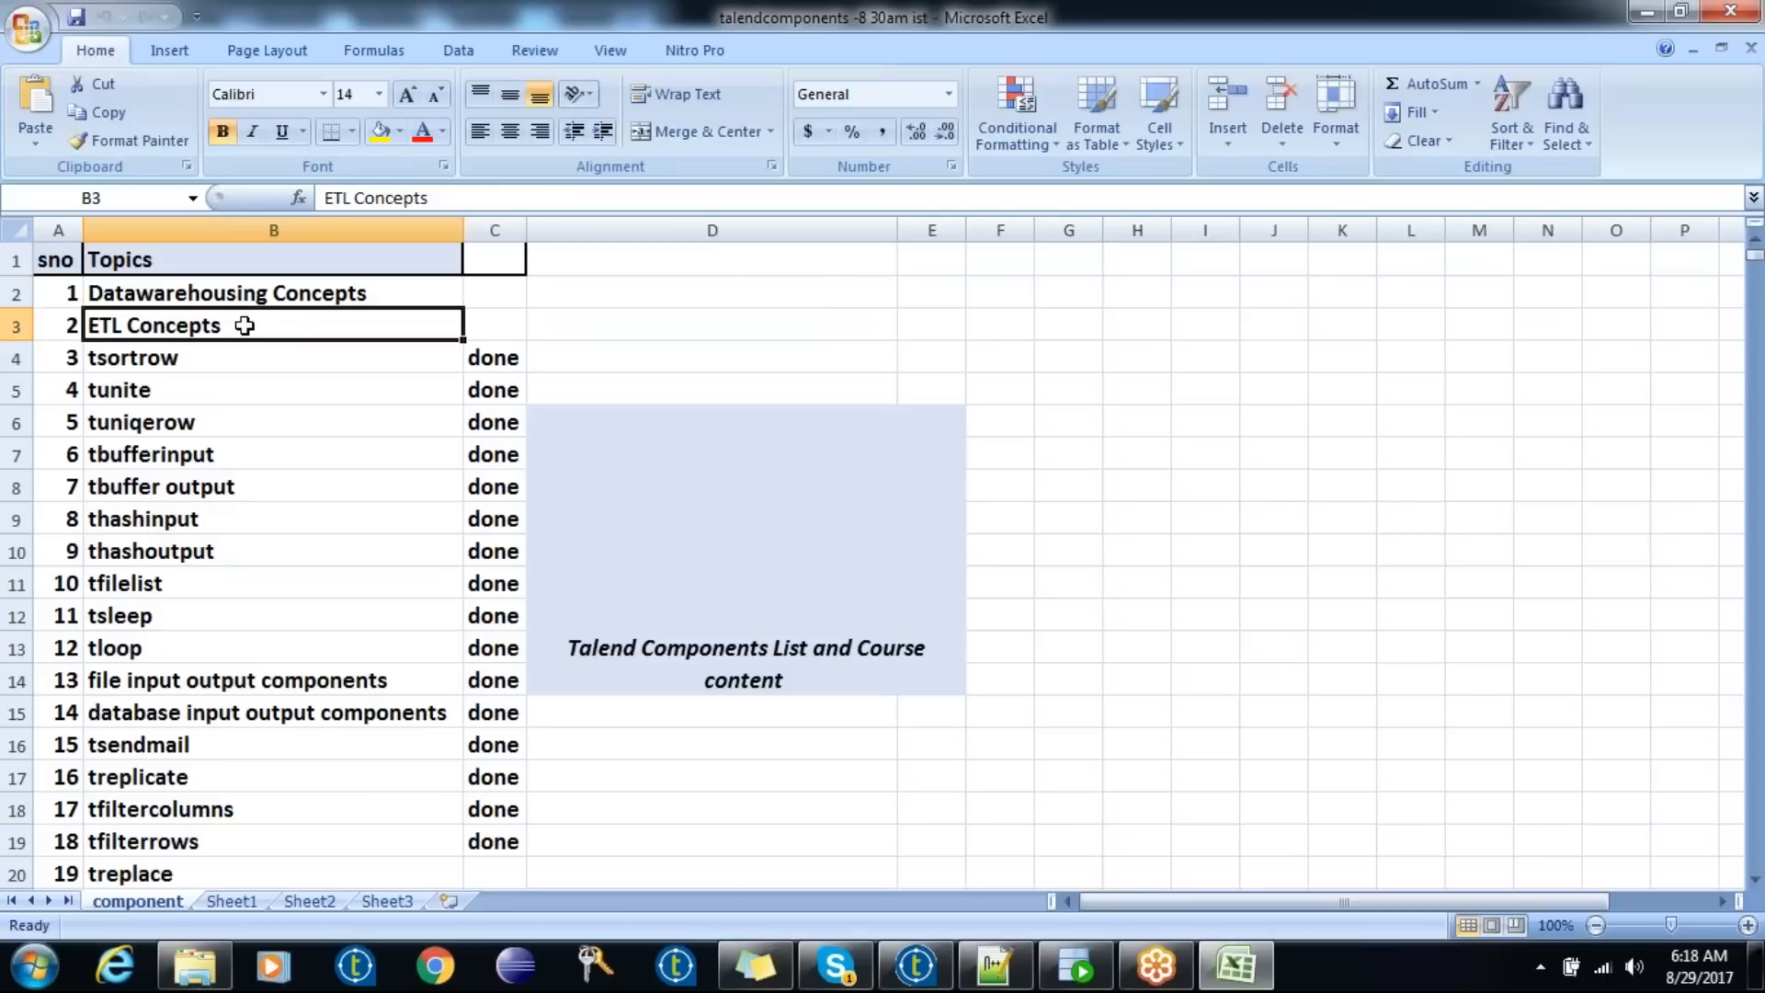
pyautogui.click(238, 355)
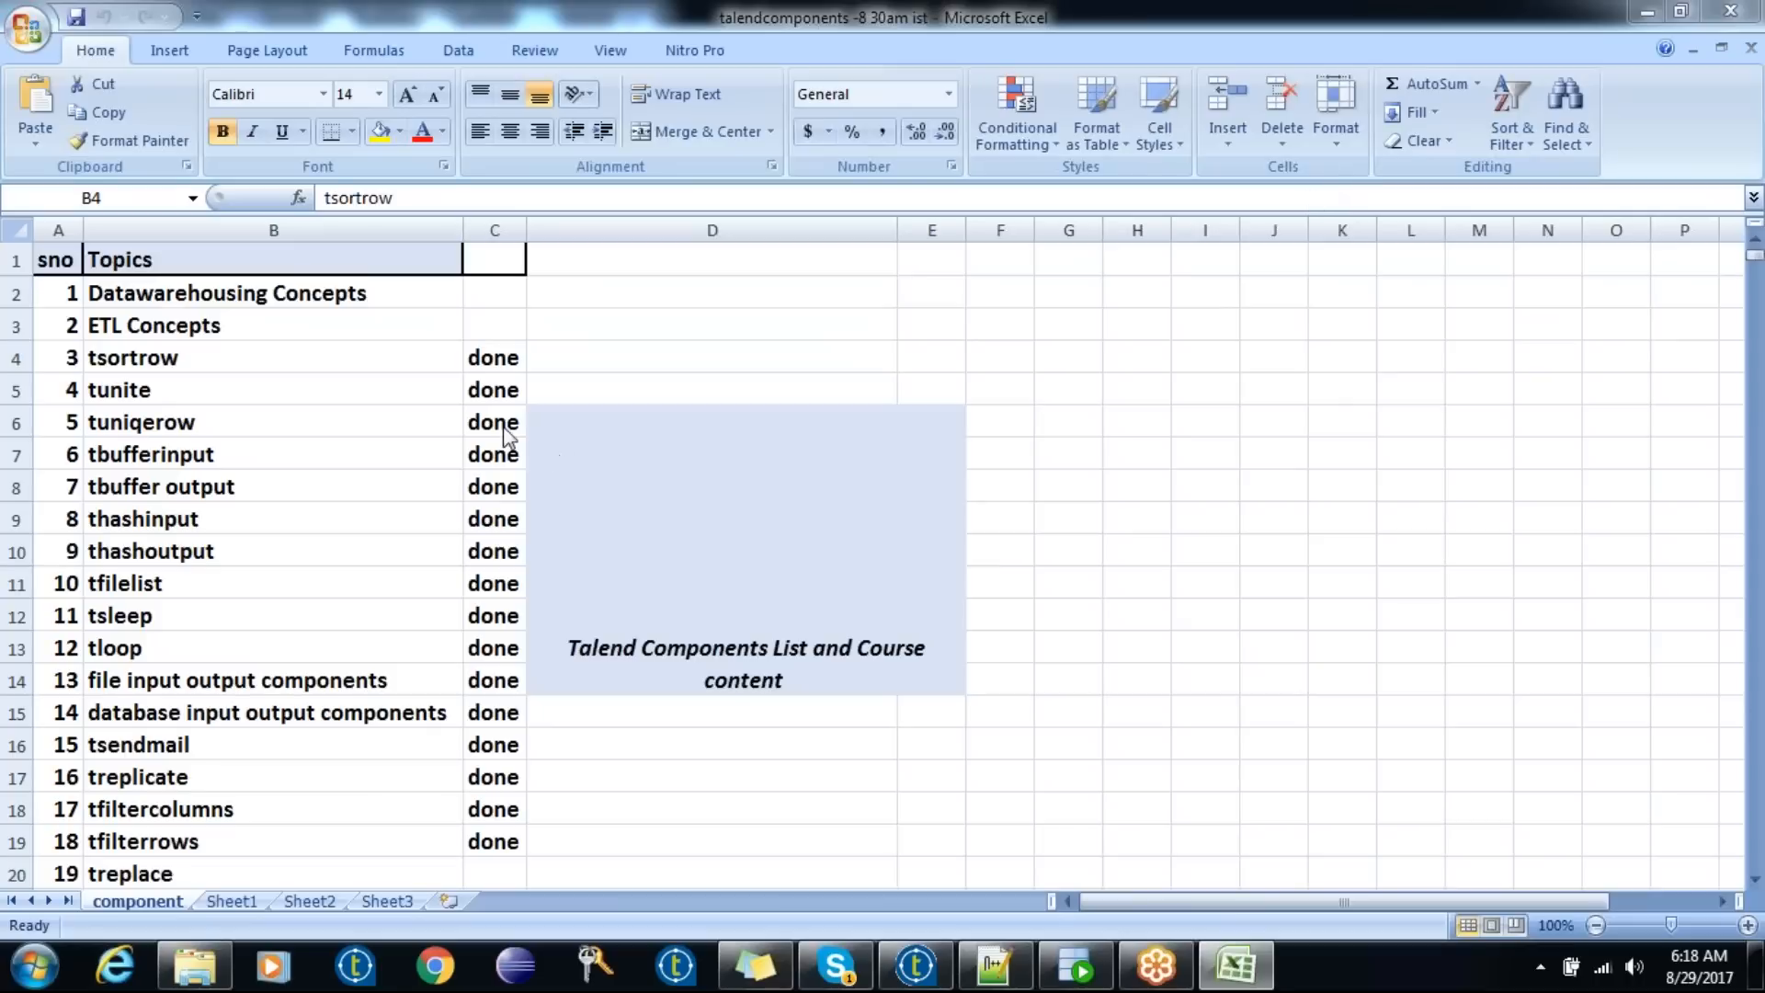
pyautogui.click(383, 396)
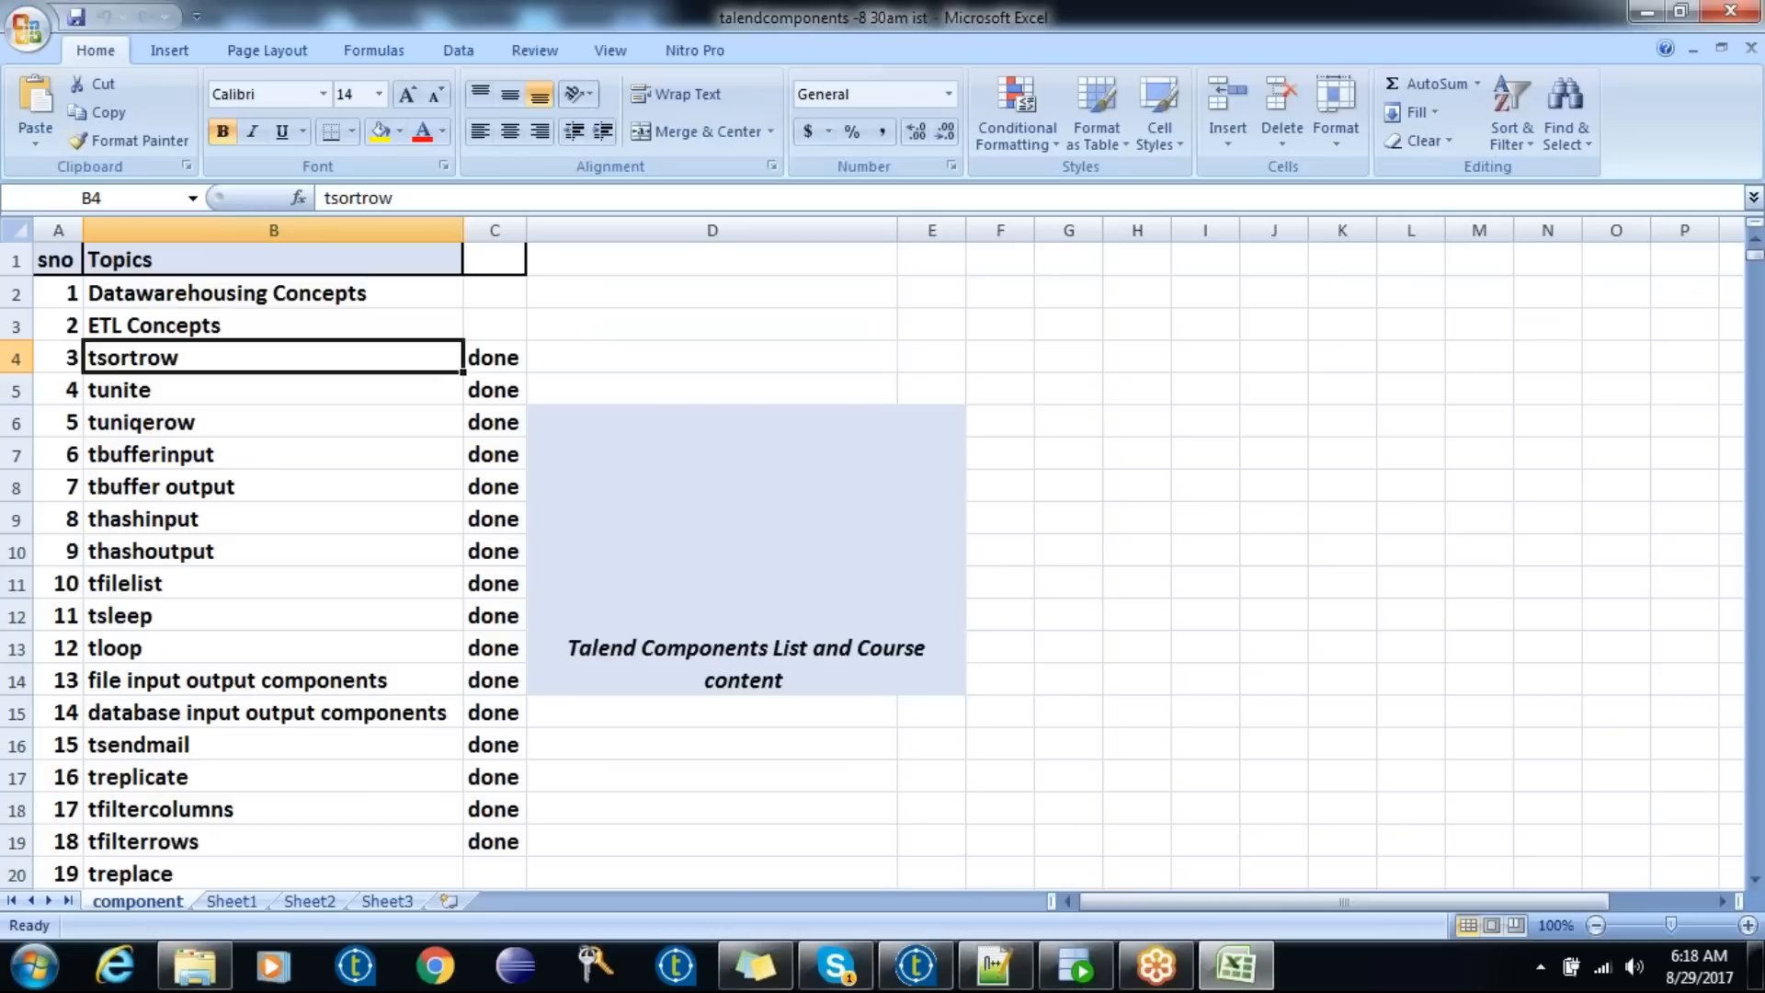
pyautogui.click(317, 386)
pyautogui.click(296, 349)
pyautogui.click(192, 388)
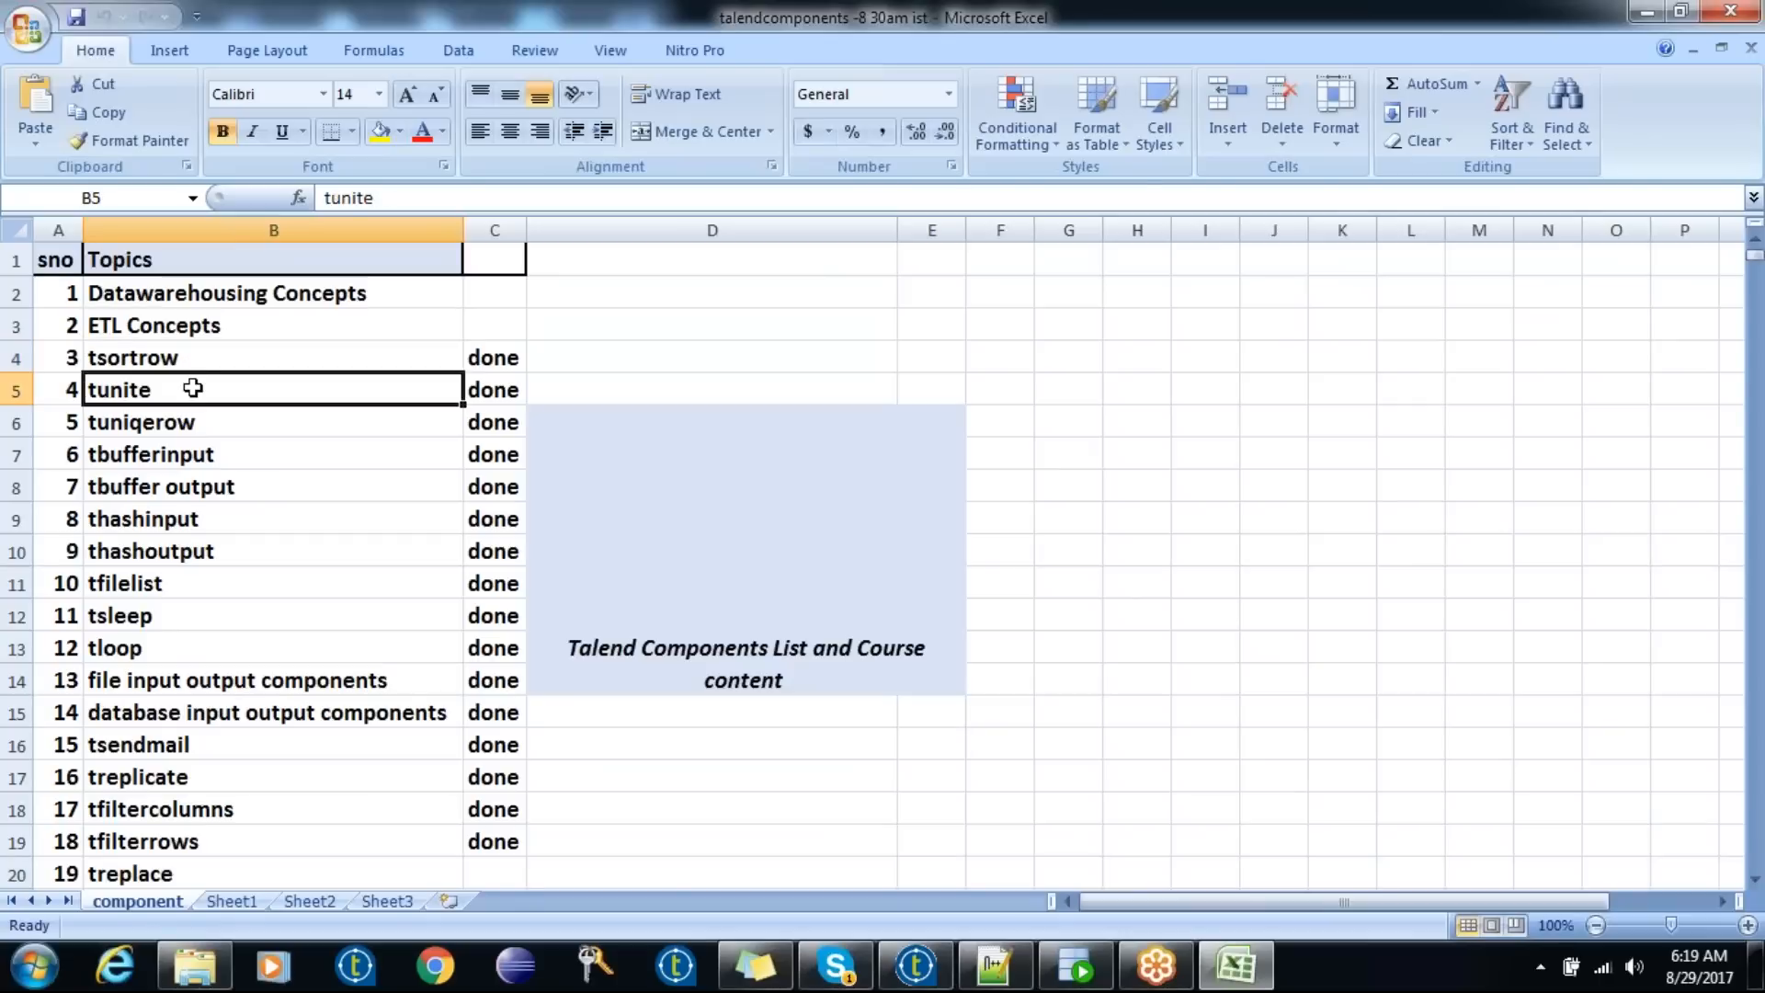
pyautogui.click(196, 422)
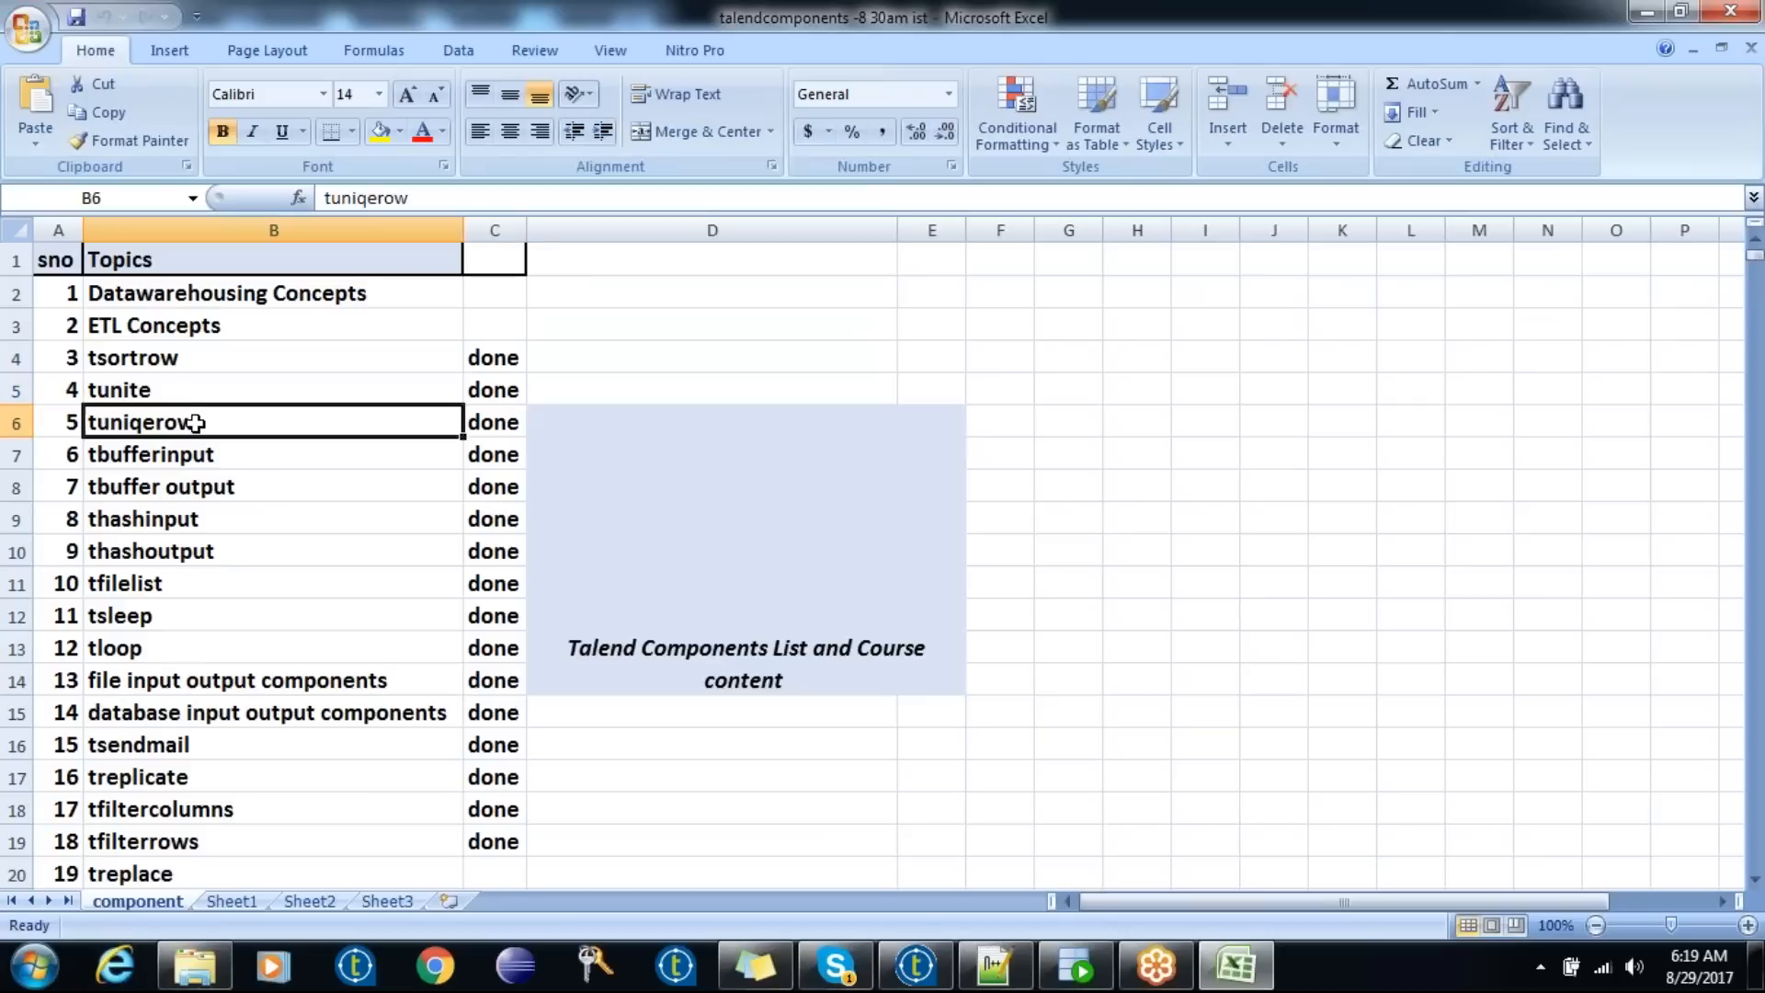
pyautogui.moveTo(209, 450); pyautogui.dragTo(211, 539)
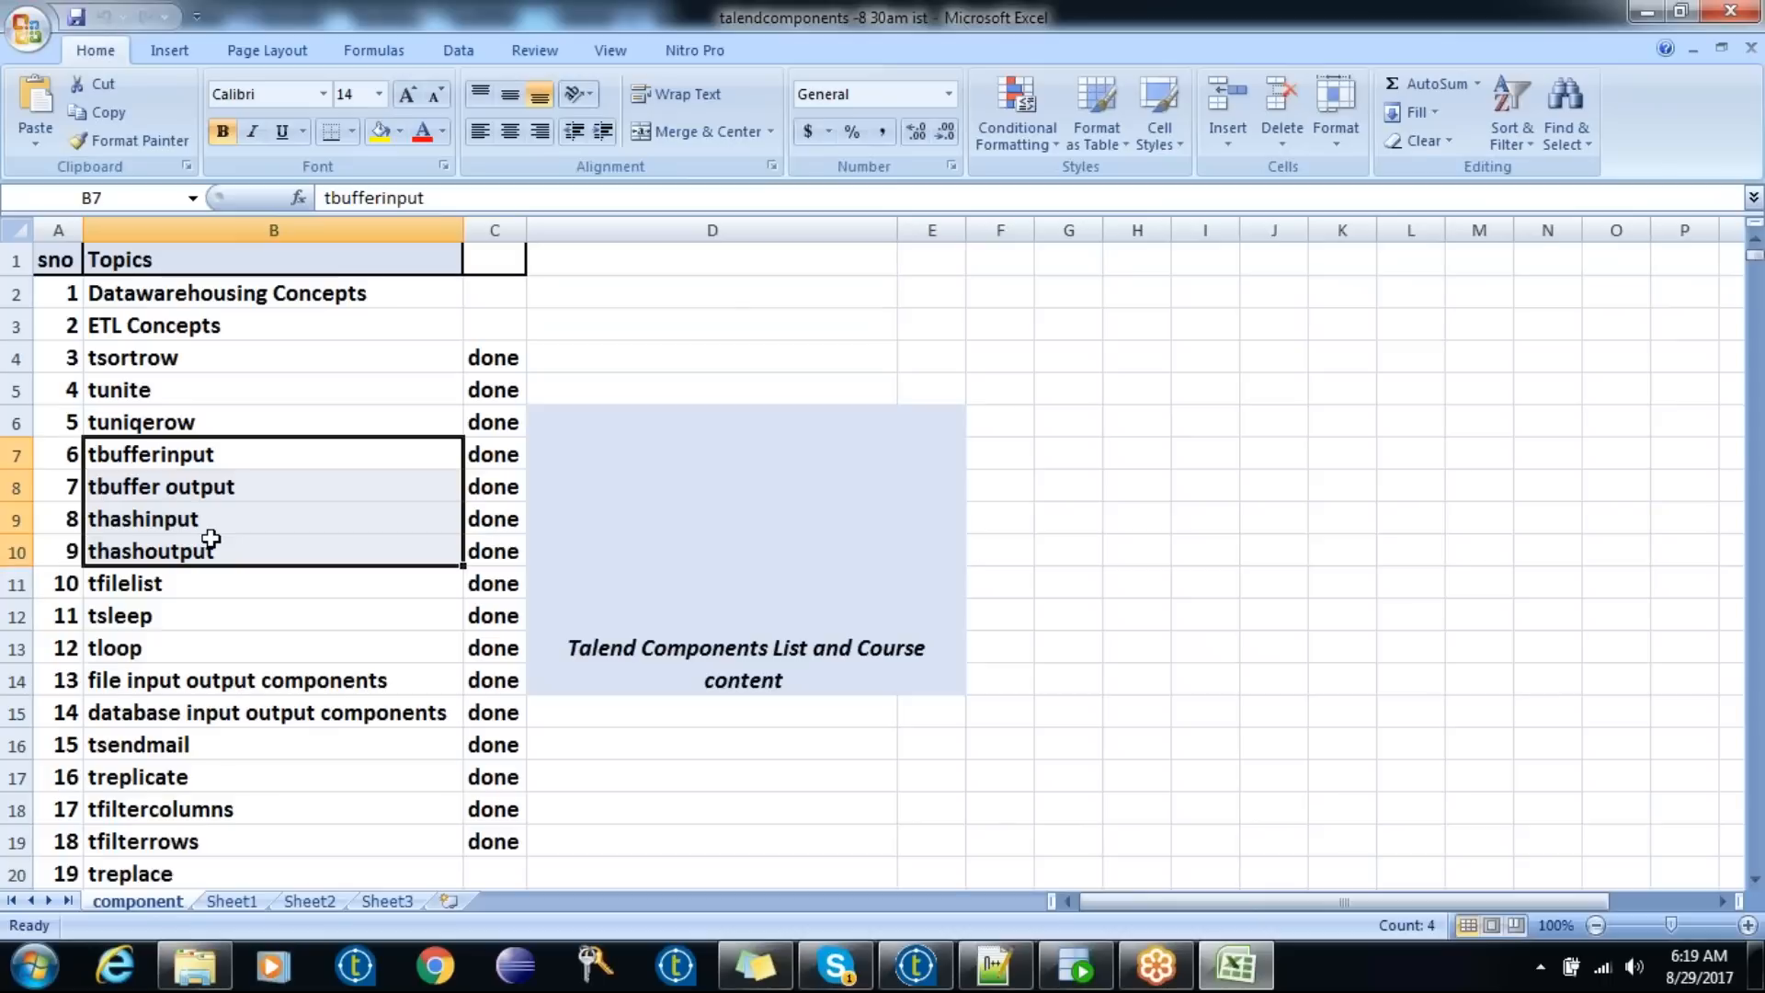
# - Go over tfilelist, tsleep, tloop, file and database input/output components, tsendmail and trunjob
pyautogui.click(200, 586)
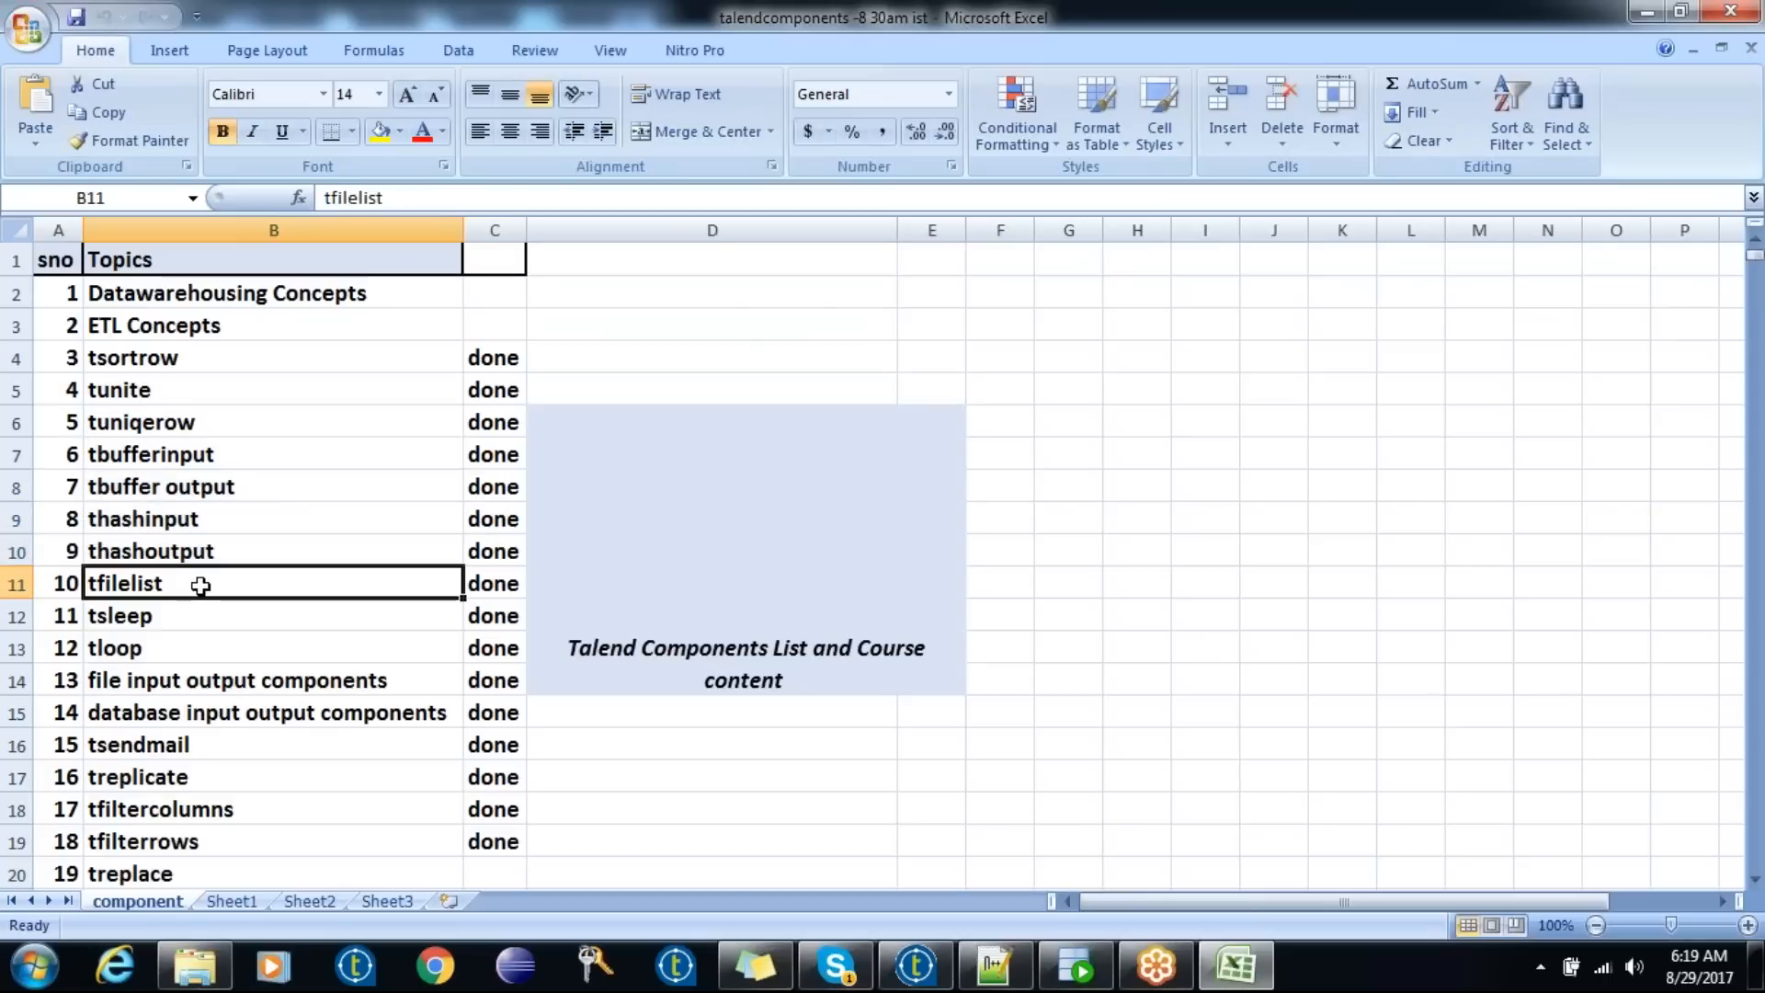
pyautogui.click(191, 616)
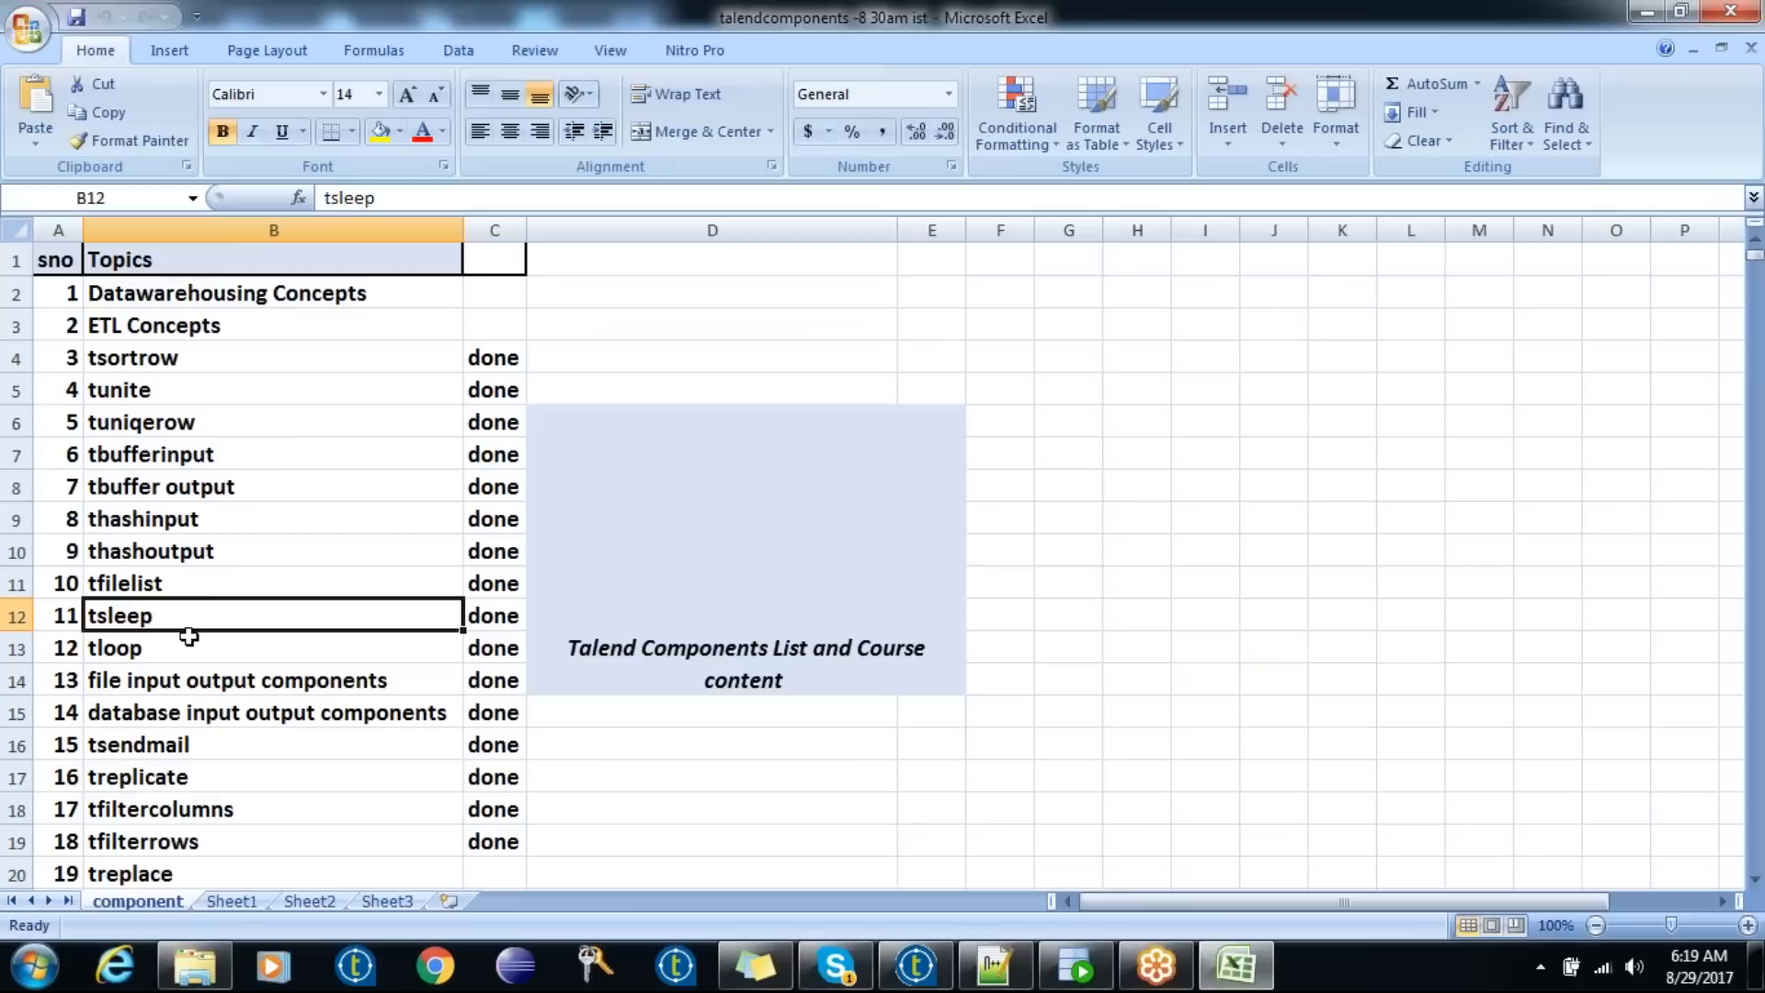
pyautogui.click(185, 647)
pyautogui.click(212, 680)
pyautogui.click(206, 708)
pyautogui.click(203, 738)
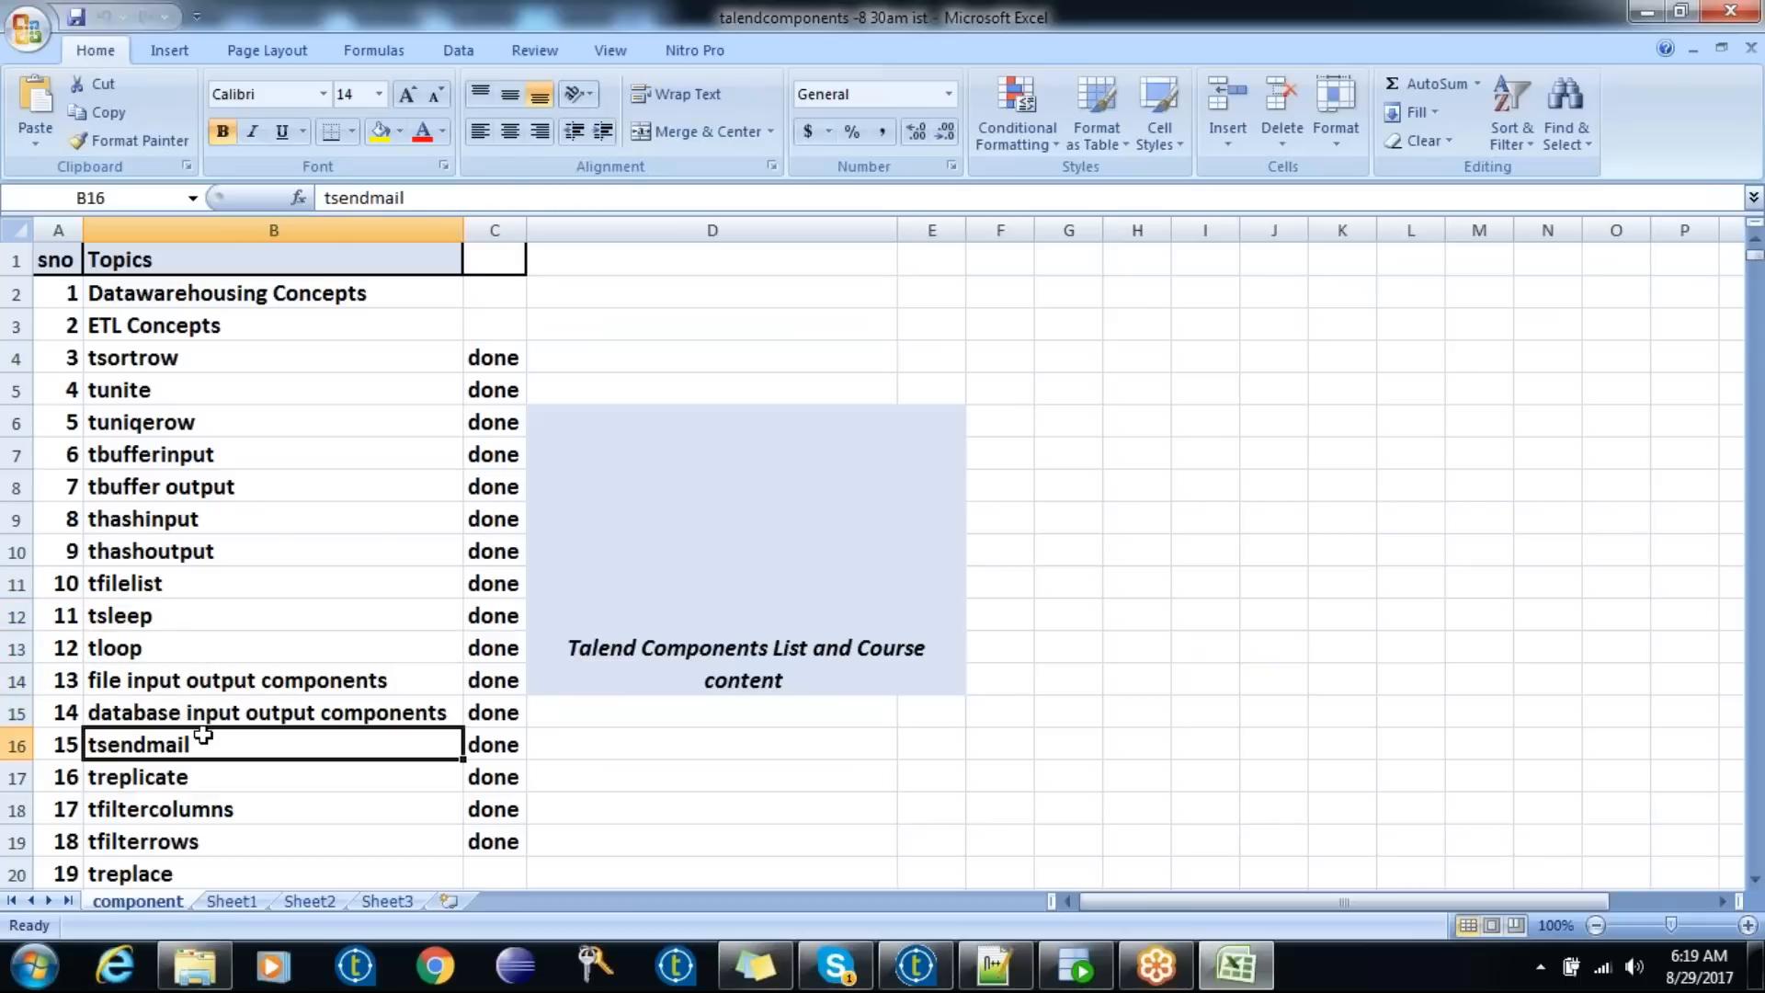
pyautogui.press('Down')
pyautogui.press('Down')
pyautogui.press('Down')
pyautogui.press('Down')
pyautogui.press('Down')
pyautogui.press('Down')
pyautogui.press('Down')
pyautogui.press('Down')
pyautogui.press('Down')
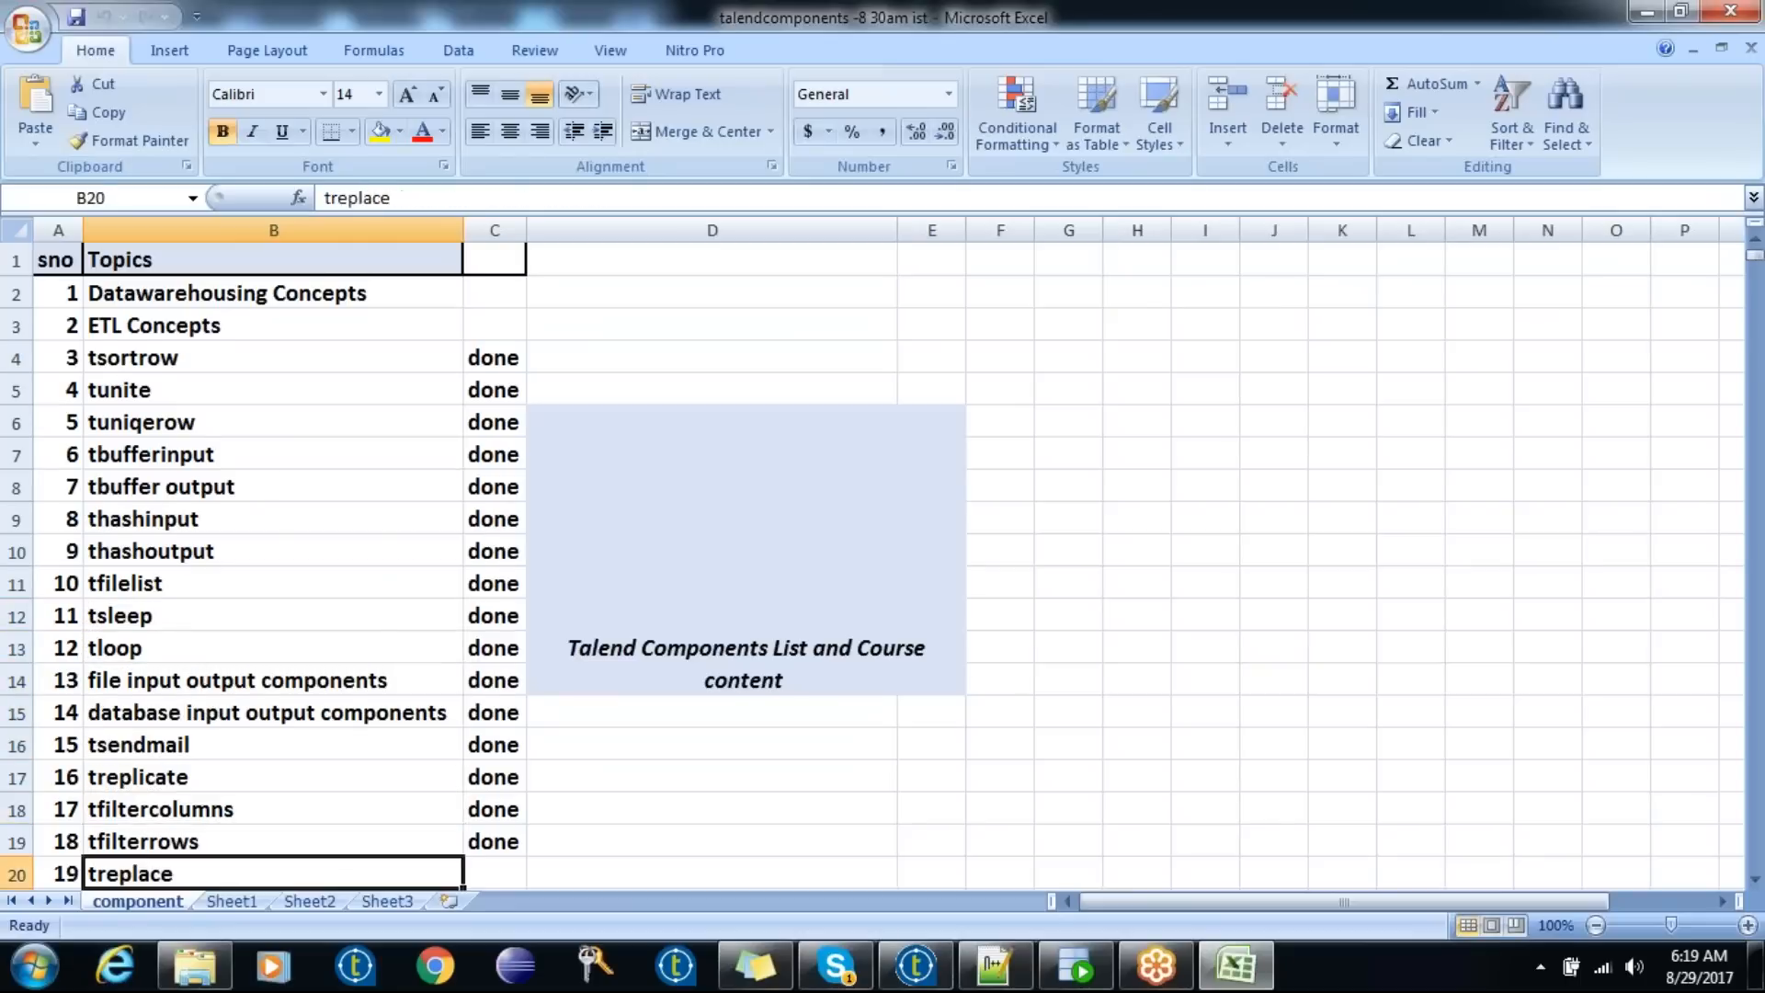
# - Review prejob, tsendmail, tfilterrows and tcontextload, then mark the prejob and postjob topics together
pyautogui.press('Down')
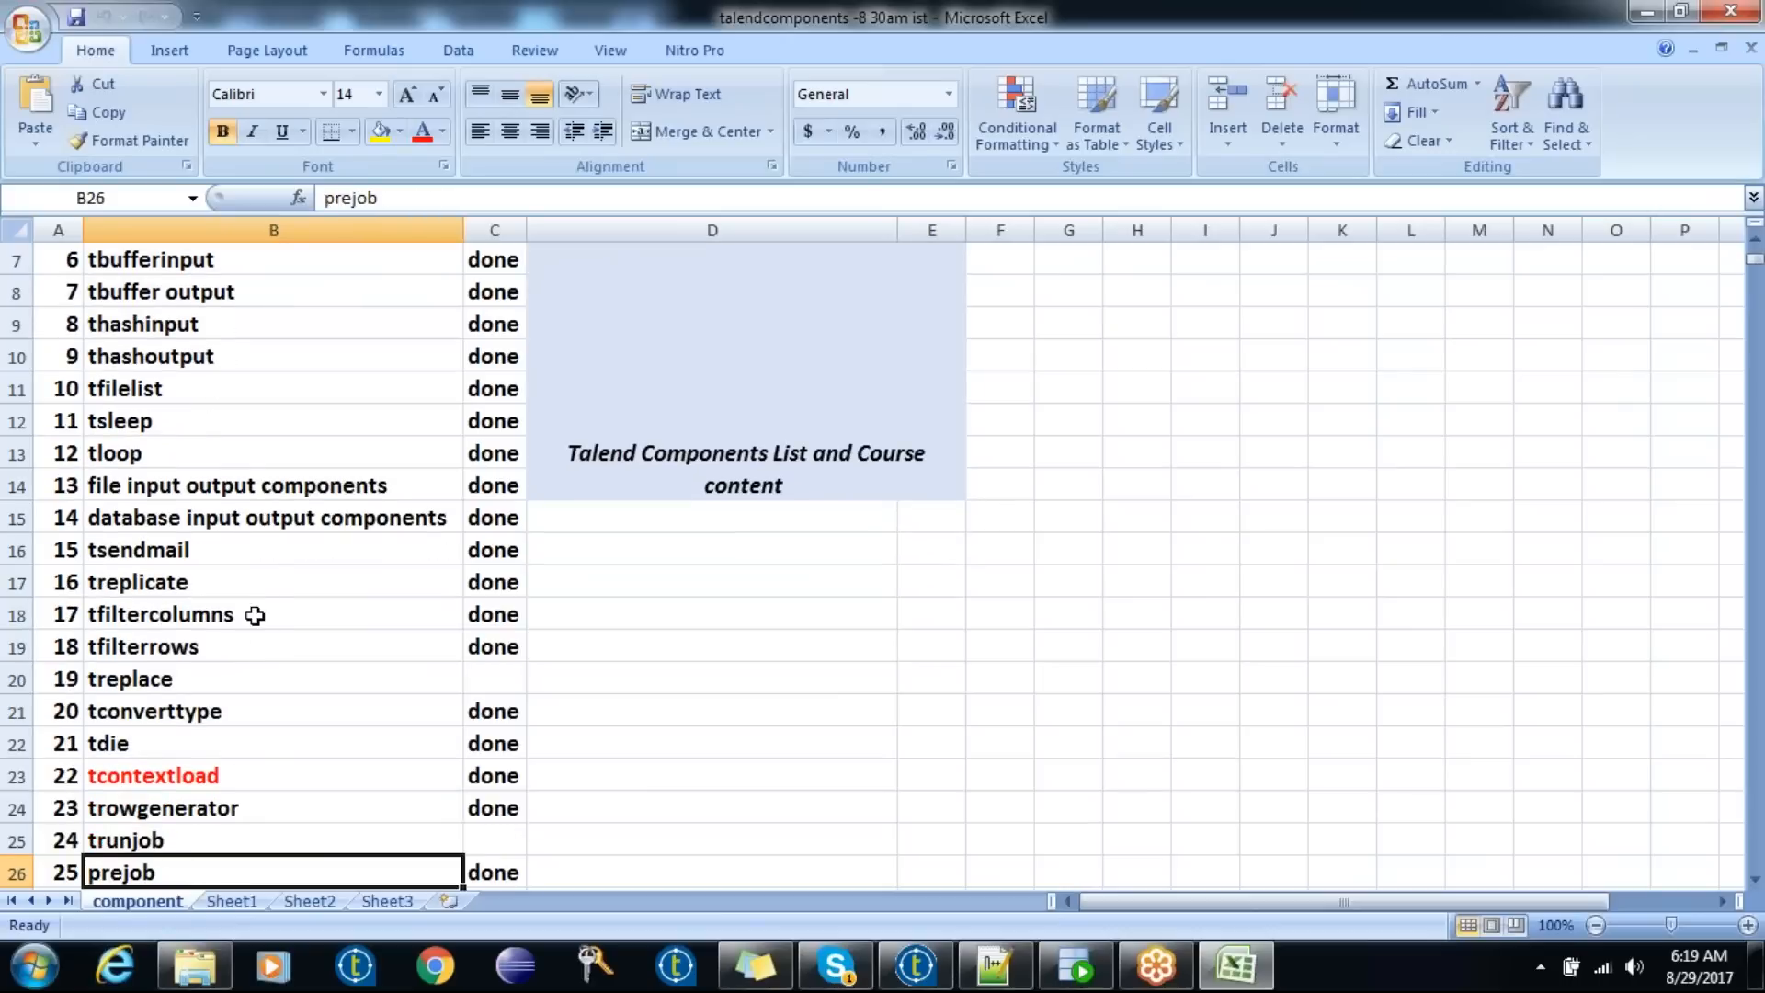
pyautogui.click(236, 550)
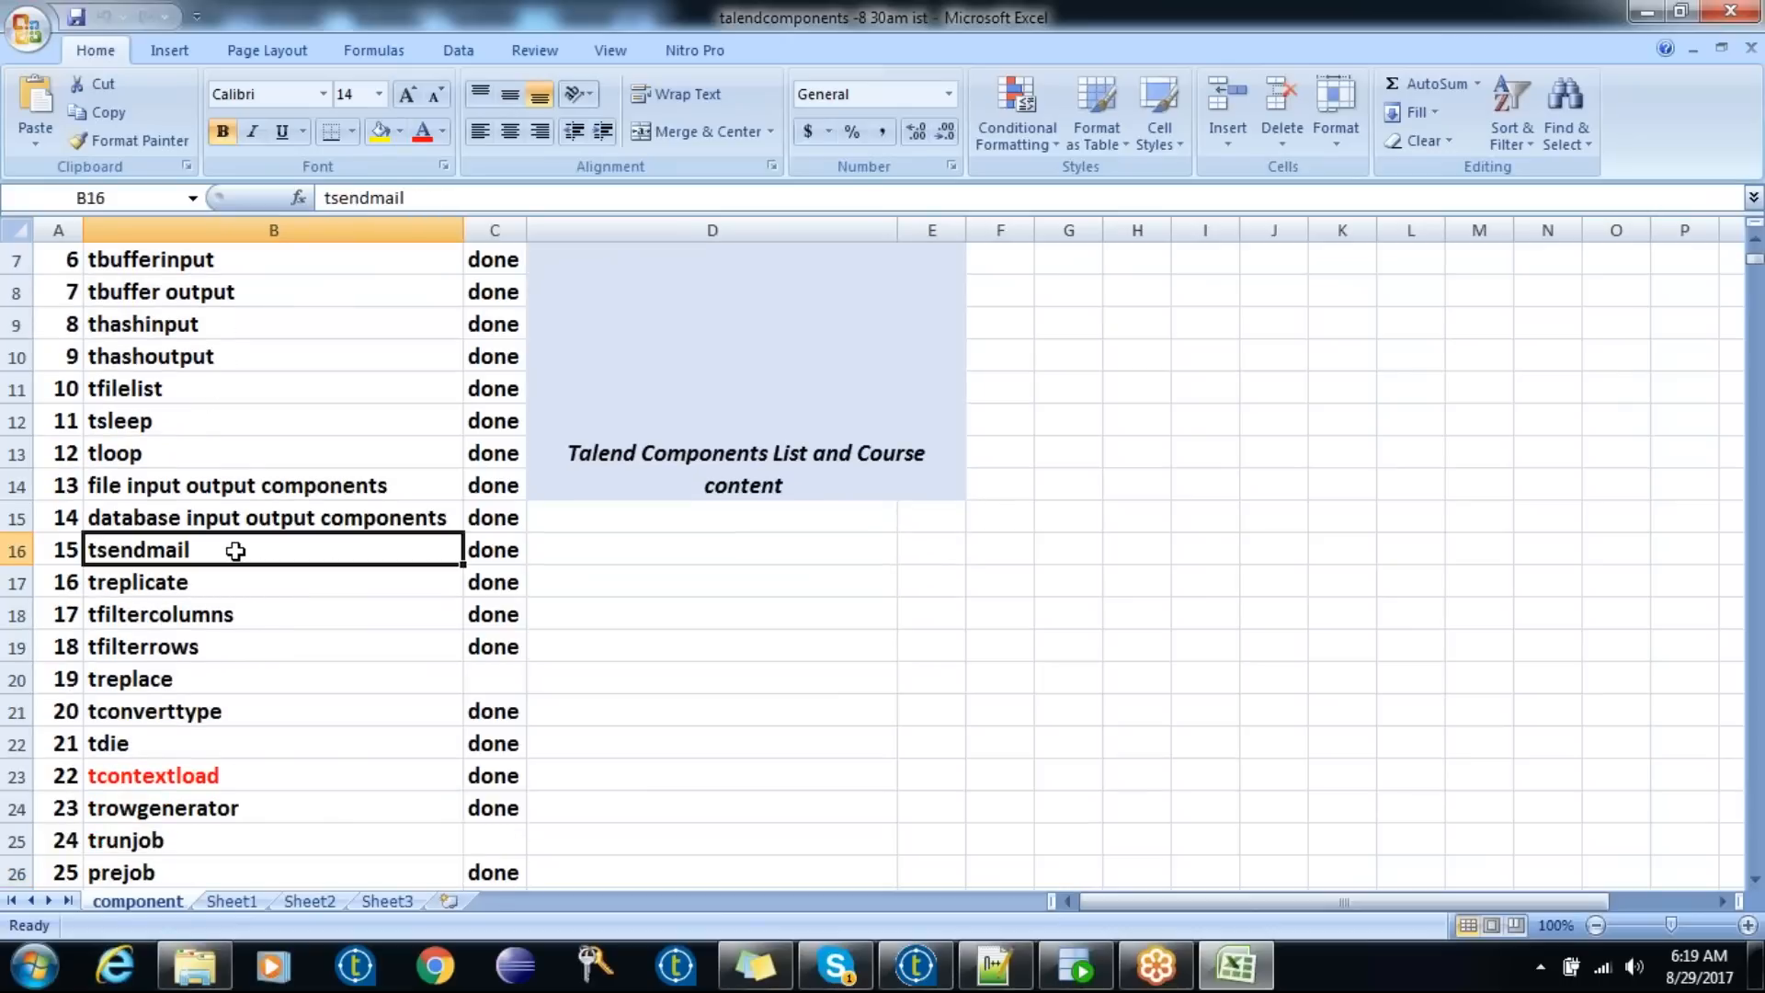
pyautogui.click(236, 644)
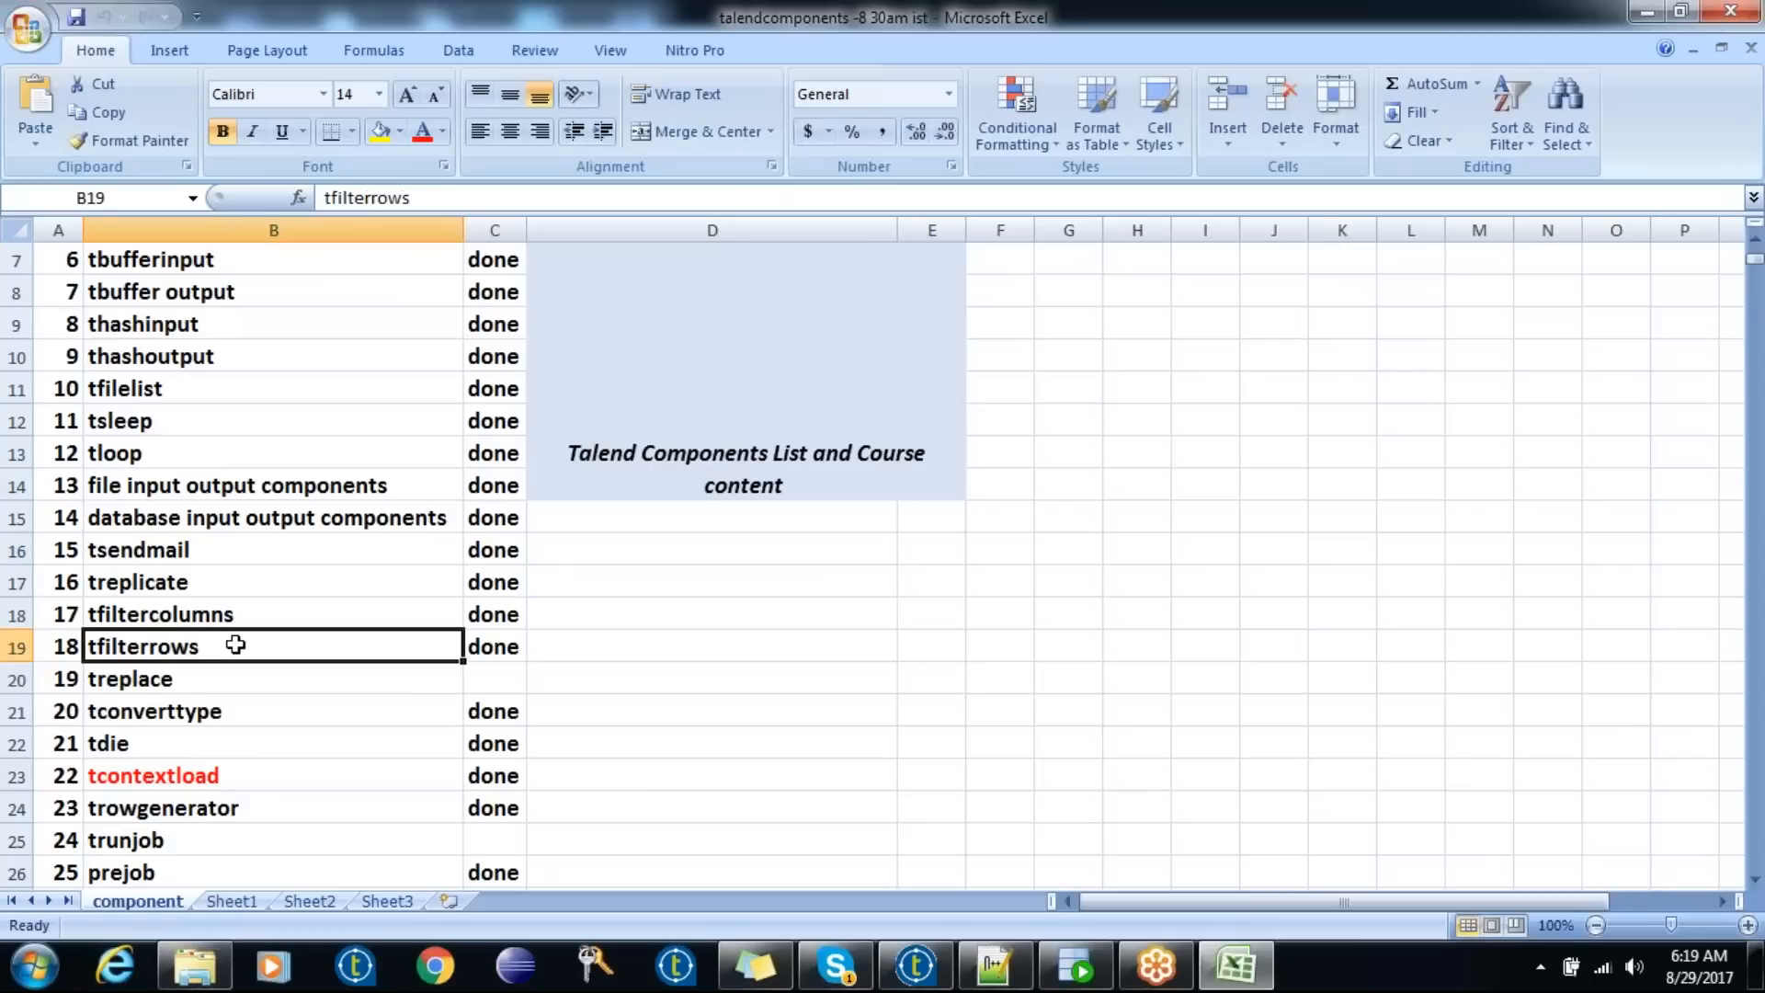
pyautogui.click(198, 777)
pyautogui.press('Down')
pyautogui.press('Down')
pyautogui.press('Down')
pyautogui.press('Down')
pyautogui.press('Down')
pyautogui.press('Down')
pyautogui.press('Down')
pyautogui.press('Down')
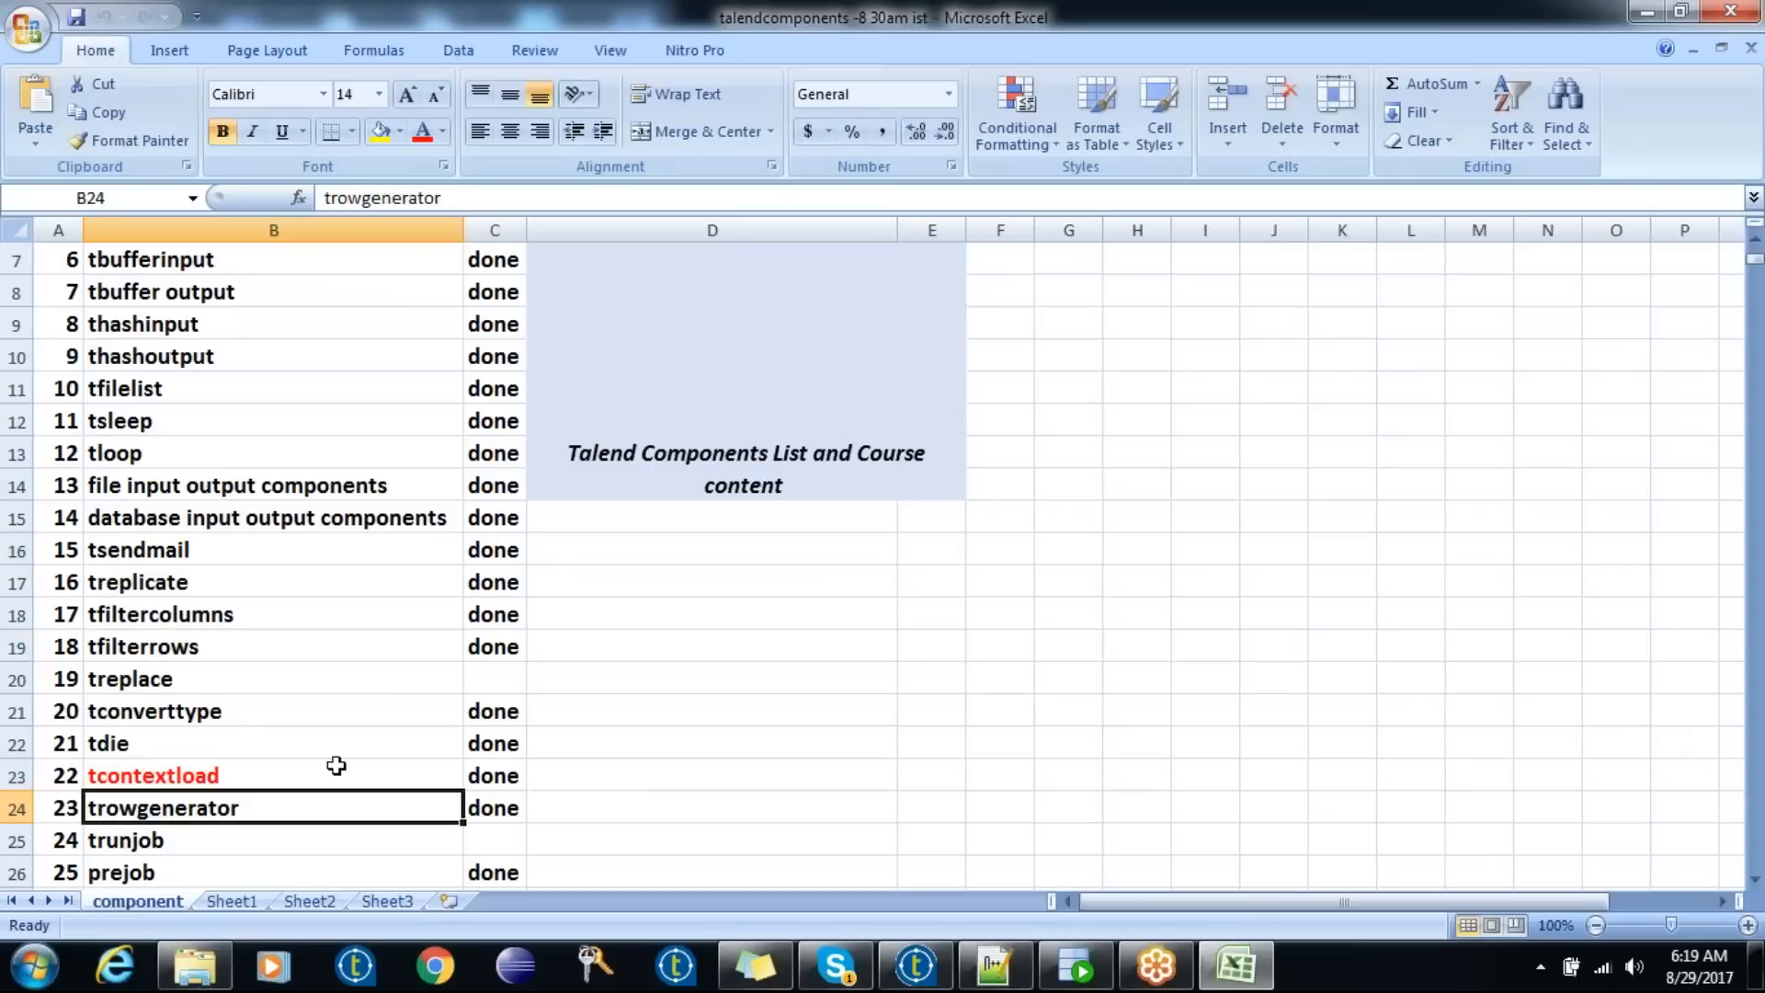
pyautogui.press('Down')
pyautogui.press('Down')
pyautogui.press('Down')
pyautogui.press('Down')
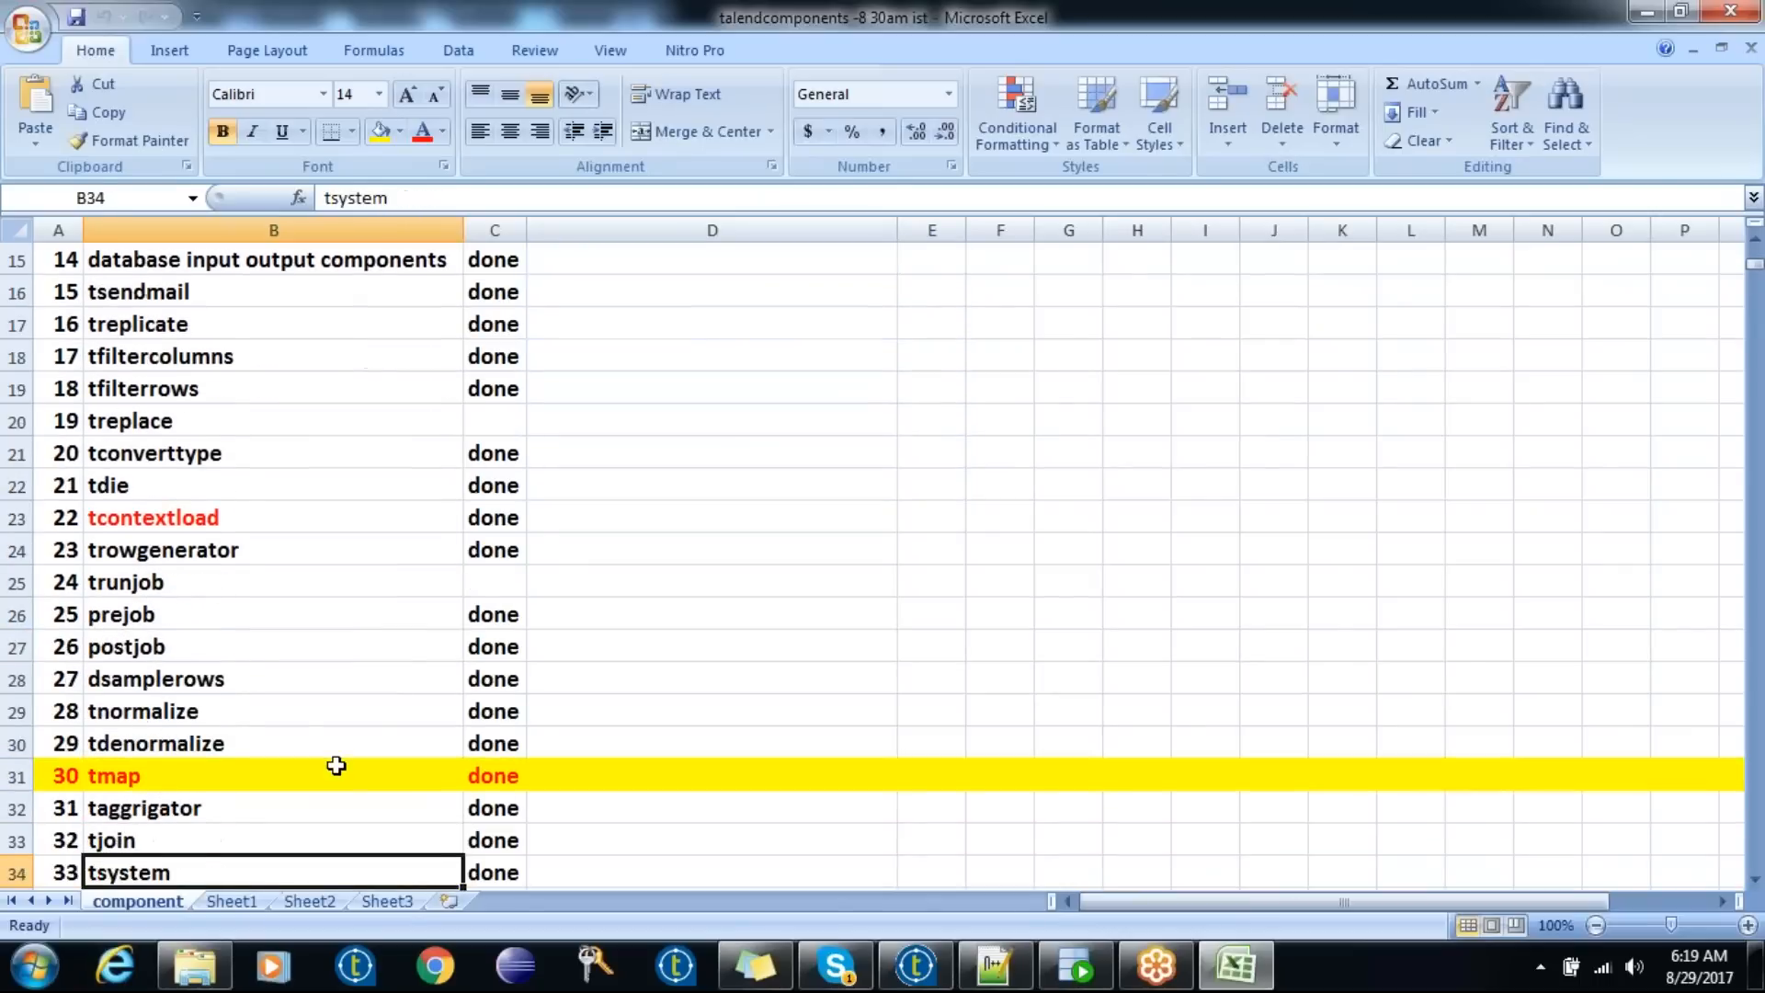
pyautogui.moveTo(252, 584); pyautogui.dragTo(250, 608)
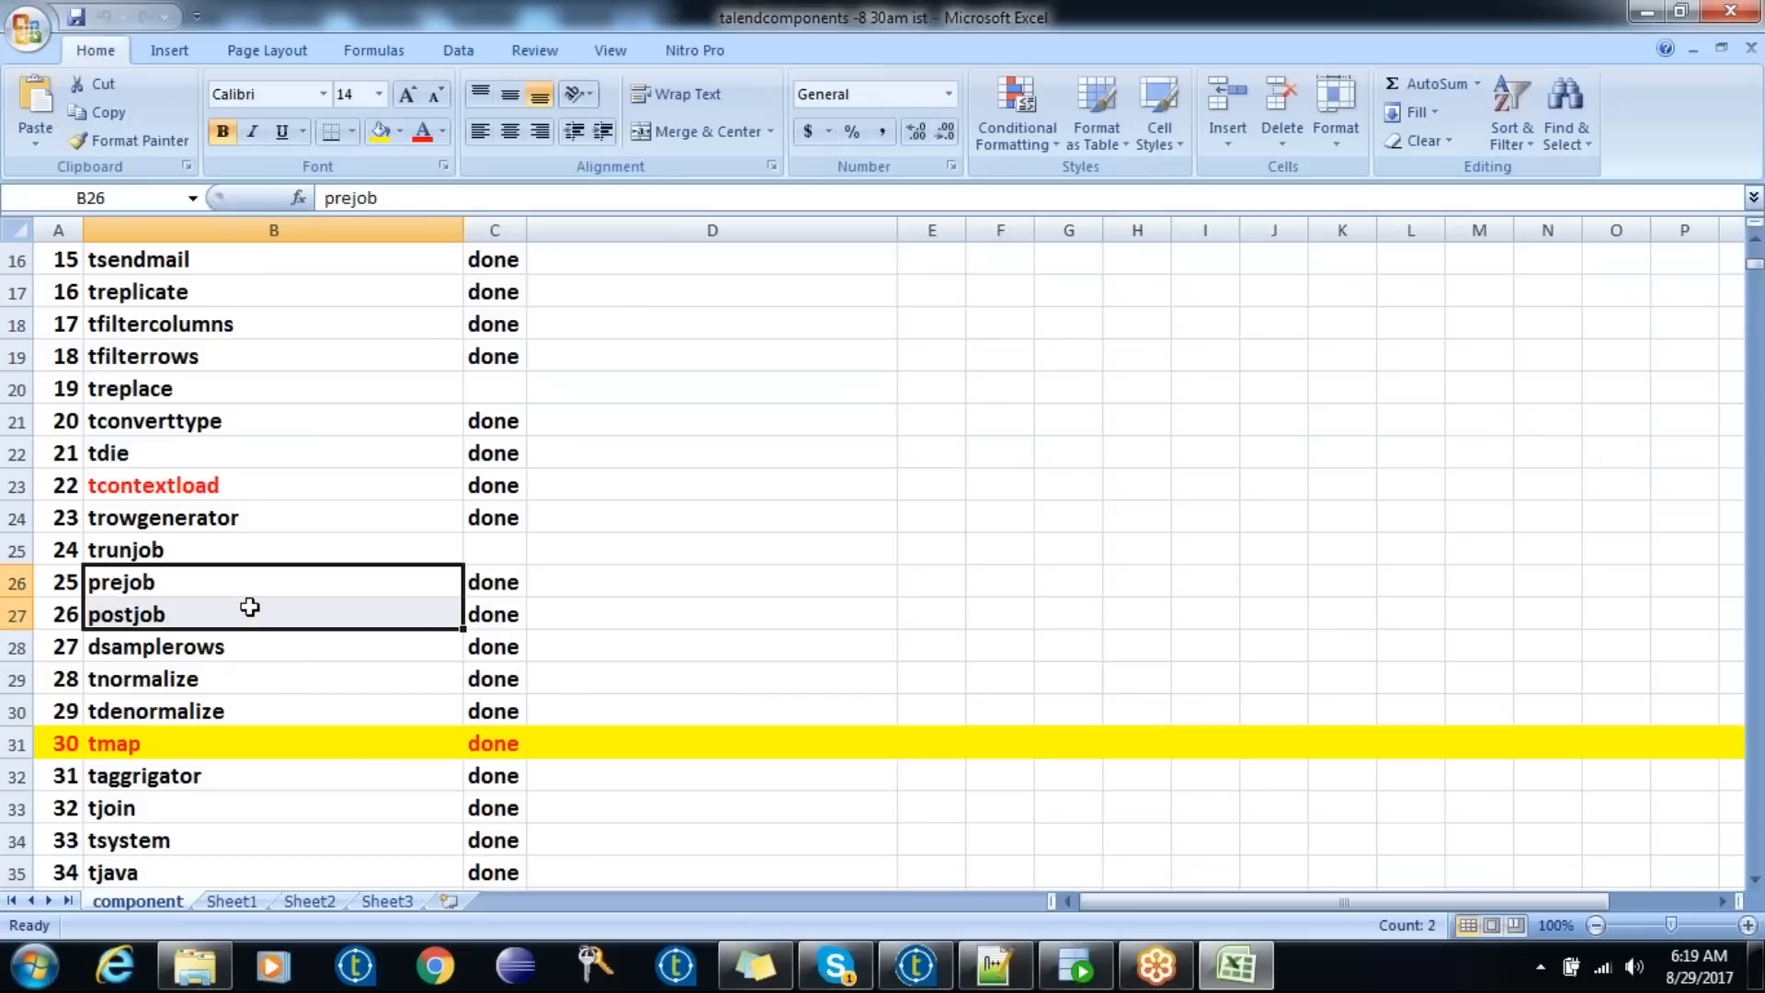
# - Review tnormalize, tdenormalize and the tmap row, then move down to tlogcatcher and tfileProperties
pyautogui.click(237, 677)
pyautogui.click(237, 711)
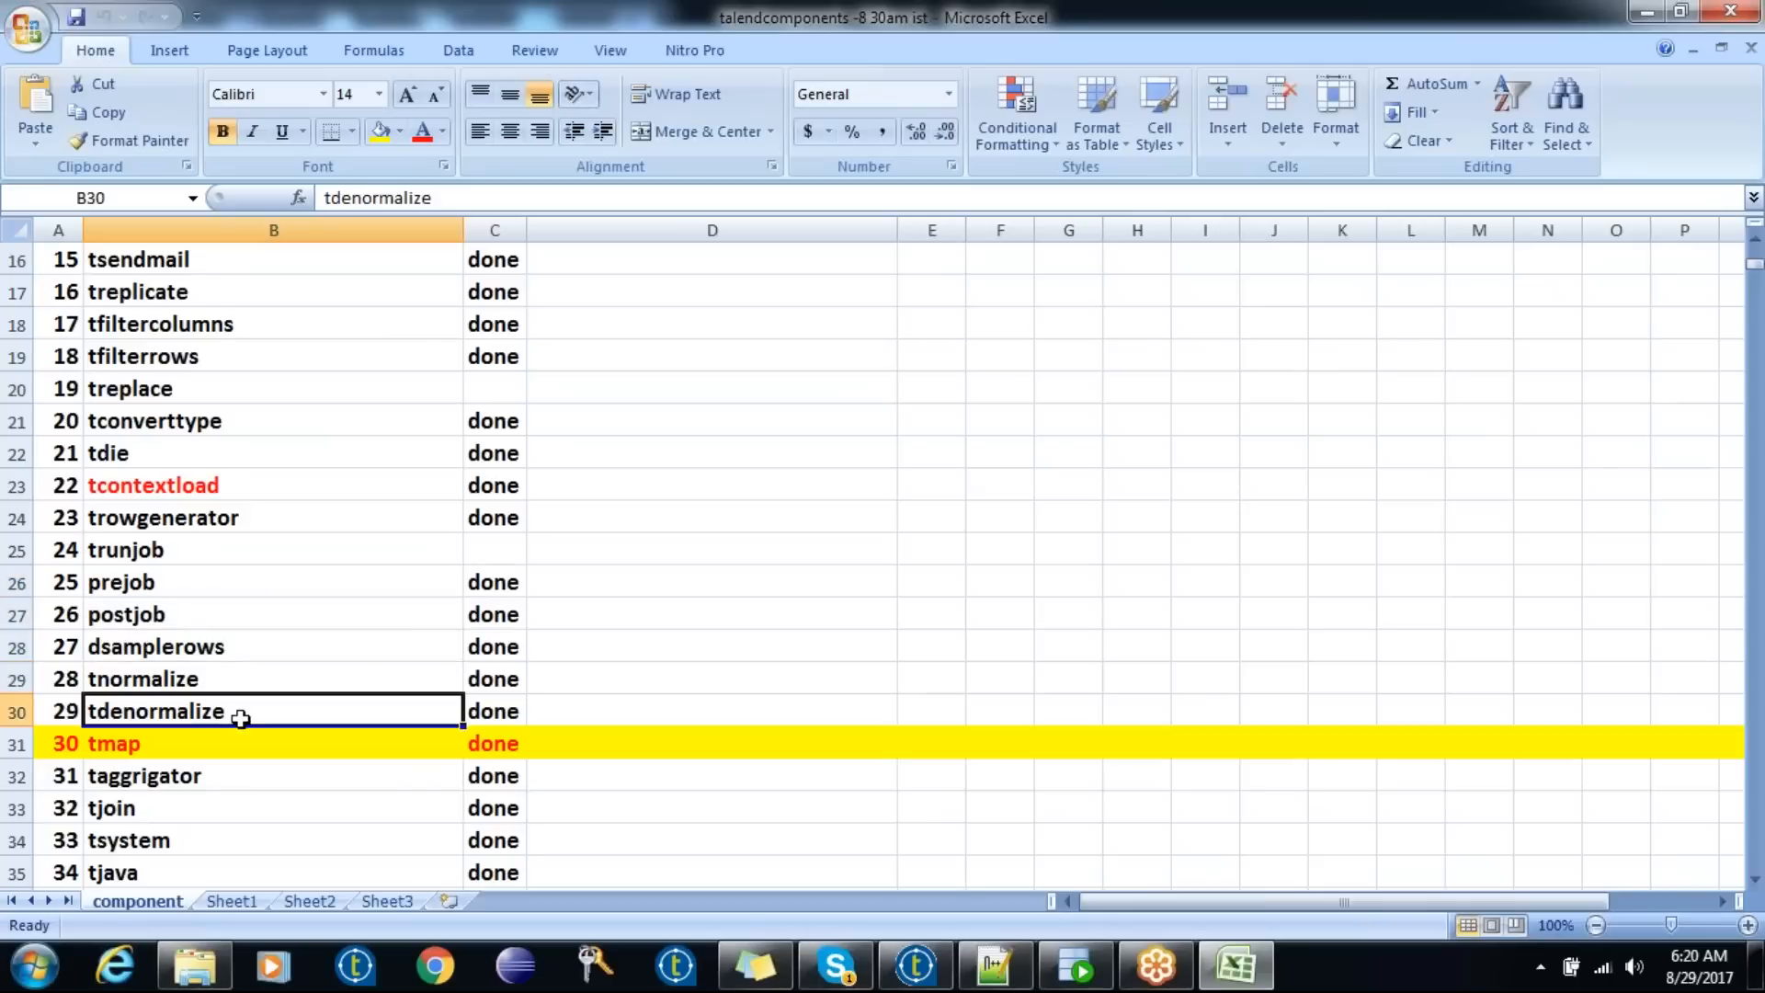
pyautogui.click(244, 750)
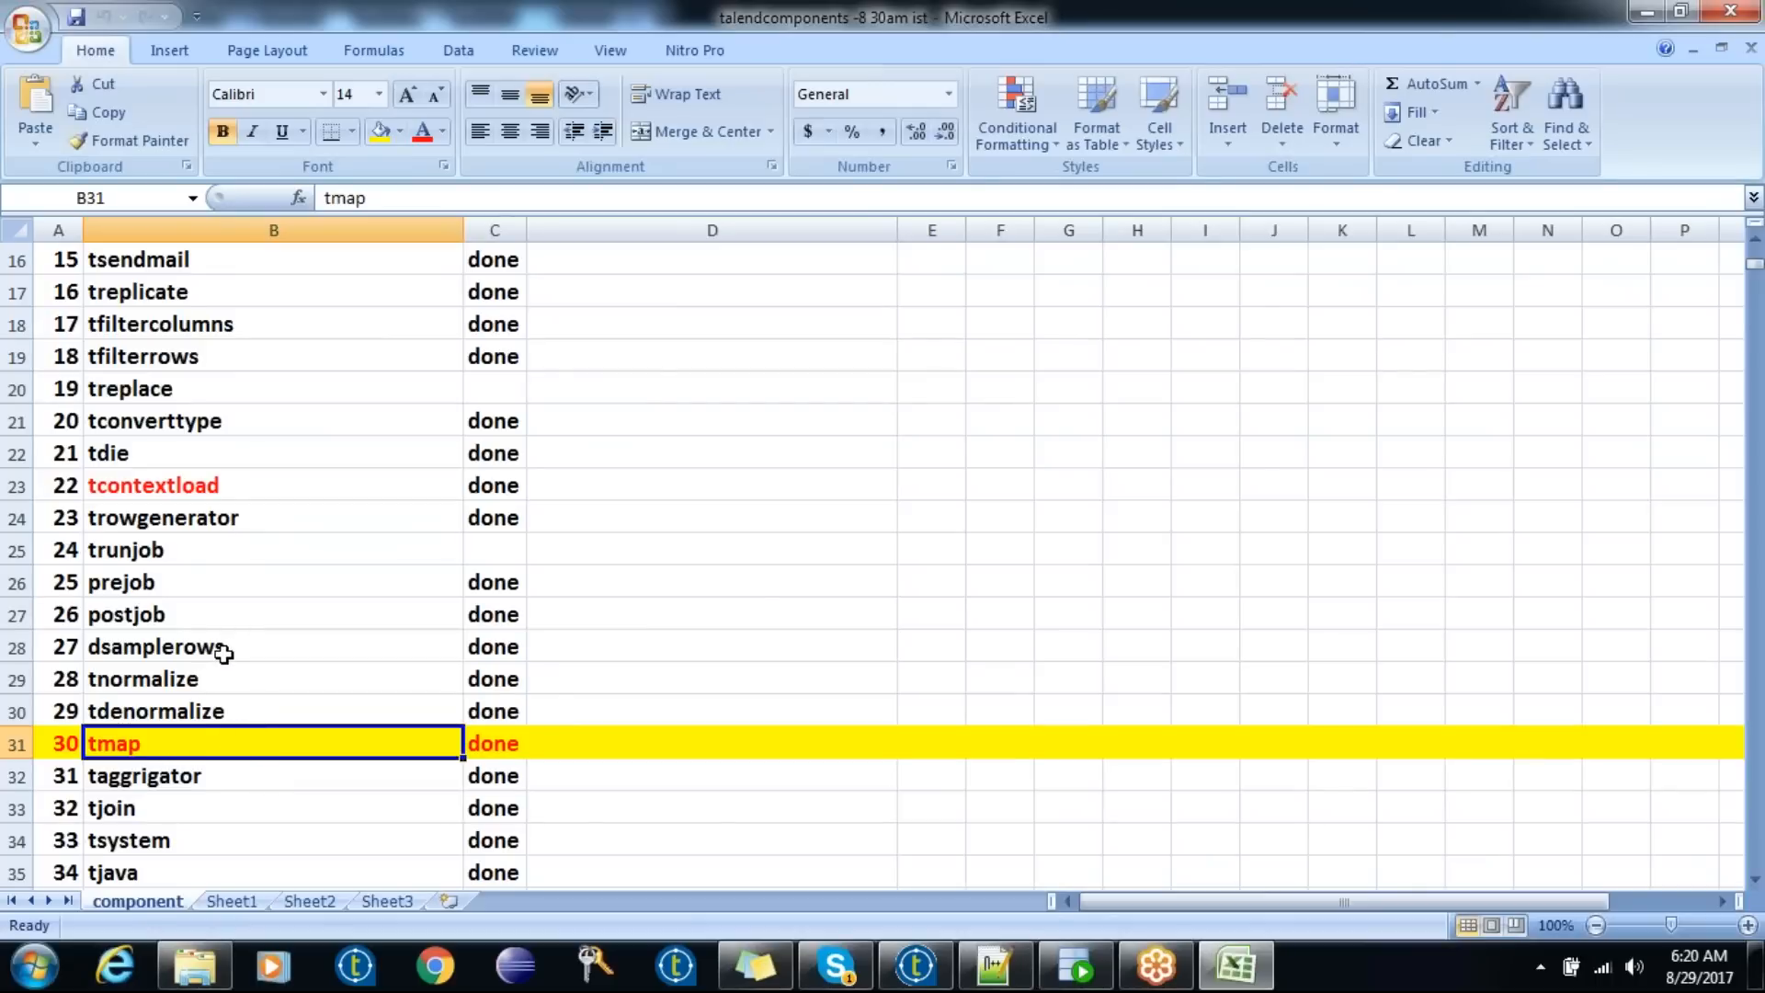
pyautogui.moveTo(67, 735); pyautogui.dragTo(478, 740)
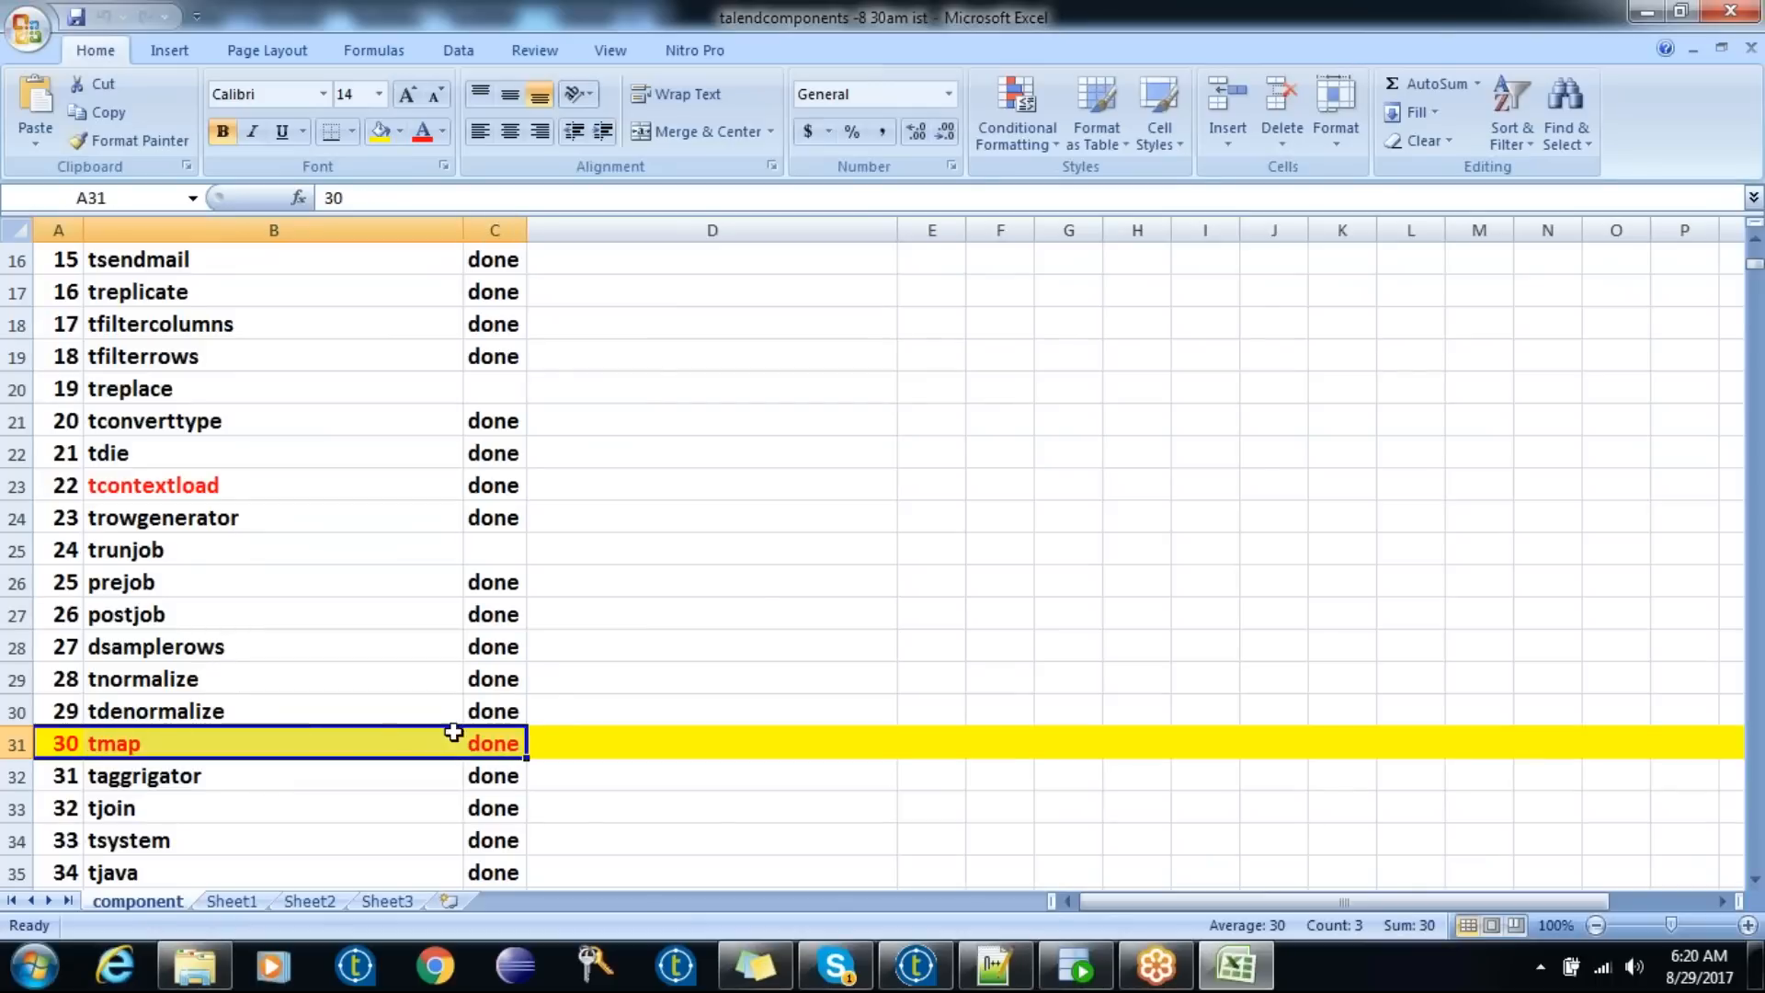
pyautogui.click(339, 743)
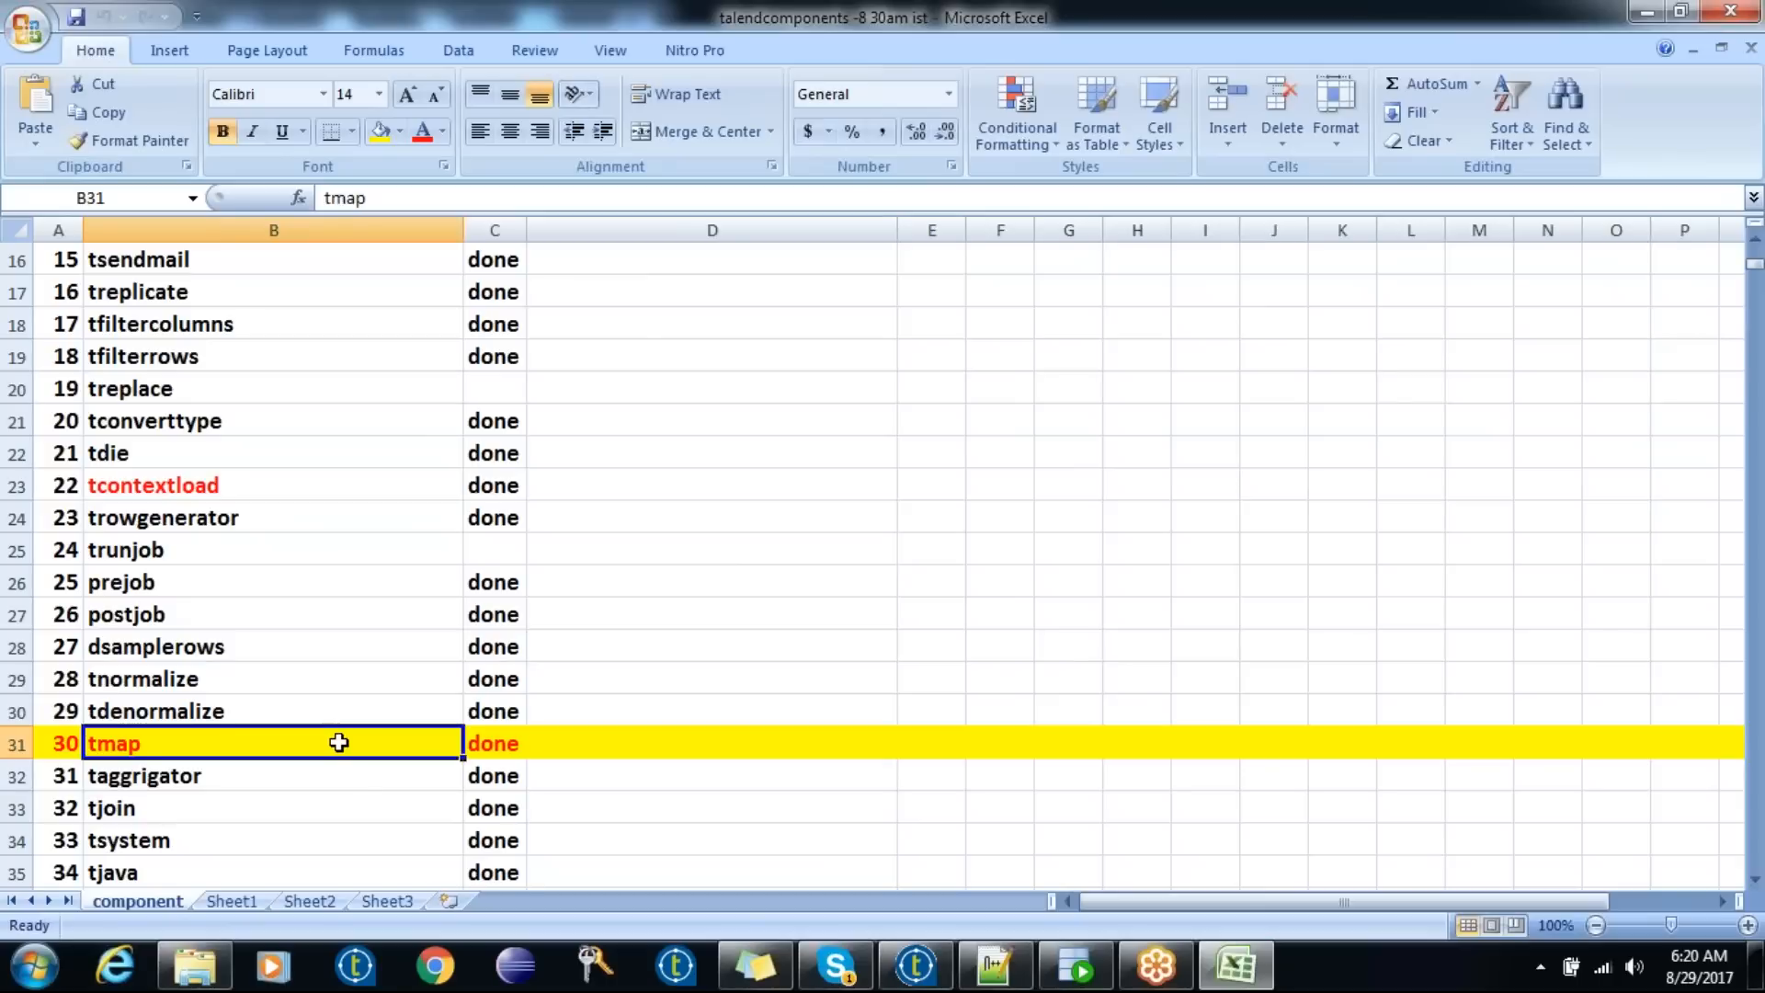
pyautogui.press('Down')
pyautogui.press('Down')
pyautogui.press('Down')
pyautogui.press('Down')
pyautogui.press('Down')
pyautogui.press('Down')
pyautogui.press('Down')
pyautogui.press('Down')
pyautogui.press('Down')
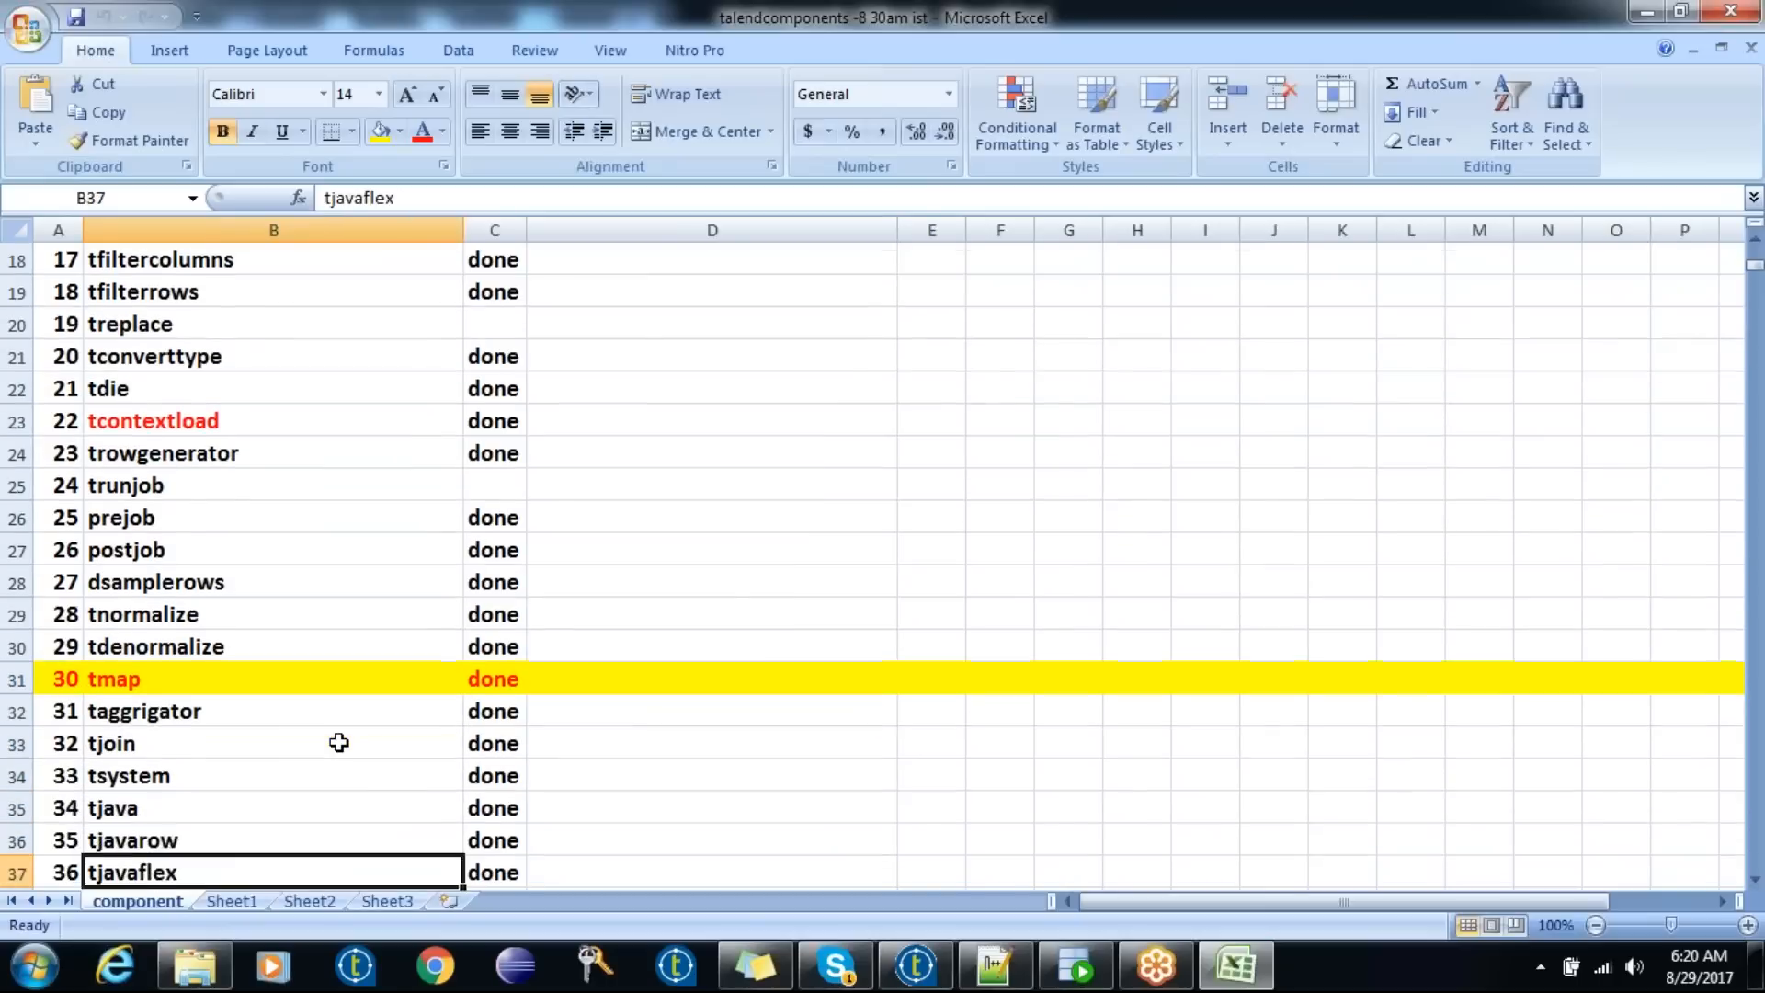
pyautogui.press('Down')
pyautogui.press('Down')
pyautogui.press('Down')
pyautogui.press('Down')
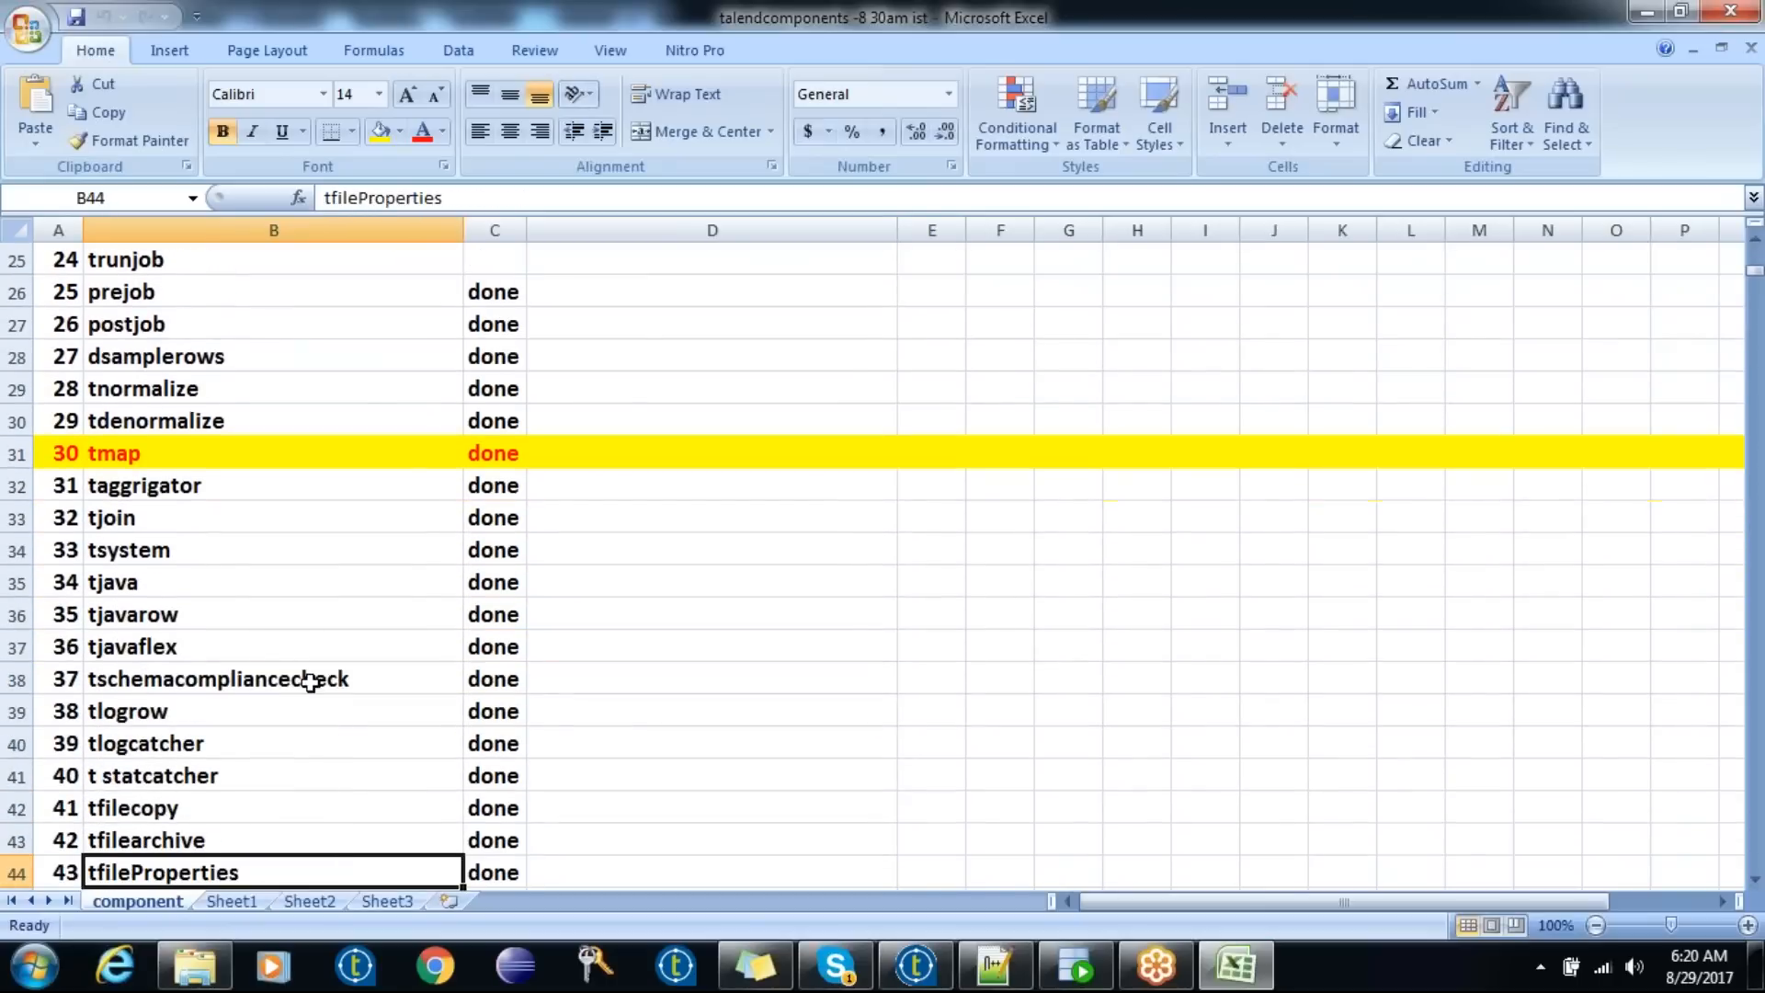
# - Select cells B35 to B37 covering tjava, tjavarow and tjavaflex
pyautogui.moveTo(299, 596); pyautogui.dragTo(302, 637)
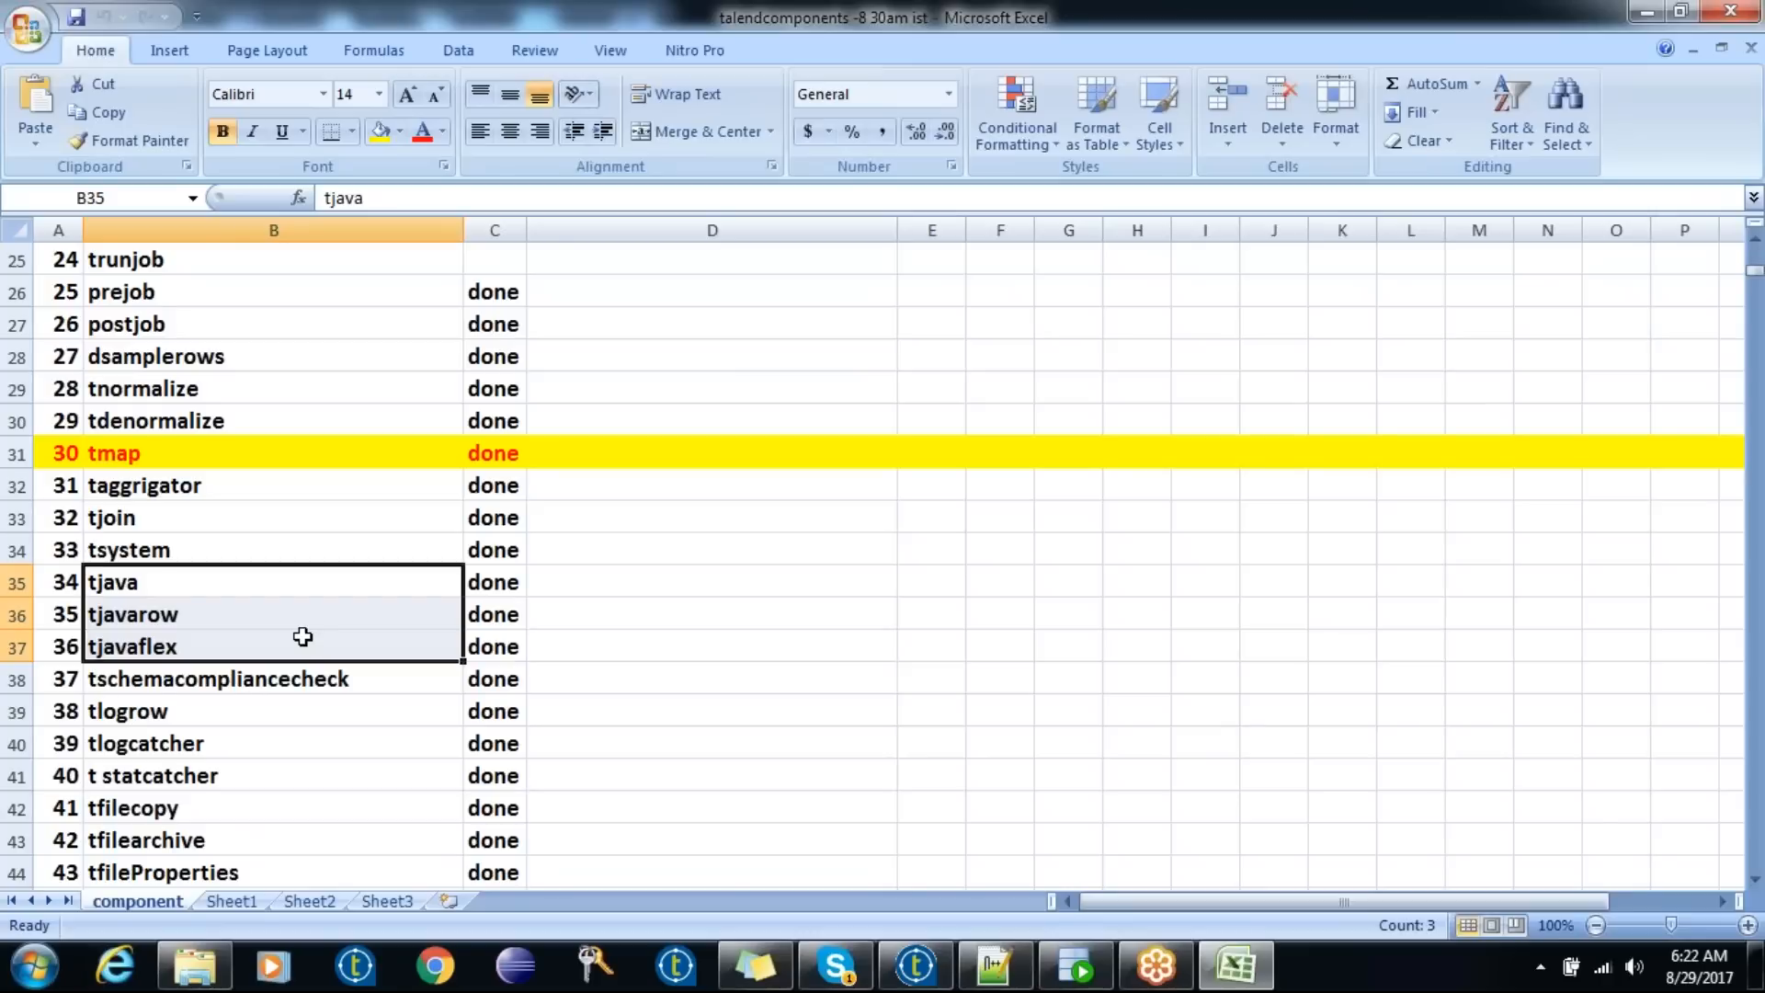
# - Reselect tjava through tjavaflex, then deselect the three Java components
pyautogui.click(222, 581)
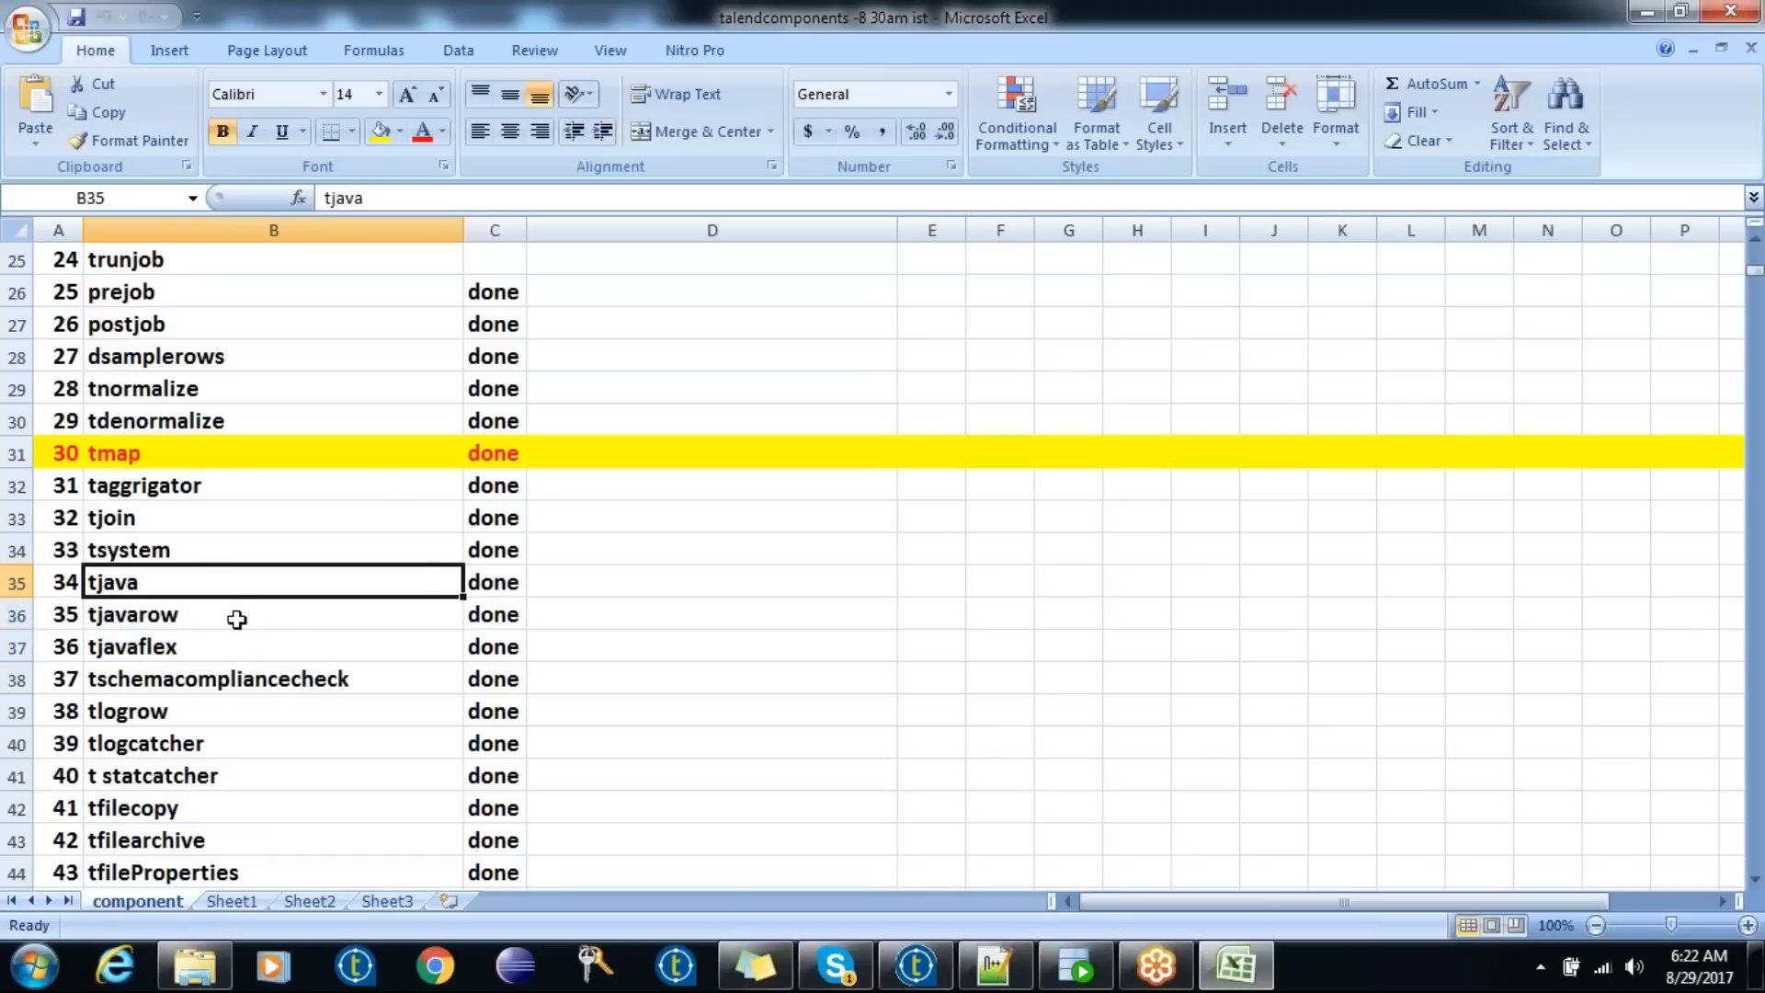
pyautogui.moveTo(260, 583); pyautogui.dragTo(263, 643)
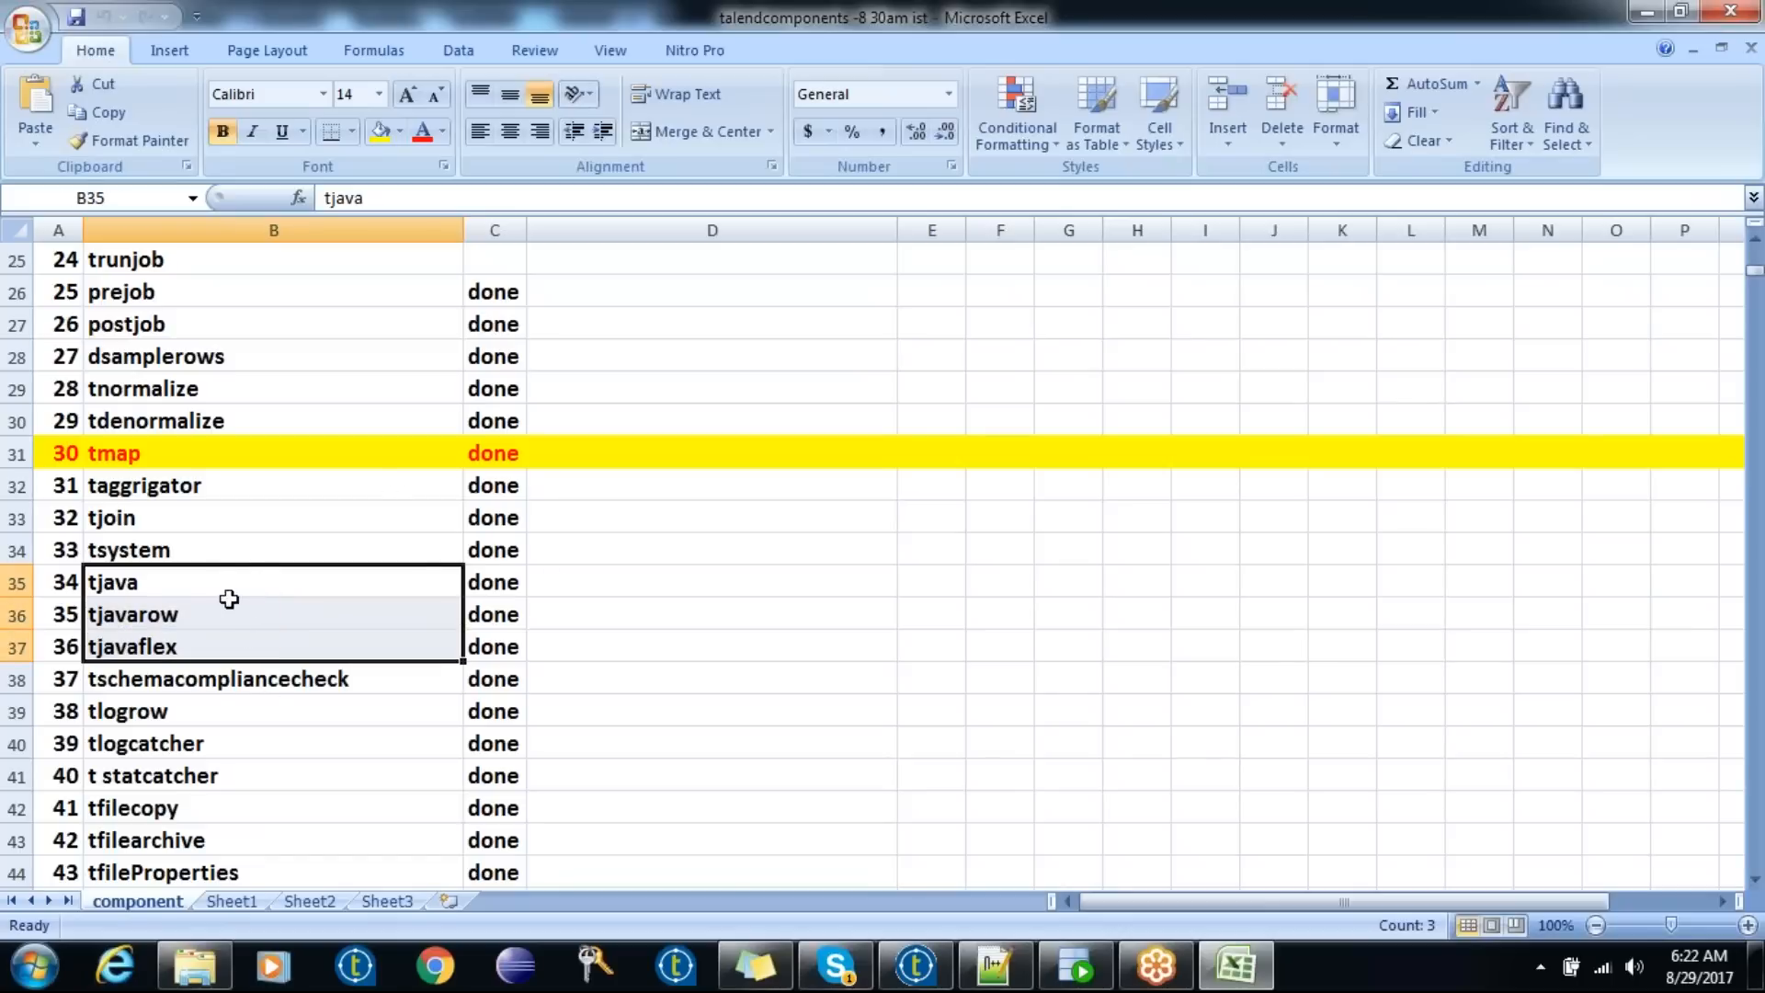
pyautogui.click(211, 683)
pyautogui.press('Up')
pyautogui.press('Up')
pyautogui.press('Up')
pyautogui.press('Up')
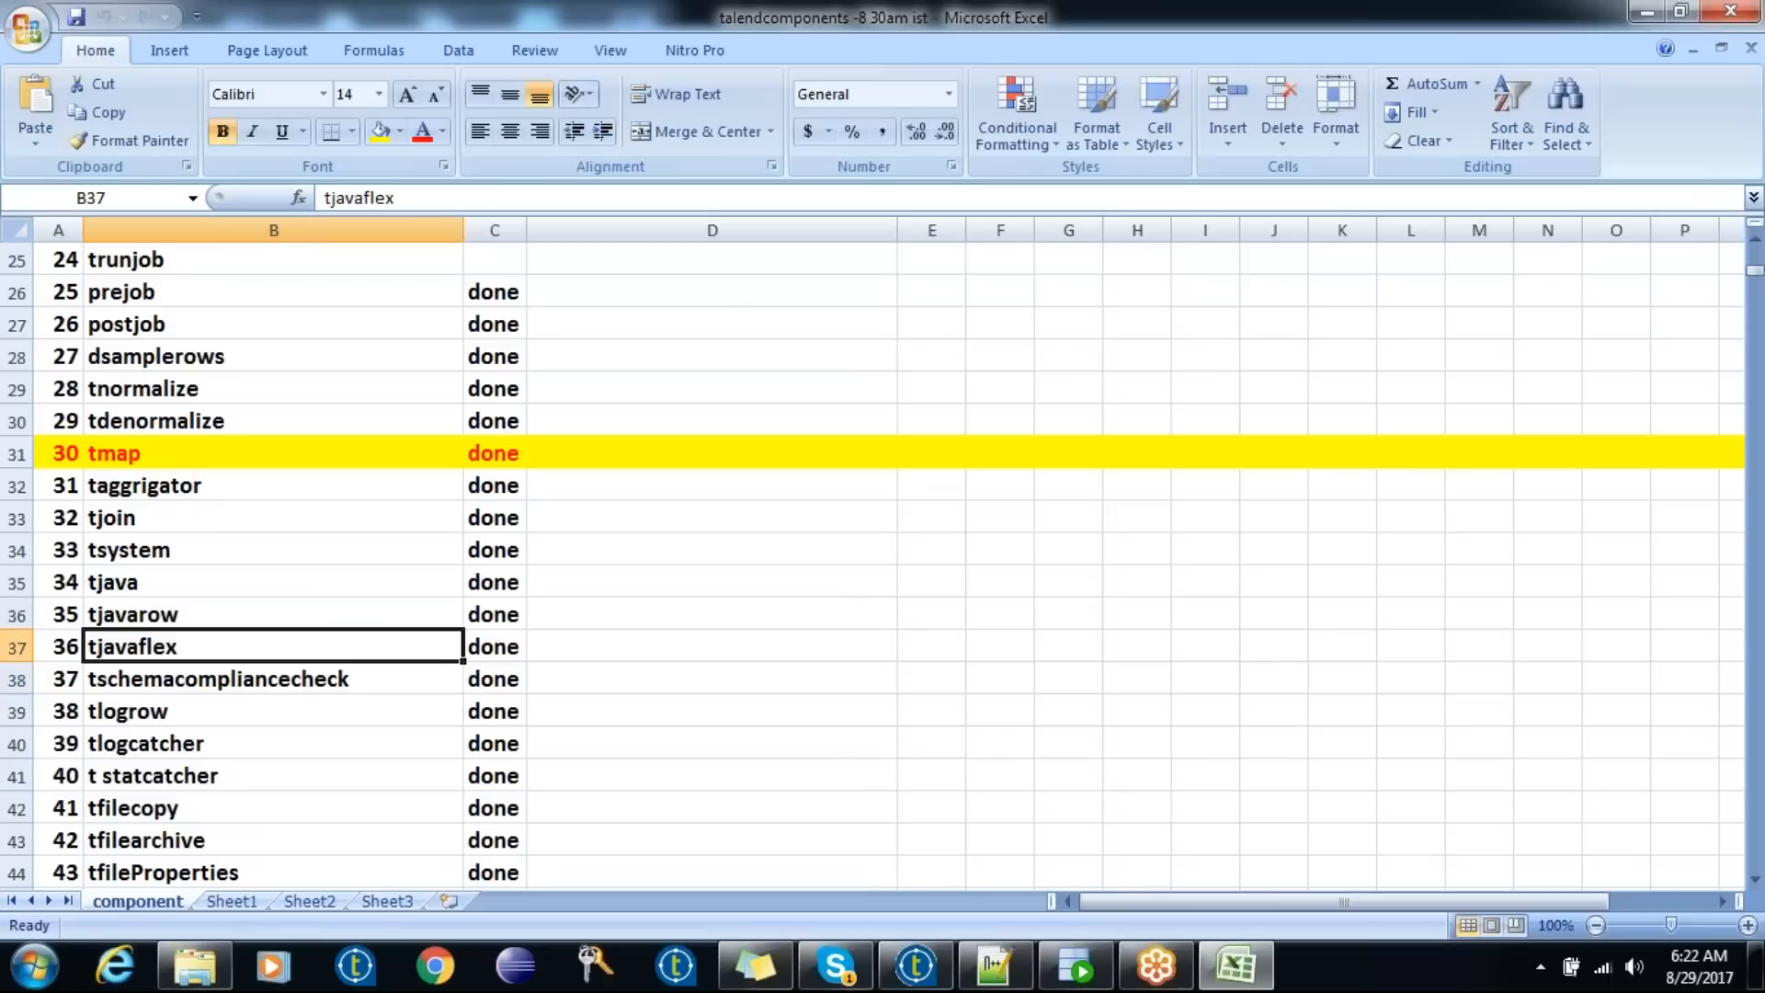
pyautogui.press('Down')
pyautogui.press('Down')
pyautogui.press('Down')
# - Move down past the FTP, Oracle, MSSQL, DB2, trigger and Excel components and select the SCD topics
pyautogui.press('Down')
pyautogui.press('Down')
pyautogui.press('Down')
pyautogui.press('Down')
pyautogui.press('Down')
pyautogui.press('Down')
pyautogui.press('Down')
pyautogui.press('Down')
pyautogui.press('Down')
pyautogui.press('Down')
pyautogui.press('Down')
pyautogui.press('Down')
pyautogui.press('Down')
pyautogui.press('Down')
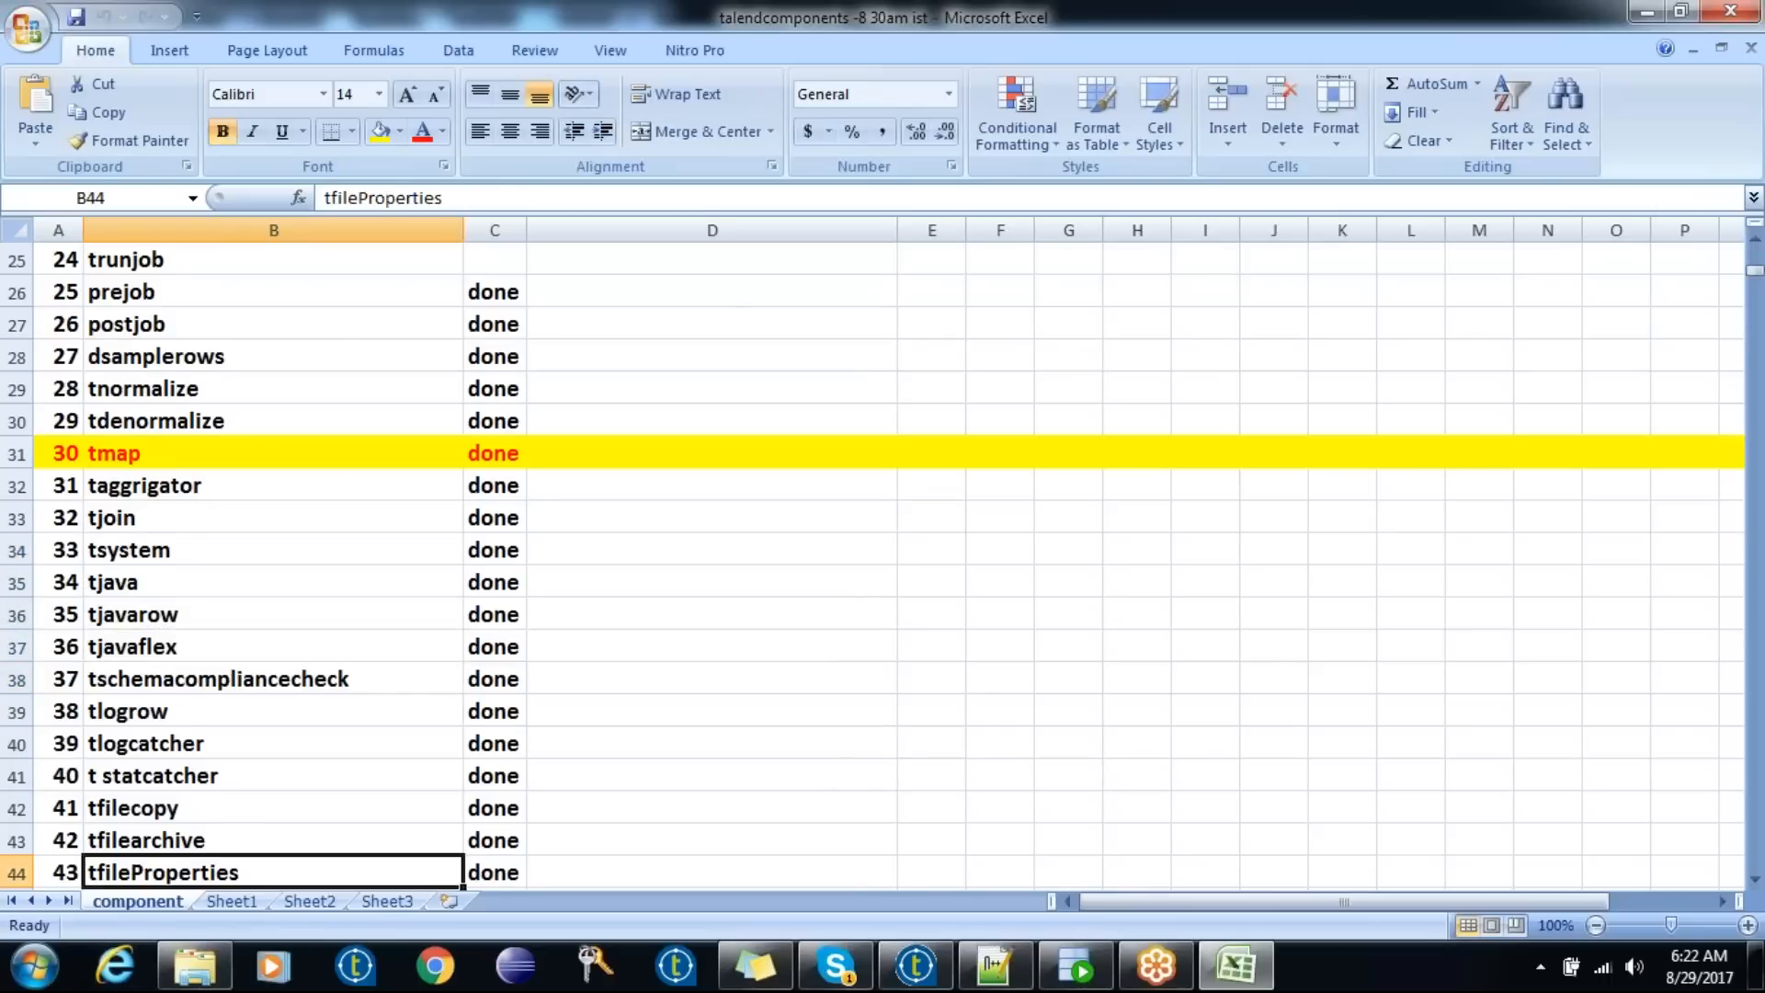
pyautogui.press('Down')
pyautogui.press('Down')
pyautogui.press('Down')
pyautogui.press('Down')
pyautogui.press('Down')
pyautogui.press('Down')
pyautogui.press('Down')
pyautogui.press('Down')
pyautogui.press('Down')
pyautogui.press('Down')
pyautogui.press('Down')
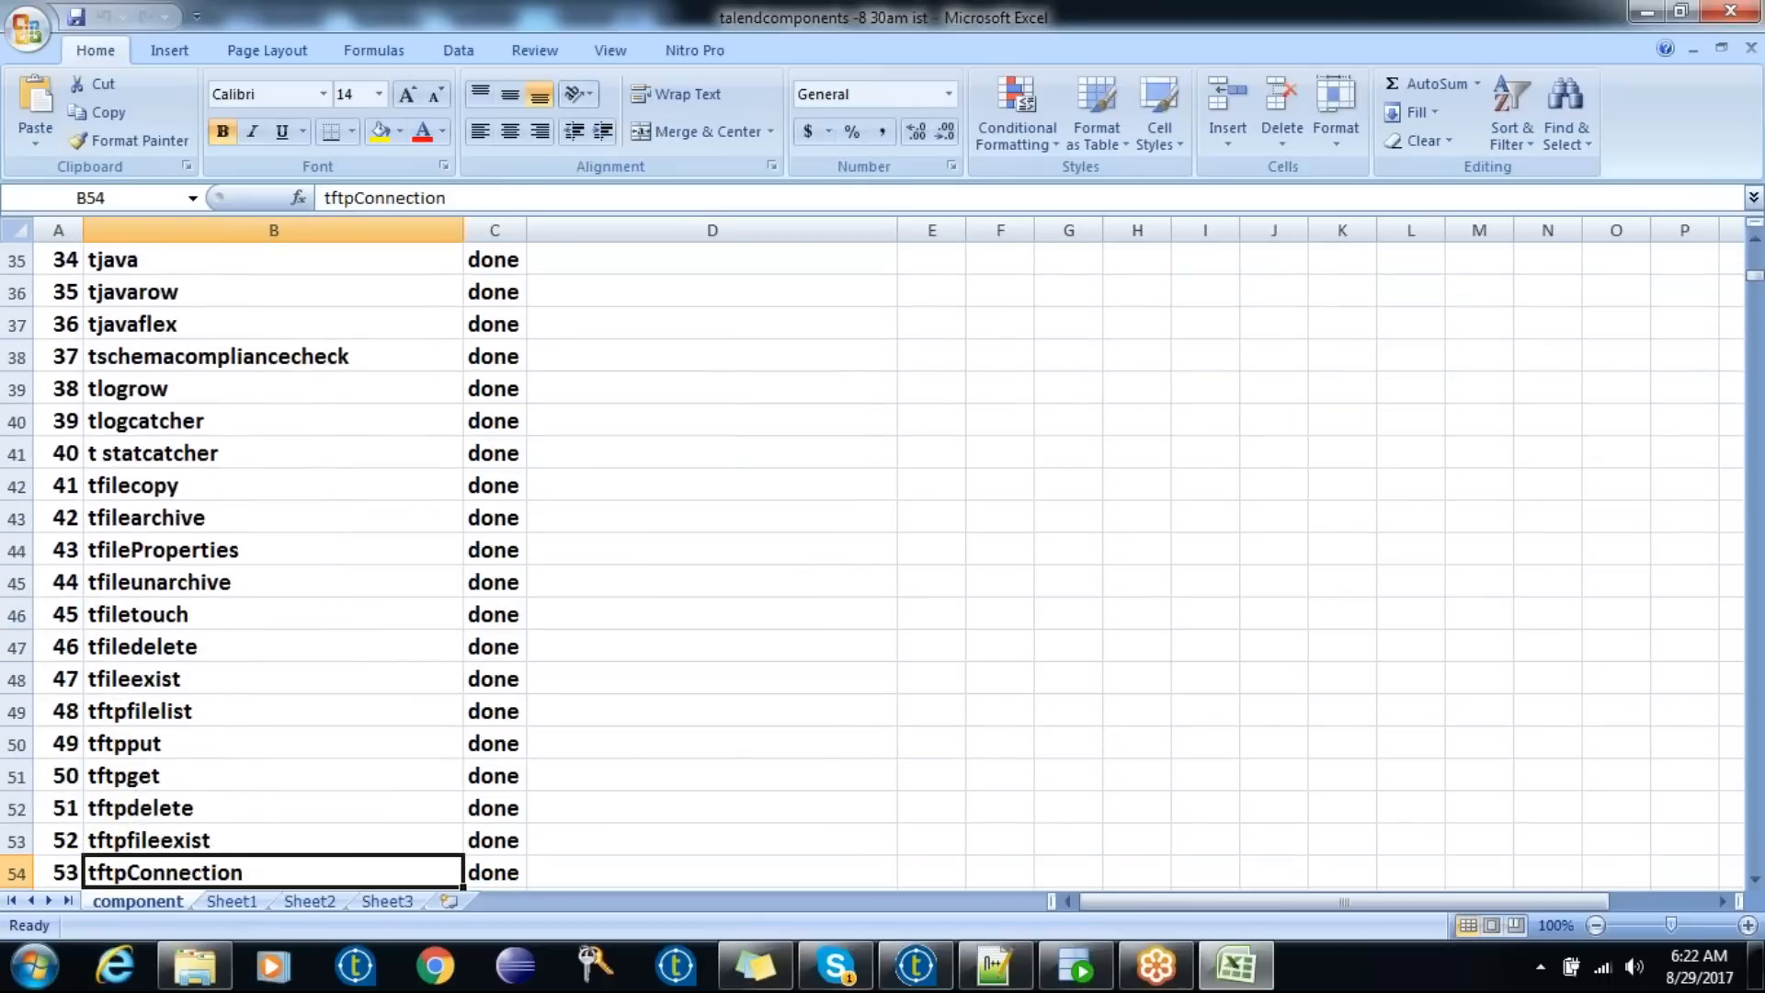
pyautogui.press('Down')
pyautogui.press('Down')
pyautogui.press('Down')
pyautogui.press('Down')
pyautogui.press('Down')
pyautogui.press('Down')
pyautogui.press('Down')
pyautogui.press('Down')
pyautogui.press('Down')
pyautogui.press('Down')
pyautogui.press('Down')
pyautogui.press('Down')
pyautogui.press('Down')
pyautogui.press('Down')
pyautogui.press('Down')
pyautogui.press('Down')
pyautogui.press('Down')
pyautogui.press('Down')
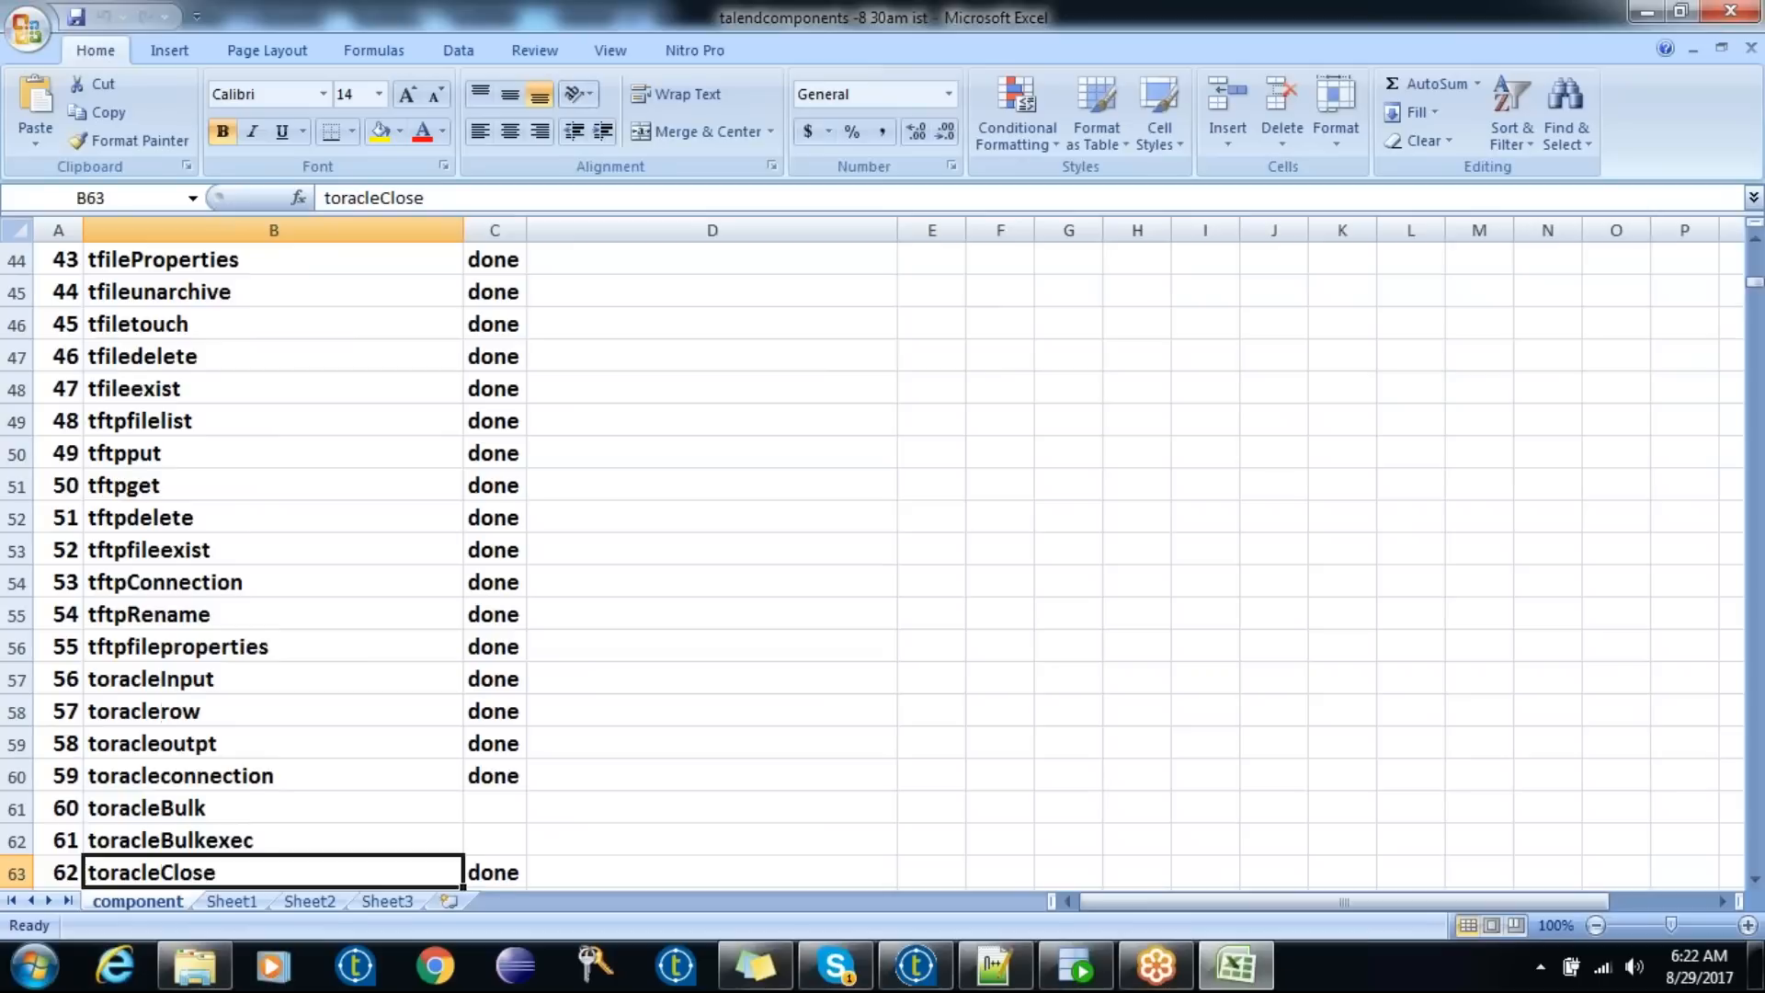
pyautogui.press('Down')
pyautogui.press('Down')
pyautogui.press('Down')
pyautogui.press('Down')
pyautogui.press('Down')
pyautogui.press('Down')
pyautogui.press('Down')
pyautogui.press('Down')
pyautogui.press('Down')
pyautogui.press('Down')
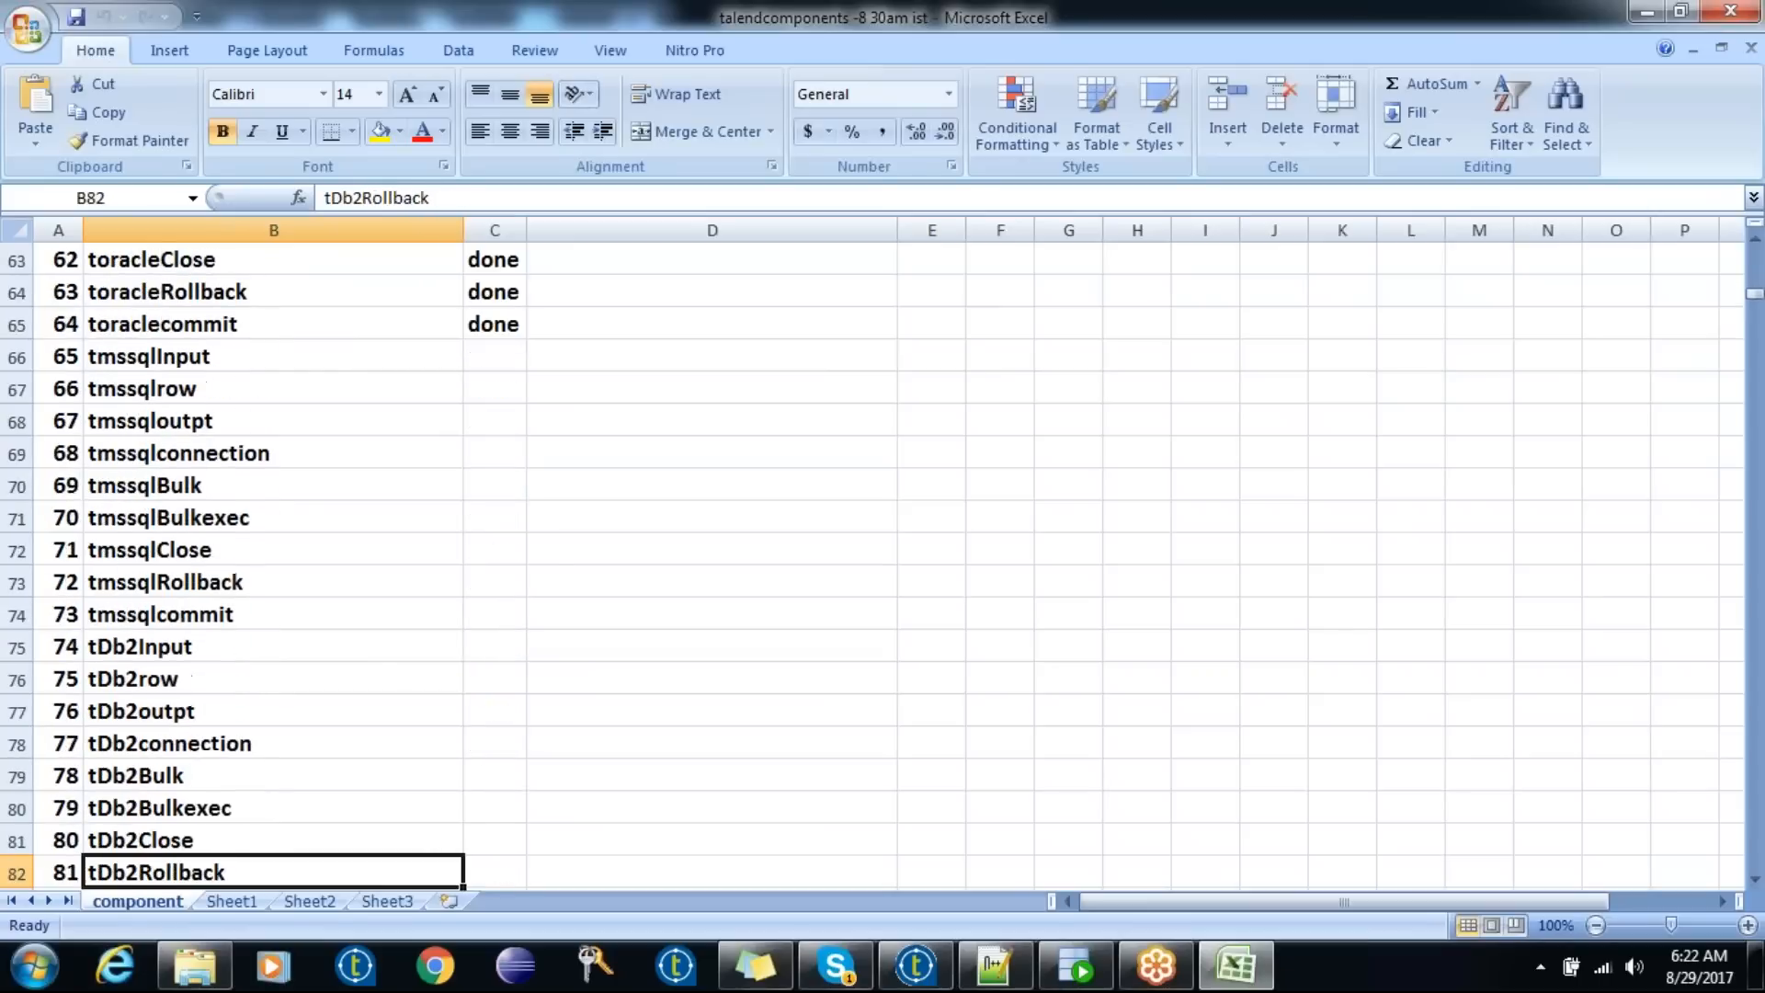
pyautogui.press('Down')
pyautogui.press('Down')
pyautogui.press('Down')
pyautogui.press('Down')
pyautogui.press('Down')
pyautogui.press('Down')
pyautogui.press('Down')
pyautogui.press('Down')
pyautogui.press('Down')
pyautogui.press('Down')
pyautogui.press('Down')
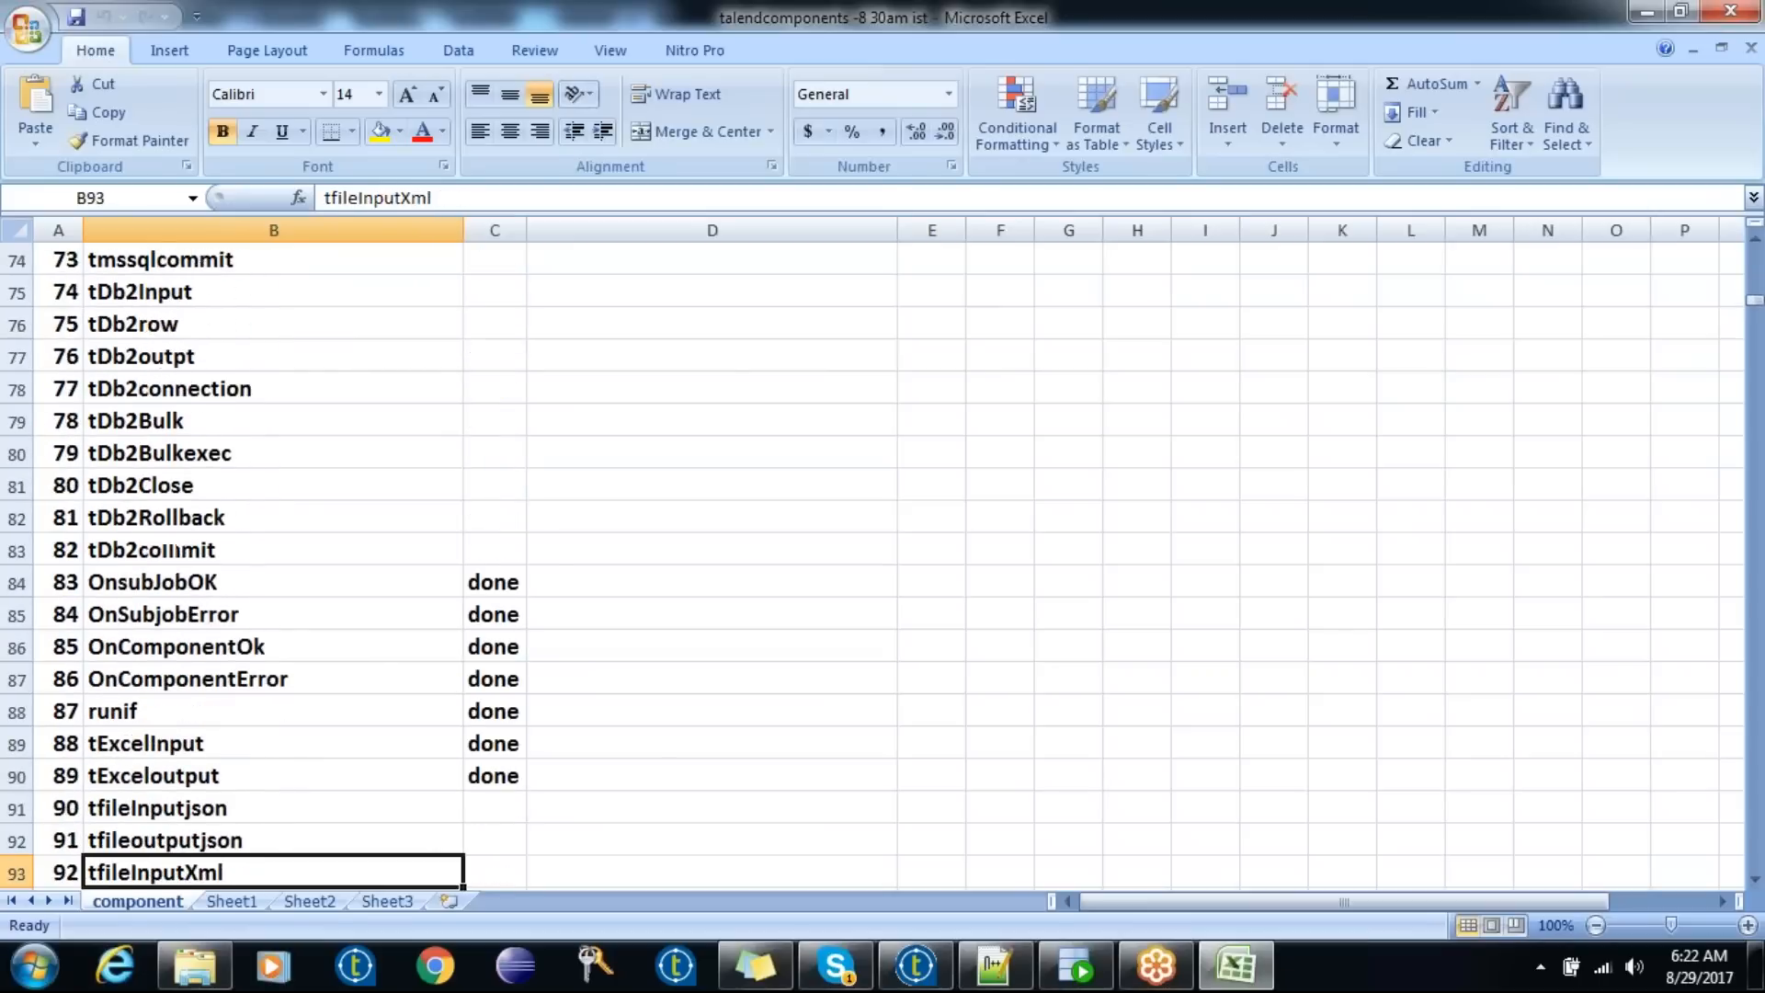
pyautogui.press('Down')
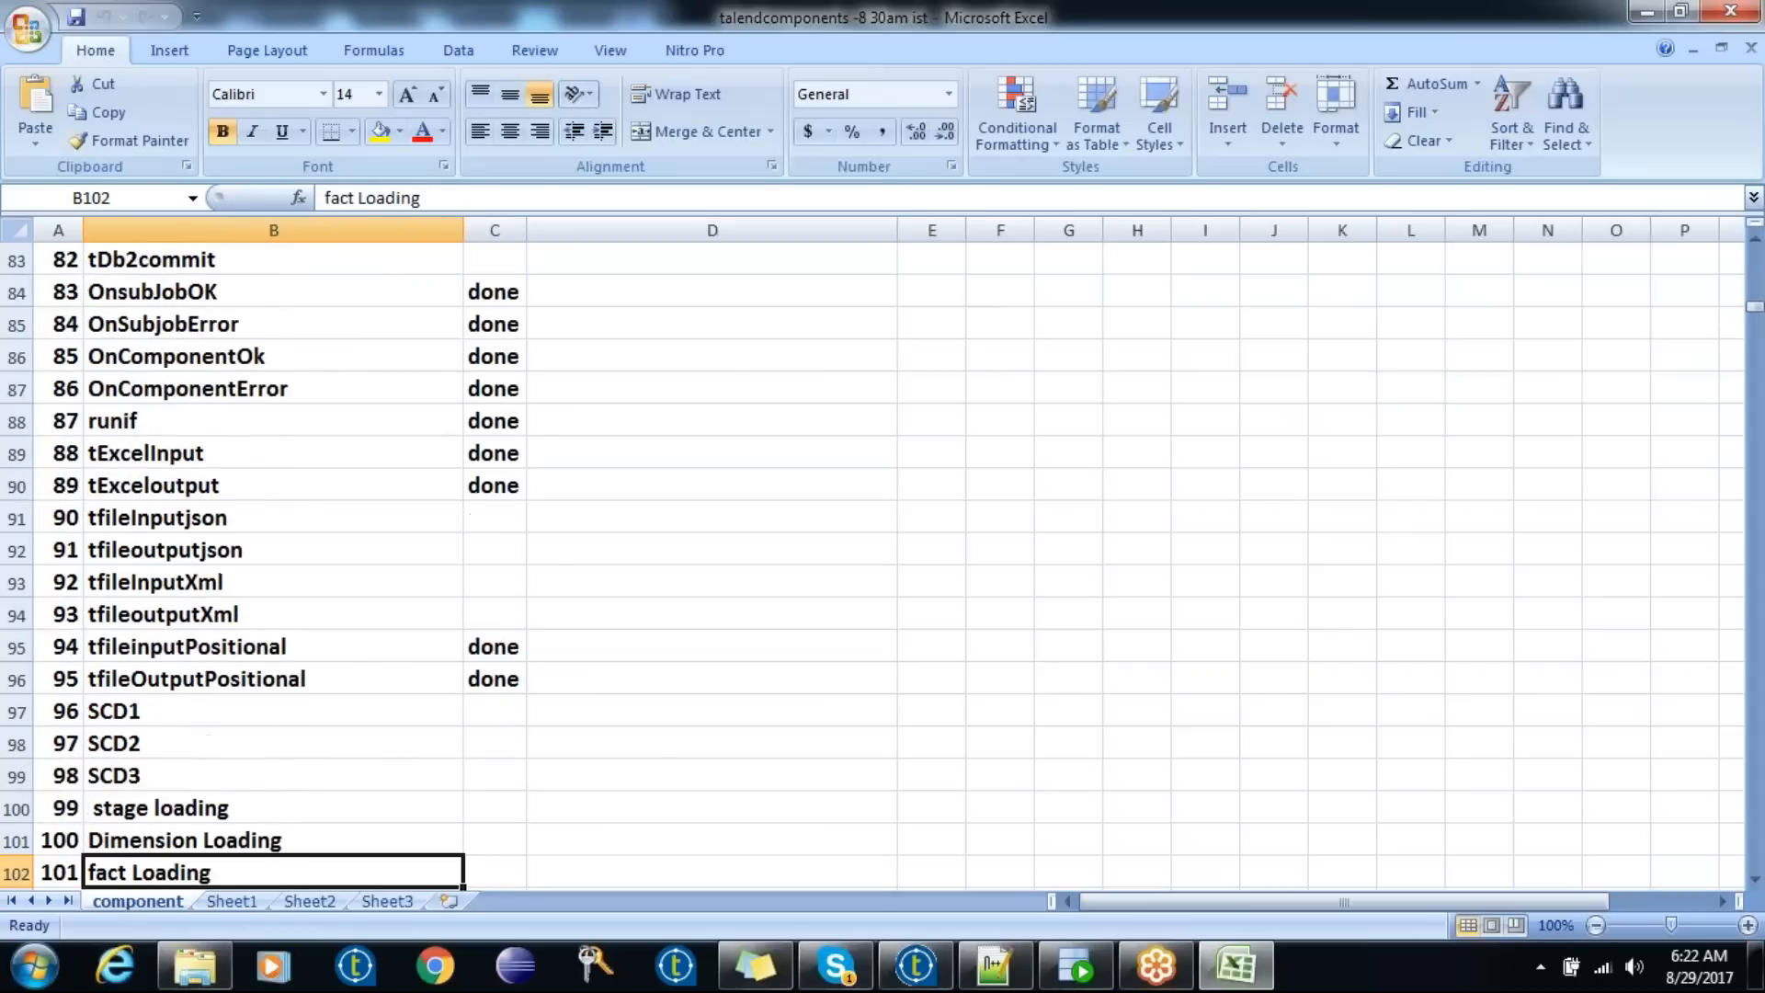
pyautogui.moveTo(205, 709); pyautogui.dragTo(204, 779)
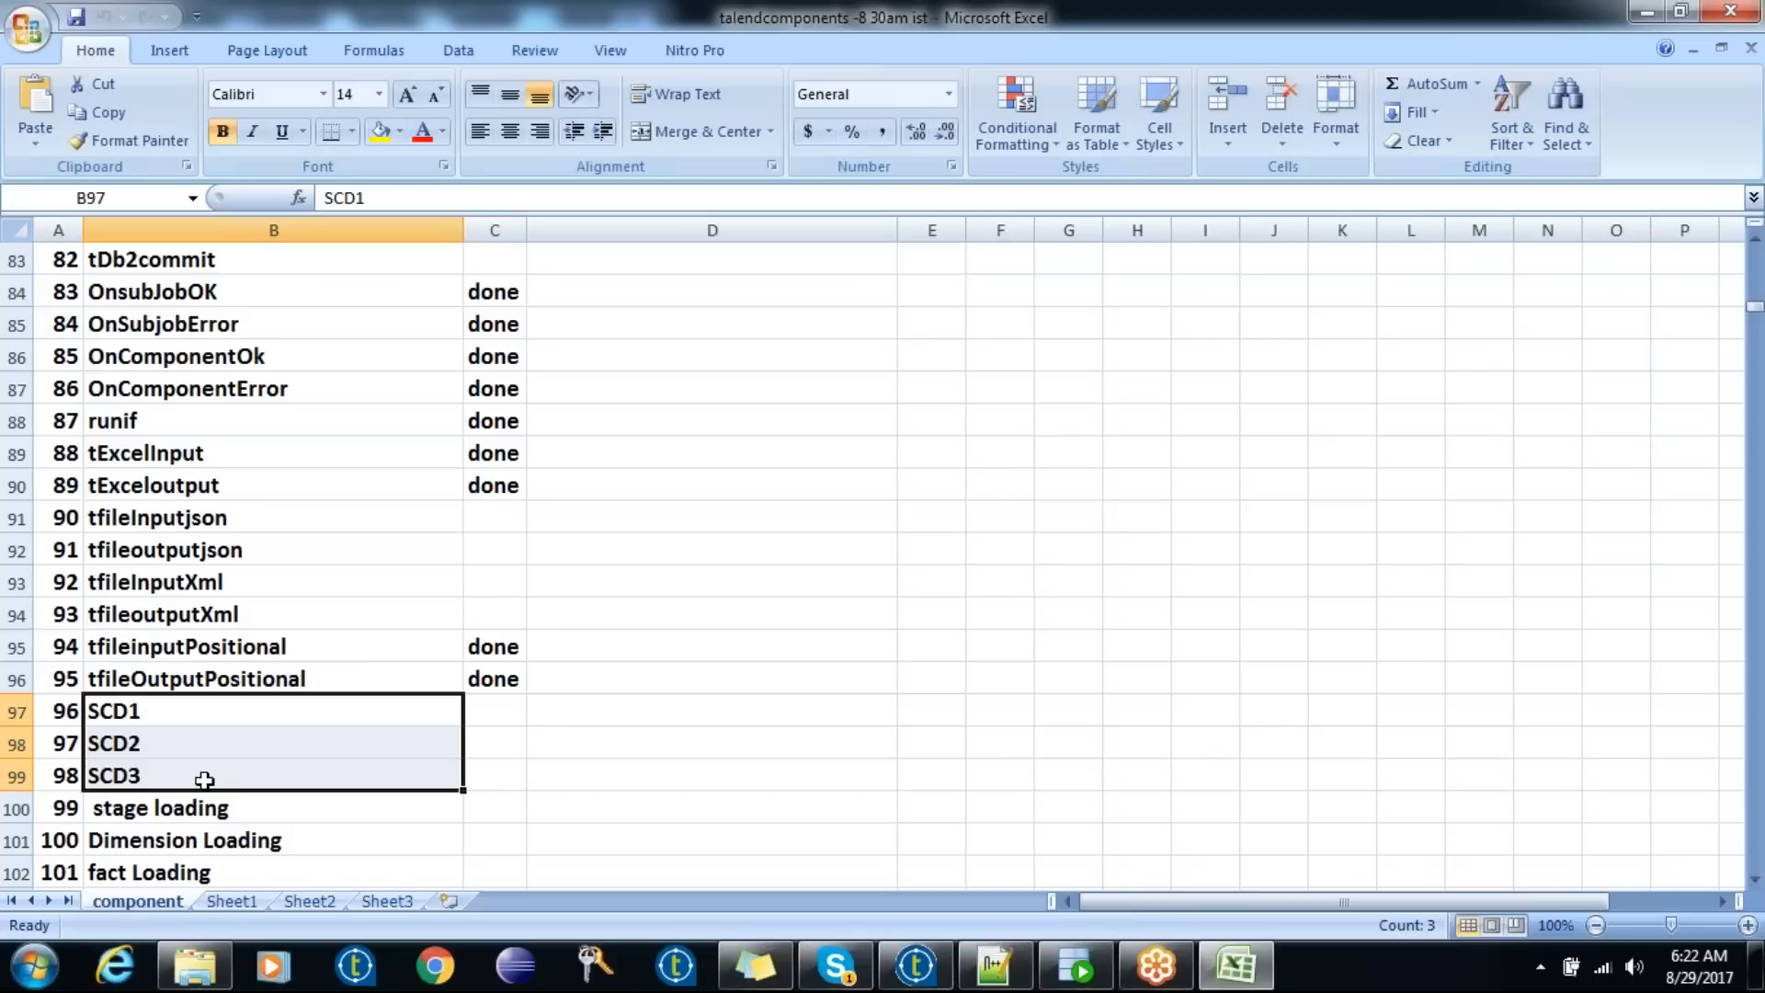
# - Step through SCD1, SCD2, SCD3 and stage loading, then select B97:B102 through fact Loading
pyautogui.click(199, 704)
pyautogui.click(193, 746)
pyautogui.click(194, 784)
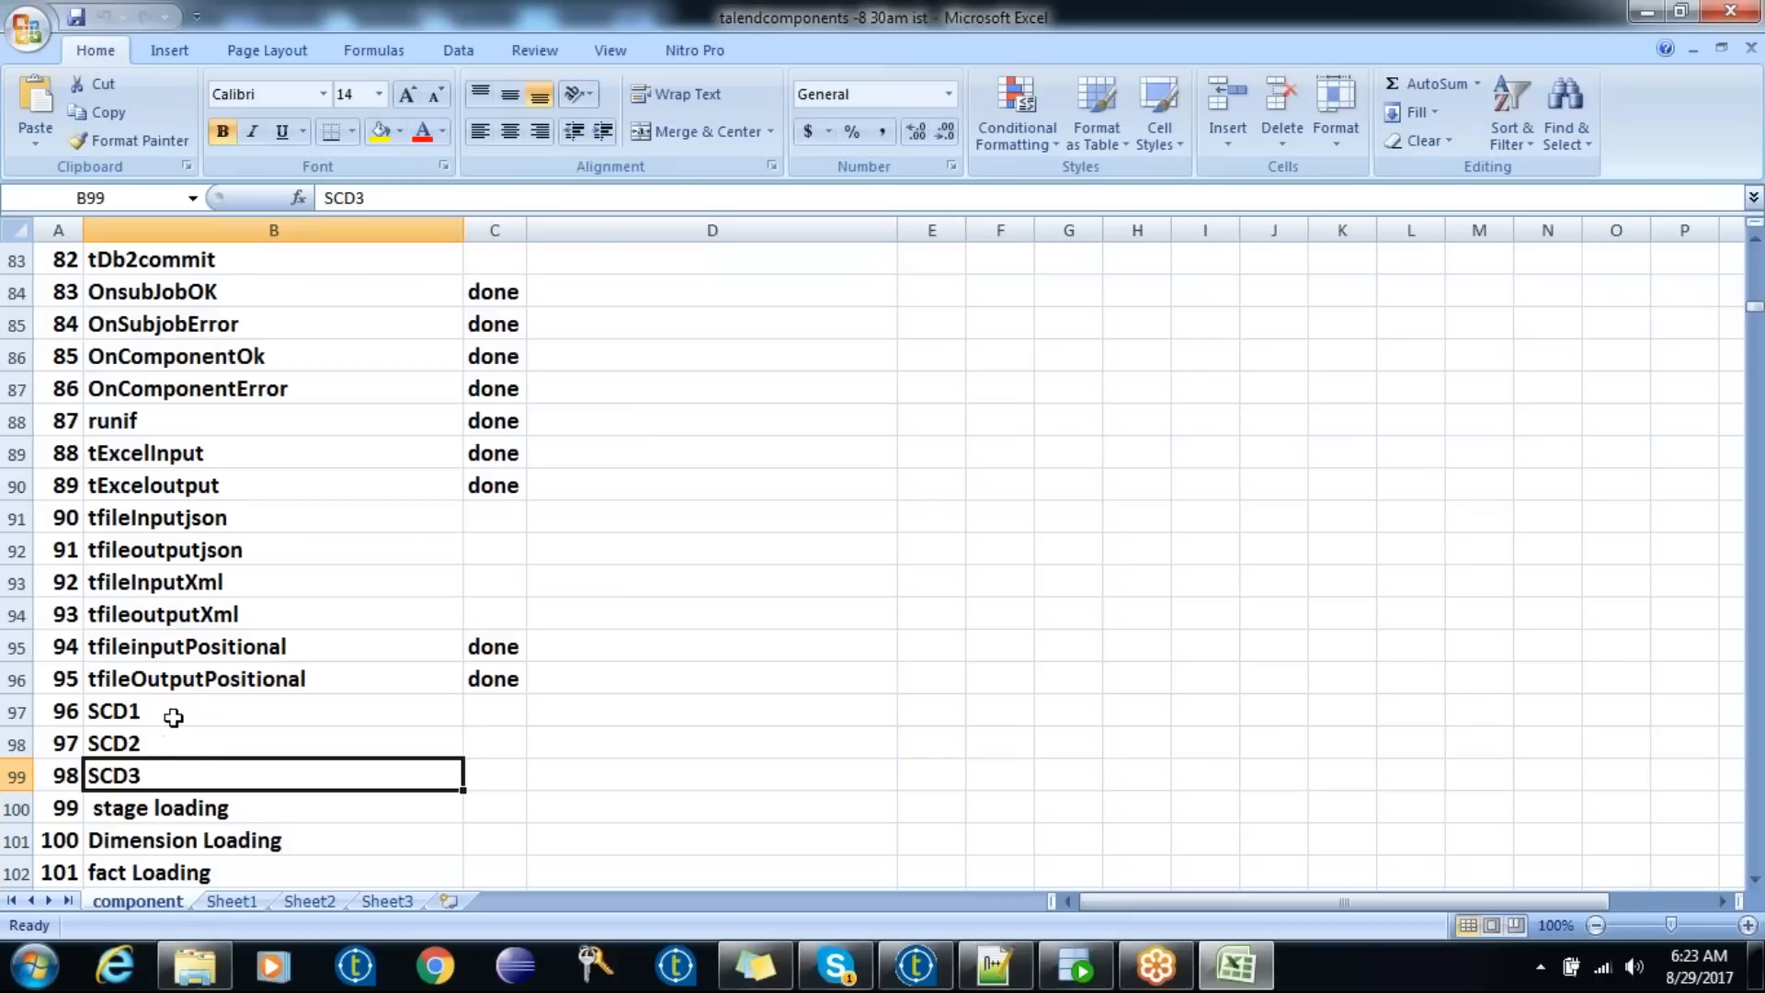
pyautogui.click(206, 806)
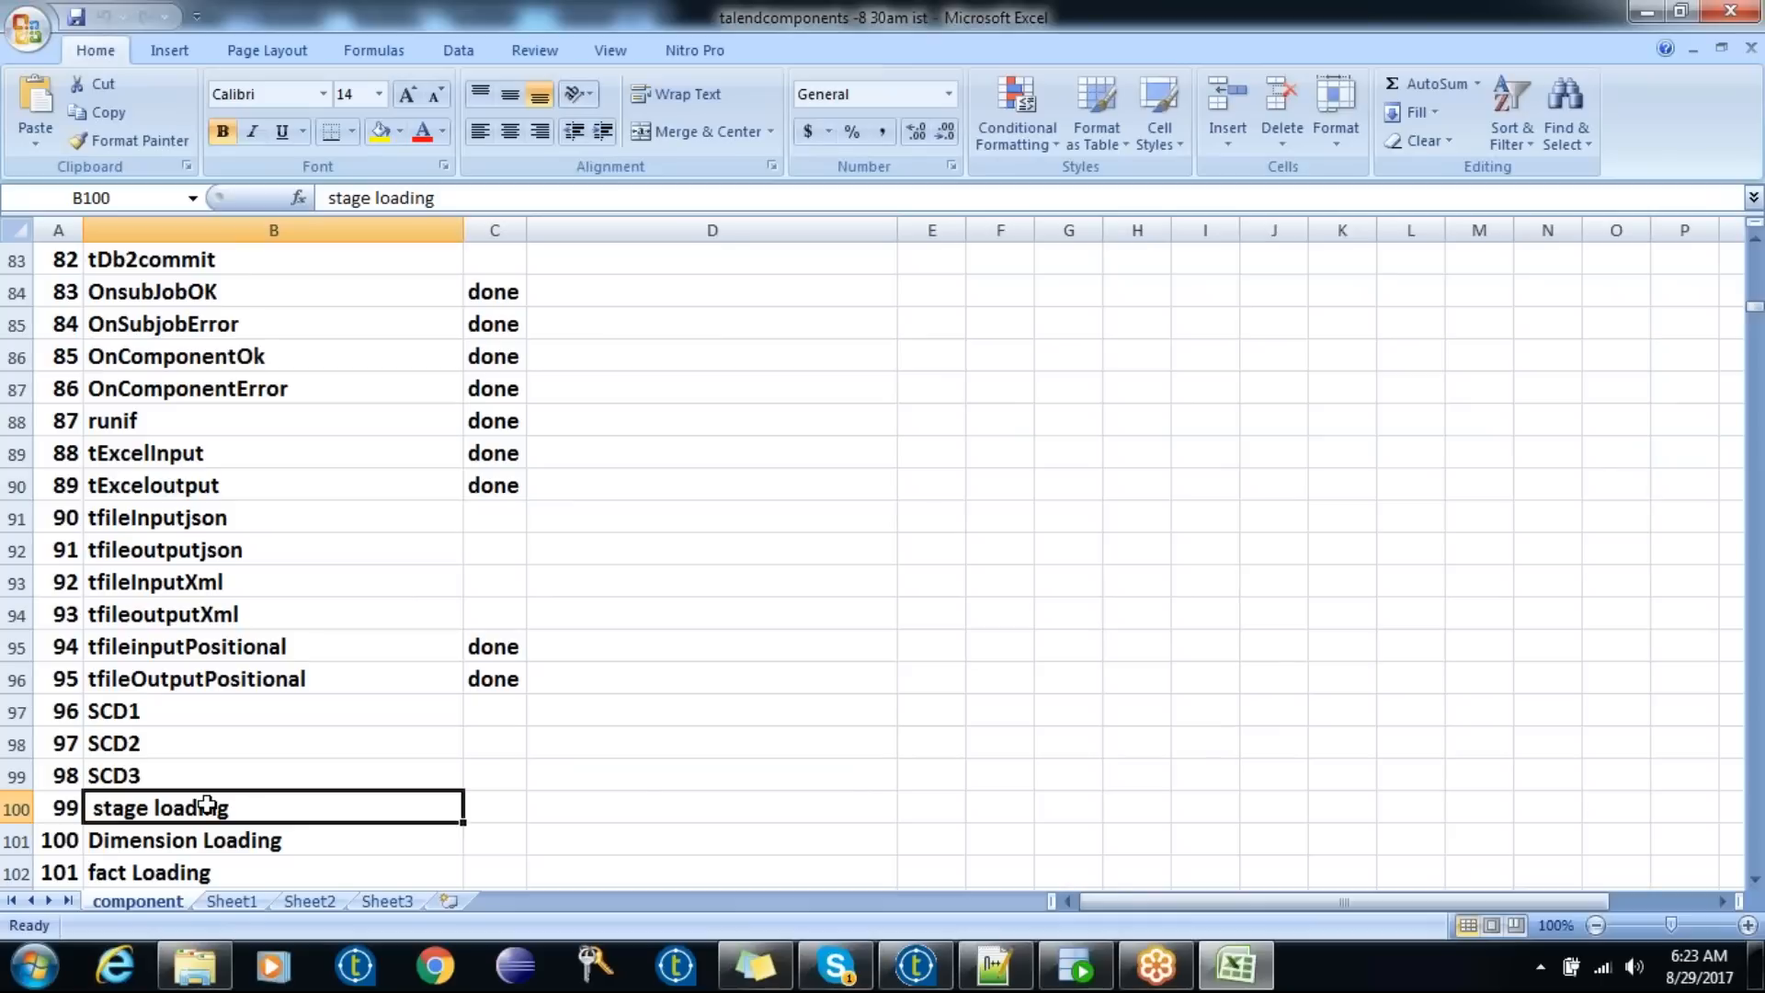
pyautogui.moveTo(214, 712); pyautogui.dragTo(222, 876)
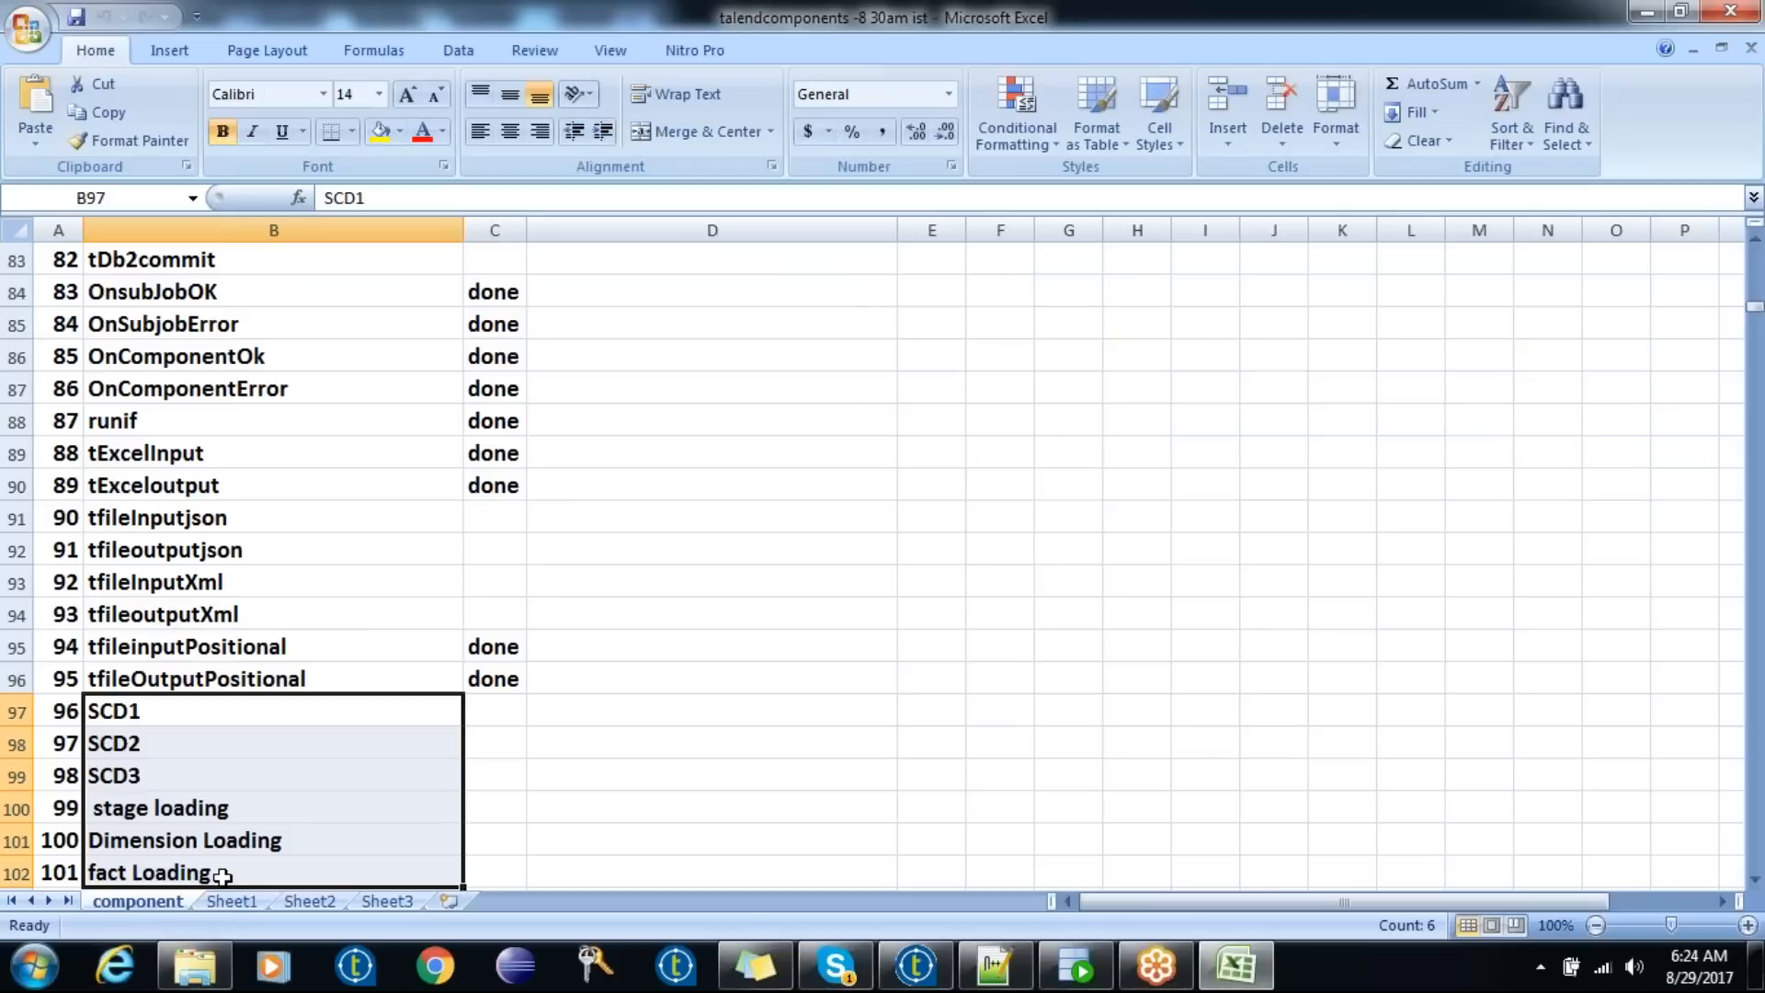
# - From stage loading, reach the final project Explanation topic and head back up the list
pyautogui.click(277, 812)
pyautogui.press('Down')
pyautogui.press('Down')
pyautogui.press('Down')
pyautogui.press('Down')
pyautogui.press('Down')
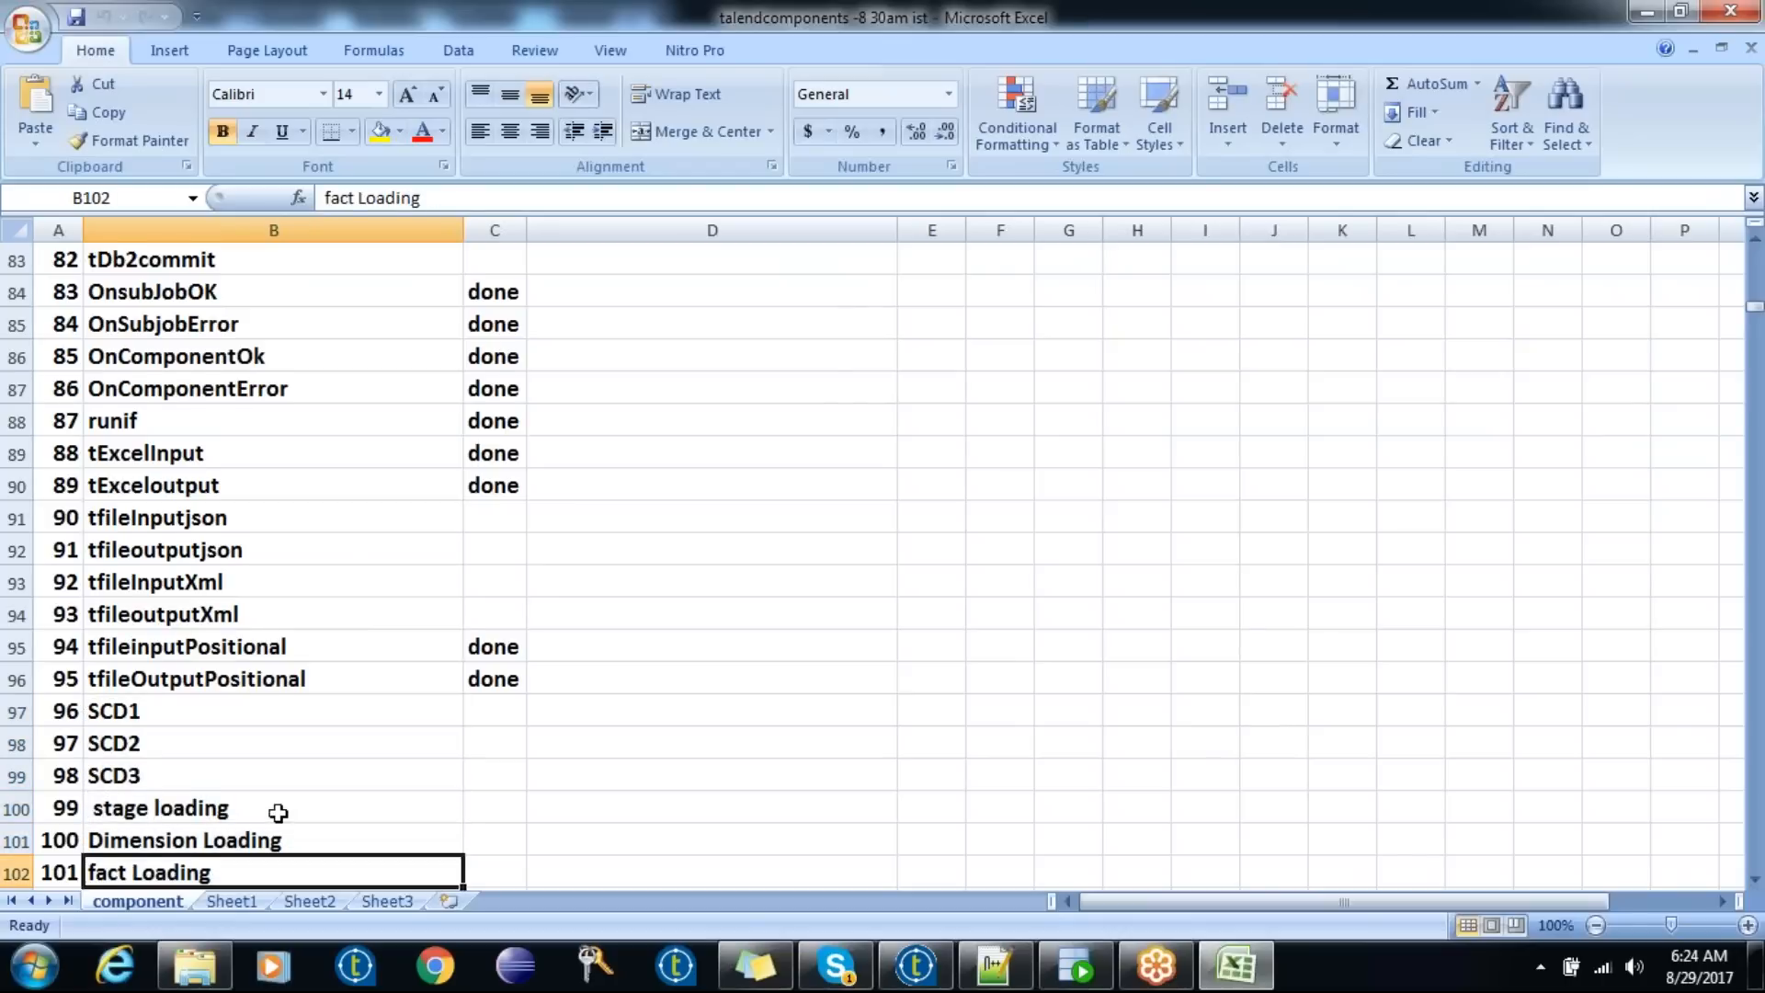
pyautogui.press('Up')
pyautogui.press('Up')
pyautogui.press('Up')
pyautogui.press('Up')
pyautogui.press('Up')
pyautogui.press('Up')
pyautogui.press('Up')
pyautogui.press('Up')
pyautogui.press('Up')
pyautogui.press('Up')
pyautogui.press('Up')
pyautogui.press('Up')
pyautogui.press('Up')
pyautogui.press('Up')
pyautogui.press('Up')
pyautogui.press('Up')
pyautogui.press('Up')
pyautogui.press('Up')
pyautogui.press('Up')
pyautogui.press('Up')
pyautogui.press('Up')
pyautogui.press('Up')
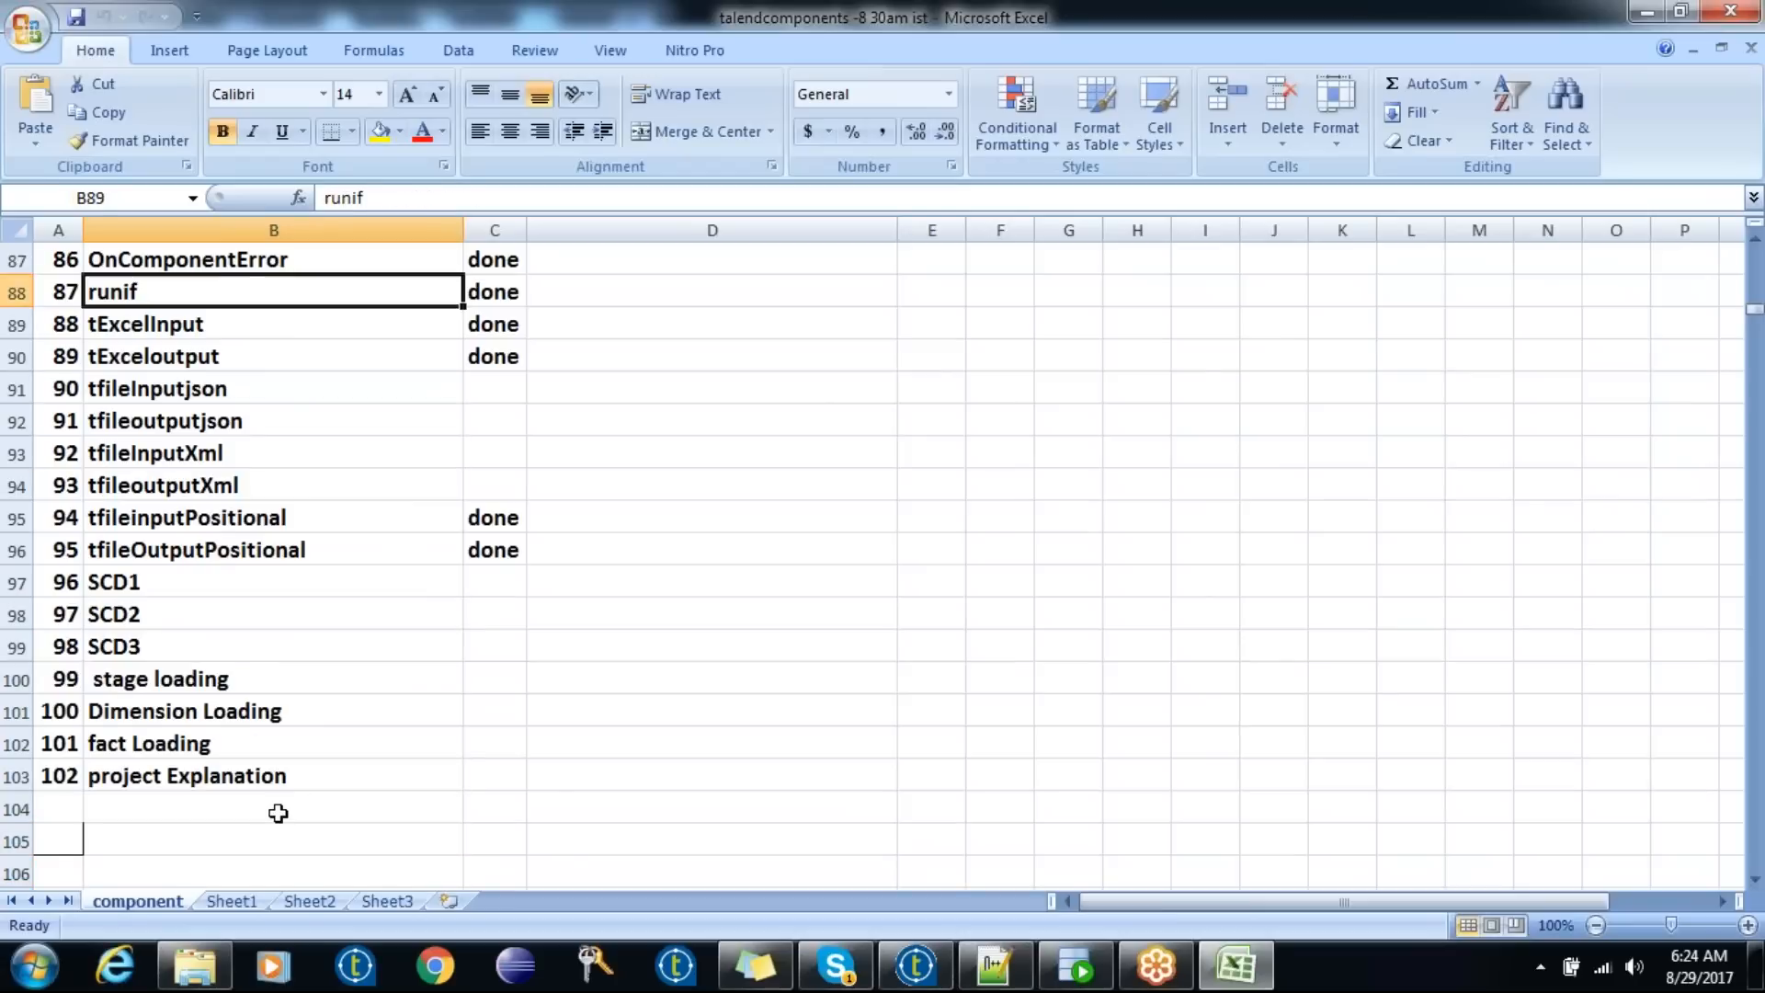
pyautogui.press('Up')
pyautogui.press('Up')
pyautogui.press('Up')
pyautogui.press('Up')
pyautogui.press('Up')
pyautogui.press('Up')
pyautogui.press('Up')
pyautogui.press('Up')
pyautogui.press('Up')
pyautogui.press('Up')
pyautogui.press('Up')
pyautogui.press('Up')
pyautogui.press('Up')
pyautogui.press('Up')
pyautogui.press('Up')
pyautogui.press('Up')
pyautogui.press('Up')
pyautogui.press('Up')
pyautogui.press('Up')
pyautogui.press('Up')
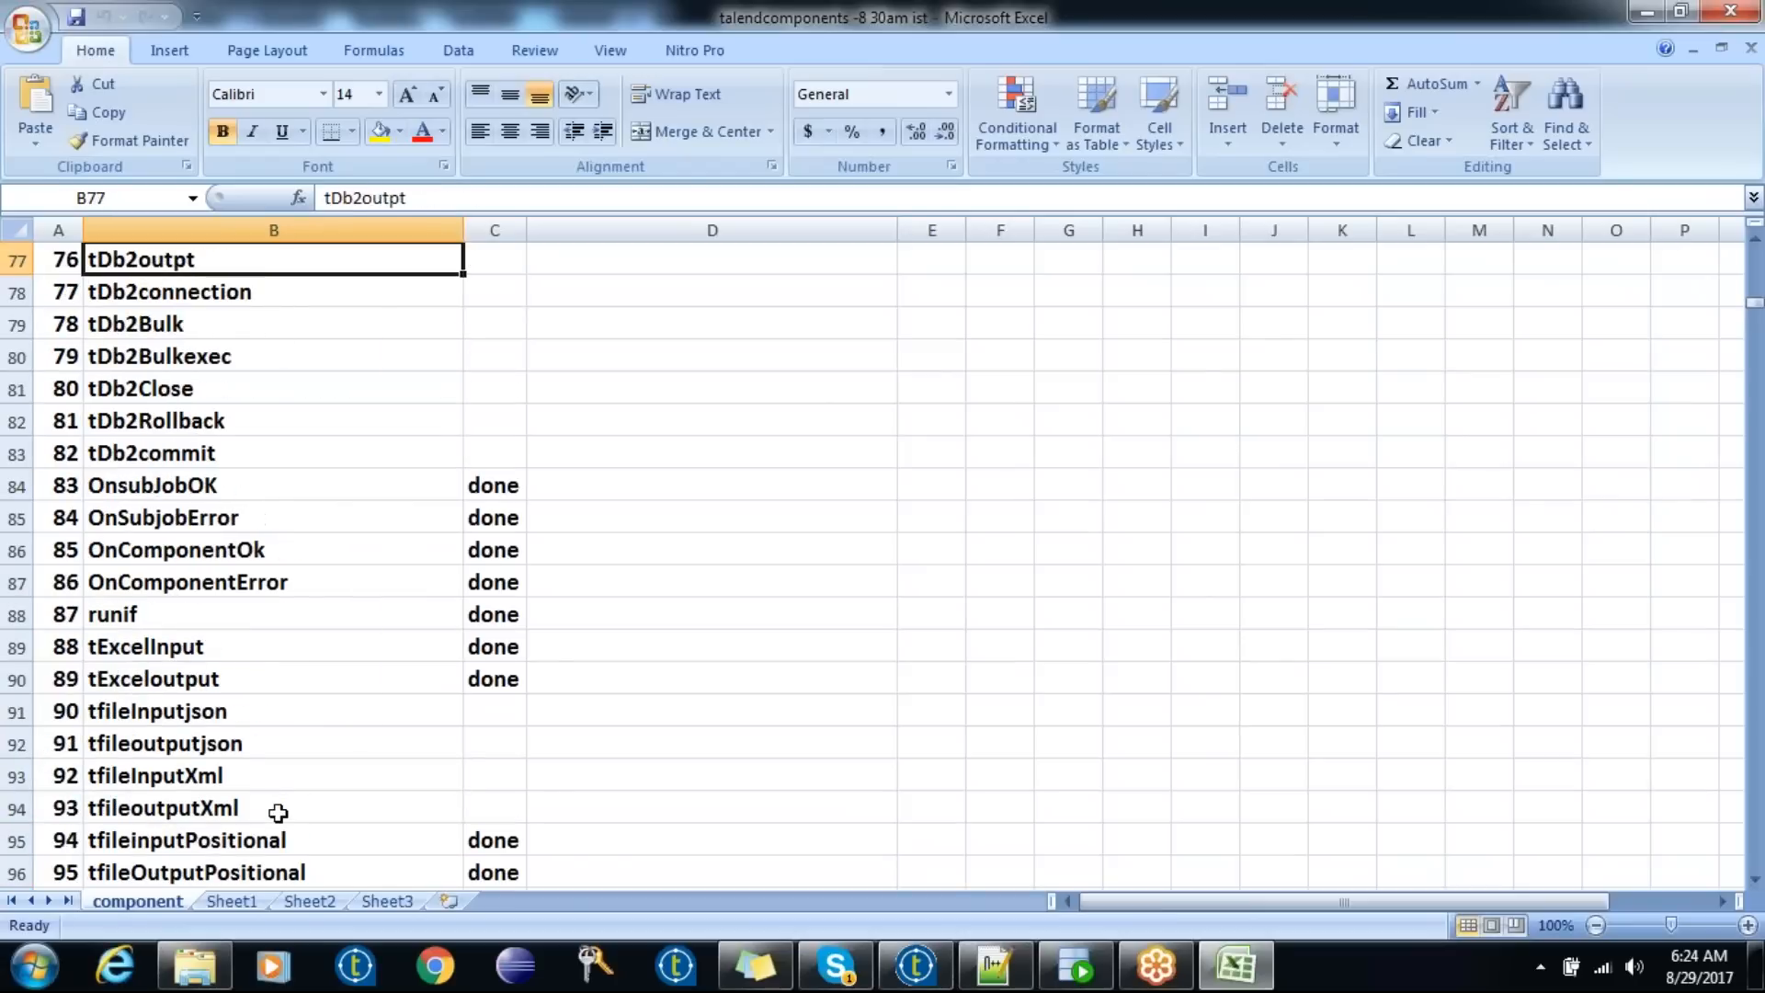
pyautogui.press('Up')
pyautogui.press('Up')
pyautogui.press('Up')
pyautogui.press('Up')
pyautogui.press('Up')
pyautogui.press('Up')
pyautogui.press('Up')
pyautogui.press('Up')
pyautogui.press('Up')
pyautogui.press('Up')
pyautogui.press('Up')
pyautogui.press('Up')
pyautogui.press('Up')
pyautogui.press('Up')
pyautogui.press('Up')
pyautogui.press('Up')
pyautogui.press('Up')
pyautogui.press('Up')
pyautogui.press('Up')
pyautogui.press('Up')
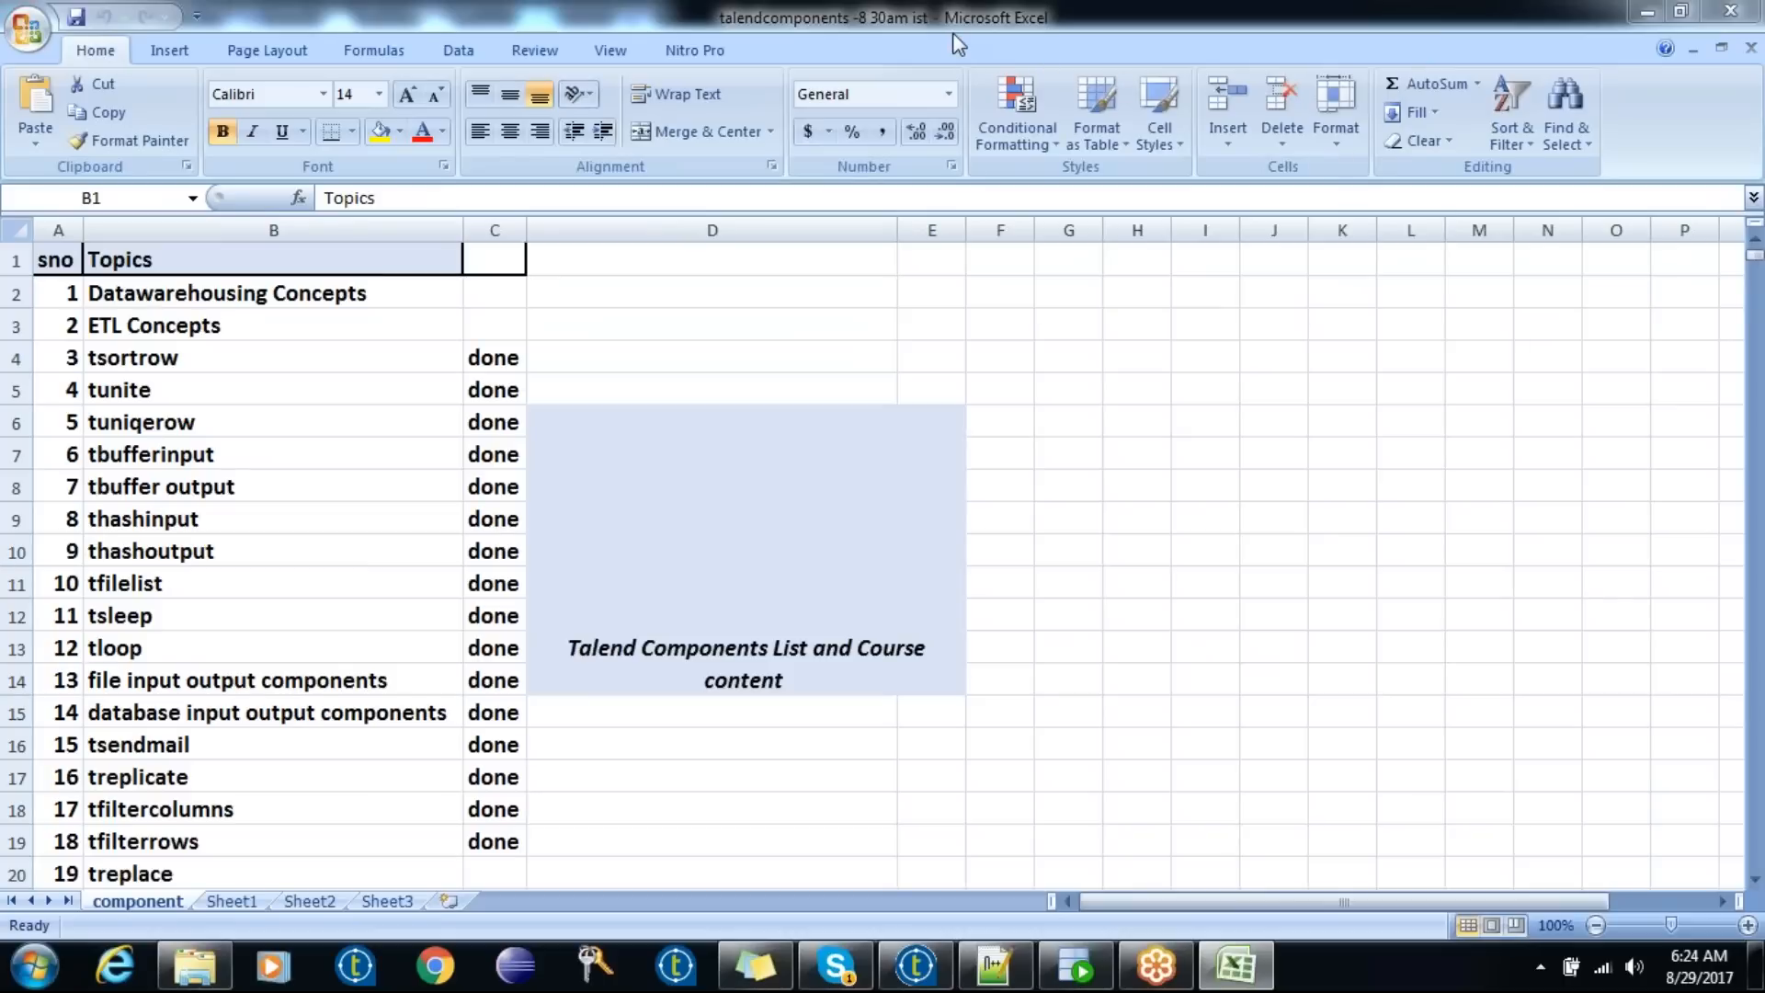
# - Enter '35 hours' in cell F9 beside the checklist, then switch back to Windows Explorer
pyautogui.click(1085, 34)
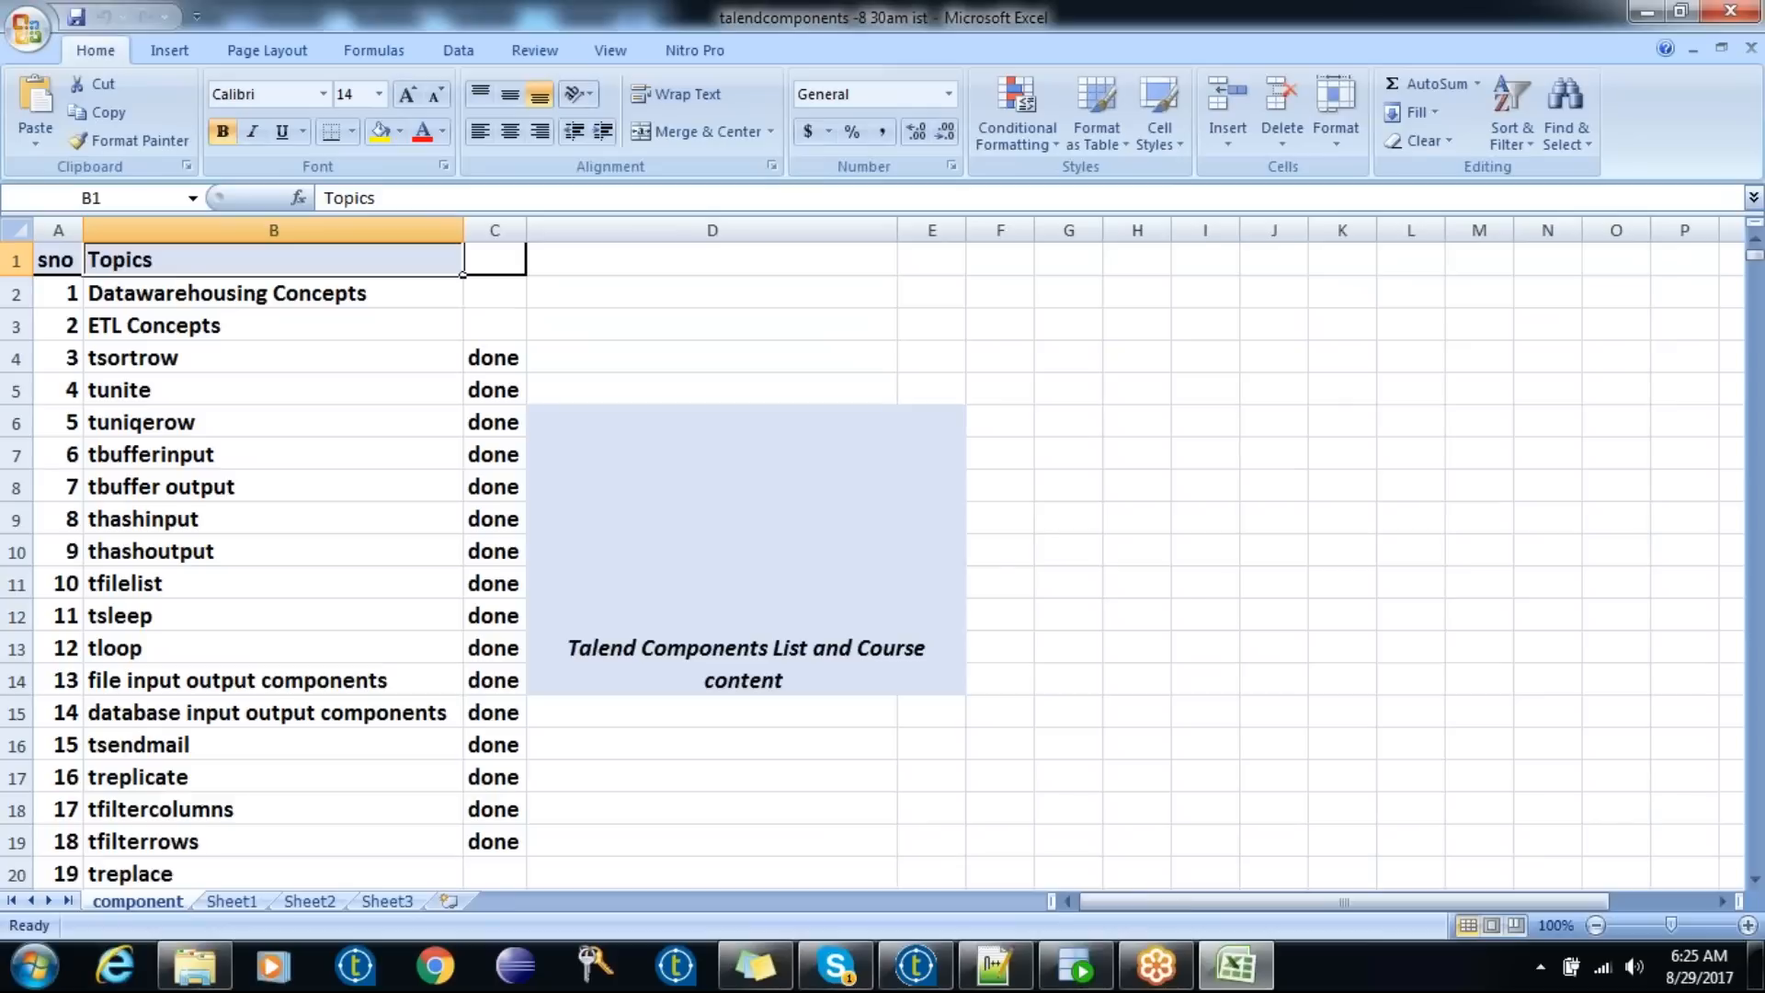
pyautogui.click(1000, 518)
pyautogui.write('35')
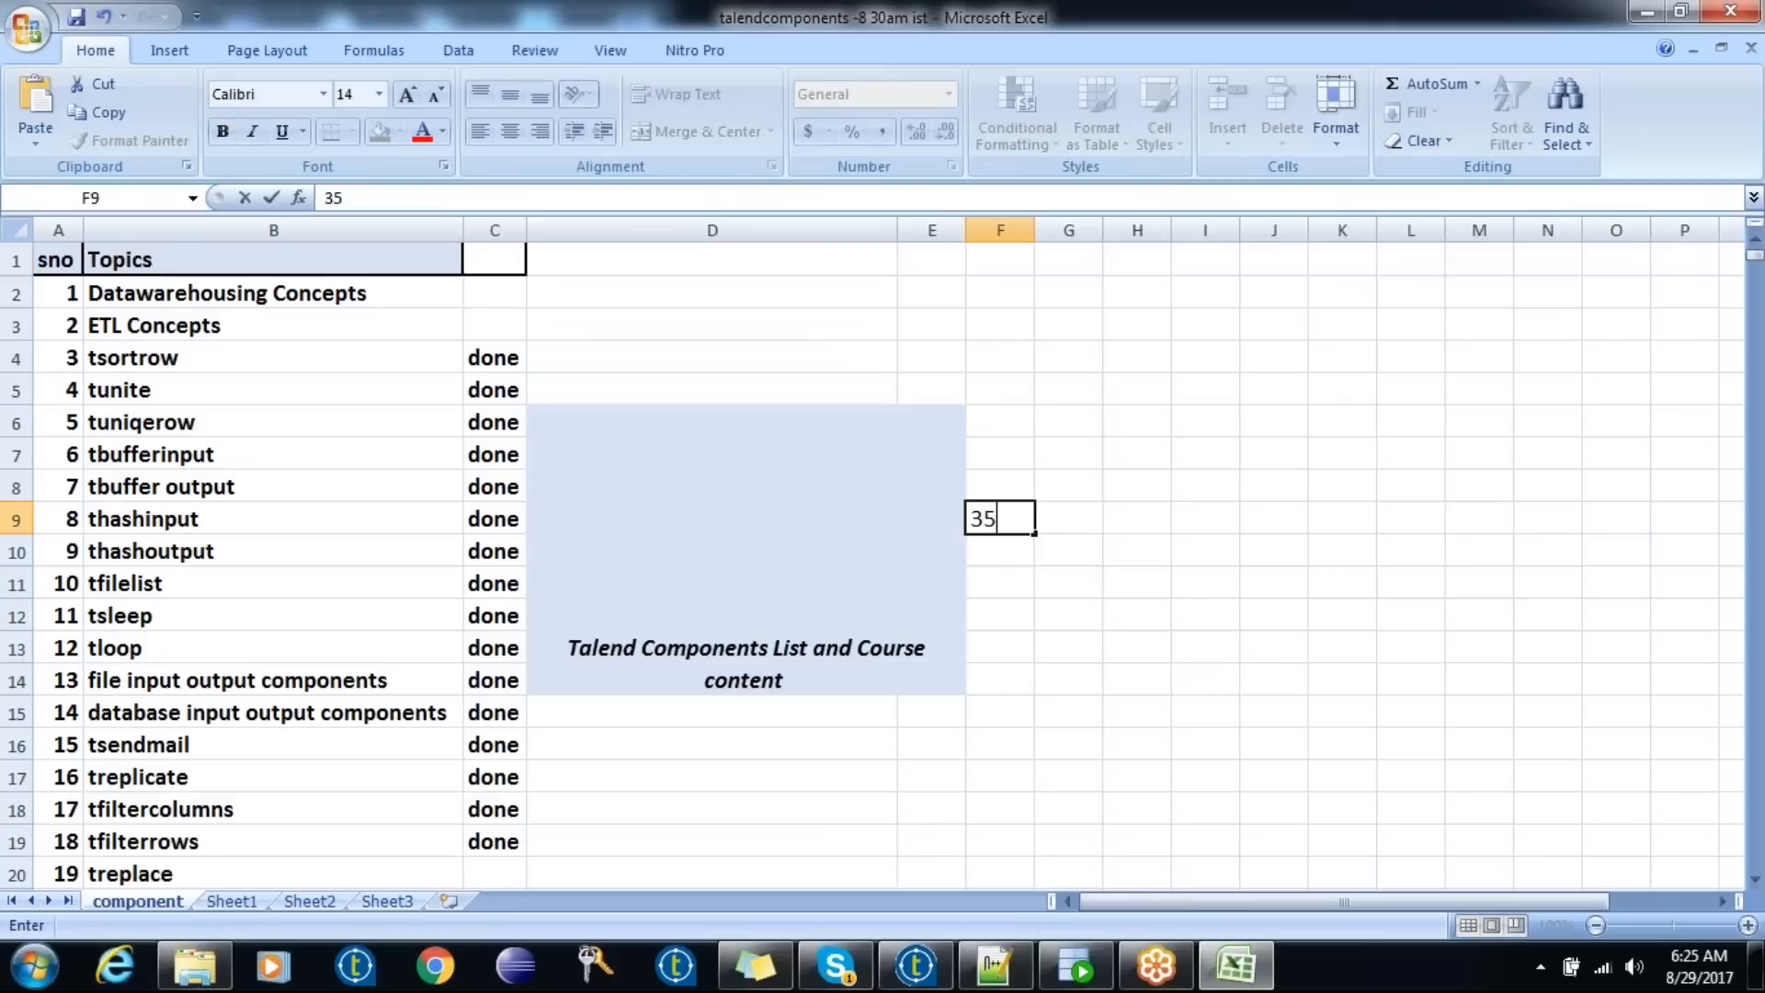
pyautogui.write(' hours')
pyautogui.press('Return')
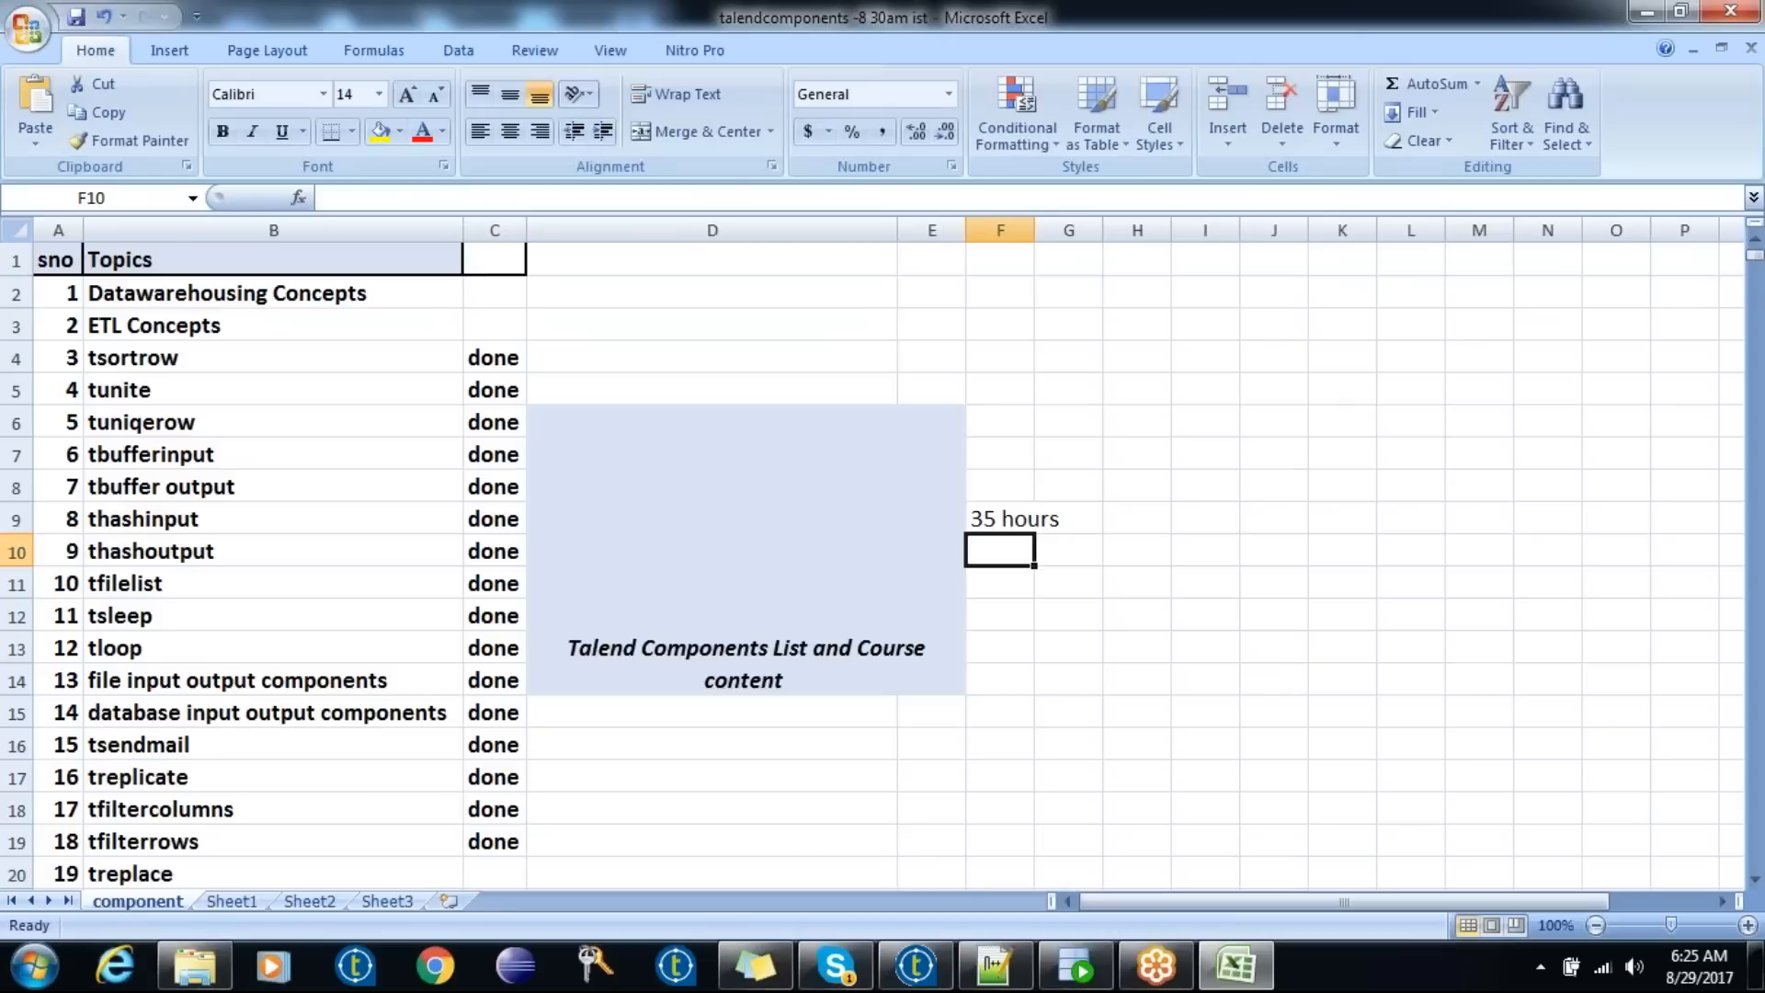
pyautogui.click(204, 973)
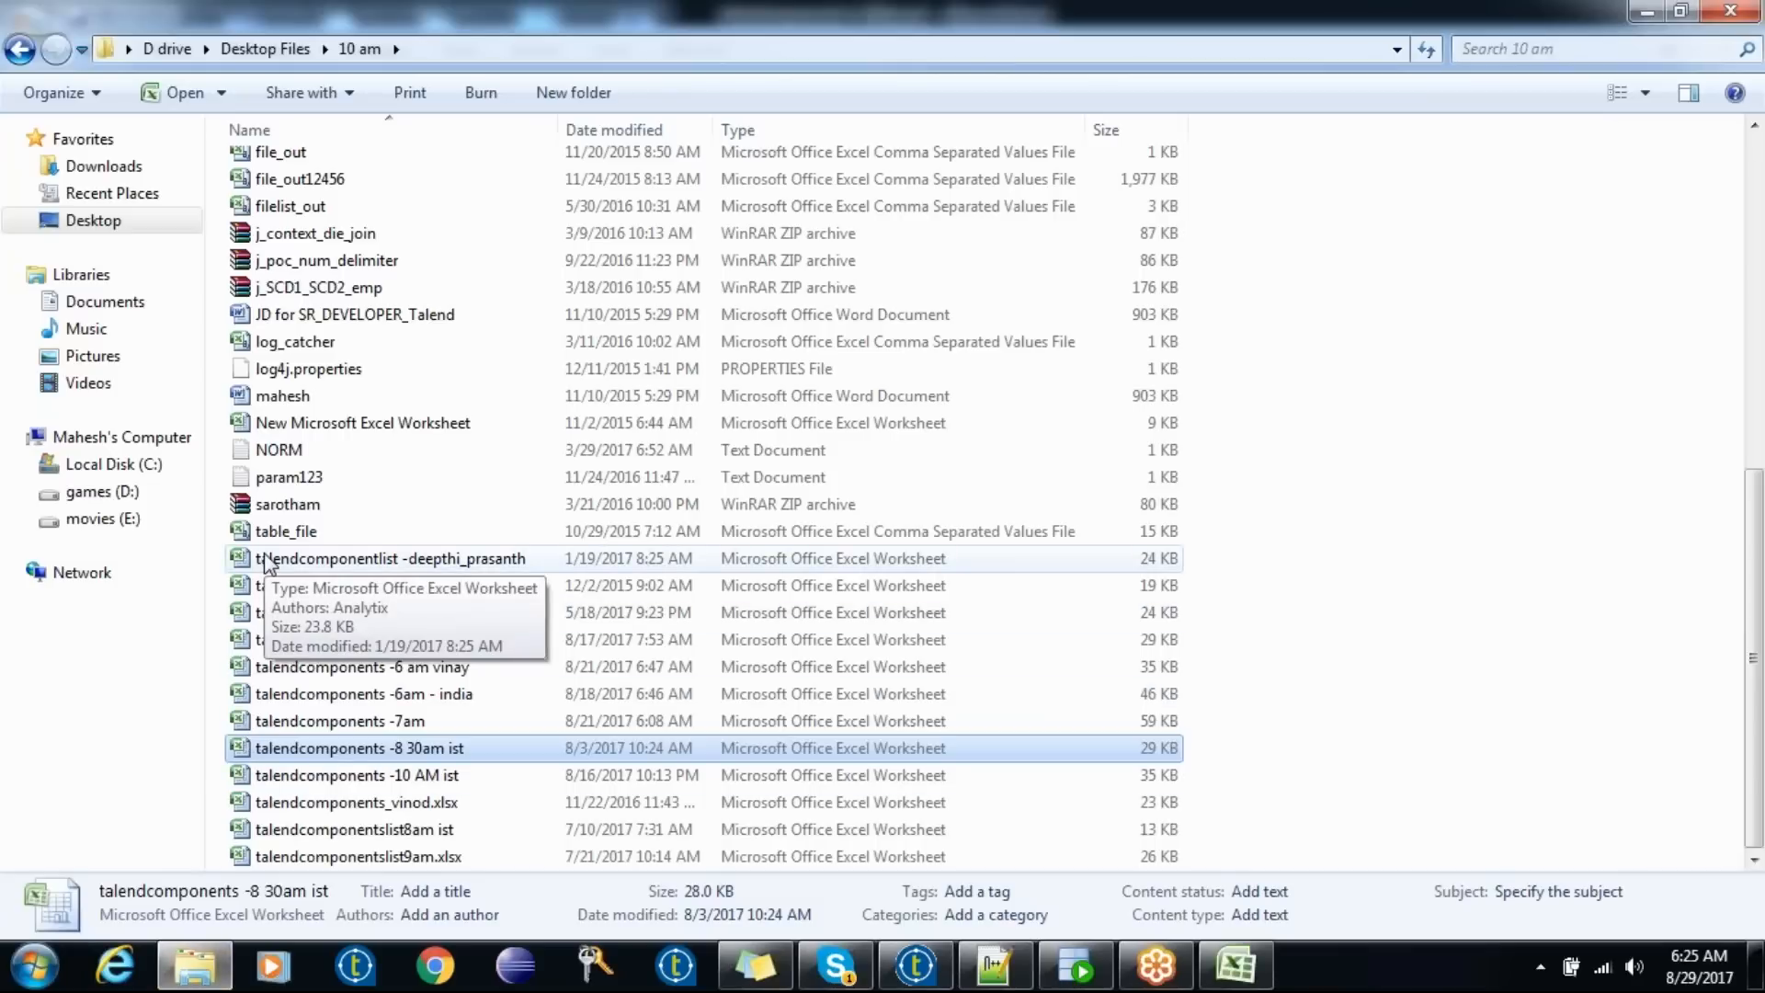
# - Open the 'TALEND Interview questions and Answers' document from Downloads in Word
pyautogui.click(123, 168)
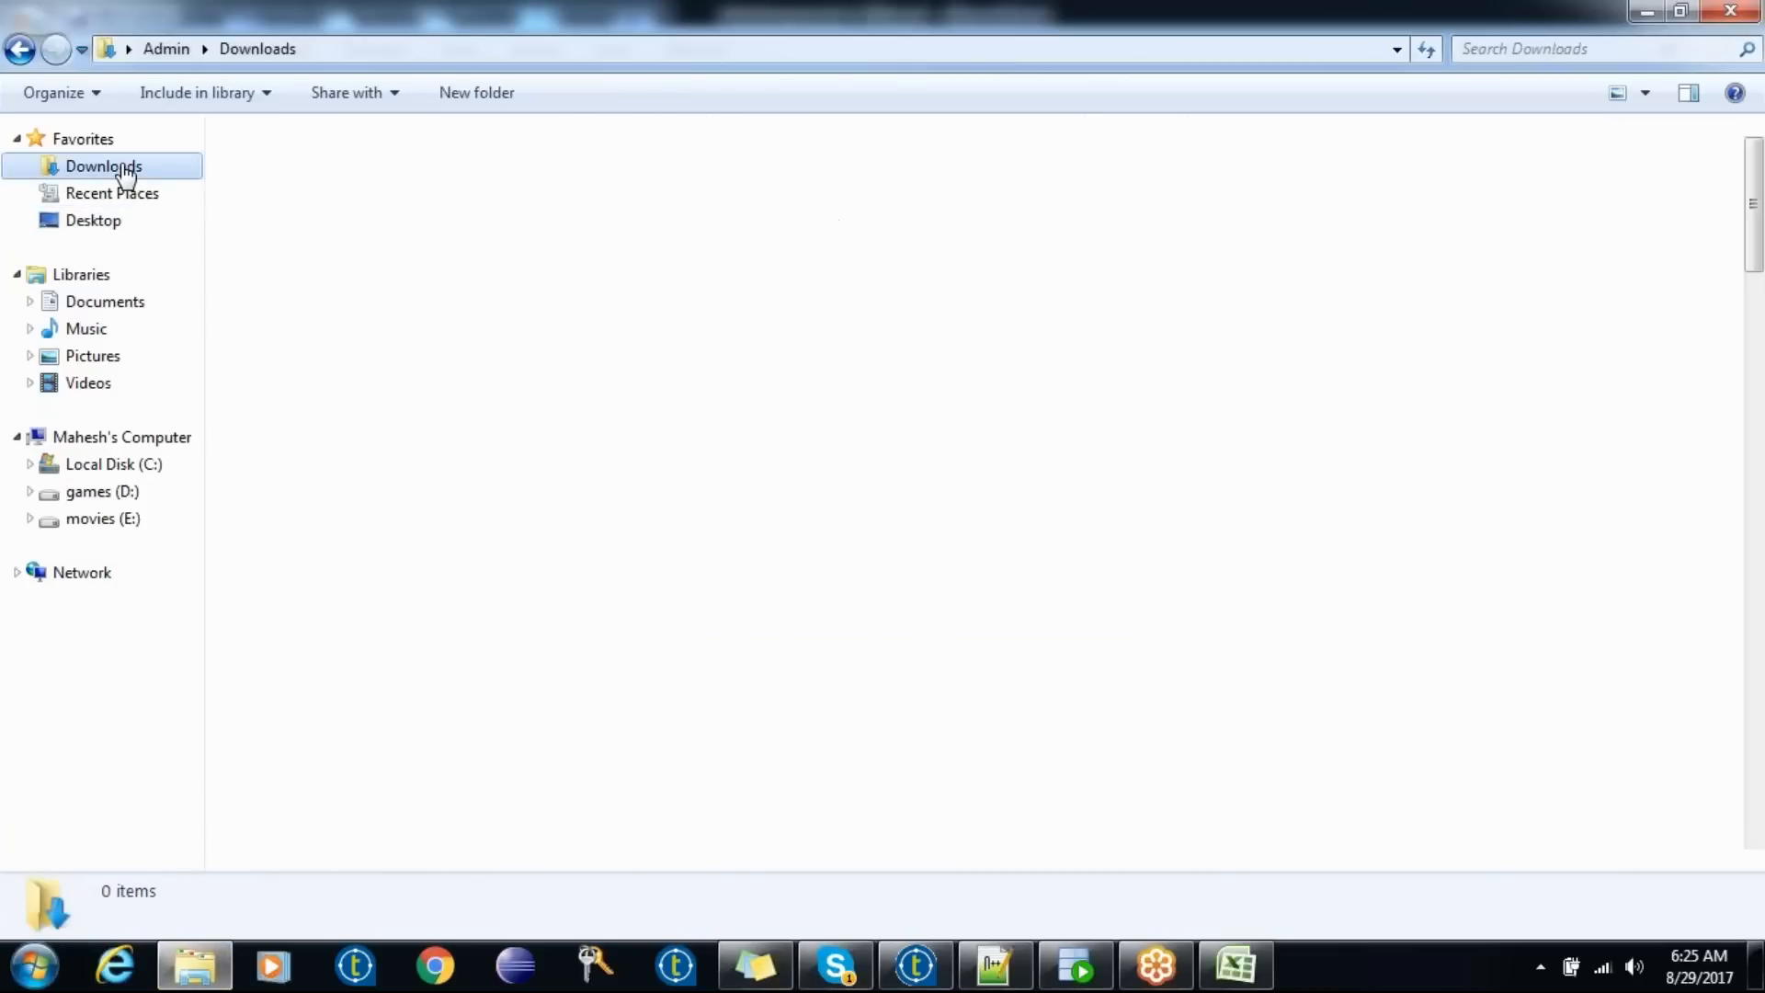
pyautogui.click(839, 595)
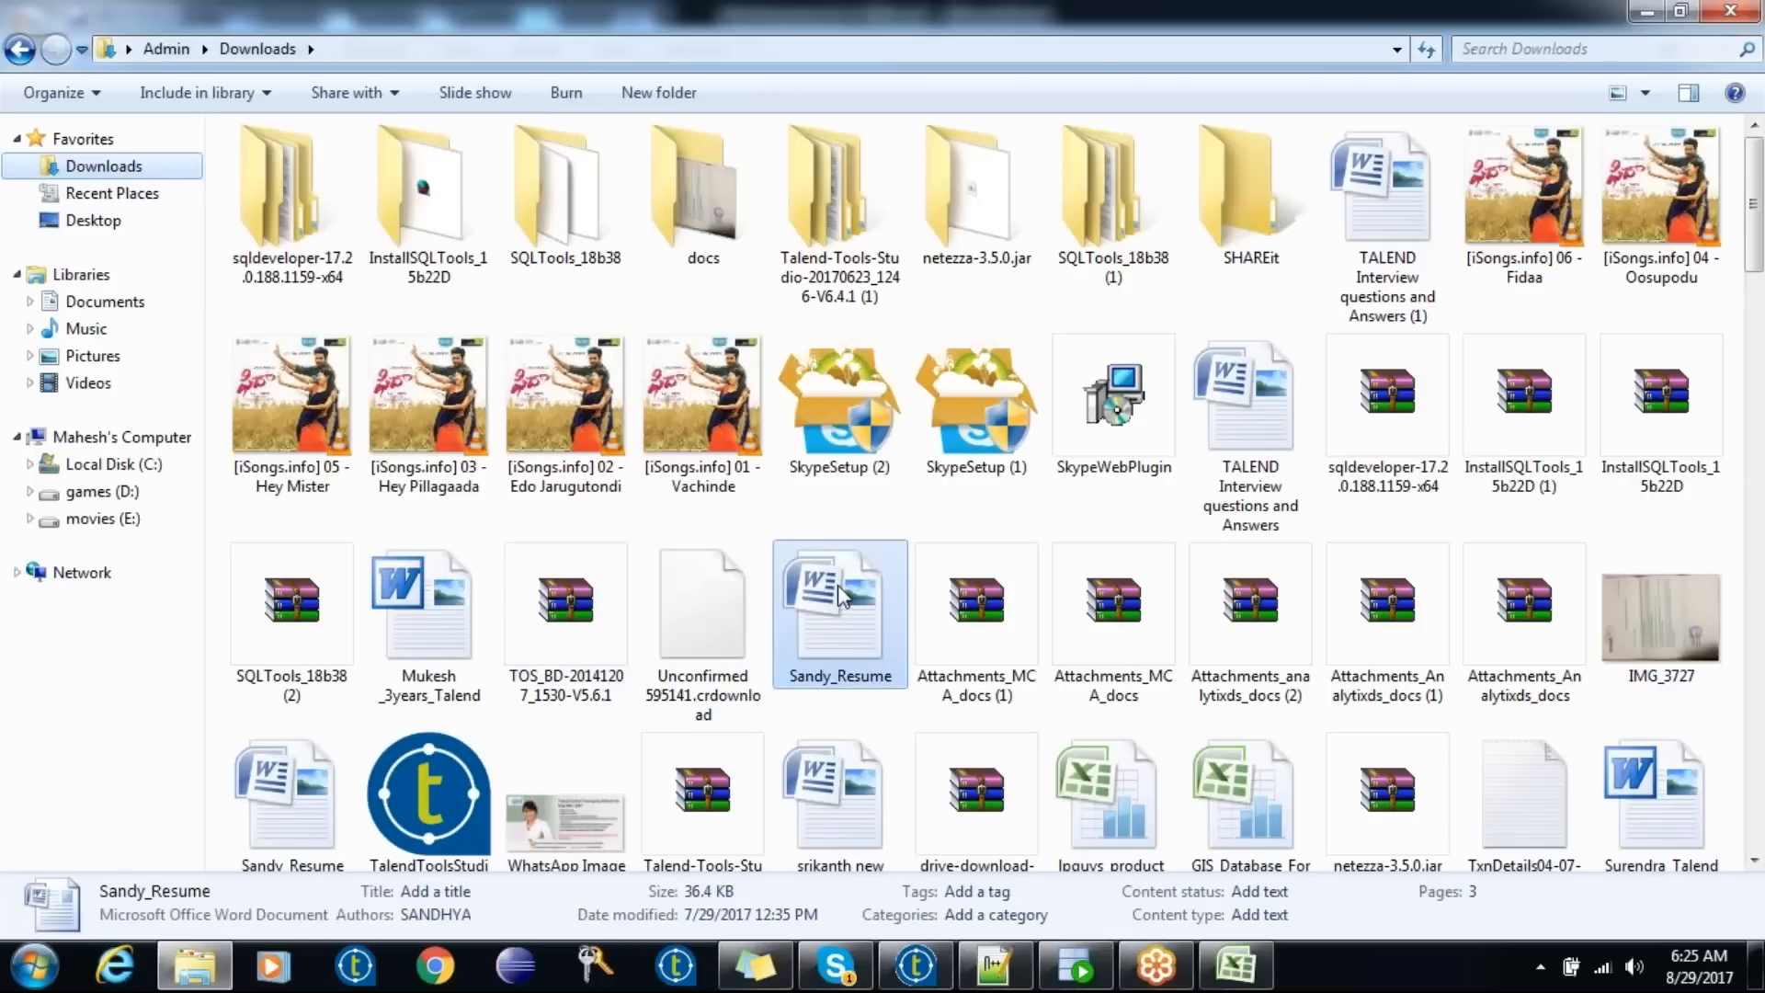
pyautogui.doubleClick(1262, 423)
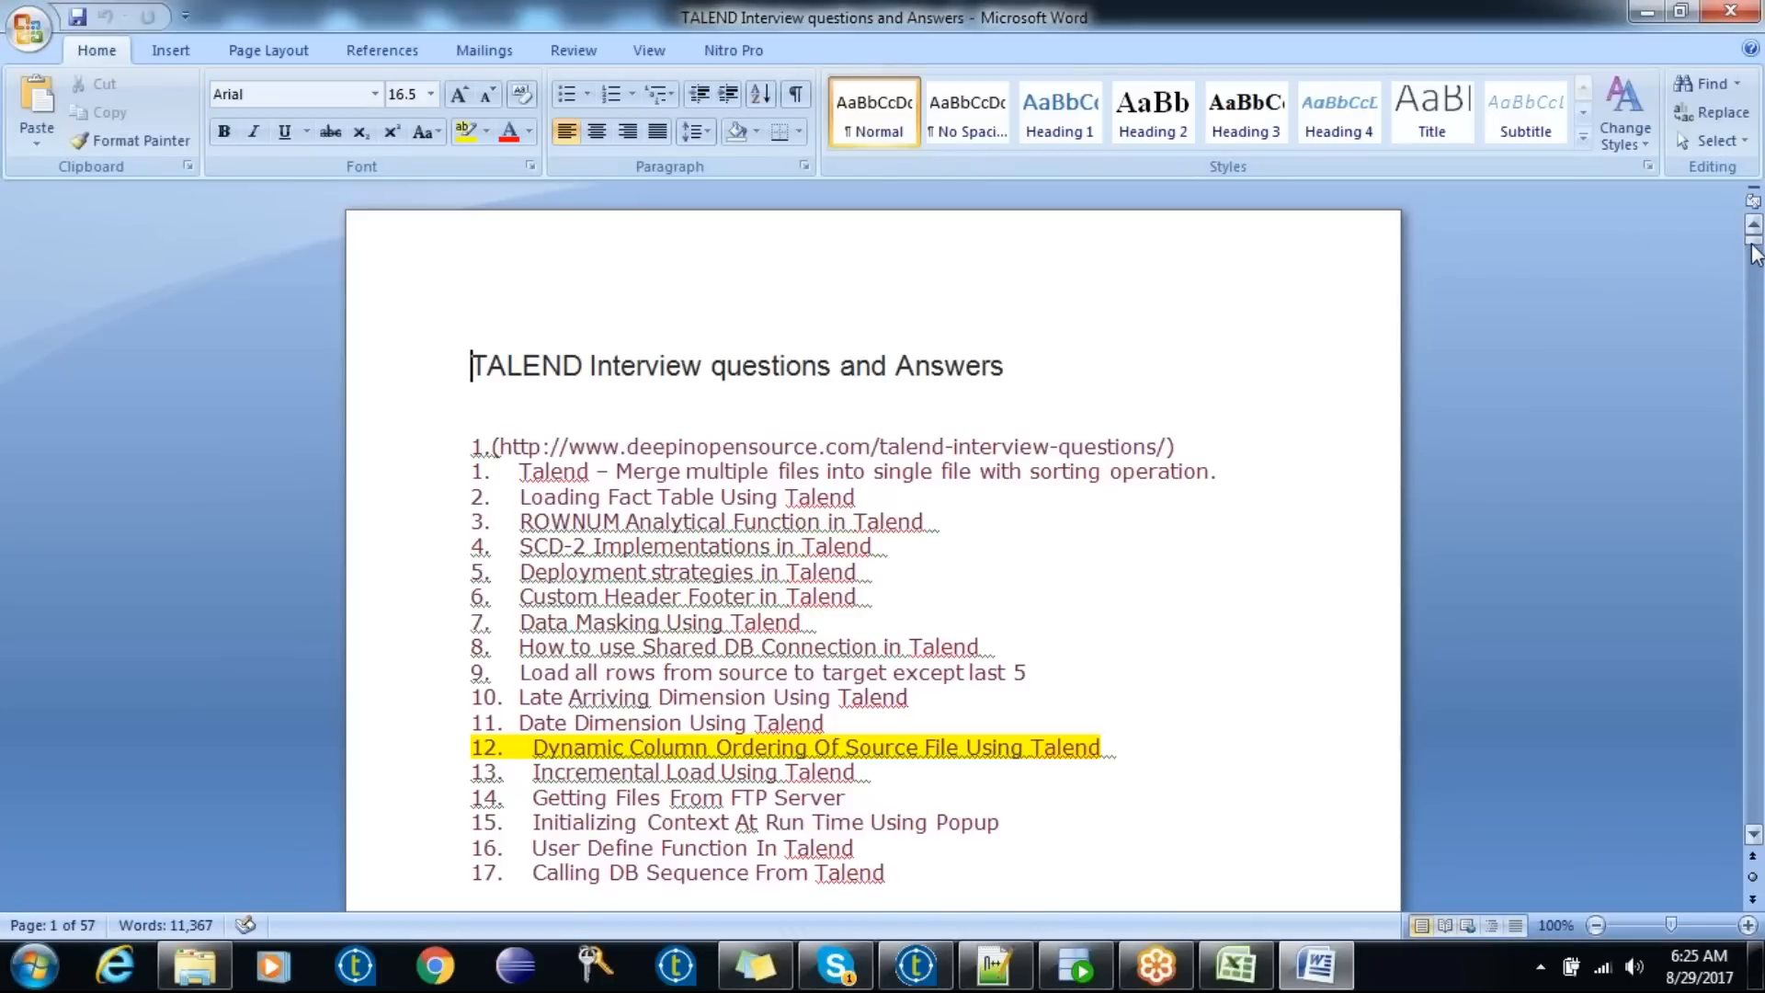
# - Scroll the interview questions document to its end and back to the top, then close Word
pyautogui.moveTo(1754, 243); pyautogui.dragTo(1758, 818)
pyautogui.click(1194, 807)
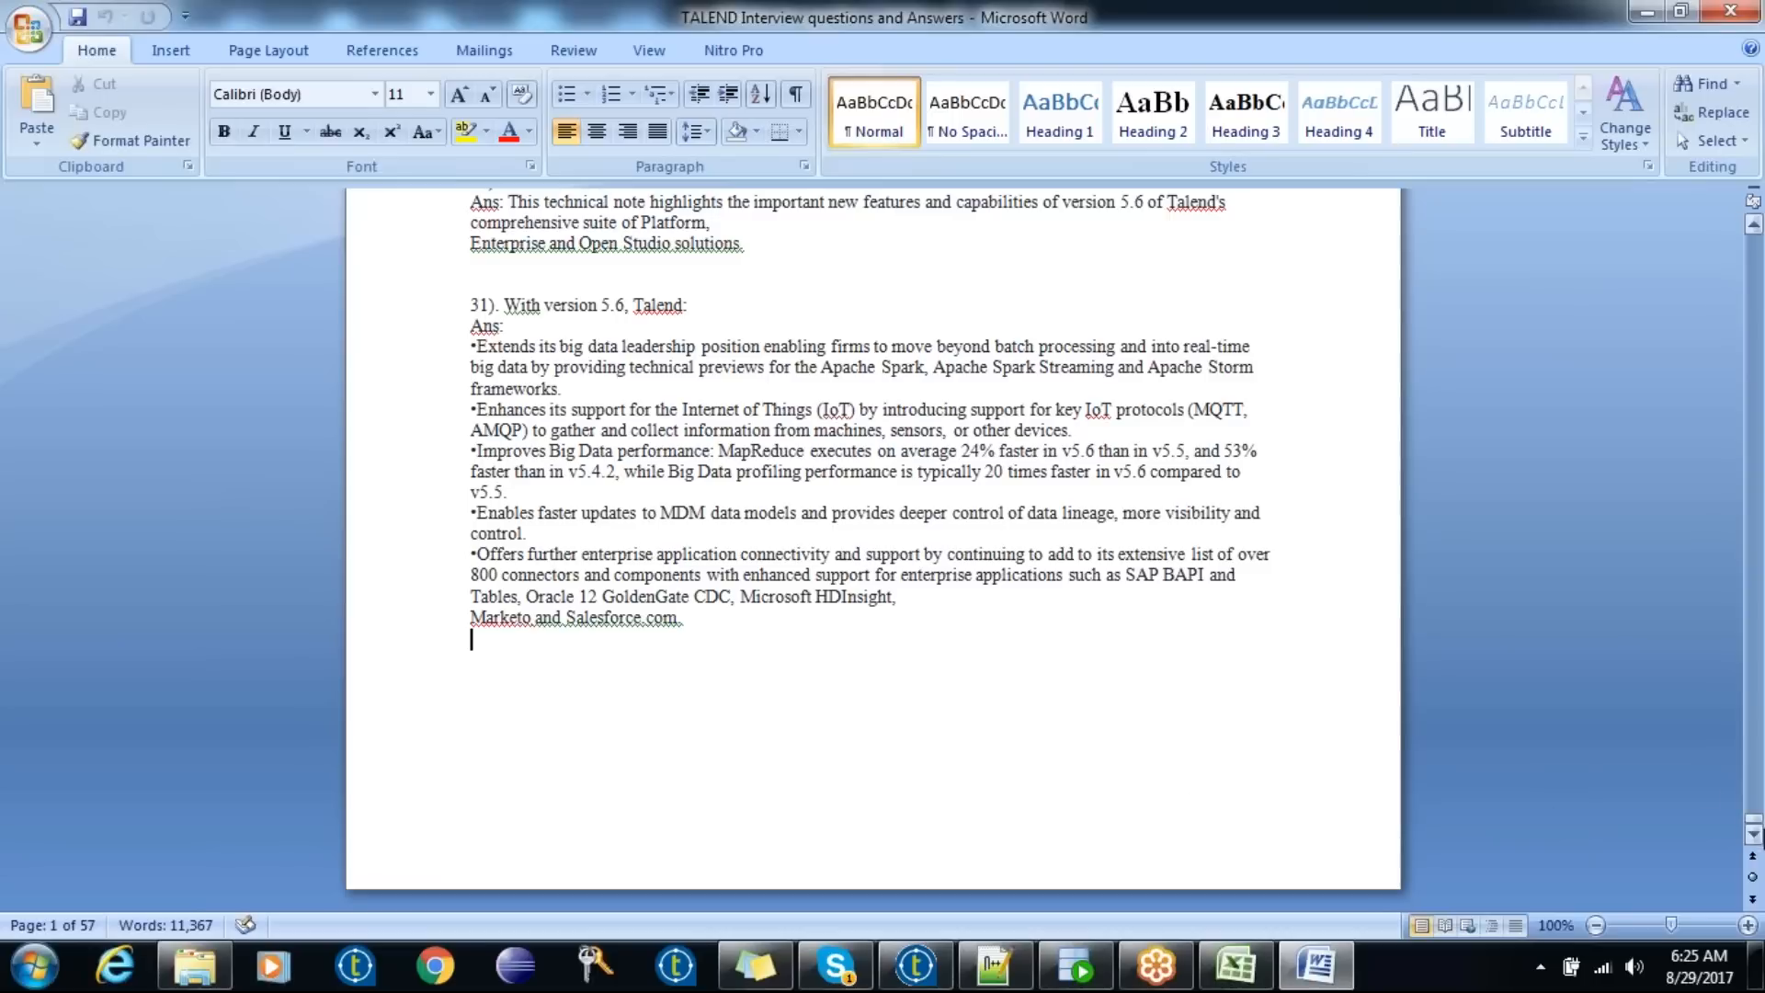
pyautogui.moveTo(1756, 832); pyautogui.dragTo(1734, 270)
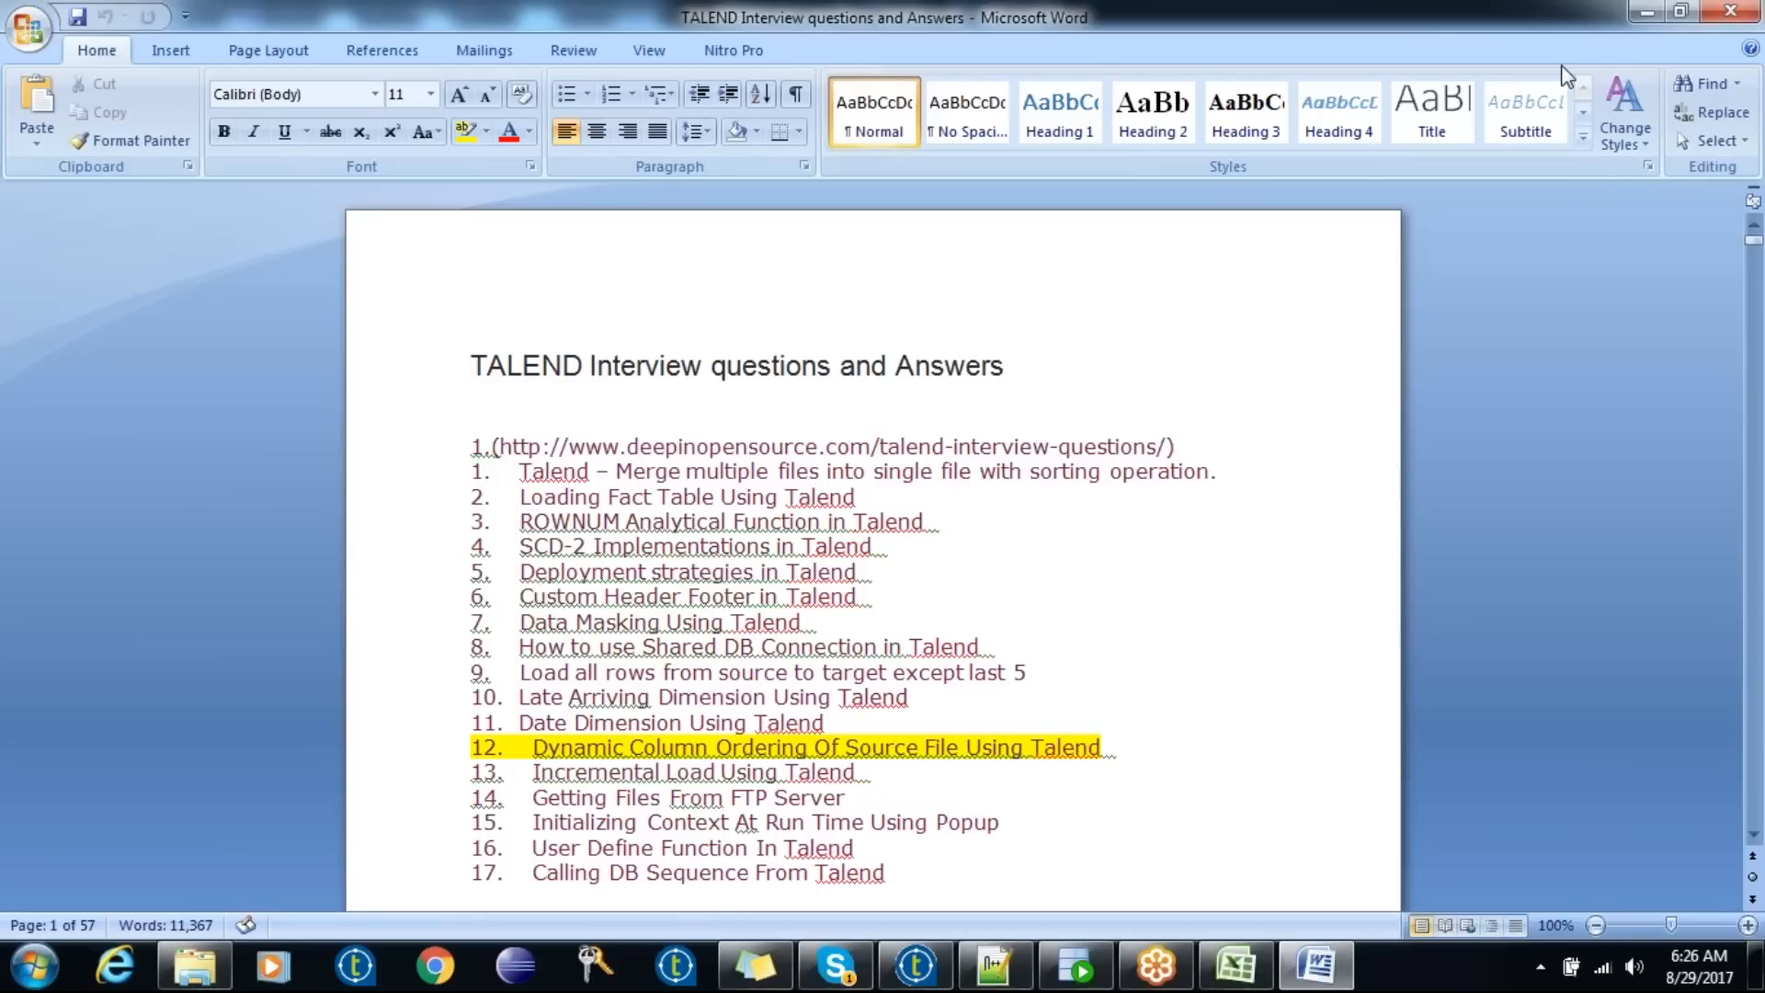
pyautogui.click(1740, 11)
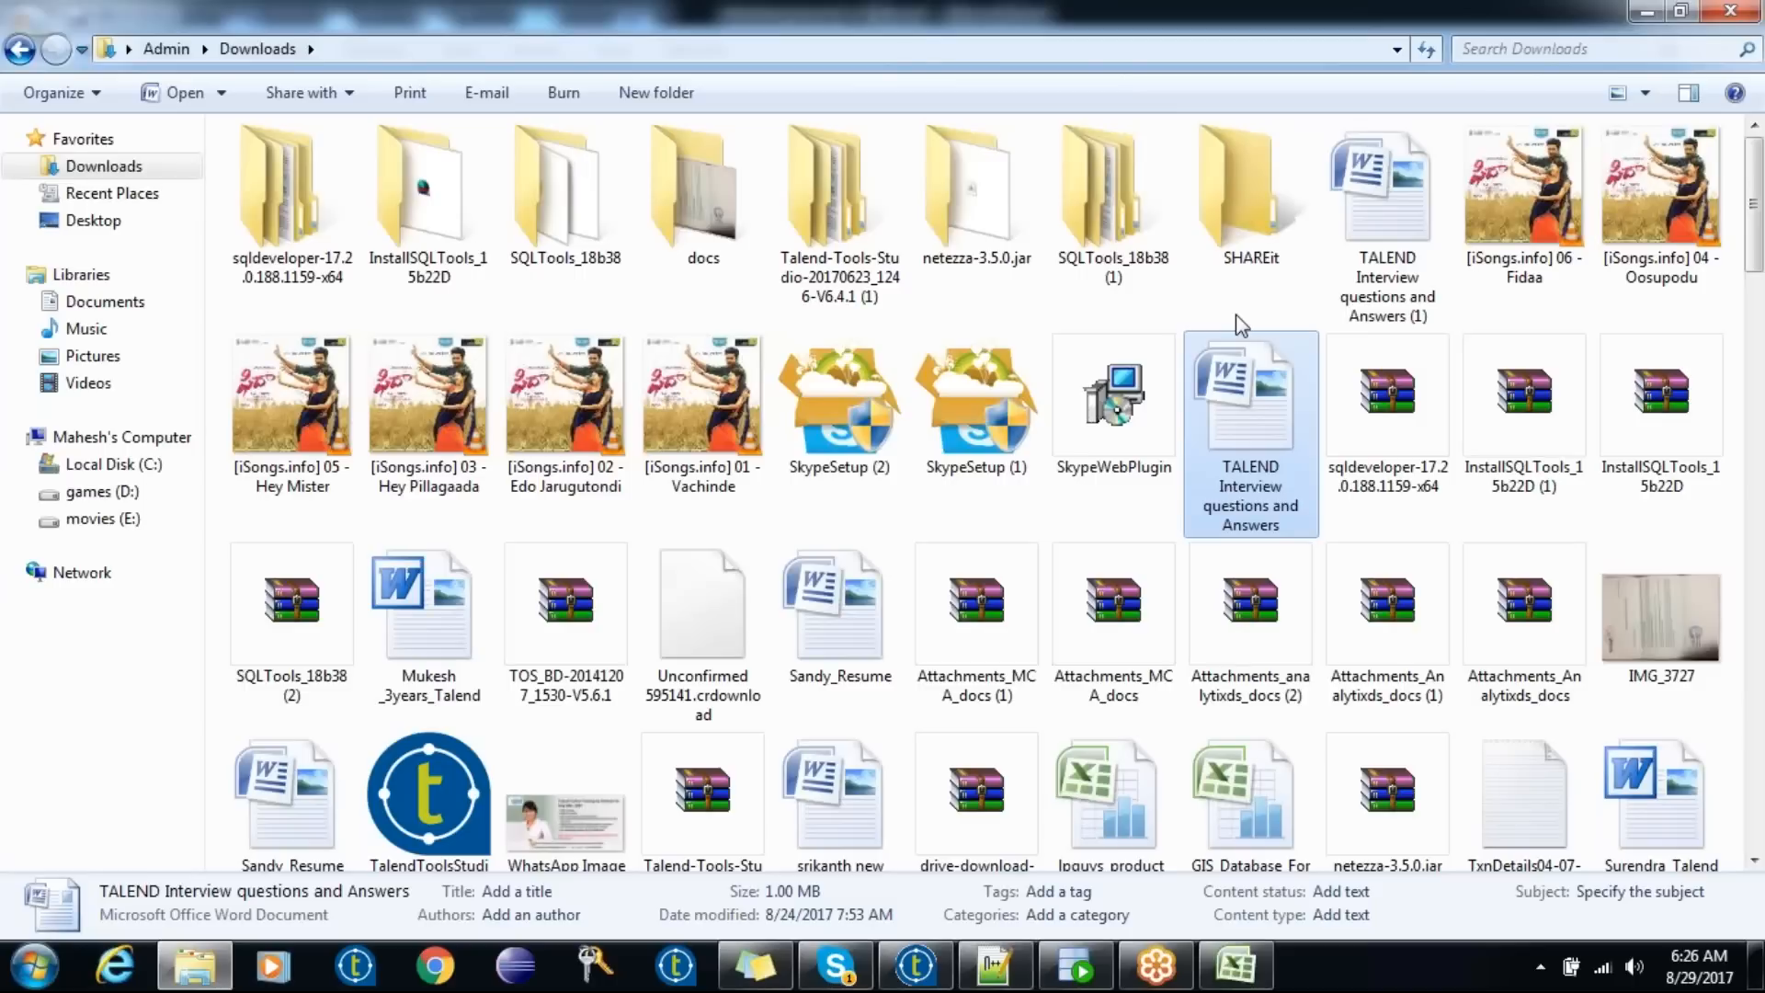
# - Close the Downloads window, switch to Talend, and restore its window down from full screen
pyautogui.click(1728, 11)
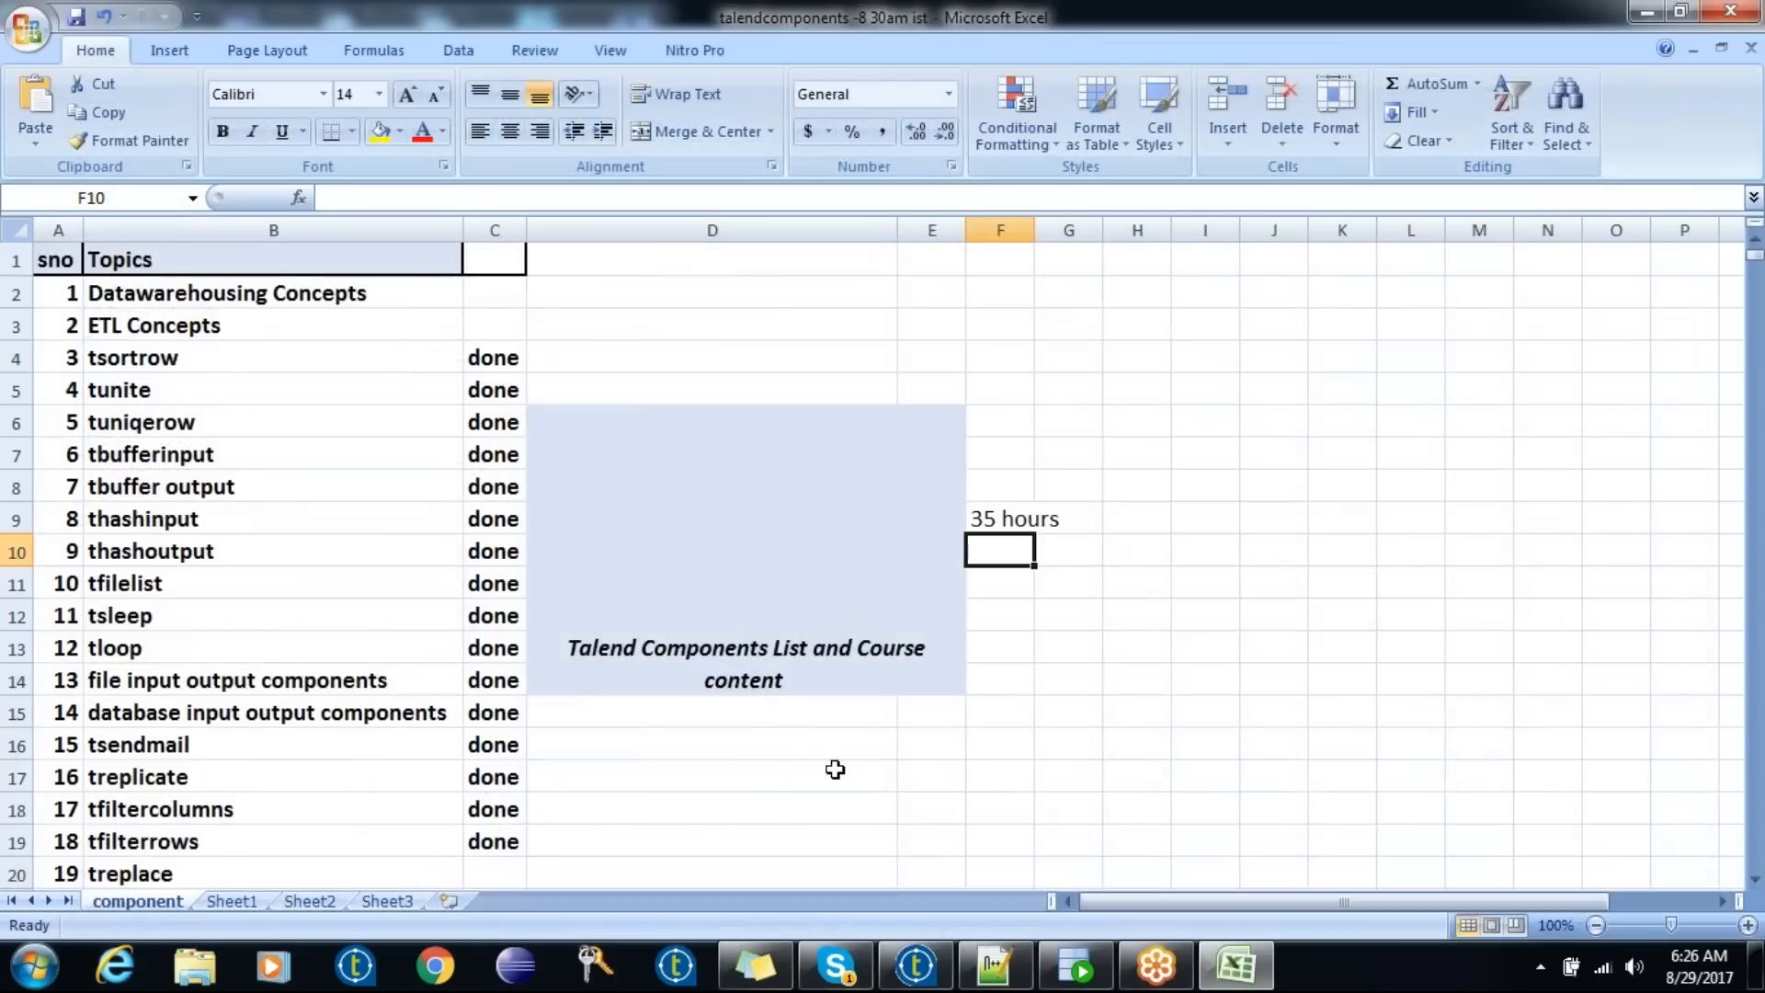
pyautogui.click(917, 967)
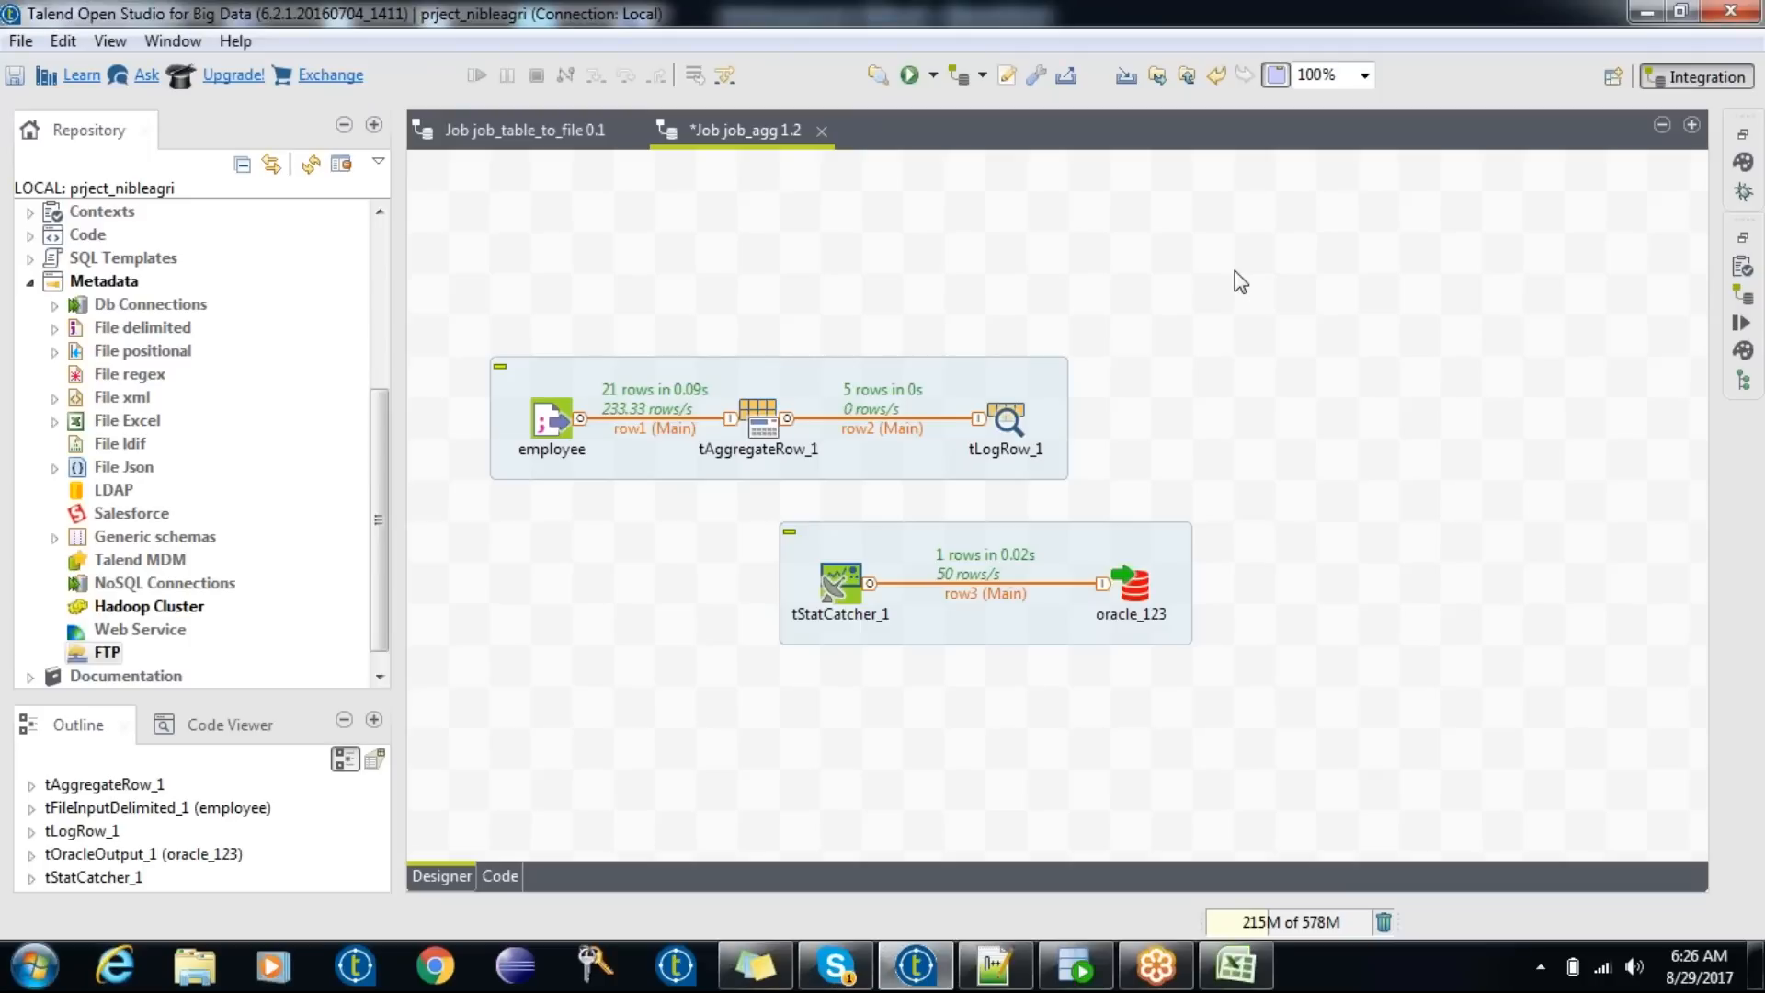
pyautogui.click(1655, 11)
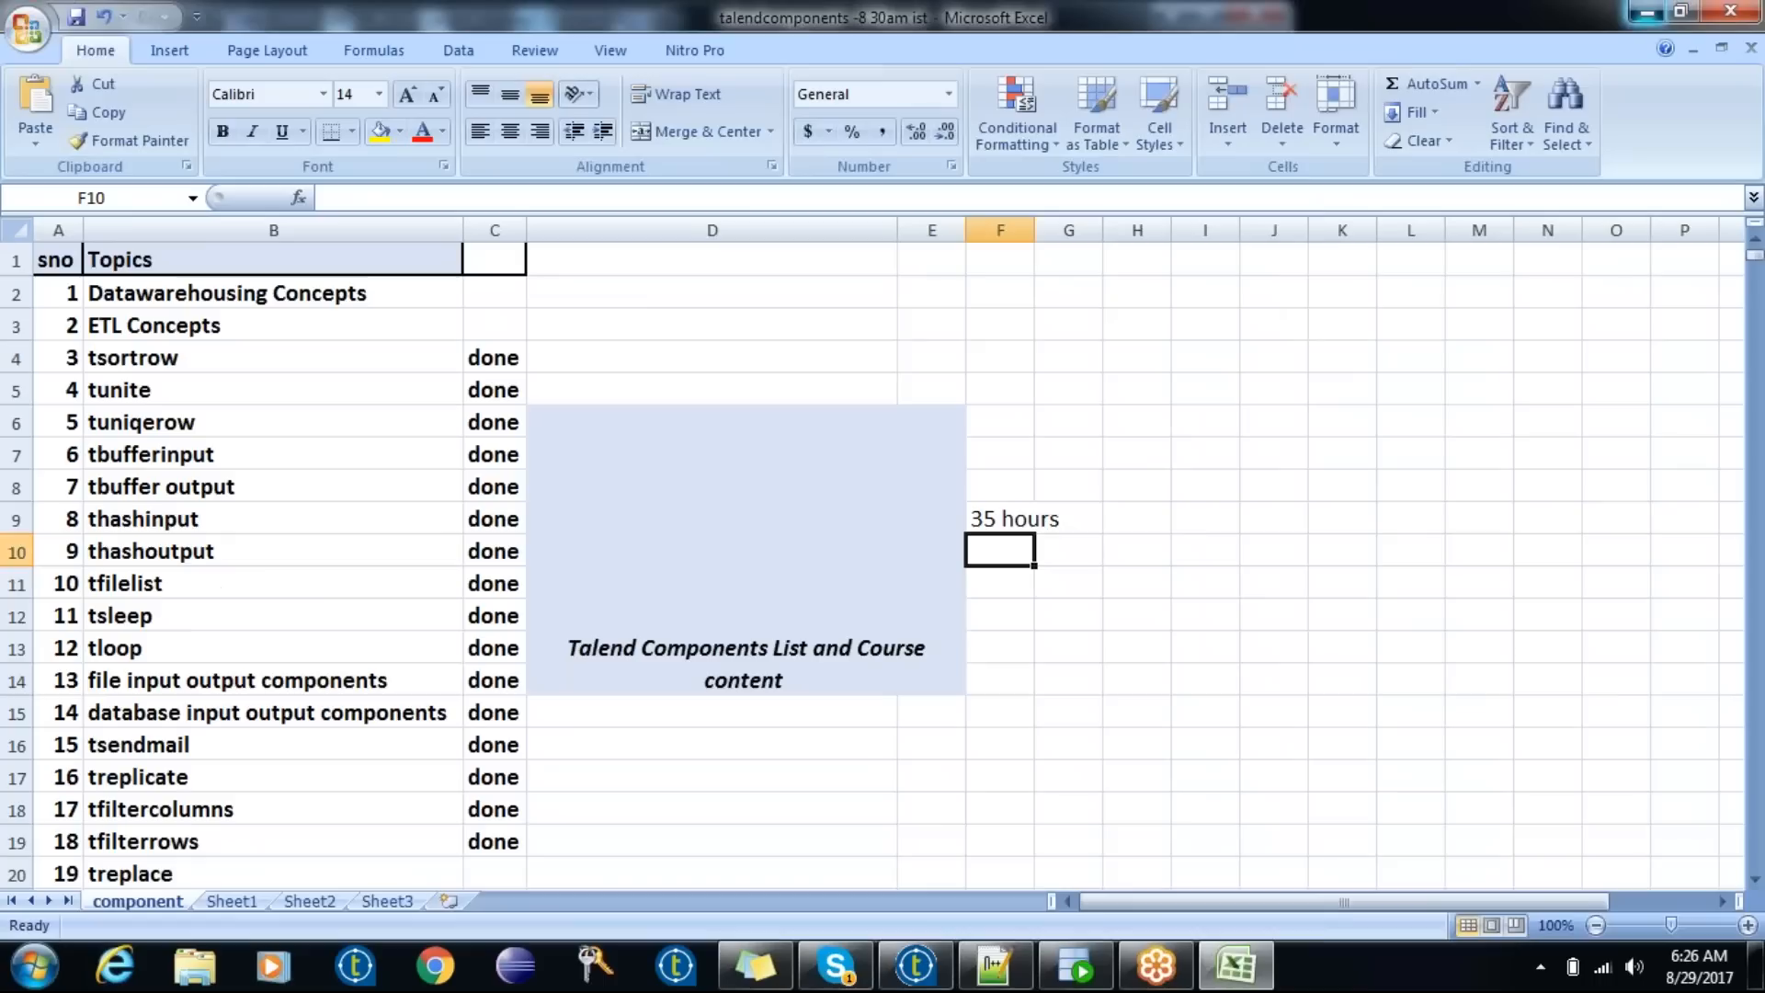
# - Minimize Talend and open the desktop's usecases file in a maximized Notepad
pyautogui.click(1170, 15)
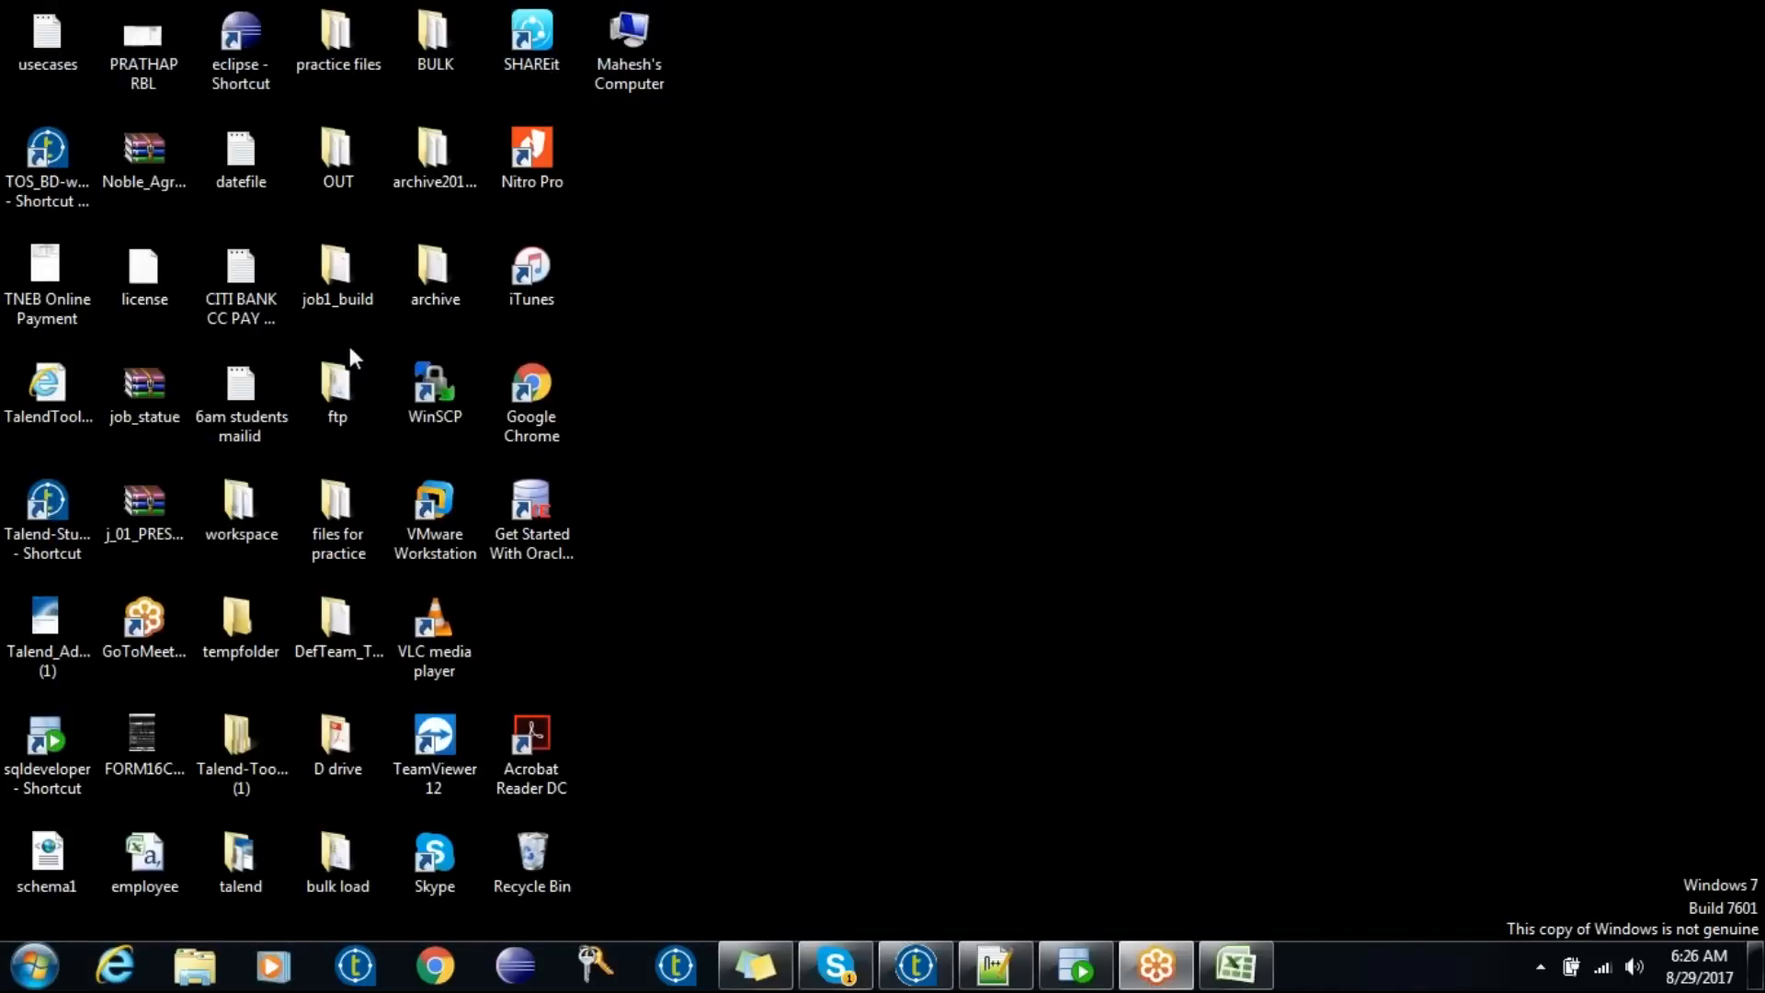
pyautogui.click(239, 283)
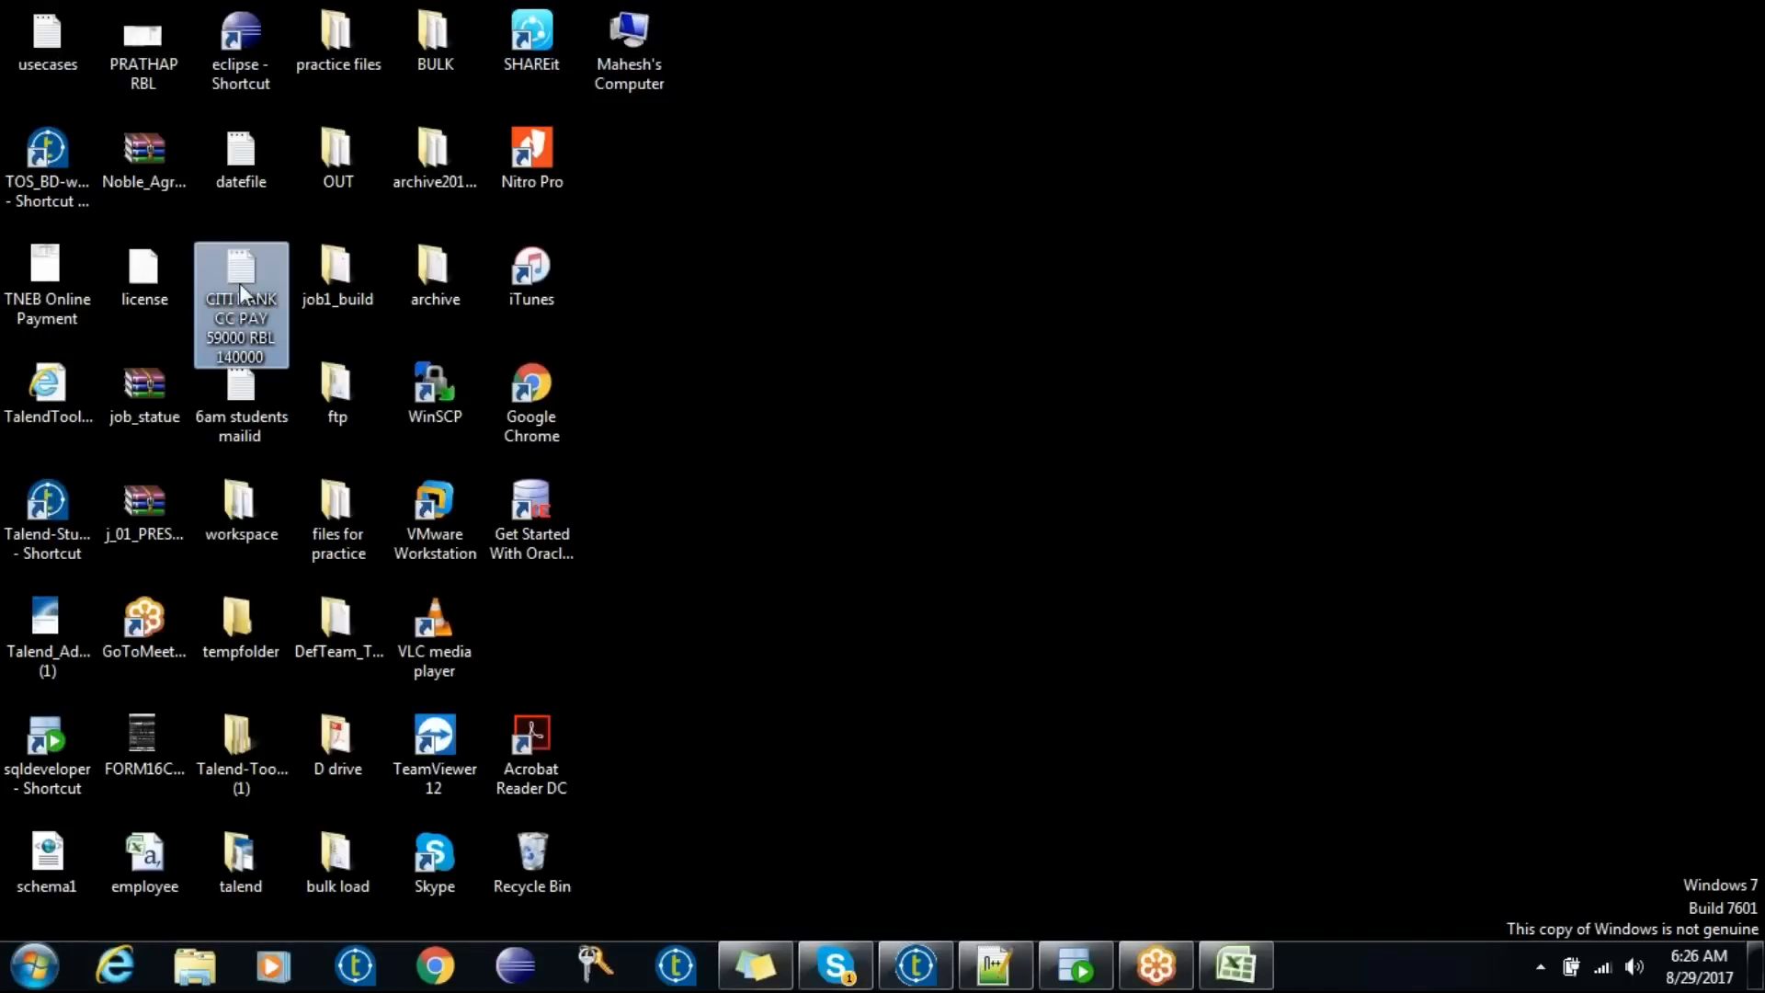
pyautogui.press('u')
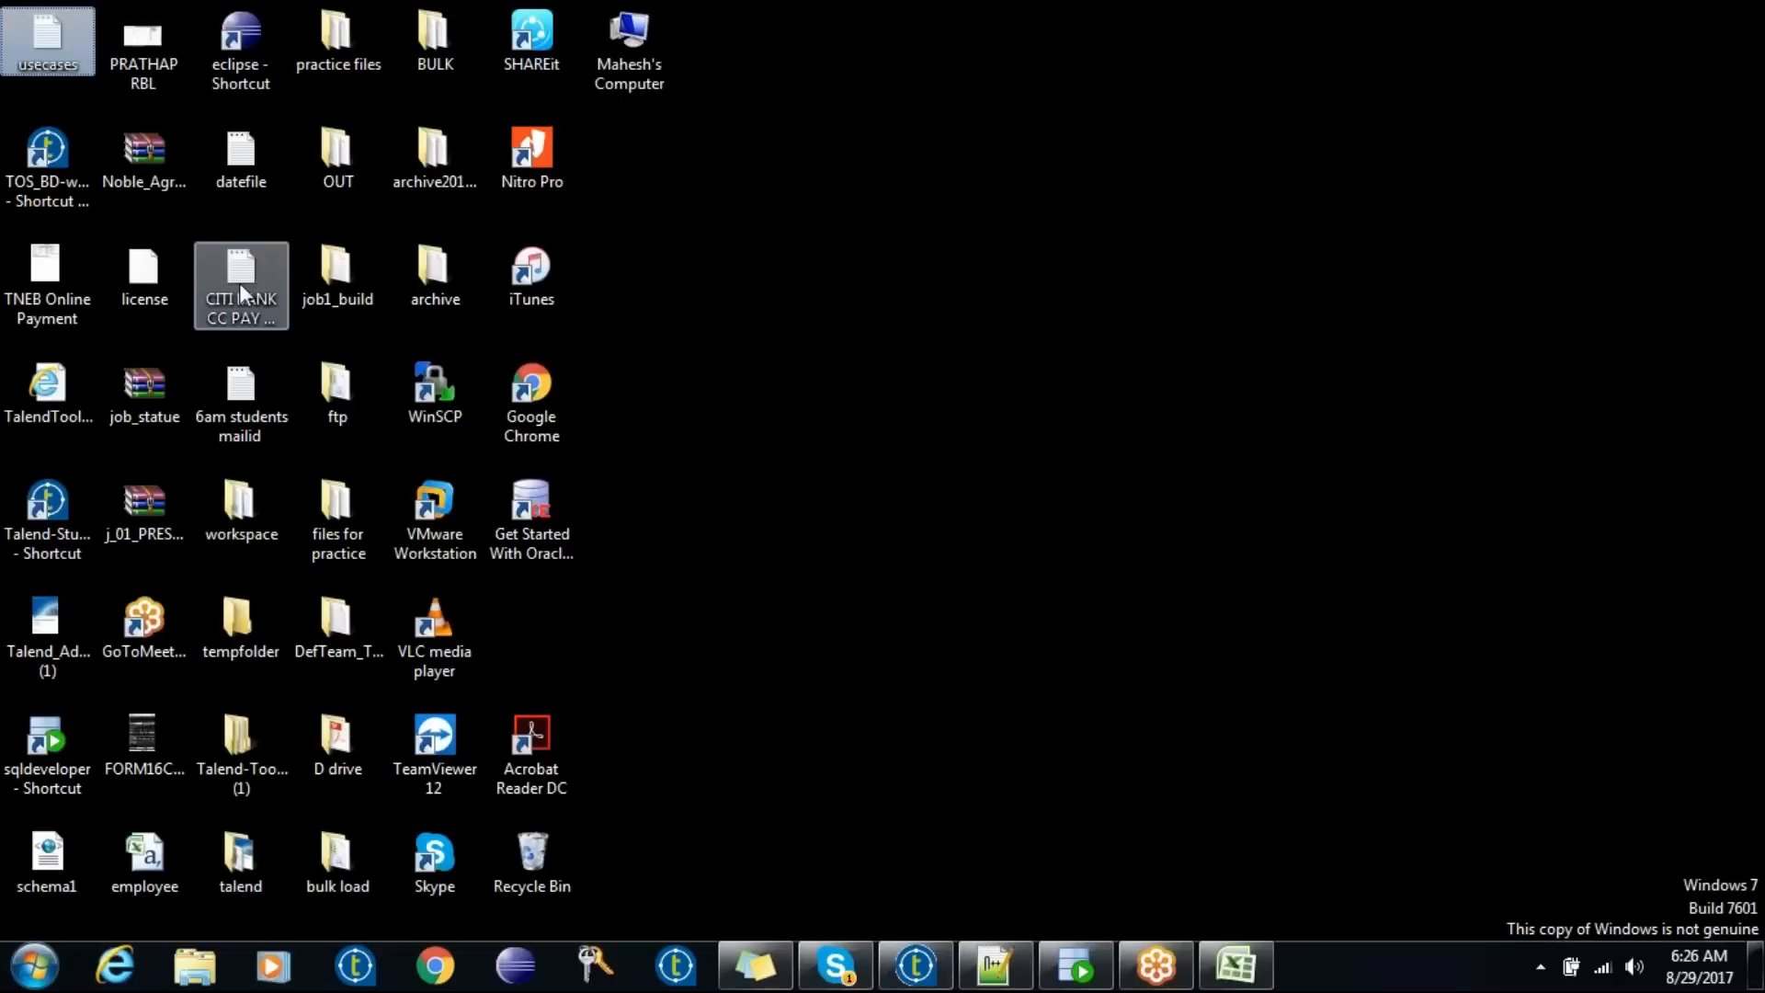
pyautogui.doubleClick(43, 42)
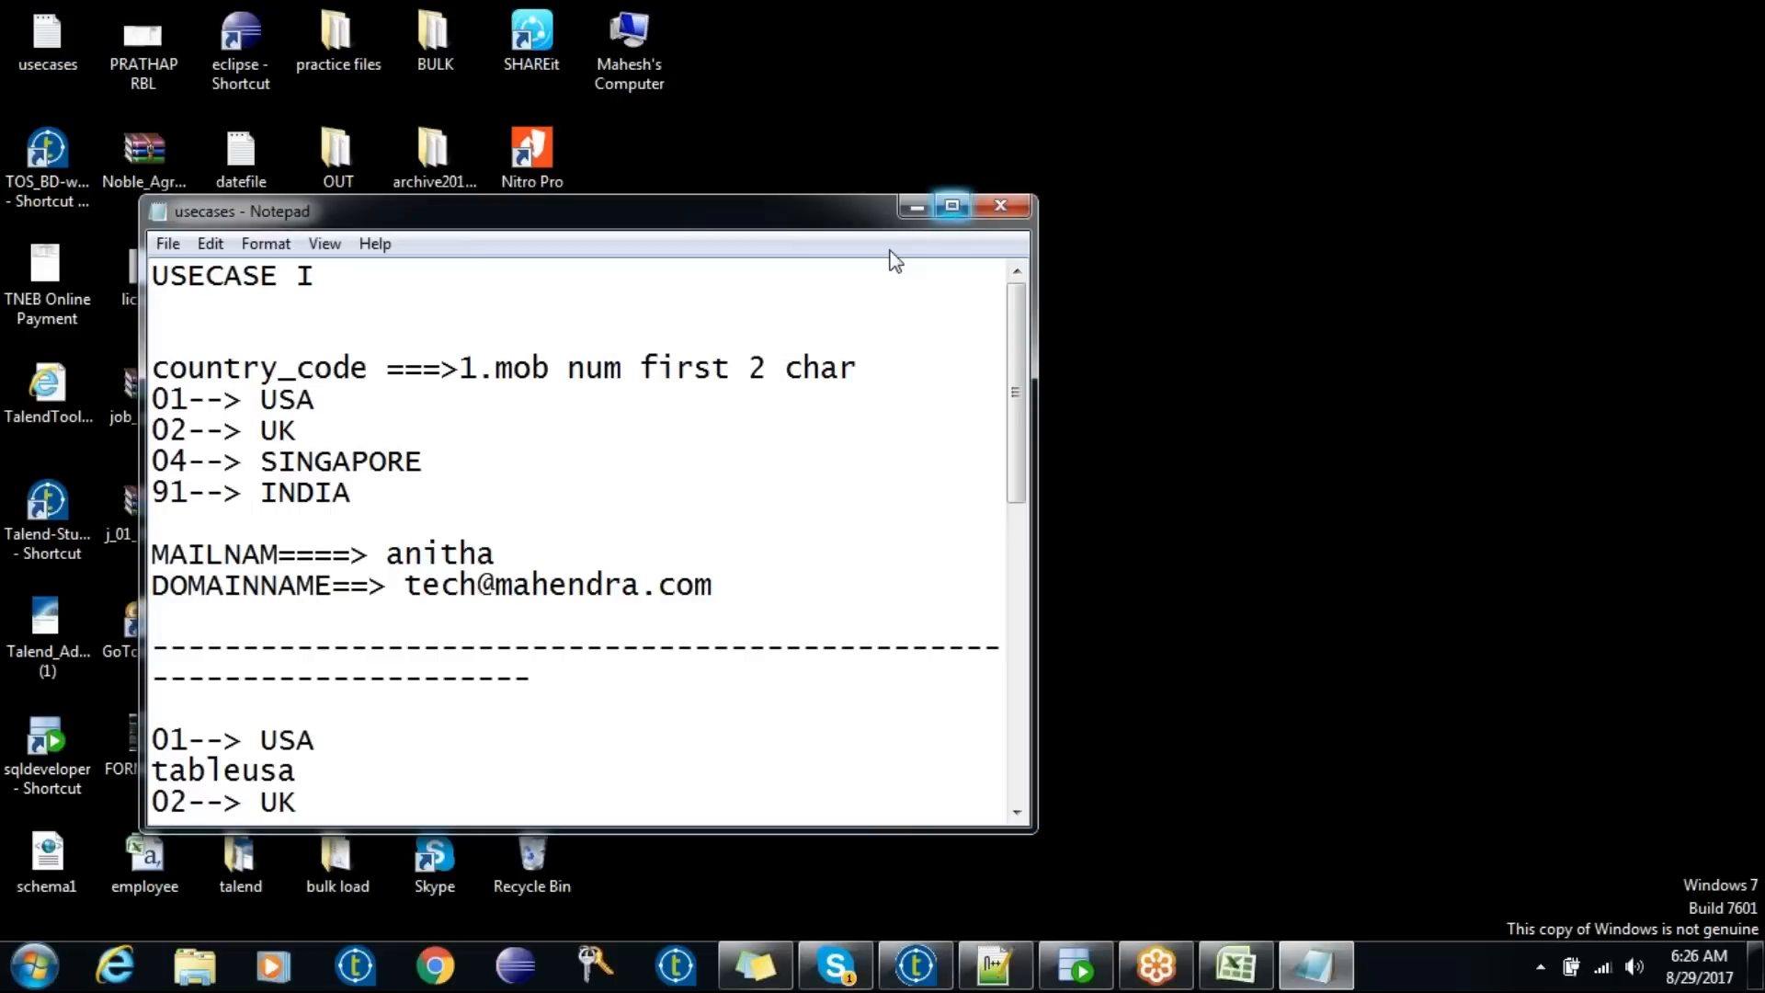
pyautogui.click(952, 208)
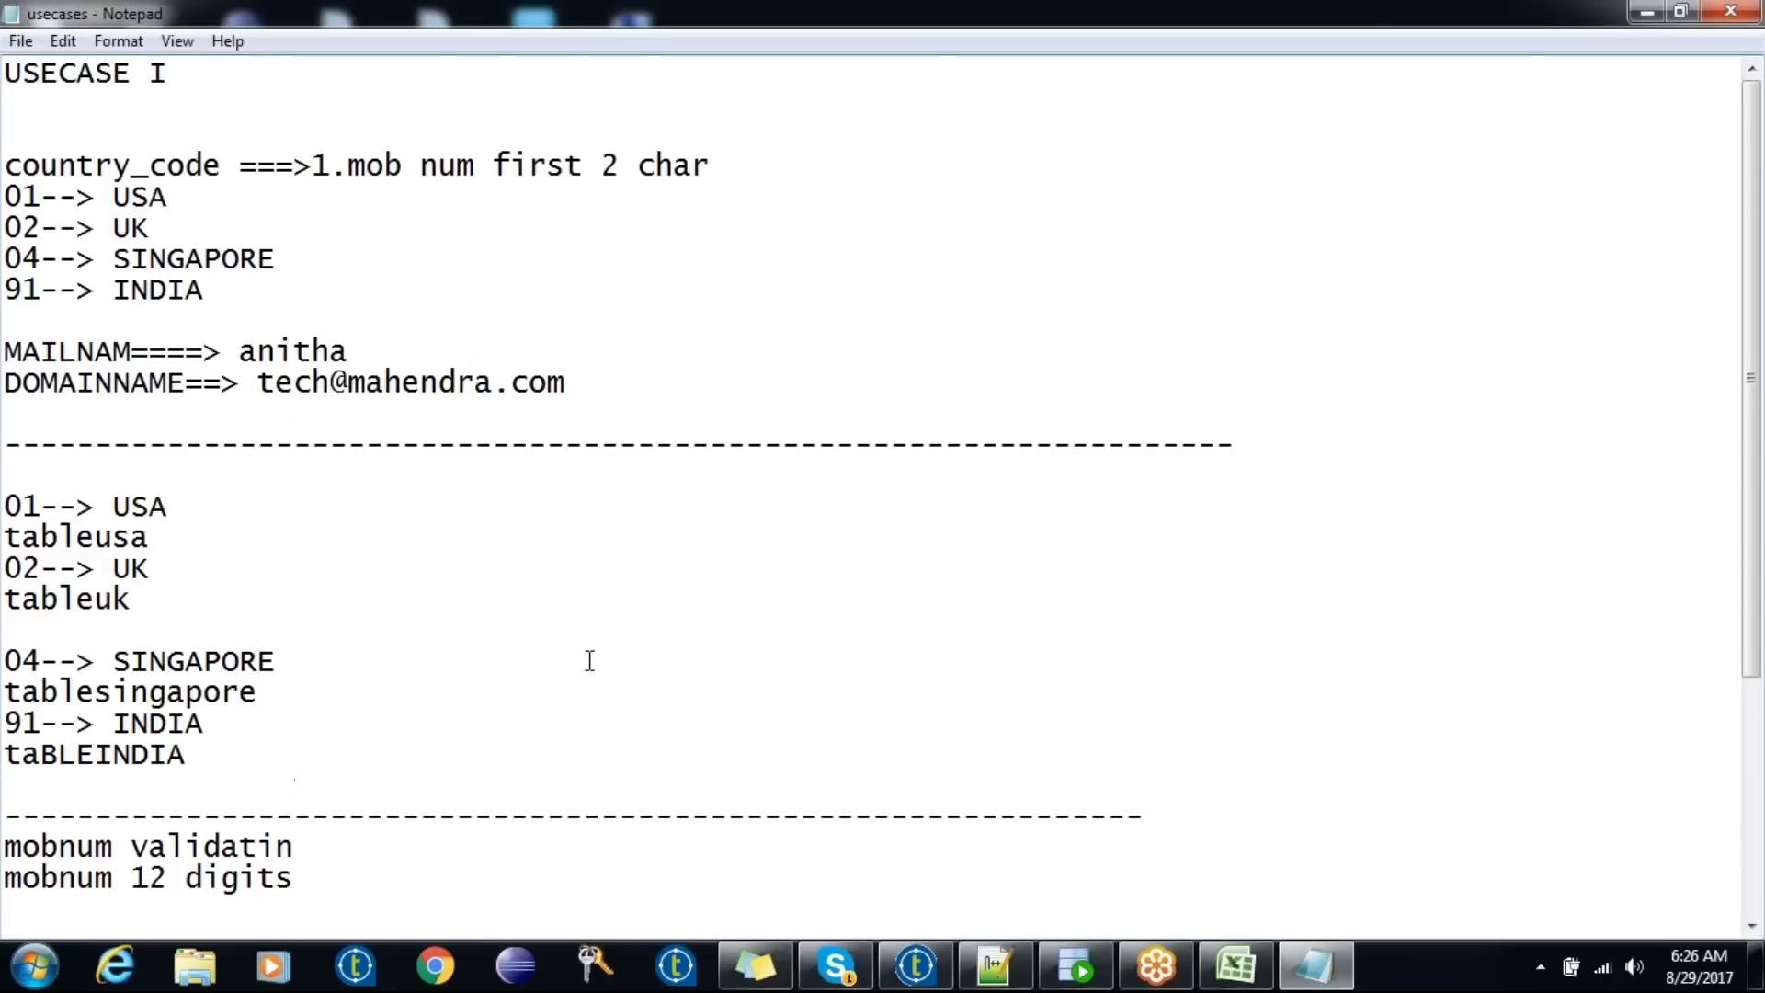
# - Scroll through the usecases notes and close Notepad
pyautogui.moveTo(1752, 313); pyautogui.dragTo(1761, 550)
pyautogui.moveTo(1762, 644); pyautogui.dragTo(1722, 343)
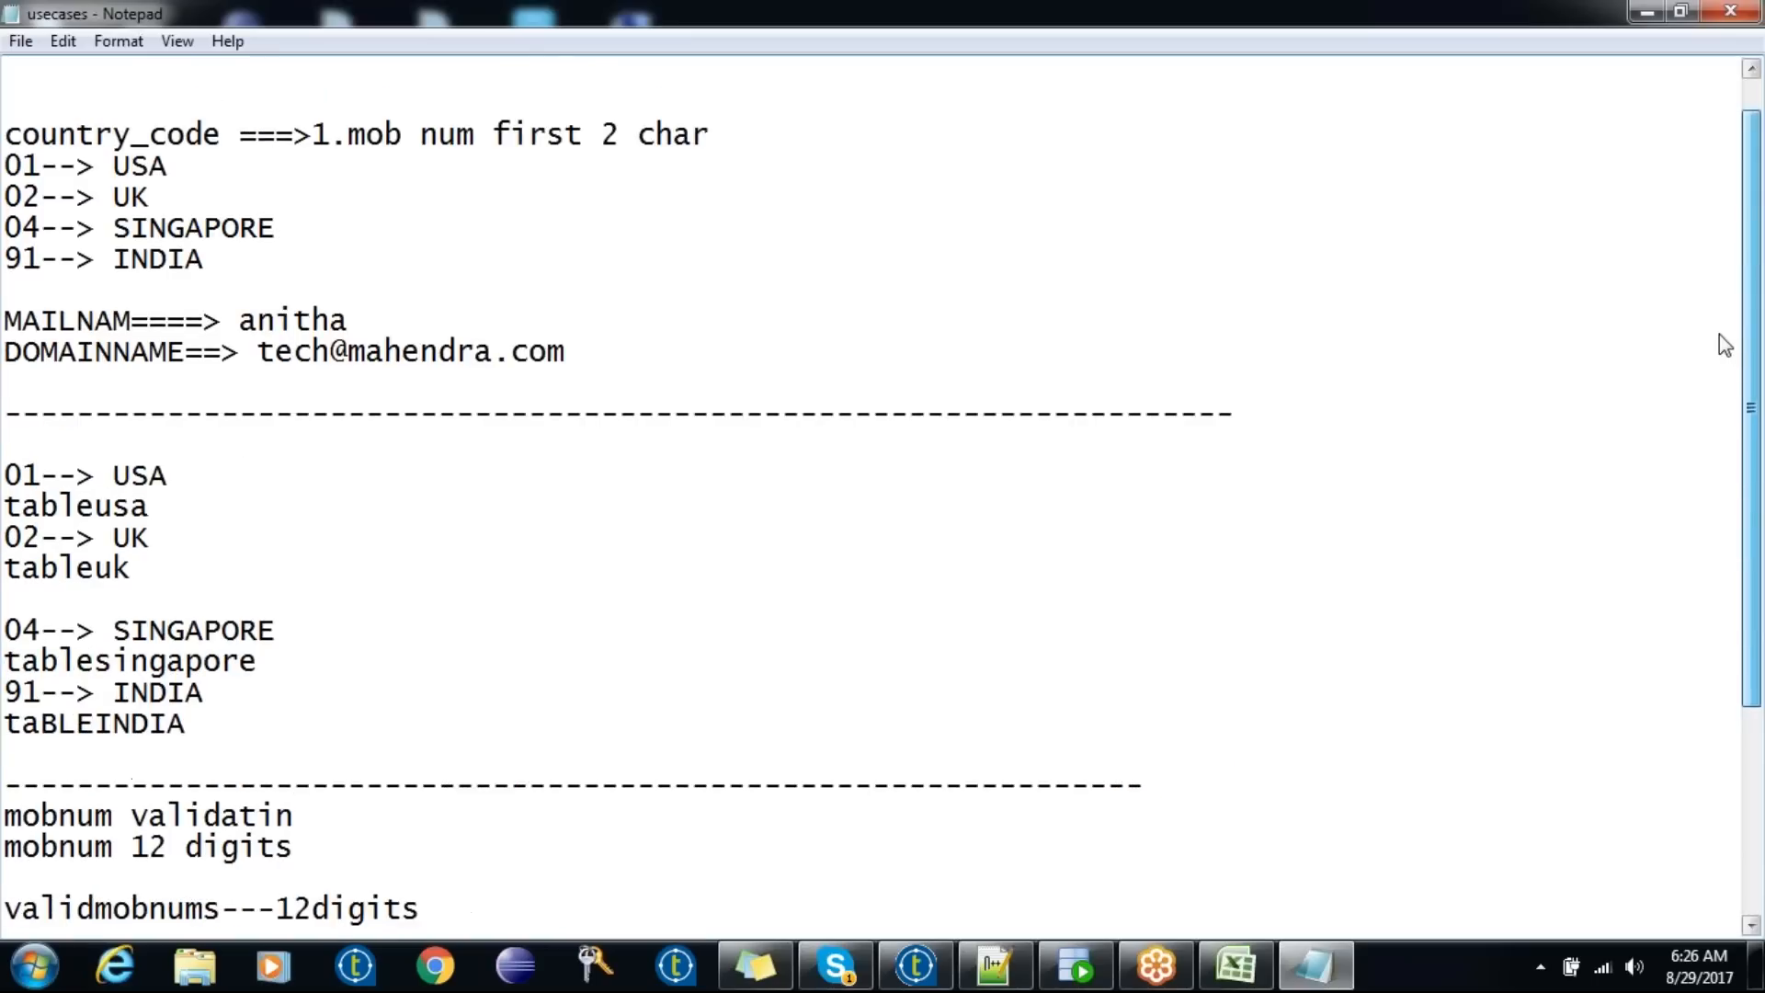
pyautogui.click(1730, 11)
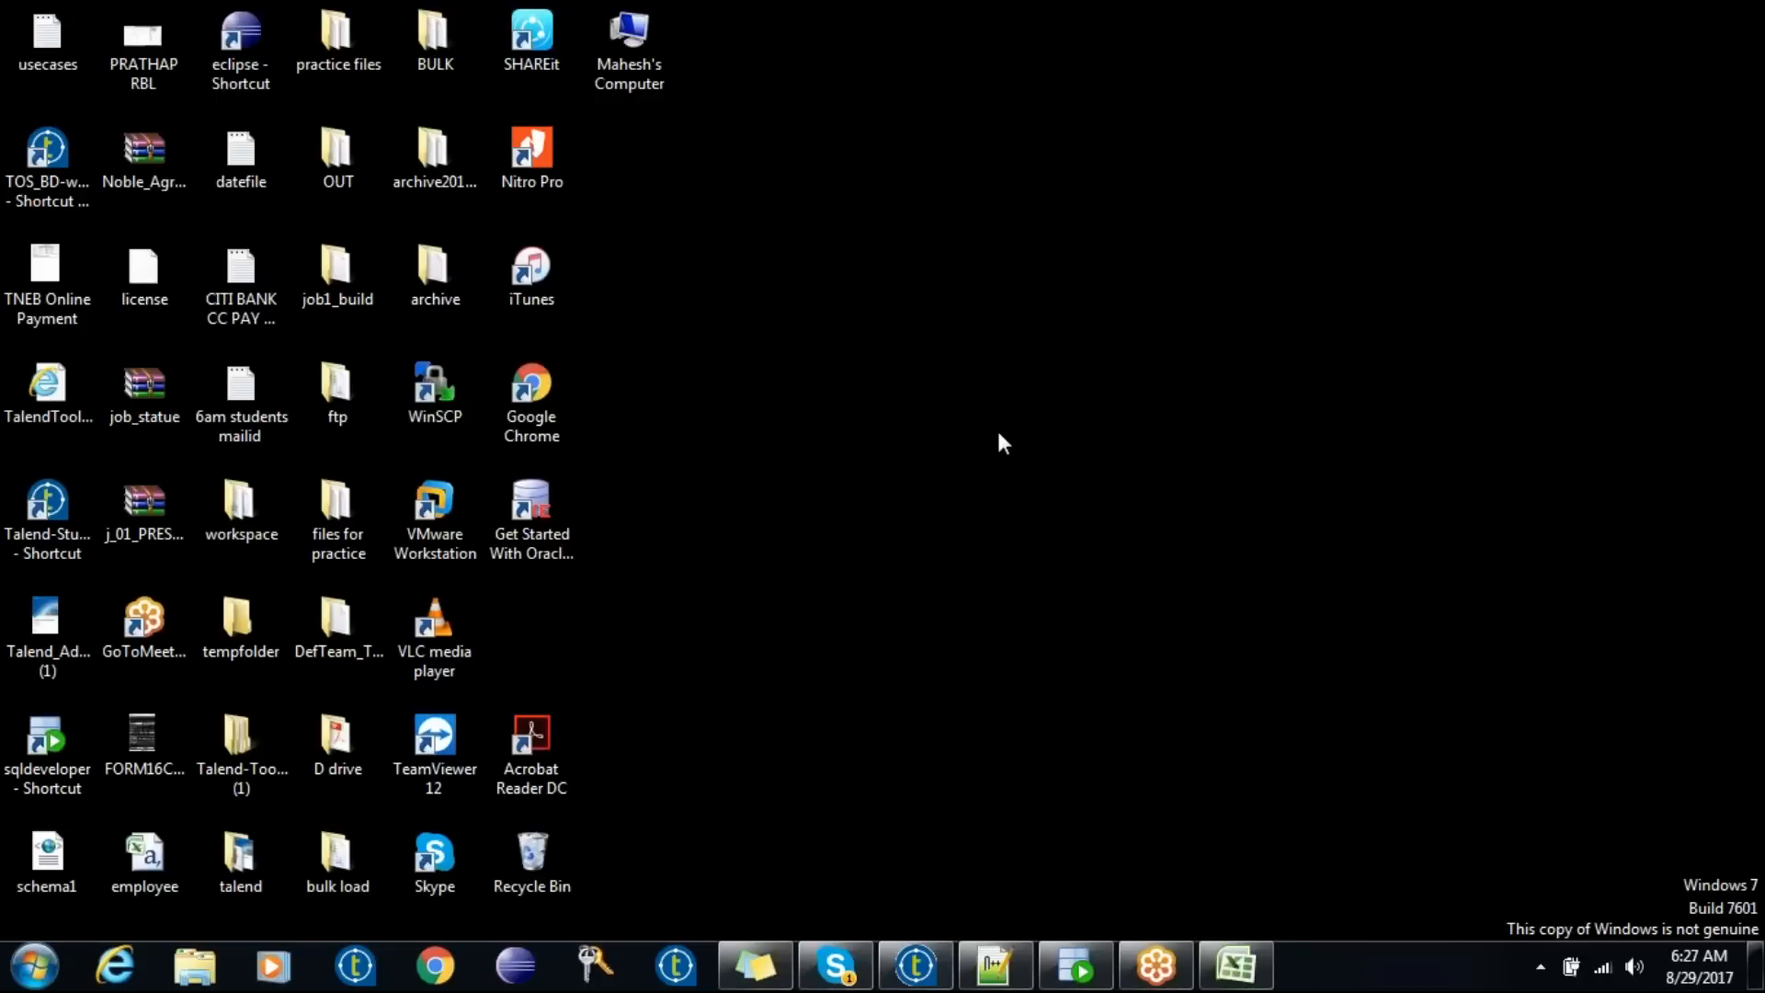
# - Browse the Desktop and Downloads folders in Explorer, then minimize it and return to Talend
pyautogui.click(195, 964)
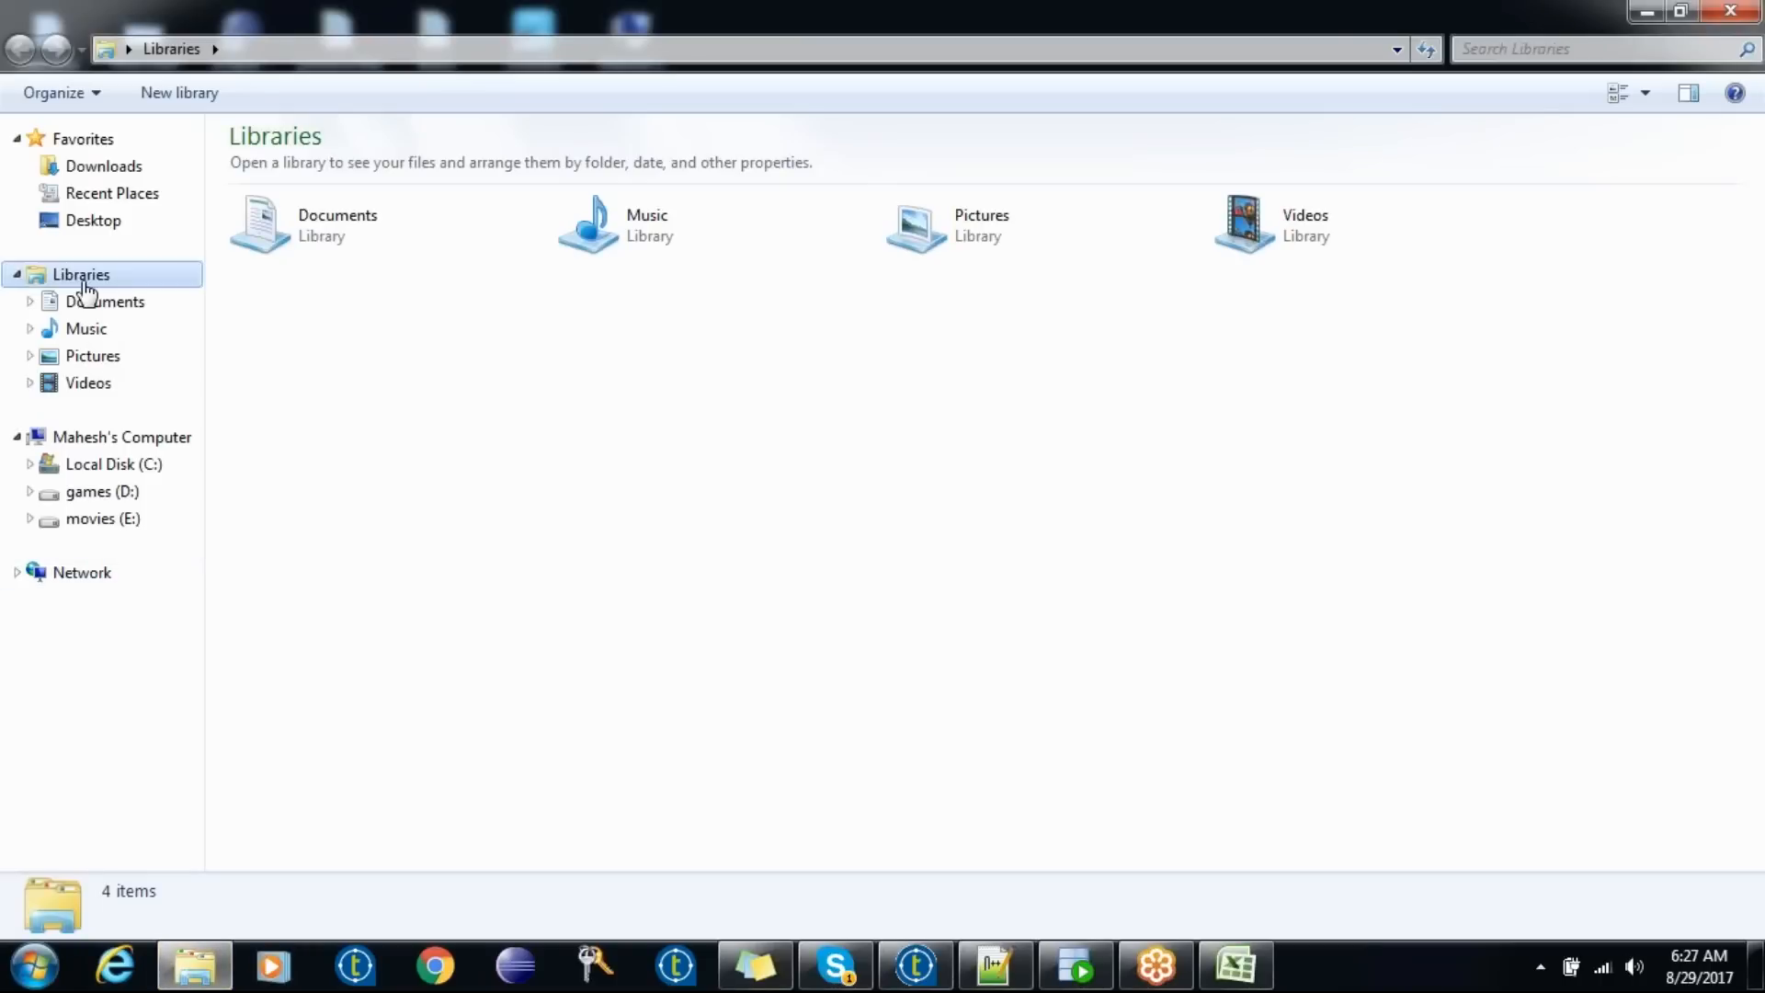
pyautogui.click(96, 238)
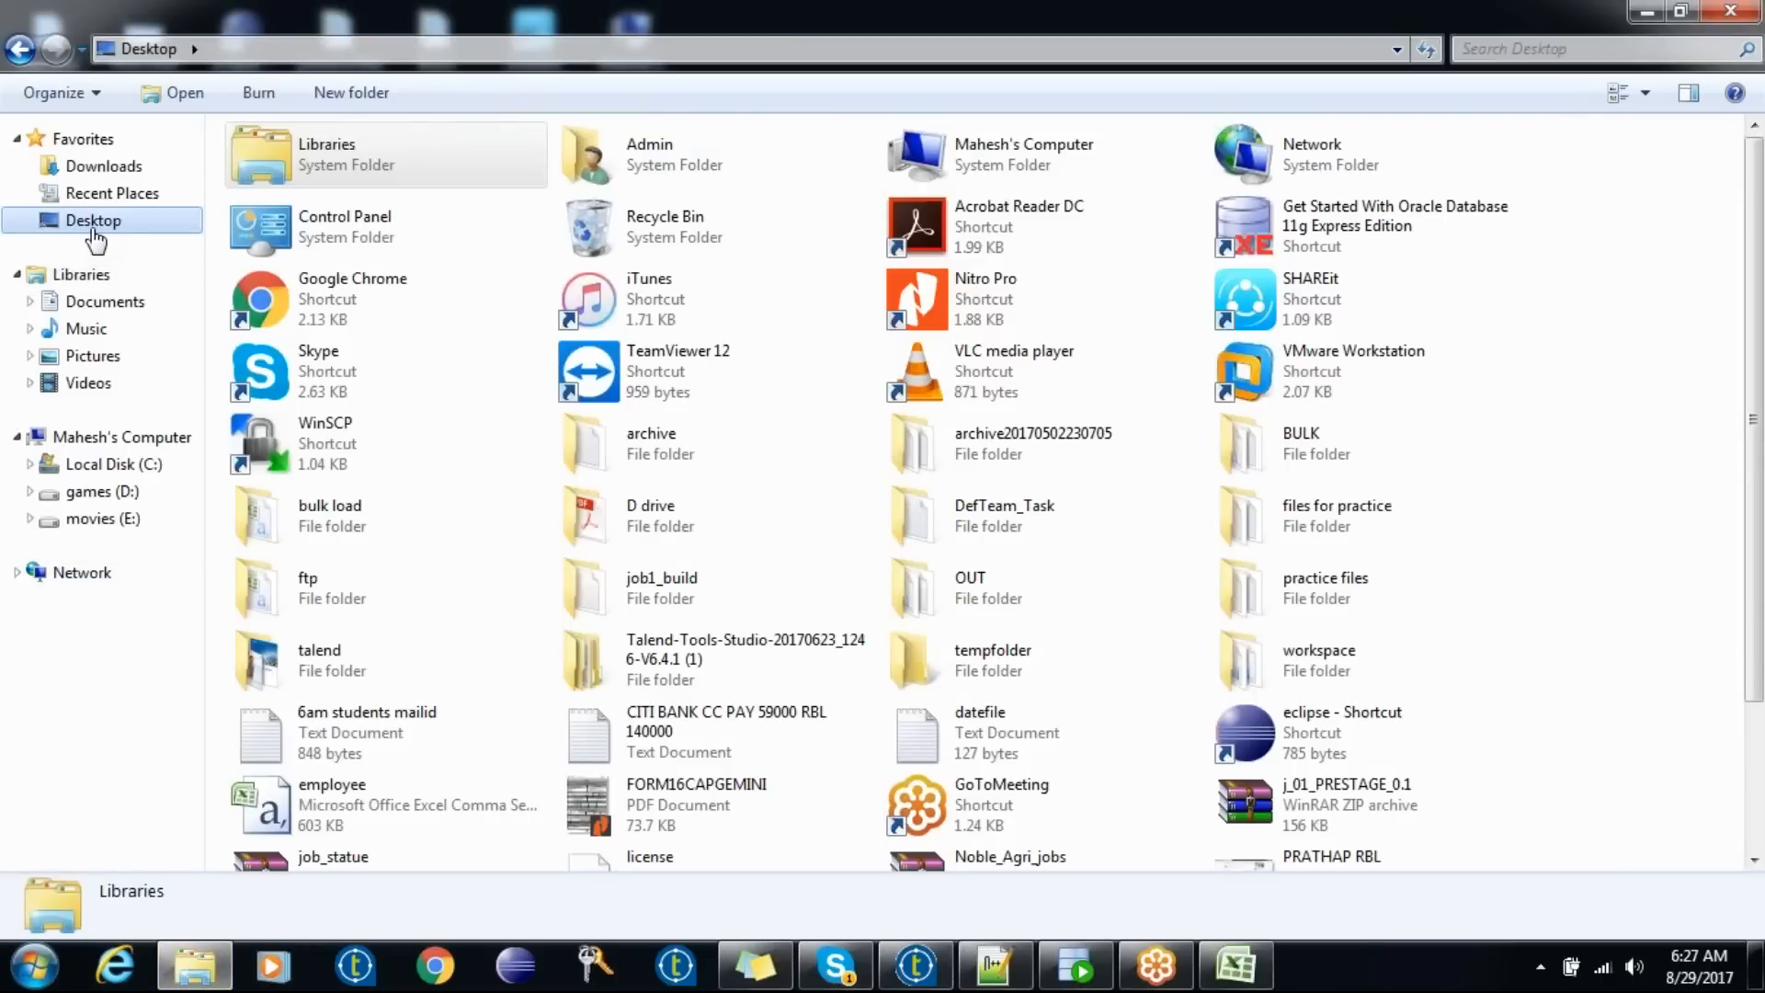
pyautogui.click(99, 171)
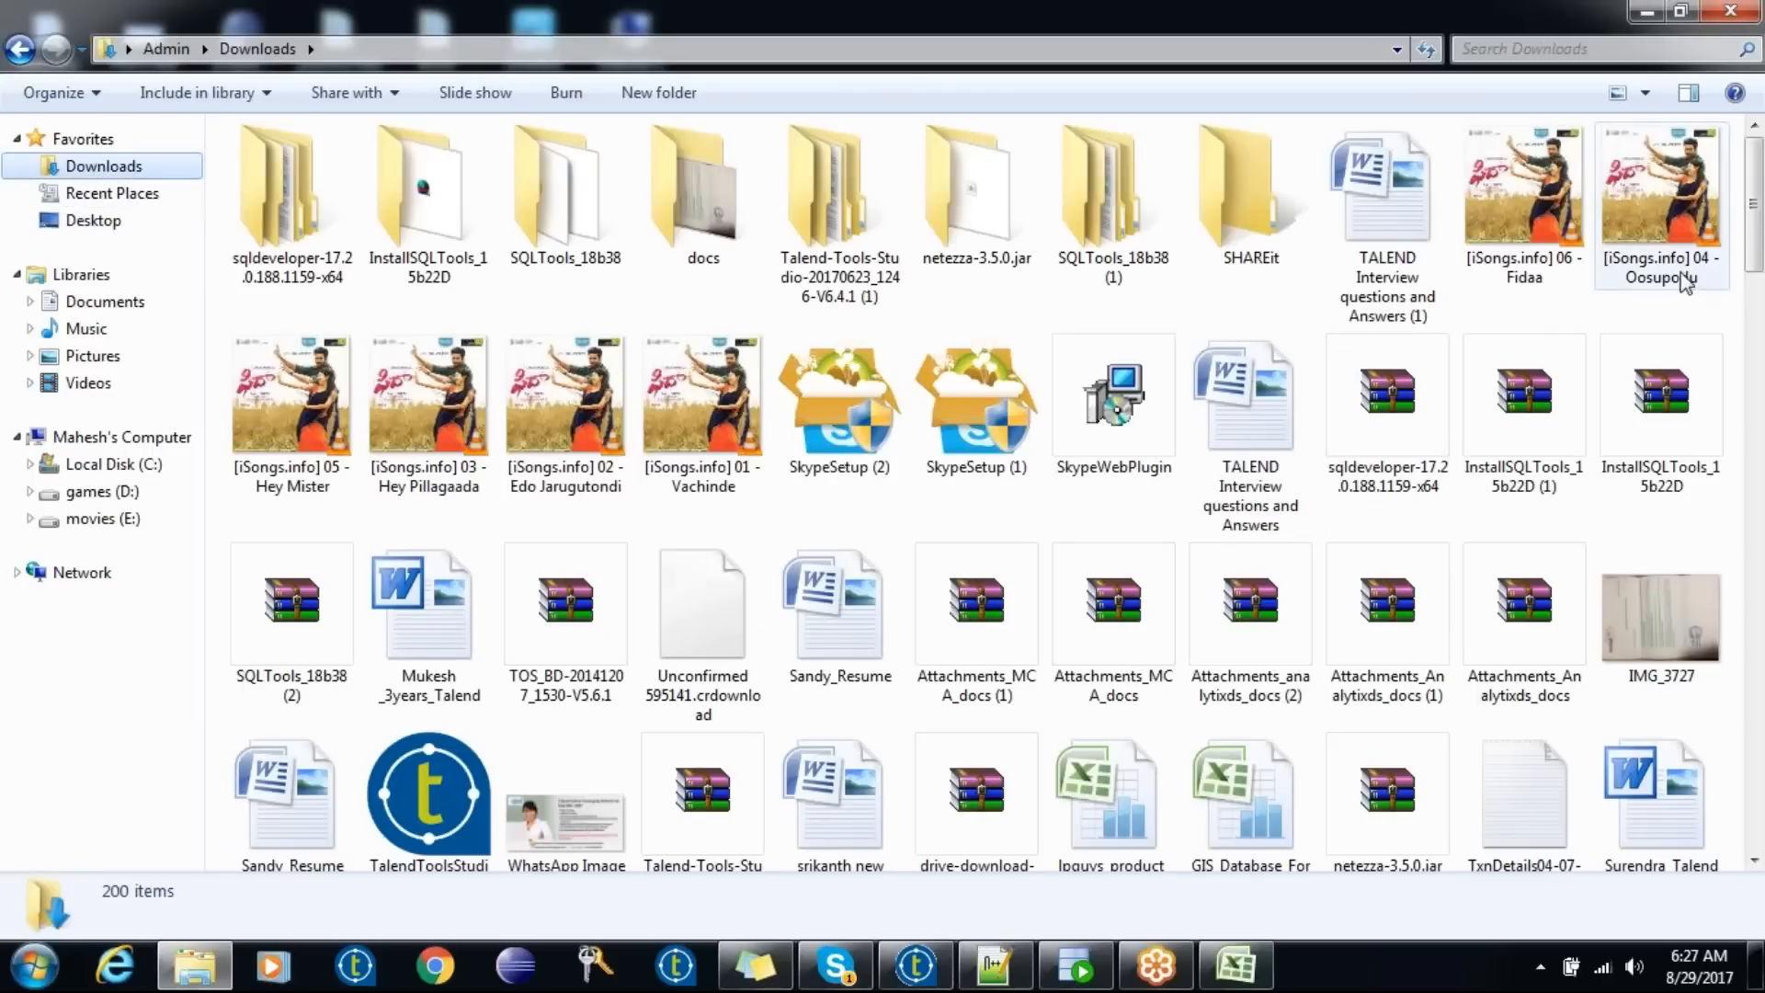
pyautogui.moveTo(1757, 225); pyautogui.dragTo(1757, 328)
pyautogui.moveTo(1763, 324); pyautogui.dragTo(1763, 504)
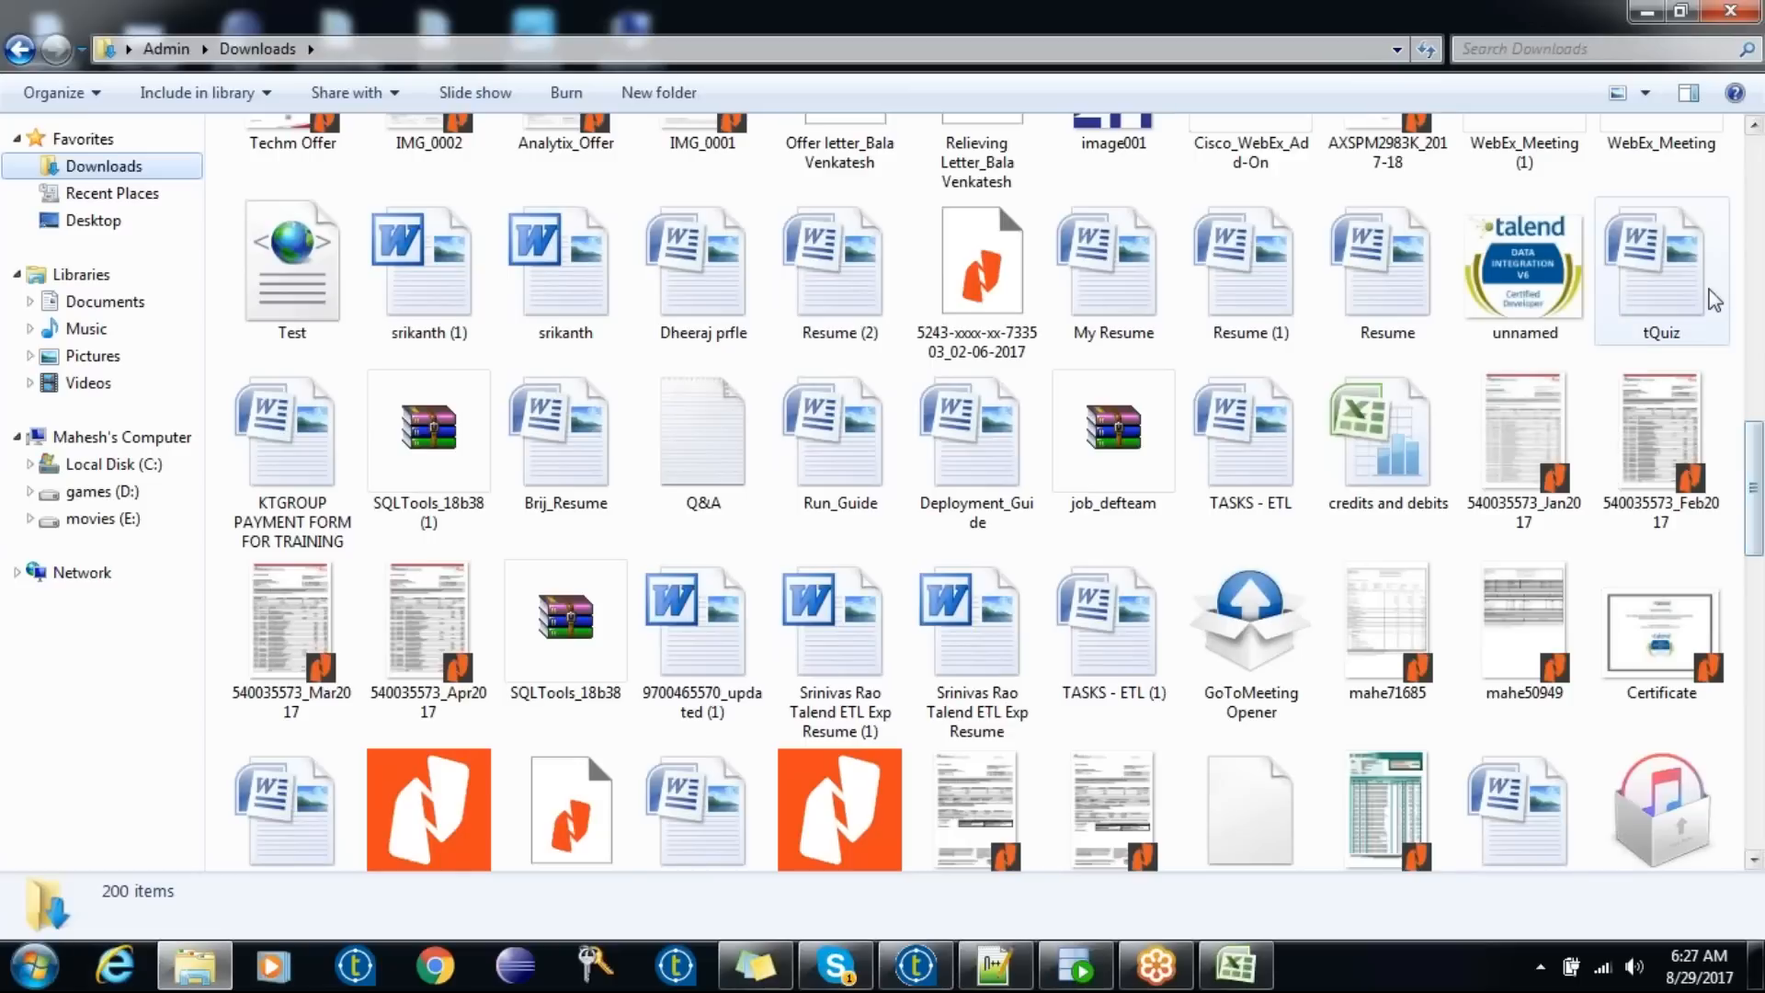
pyautogui.click(1646, 15)
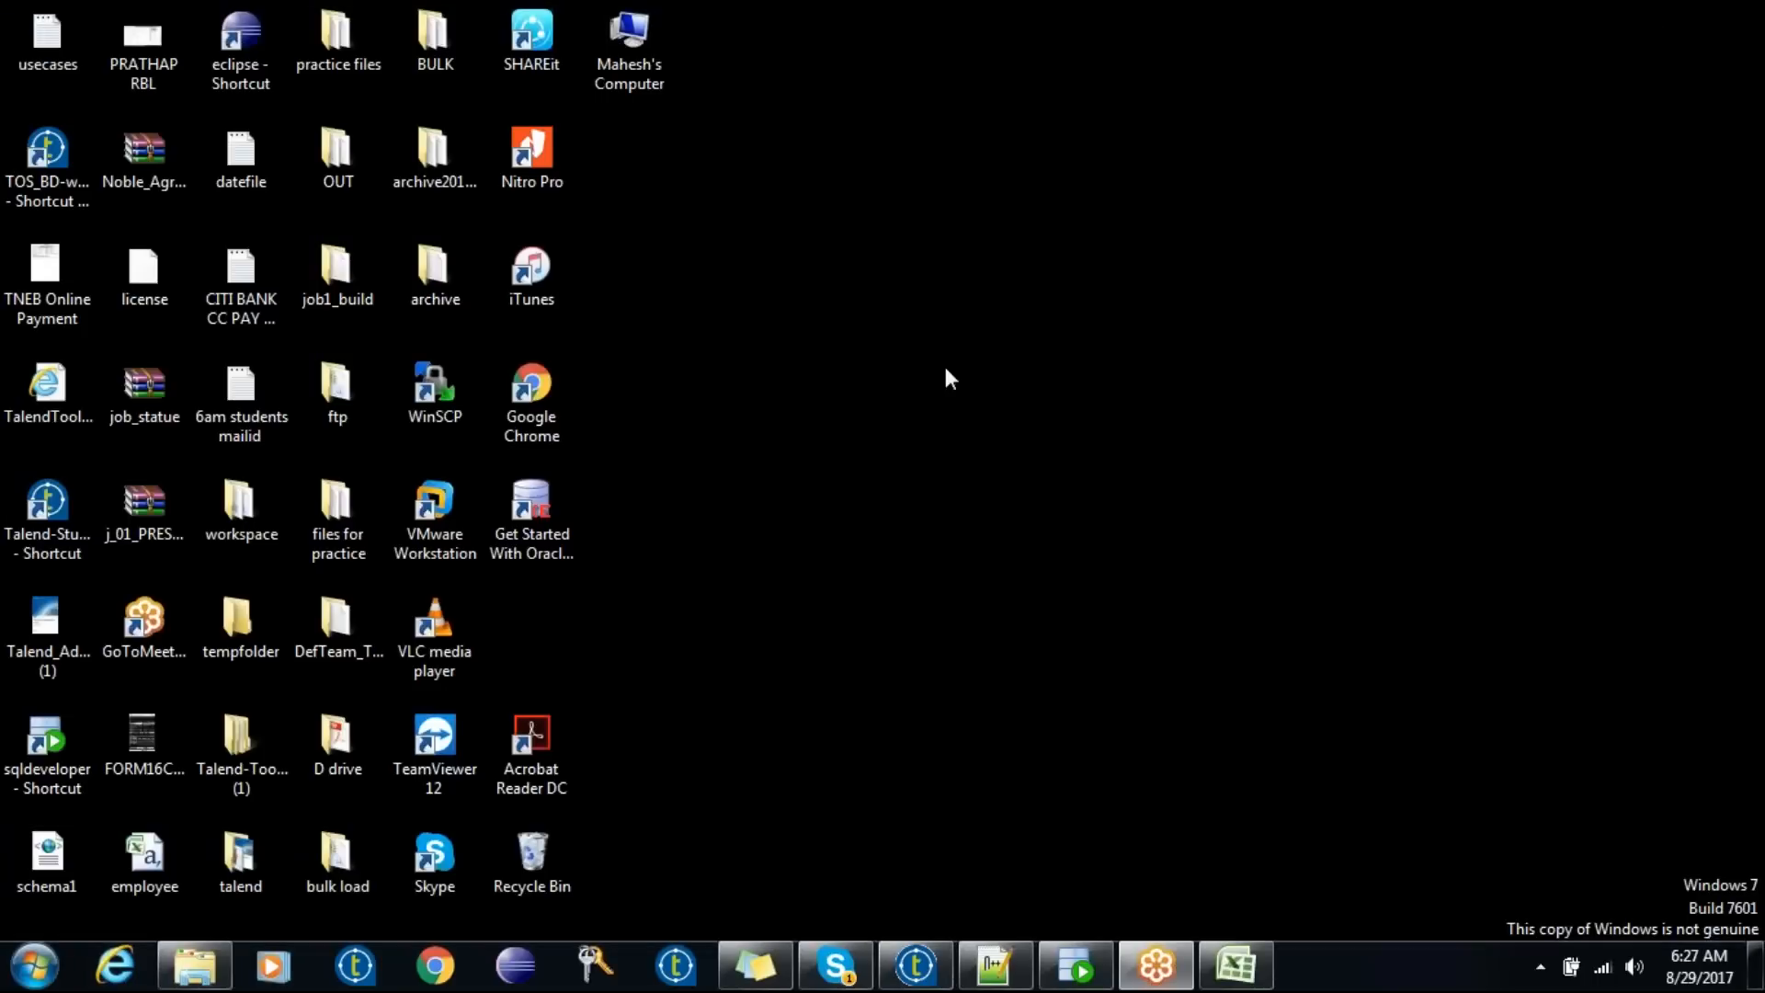
pyautogui.click(916, 971)
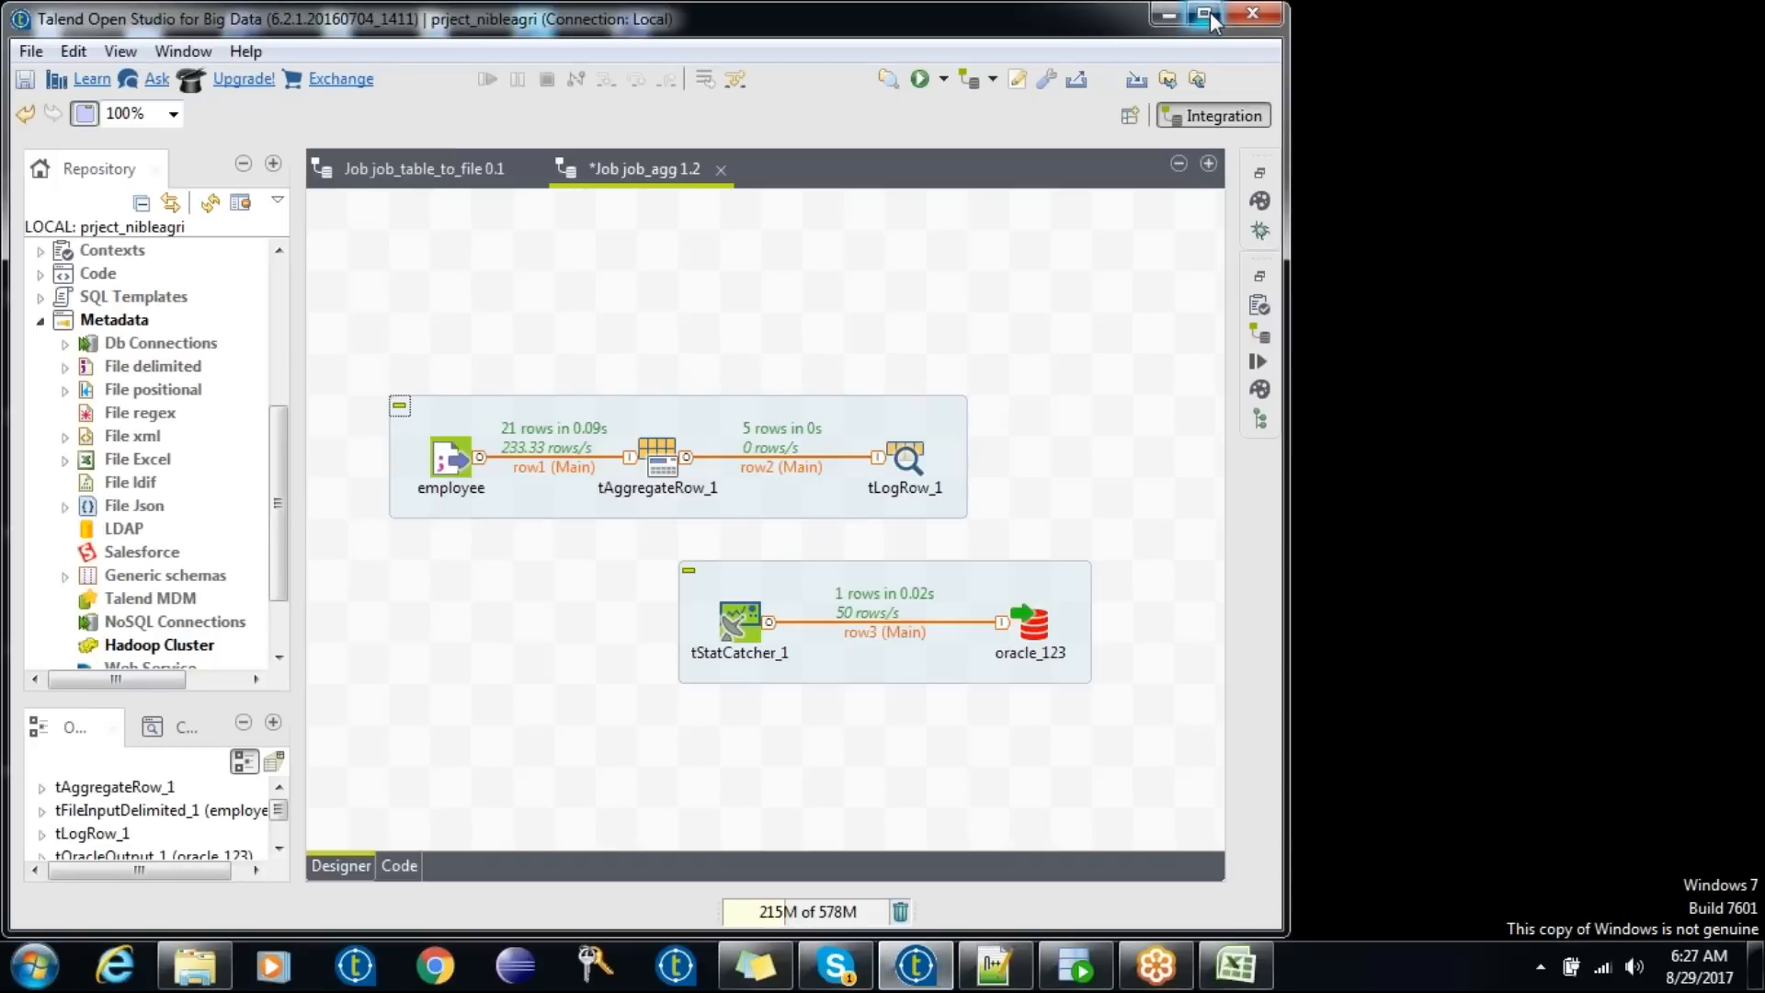
# - Maximize the Talend job_agg window, then switch to the Excel course checklist
pyautogui.click(1205, 14)
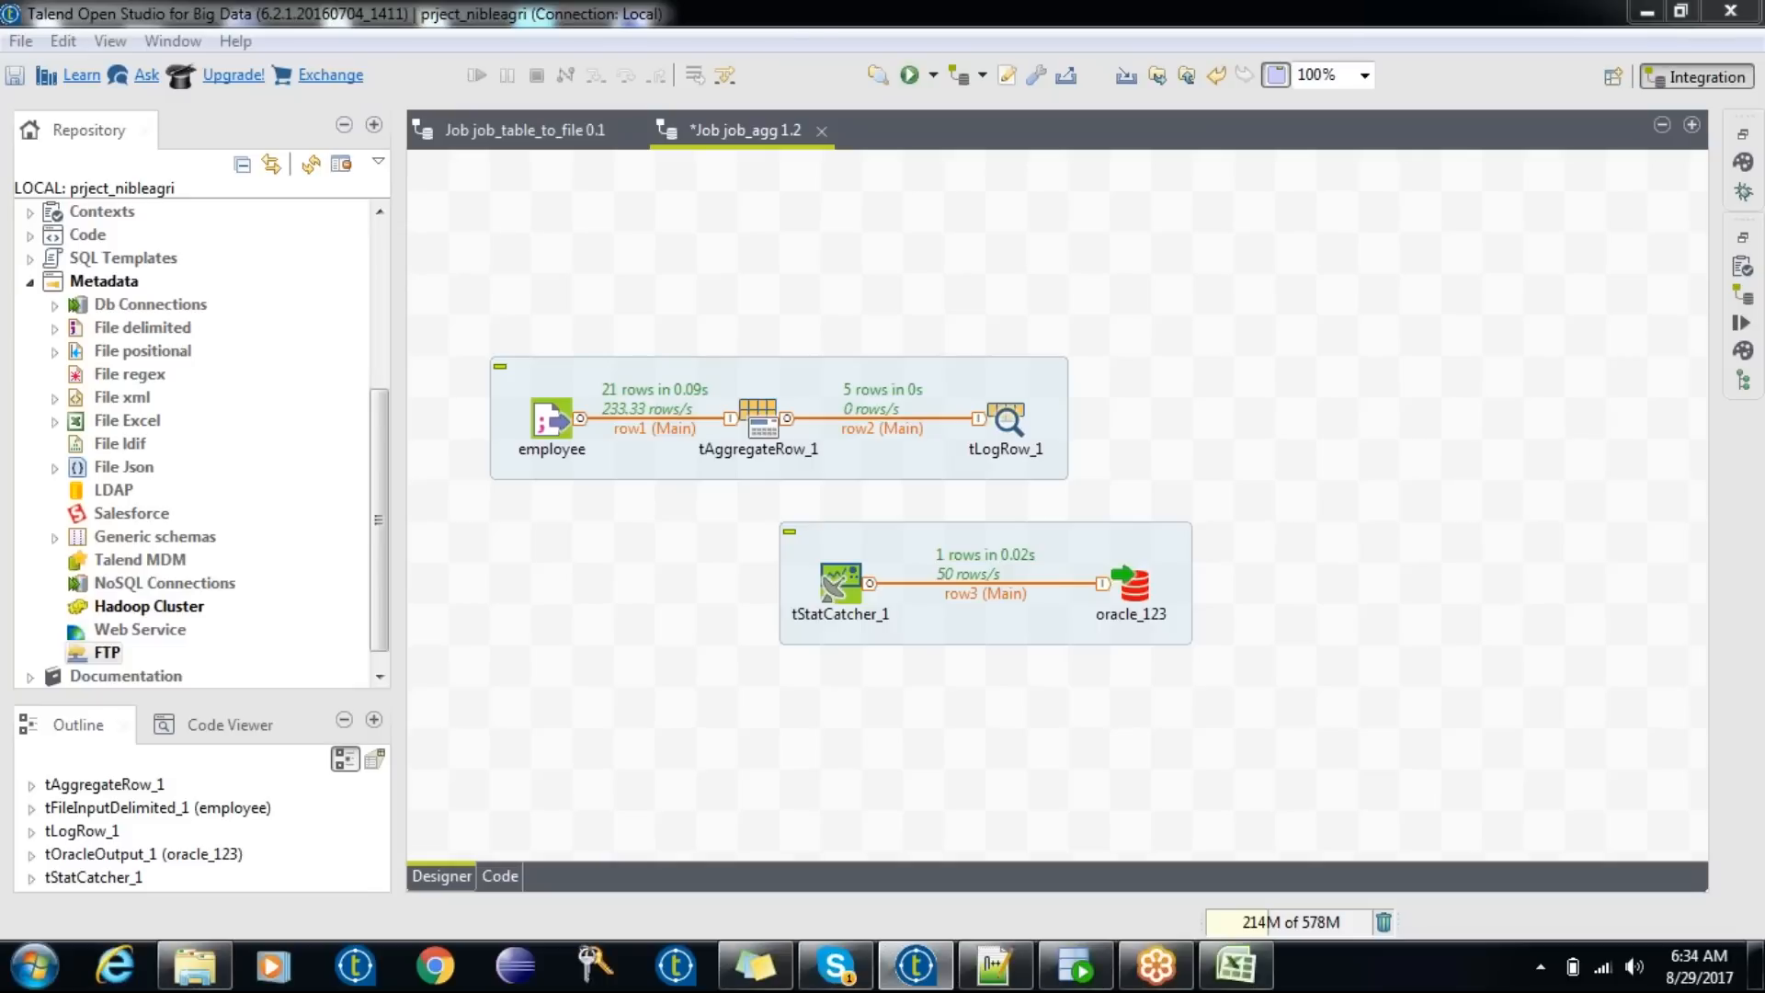
pyautogui.click(1232, 965)
# - Select the tsortrow entry in cell B4, then minimize Excel
pyautogui.click(179, 369)
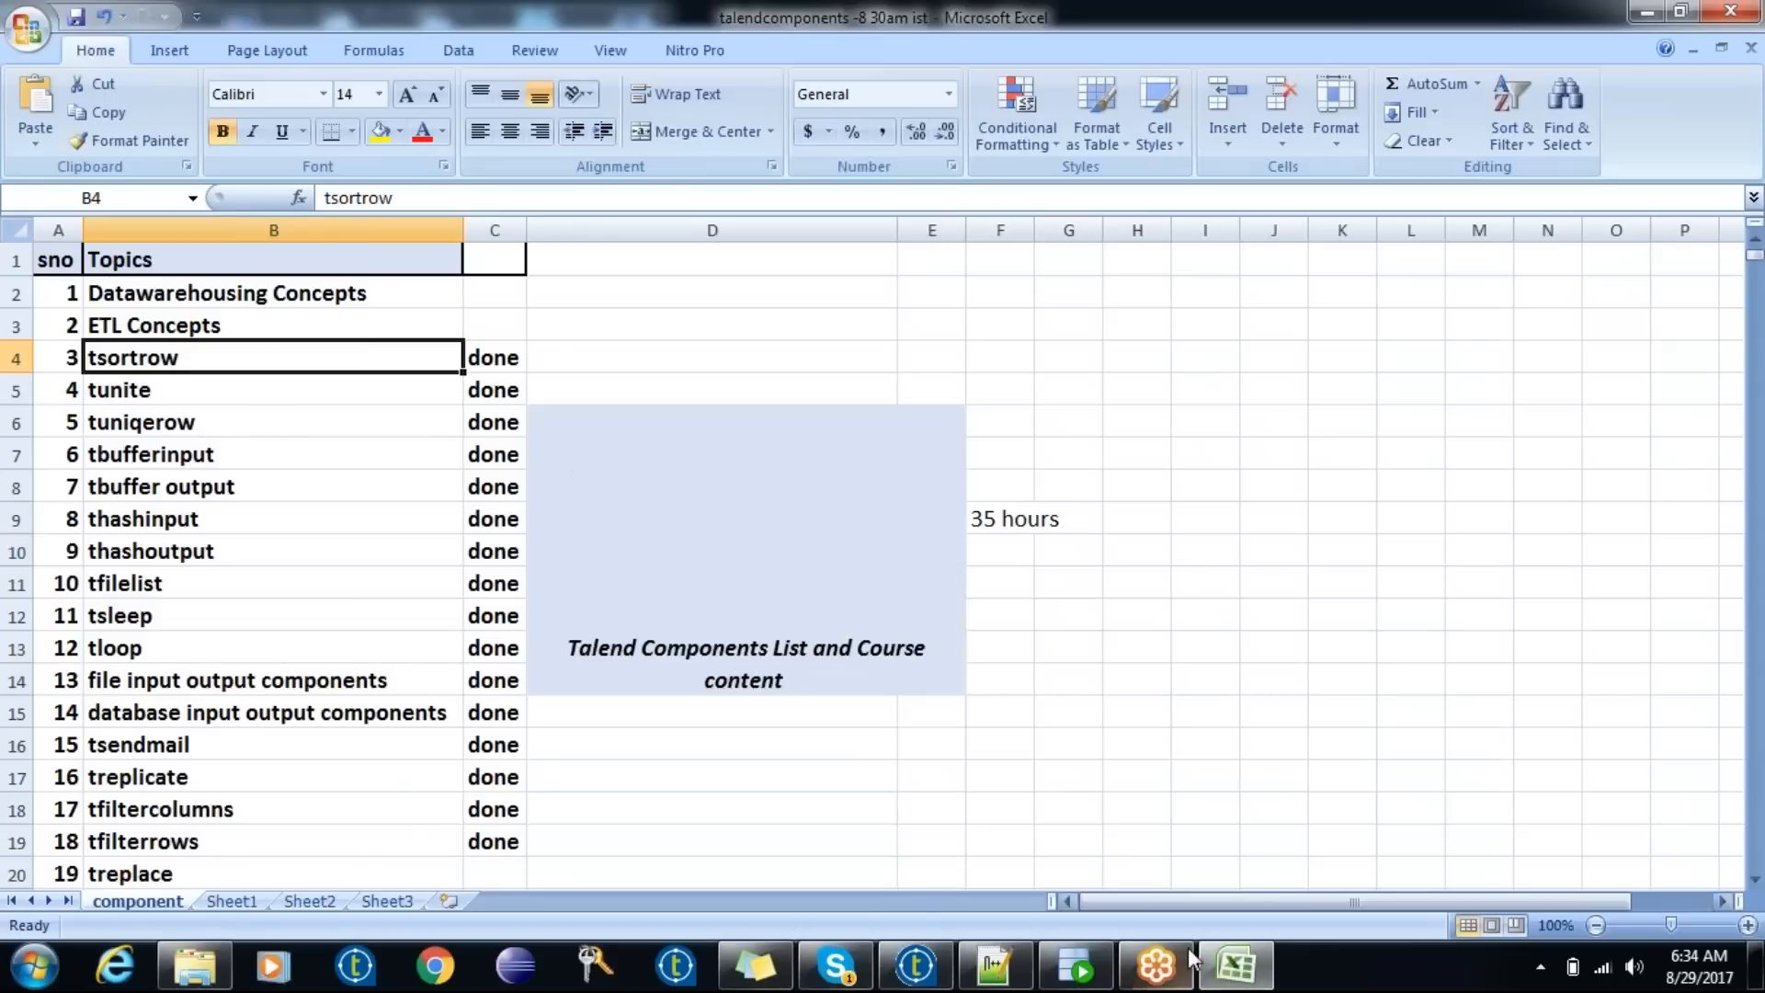
pyautogui.click(1247, 972)
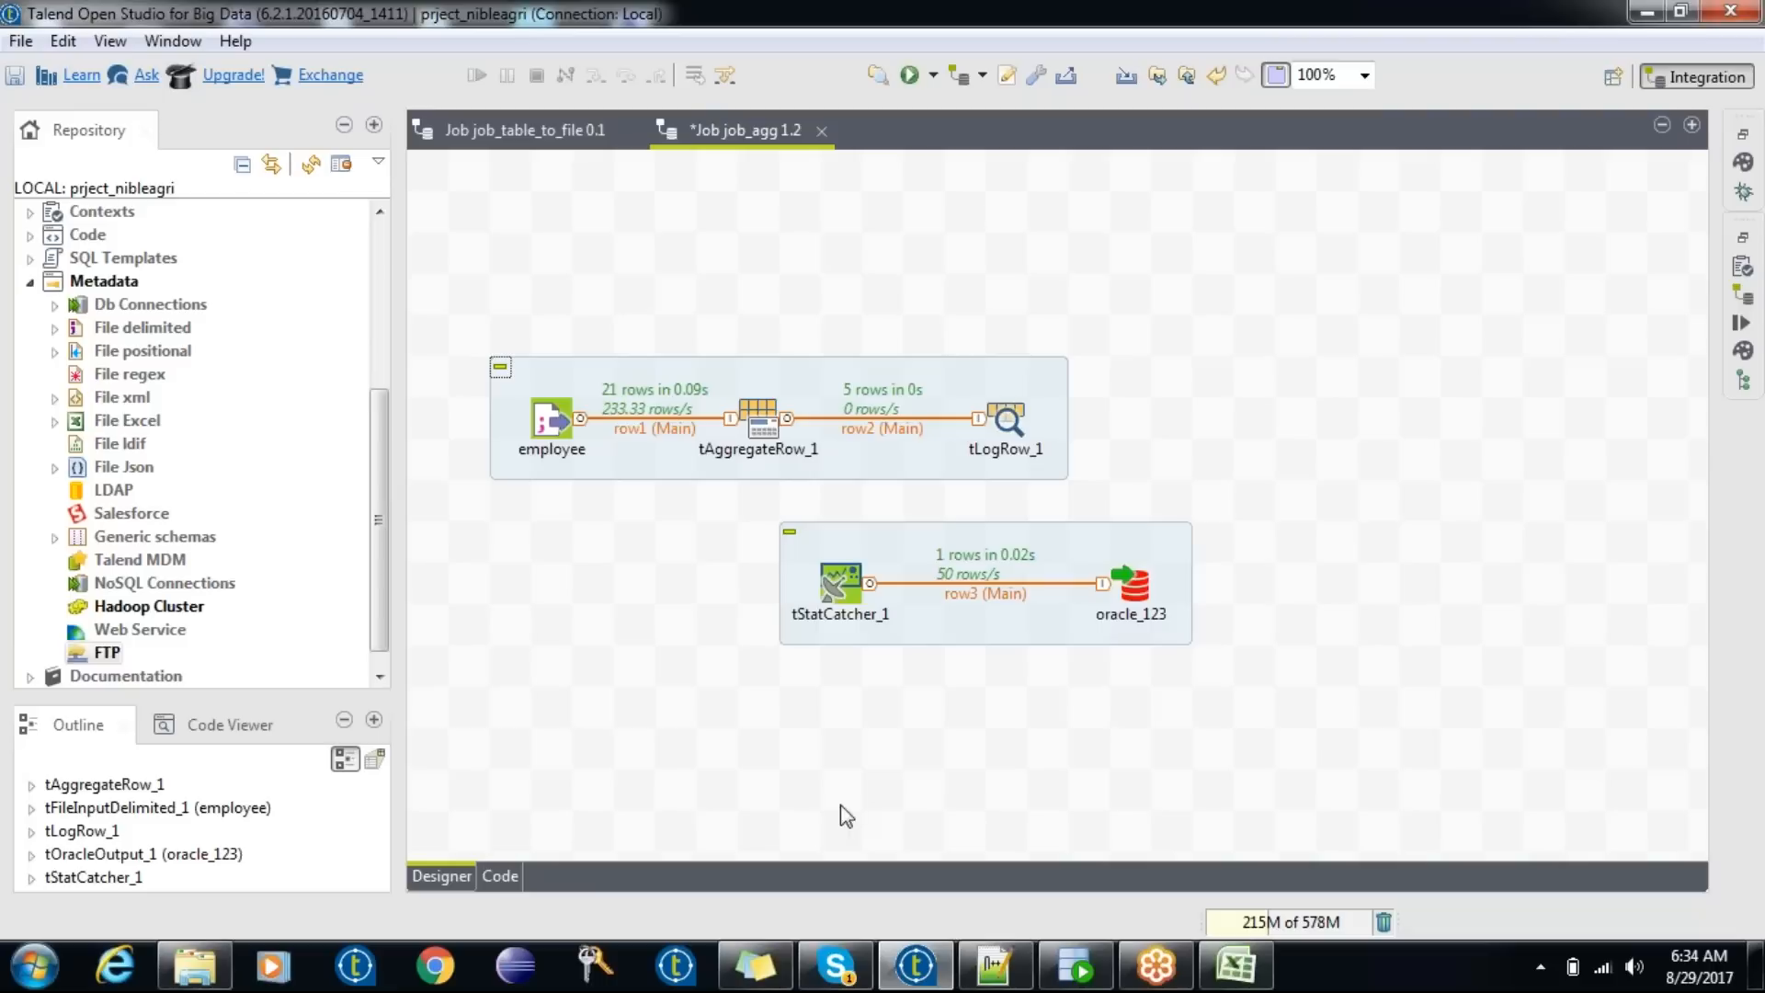
# - Close job_agg saving its changes, then close the job_table_to_file 0.1 tab
pyautogui.click(821, 130)
pyautogui.click(896, 501)
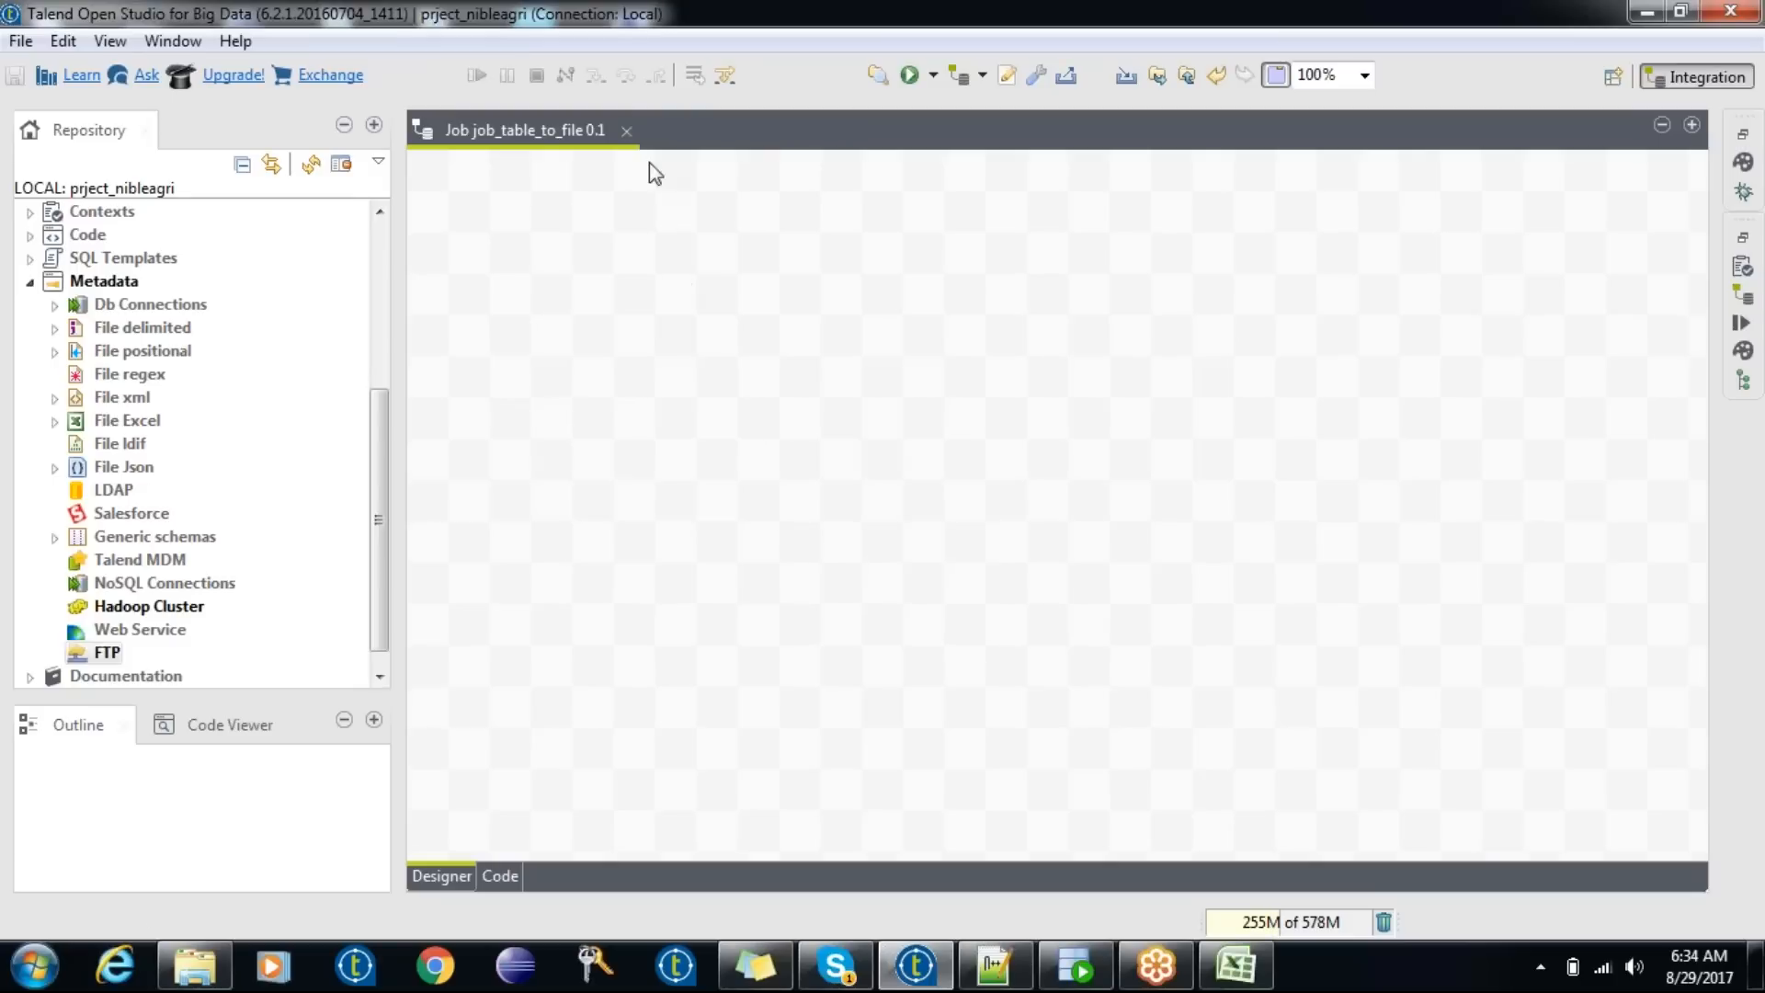
pyautogui.click(627, 133)
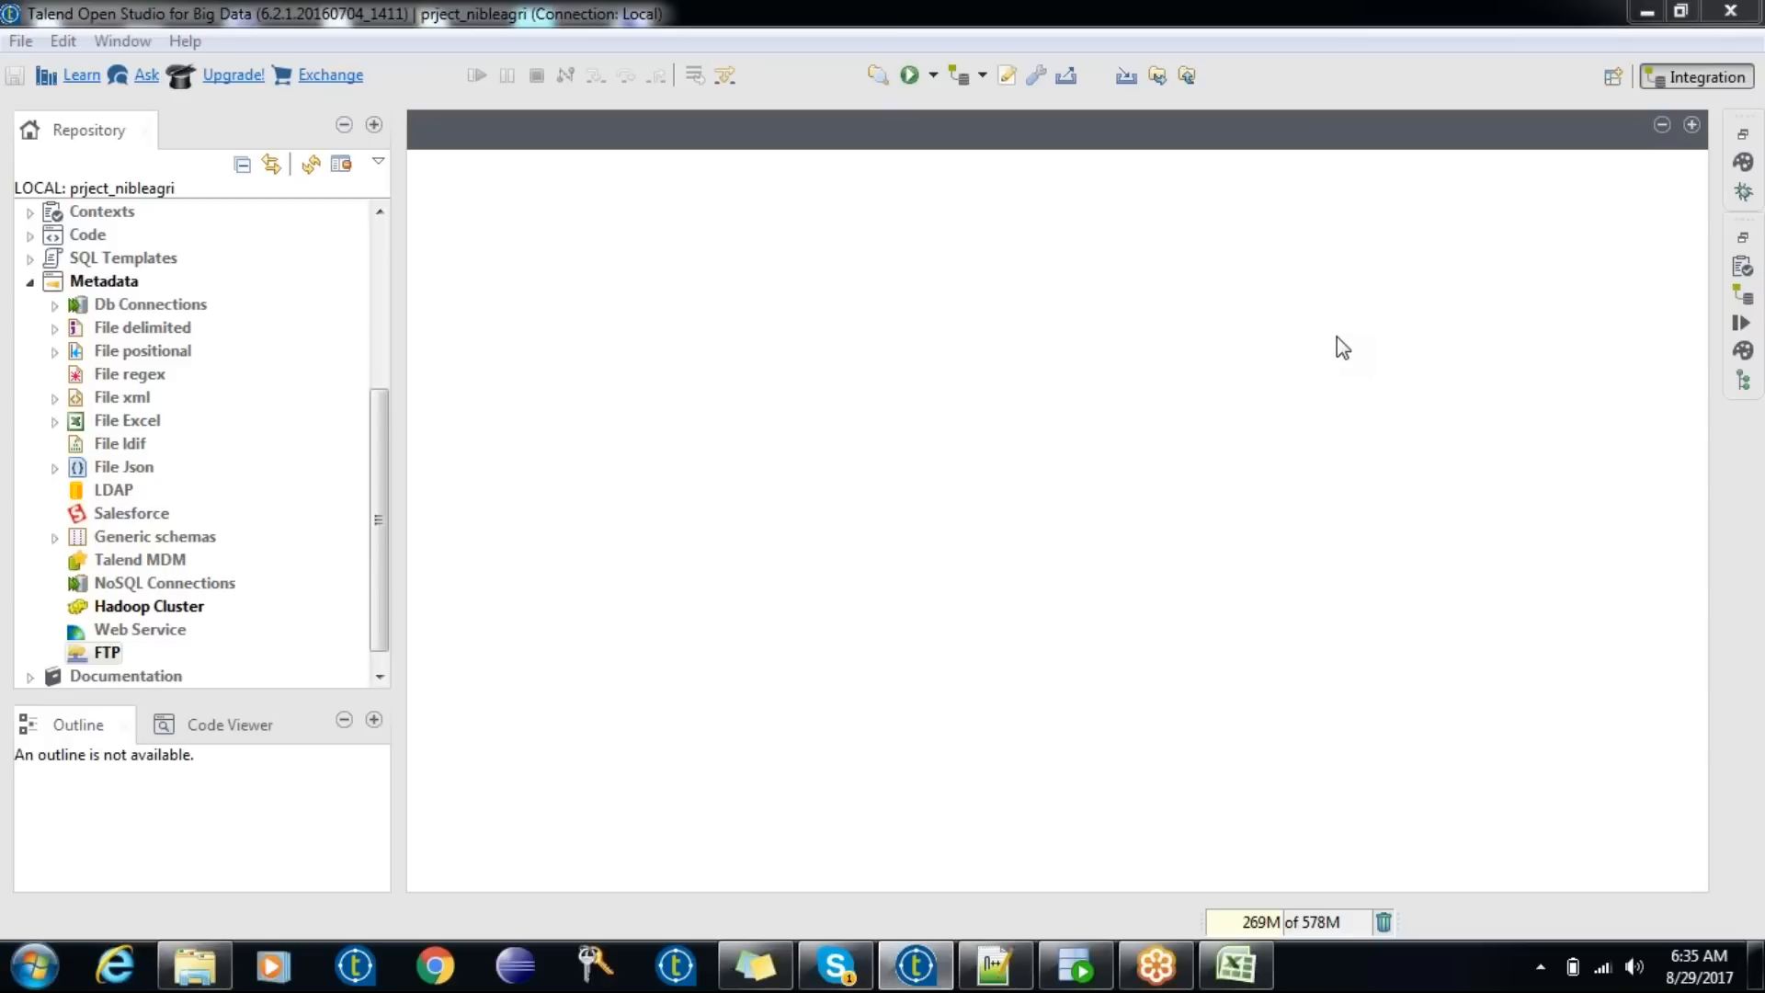
pyautogui.click(998, 966)
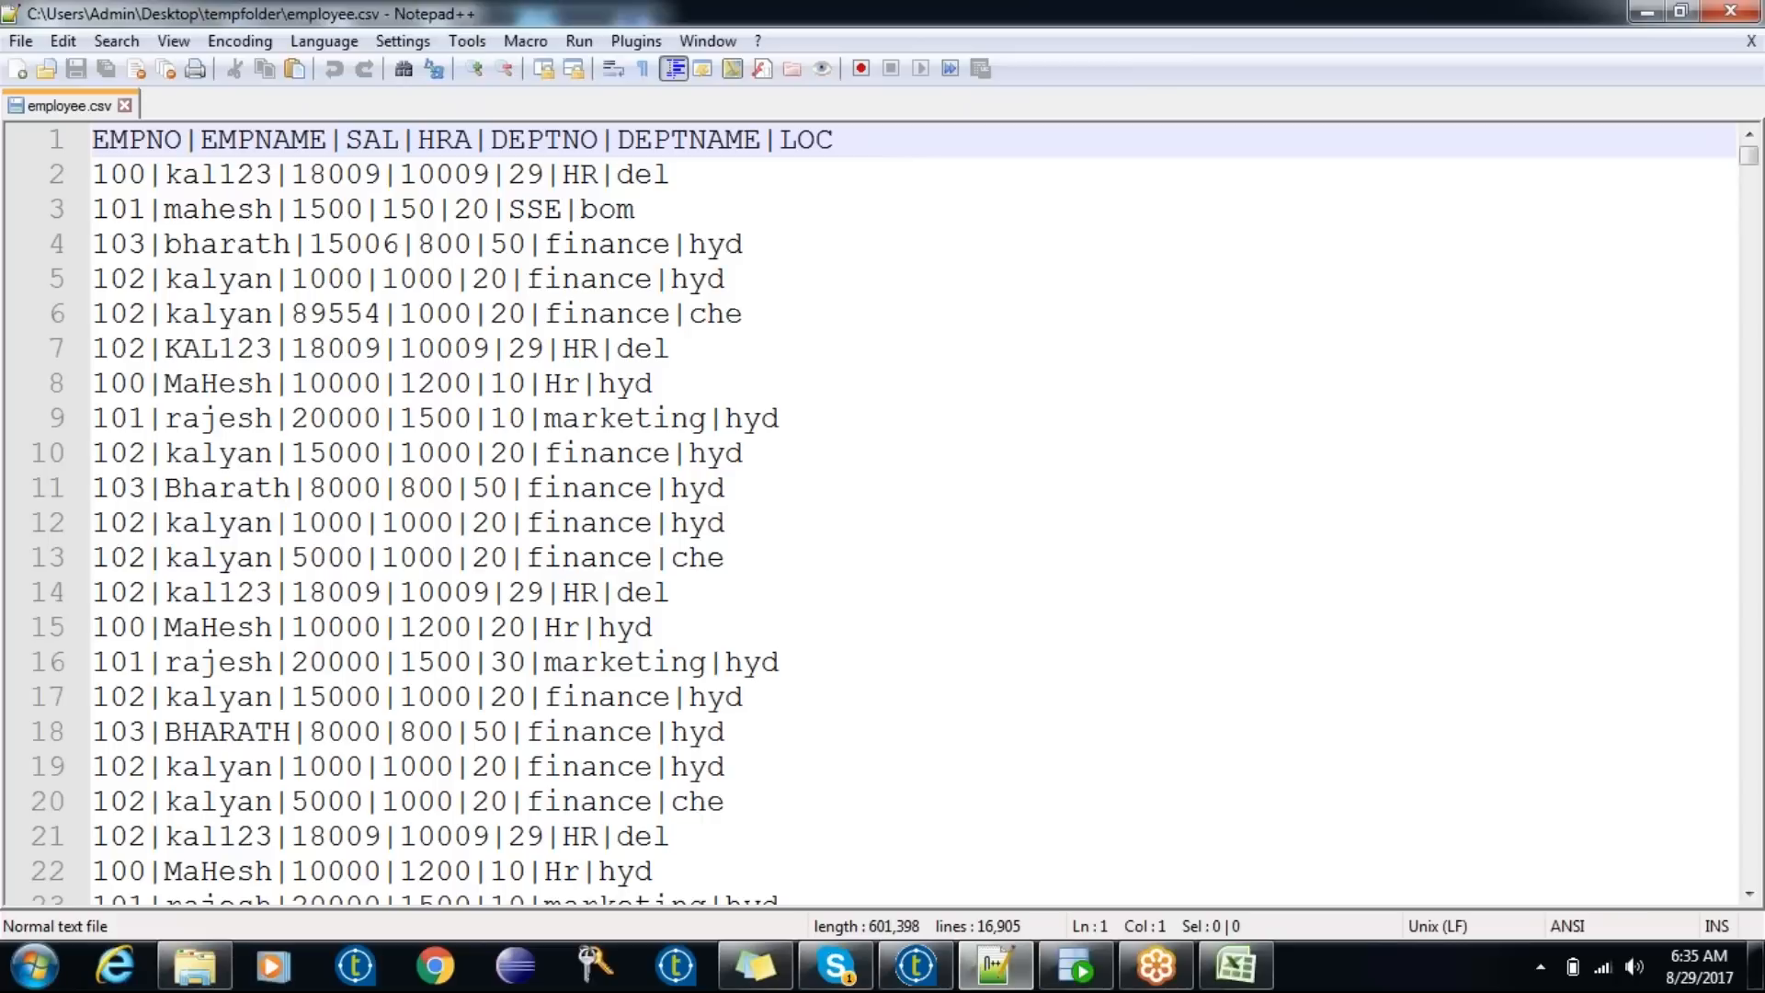
pyautogui.doubleClick(180, 100)
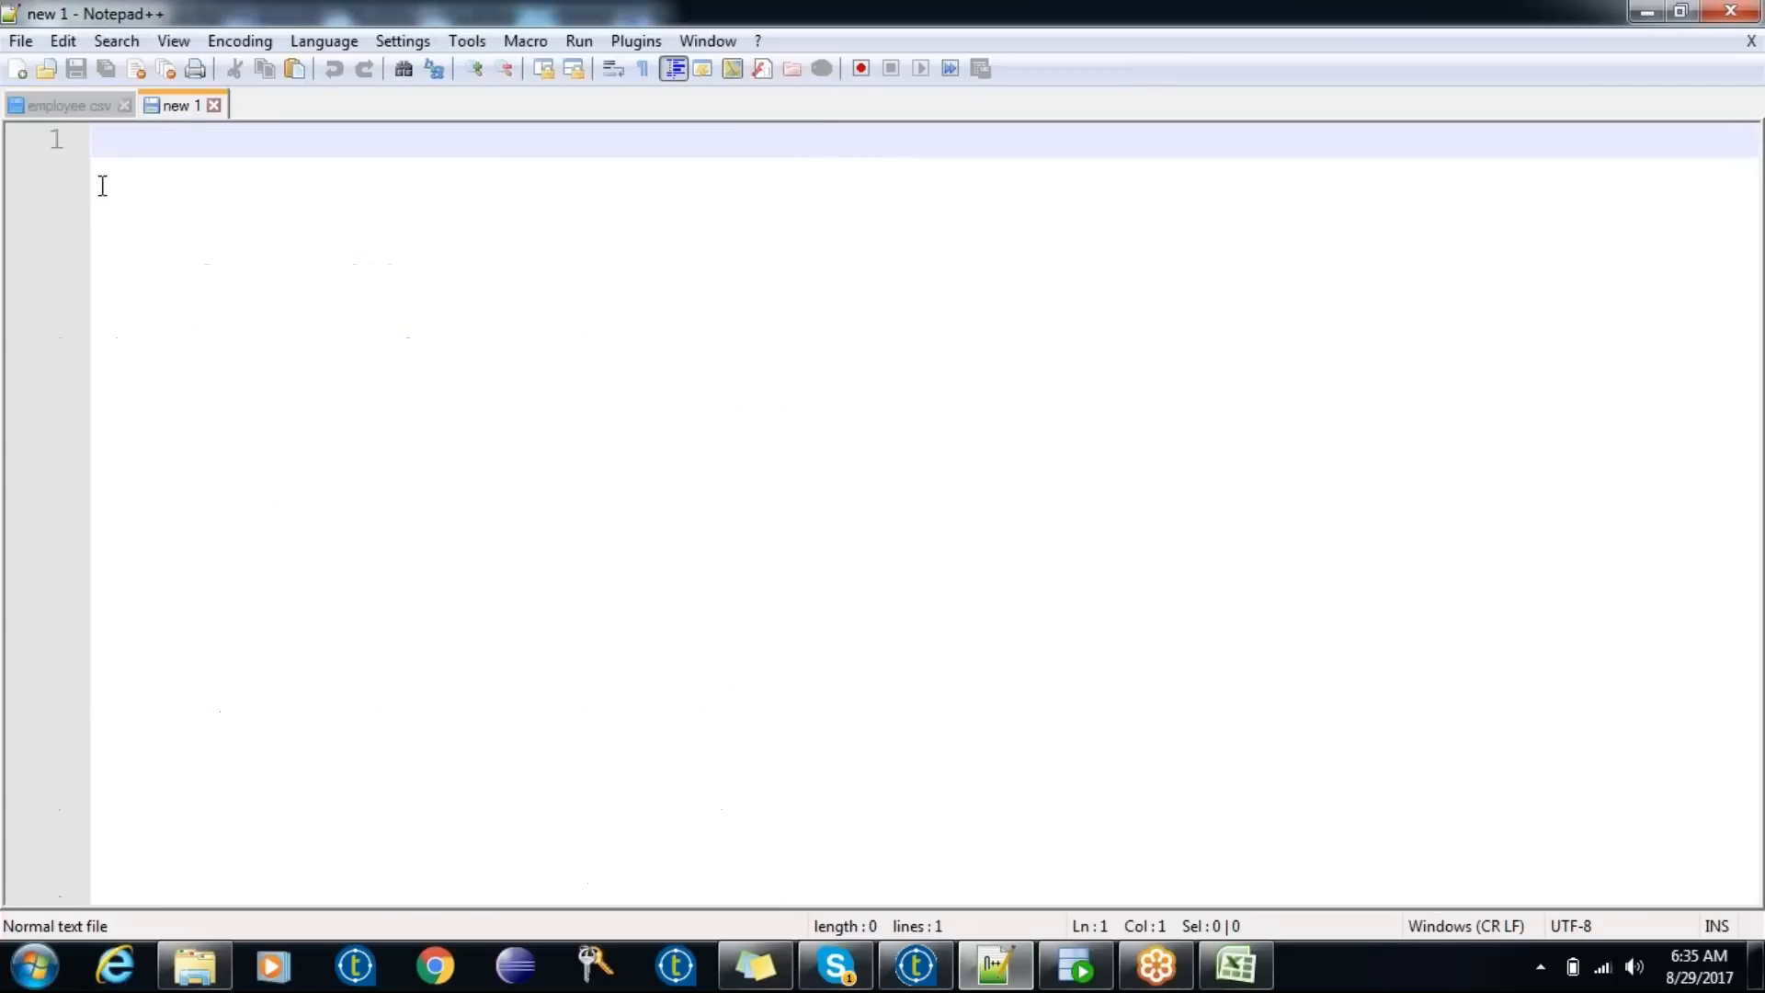
pyautogui.write('97004')
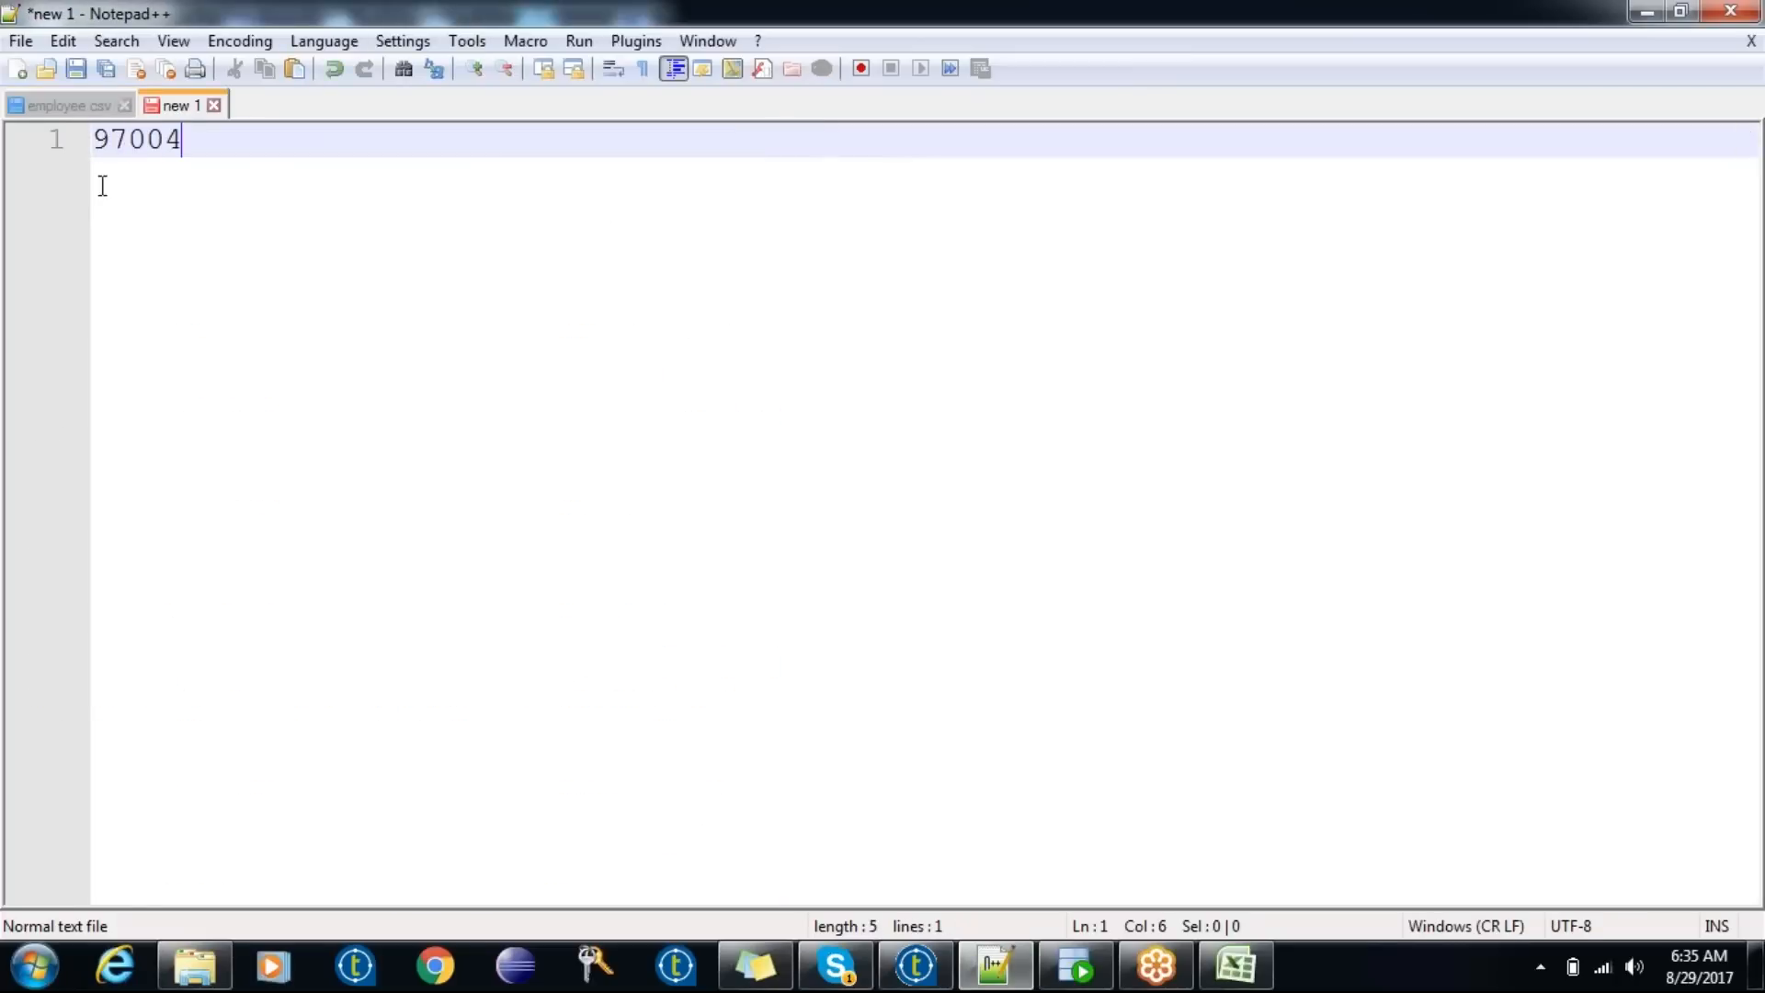
pyautogui.write('65570')
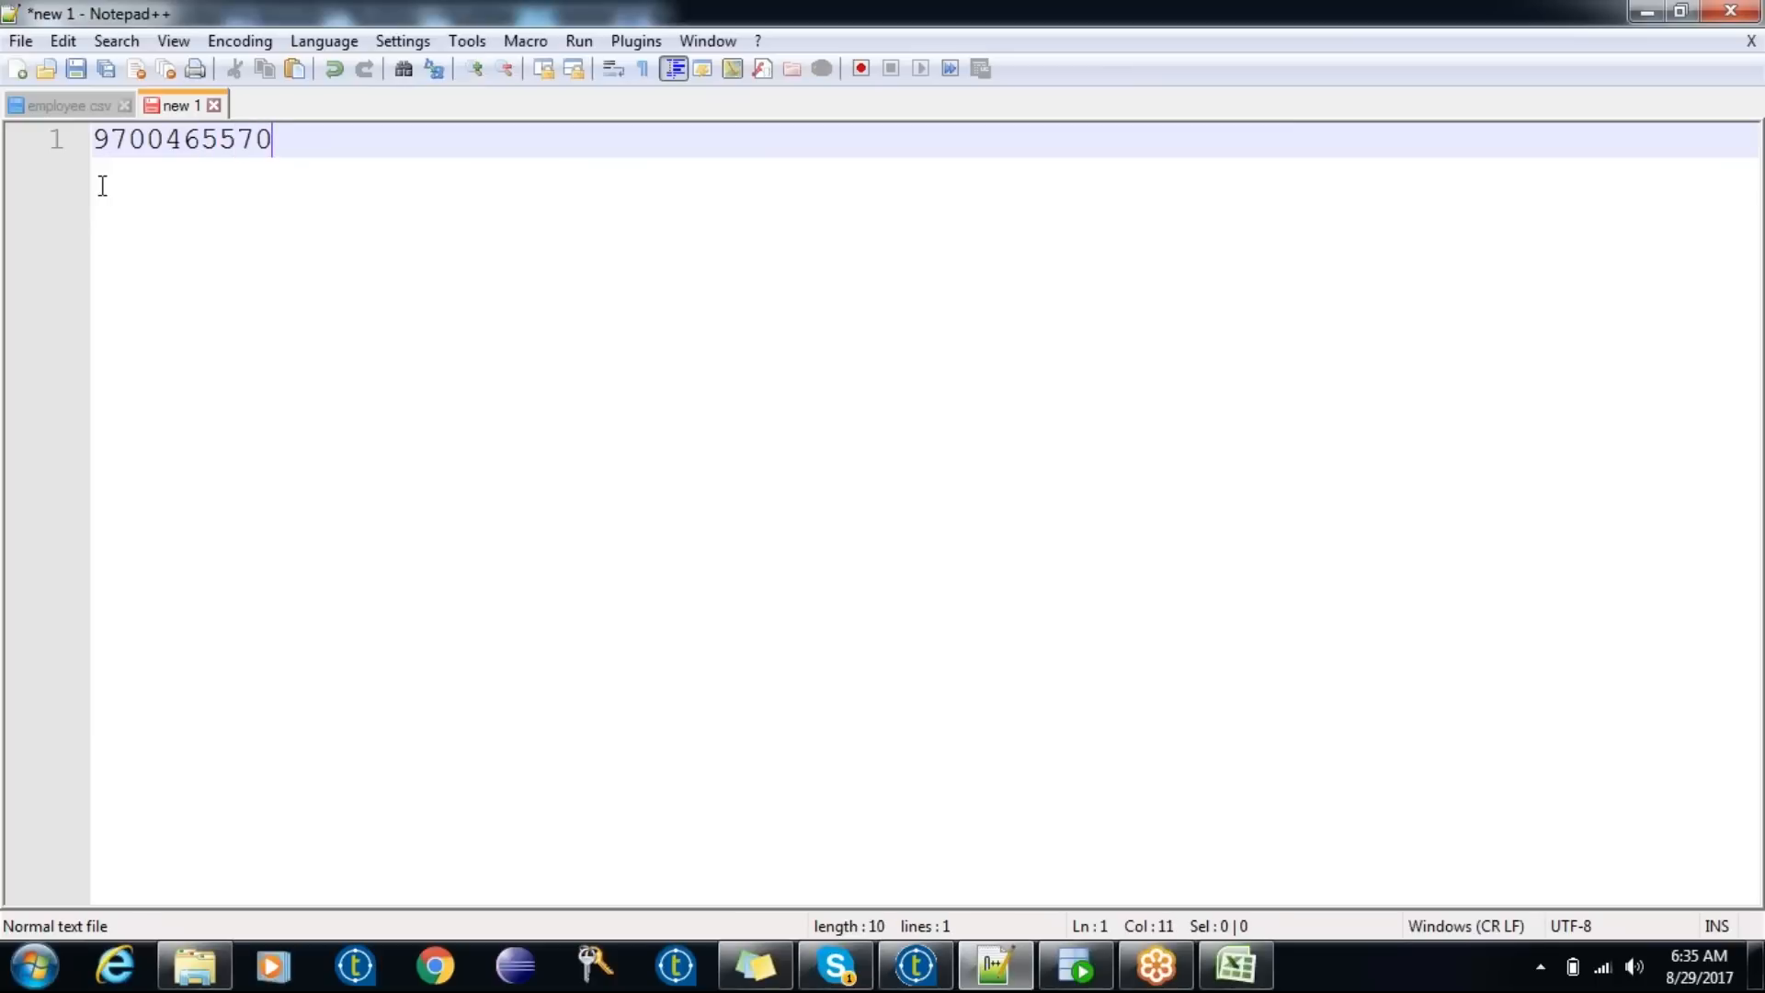
pyautogui.click(214, 106)
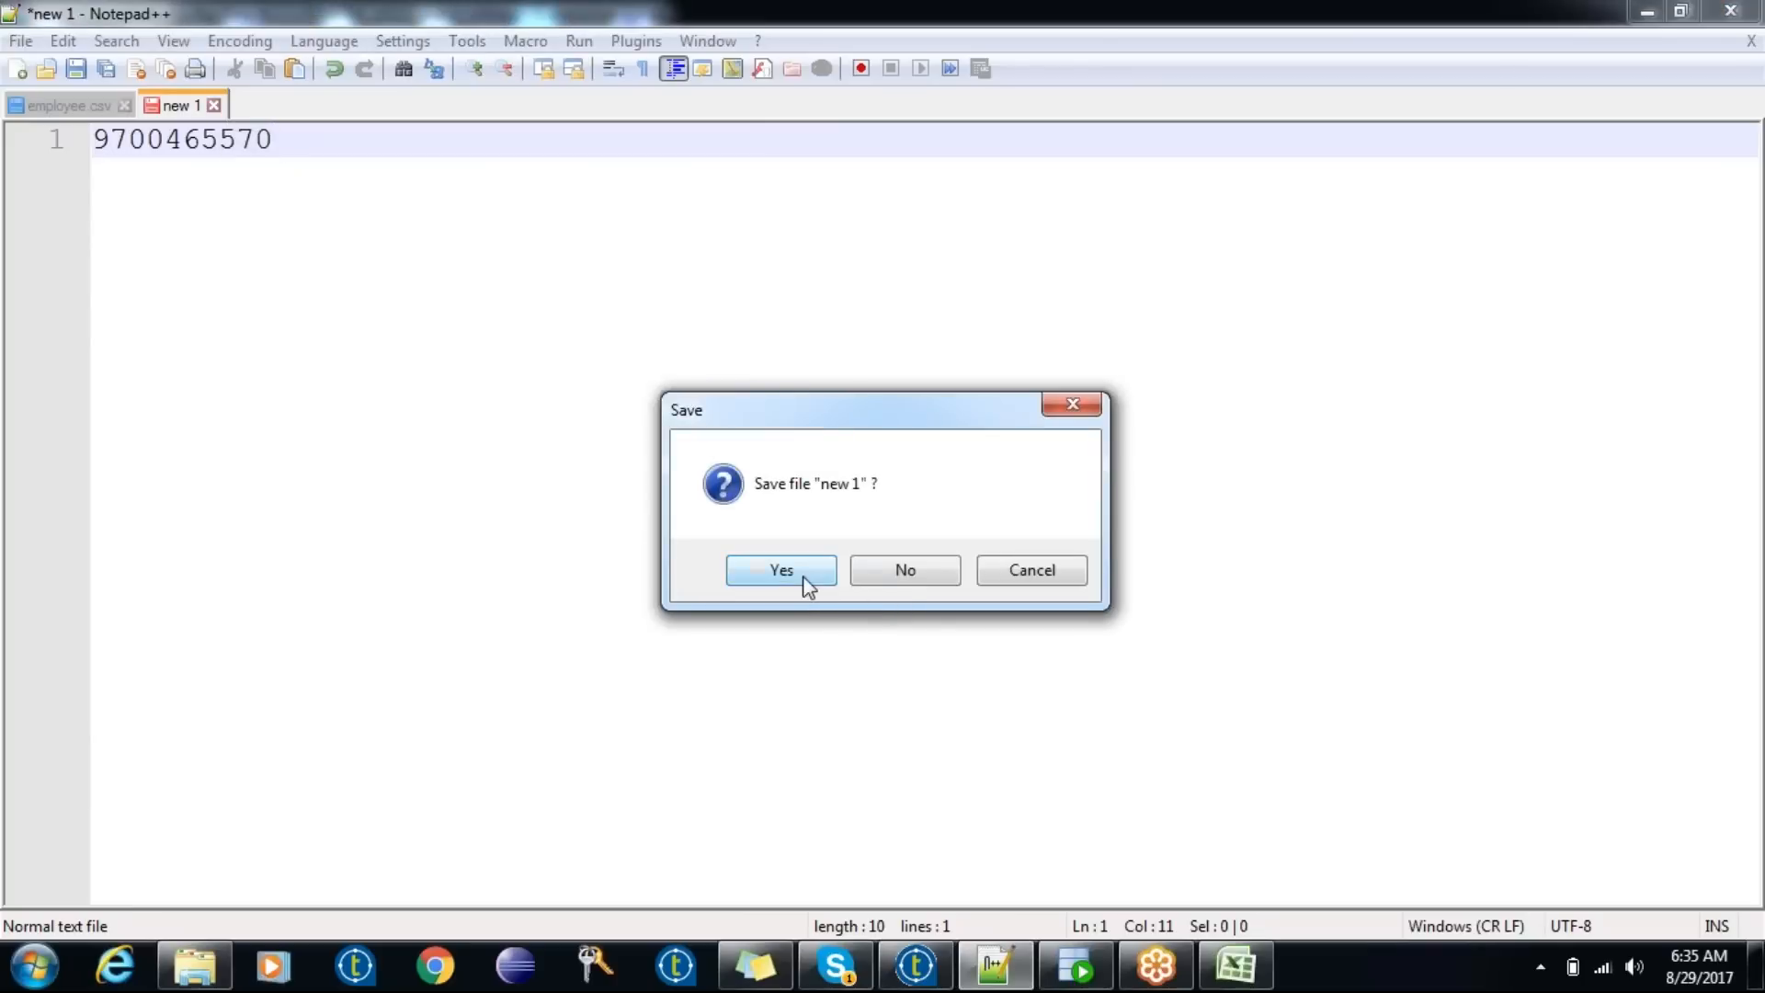
pyautogui.click(879, 568)
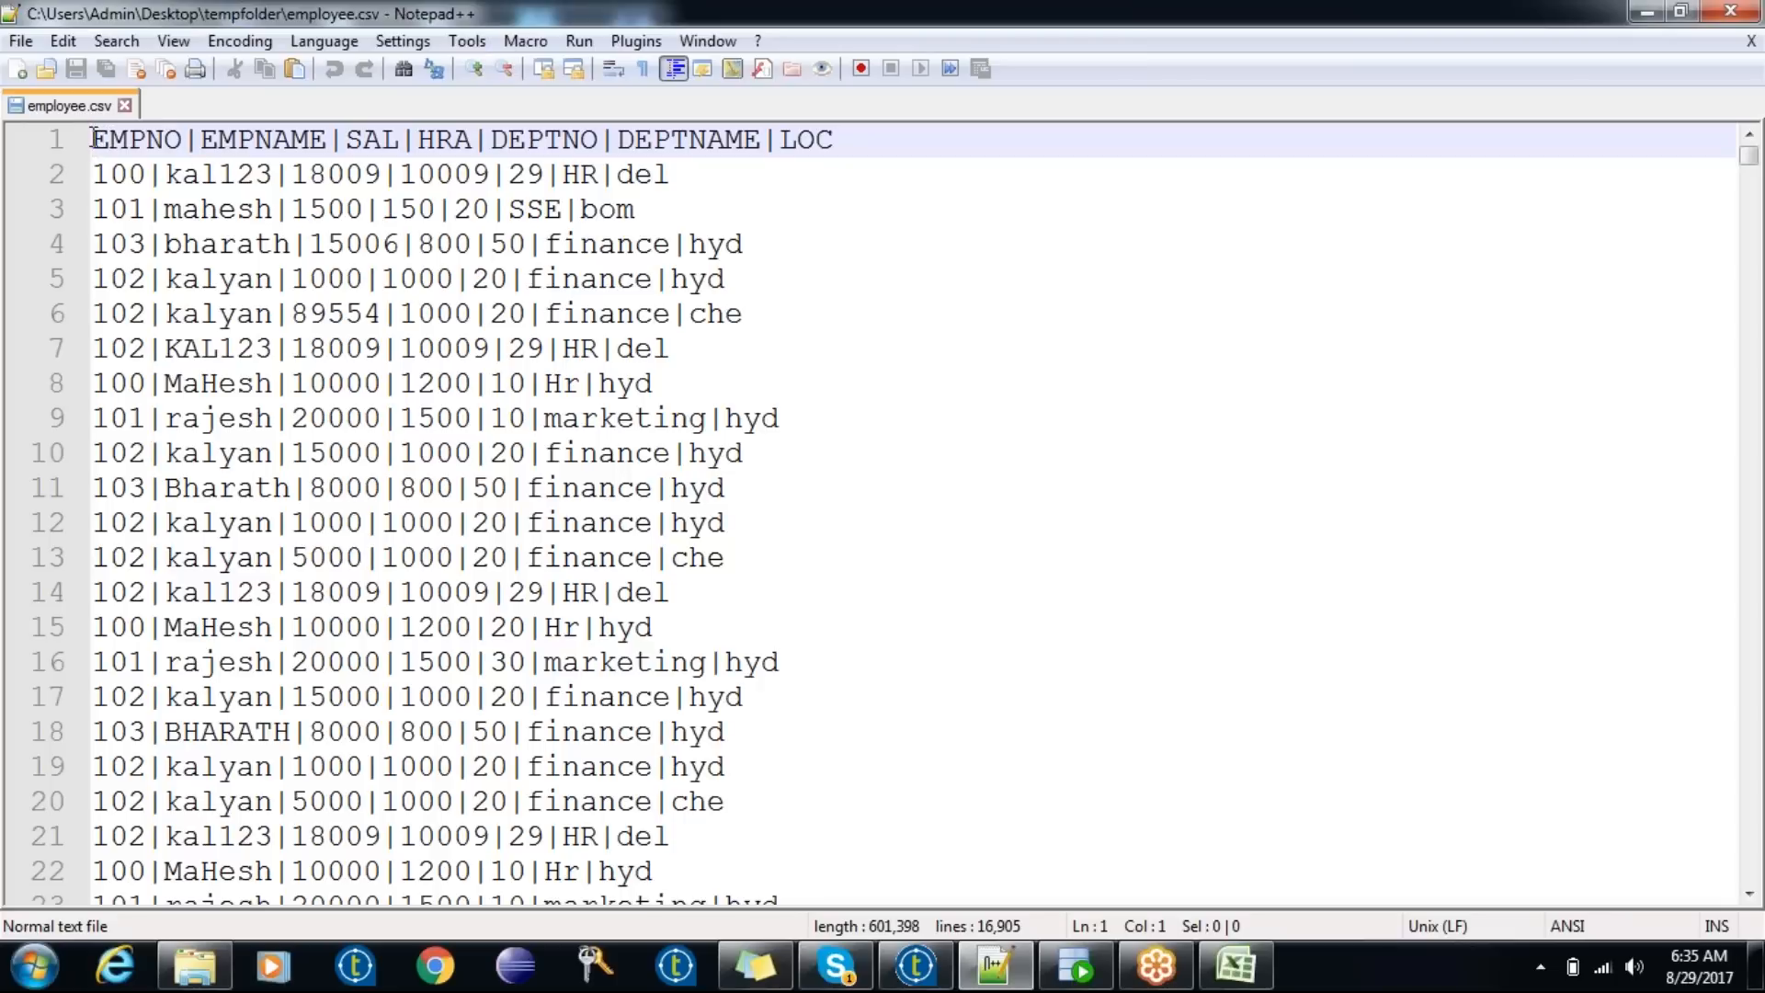
# - Highlight the employee.csv header line and first employee record, then return to Talend
pyautogui.moveTo(95, 138); pyautogui.dragTo(854, 143)
pyautogui.click(855, 142)
pyautogui.moveTo(98, 170); pyautogui.dragTo(674, 176)
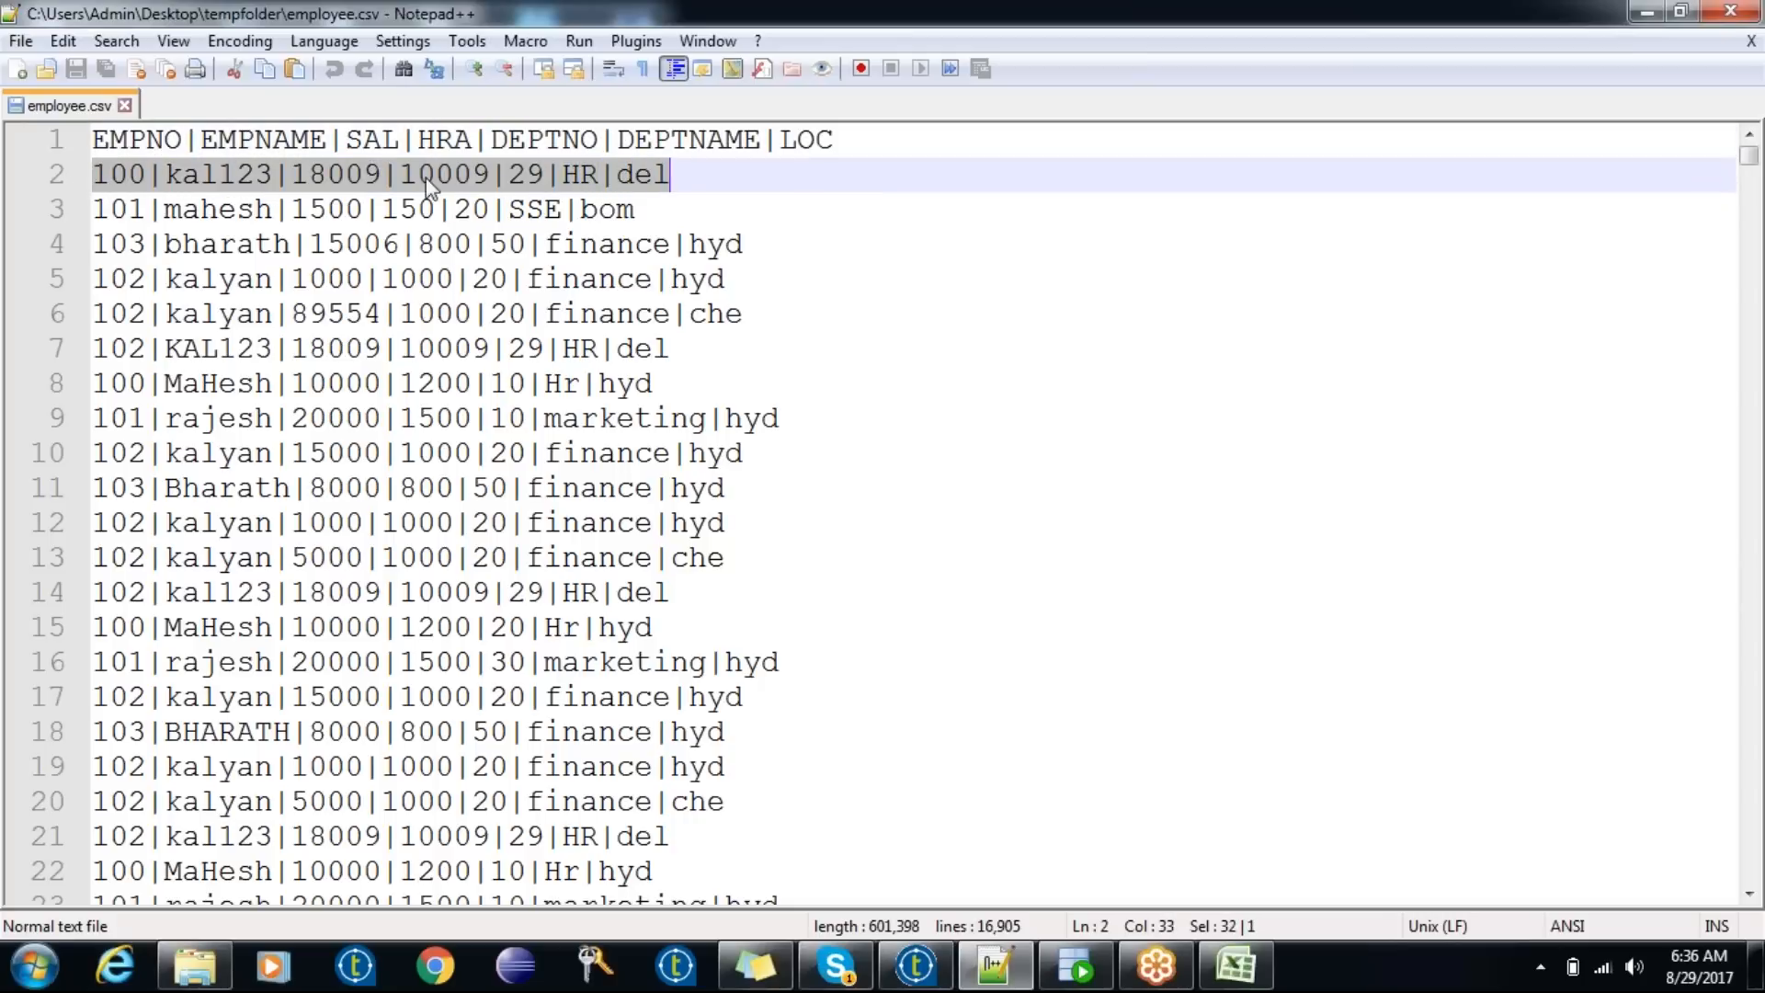
pyautogui.click(163, 144)
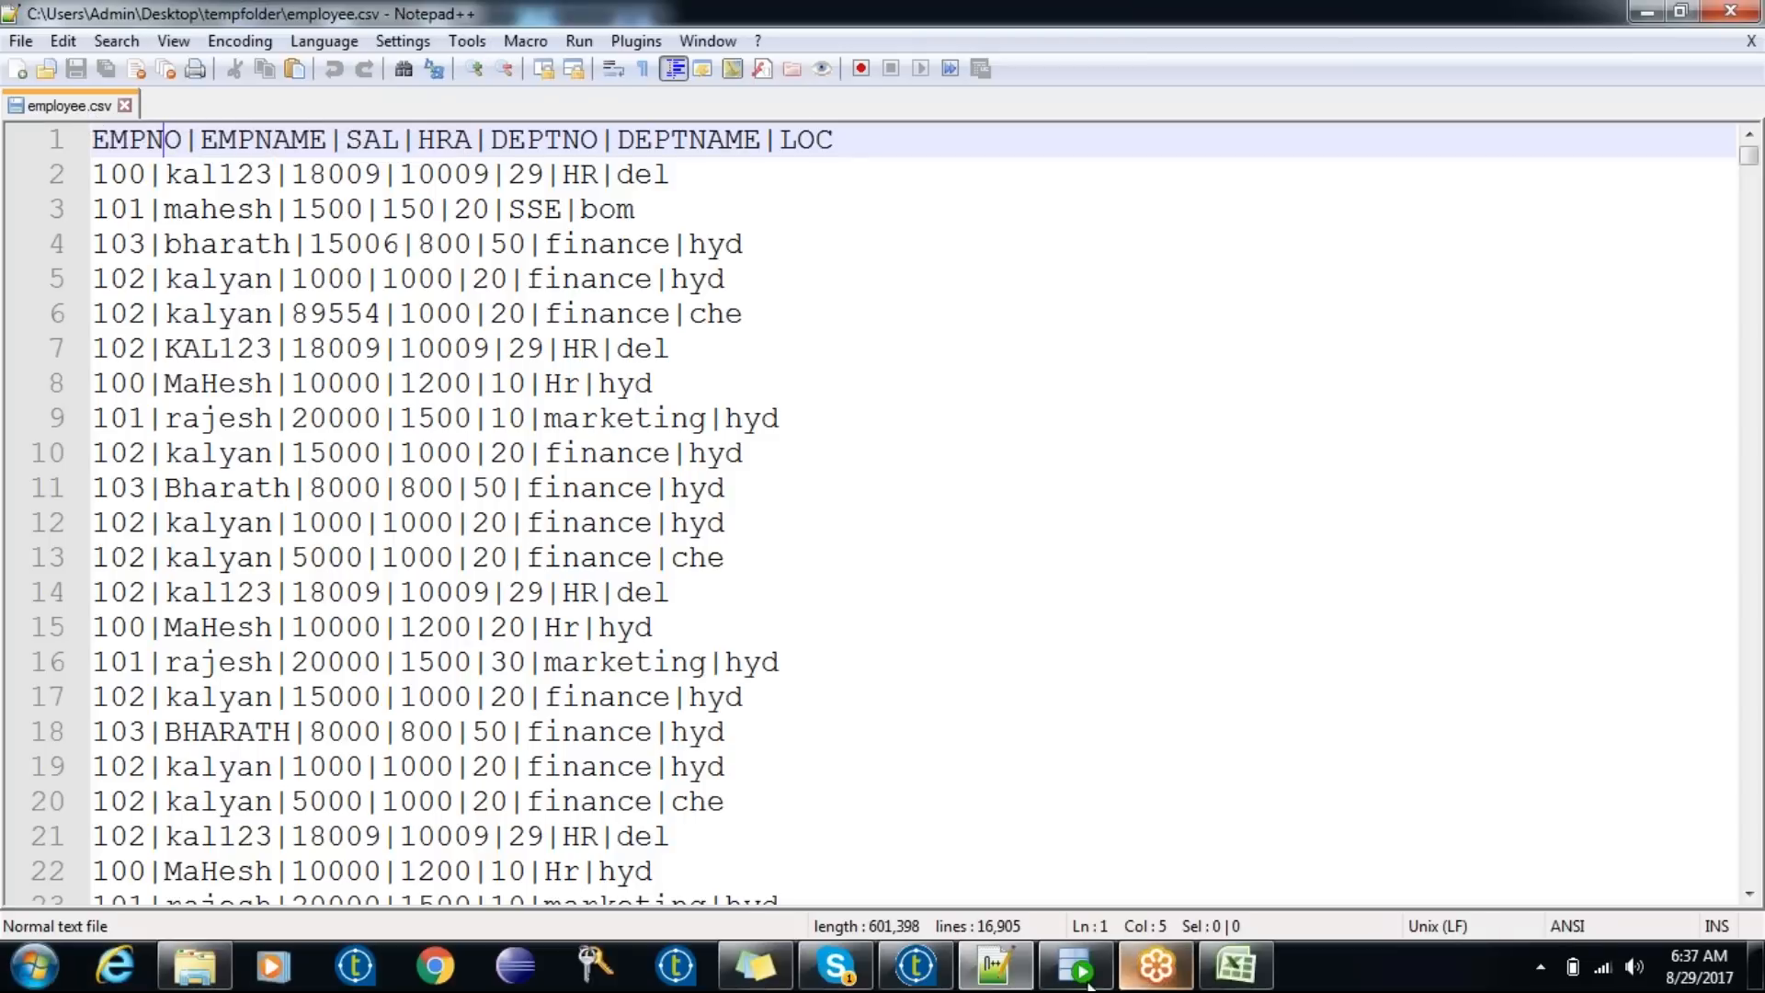
pyautogui.click(914, 967)
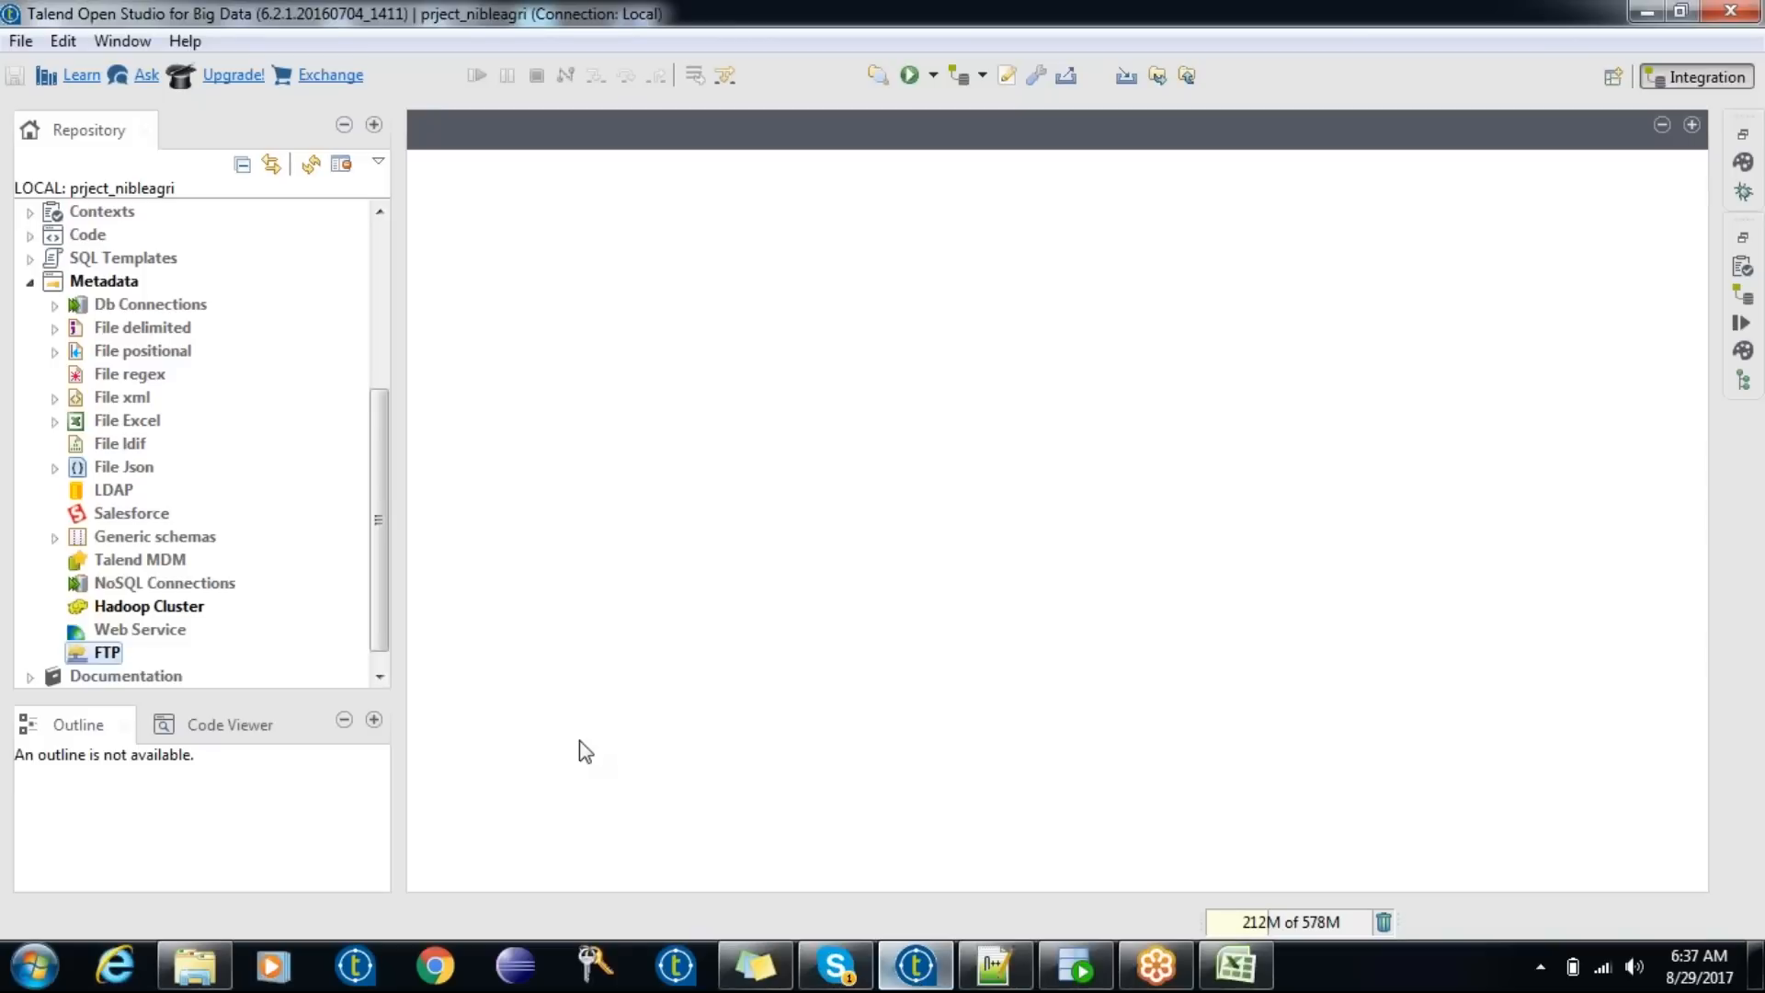
# - Look over Db Connections' actions, then collapse Job Designs and Metadata in the repository
pyautogui.click(135, 308)
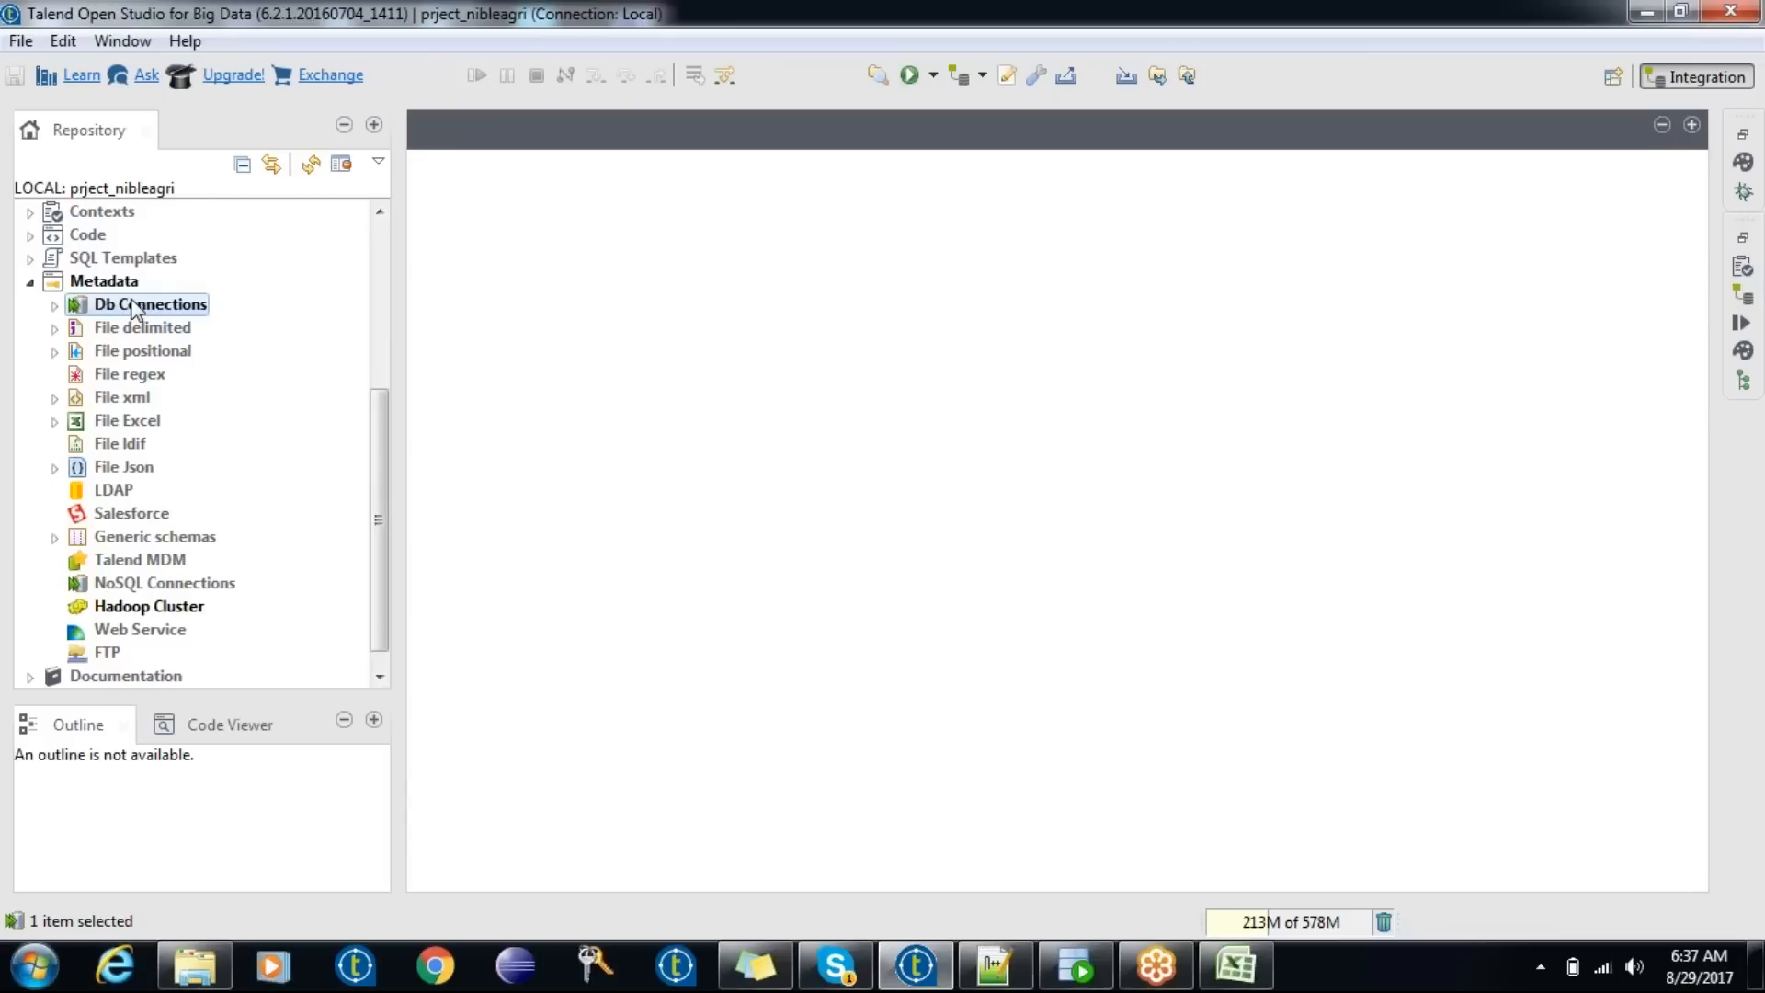
pyautogui.rightClick(135, 309)
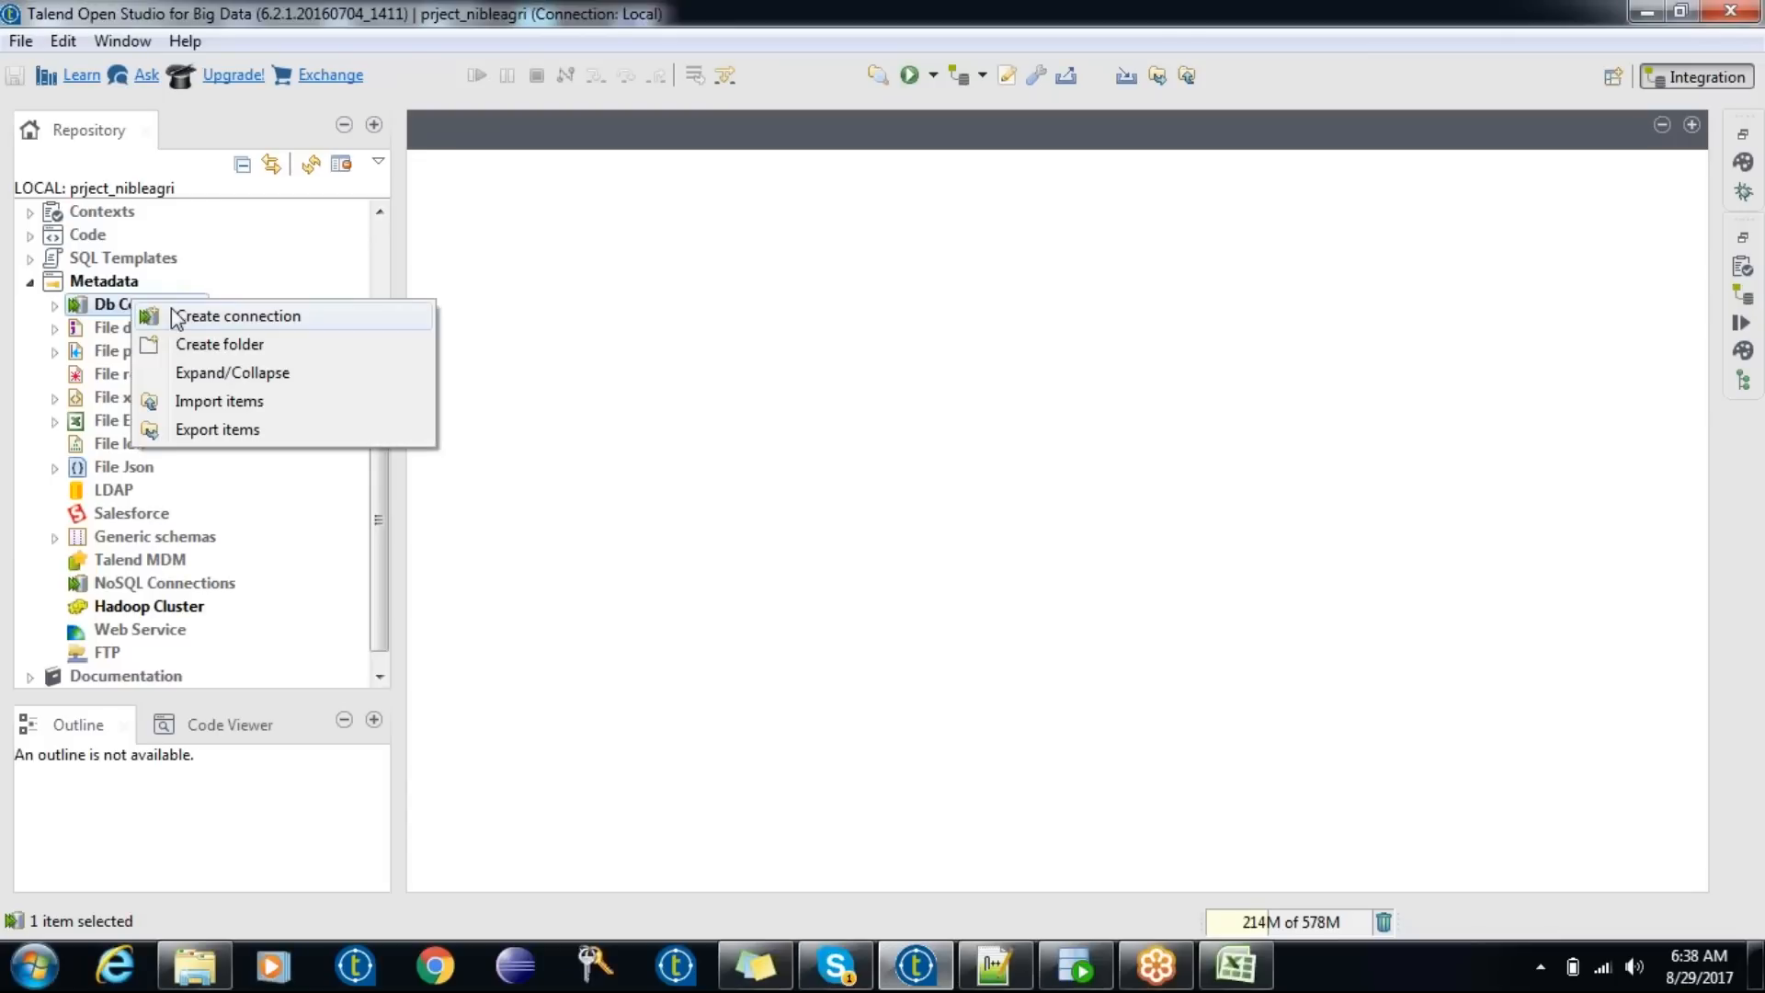
pyautogui.click(160, 261)
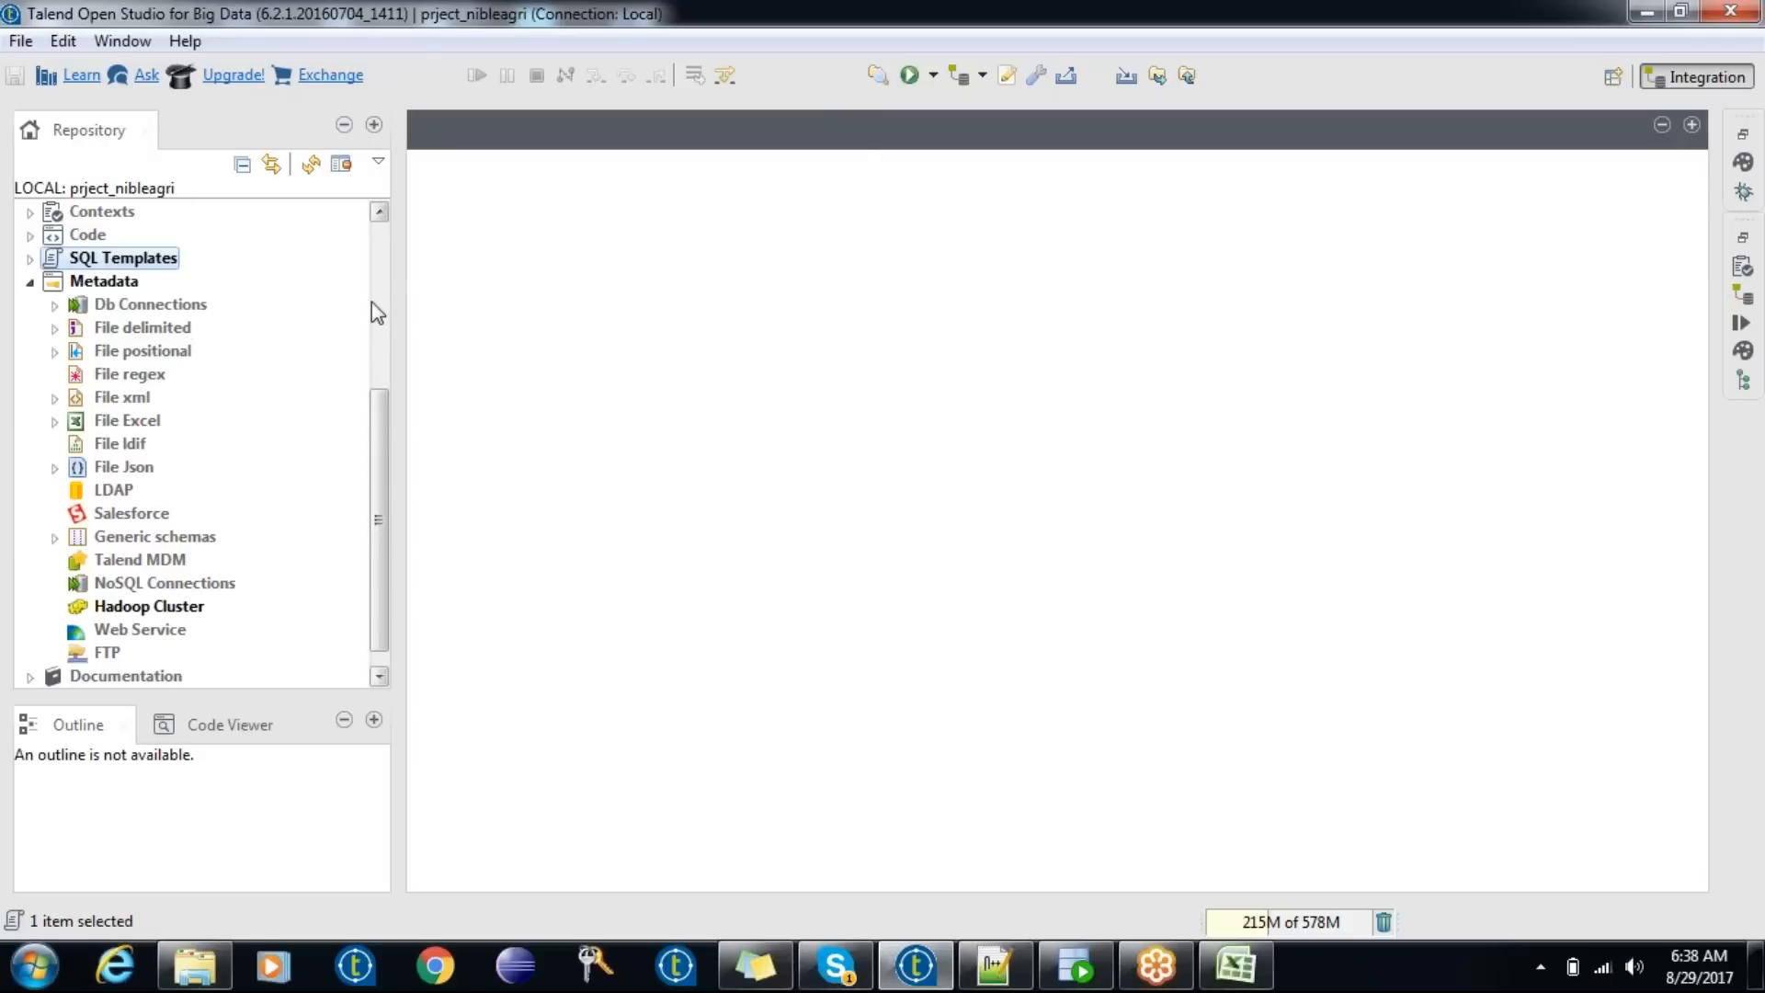
pyautogui.scroll(5, 377, 294)
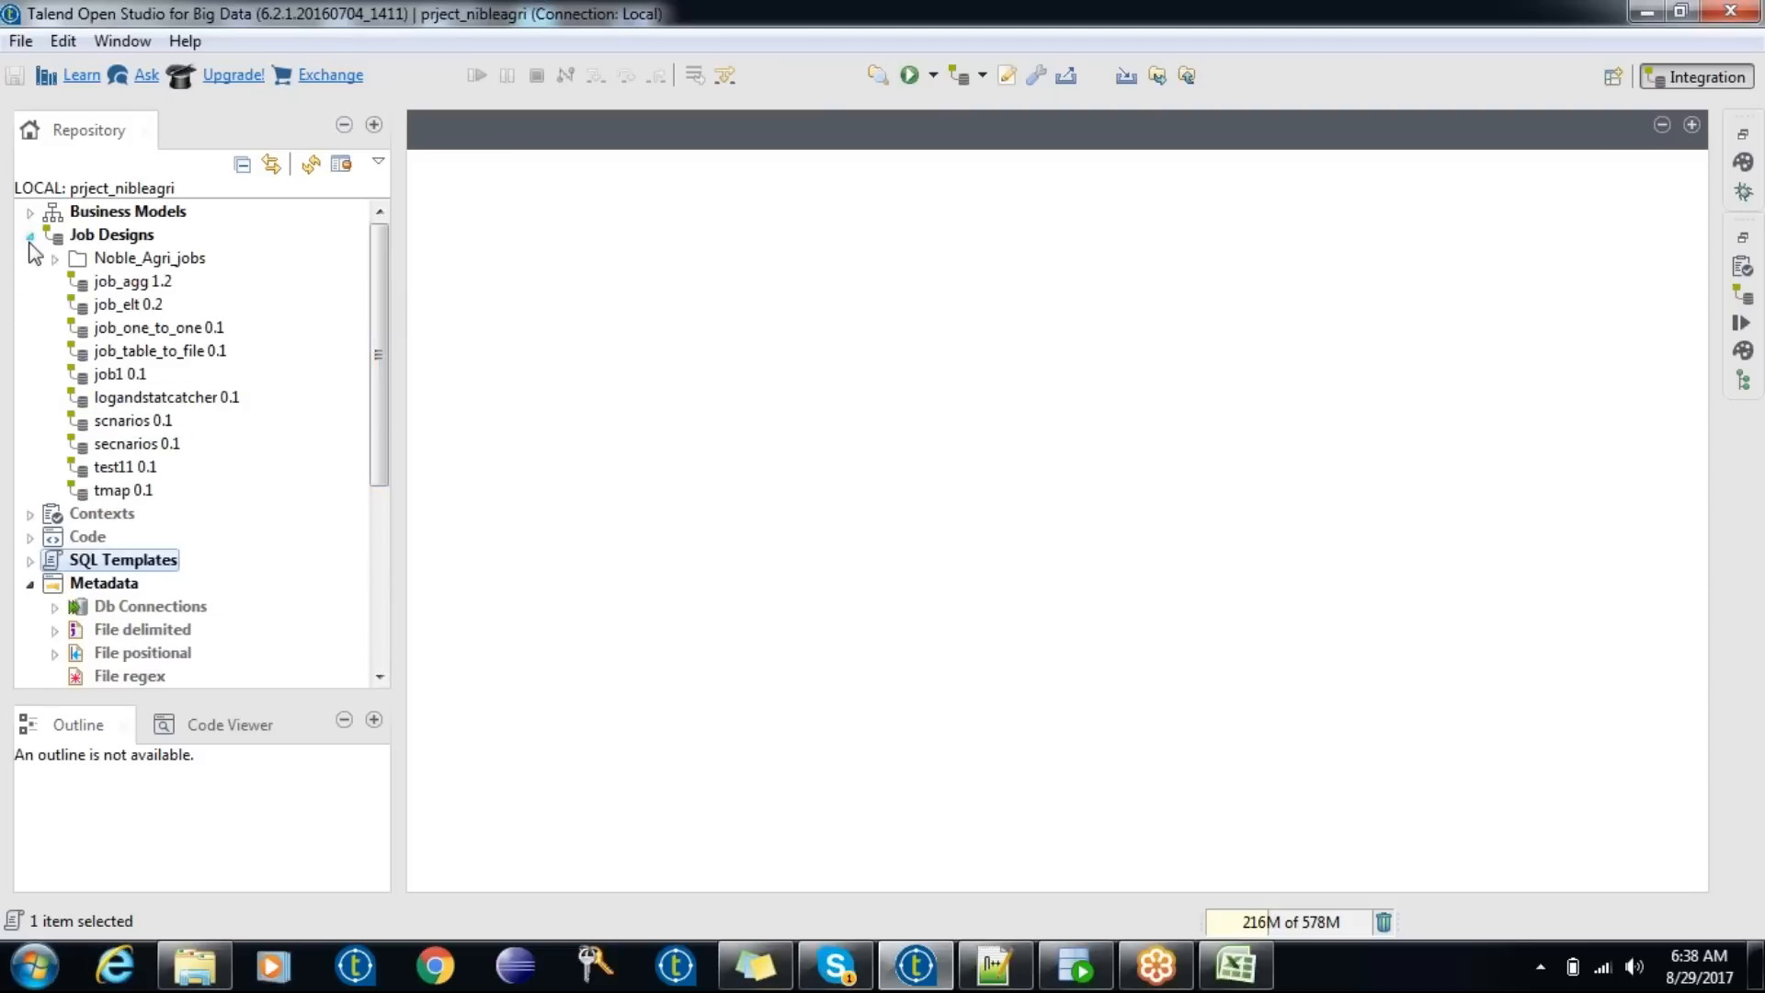
pyautogui.click(29, 237)
pyautogui.click(29, 328)
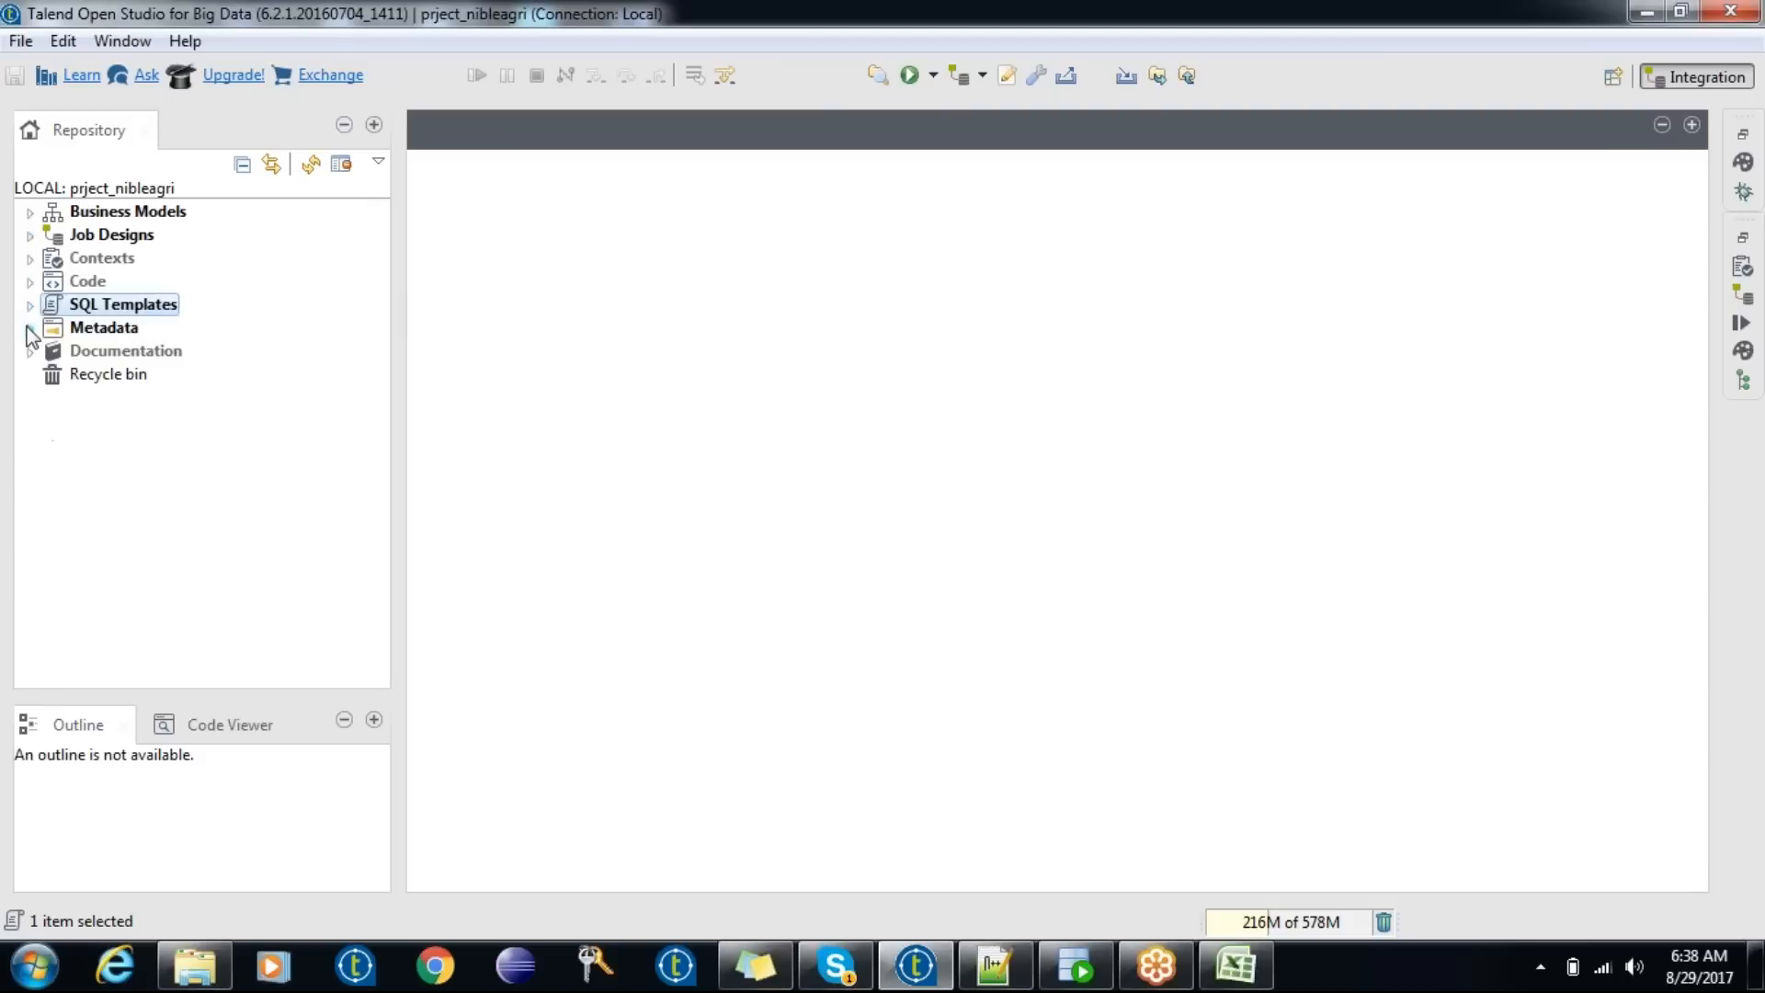
pyautogui.click(106, 235)
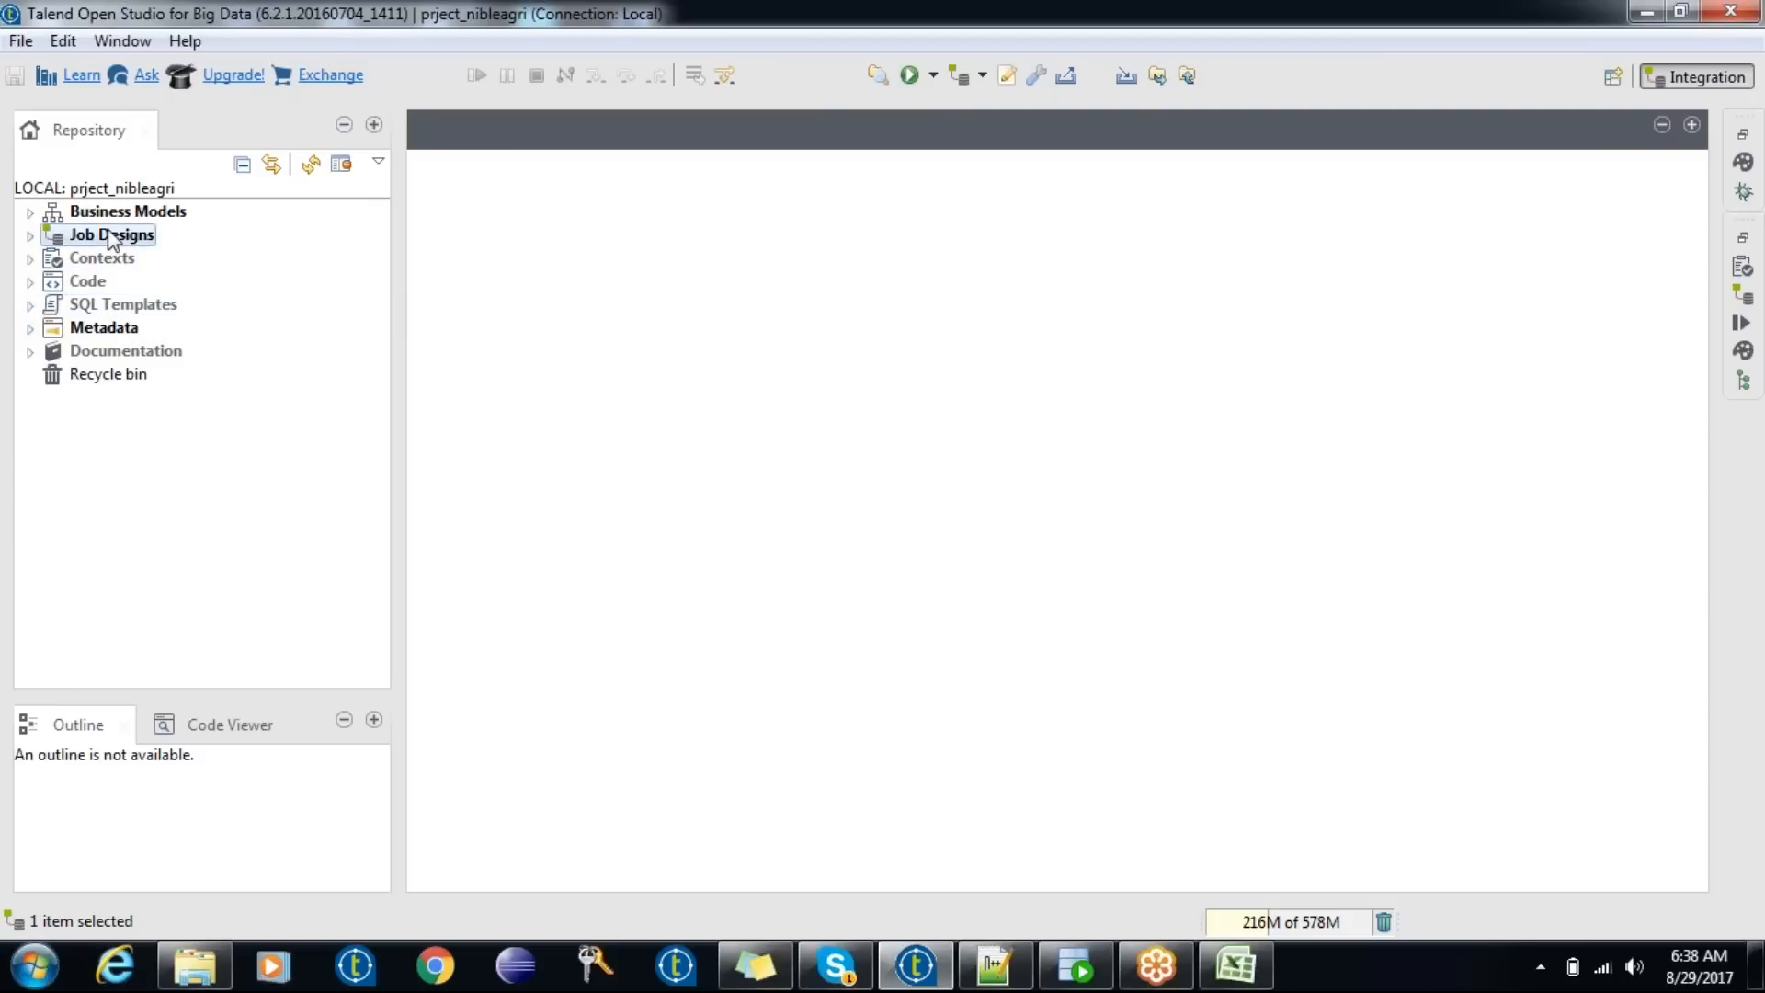
pyautogui.click(83, 330)
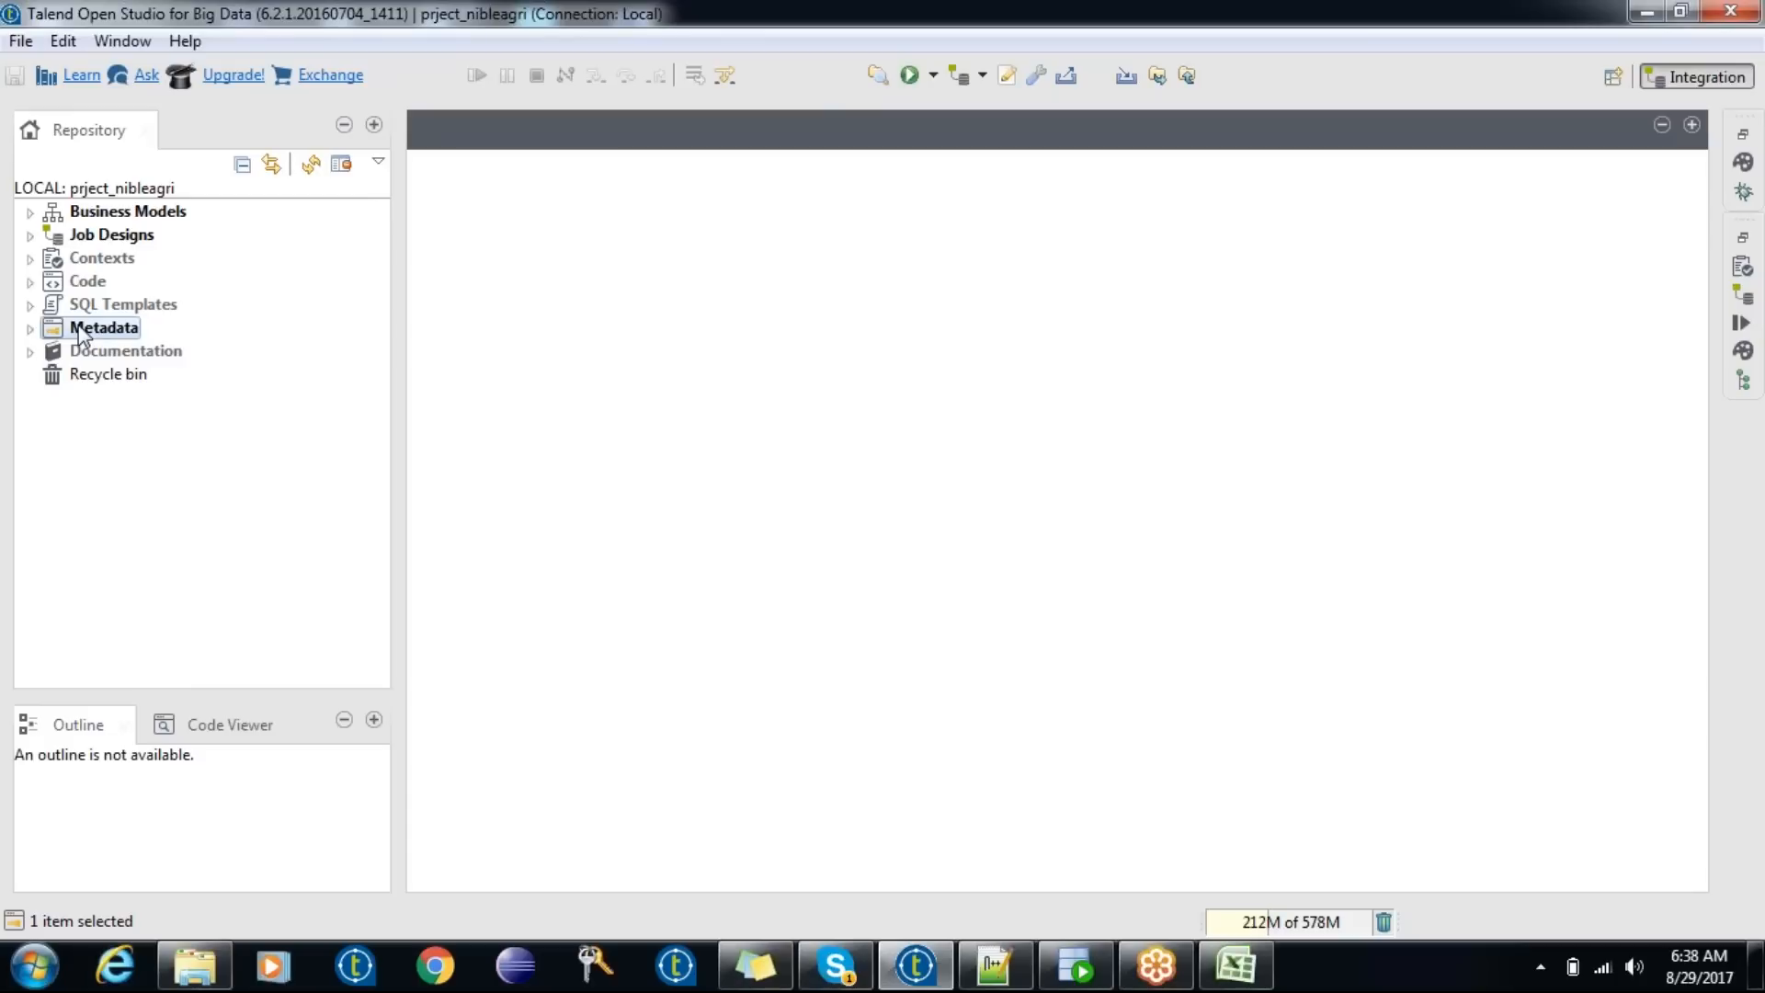
# - Expand Metadata and choose Create connection on Db Connections
pyautogui.rightClick(81, 333)
pyautogui.click(29, 330)
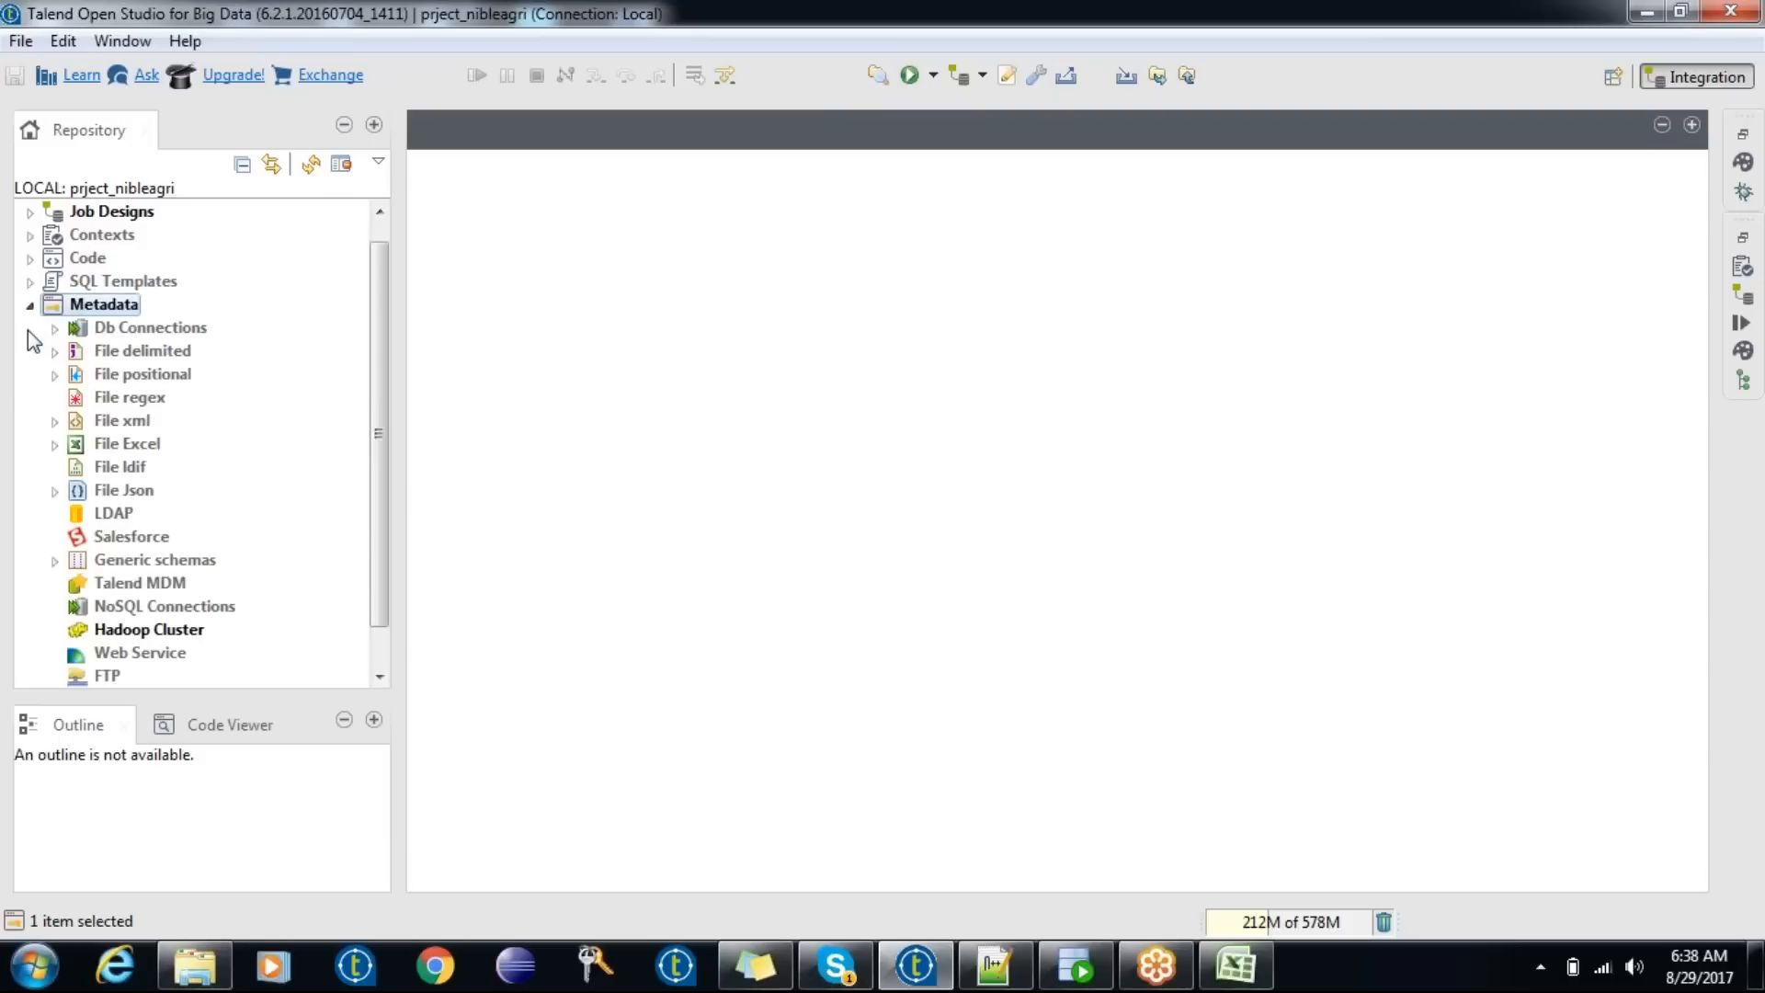
pyautogui.click(103, 335)
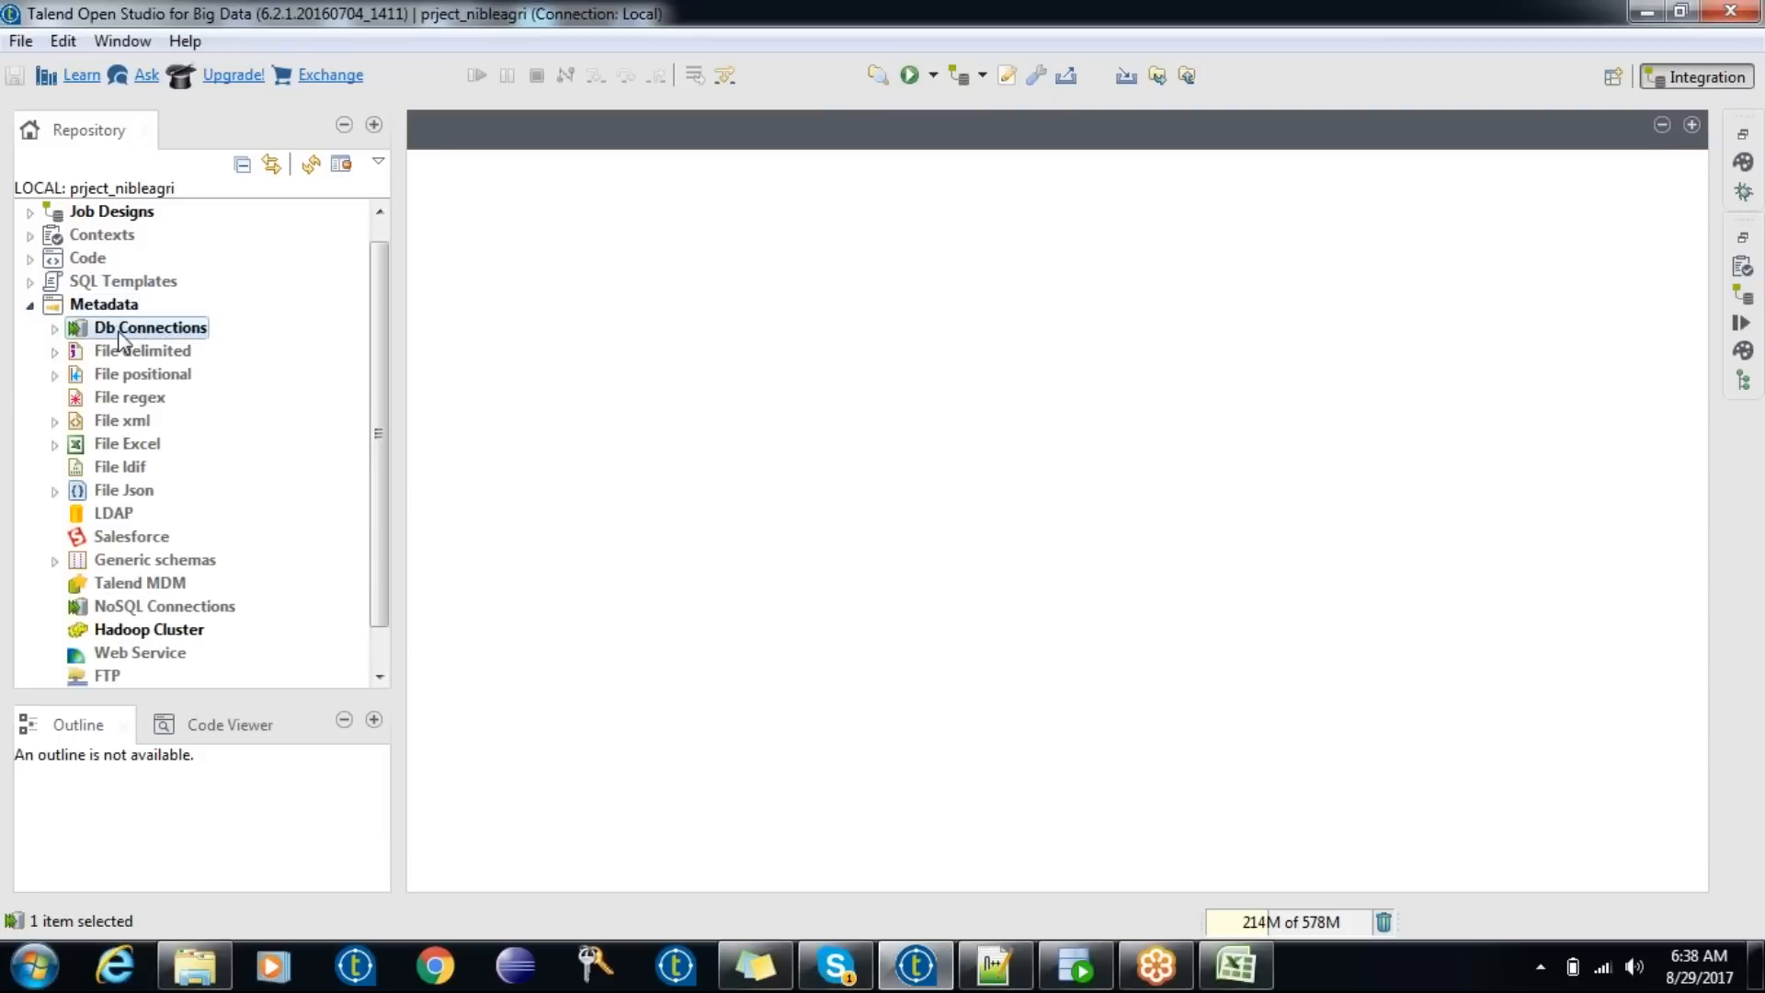
pyautogui.rightClick(119, 332)
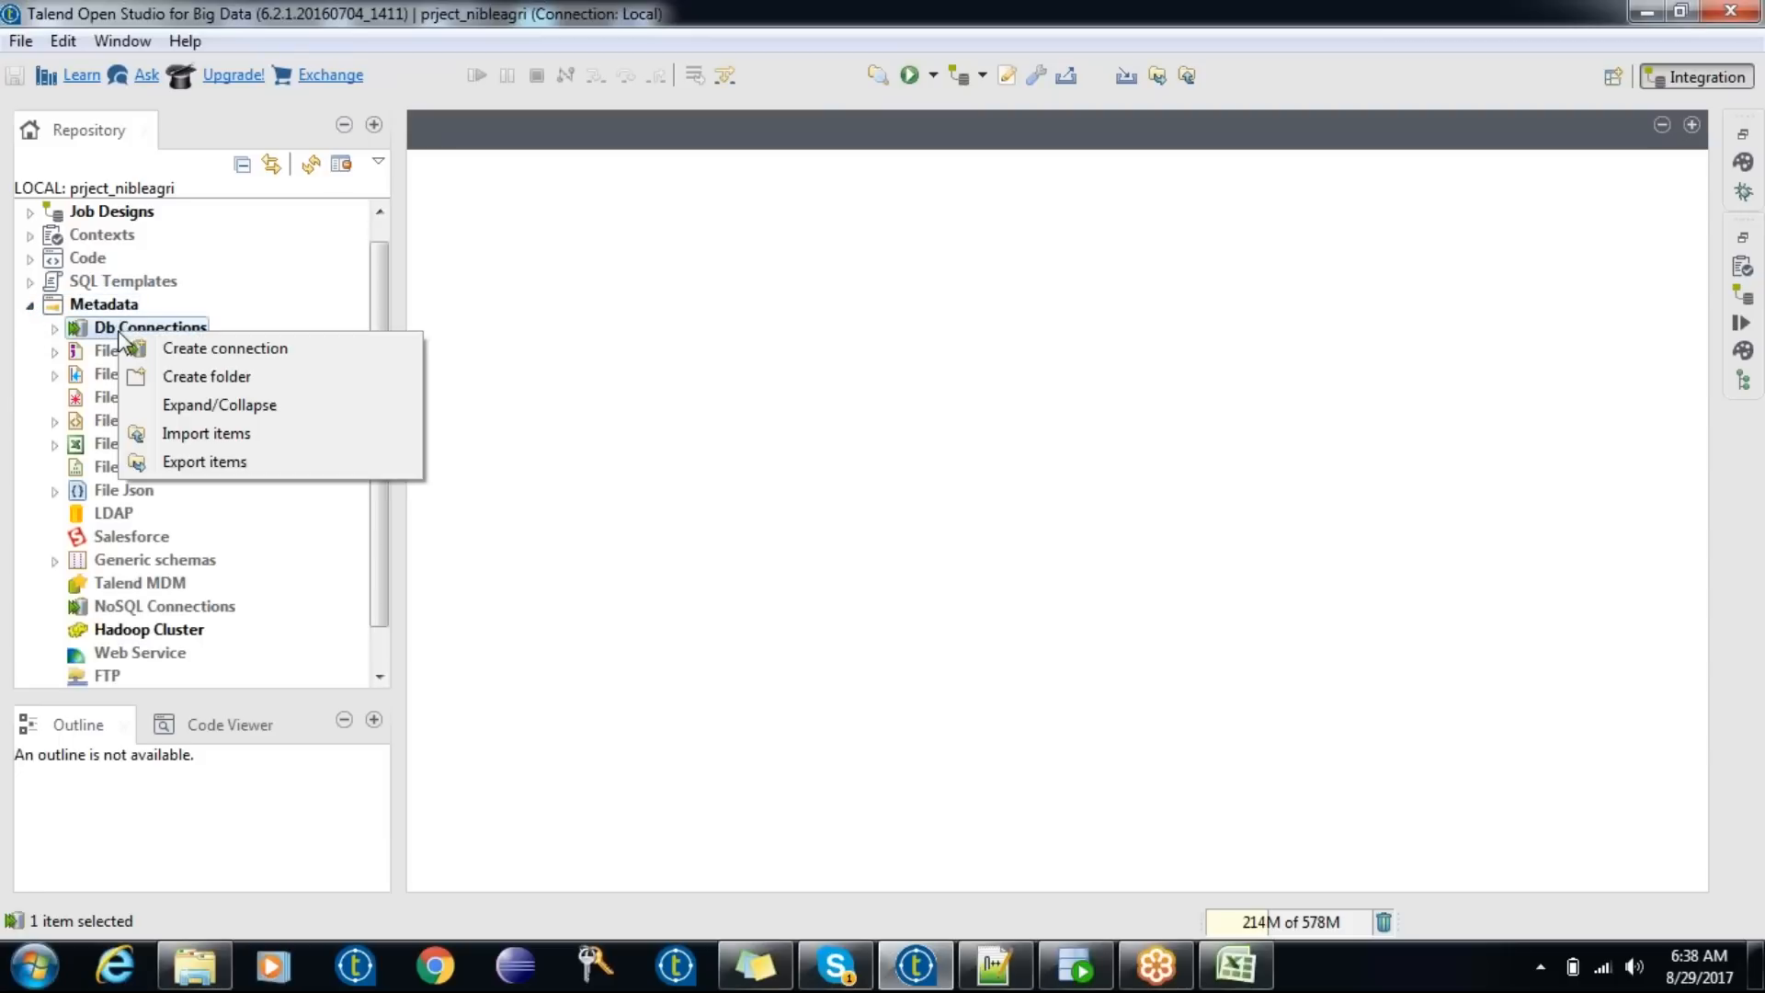
pyautogui.click(196, 351)
# - Name the database connection oracle_demo123, preview Step 2/2, and return to Step 1/2
pyautogui.write('oracle')
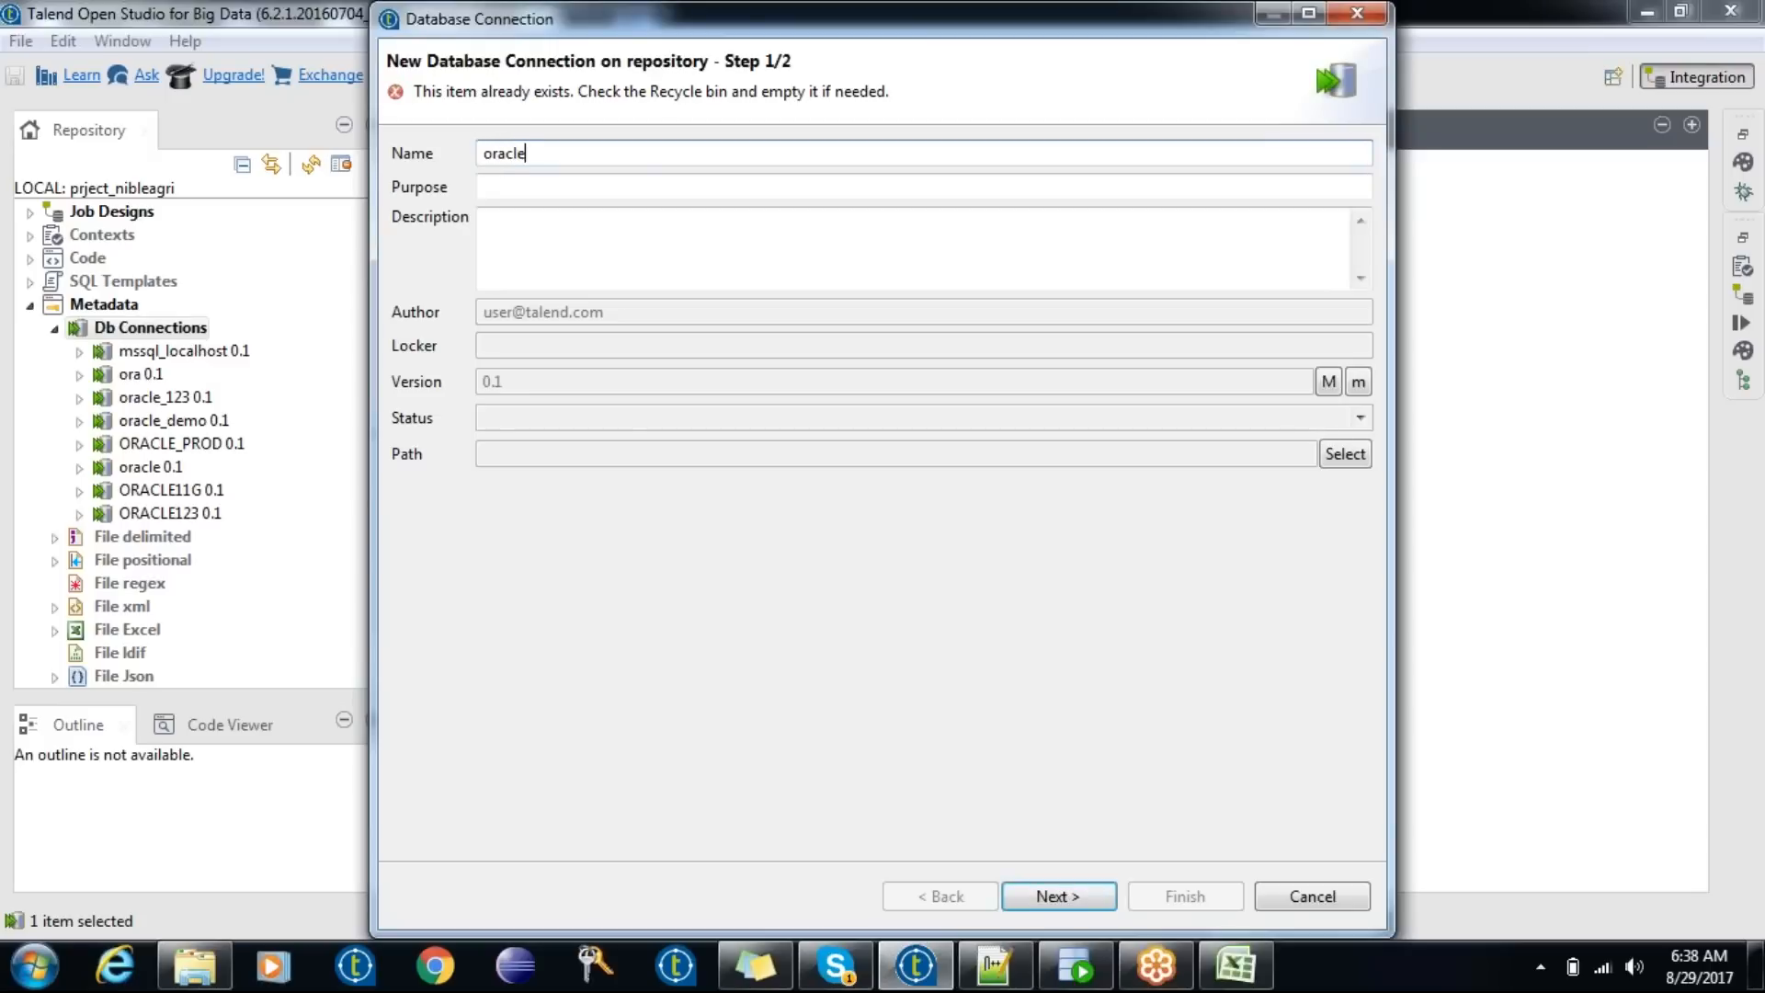
pyautogui.write('_d')
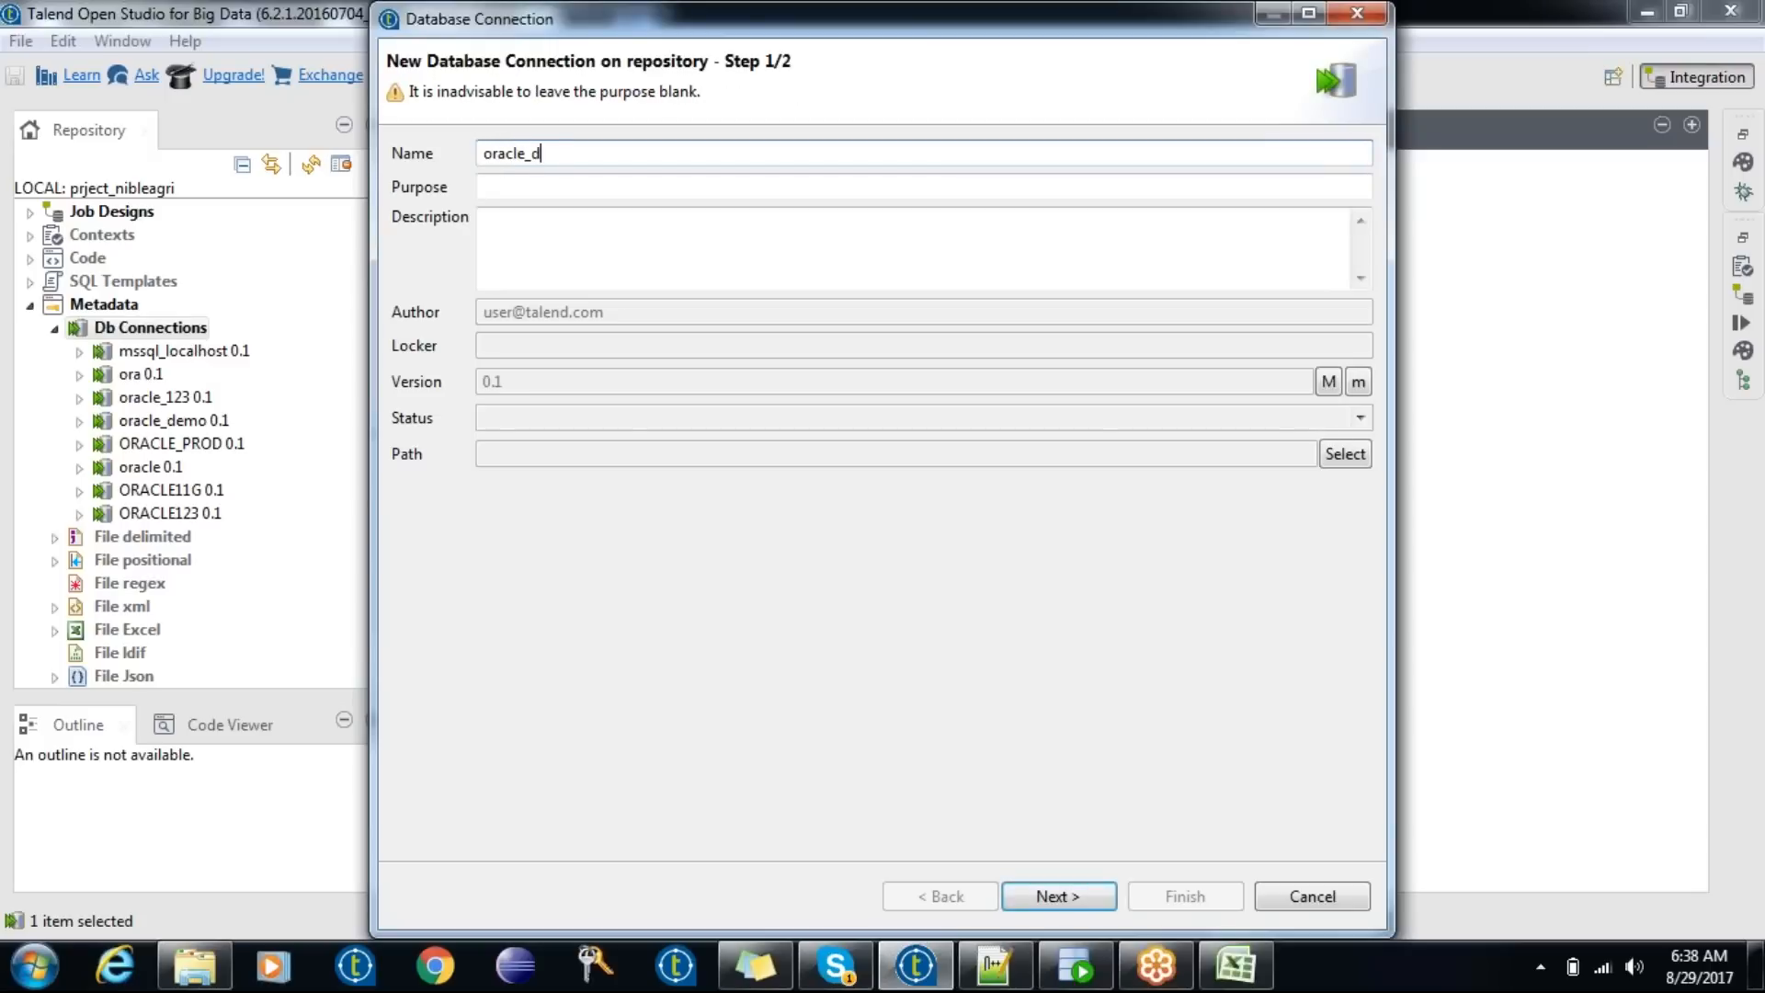
pyautogui.write('emo')
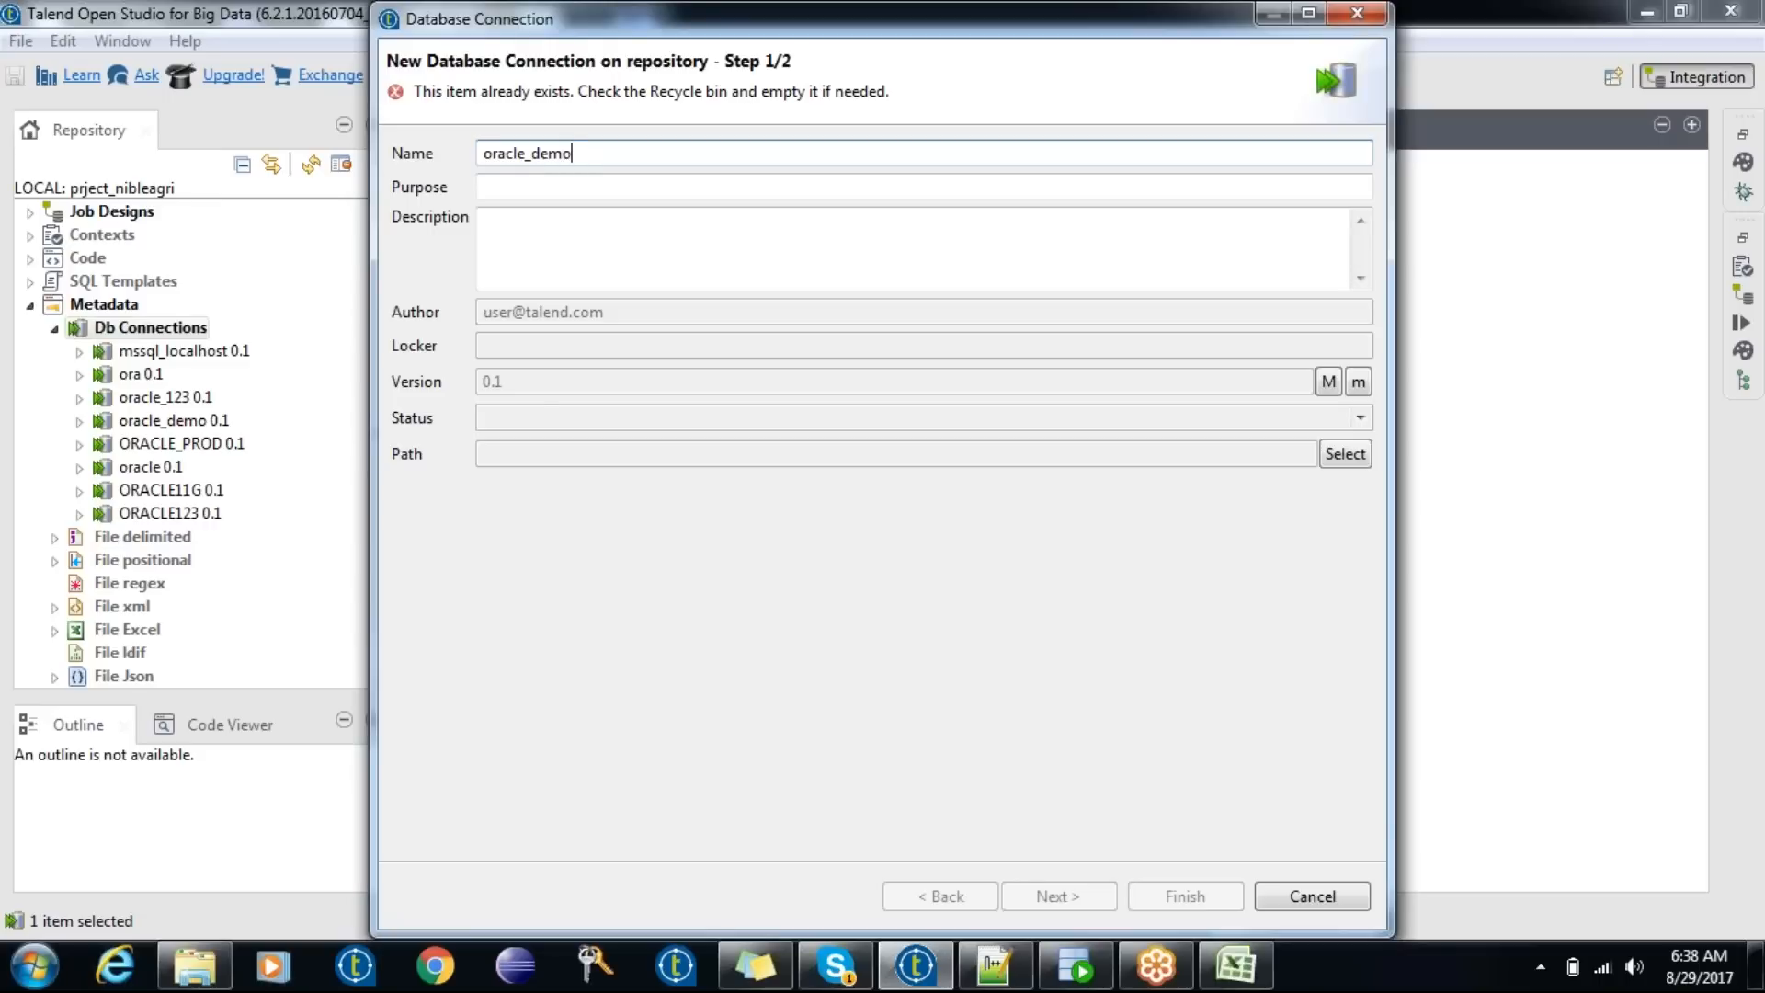
pyautogui.write('123')
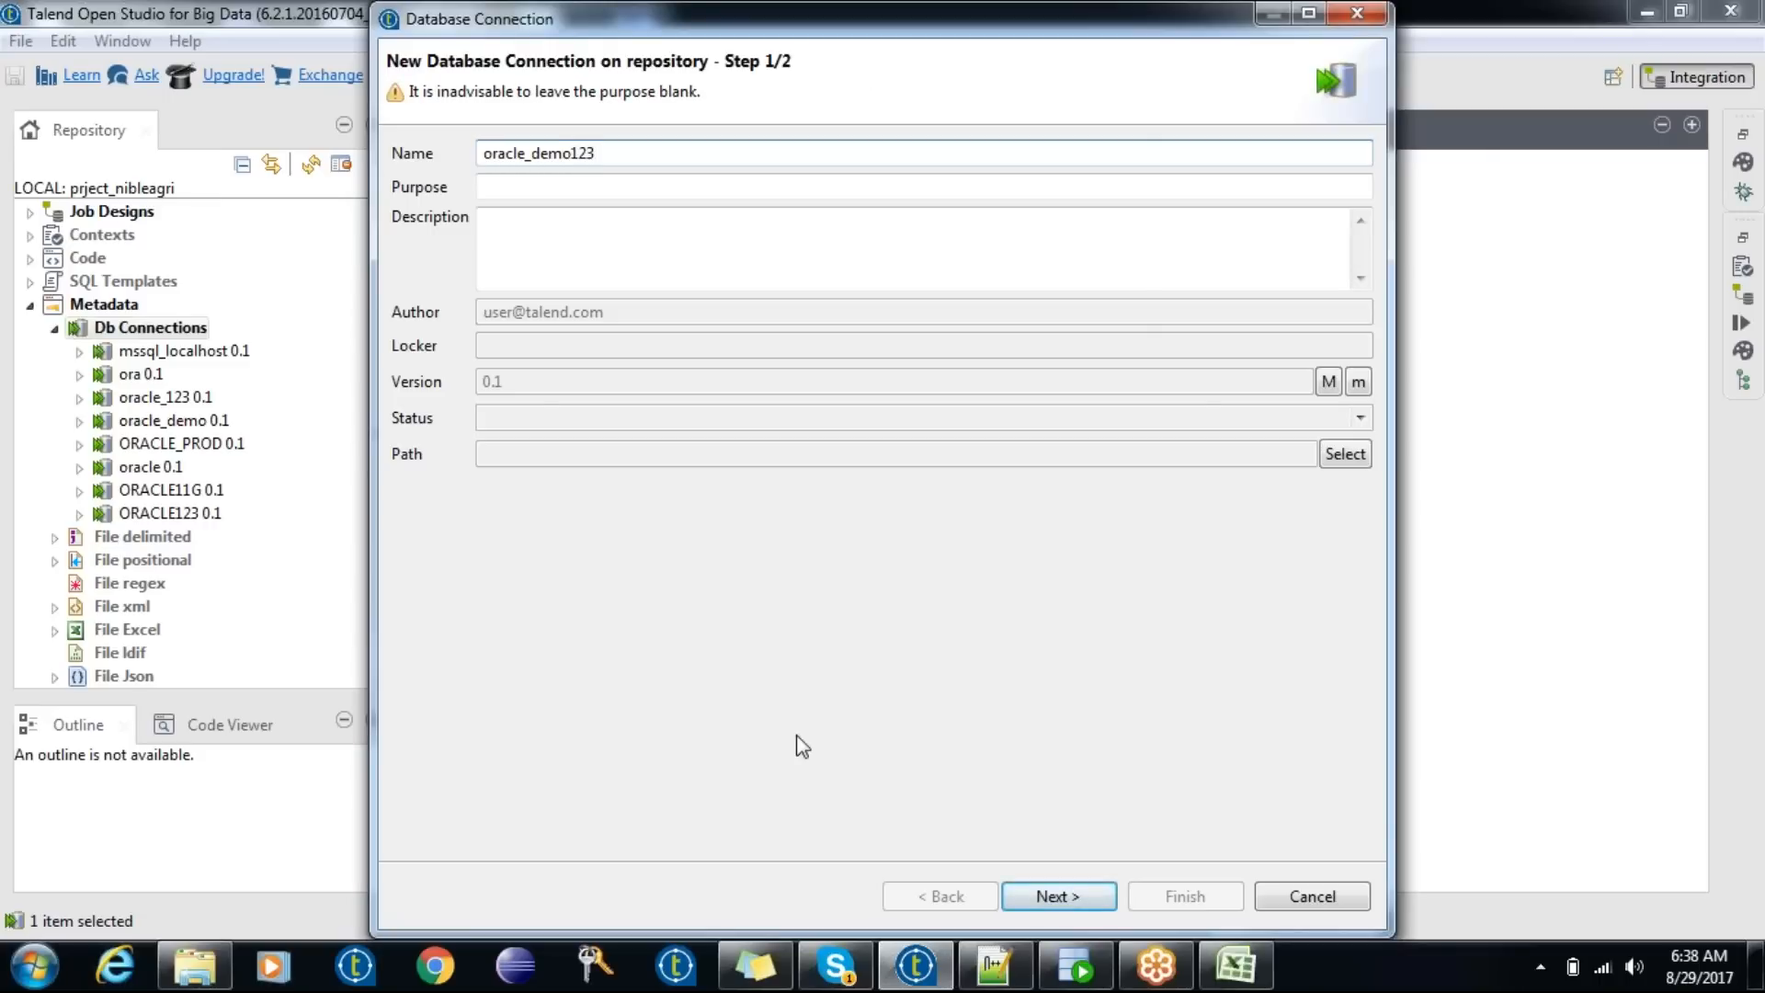
pyautogui.click(1058, 897)
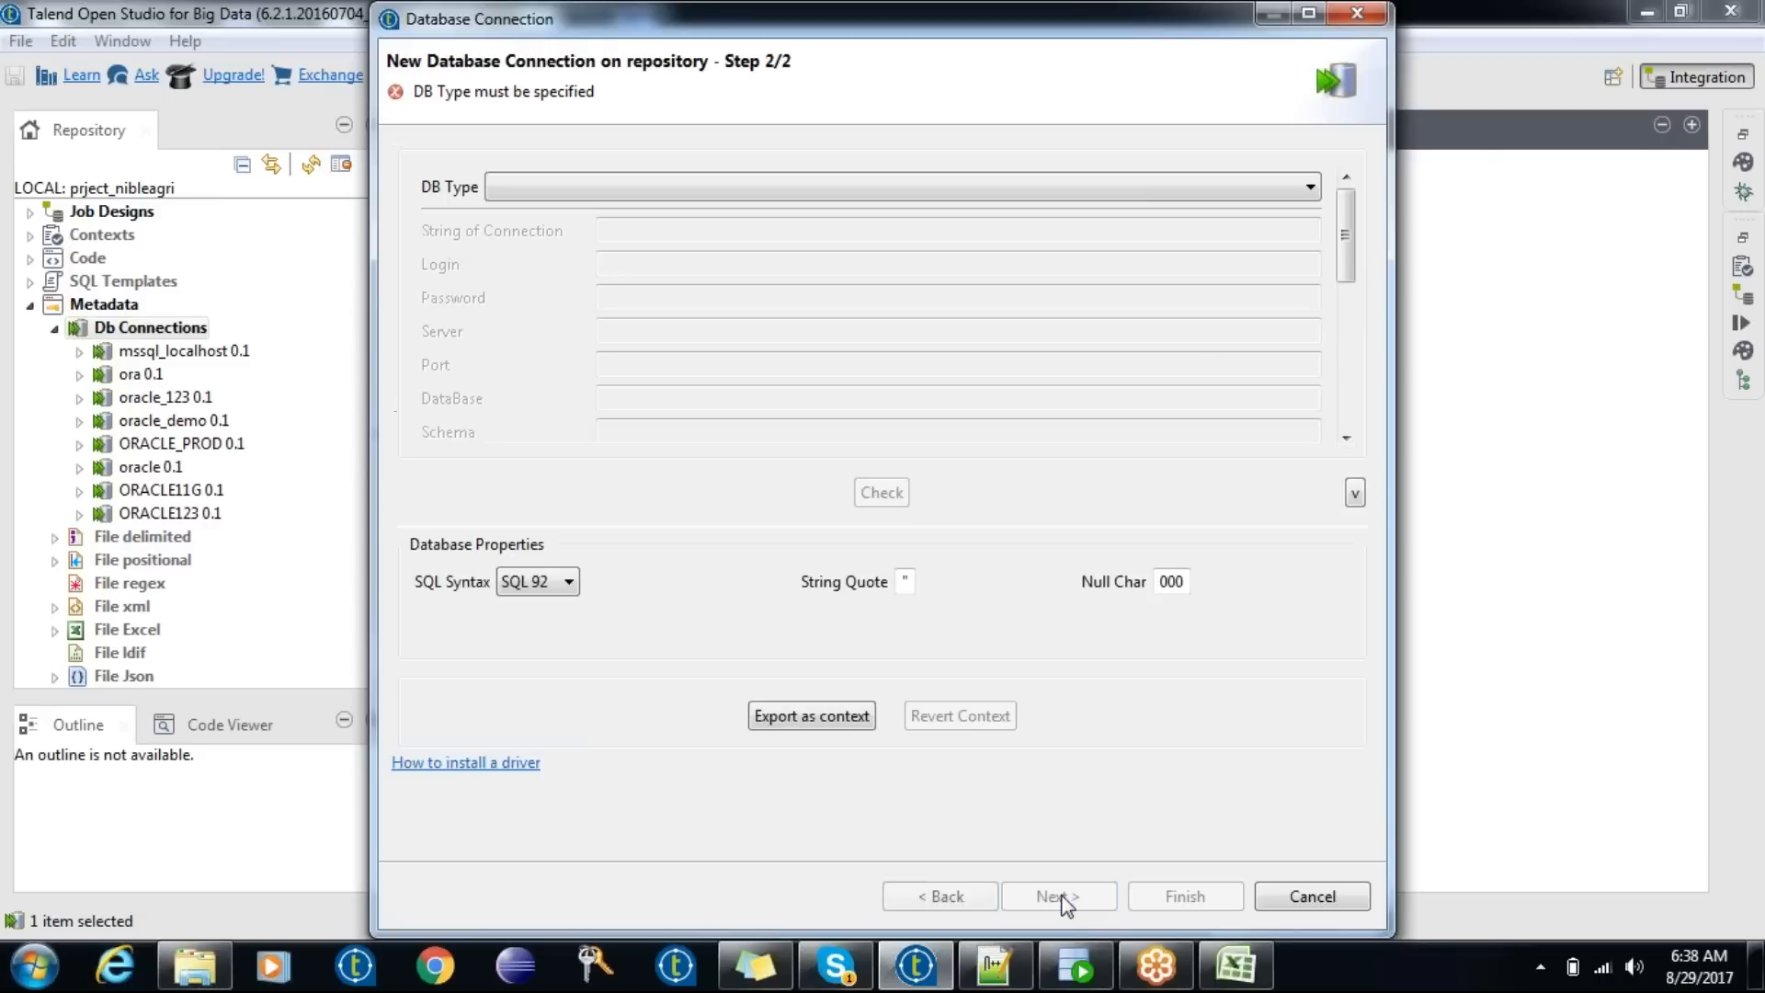
pyautogui.click(942, 896)
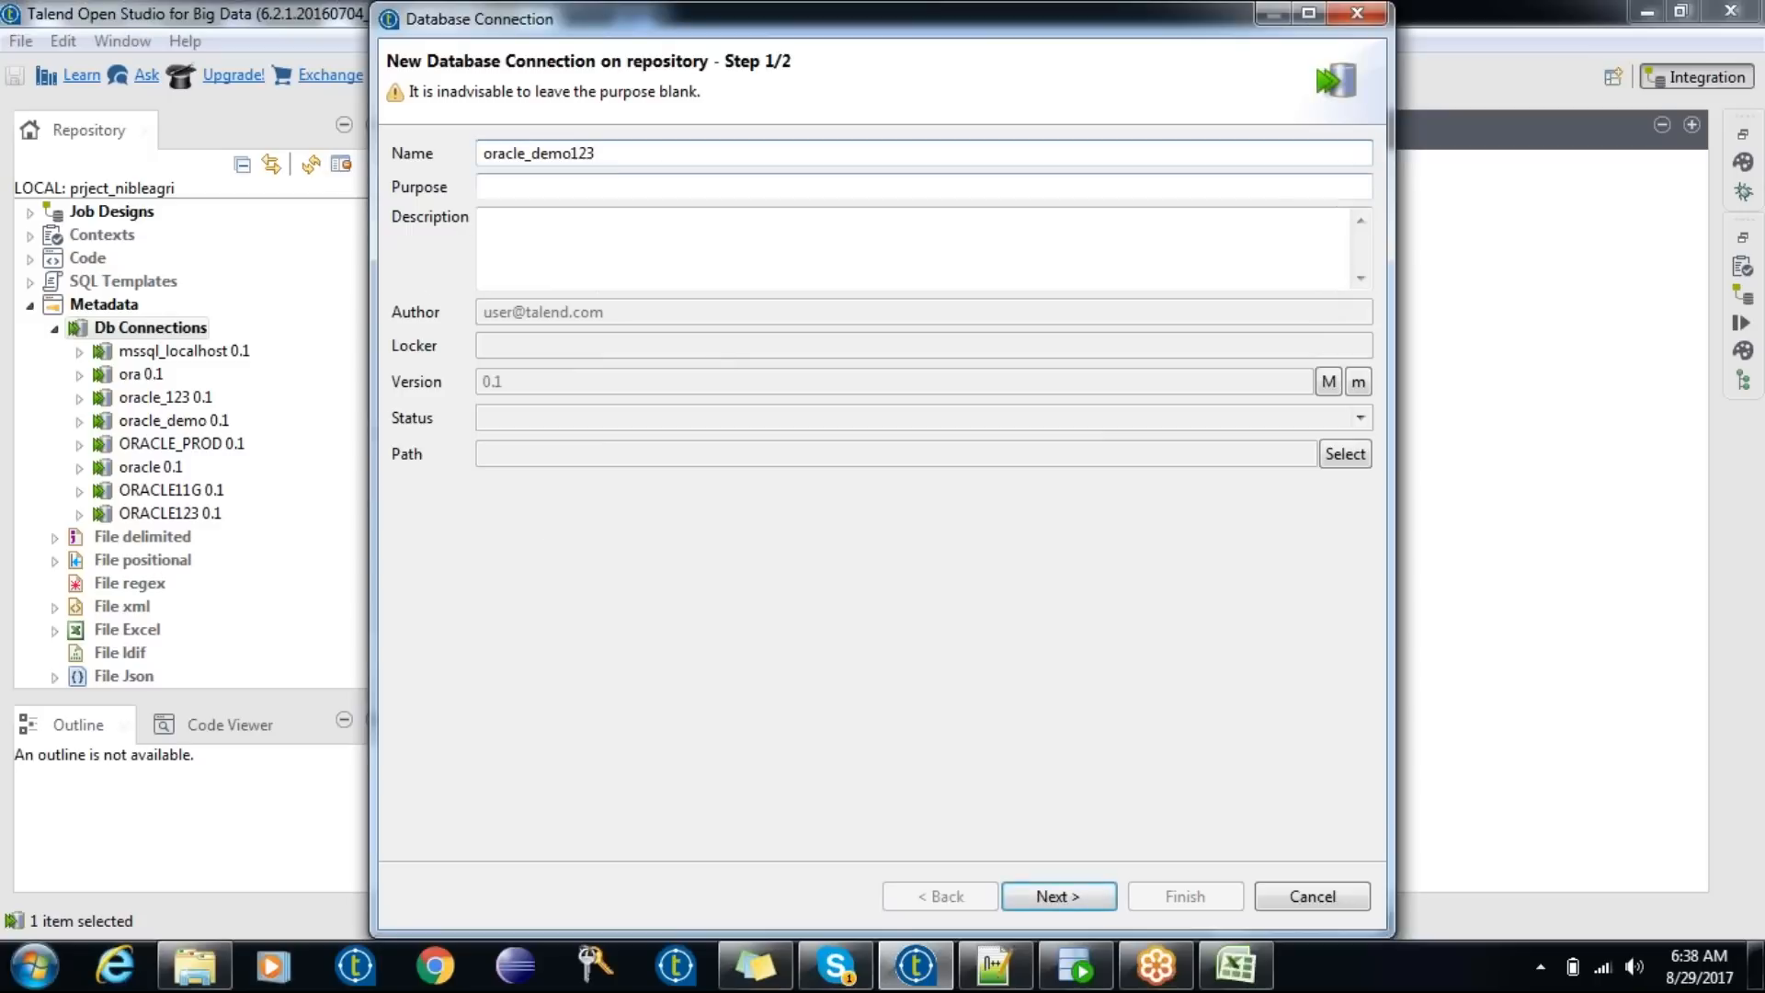
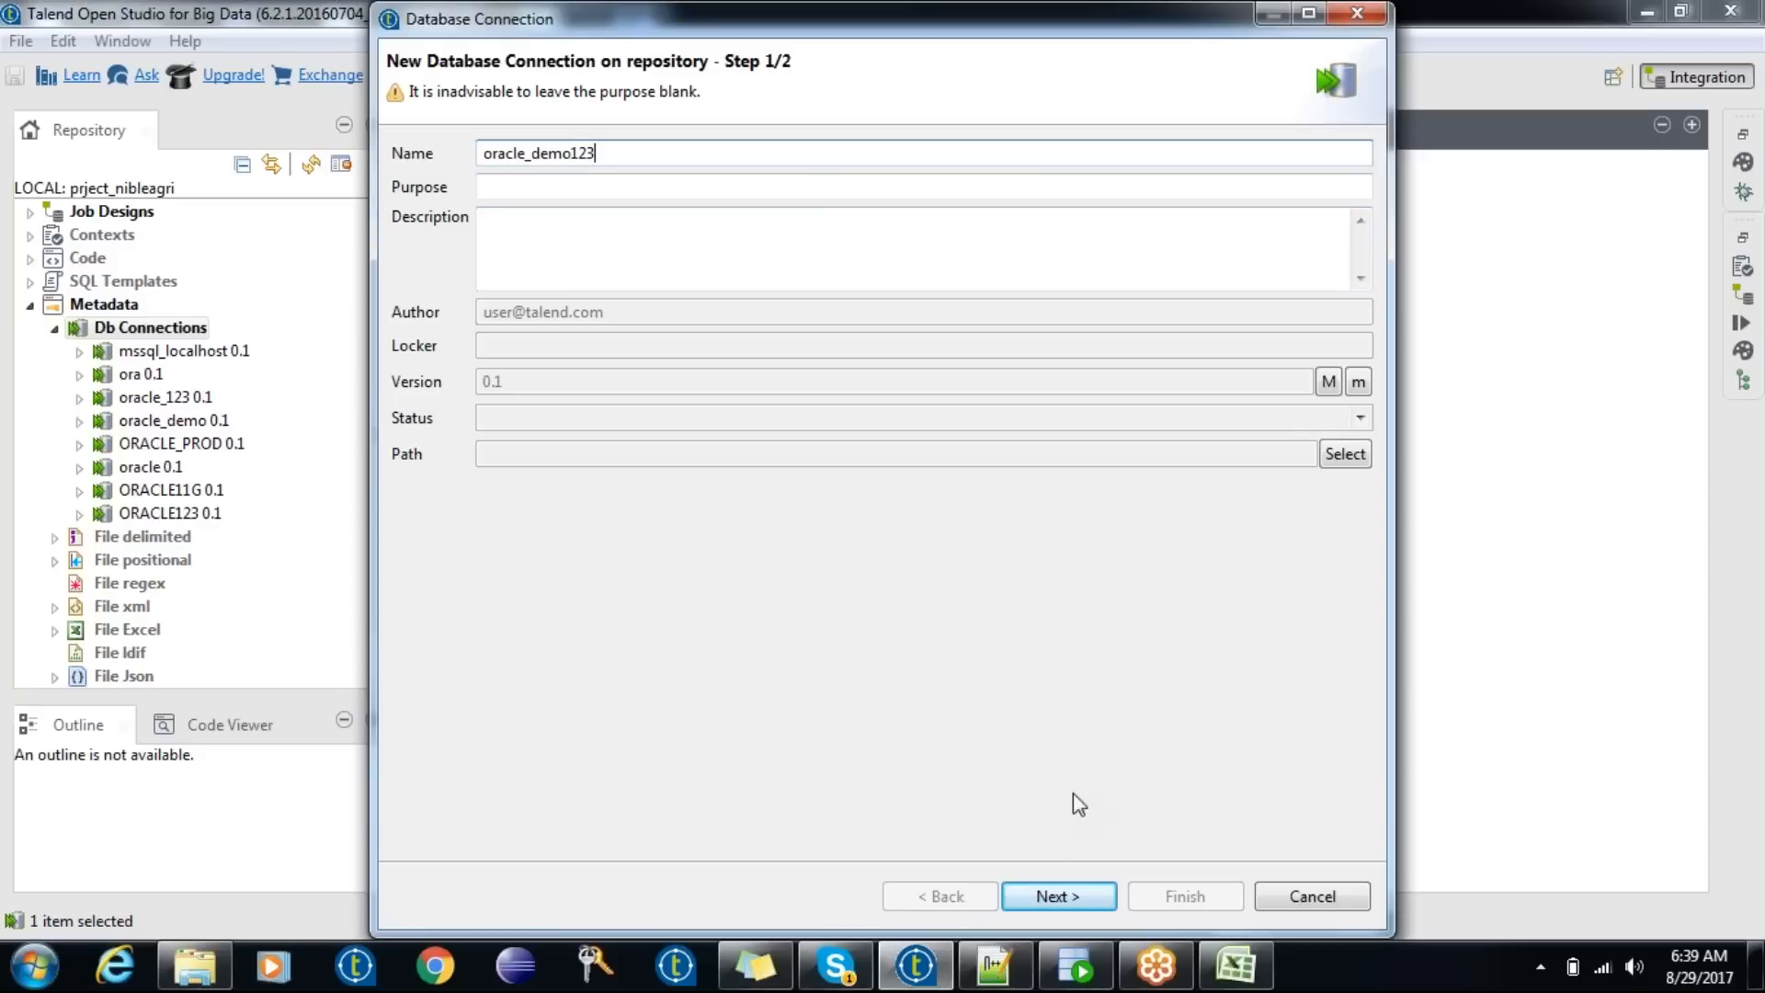
# - Move to the connection details and set the DB type to Oracle with service name
pyautogui.click(1057, 896)
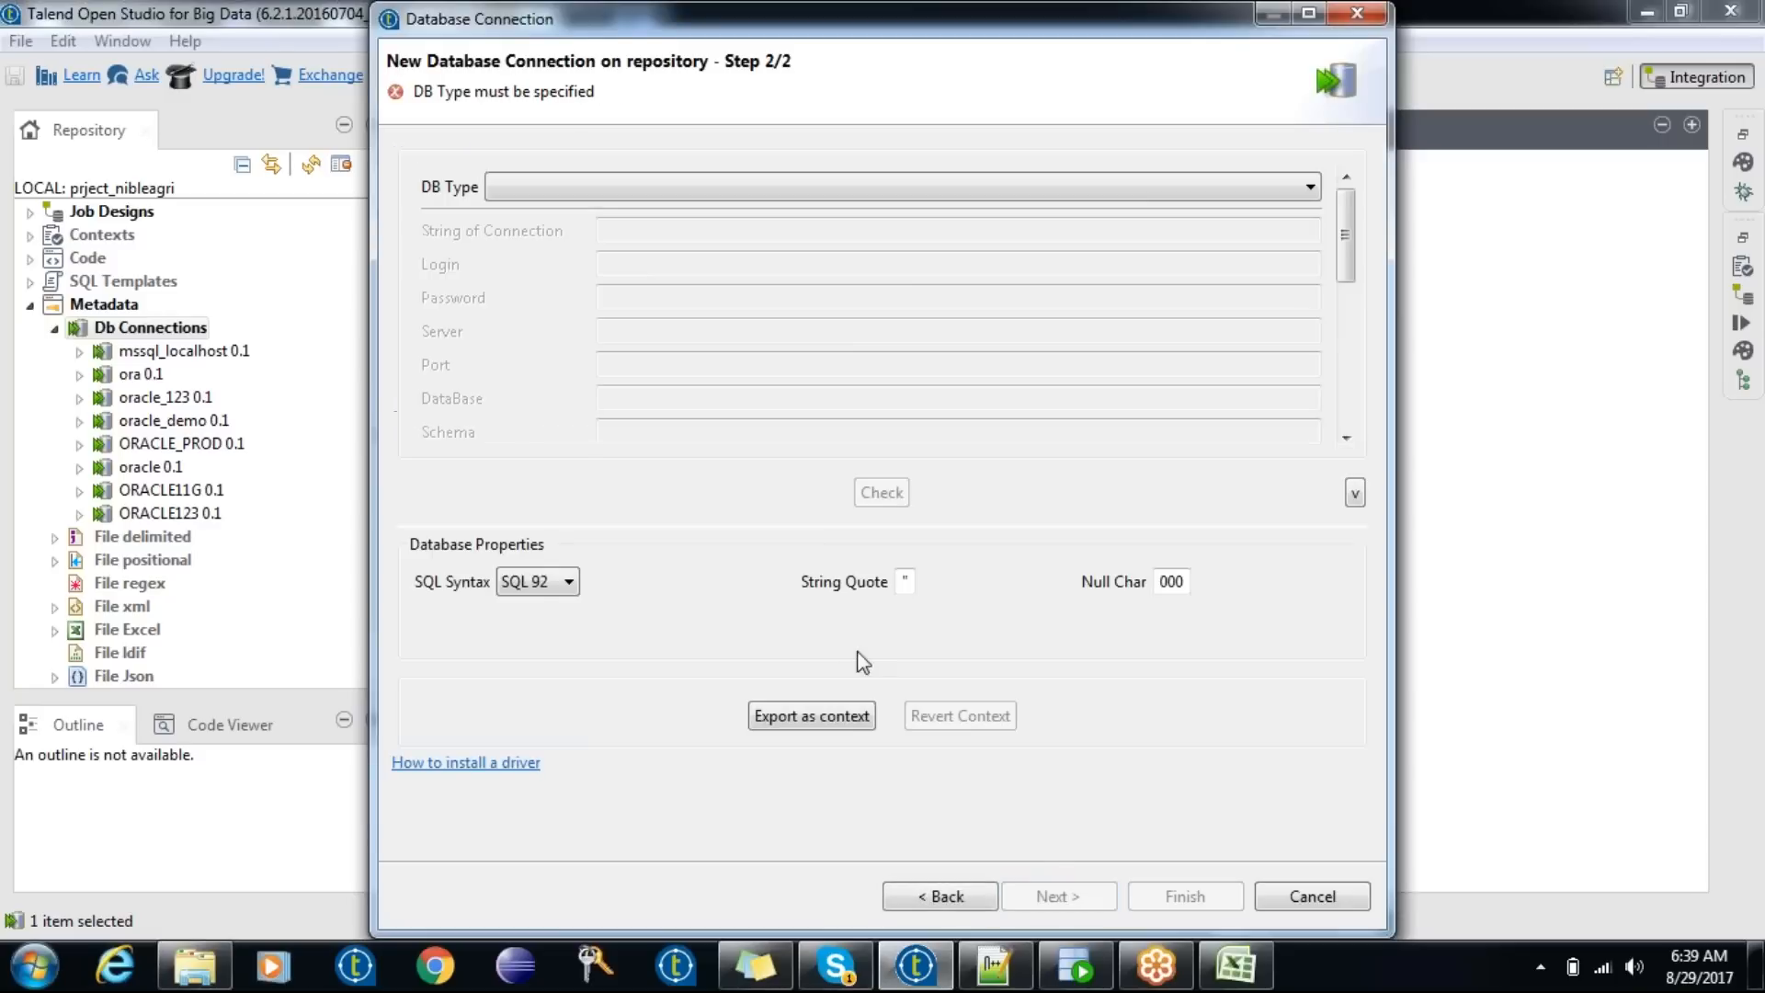
pyautogui.click(728, 193)
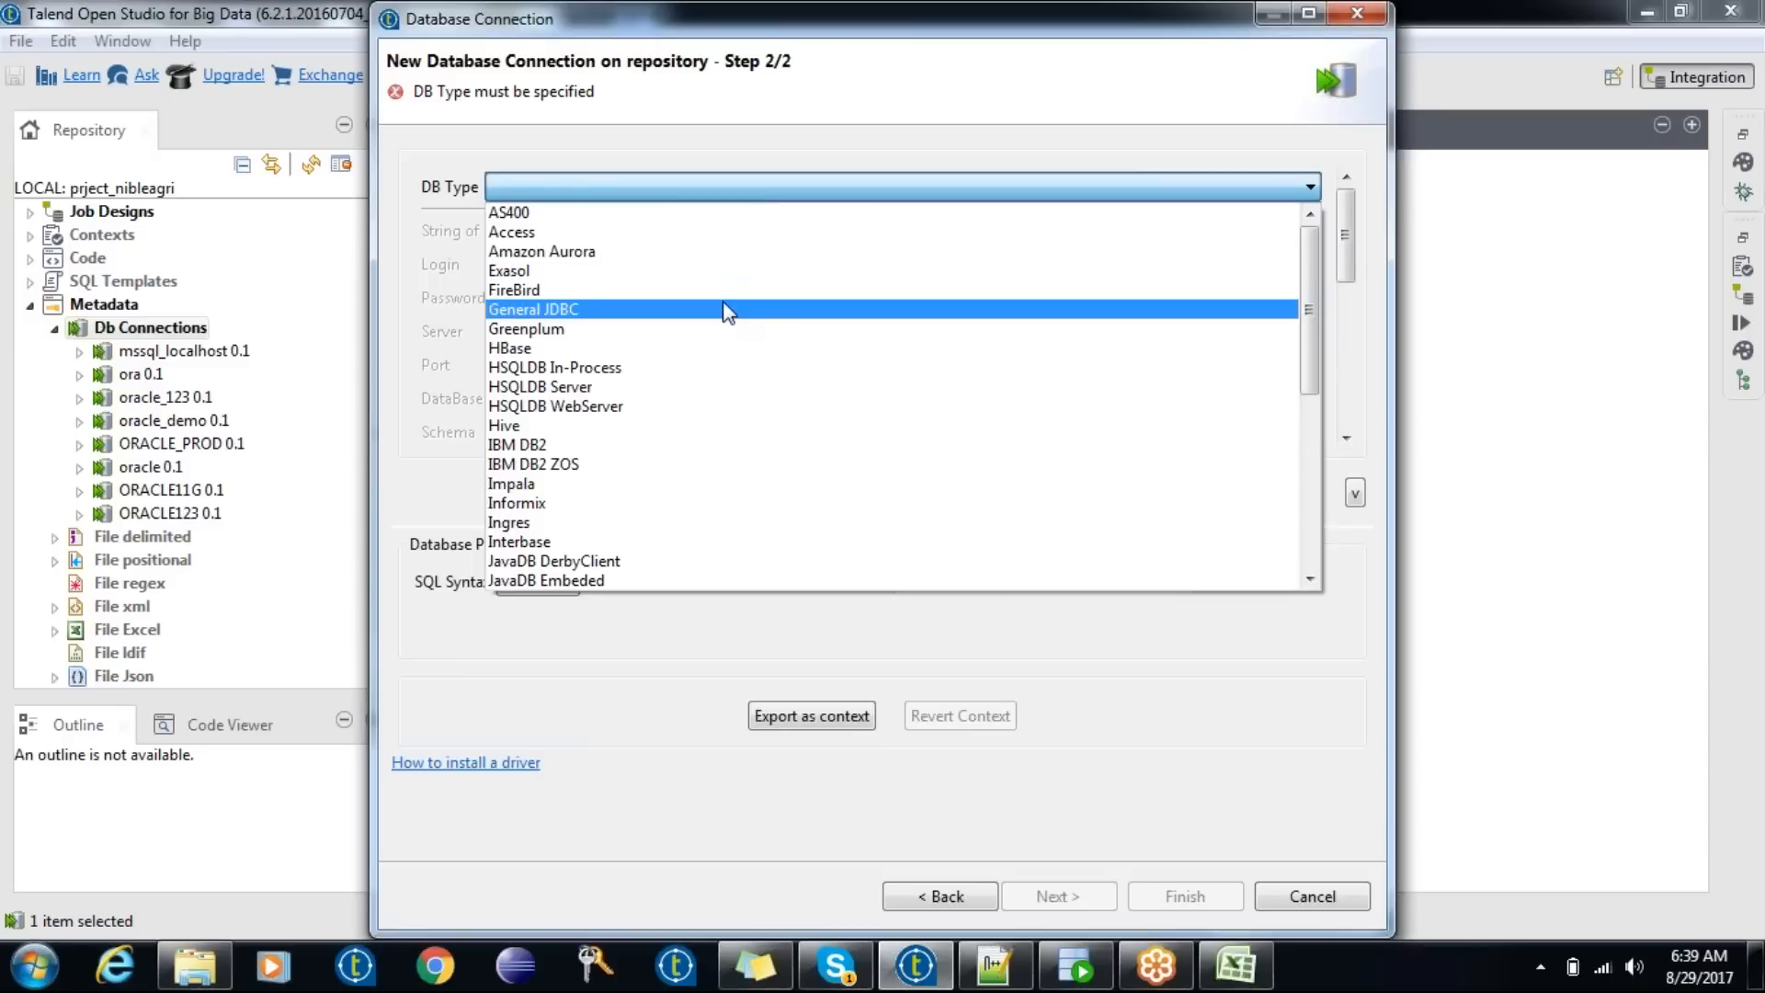
pyautogui.press('Down')
pyautogui.press('Down')
pyautogui.press('Down')
pyautogui.press('Down')
pyautogui.press('Down')
pyautogui.press('Down')
pyautogui.press('Down')
pyautogui.press('Down')
pyautogui.press('Down')
pyautogui.press('Down')
pyautogui.press('Down')
pyautogui.press('Down')
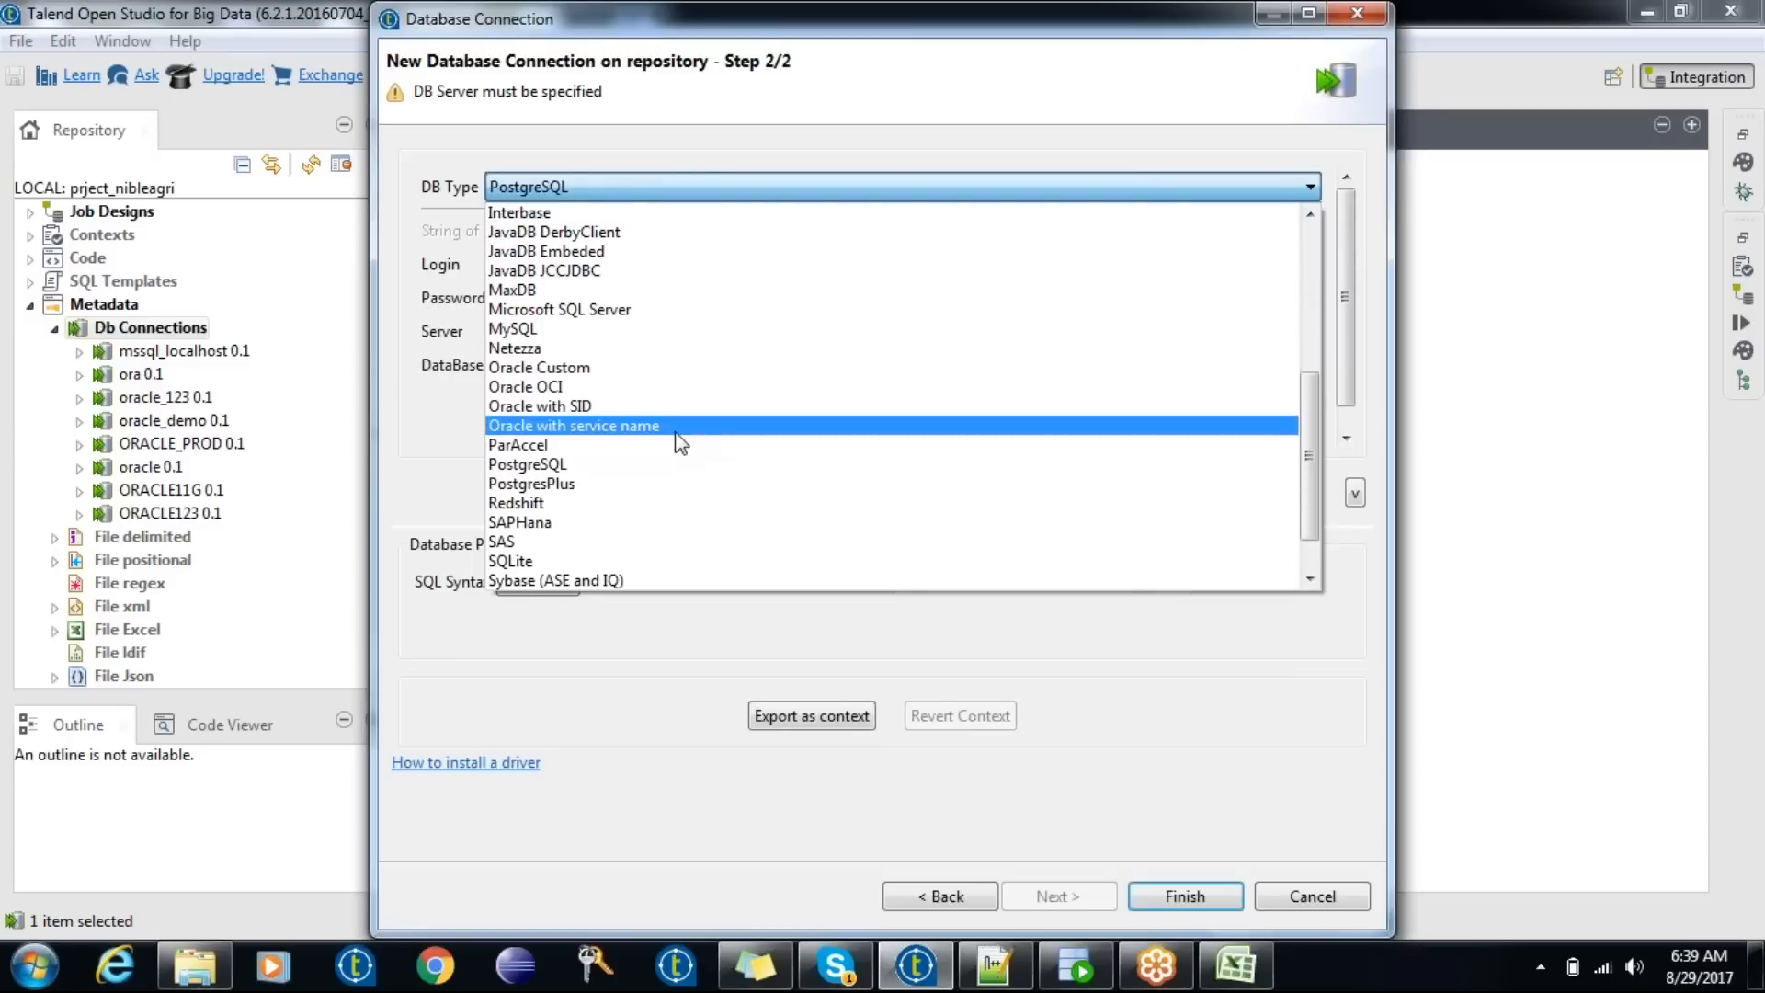
pyautogui.click(677, 438)
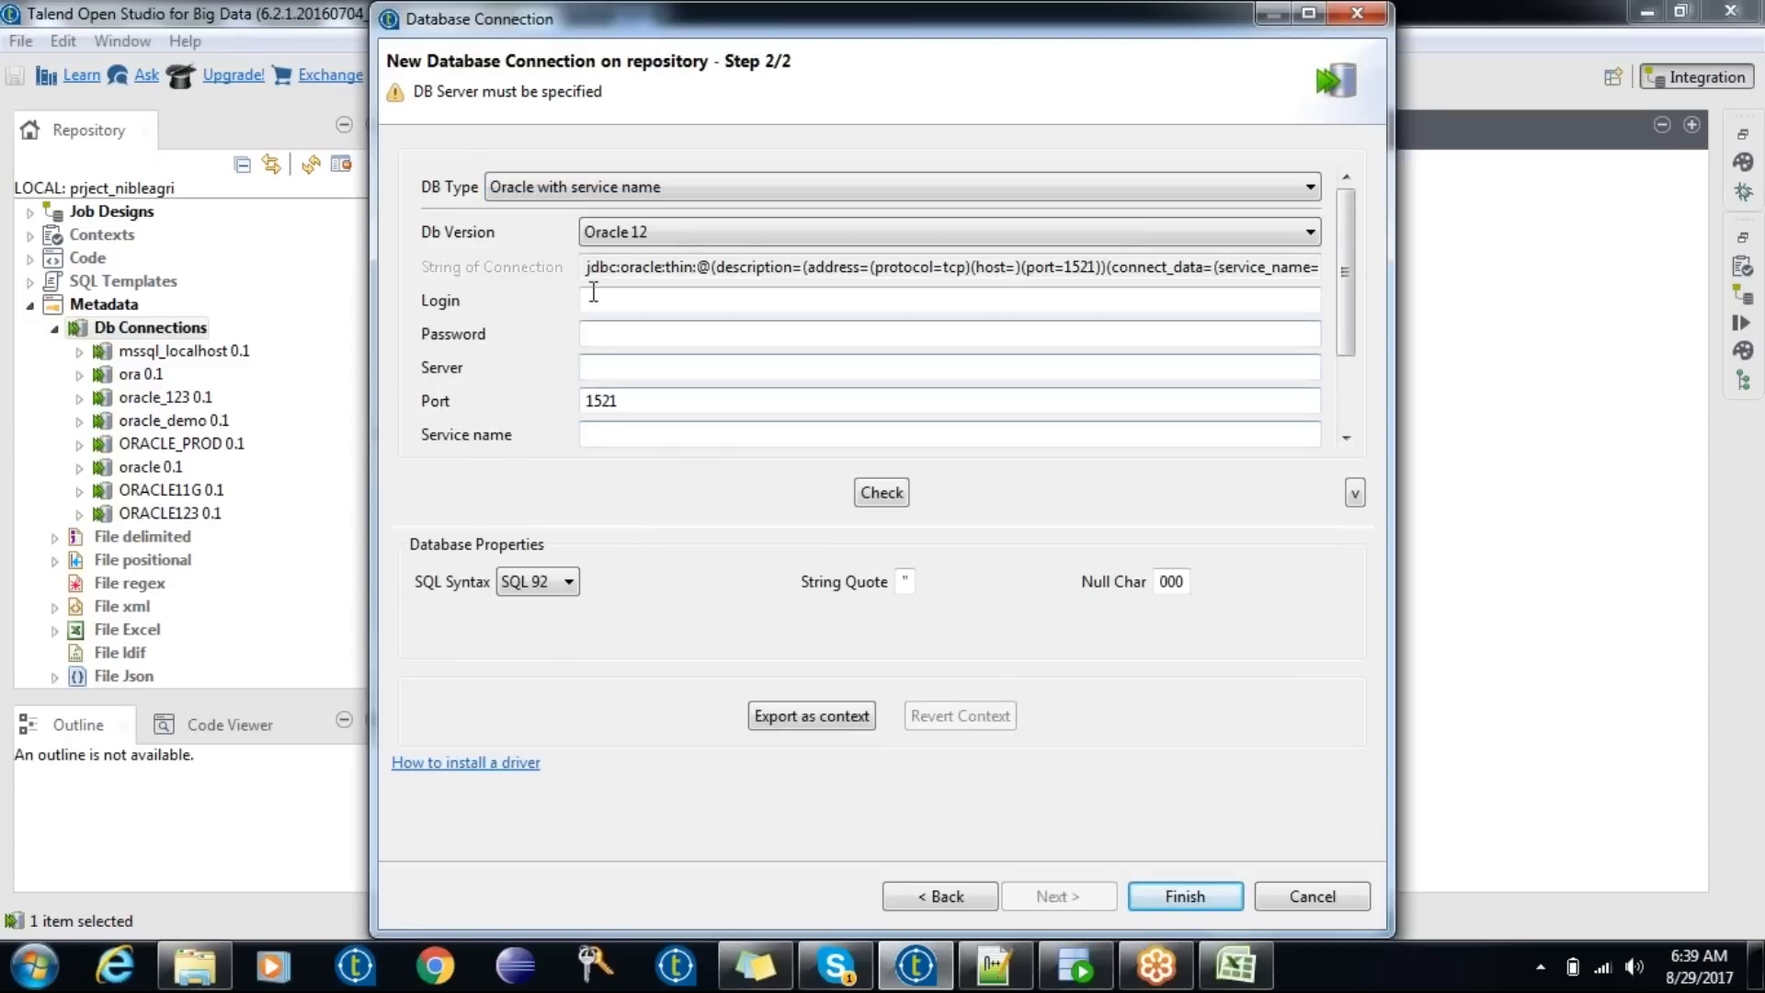
# - Enter login system, the account password, and server localhost
pyautogui.click(630, 302)
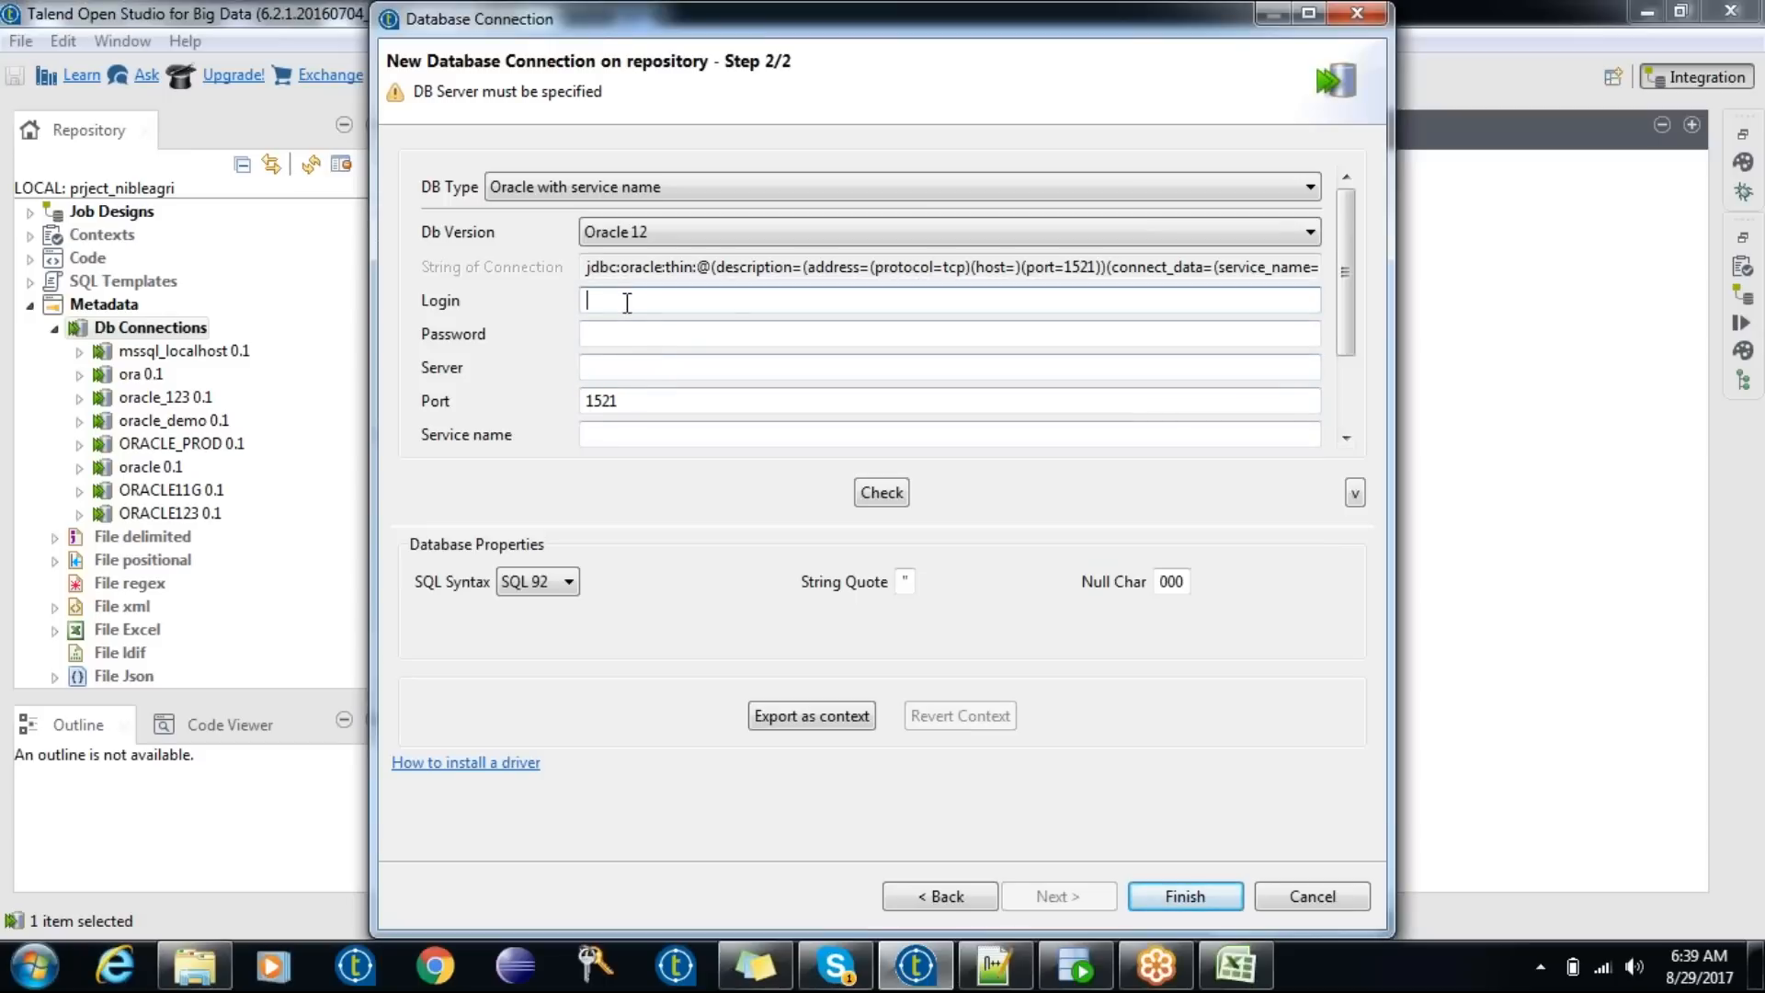
pyautogui.write('system')
pyautogui.press('Tab')
pyautogui.write('***')
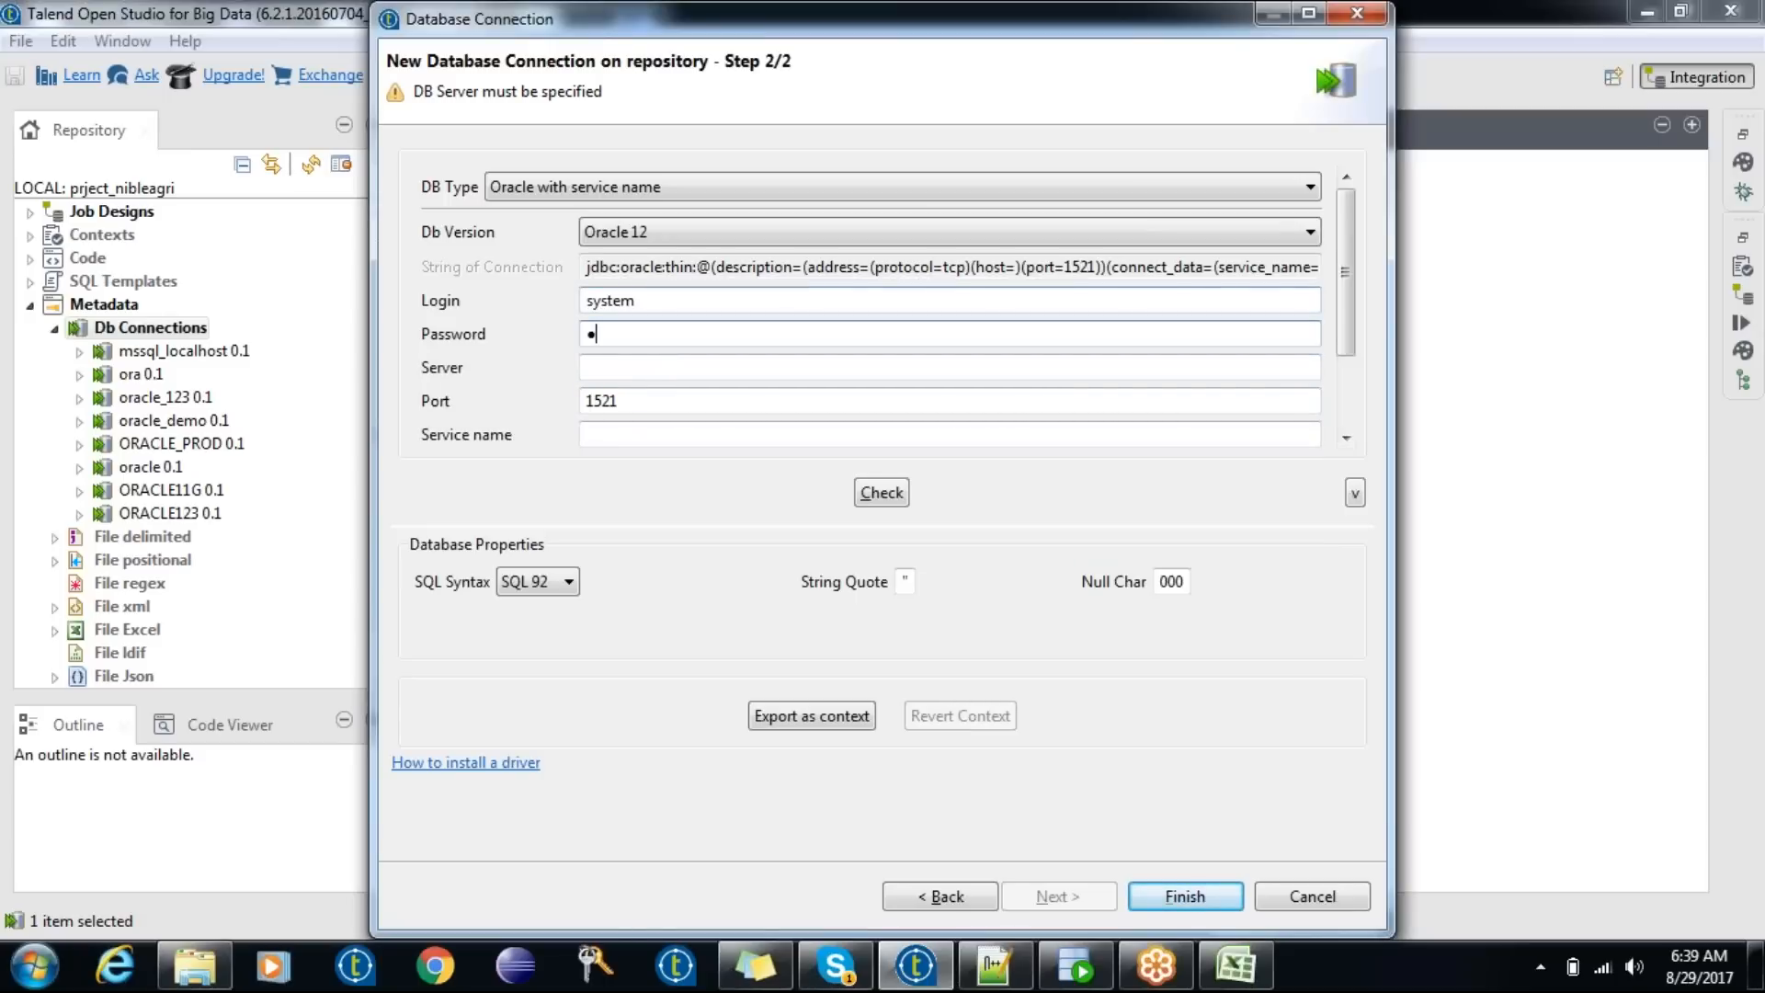
pyautogui.write('****')
pyautogui.click(611, 372)
pyautogui.write('localhost')
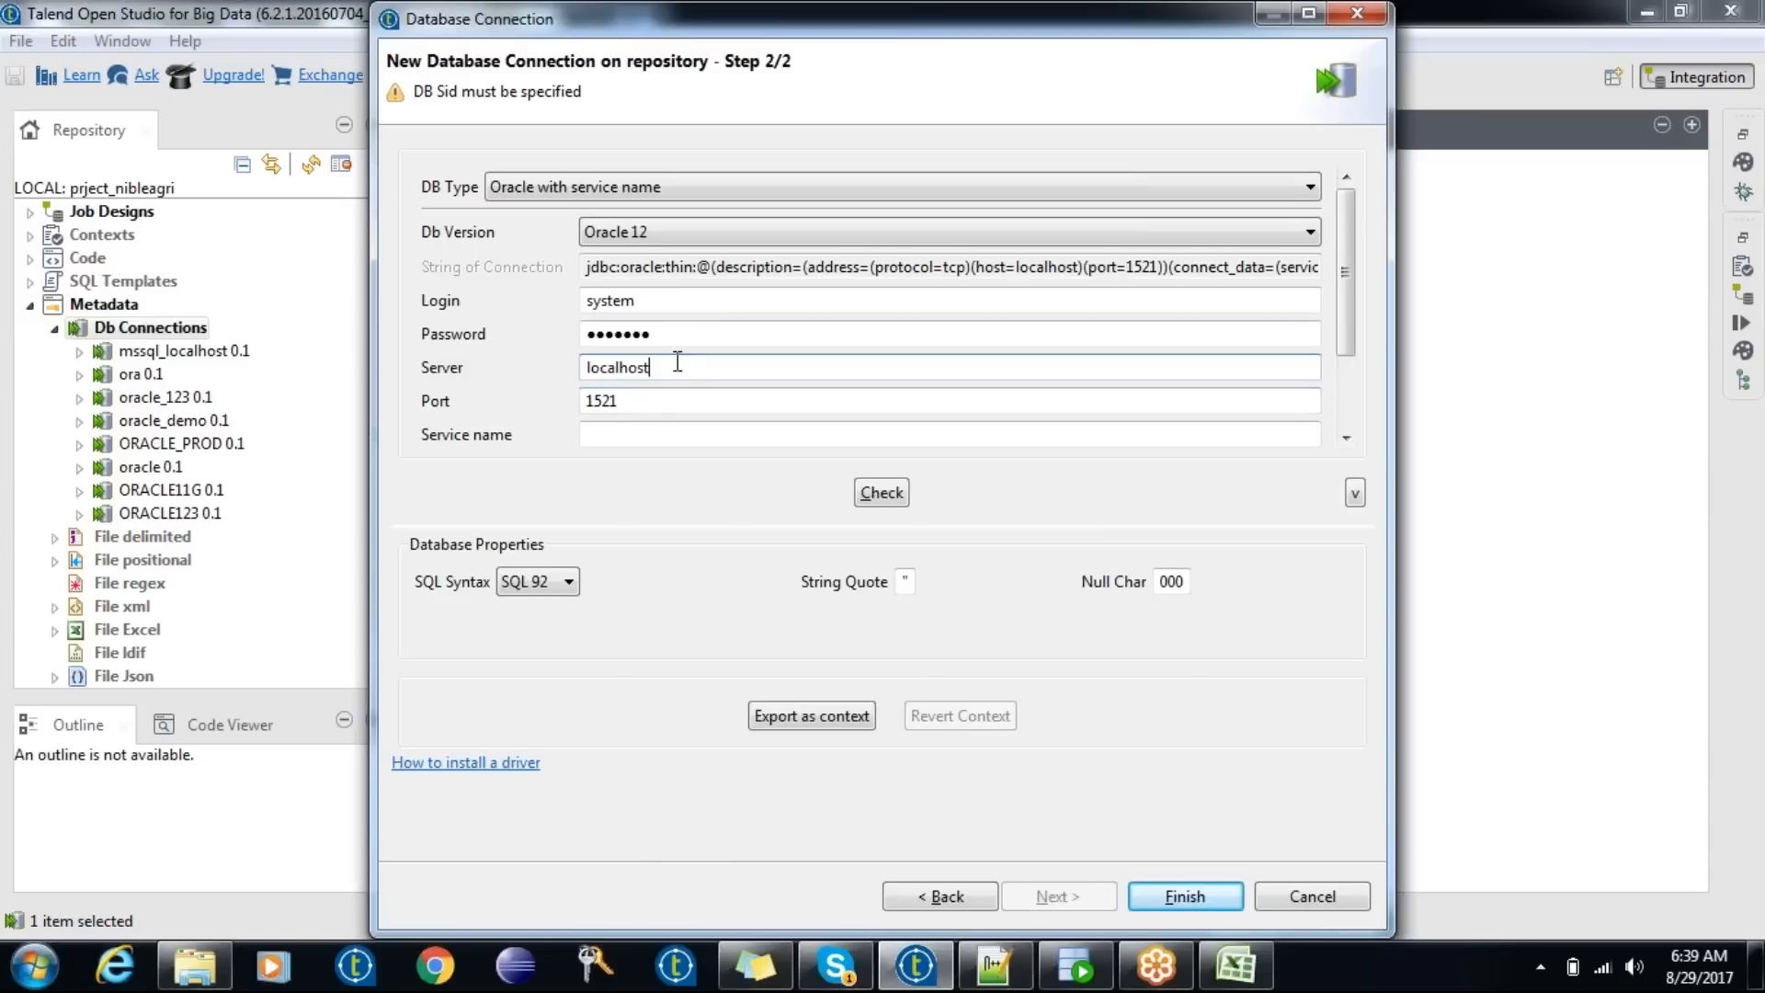
# - Set service name xe, confirm the connection check succeeds, and save oracle_demo123
pyautogui.click(655, 398)
pyautogui.click(635, 428)
pyautogui.write('xe')
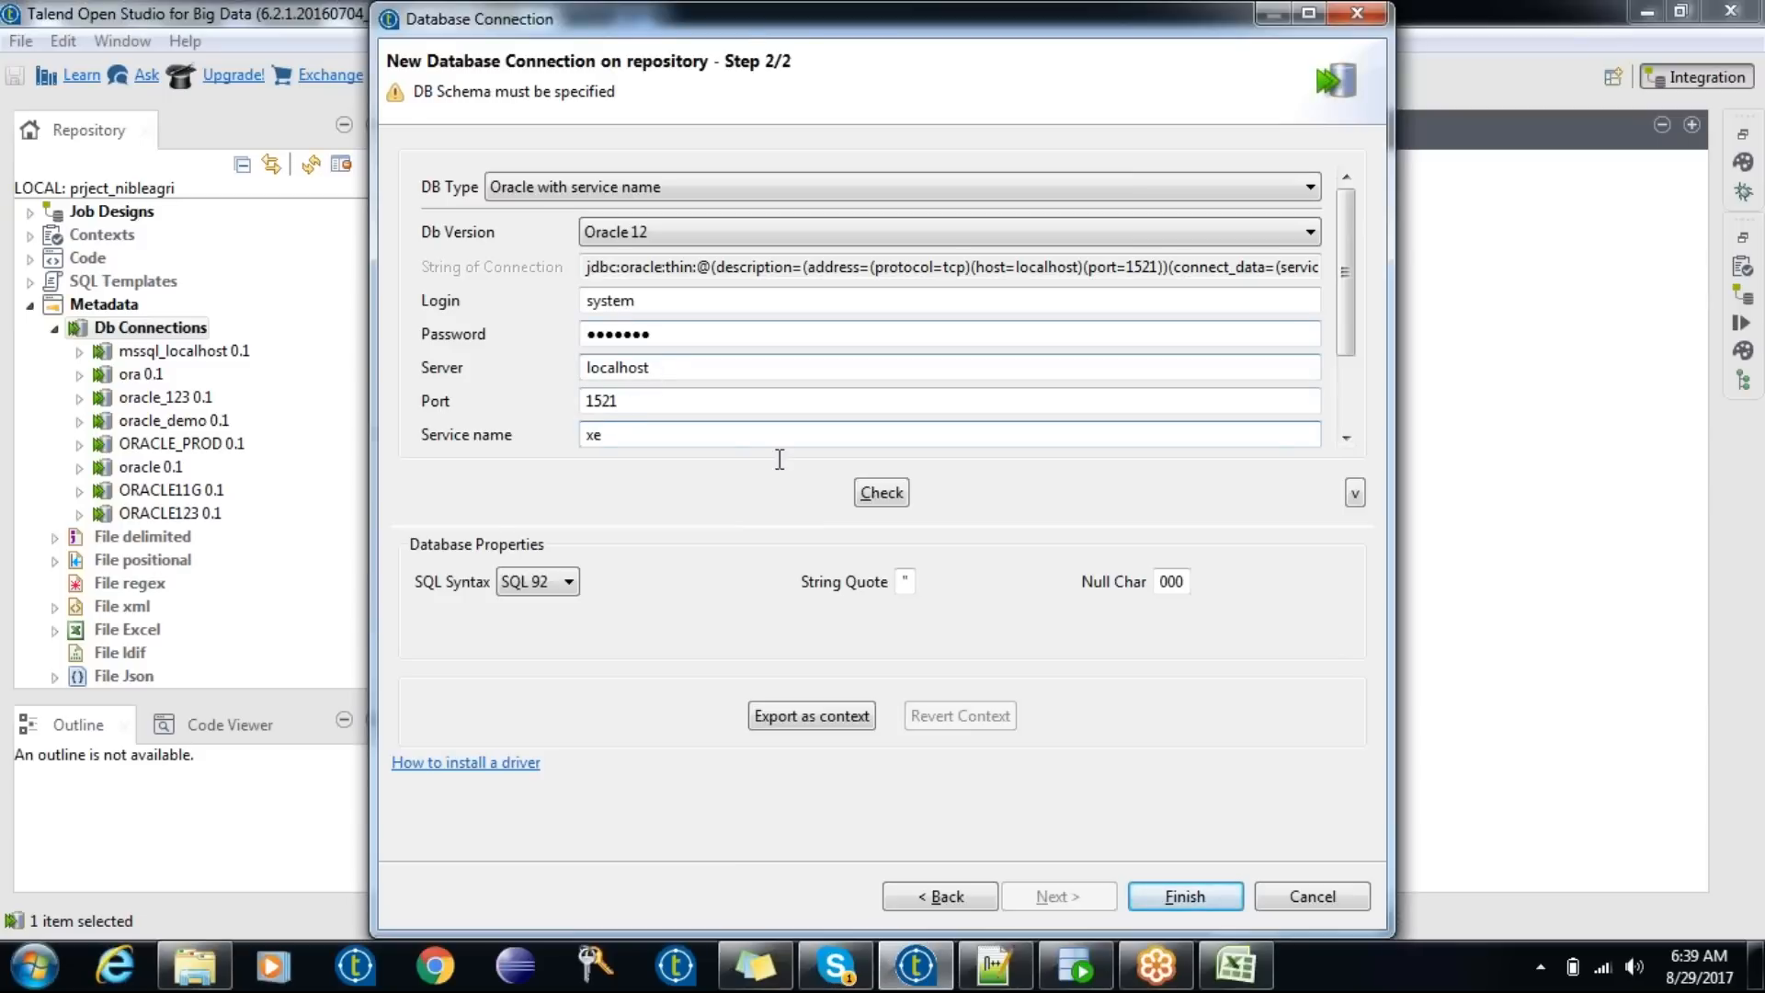
pyautogui.click(882, 493)
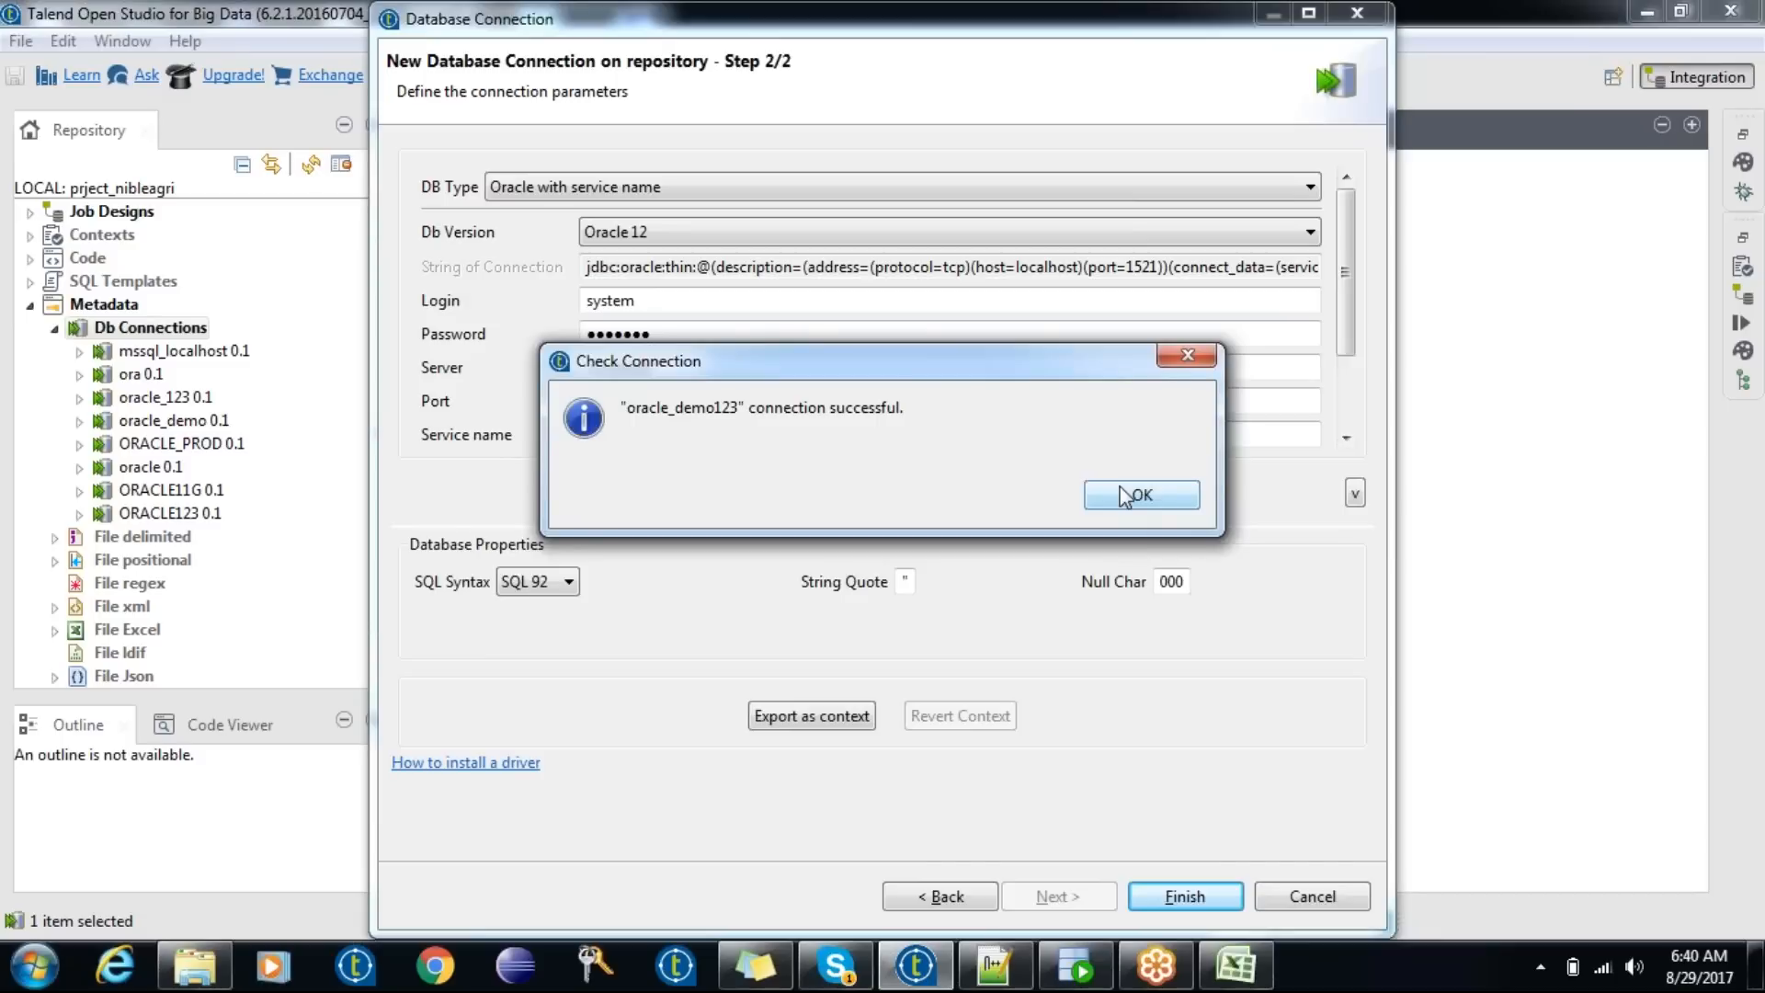
pyautogui.click(1134, 513)
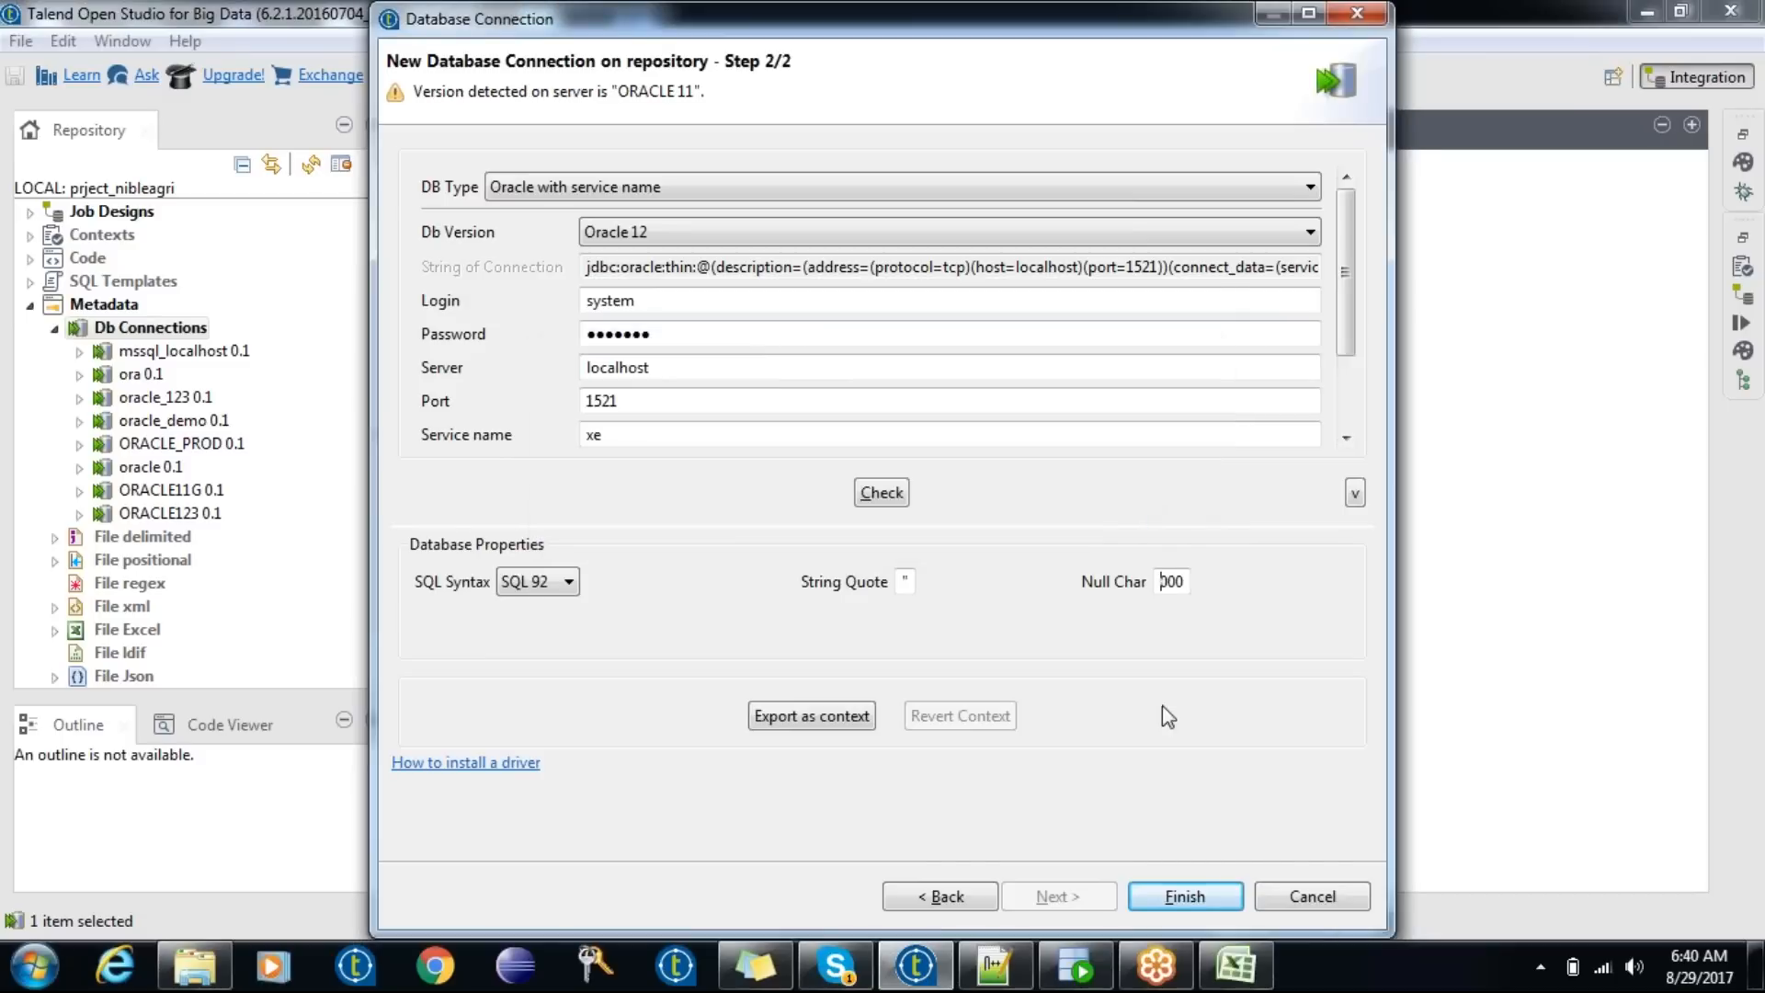
pyautogui.click(1186, 896)
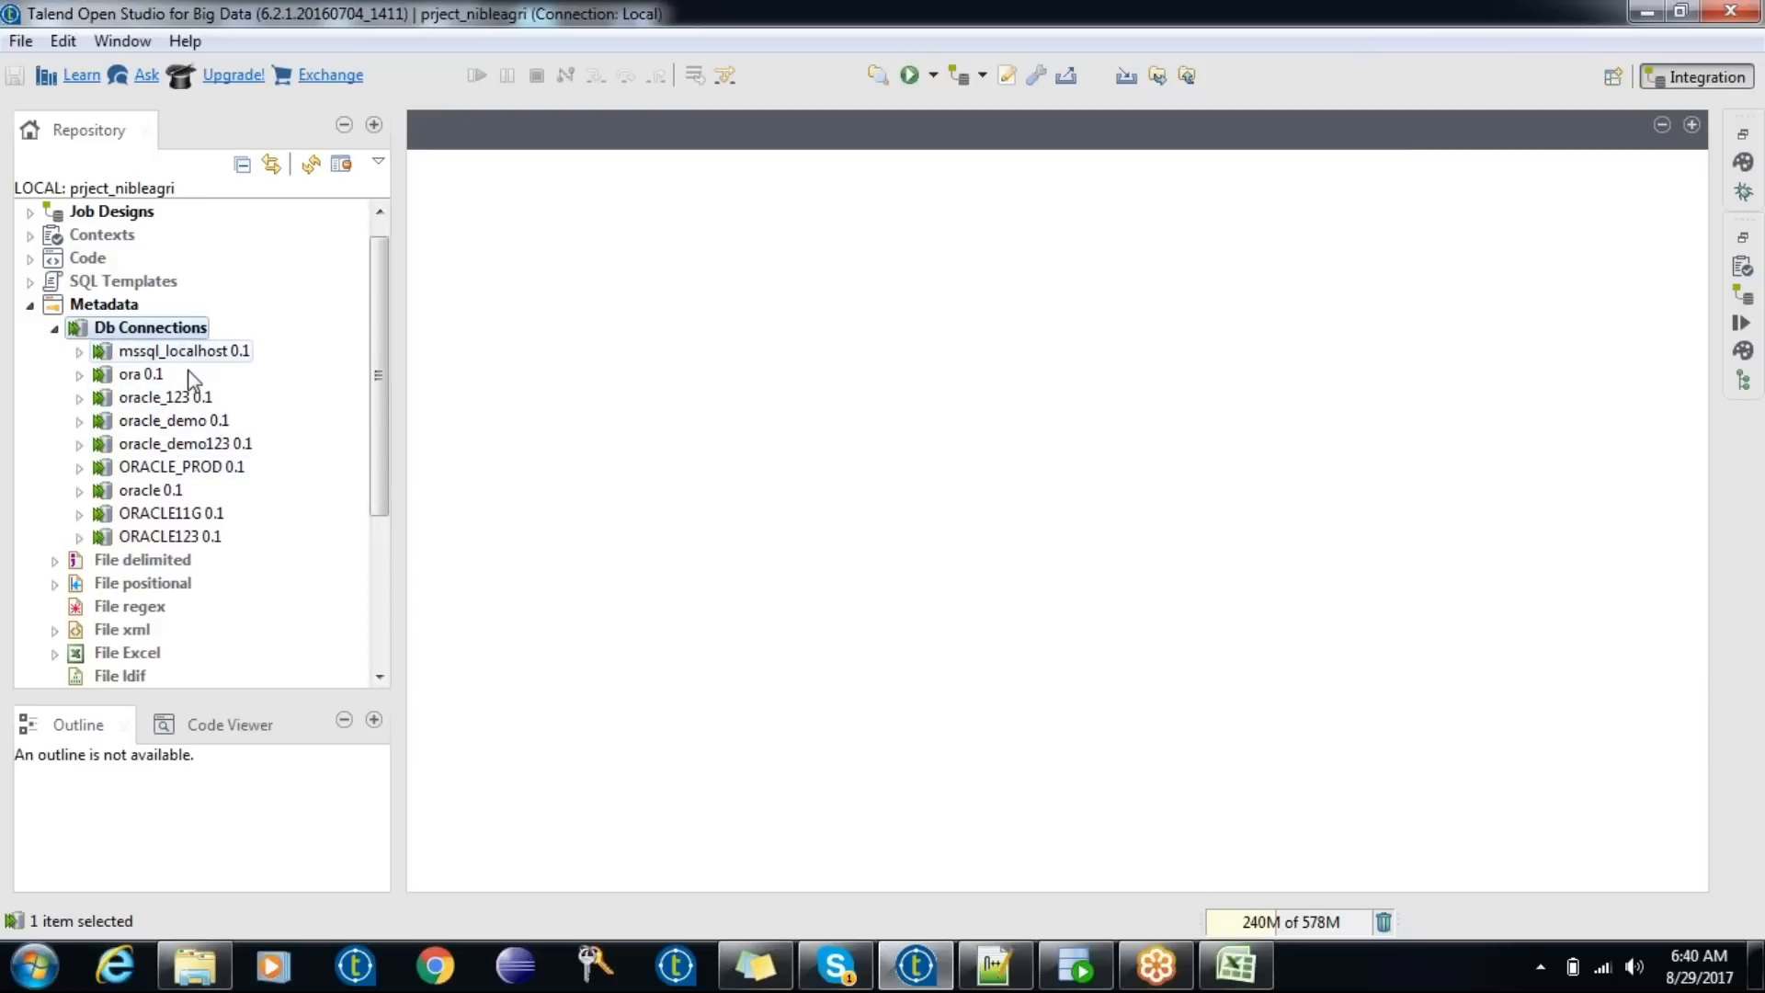
# - Select oracle_demo123, then collapse the Db Connections folder
pyautogui.click(202, 445)
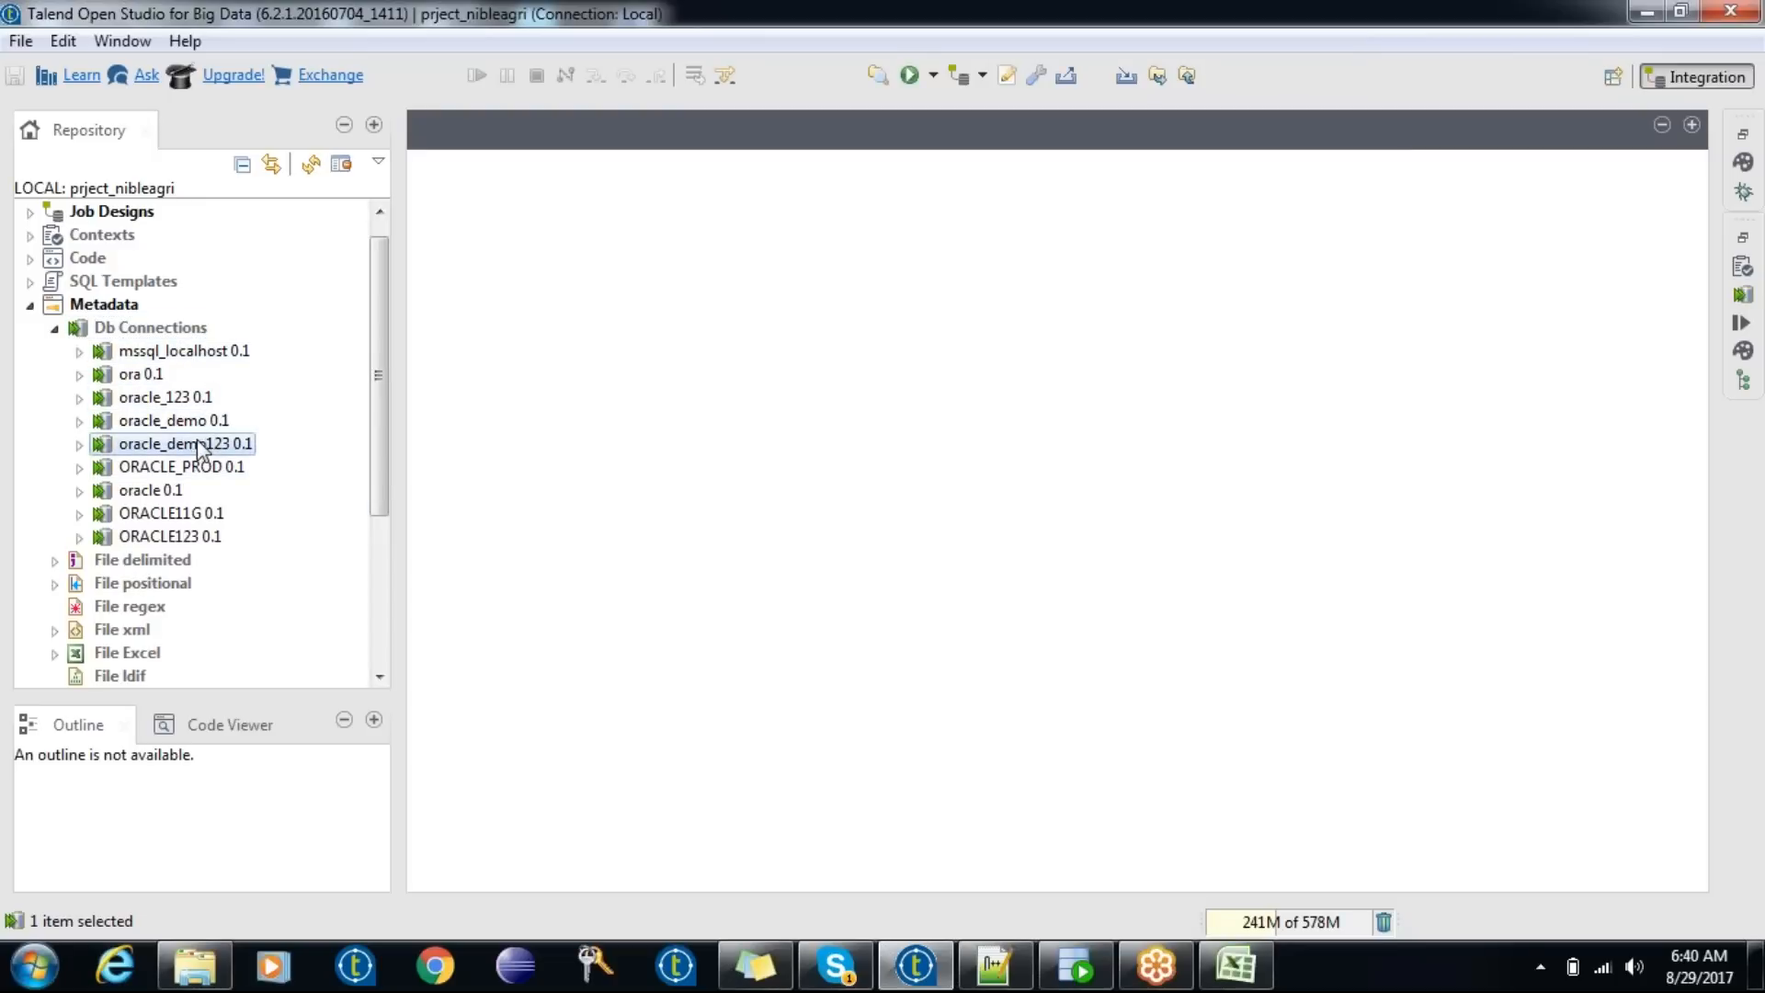
pyautogui.click(56, 328)
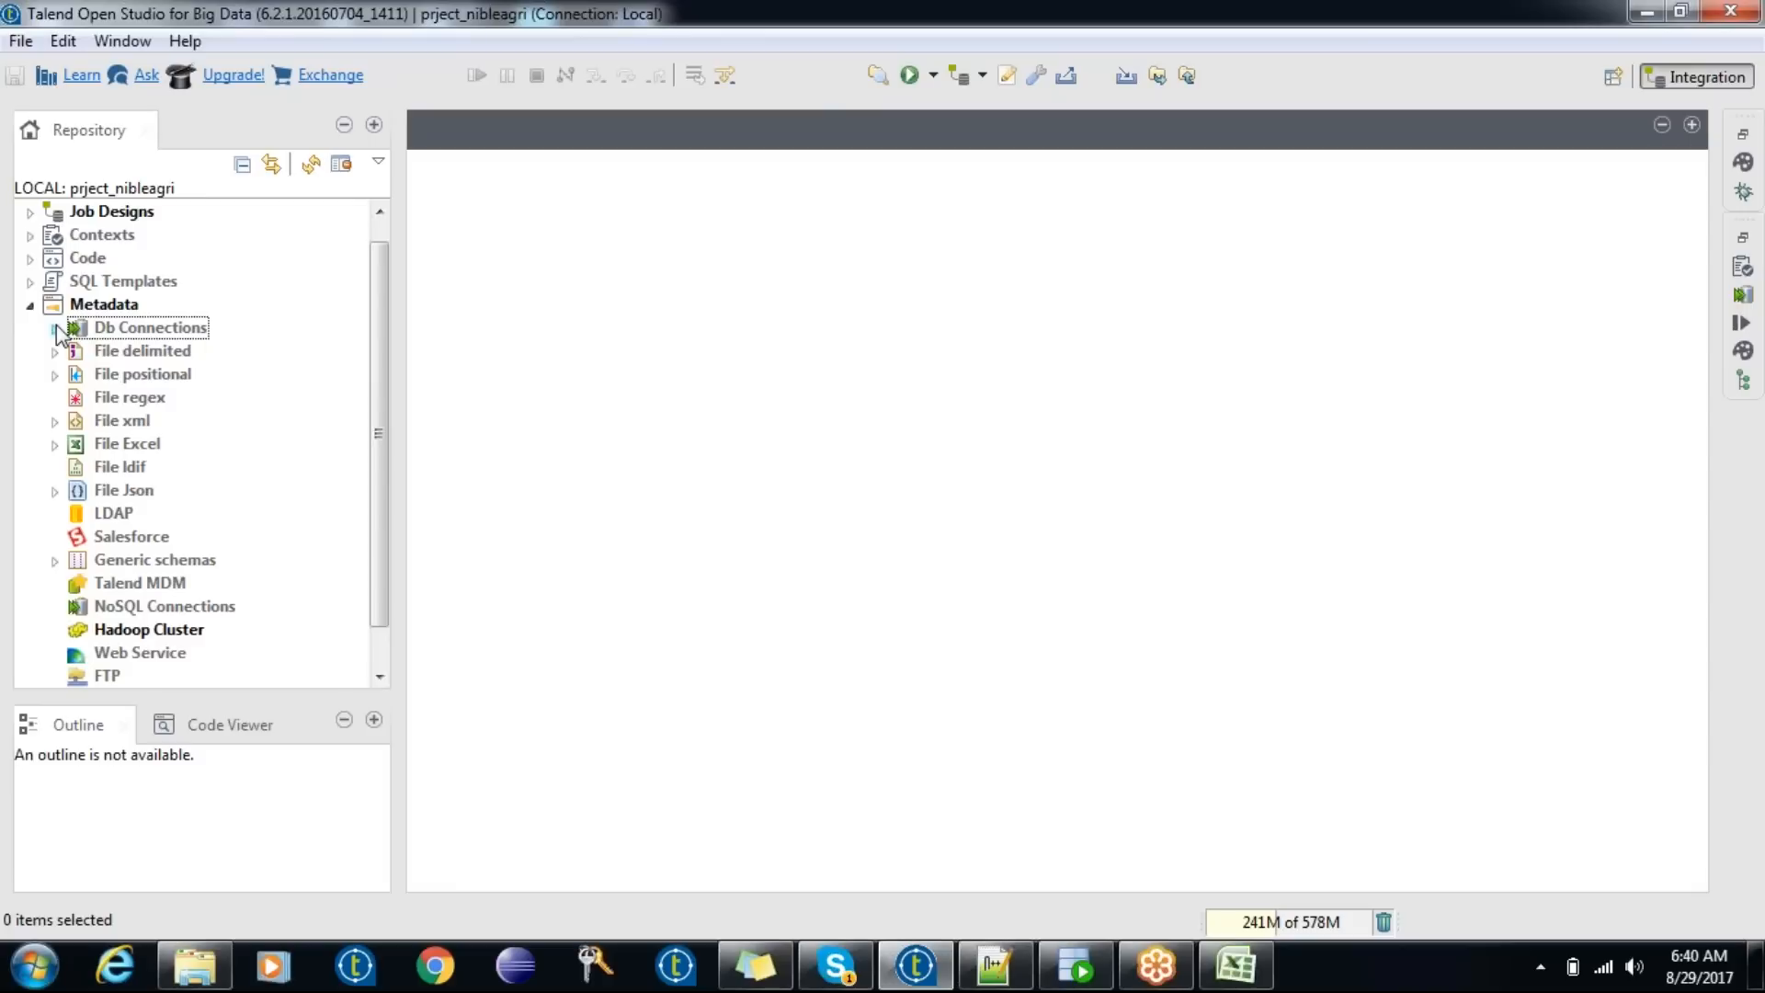
# - Create a delimited file metadata named employee_demo and continue to the file step
pyautogui.rightClick(108, 353)
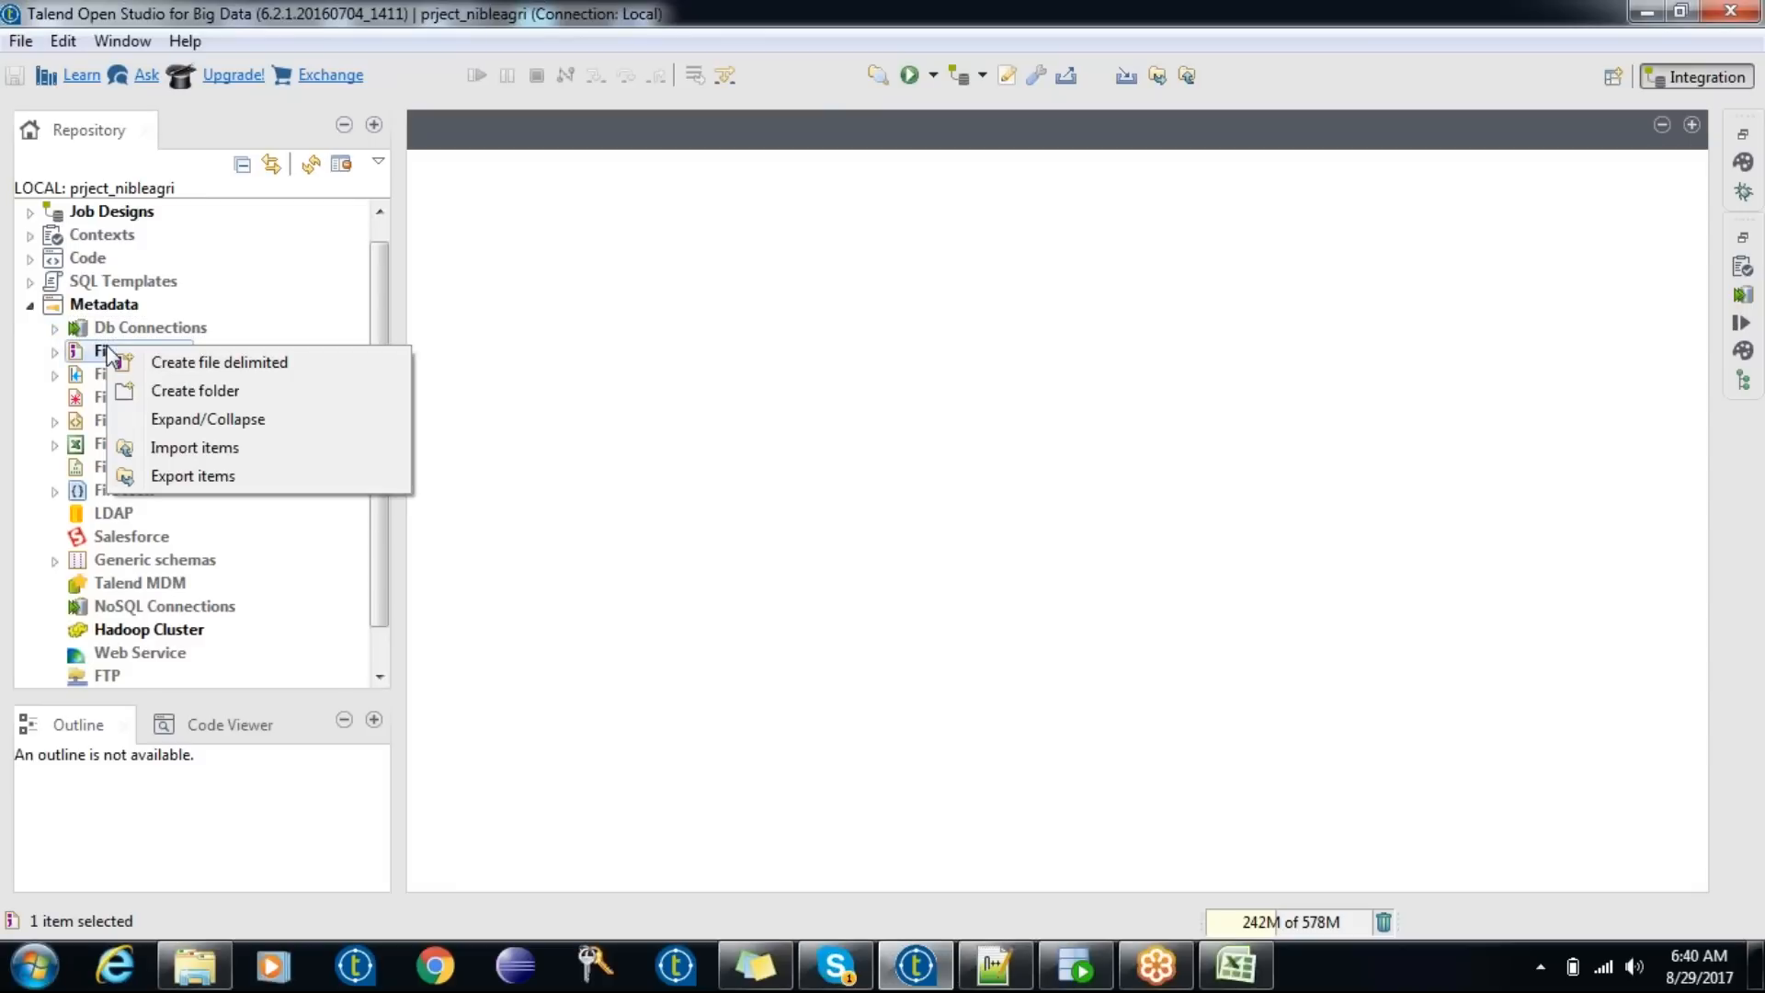
pyautogui.click(177, 364)
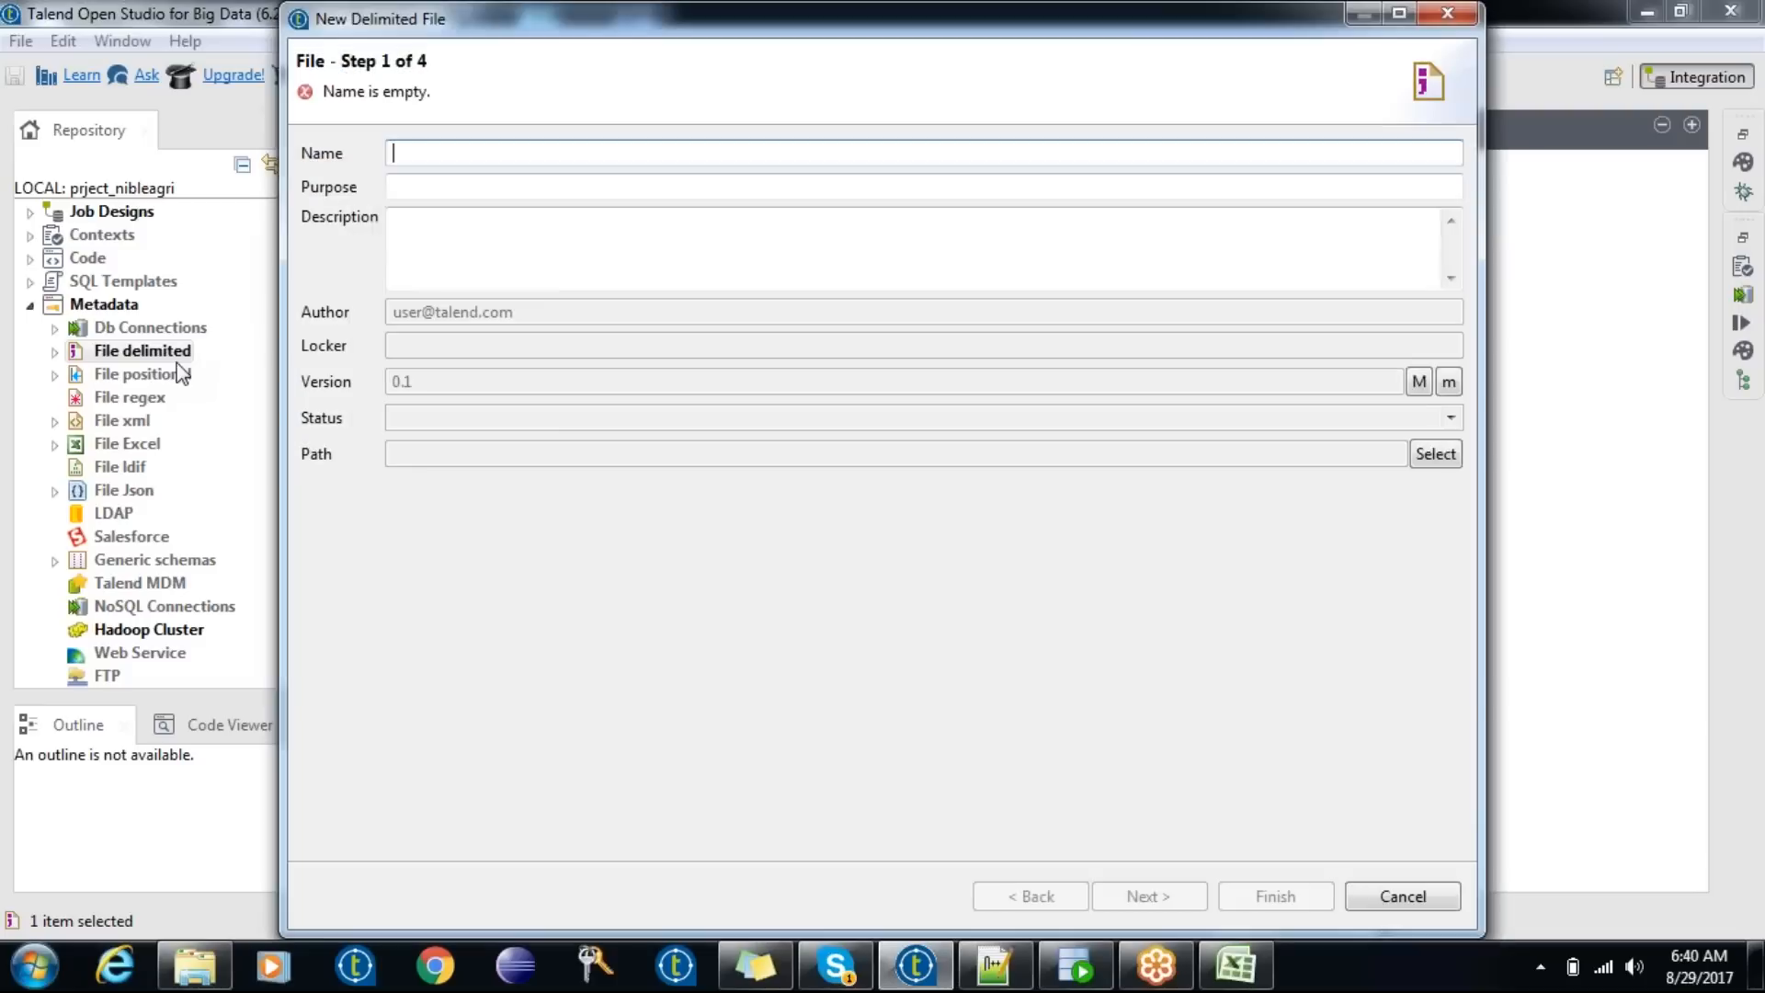
pyautogui.write('employee')
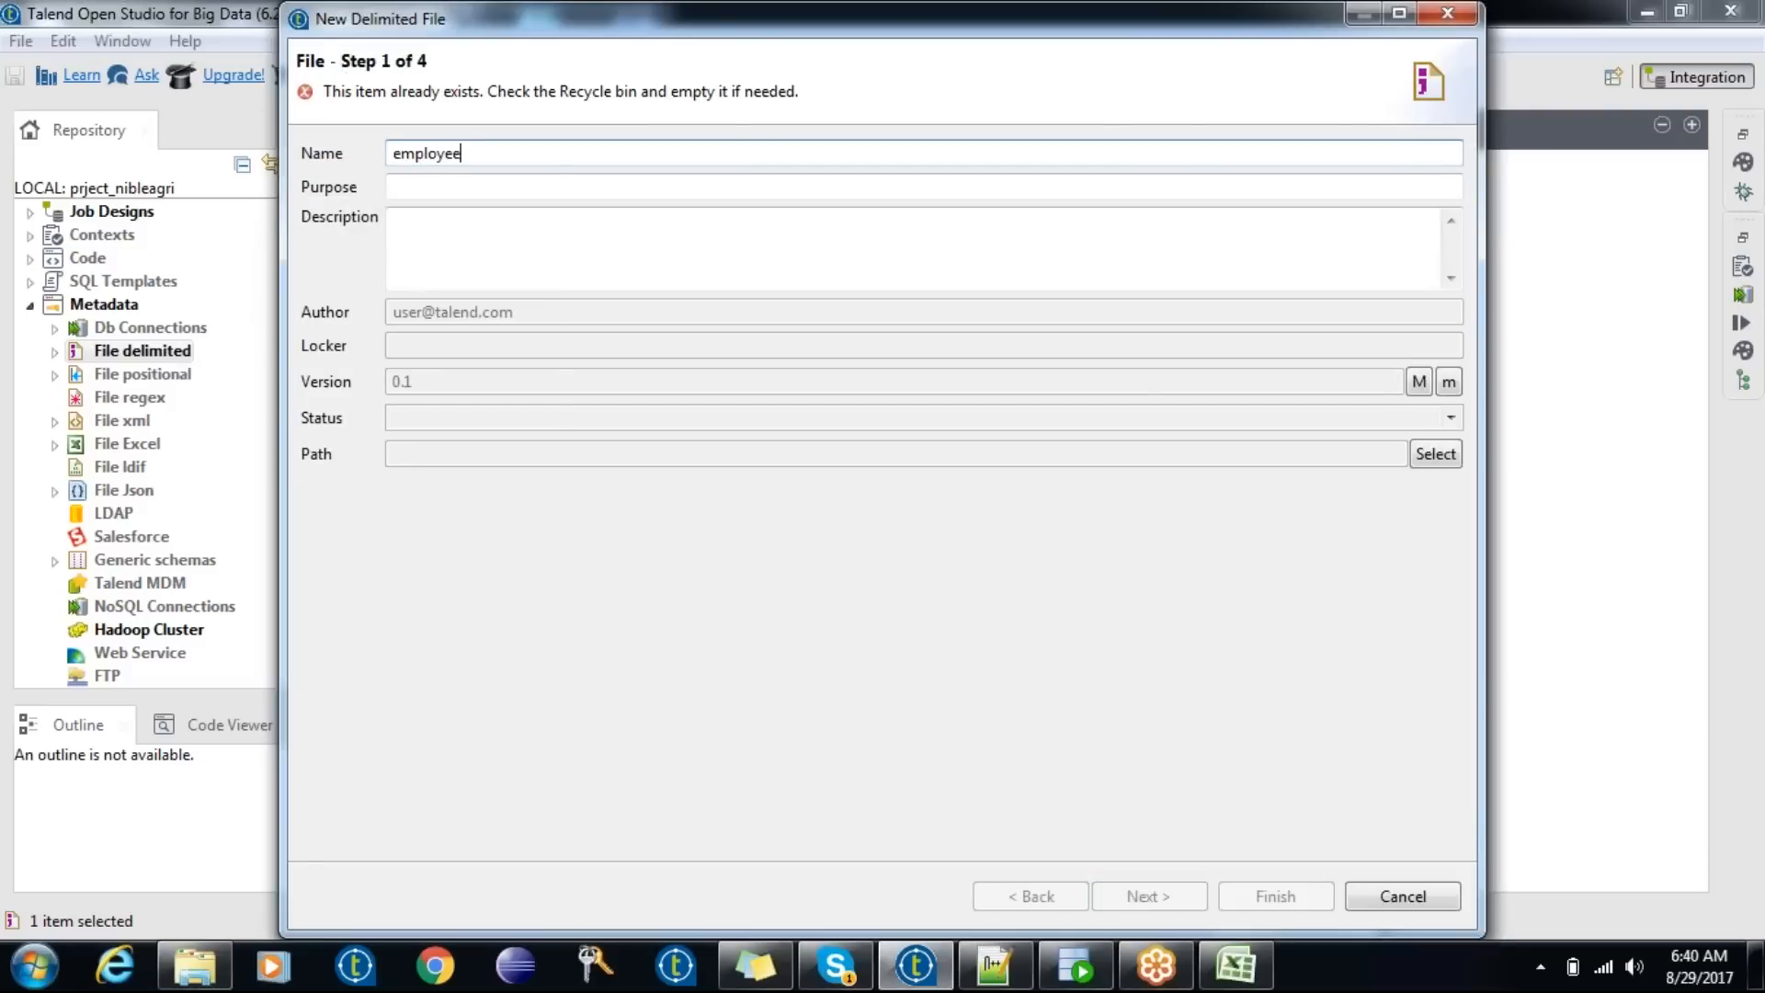
pyautogui.write('-DEMO')
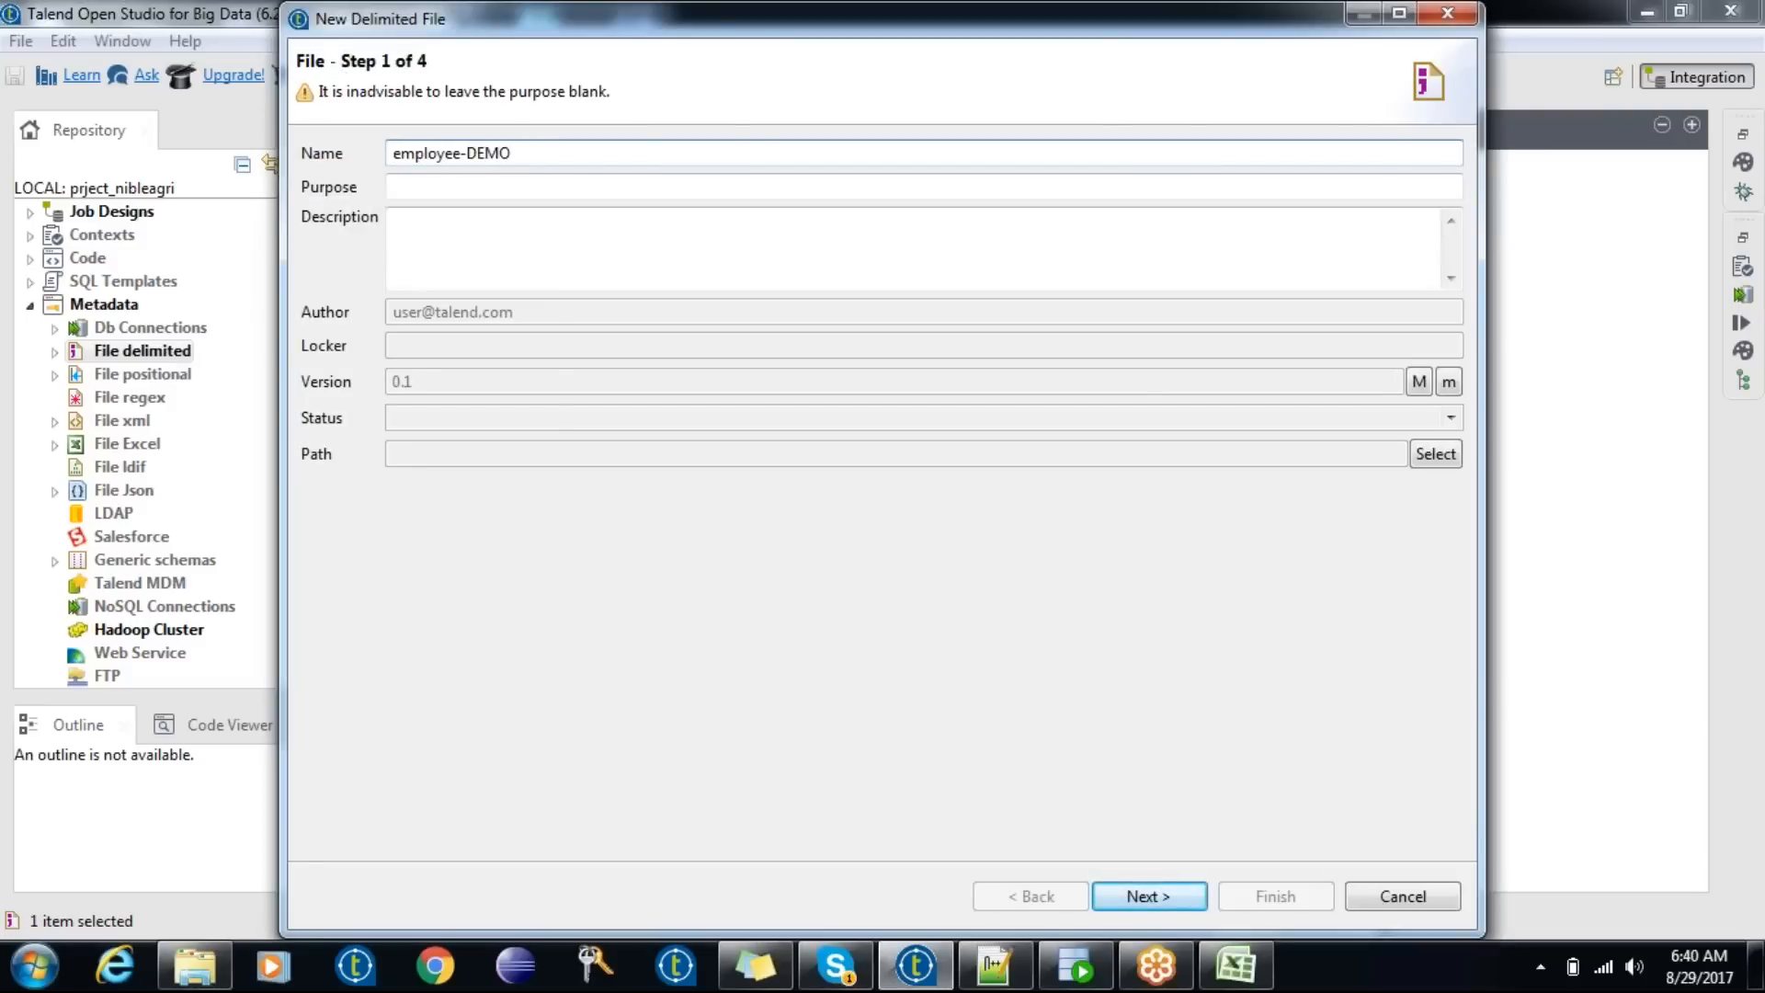
pyautogui.press('BackSpace')
pyautogui.press('BackSpace')
pyautogui.press('BackSpace')
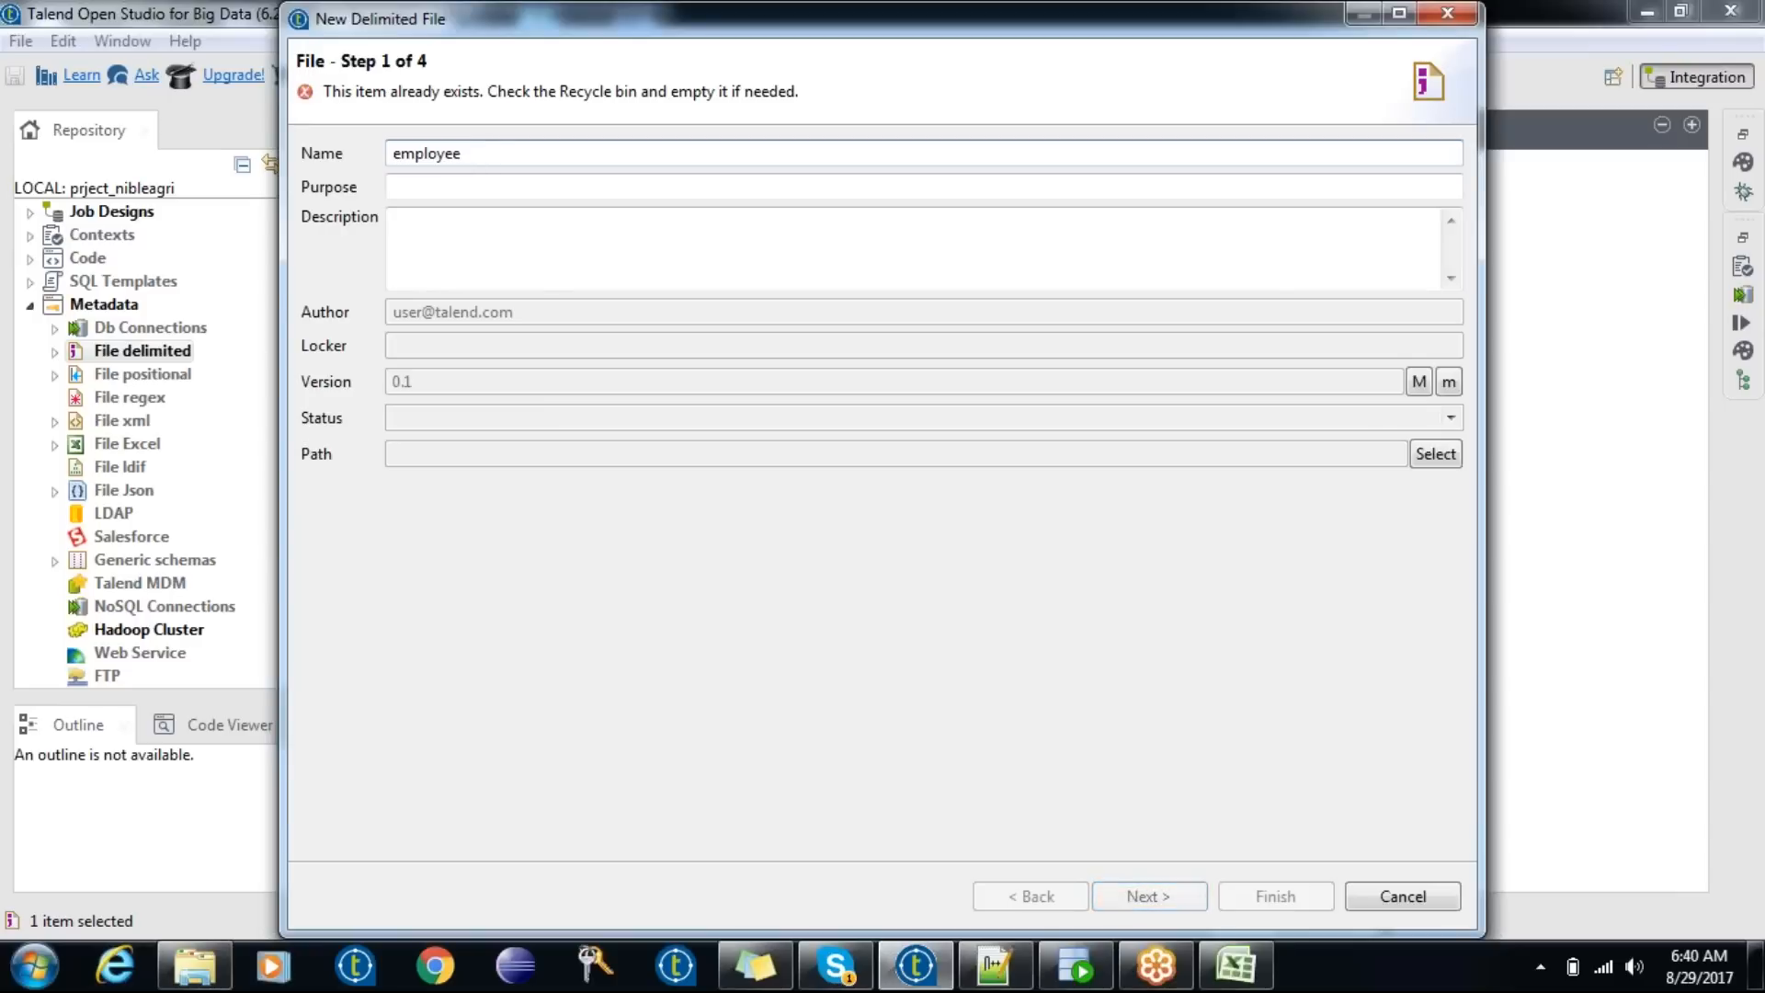
pyautogui.write('_')
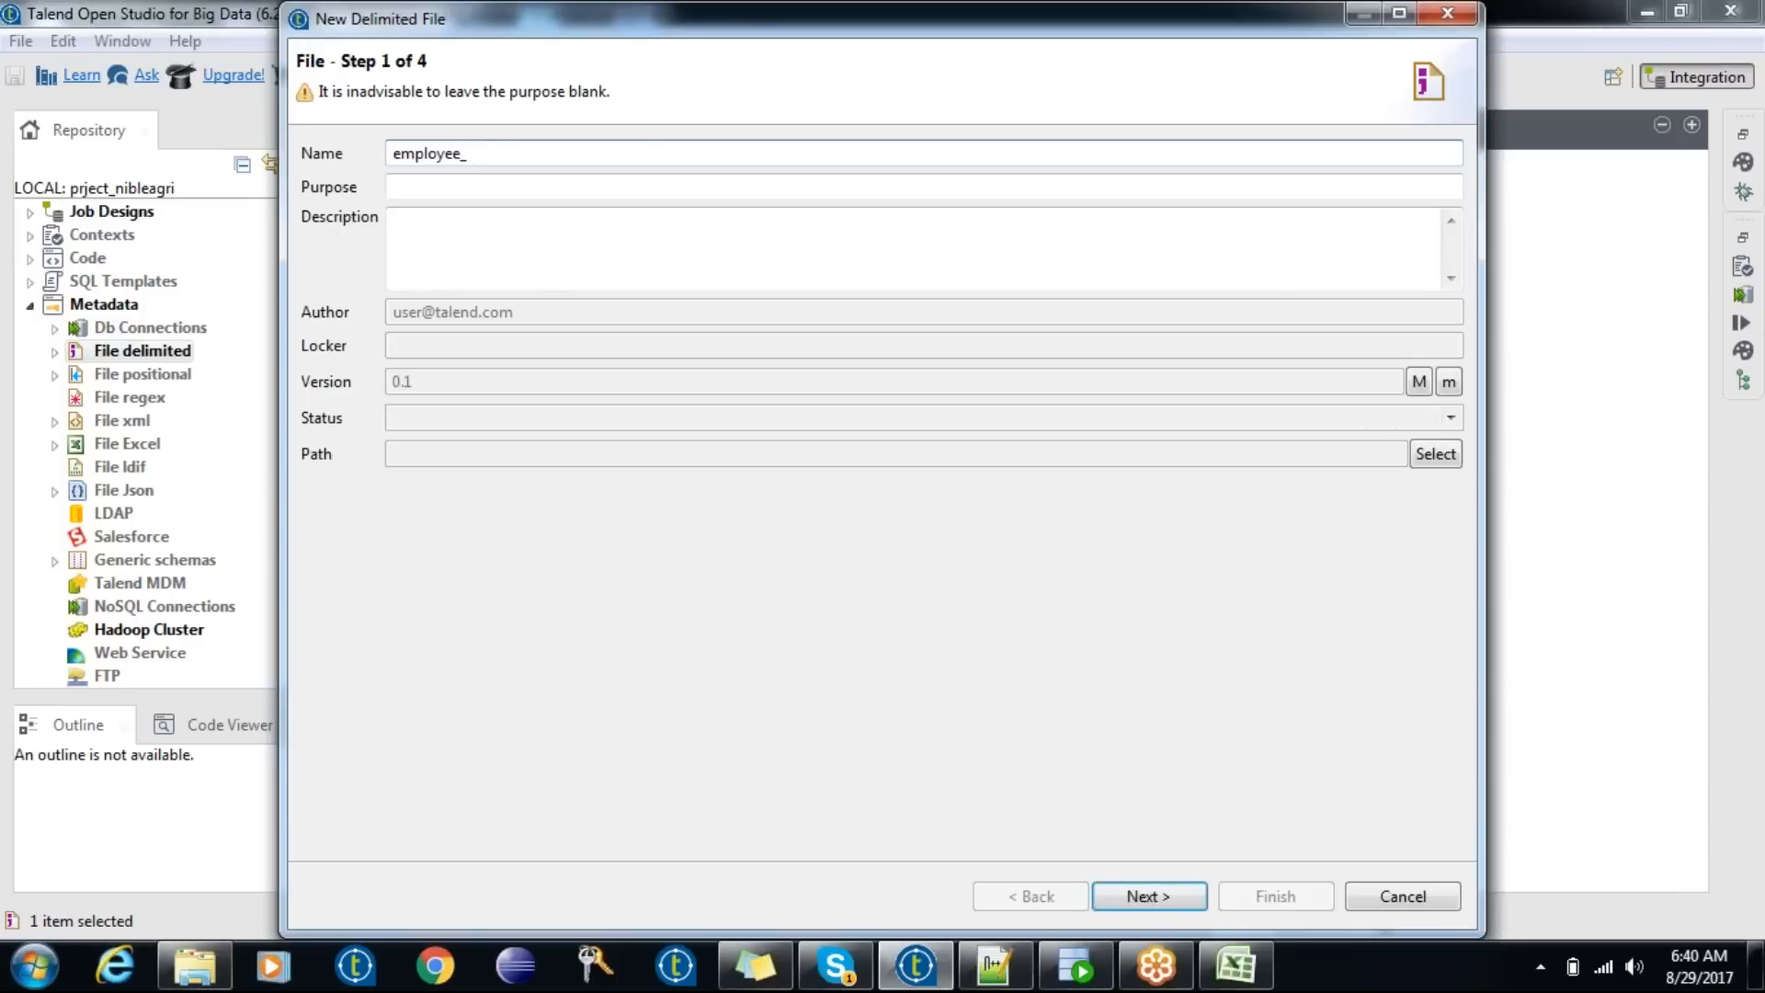
pyautogui.write('demo')
pyautogui.click(1175, 888)
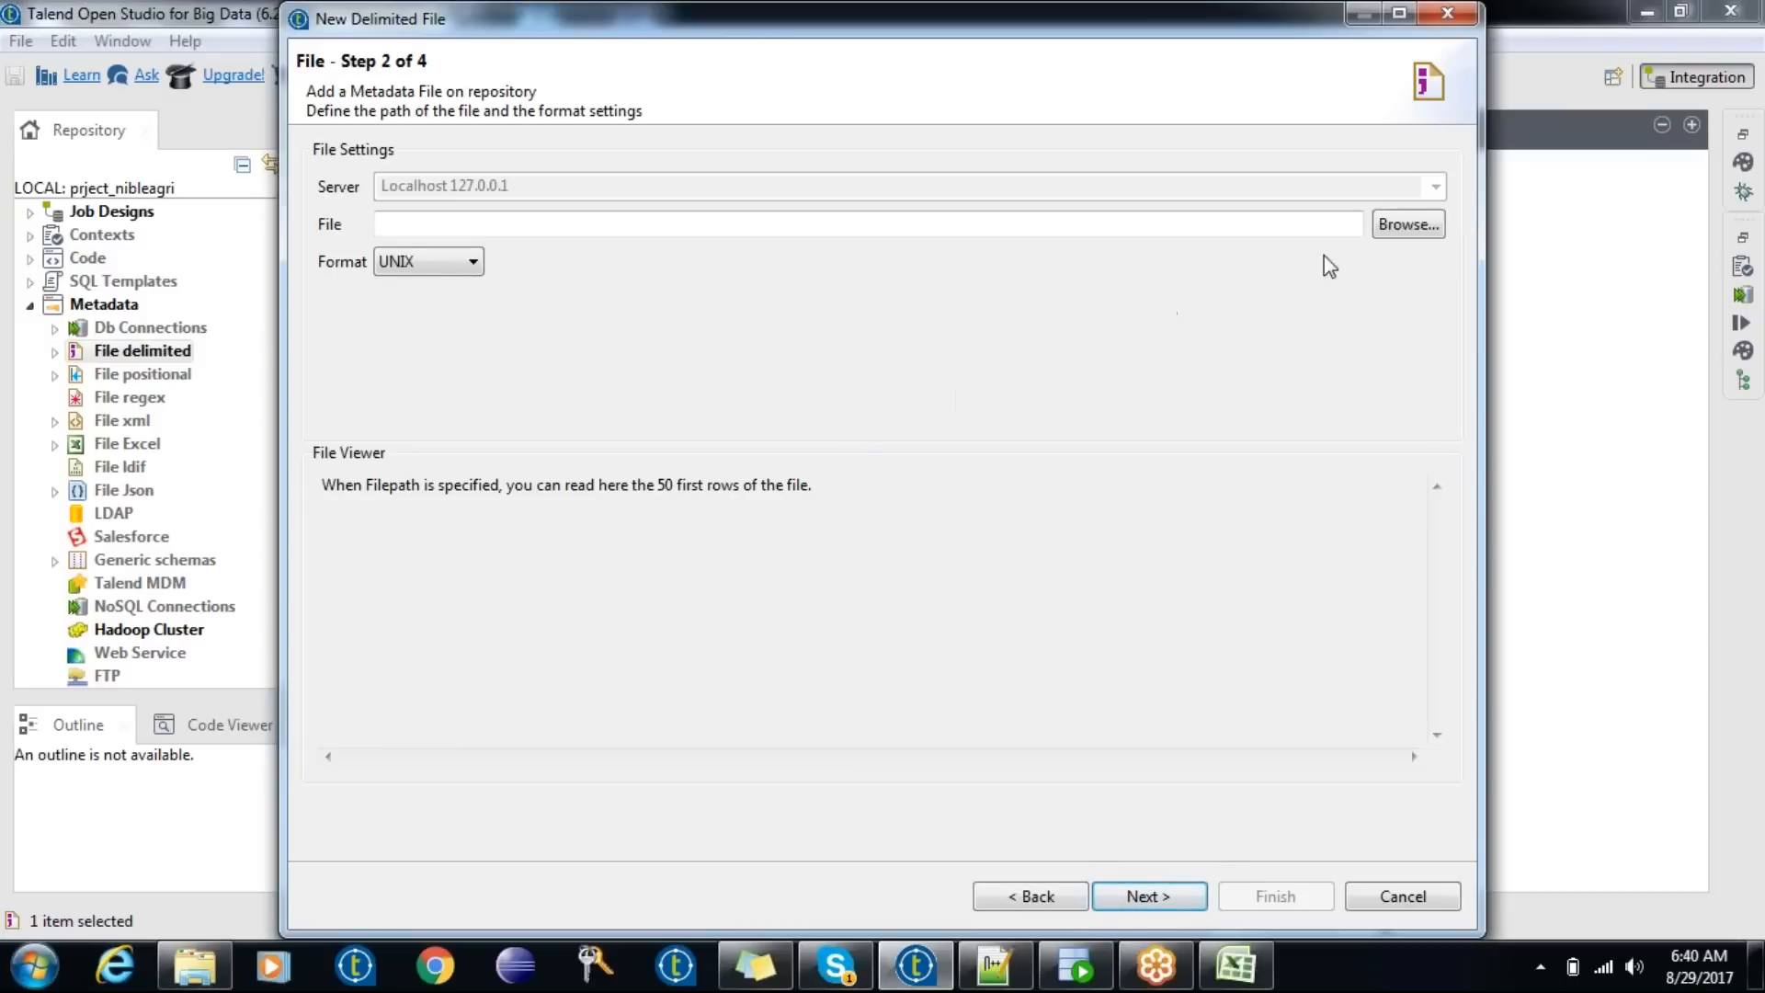
# - Choose employee.csv from tempfolder, inspect its EMPNO…LOC header in the preview, and continue
pyautogui.click(1396, 230)
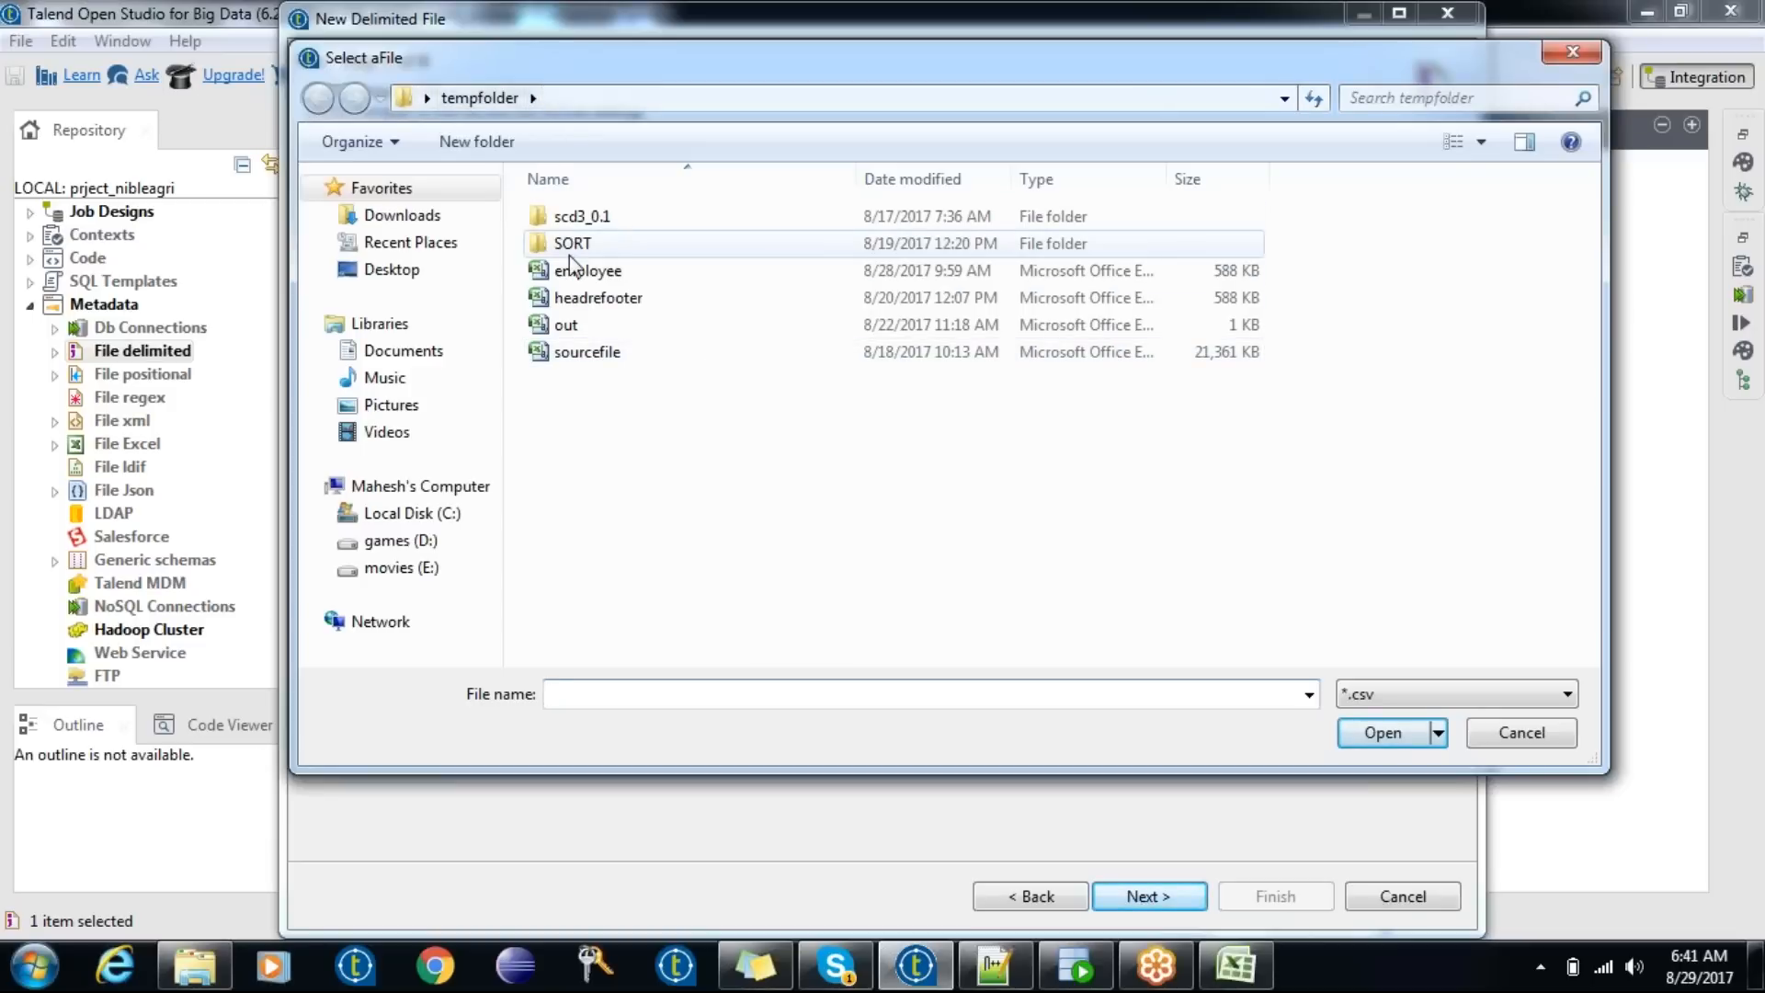
pyautogui.doubleClick(602, 272)
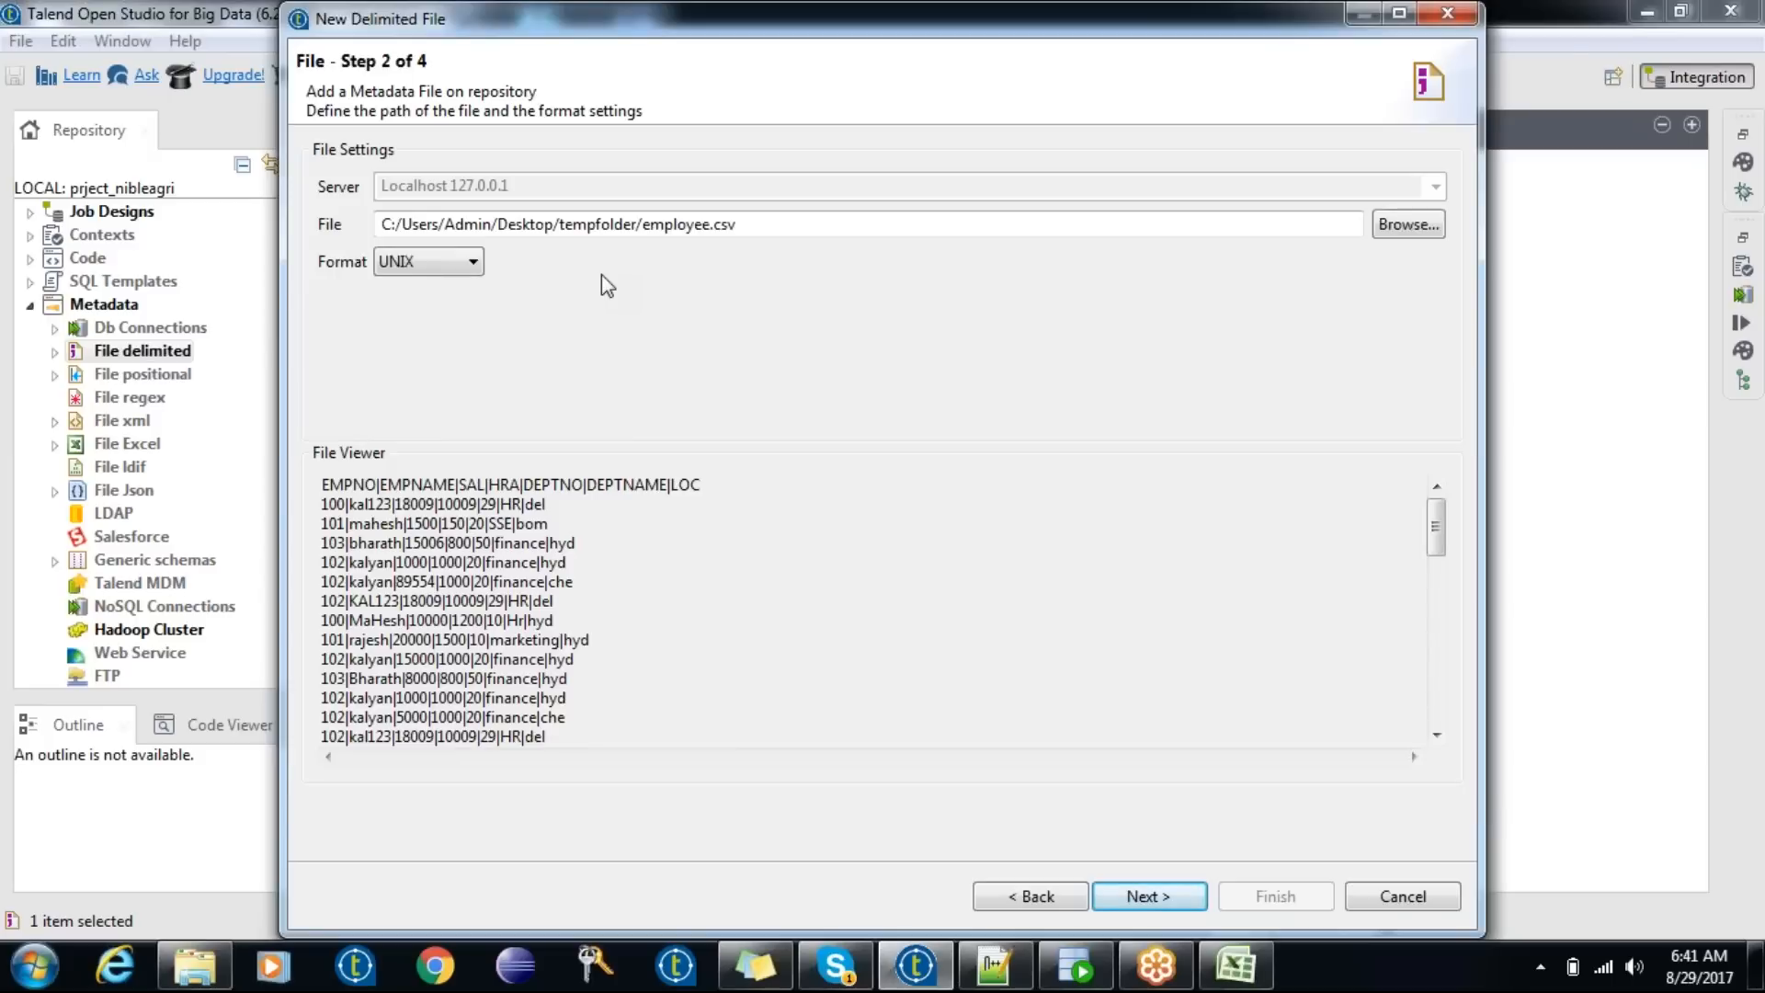
pyautogui.moveTo(322, 484); pyautogui.dragTo(615, 705)
pyautogui.click(618, 697)
pyautogui.moveTo(326, 485); pyautogui.dragTo(726, 488)
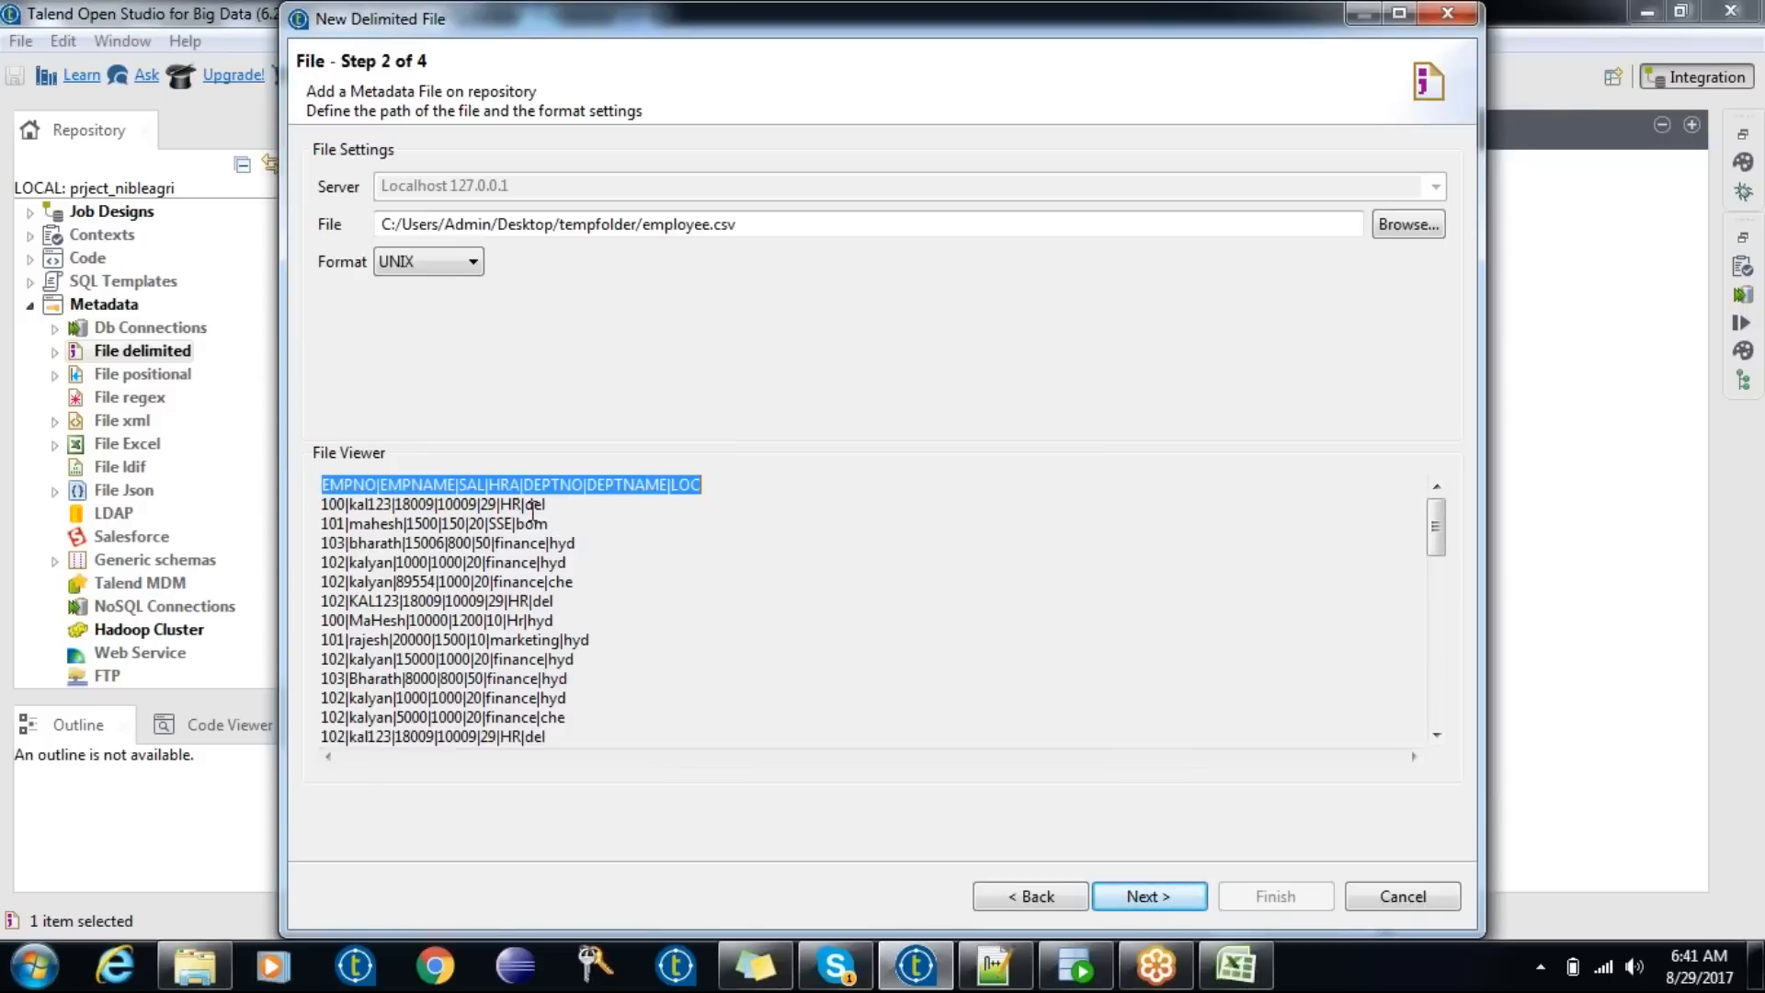
pyautogui.click(523, 505)
pyautogui.click(547, 505)
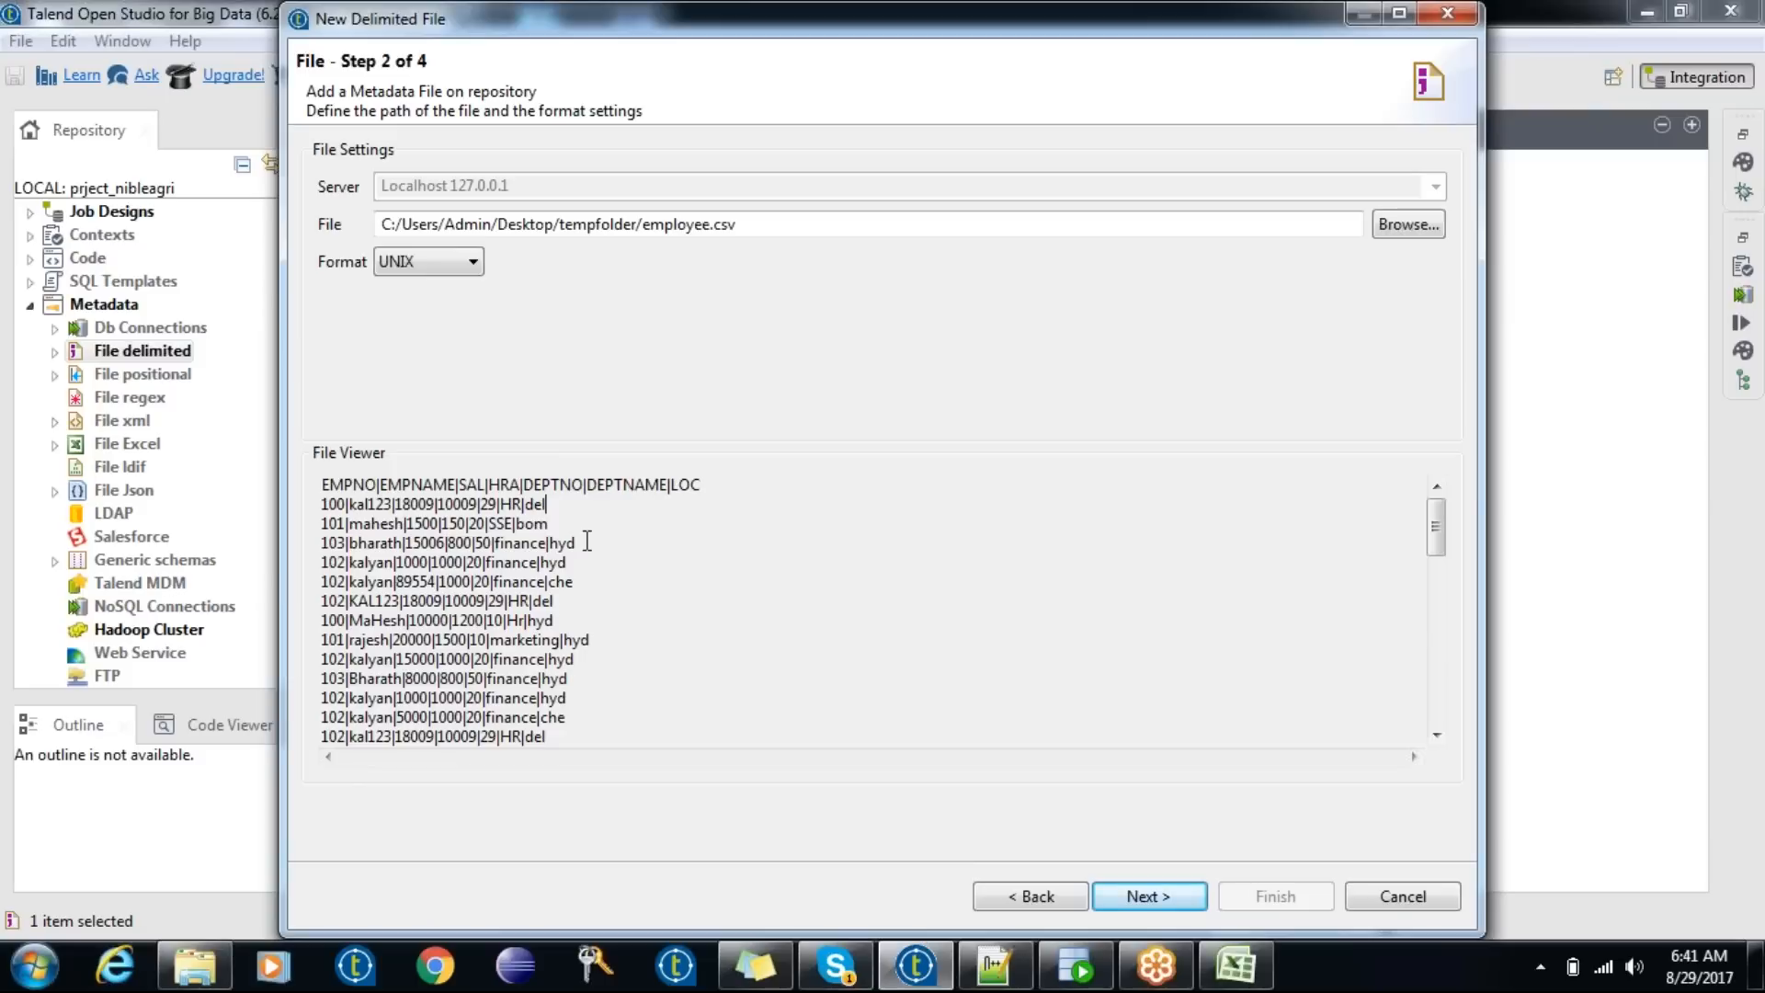
pyautogui.click(1129, 899)
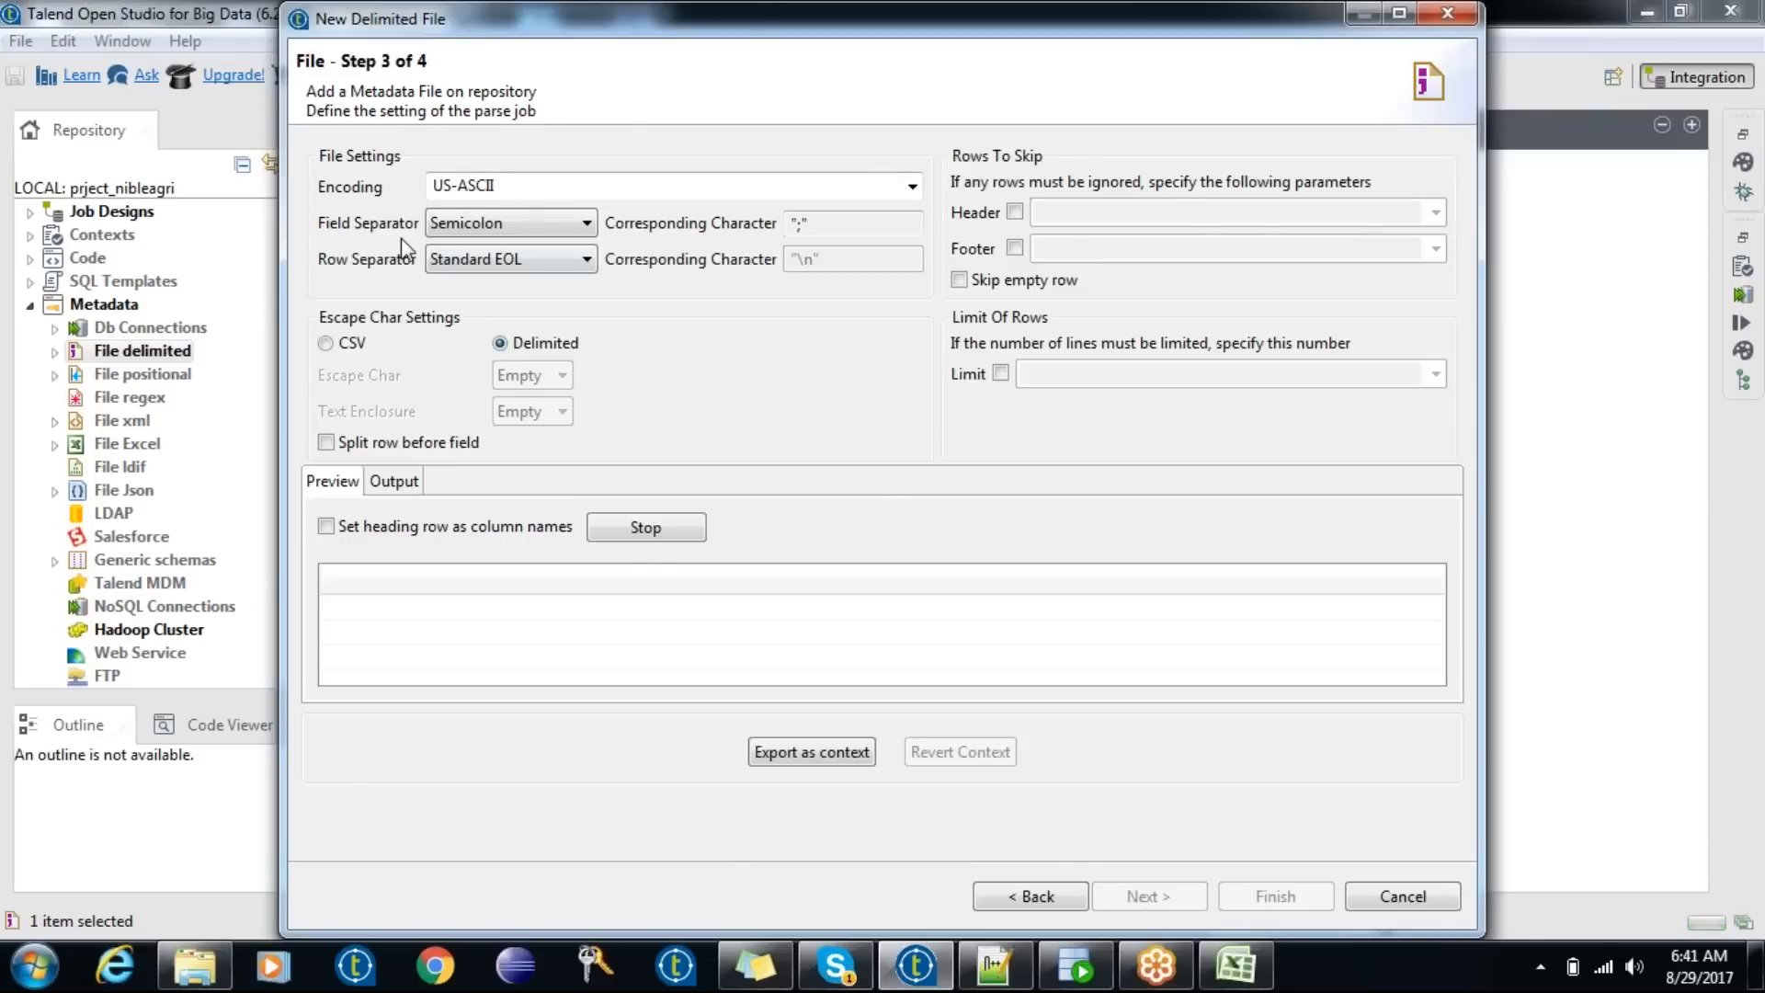
# - Switch the field separator to Custom ANSI, replacing ';' with '|'
pyautogui.click(548, 228)
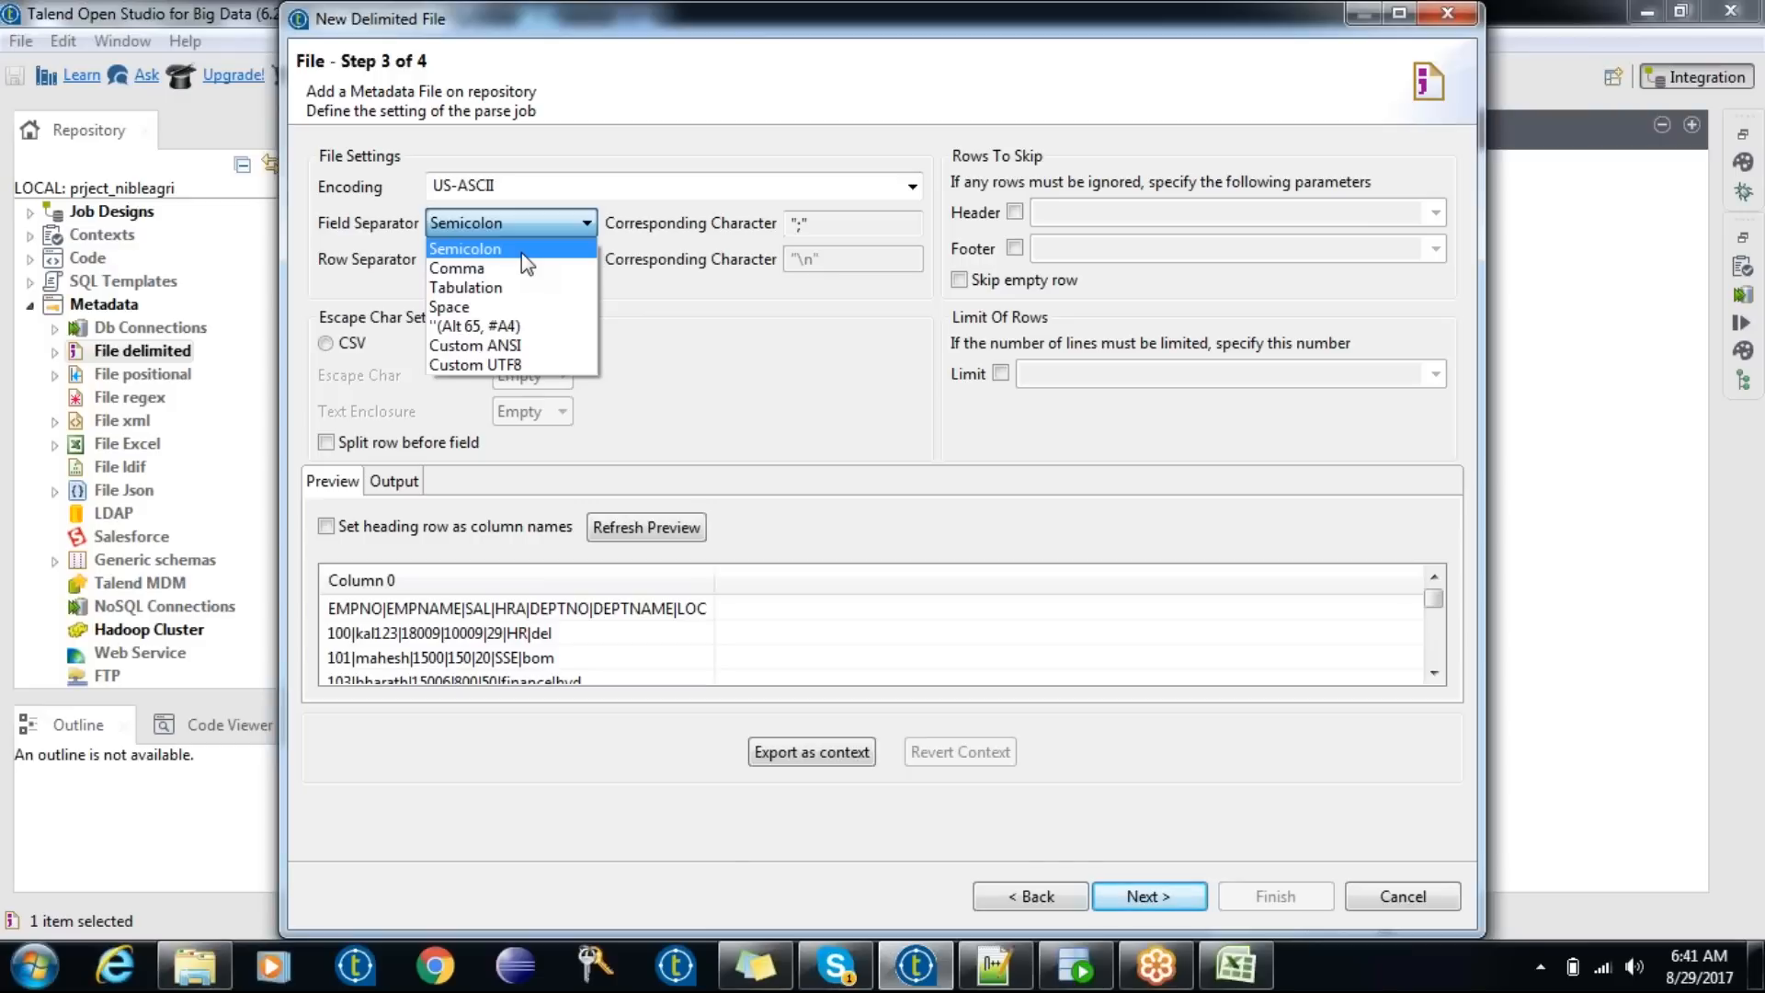
pyautogui.click(529, 347)
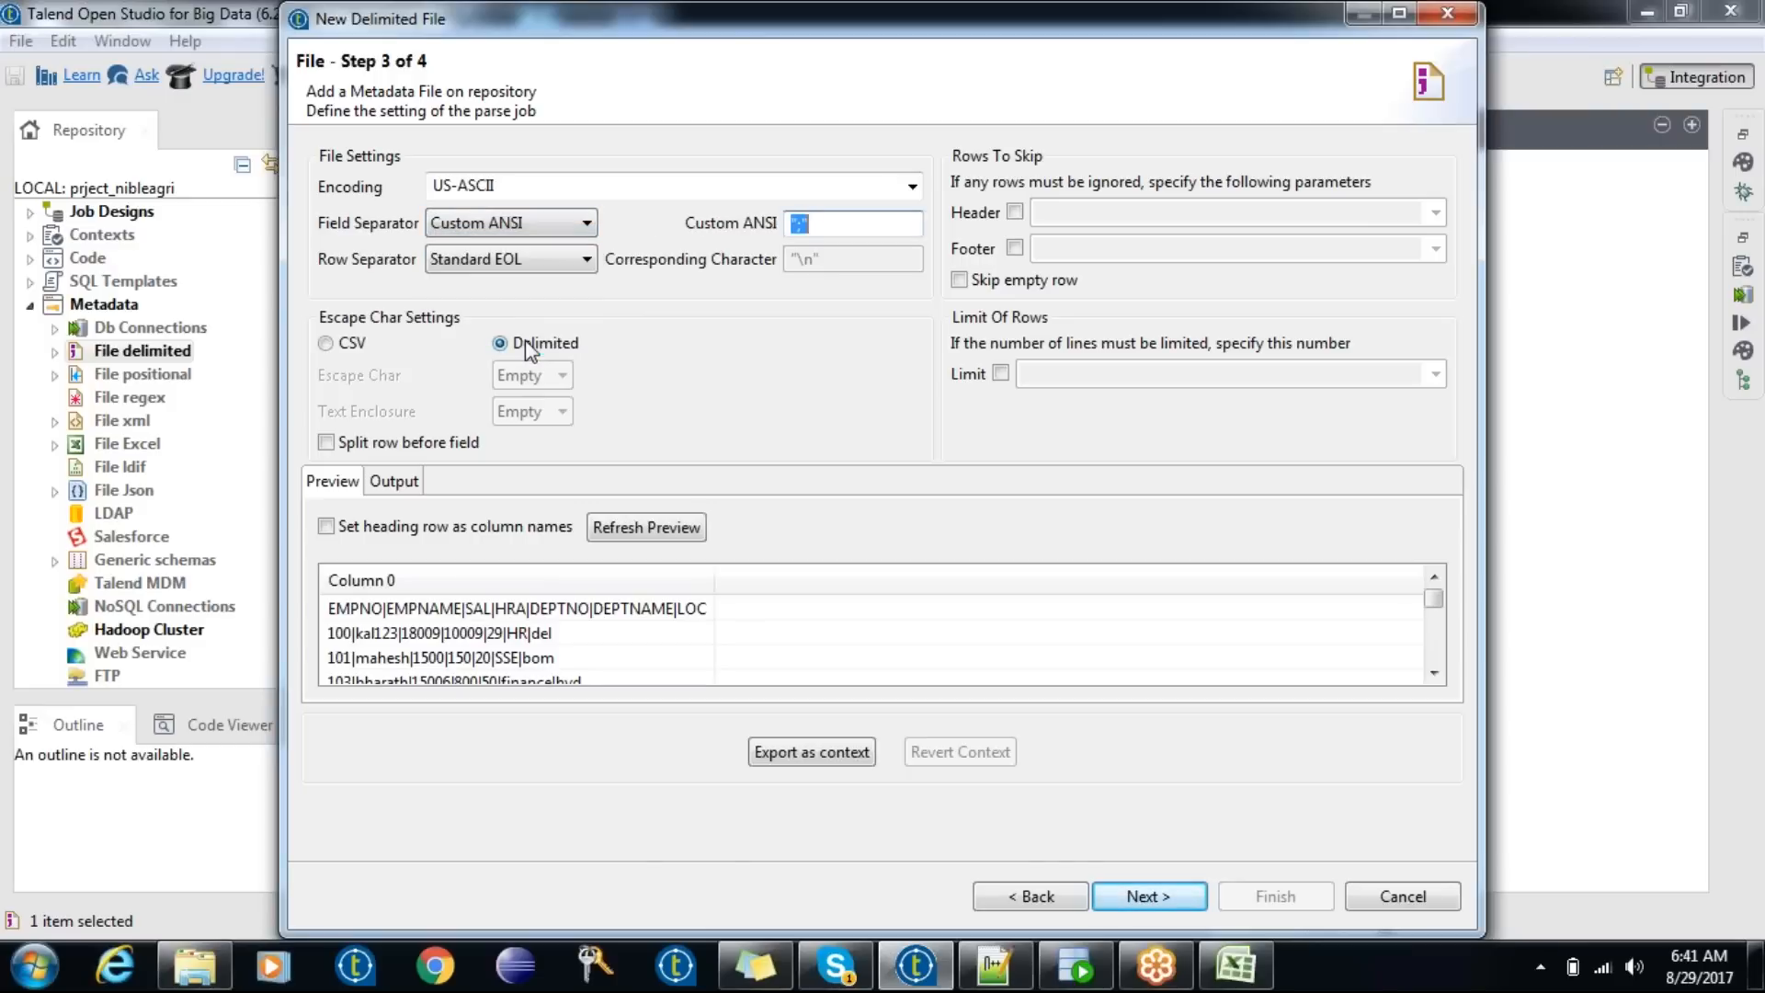
pyautogui.click(806, 224)
pyautogui.press('BackSpace')
pyautogui.write('|')
pyautogui.click(408, 531)
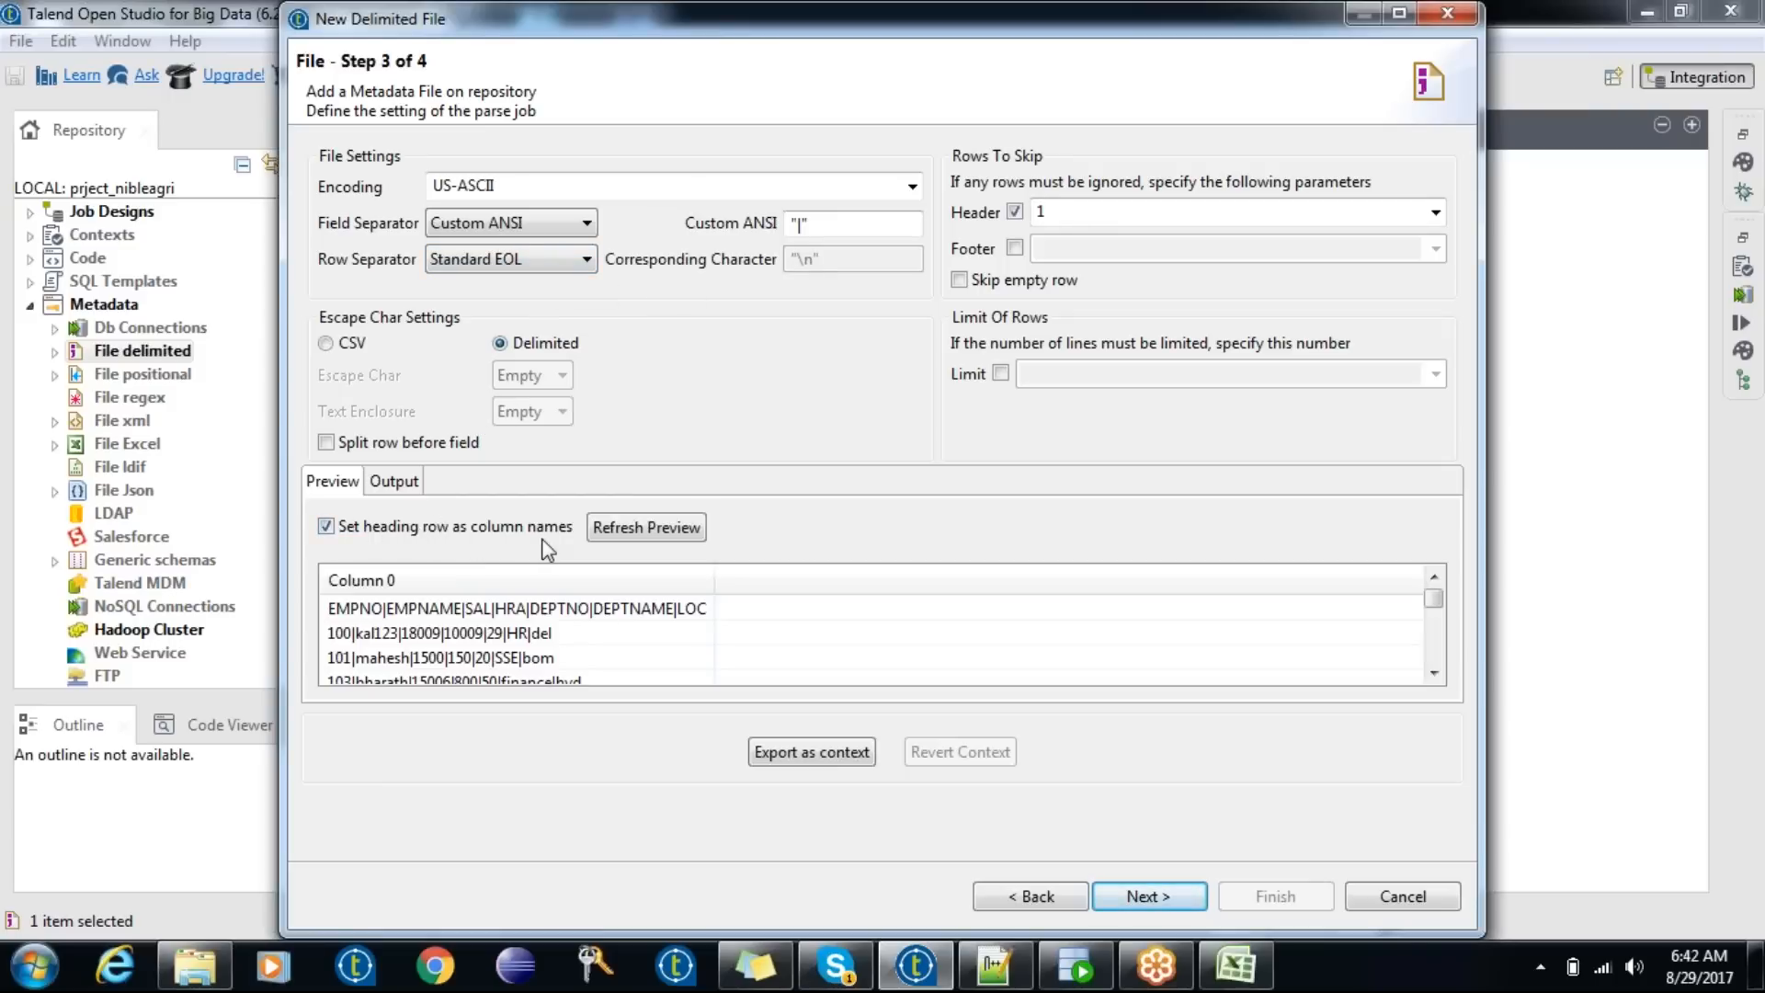
pyautogui.click(641, 533)
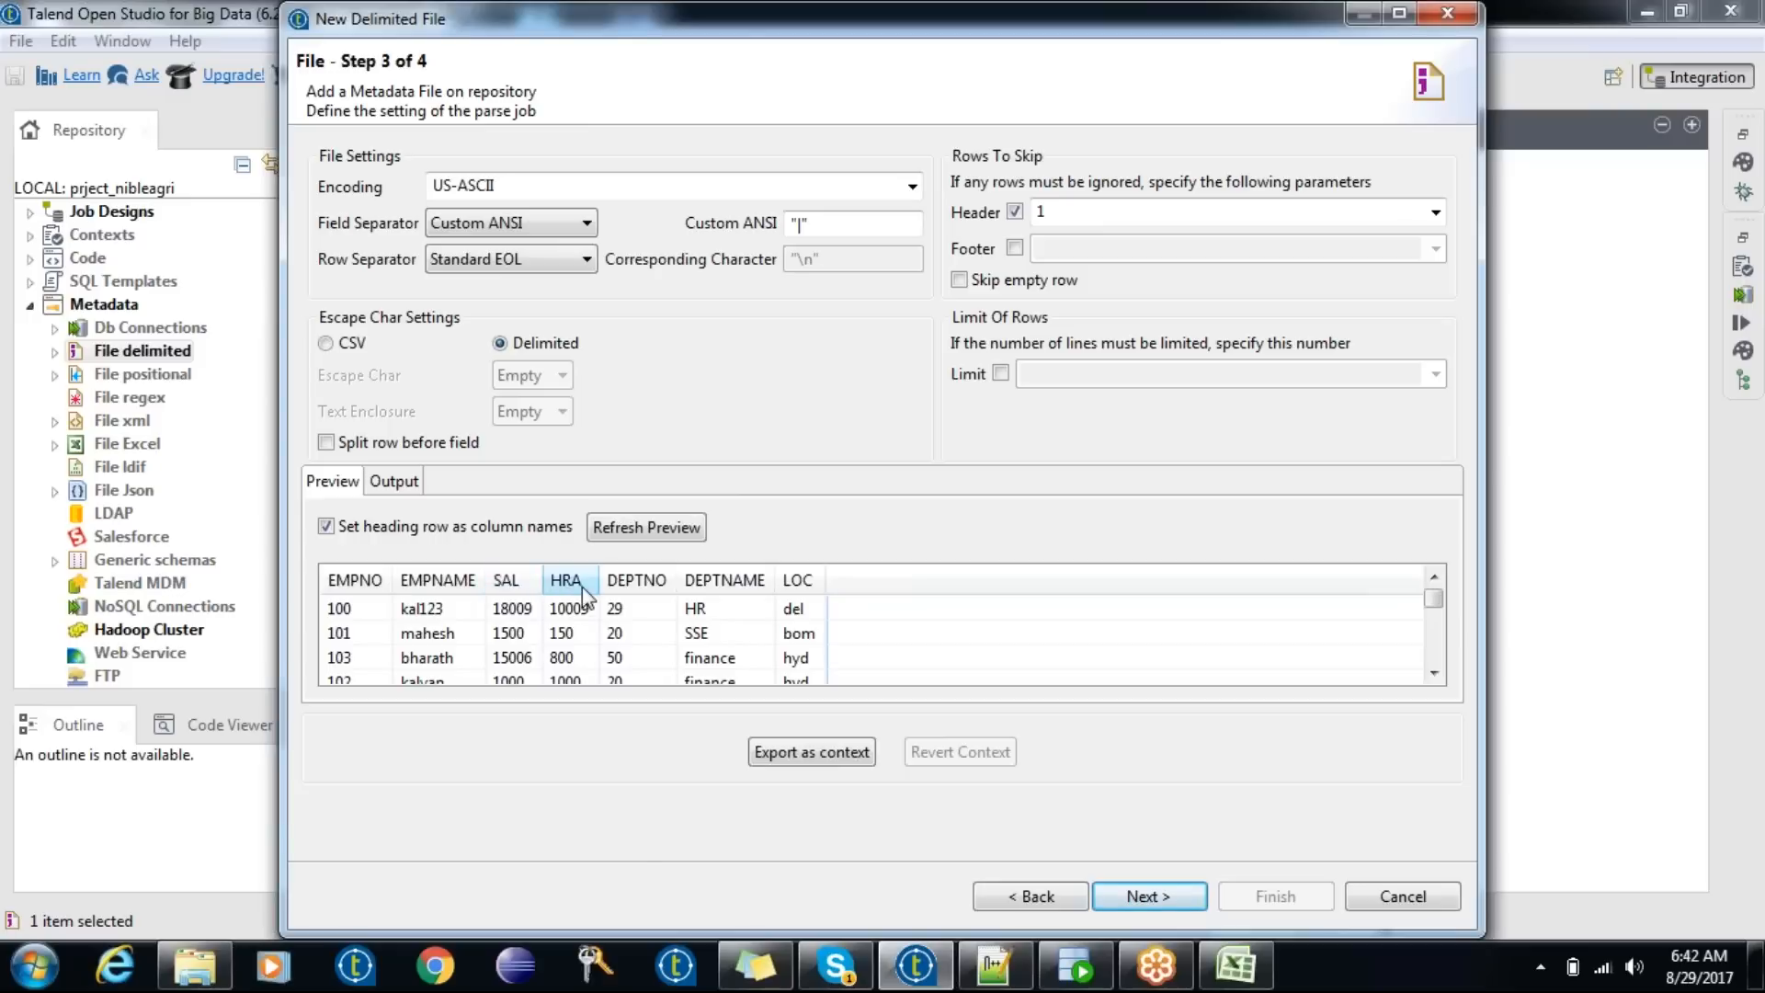
pyautogui.click(348, 632)
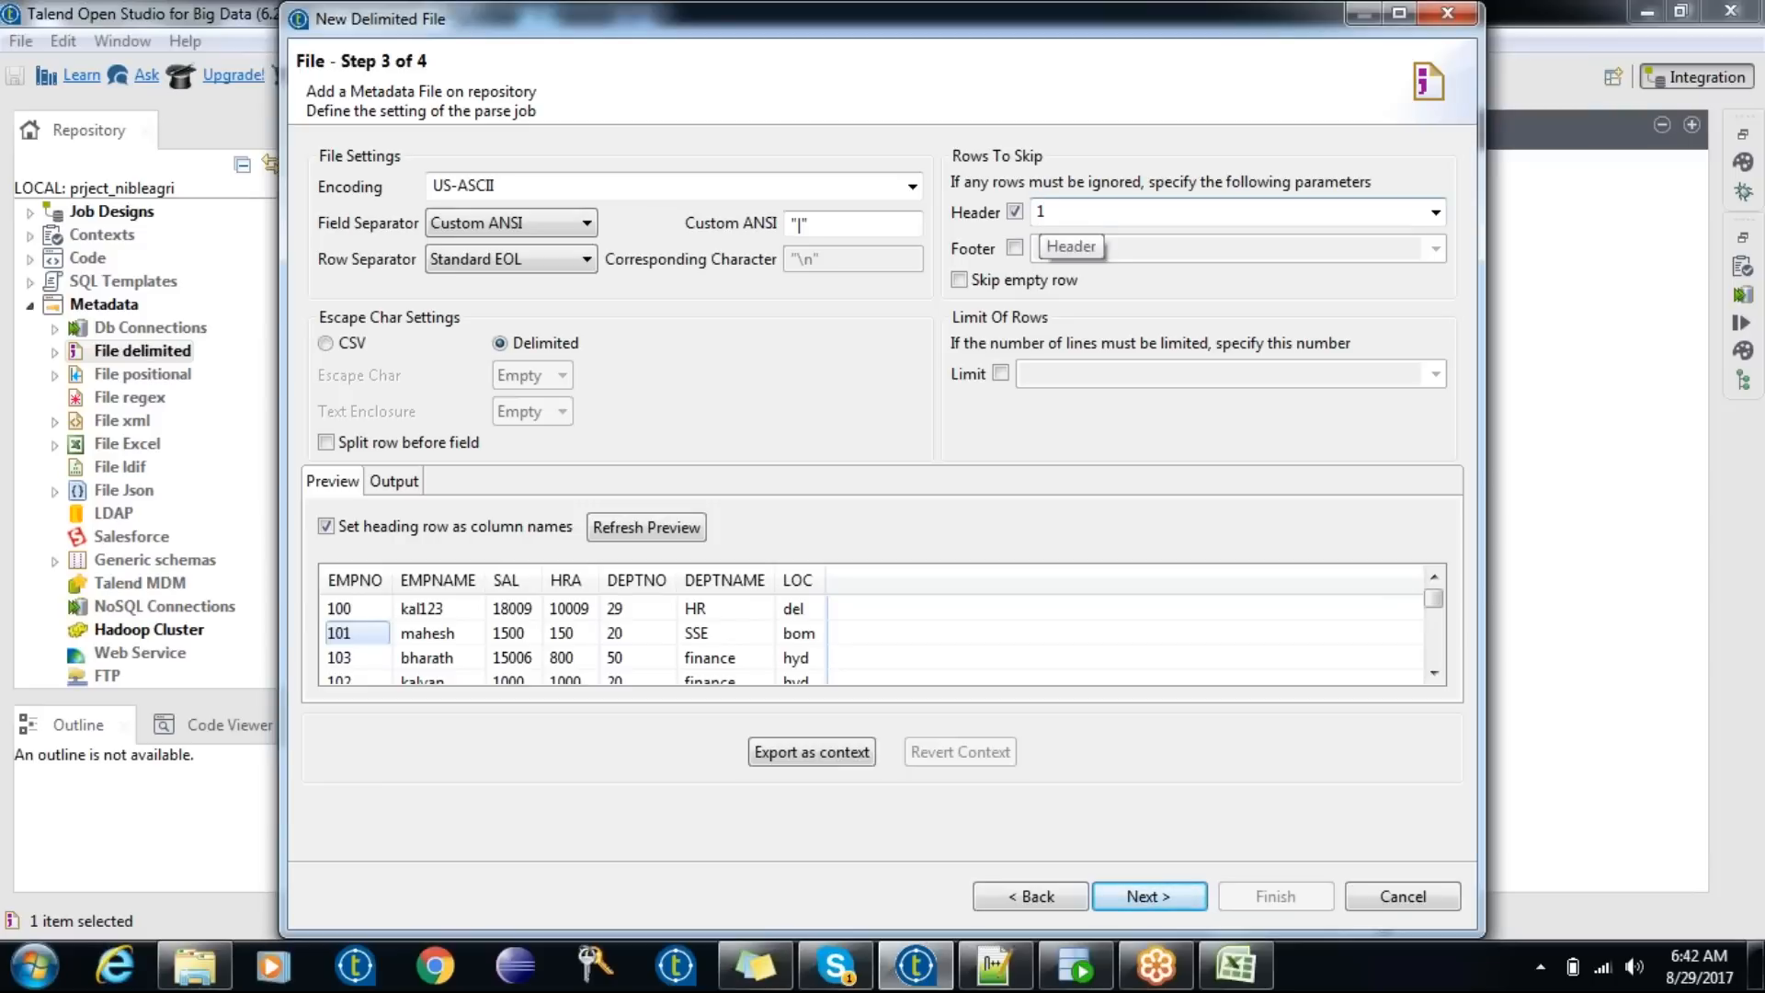
# - Keep 'Set heading row as column names' checked with a header row count of 1
pyautogui.click(441, 531)
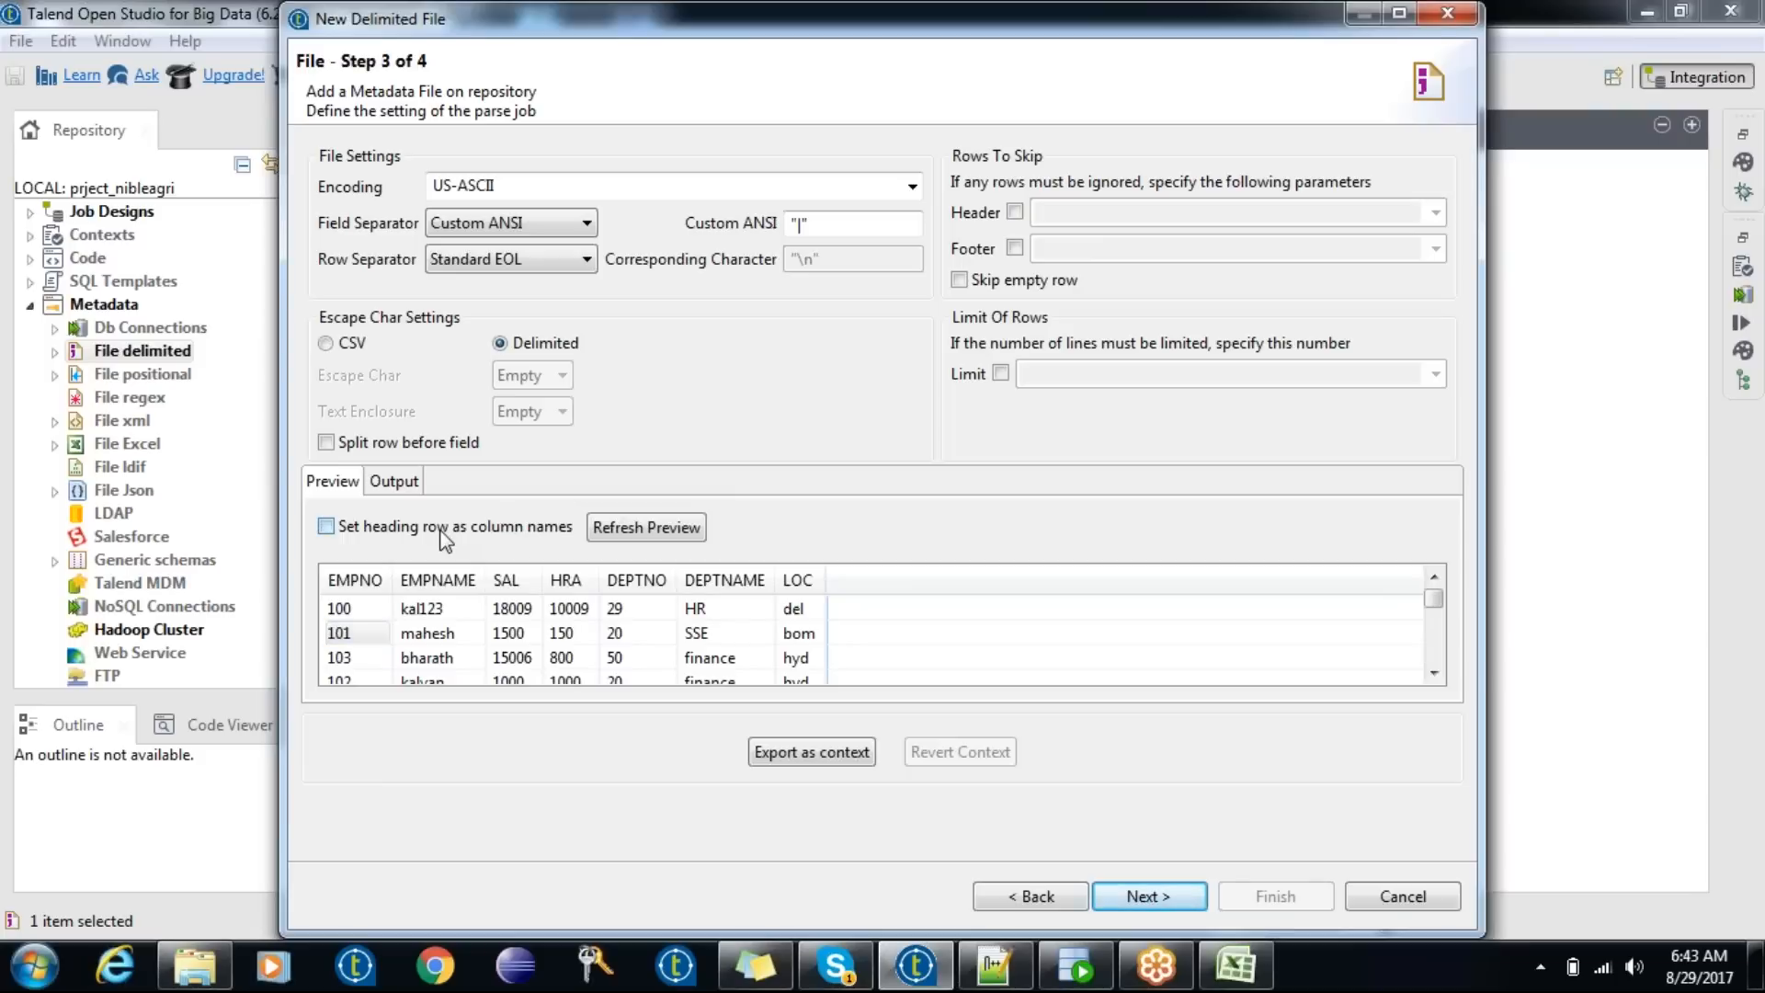
pyautogui.click(445, 541)
pyautogui.click(445, 541)
pyautogui.click(445, 541)
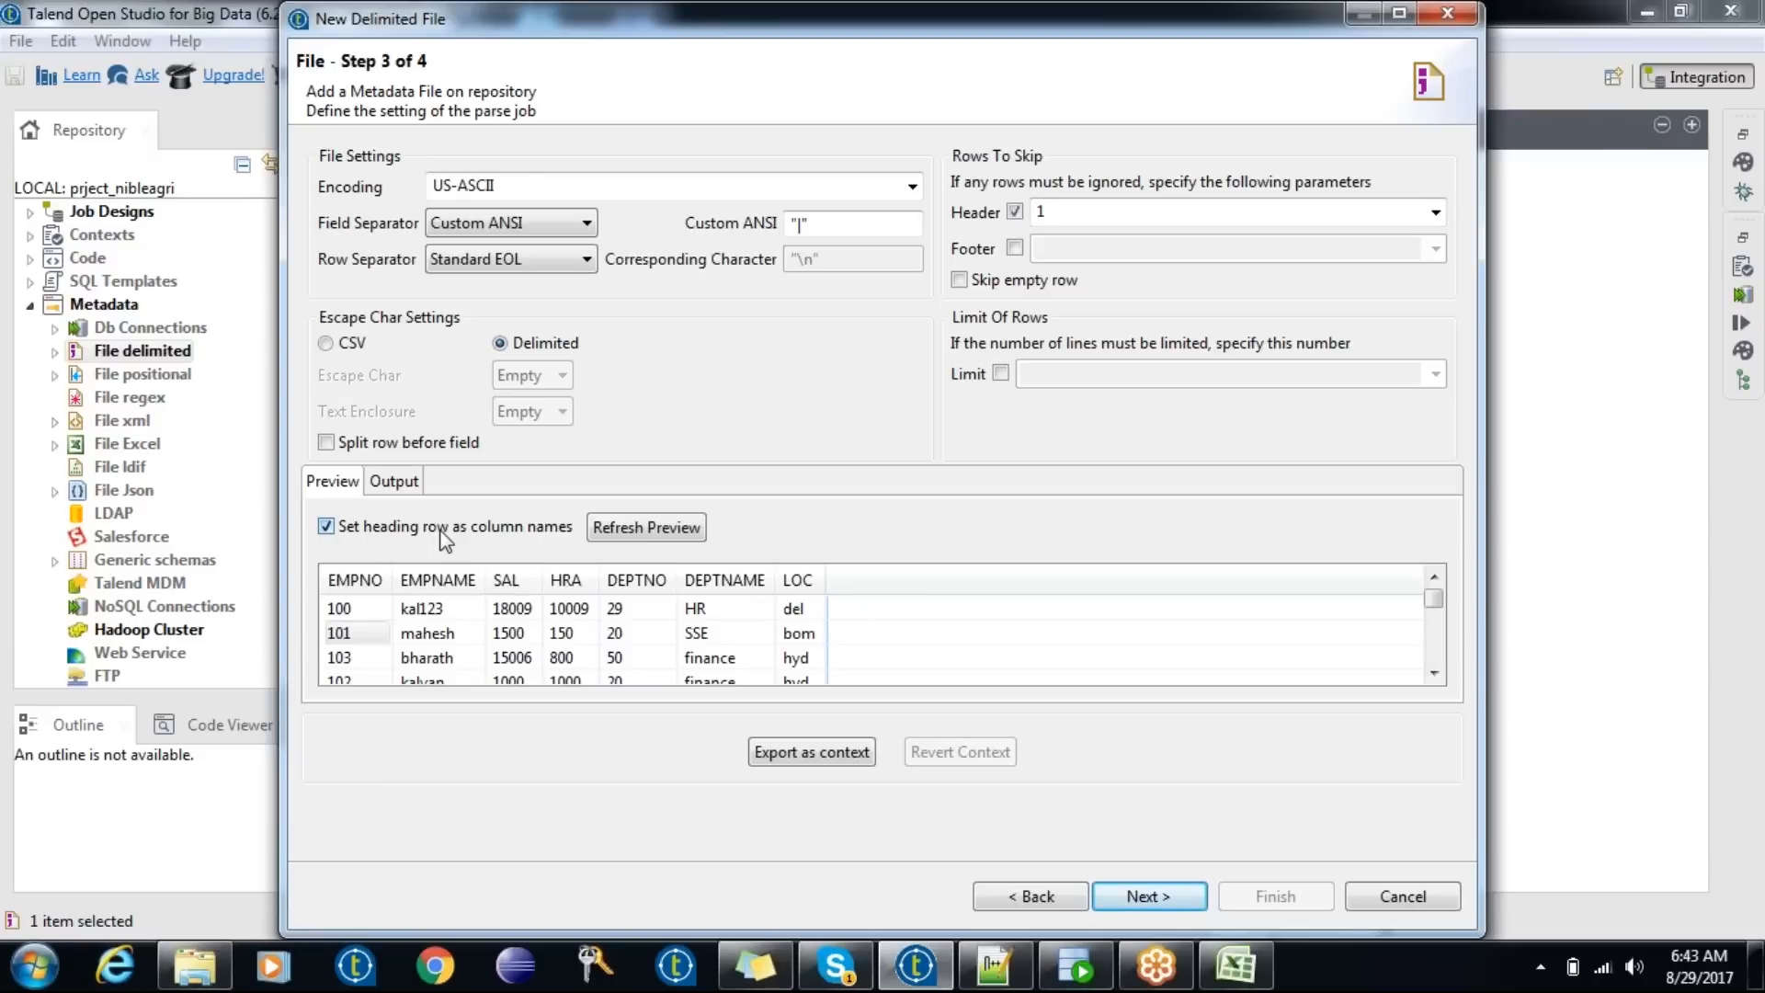
pyautogui.click(445, 540)
pyautogui.click(445, 541)
pyautogui.doubleClick(1066, 213)
# - Compare the settings against employee.csv in Notepad++, then return to the wizard
pyautogui.click(993, 982)
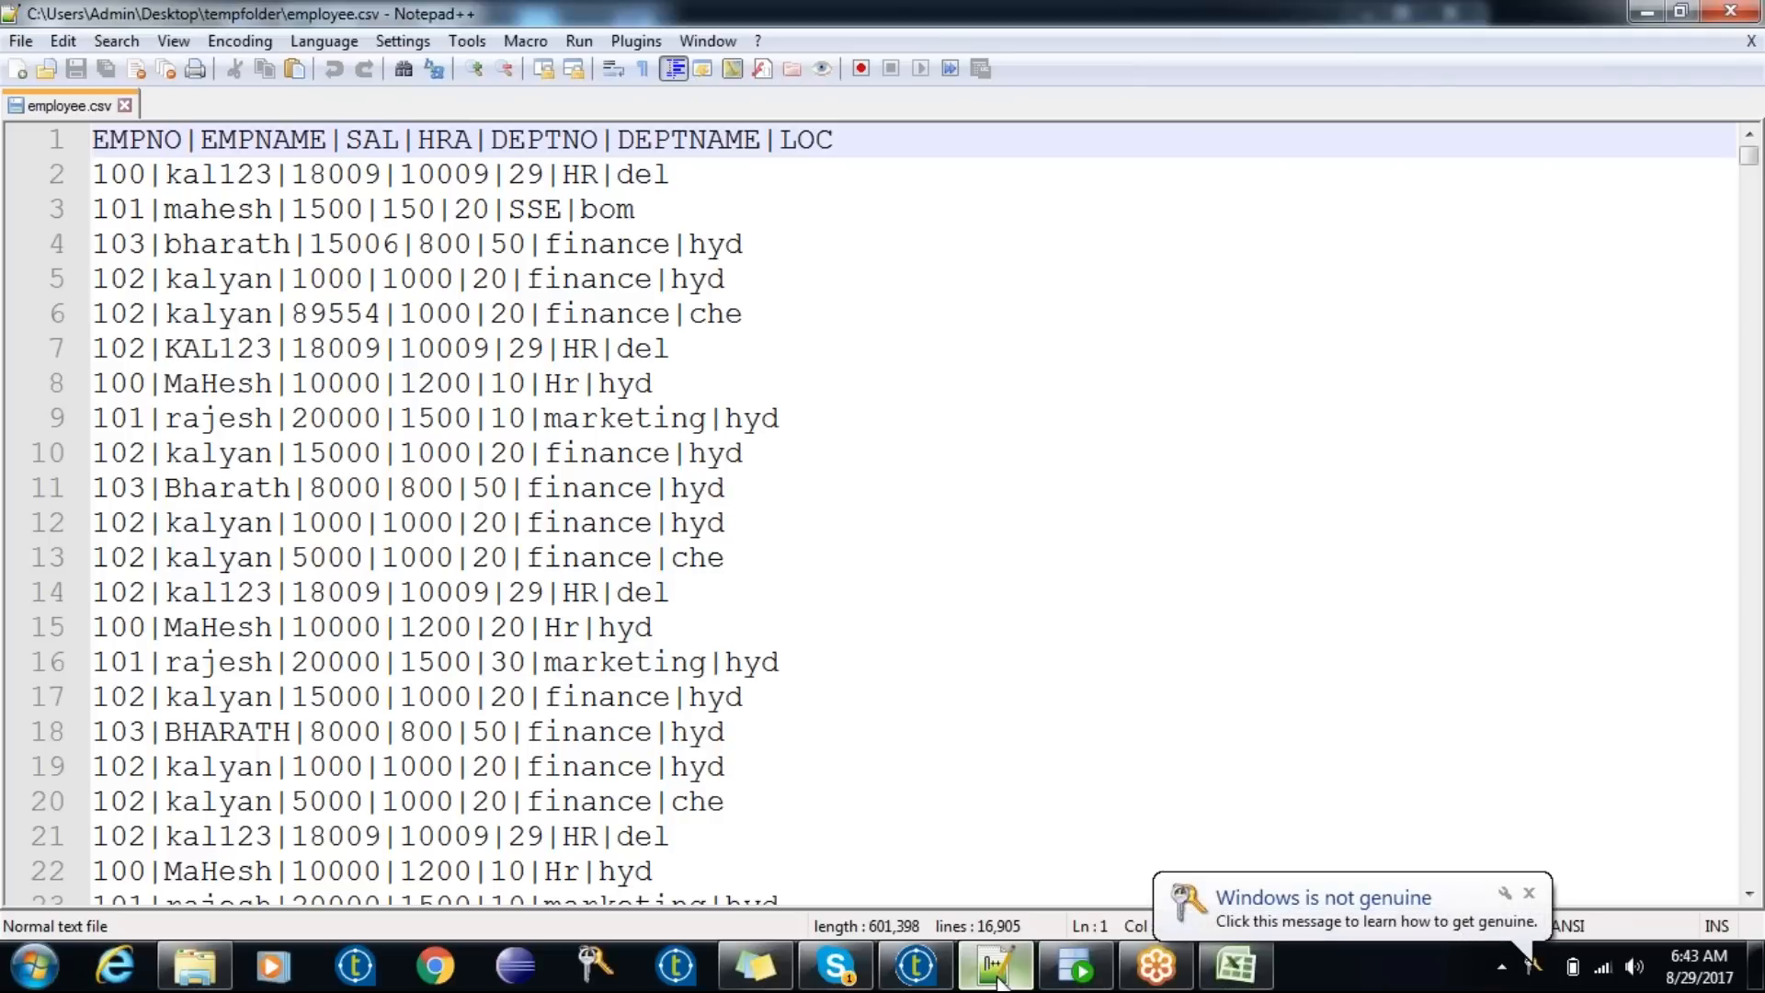
pyautogui.click(997, 980)
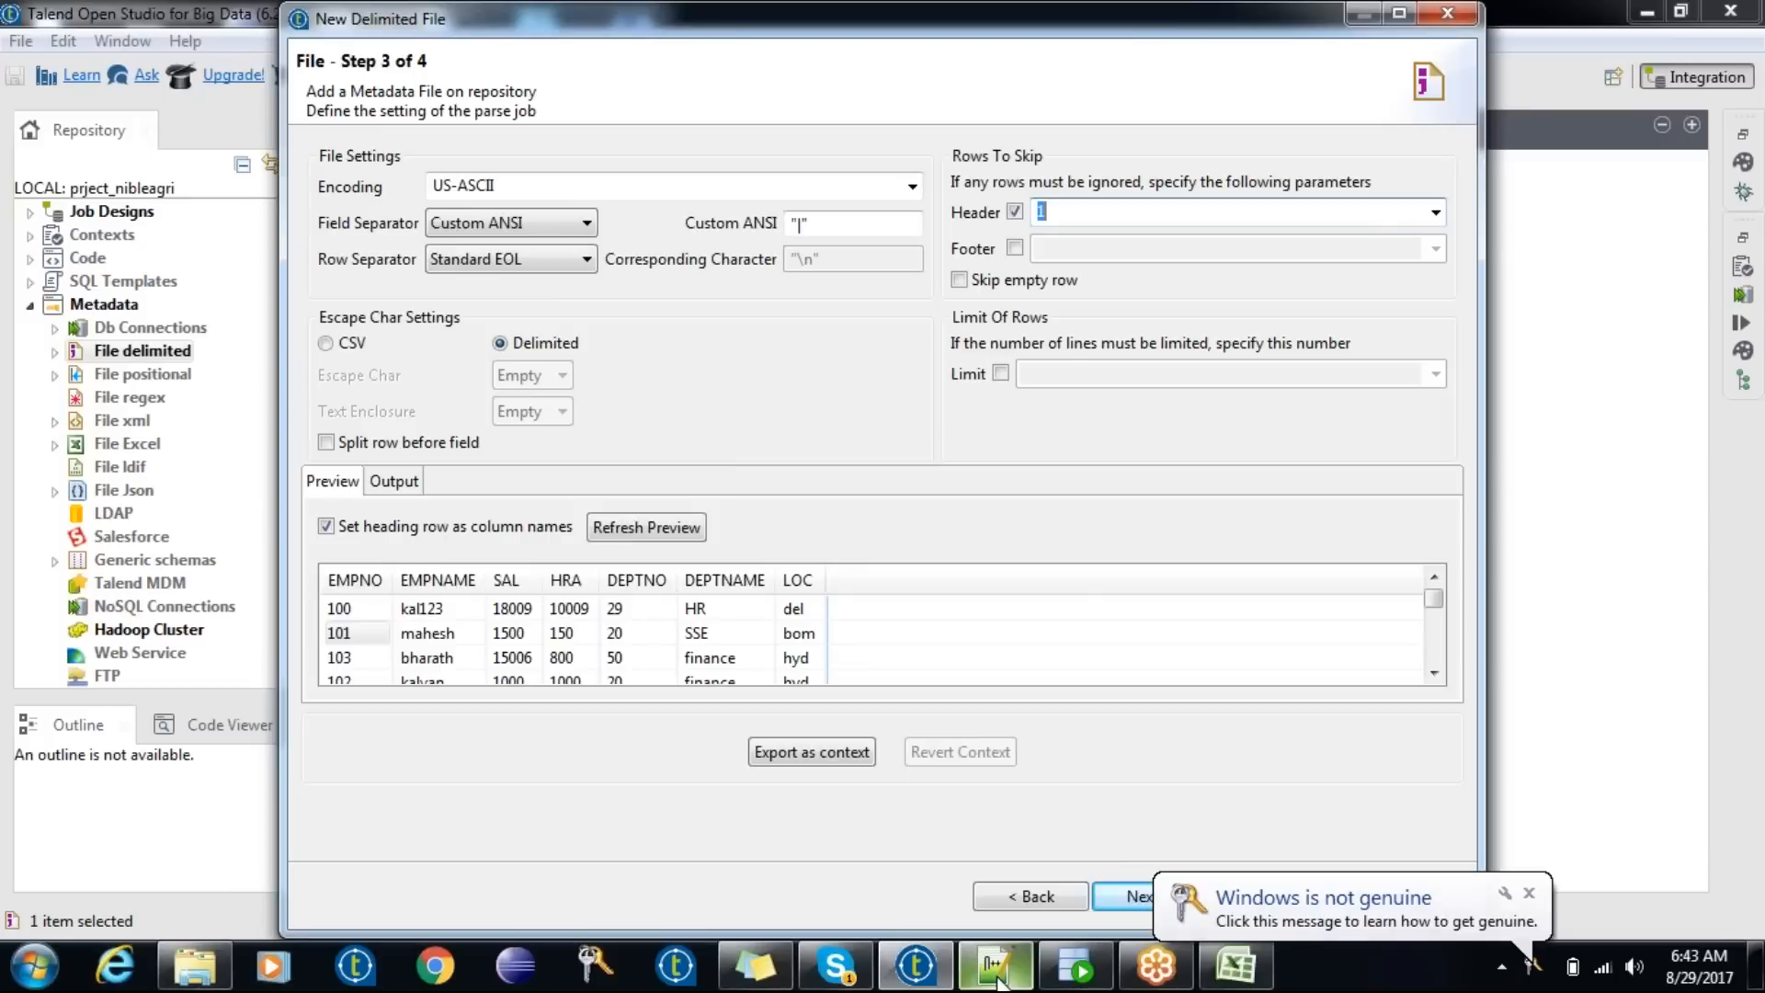
pyautogui.click(1063, 214)
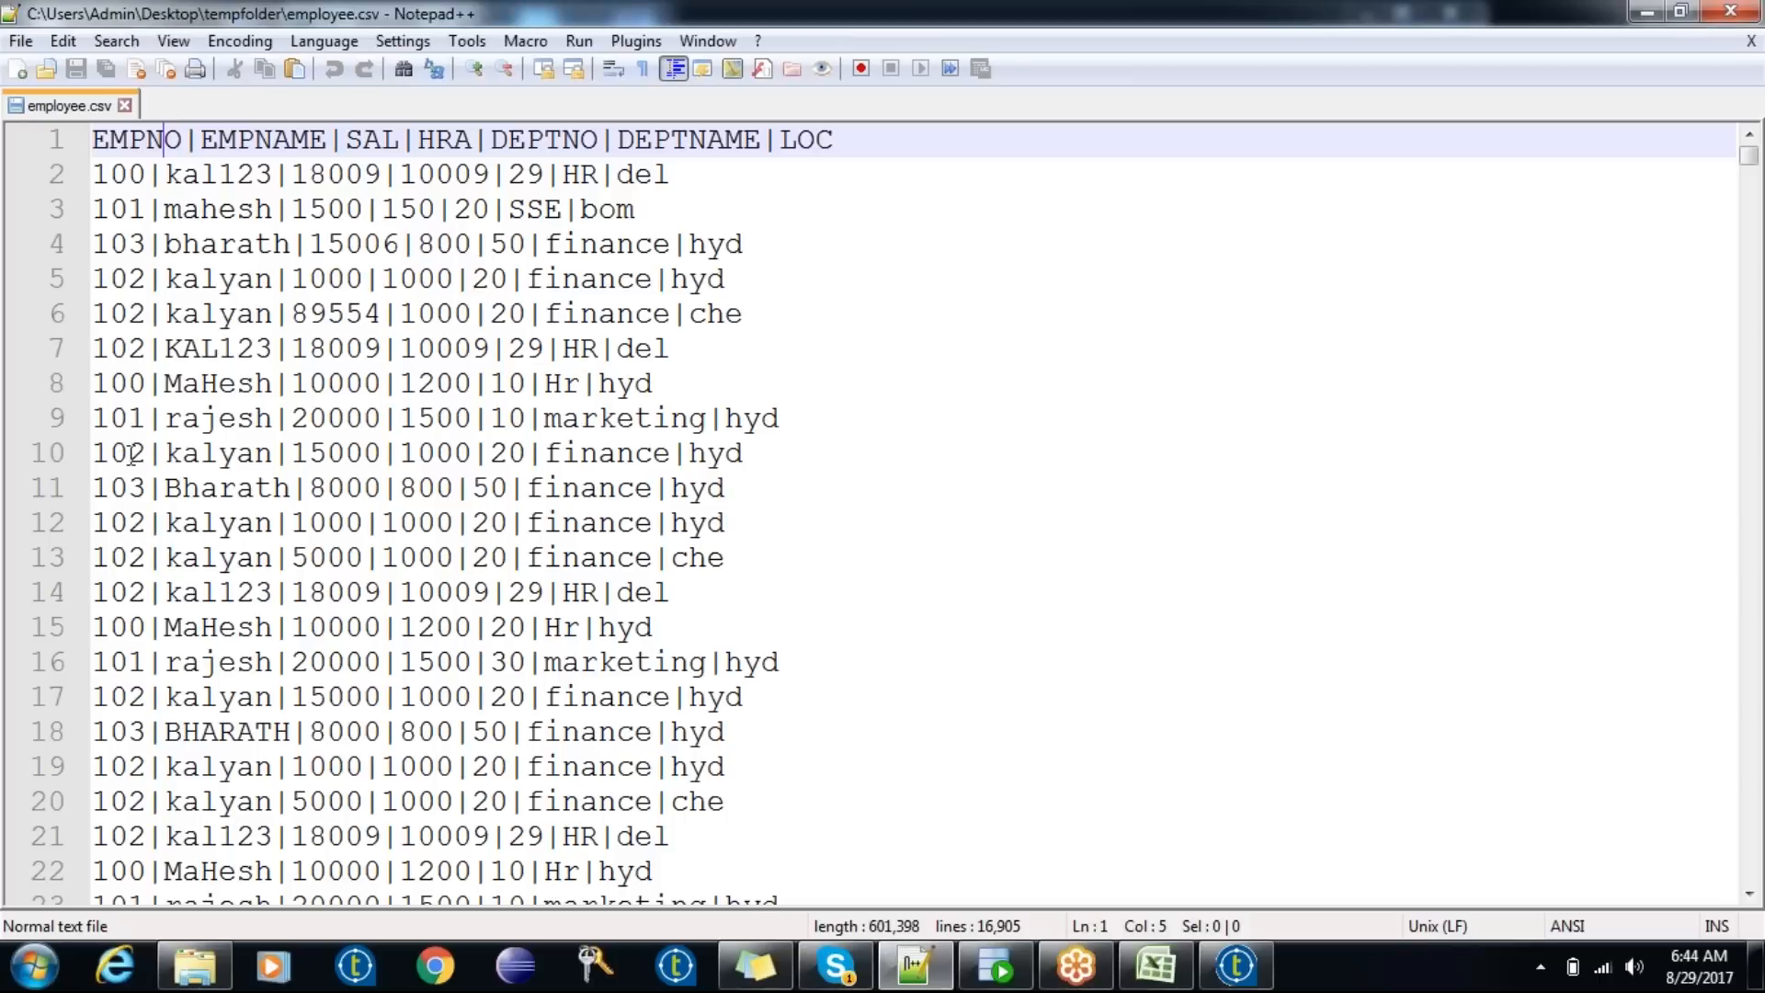
pyautogui.click(1219, 975)
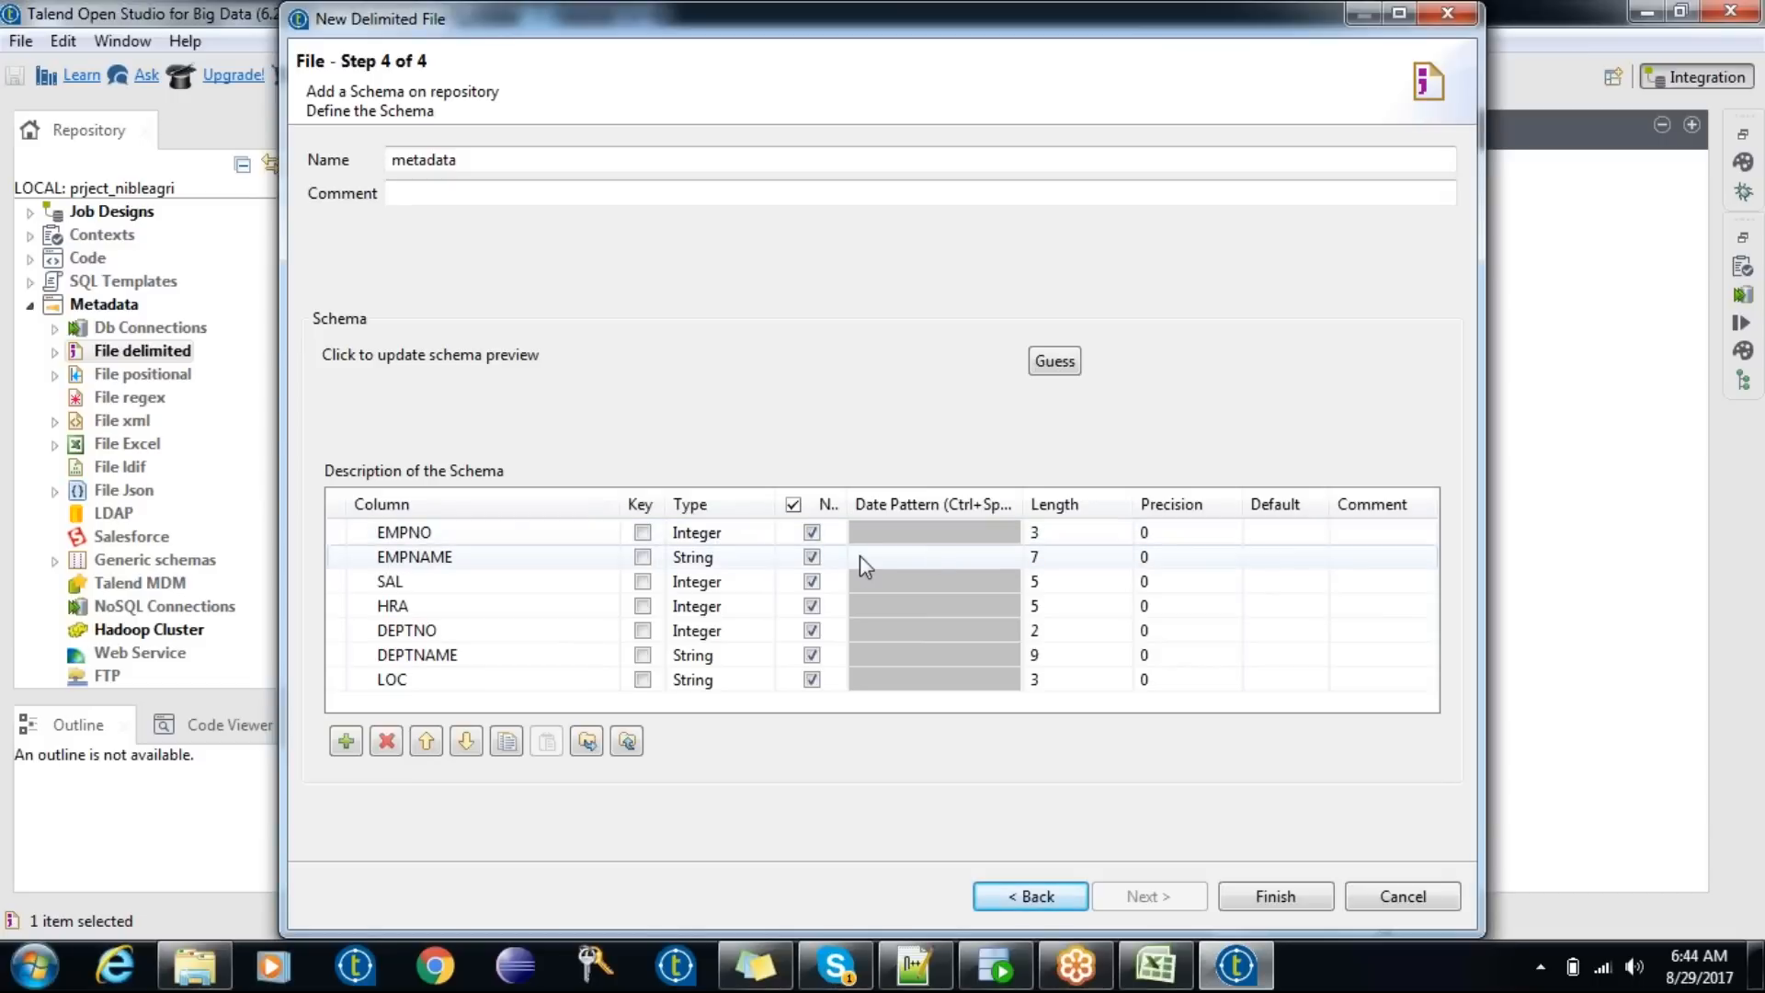
# - After checking employee.csv, set EMPNO length to 10 and EMPNAME length to 50
pyautogui.click(1034, 533)
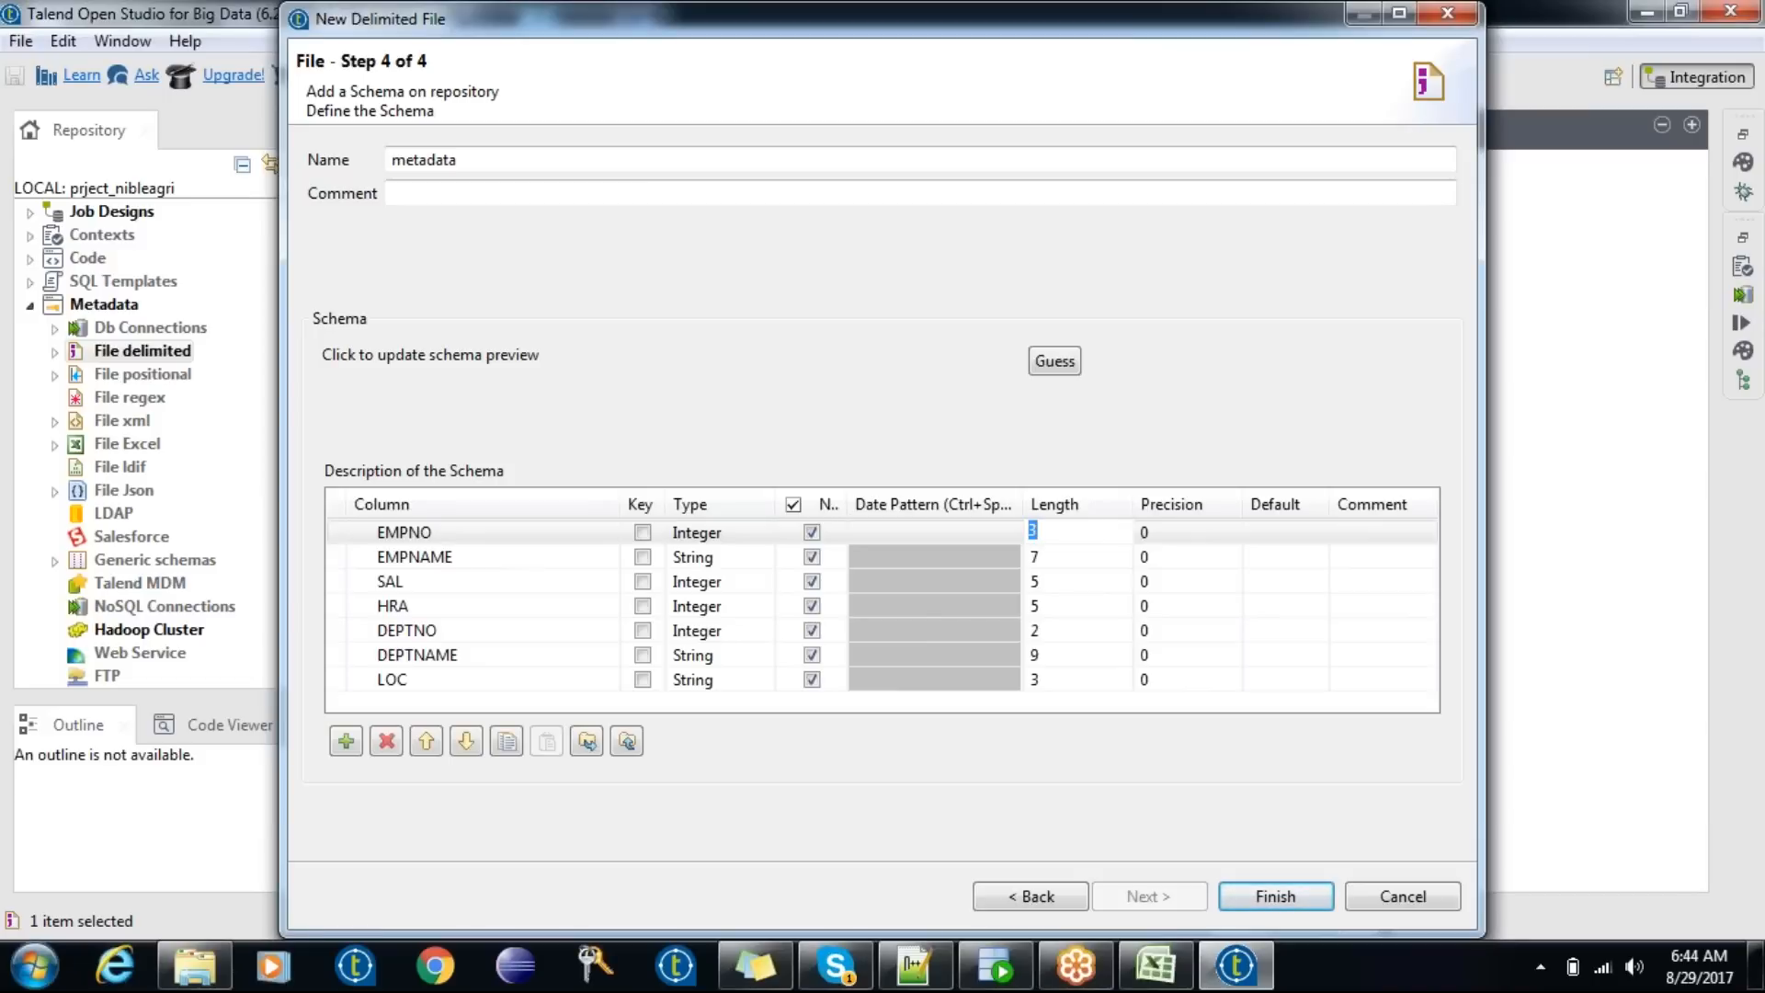
pyautogui.click(1048, 658)
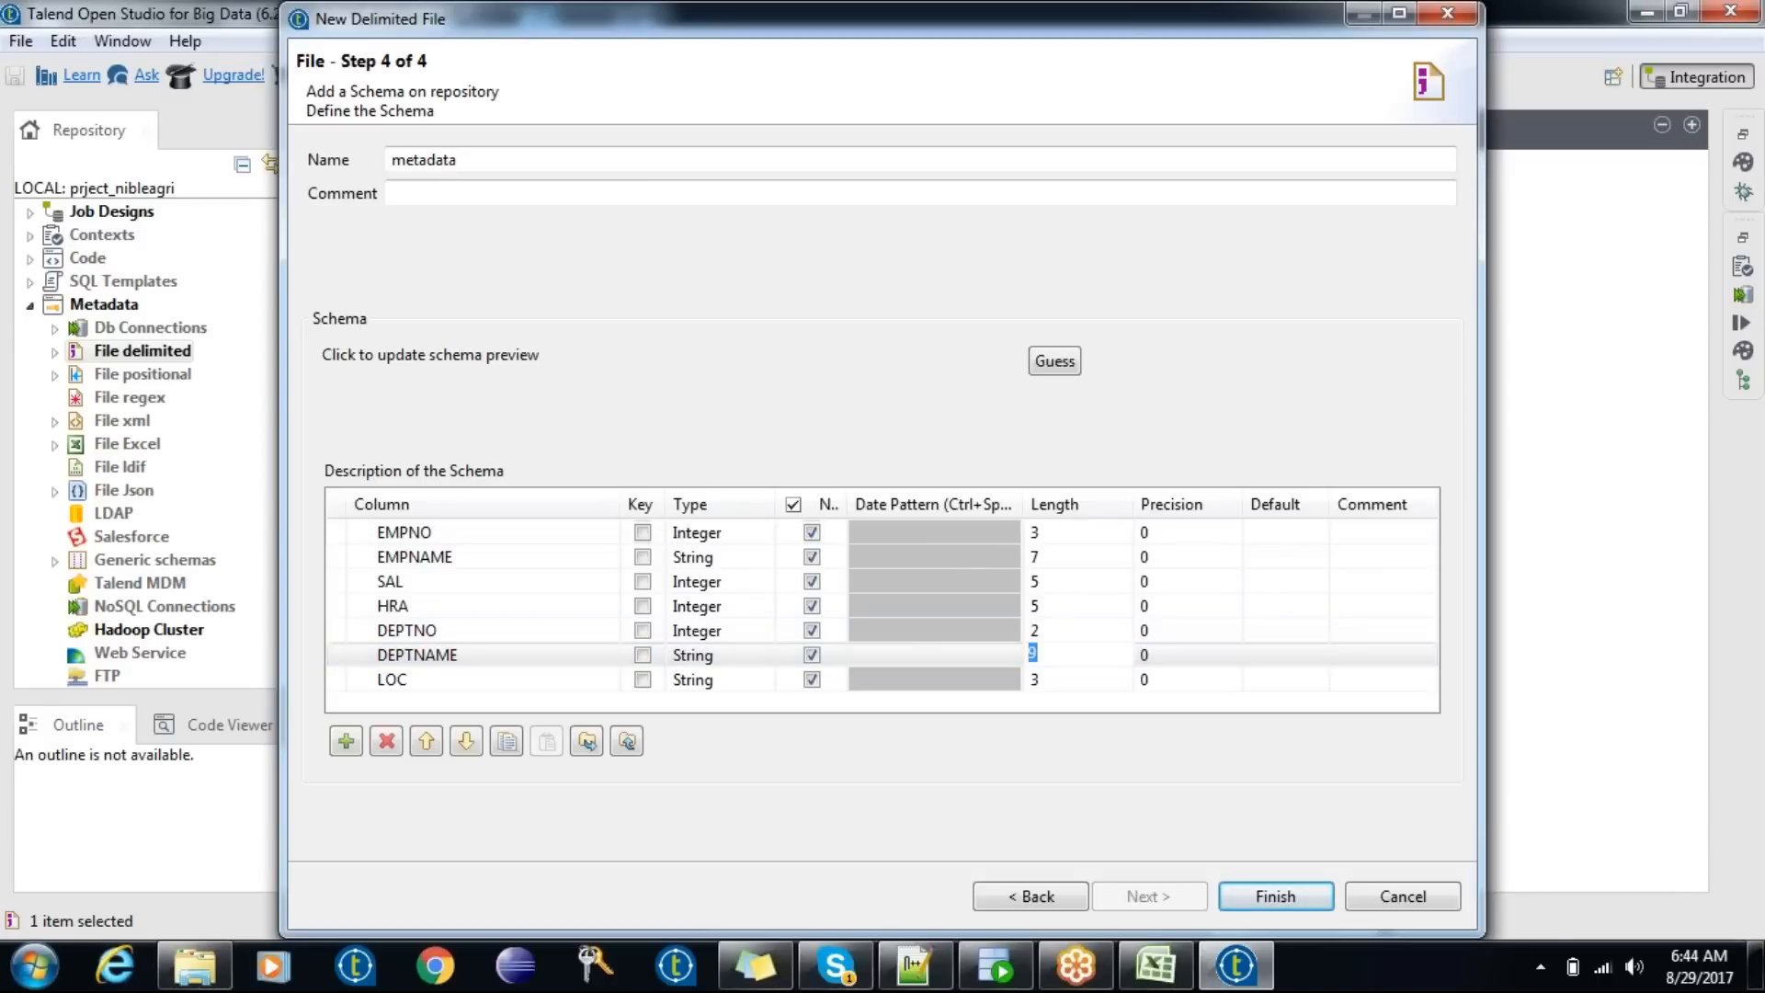
pyautogui.click(1051, 536)
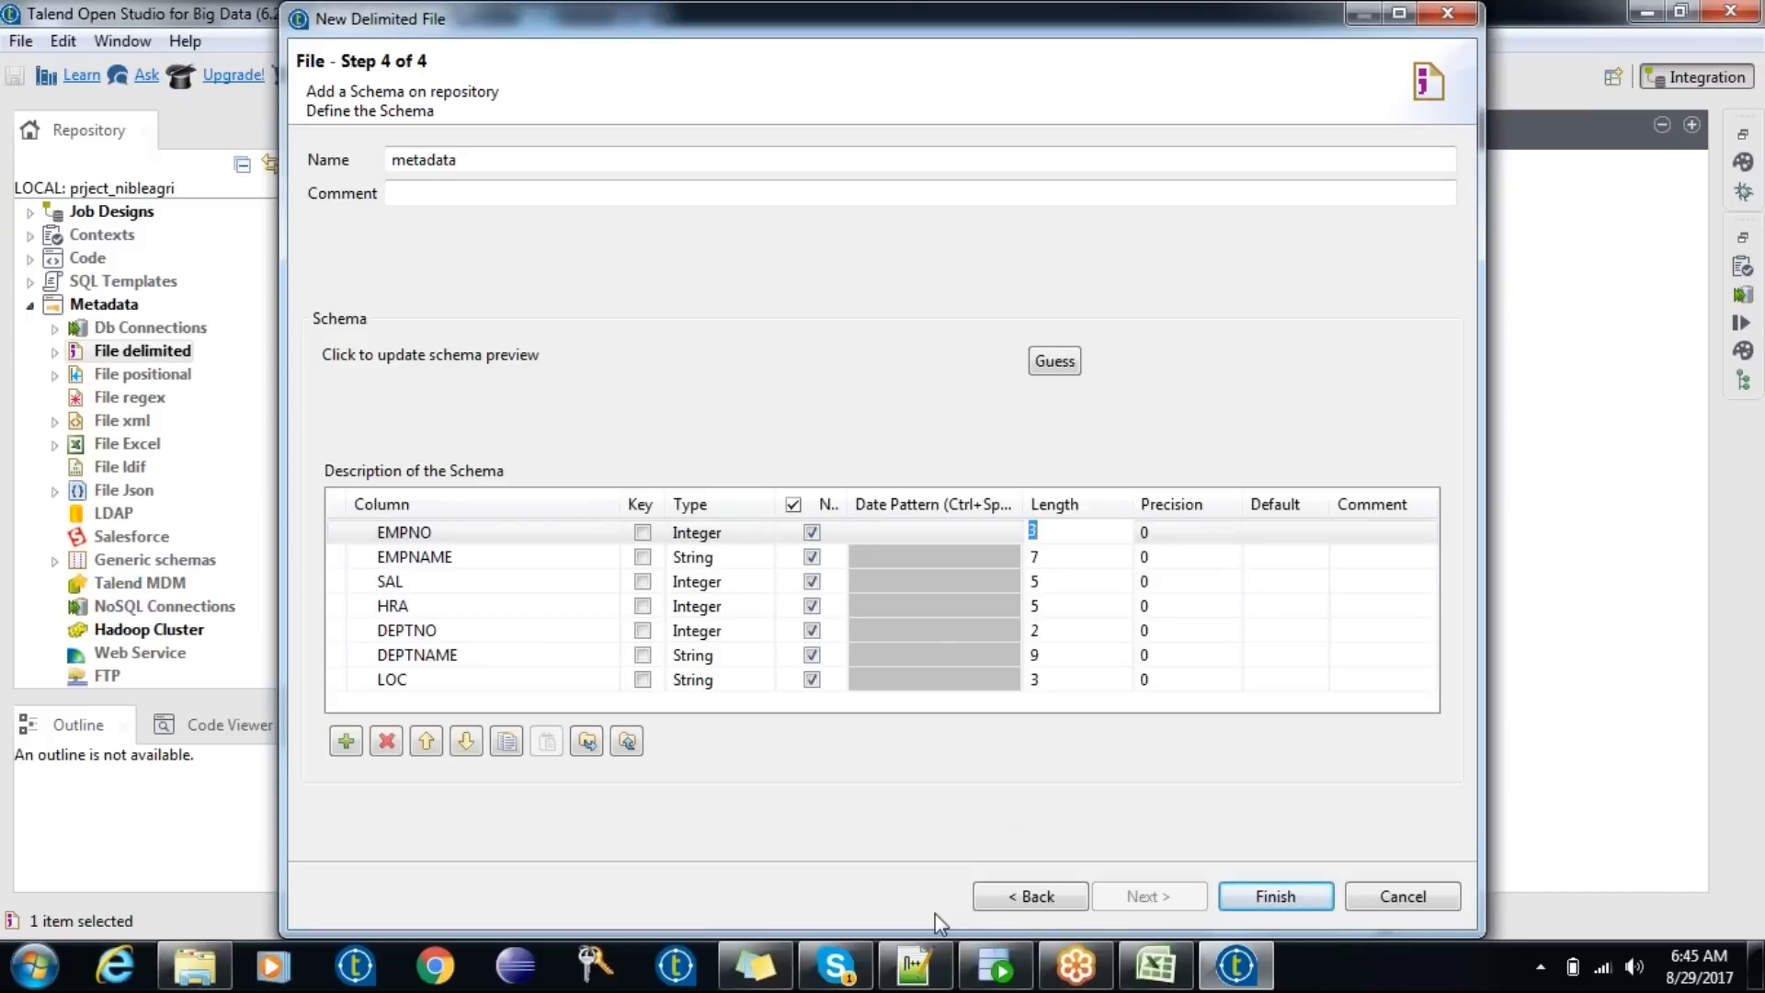
pyautogui.click(915, 965)
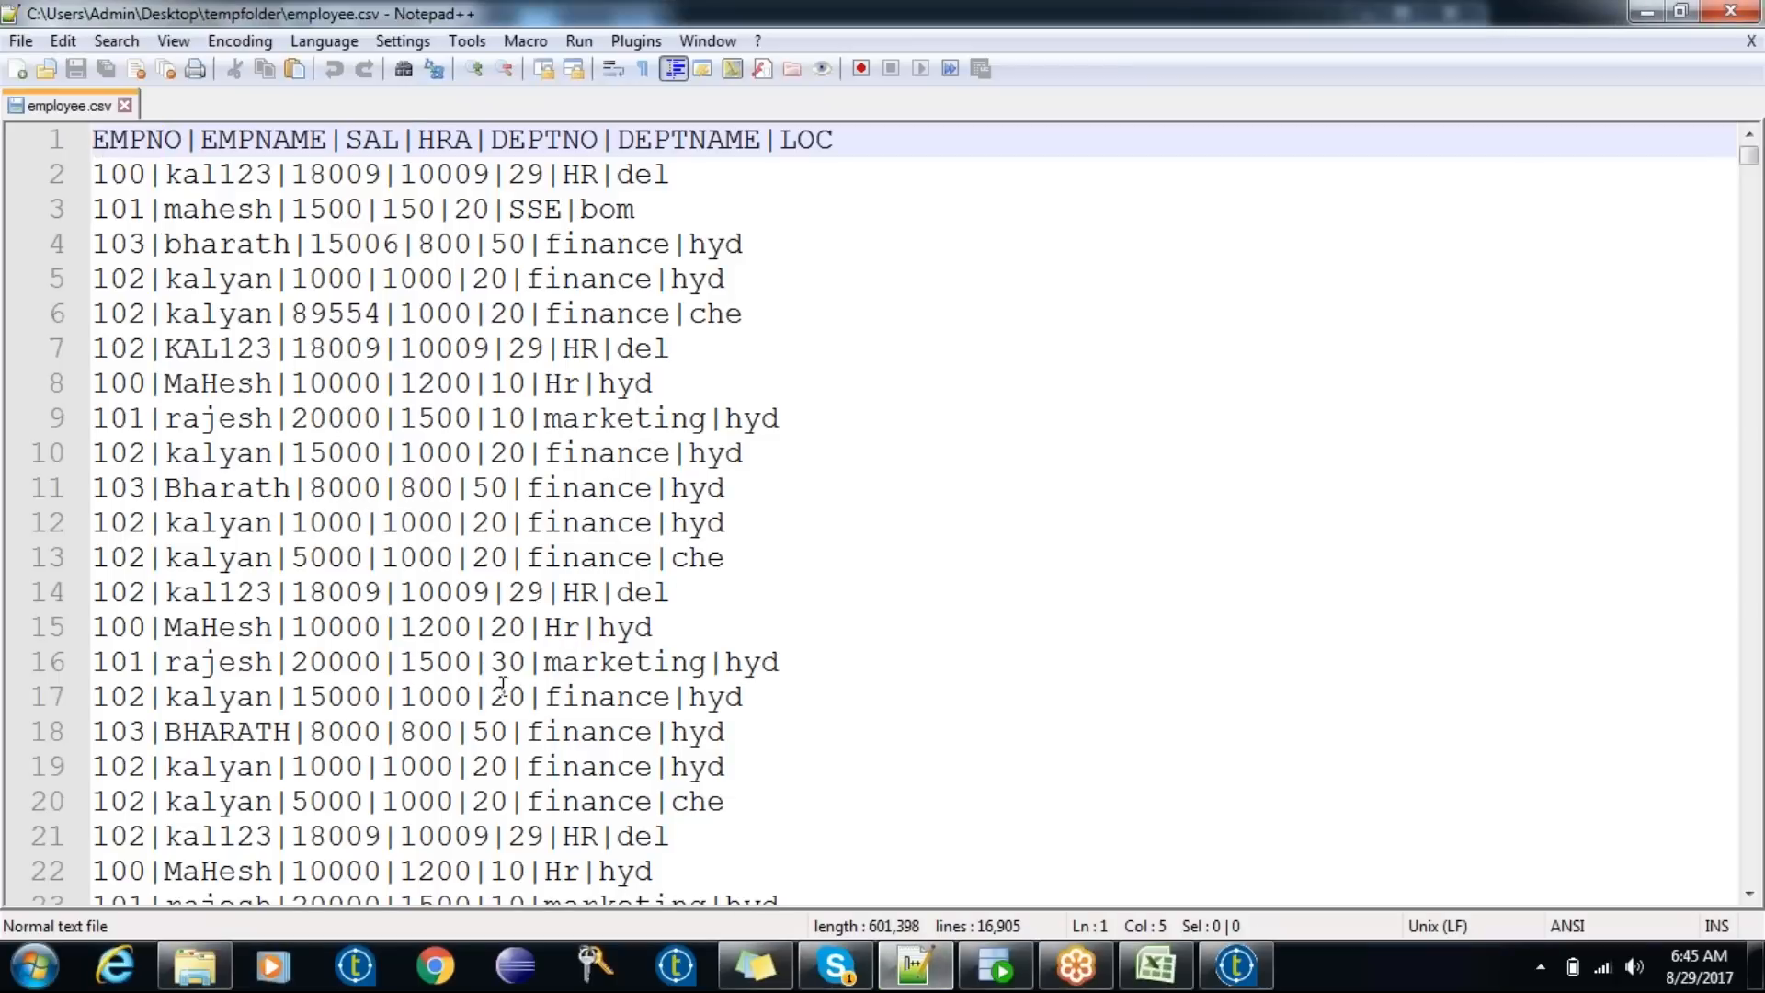
pyautogui.click(1237, 965)
pyautogui.click(1032, 532)
pyautogui.write('10')
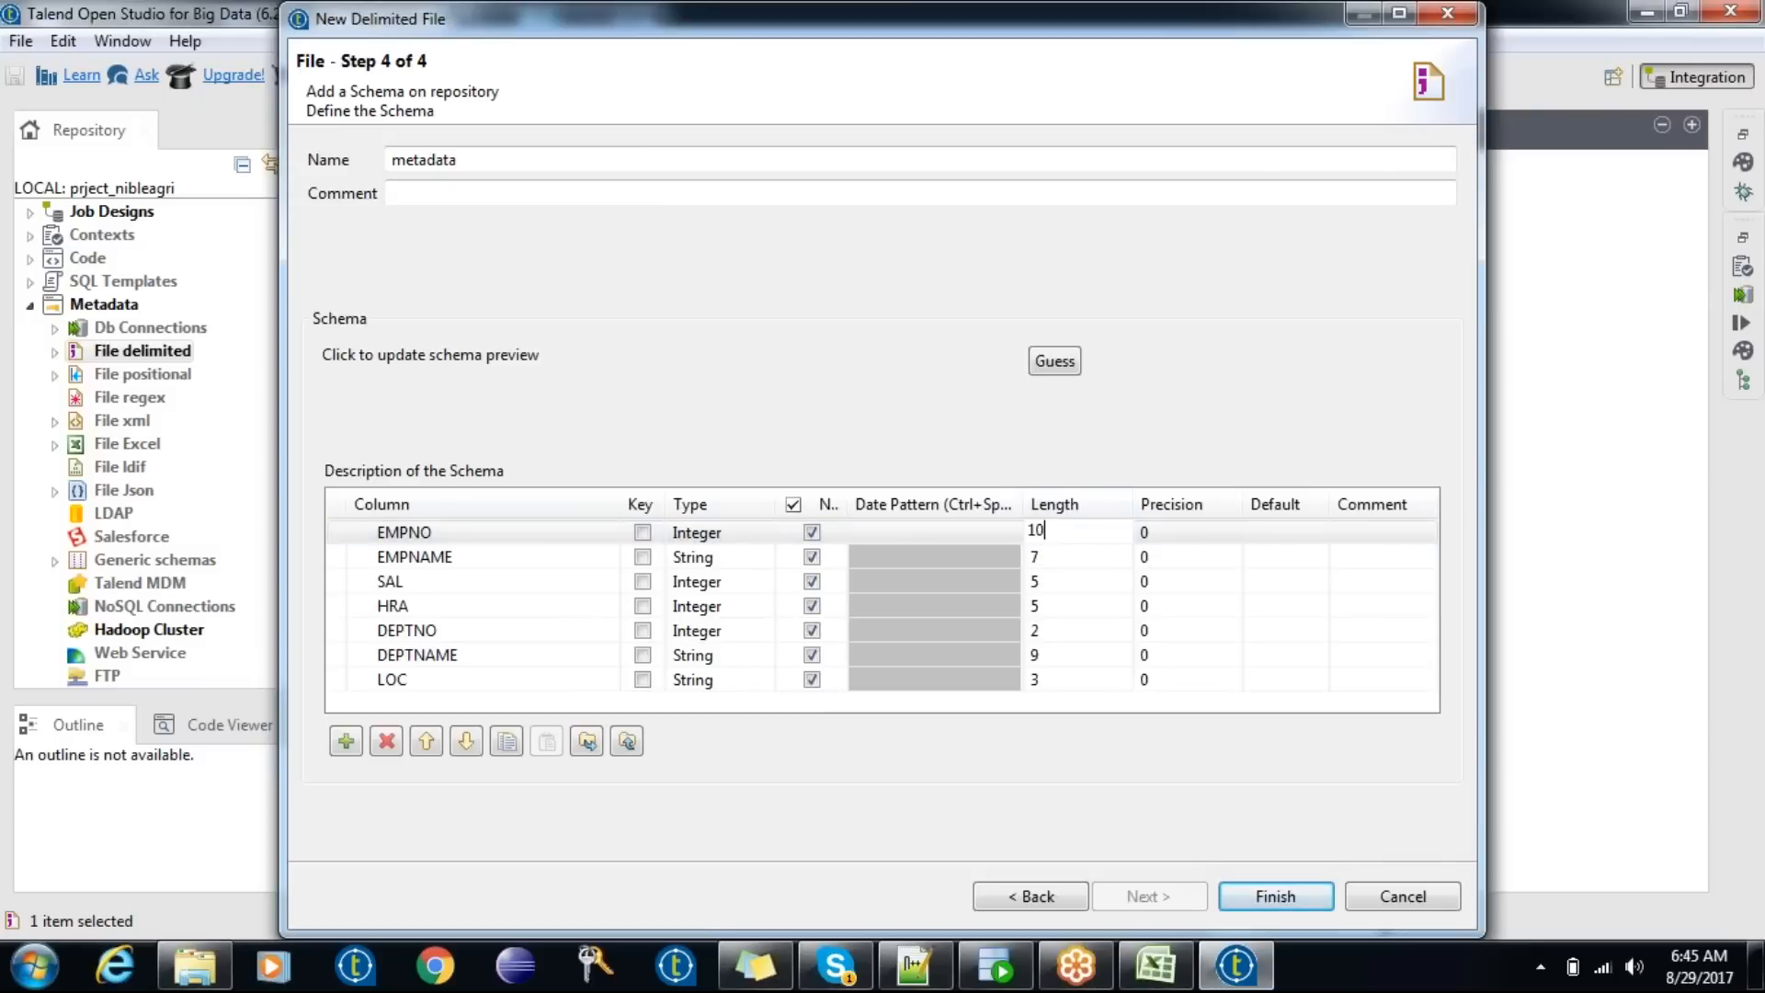
pyautogui.press('Down')
pyautogui.write('50')
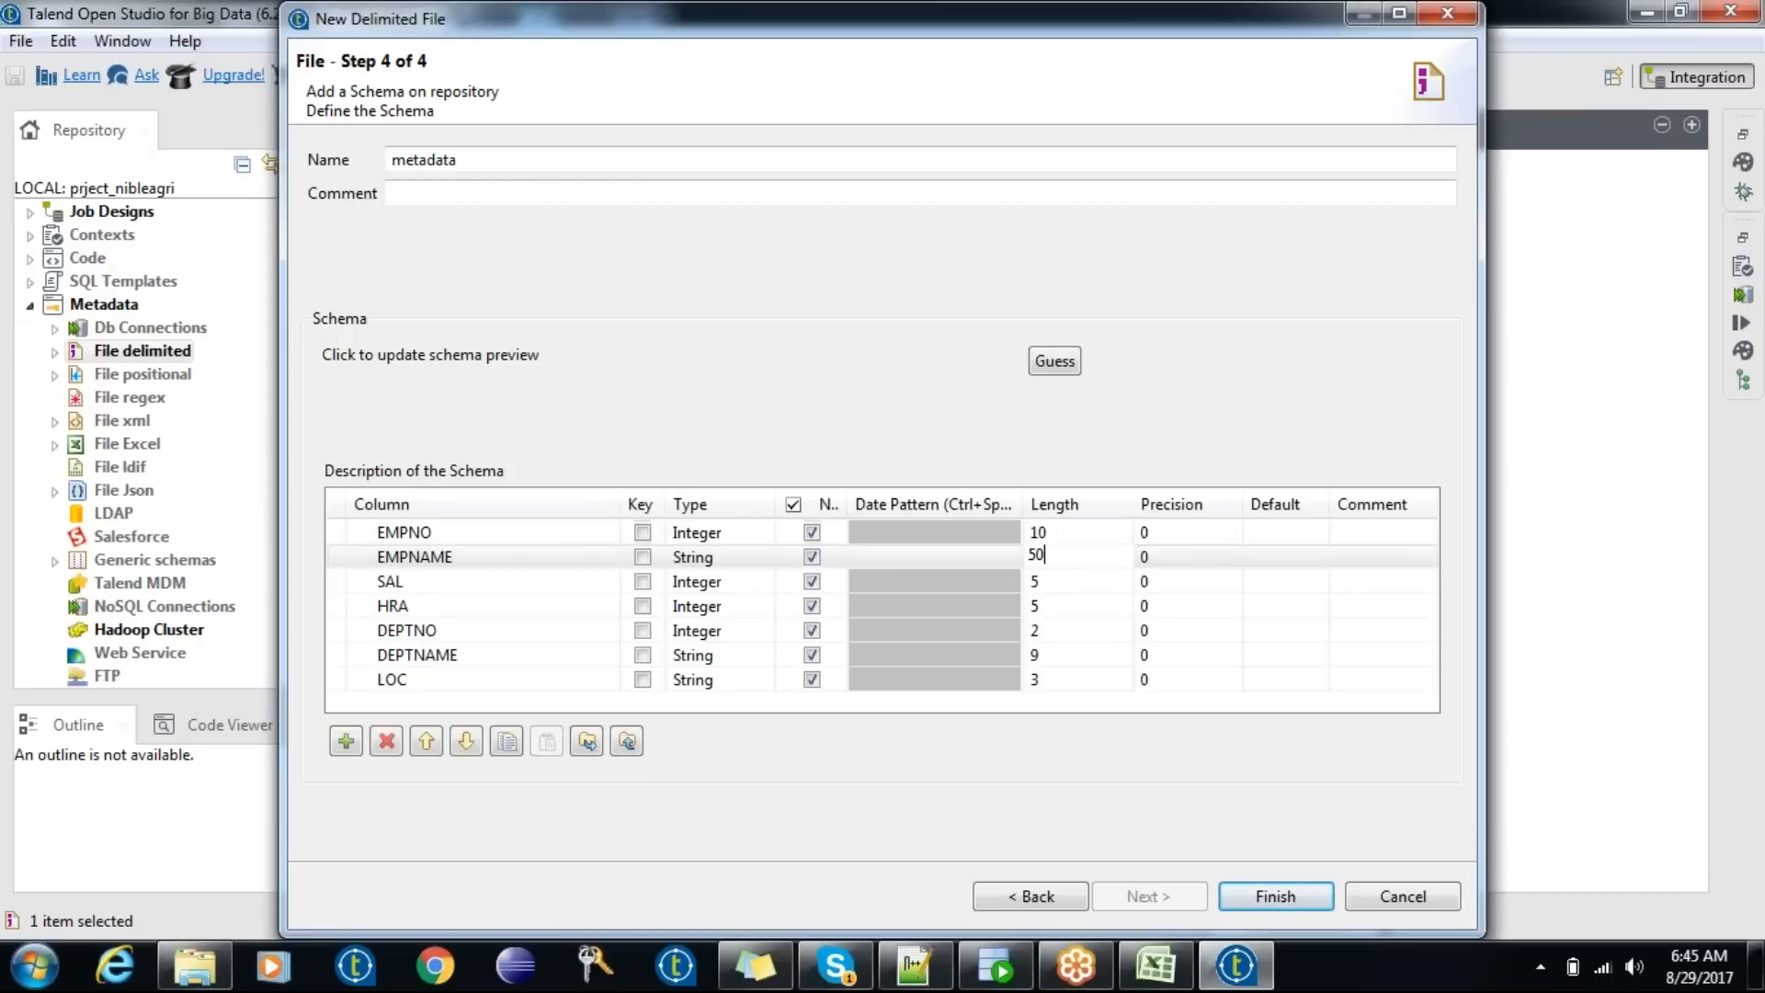
pyautogui.click(1064, 583)
# - Set SAL, HRA, DEPTNO and LOC lengths to 10, DEPTNAME to 50, and finish
pyautogui.click(1066, 585)
pyautogui.write('10')
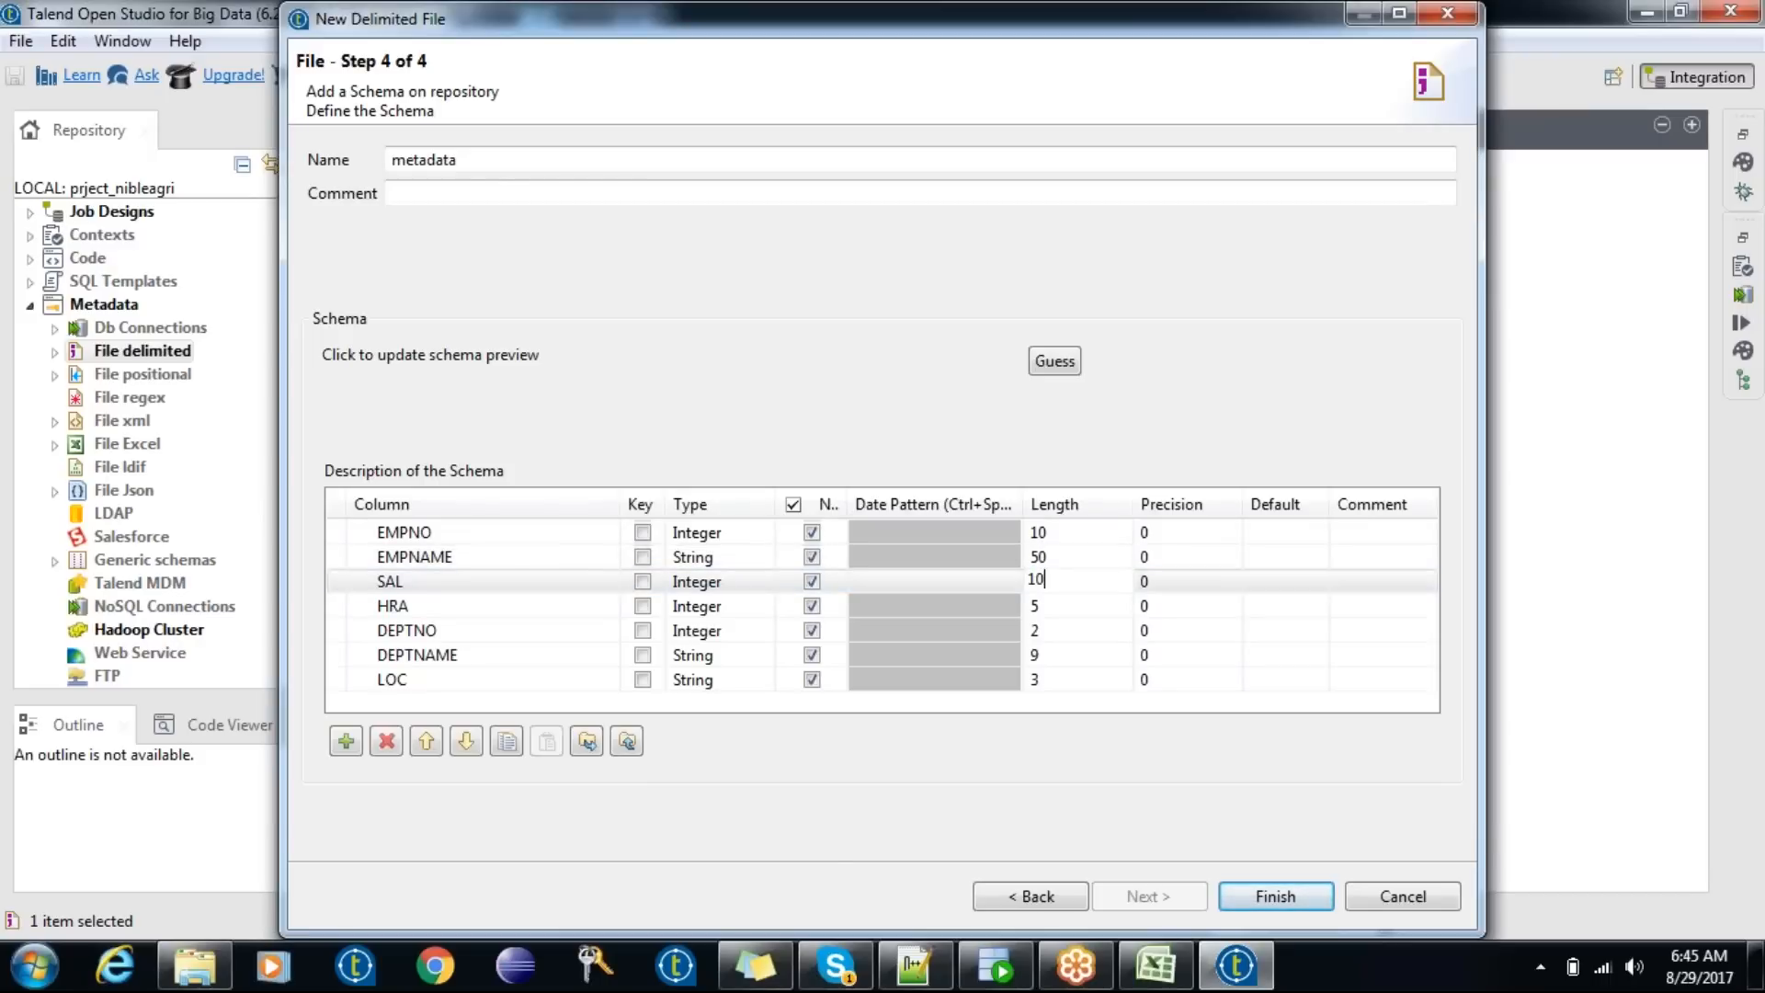
pyautogui.click(1083, 605)
pyautogui.click(1083, 605)
pyautogui.write('10')
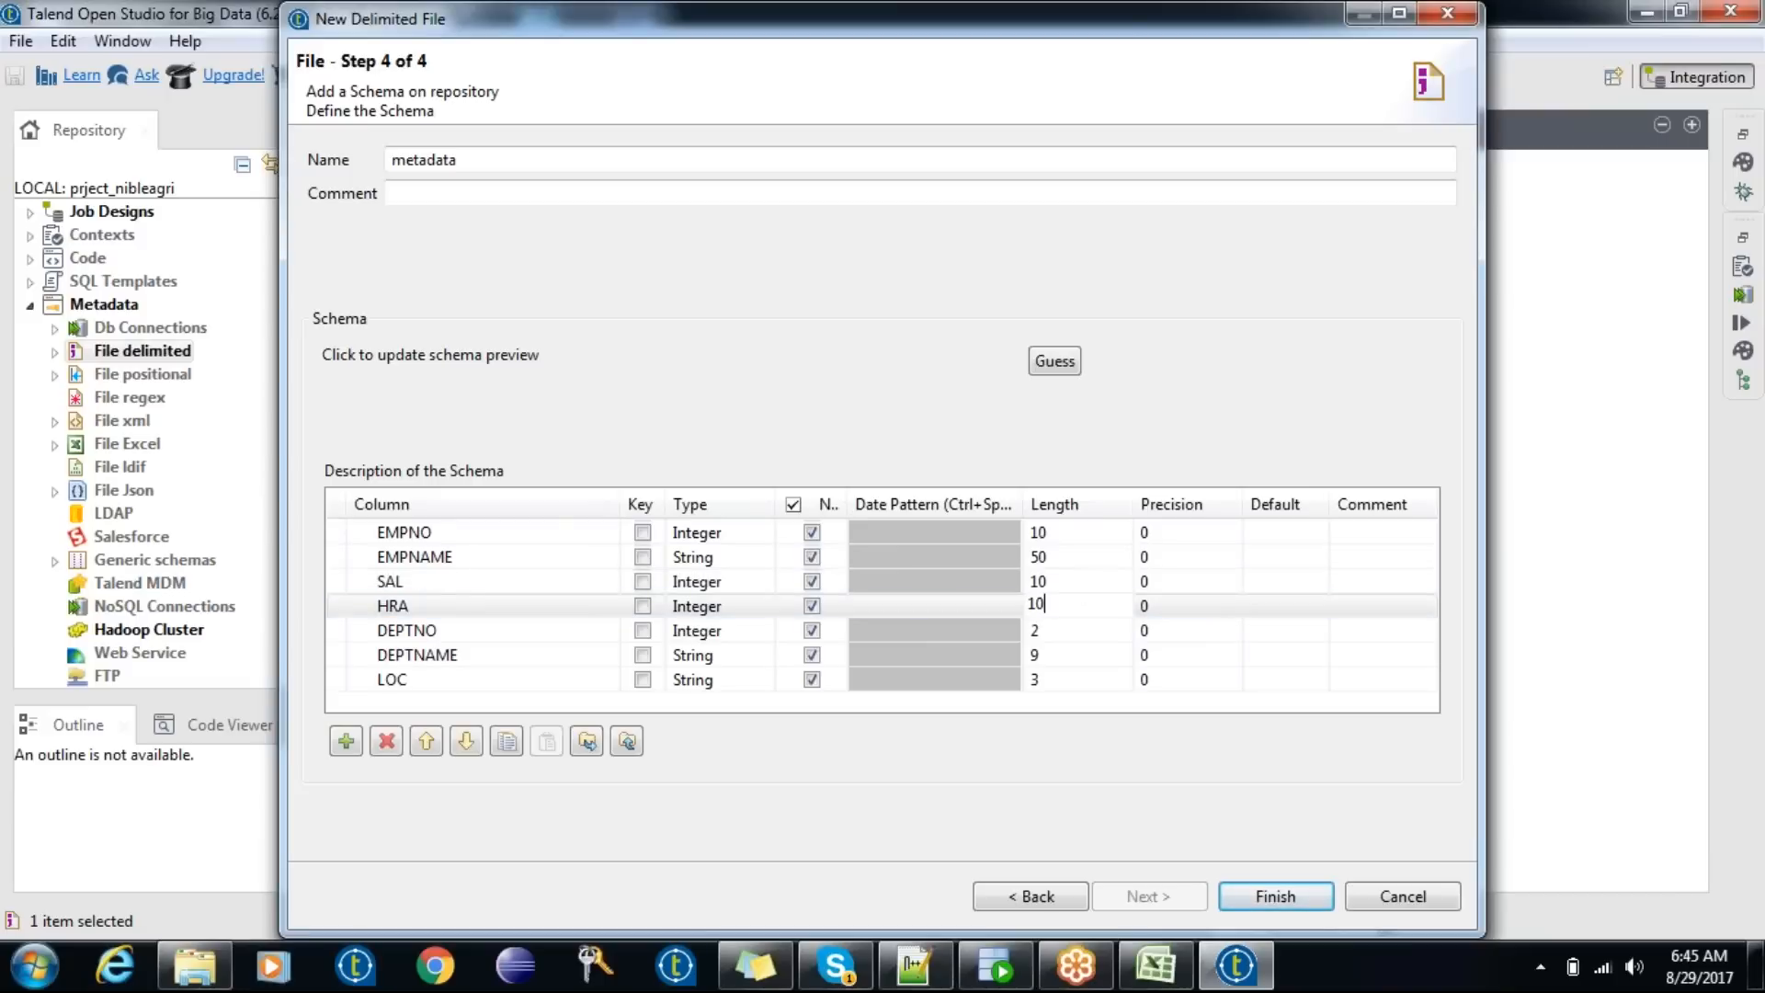
pyautogui.click(1091, 632)
pyautogui.click(1091, 632)
pyautogui.write('10')
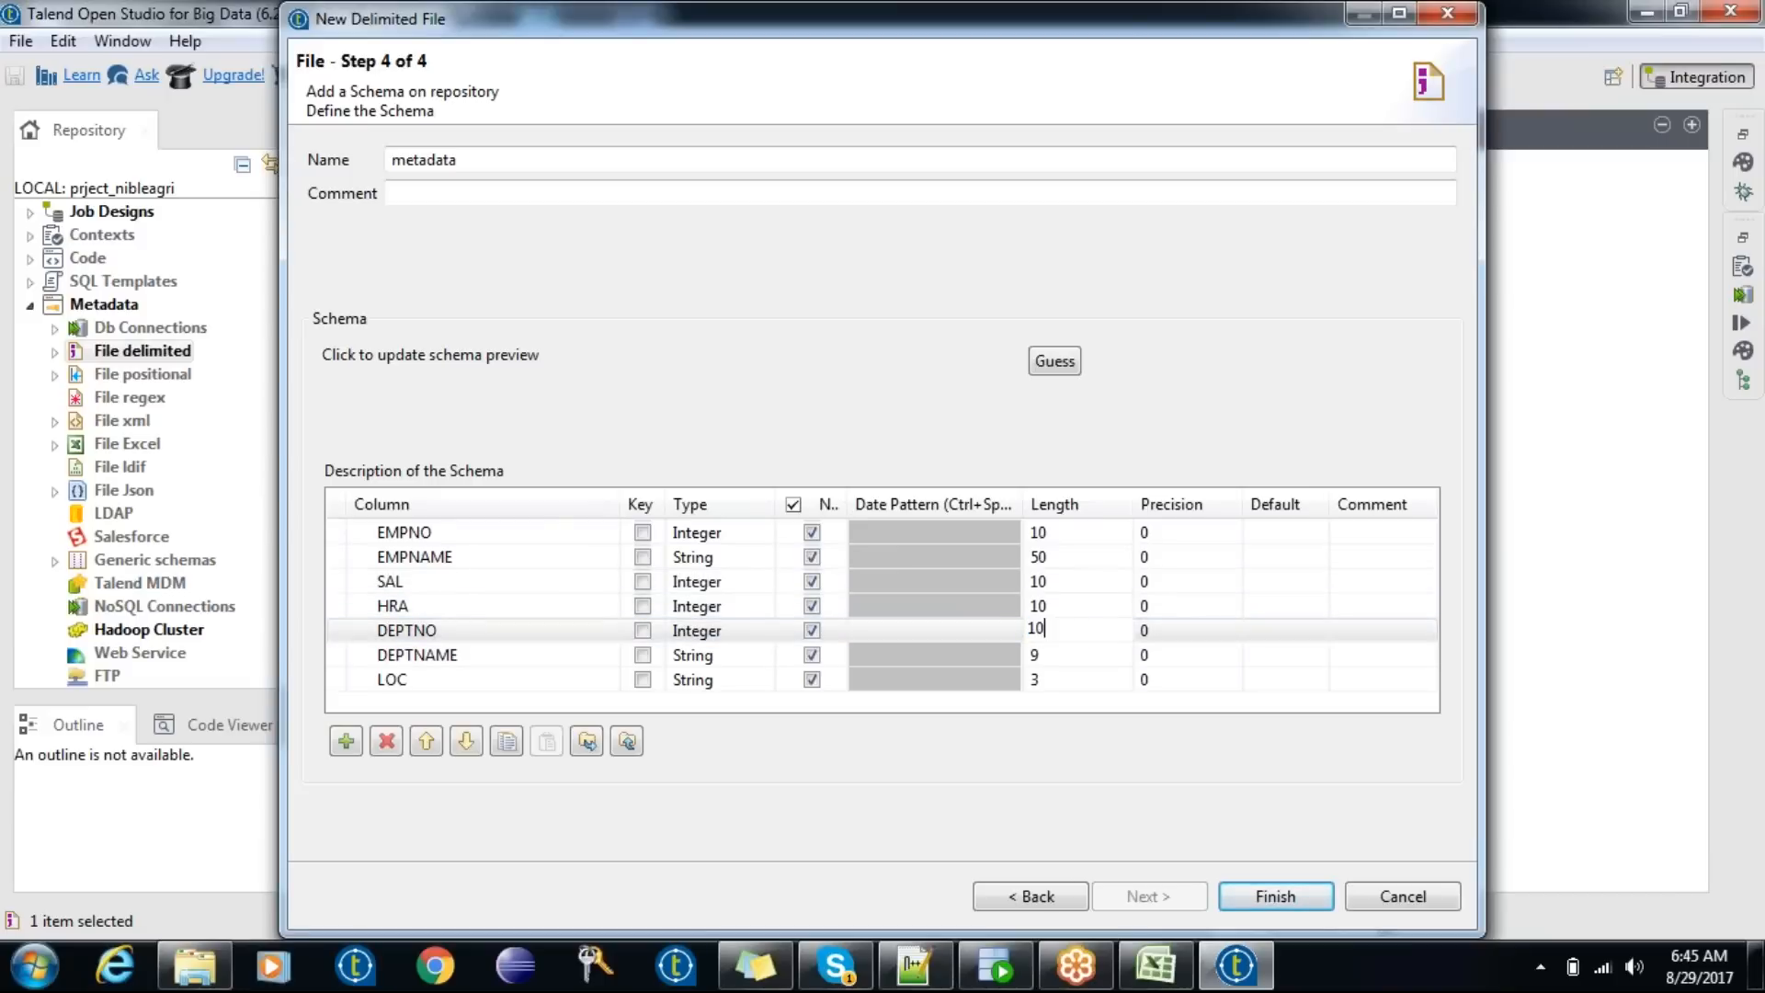
pyautogui.click(1068, 654)
pyautogui.click(1069, 655)
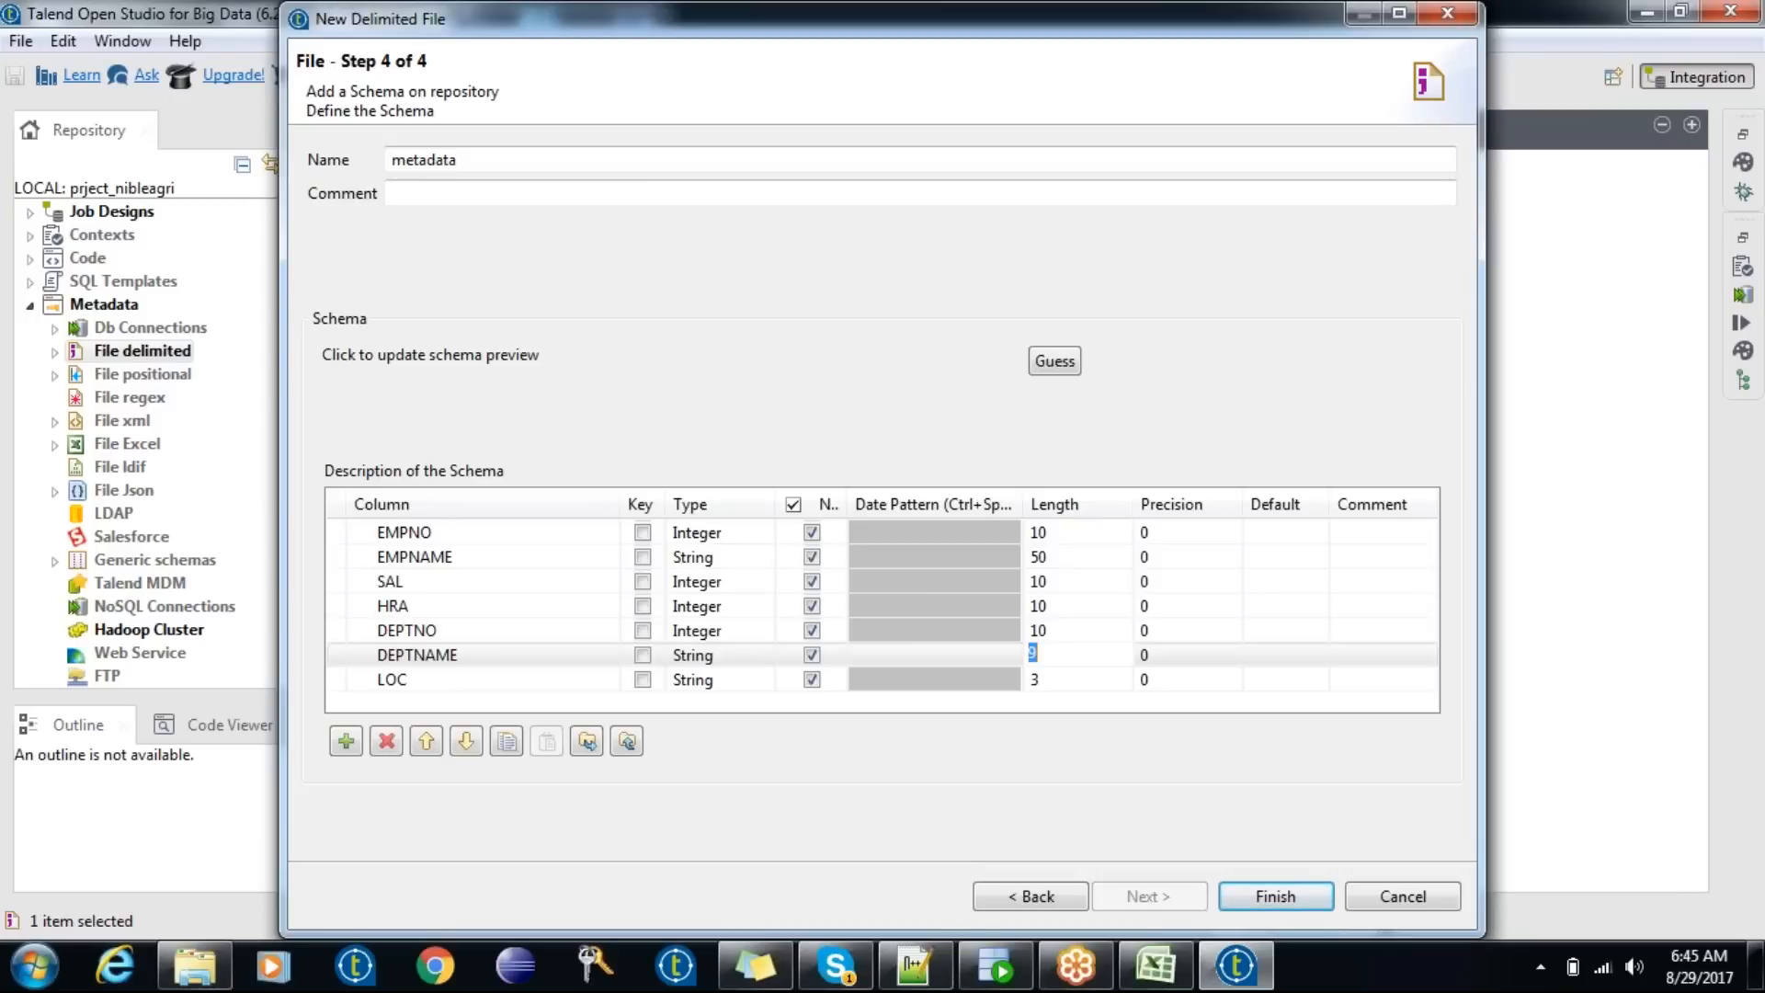
pyautogui.write('50')
pyautogui.click(1062, 676)
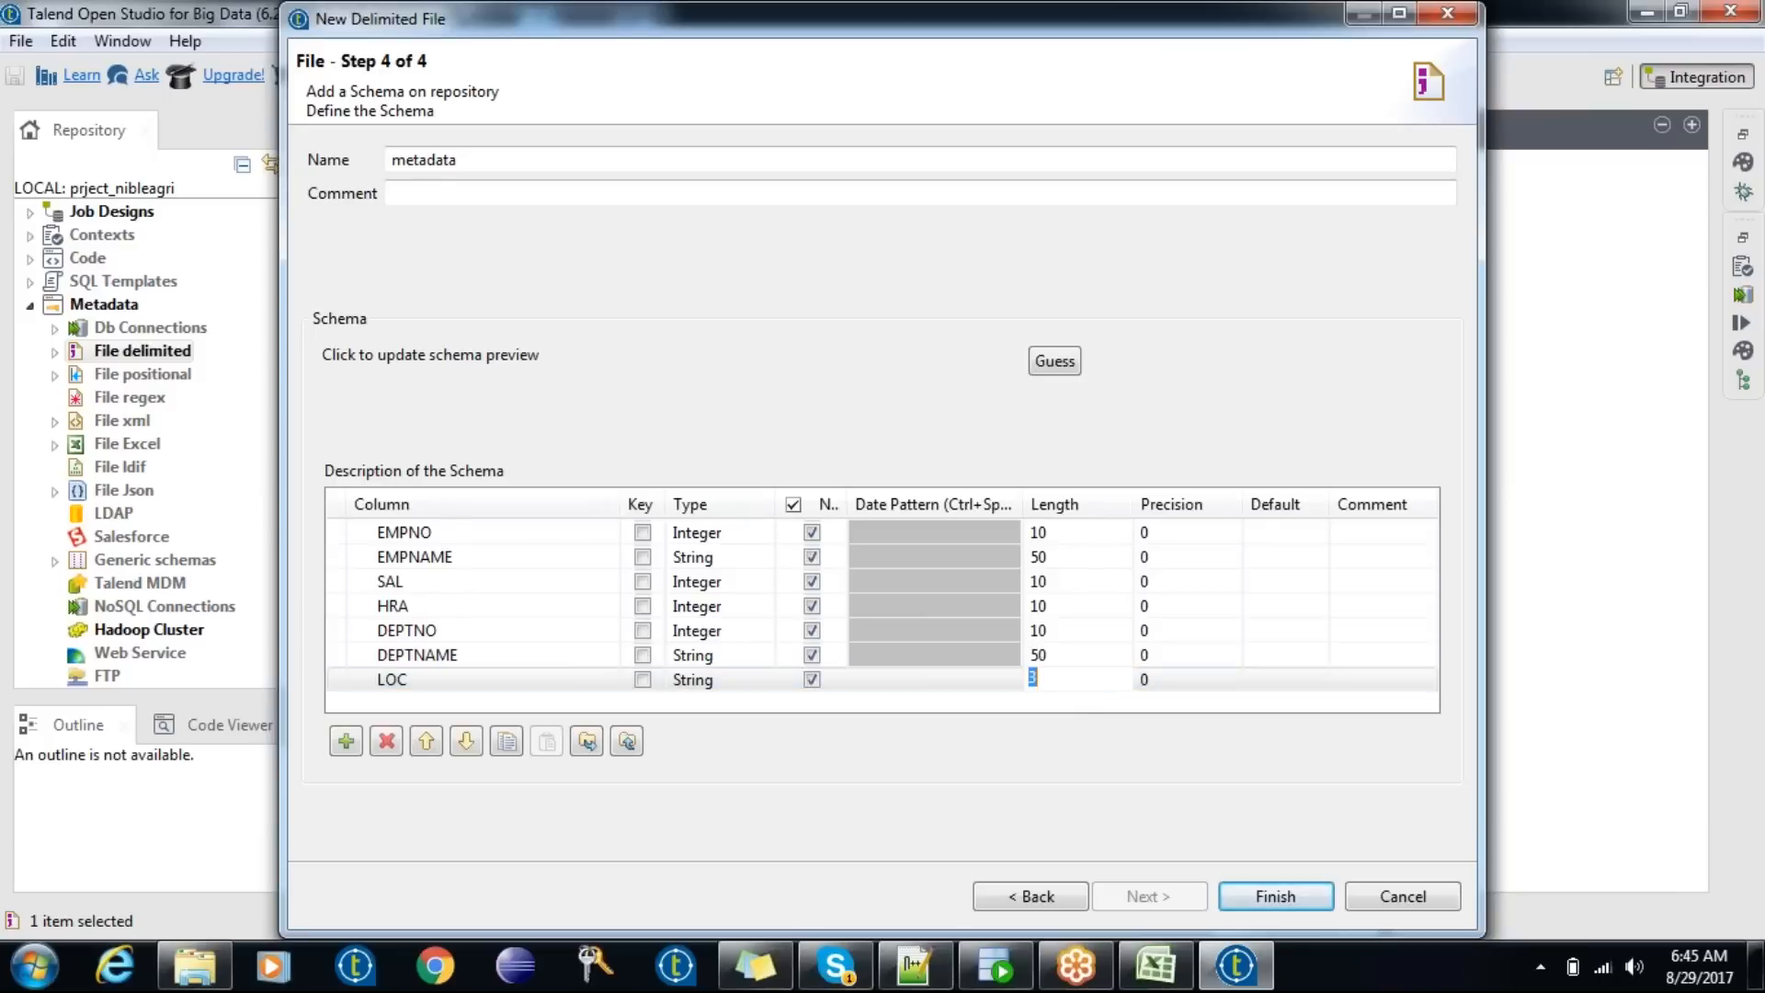
pyautogui.write('10')
pyautogui.click(1260, 896)
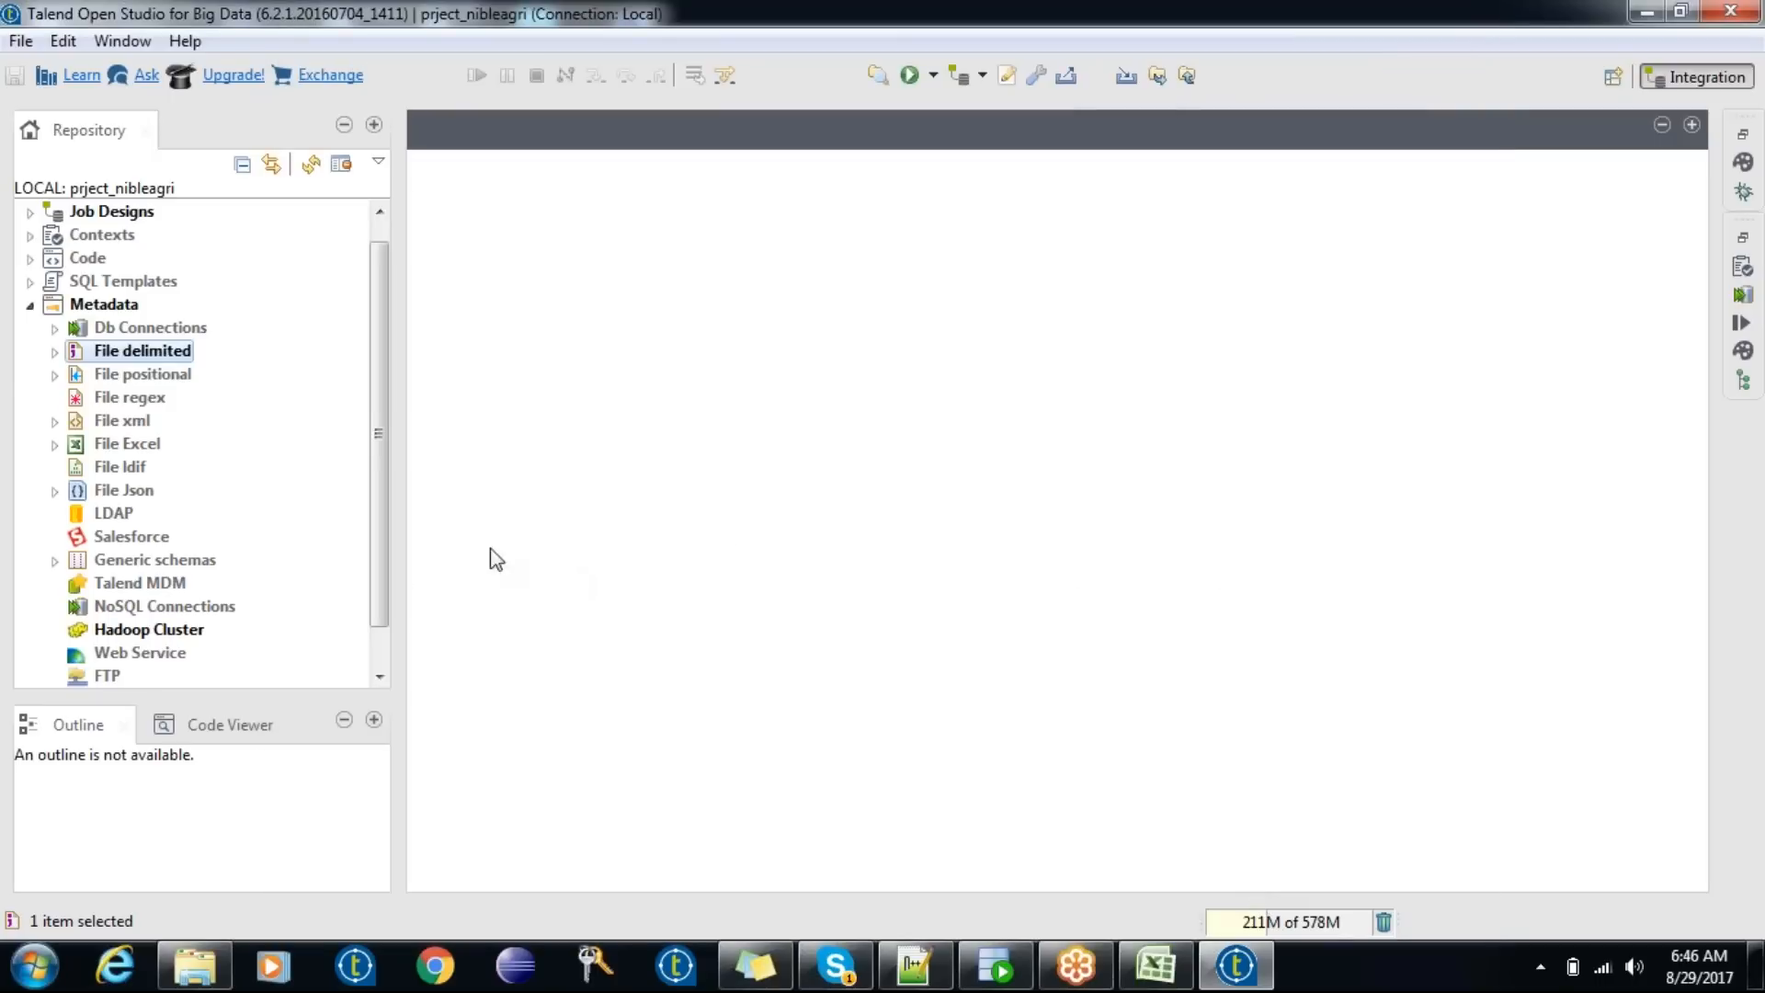
# - Expand File delimited and Db Connections to check employee_demo and oracle_demo123, then expand Job Designs
pyautogui.click(54, 352)
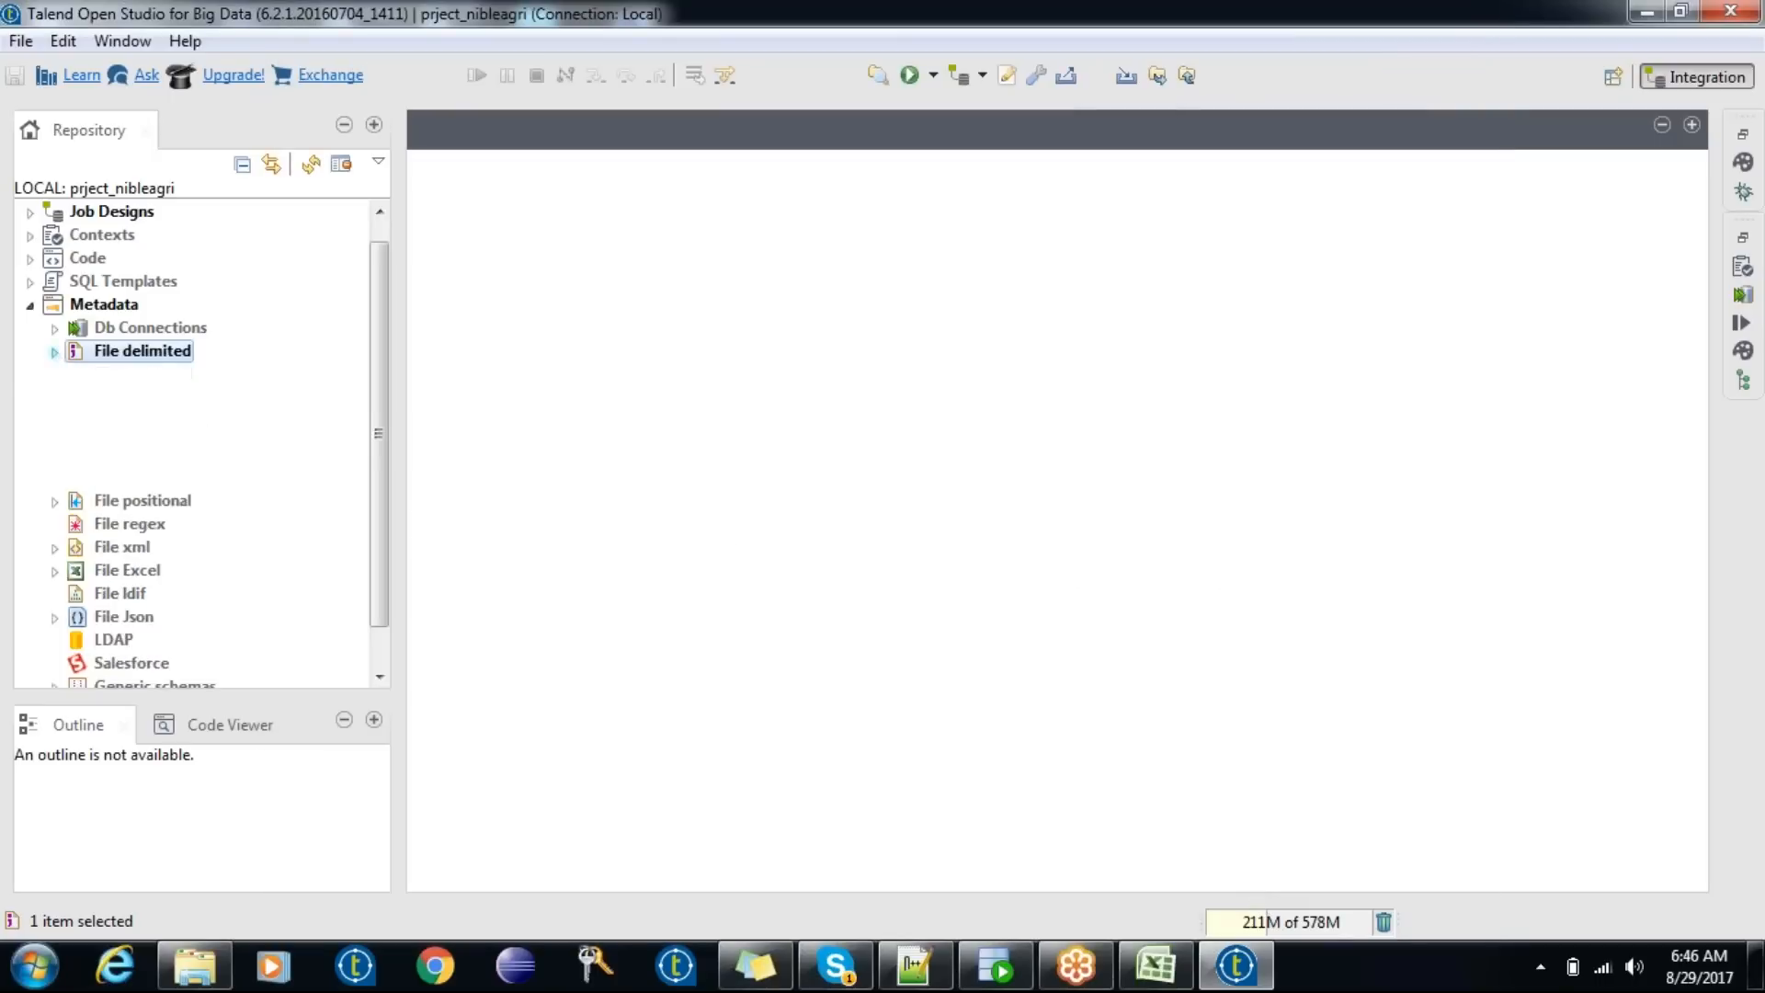
pyautogui.click(156, 467)
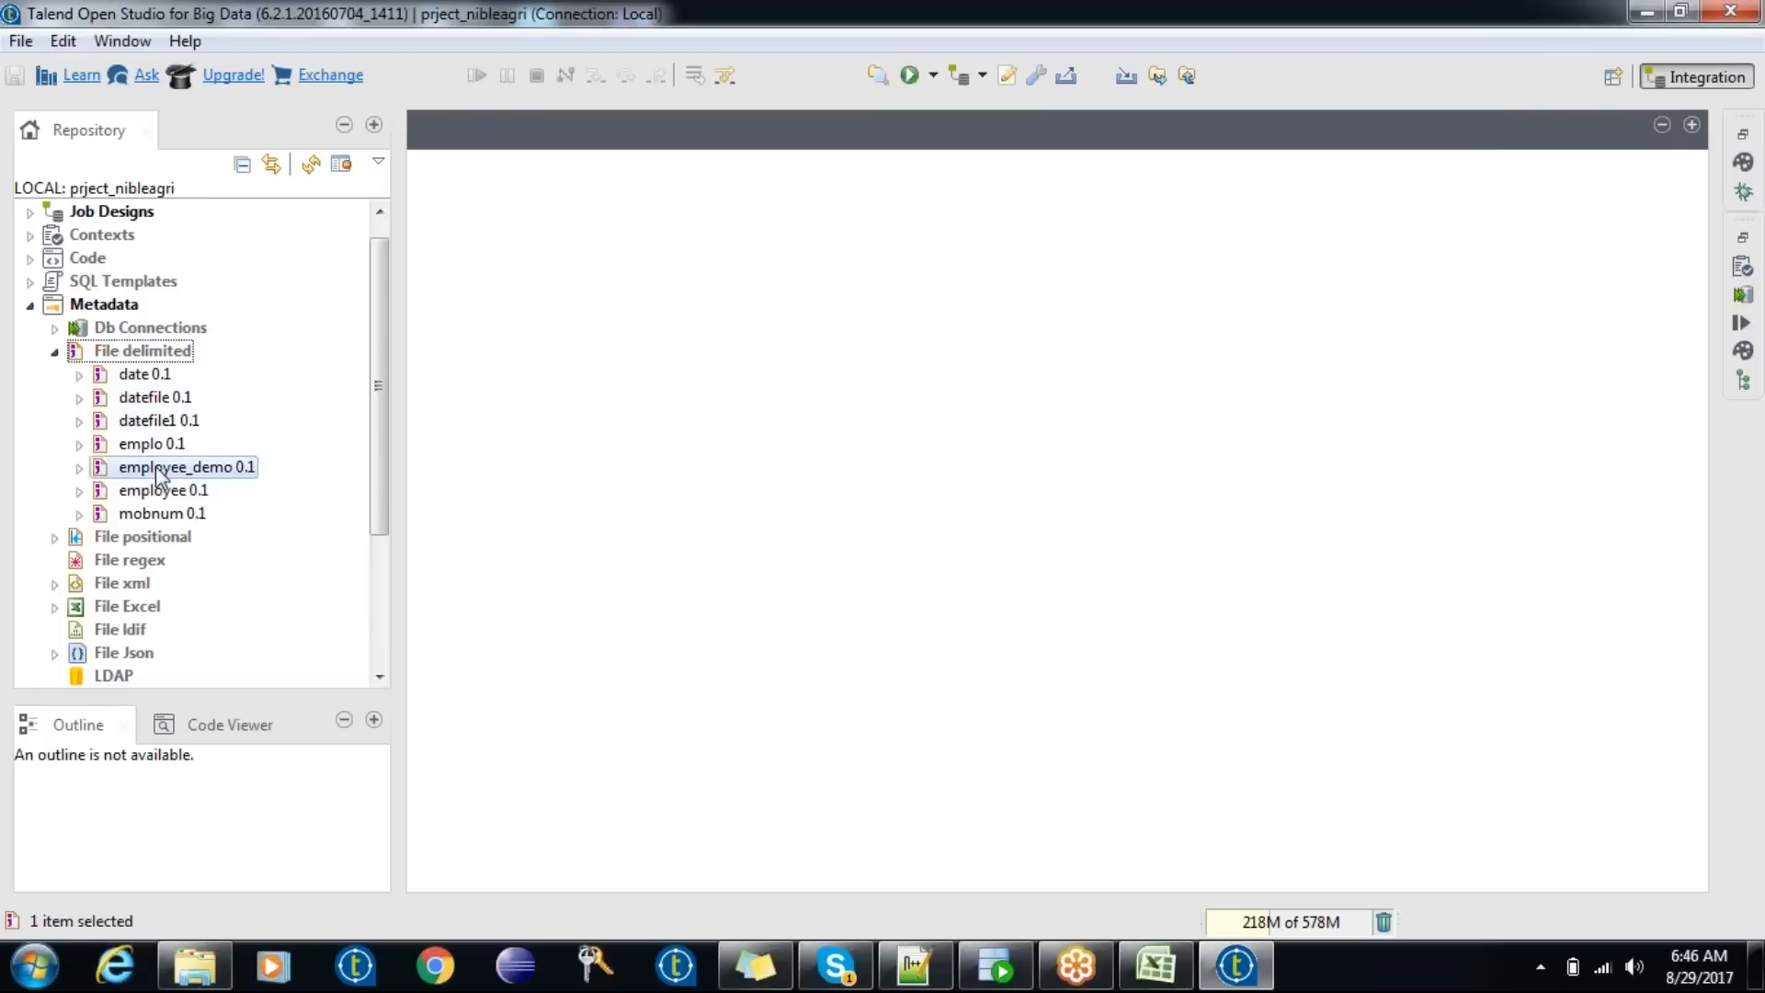
pyautogui.click(55, 329)
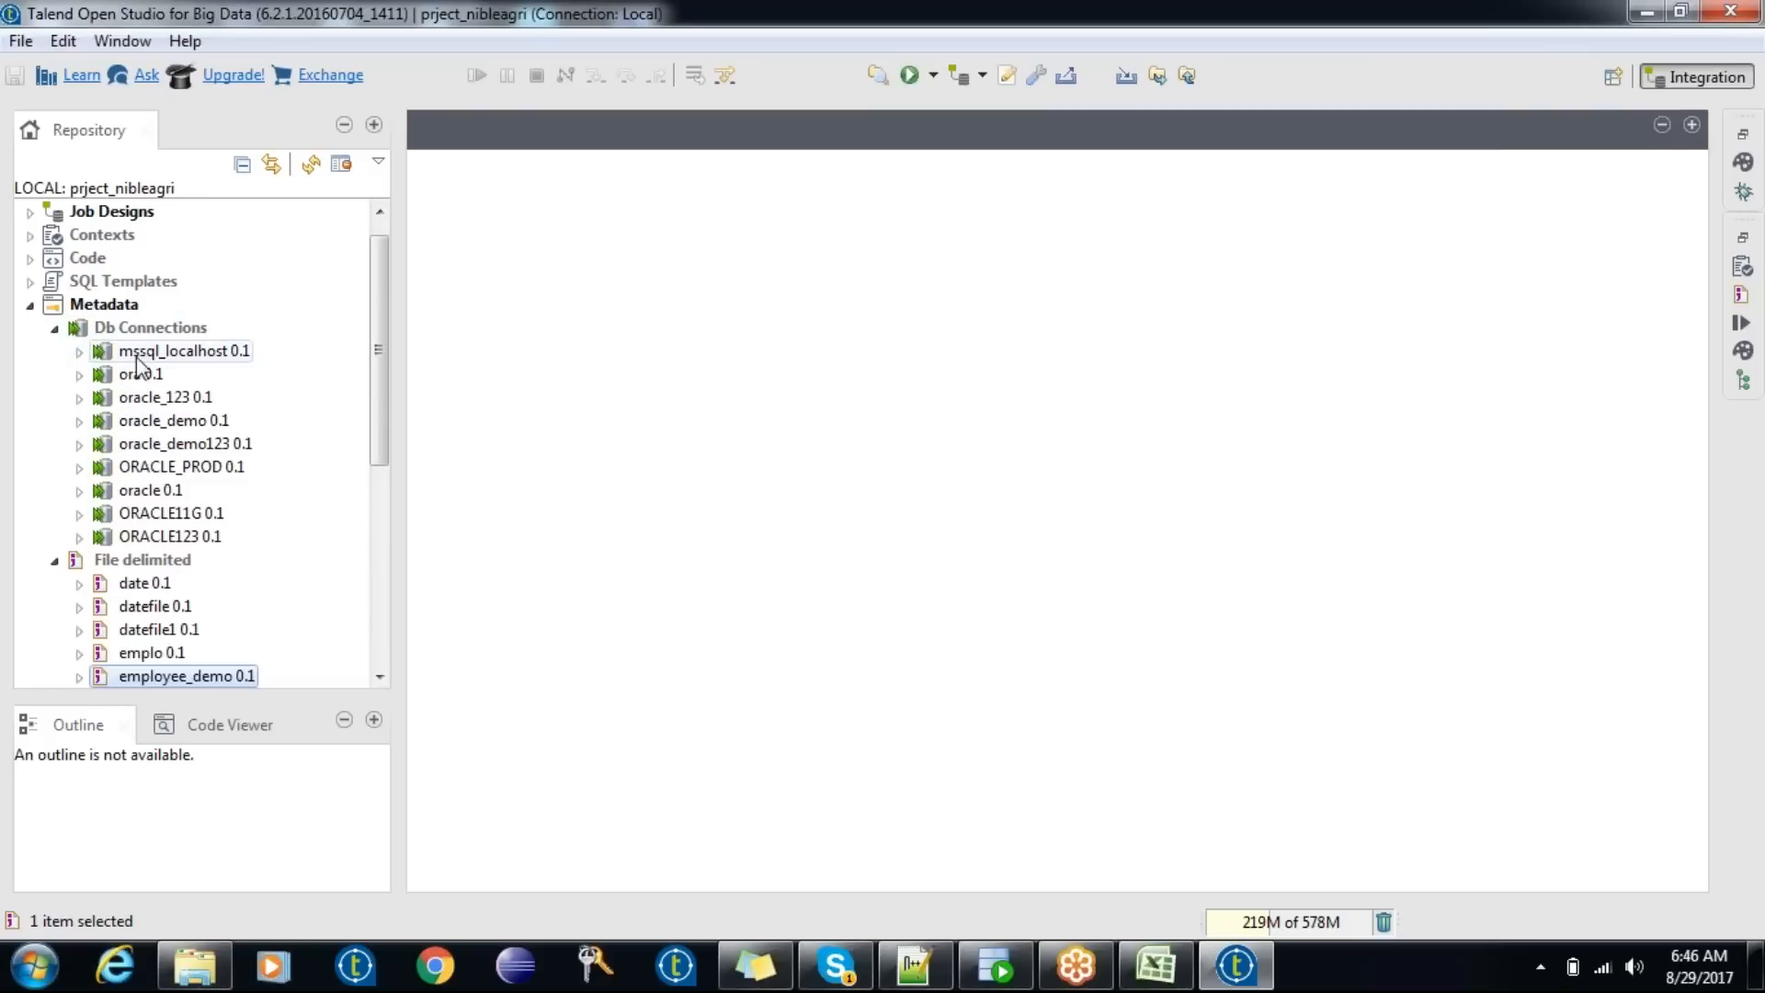
pyautogui.click(187, 449)
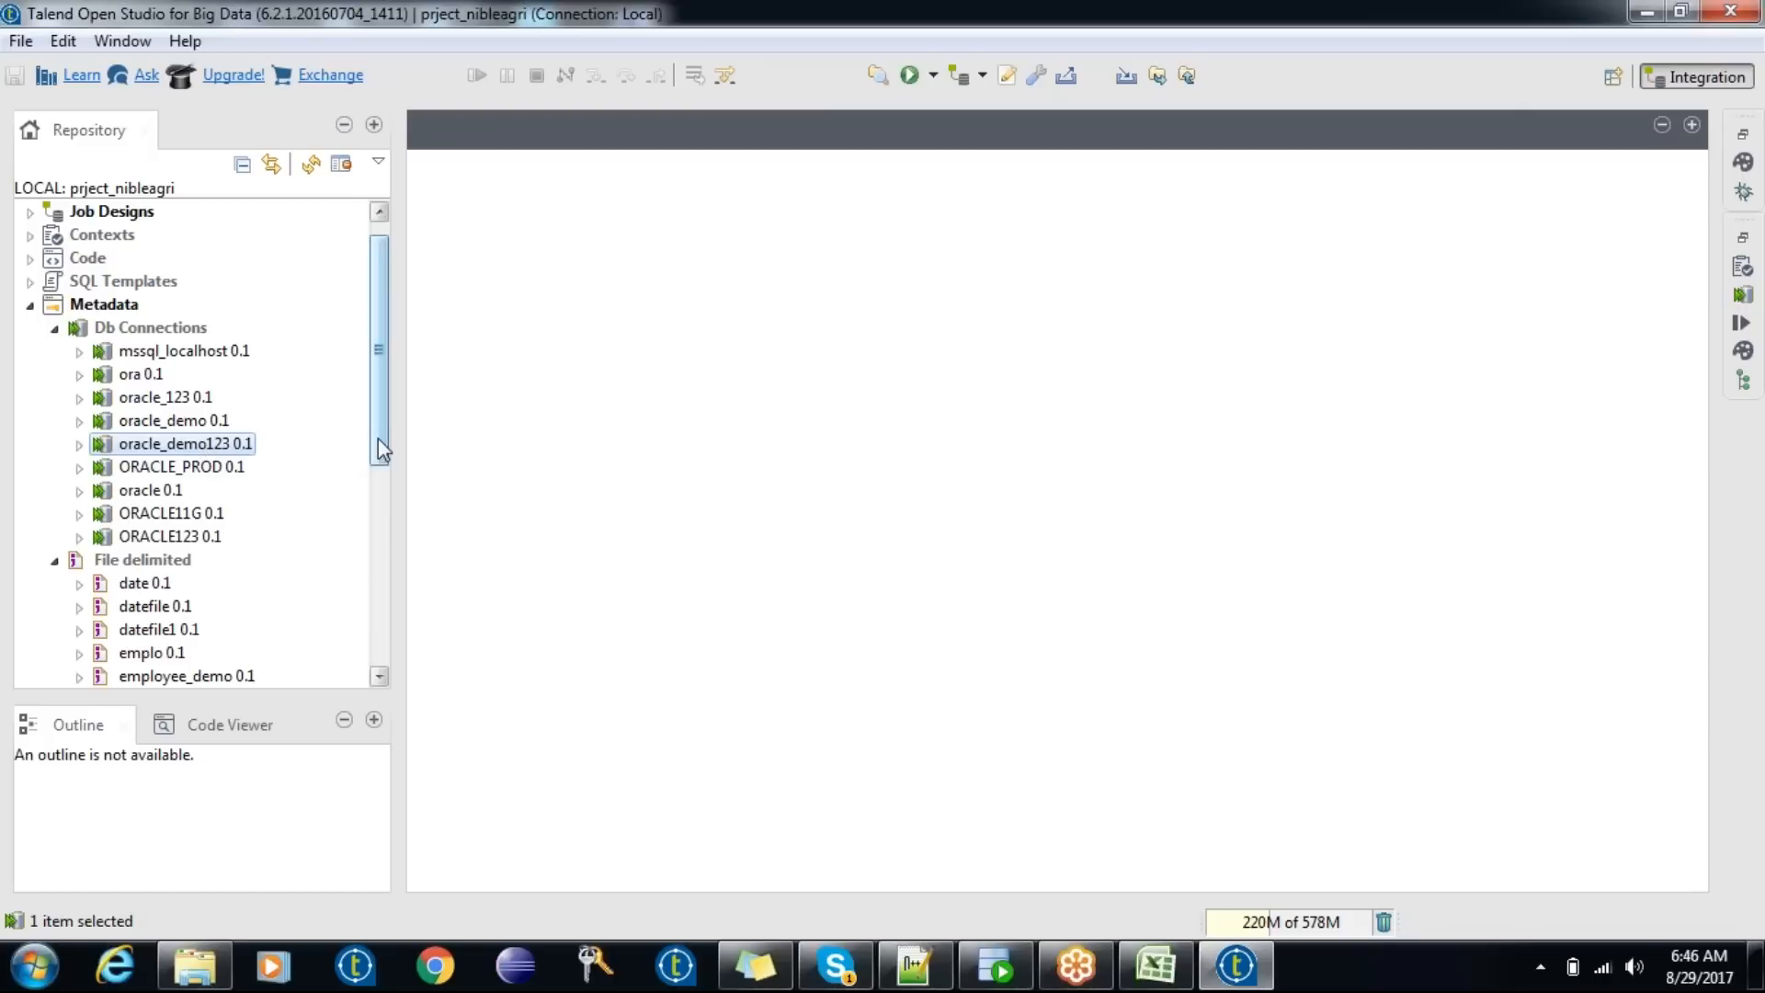
pyautogui.scroll(1, 377, 409)
pyautogui.click(114, 236)
pyautogui.click(31, 236)
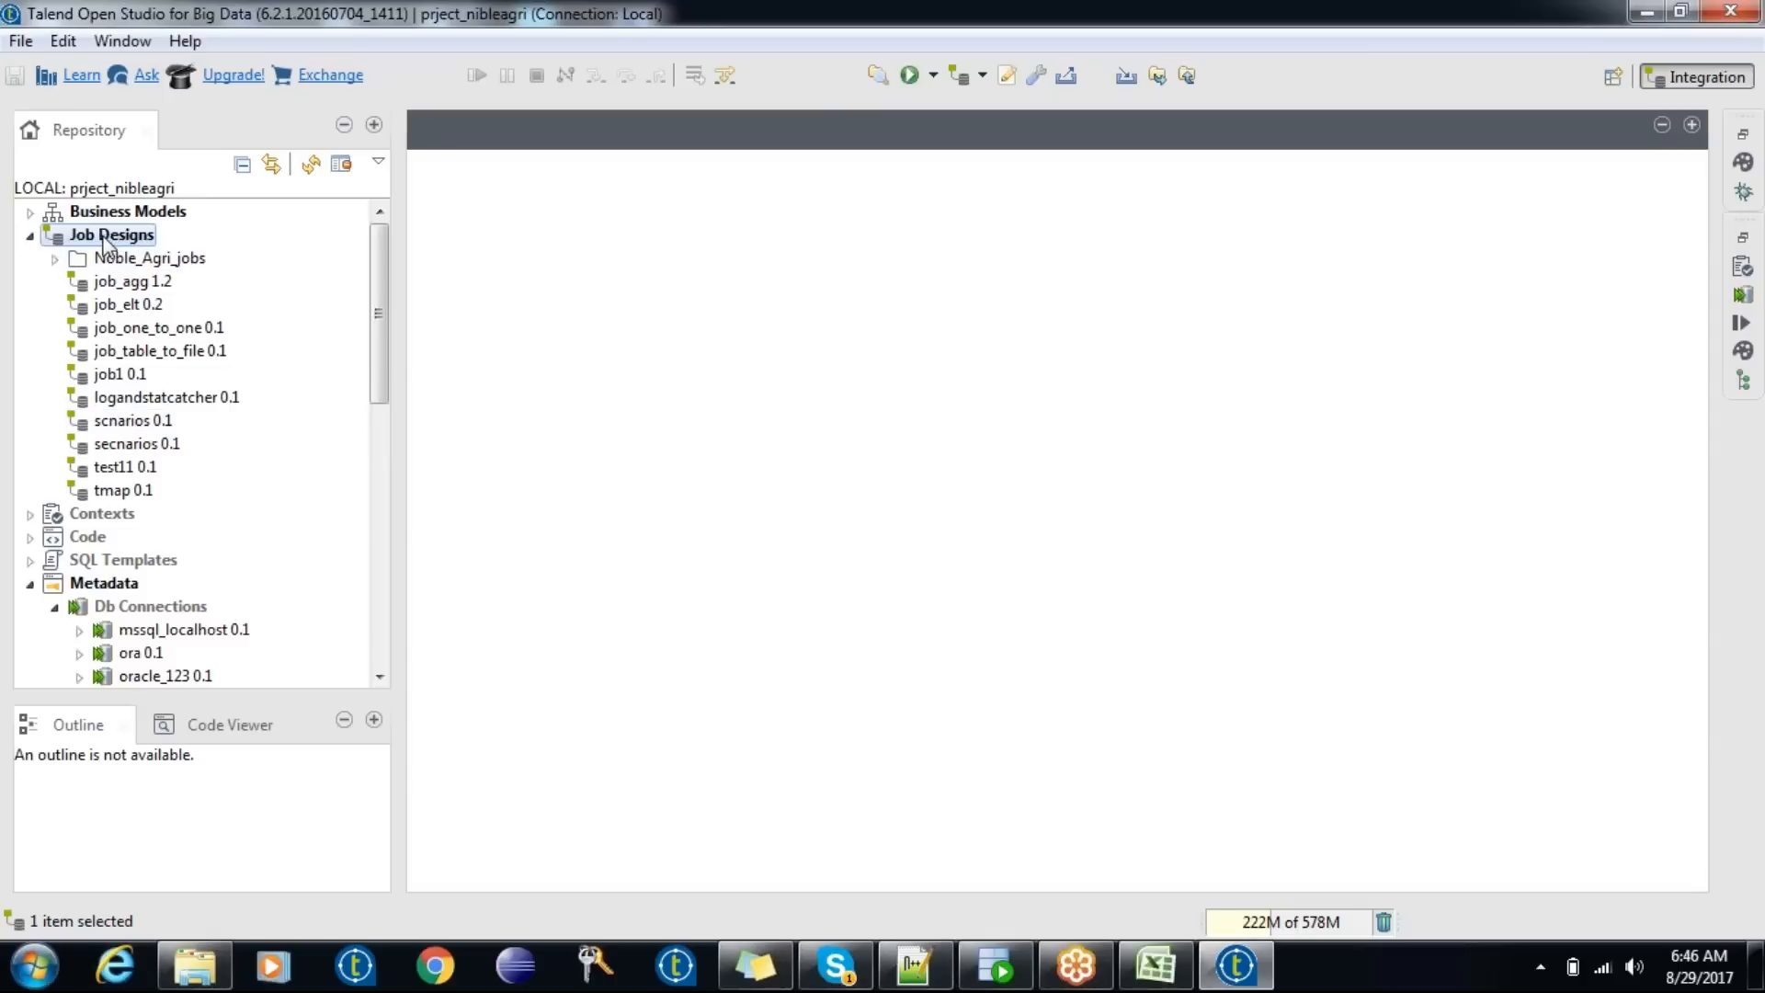
# - Create a job named job_demo from the Job Designs context menu
pyautogui.rightClick(103, 237)
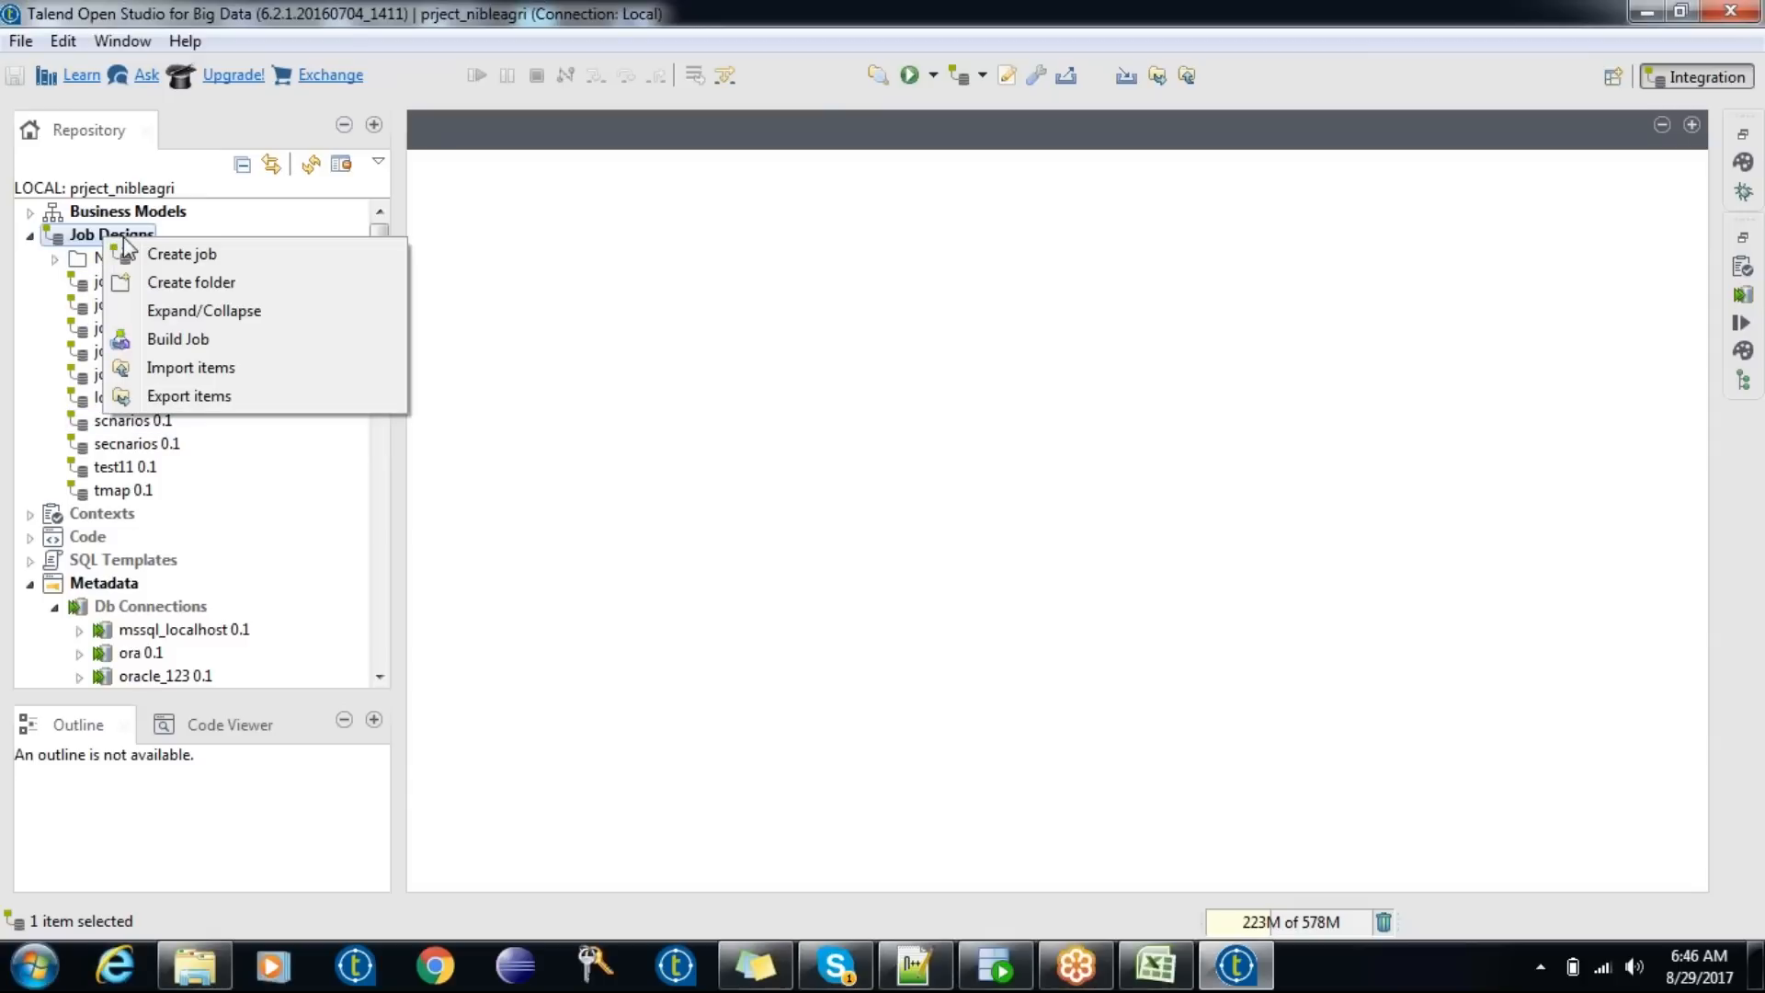
pyautogui.click(90, 236)
pyautogui.rightClick(90, 237)
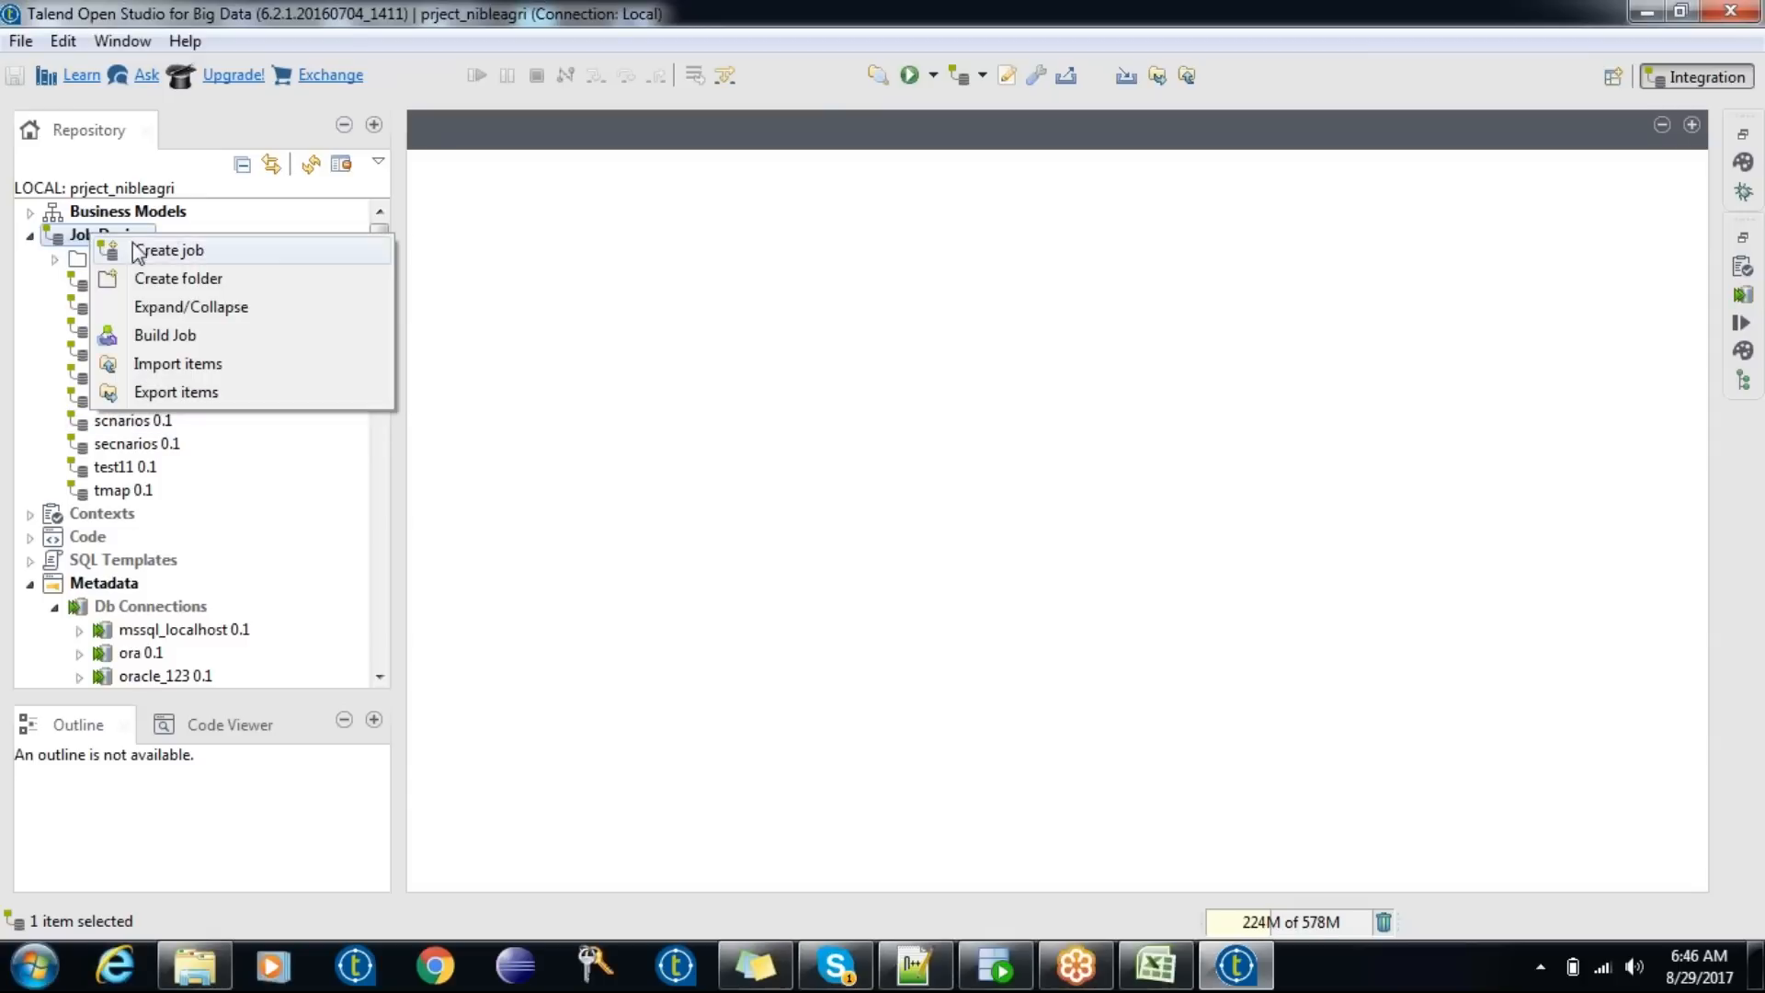
pyautogui.click(147, 256)
pyautogui.write('j')
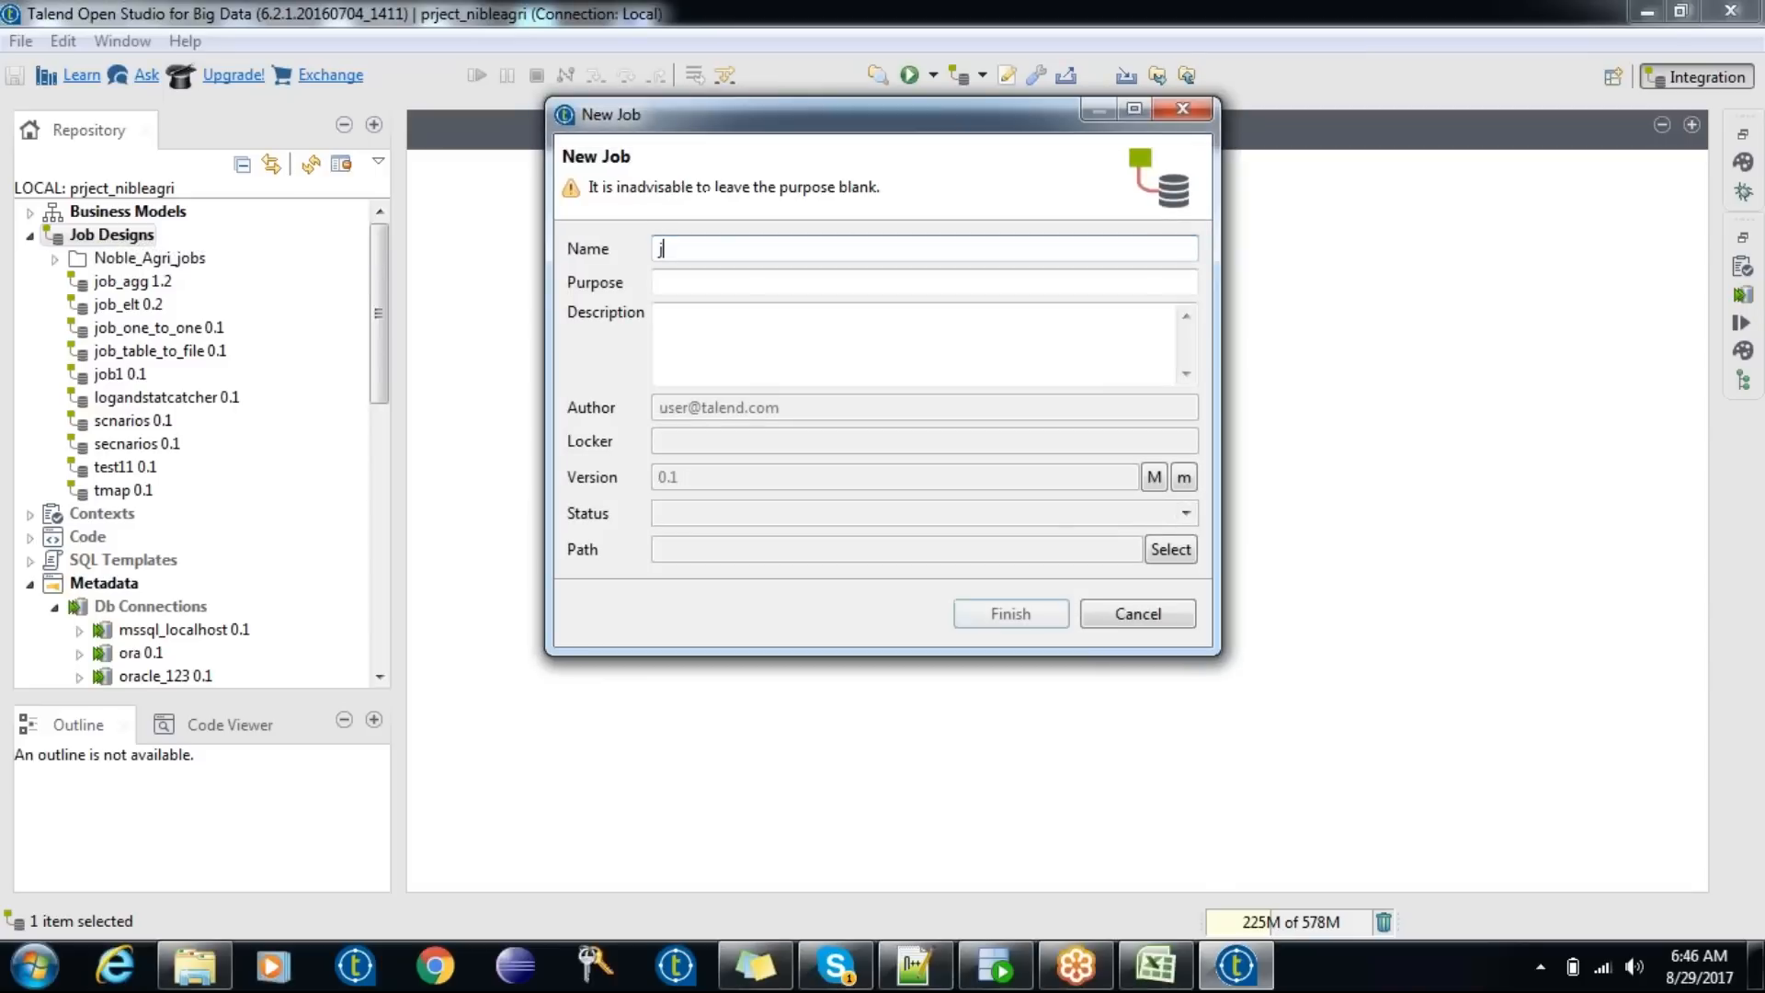
pyautogui.write('ob_')
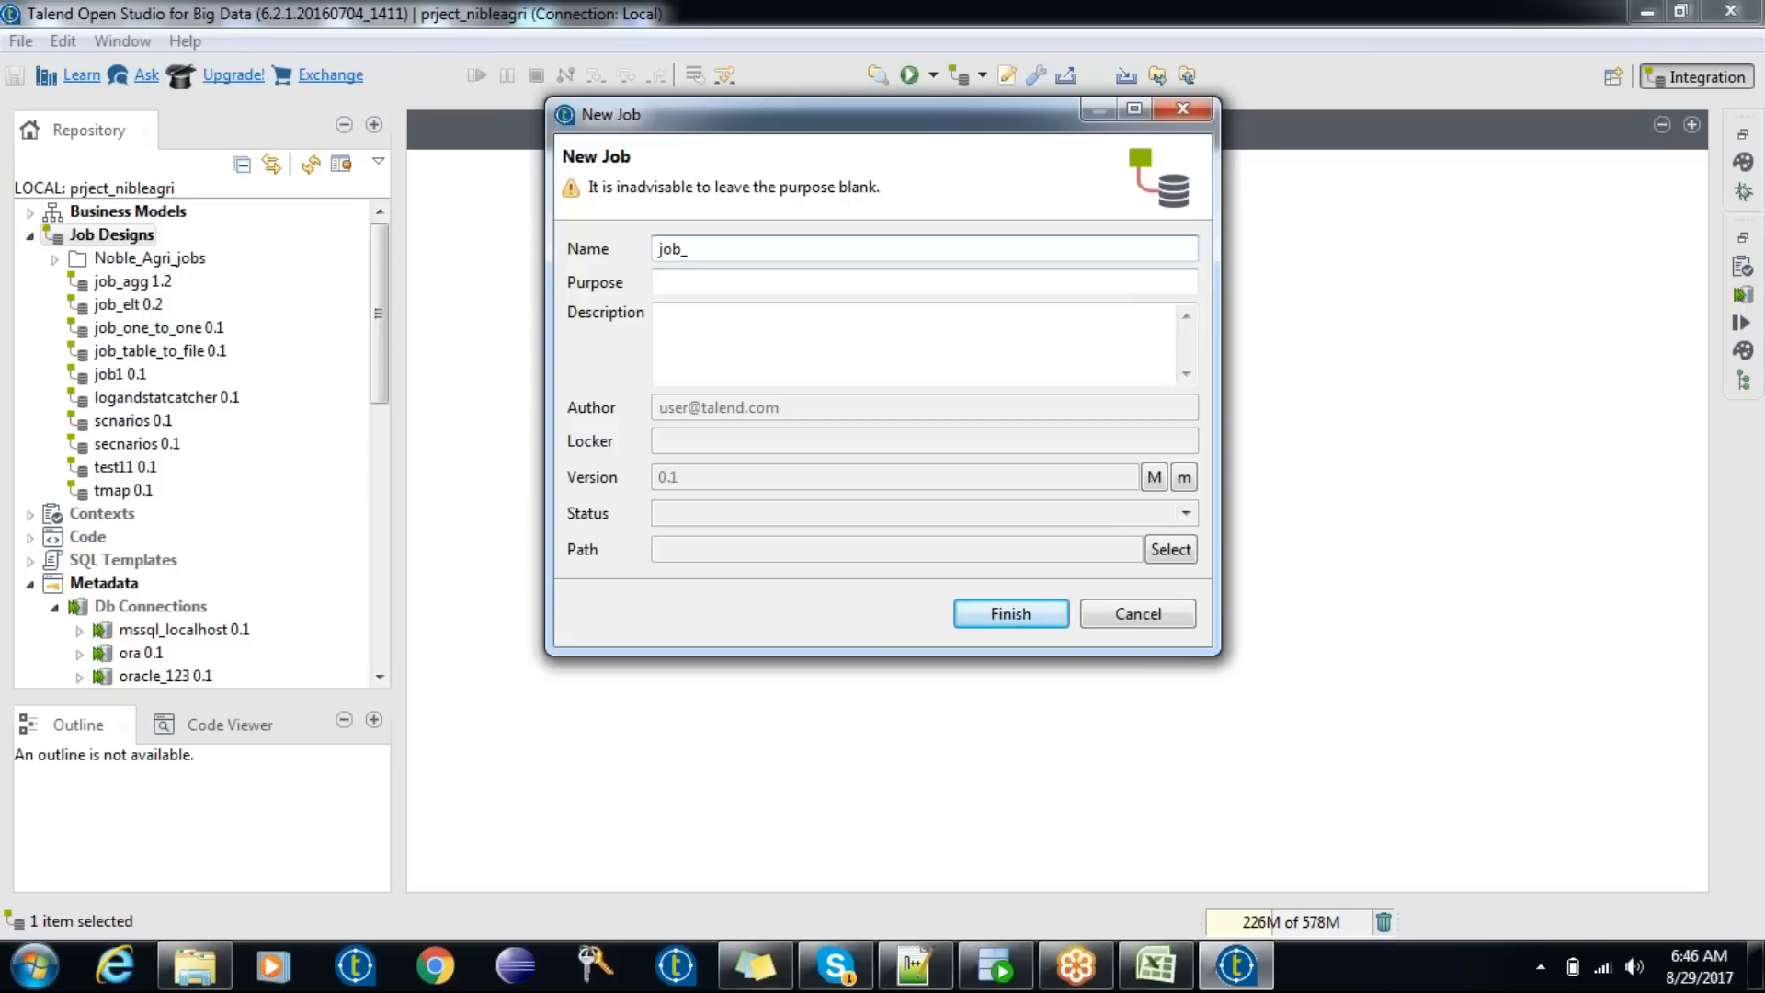
pyautogui.write('demo')
pyautogui.click(1028, 612)
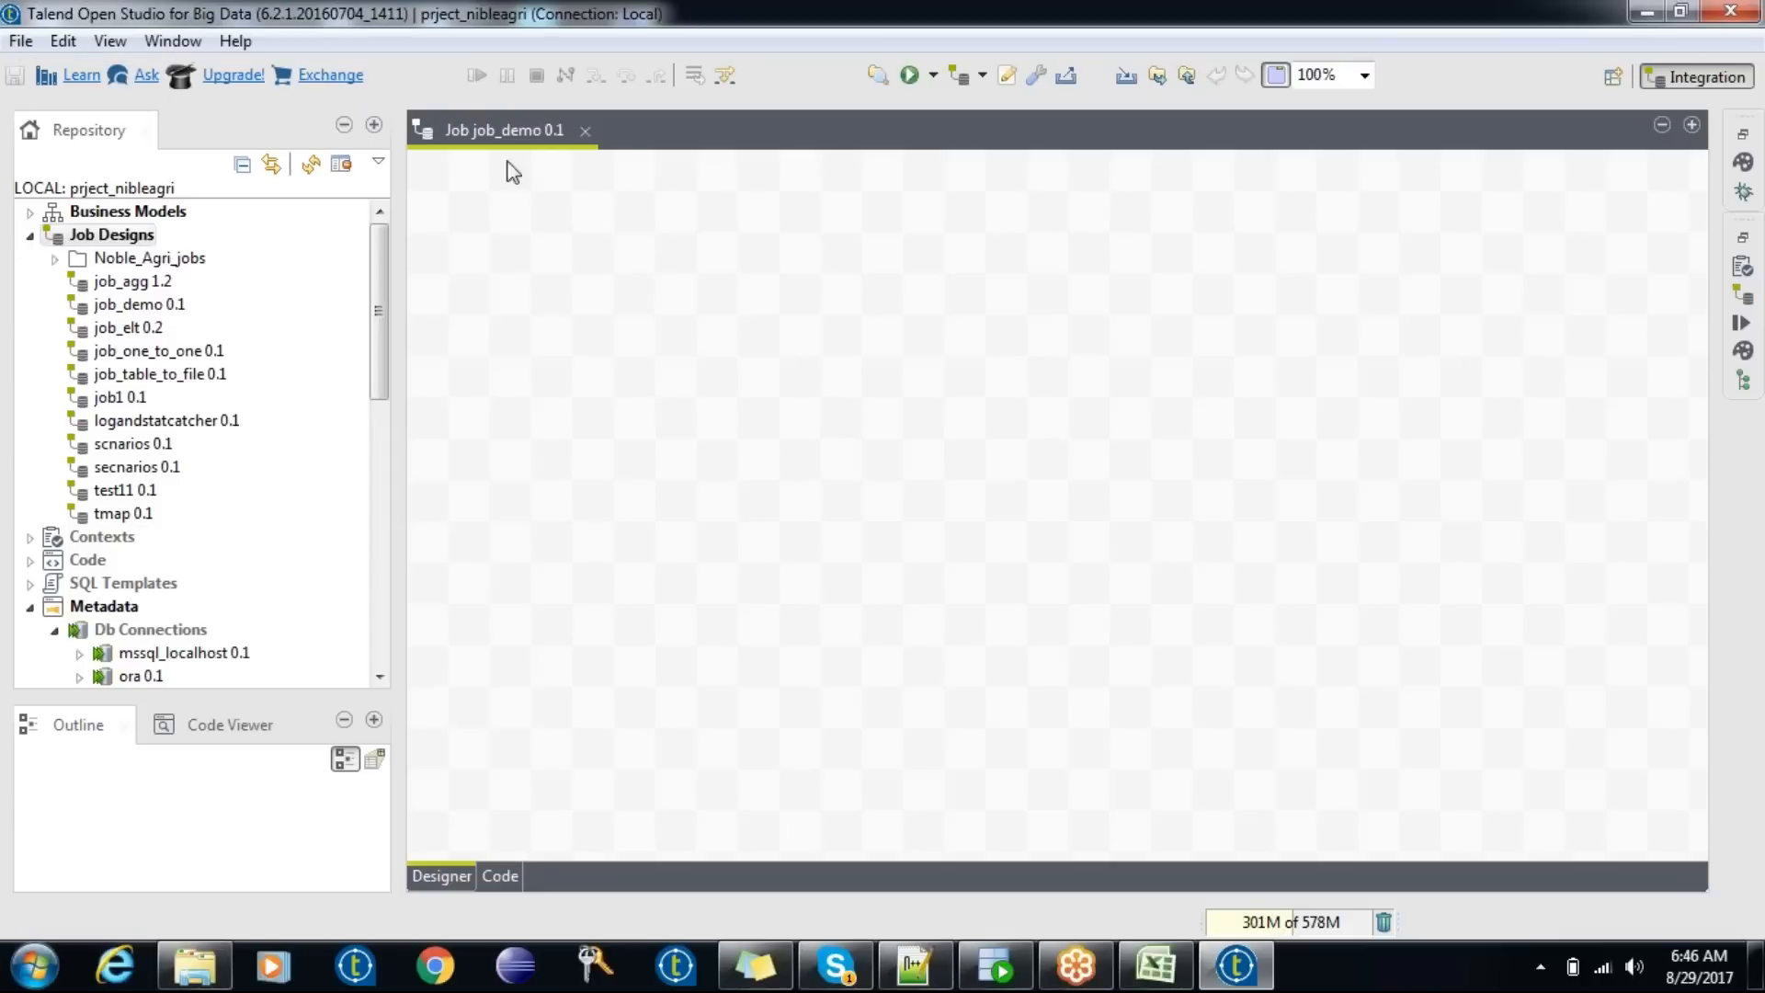
# - Place the employee_demo delimited-file metadata on the job_demo canvas as a tFileInputDelimited component
pyautogui.moveTo(500, 239); pyautogui.dragTo(1431, 619)
pyautogui.moveTo(377, 353); pyautogui.dragTo(378, 569)
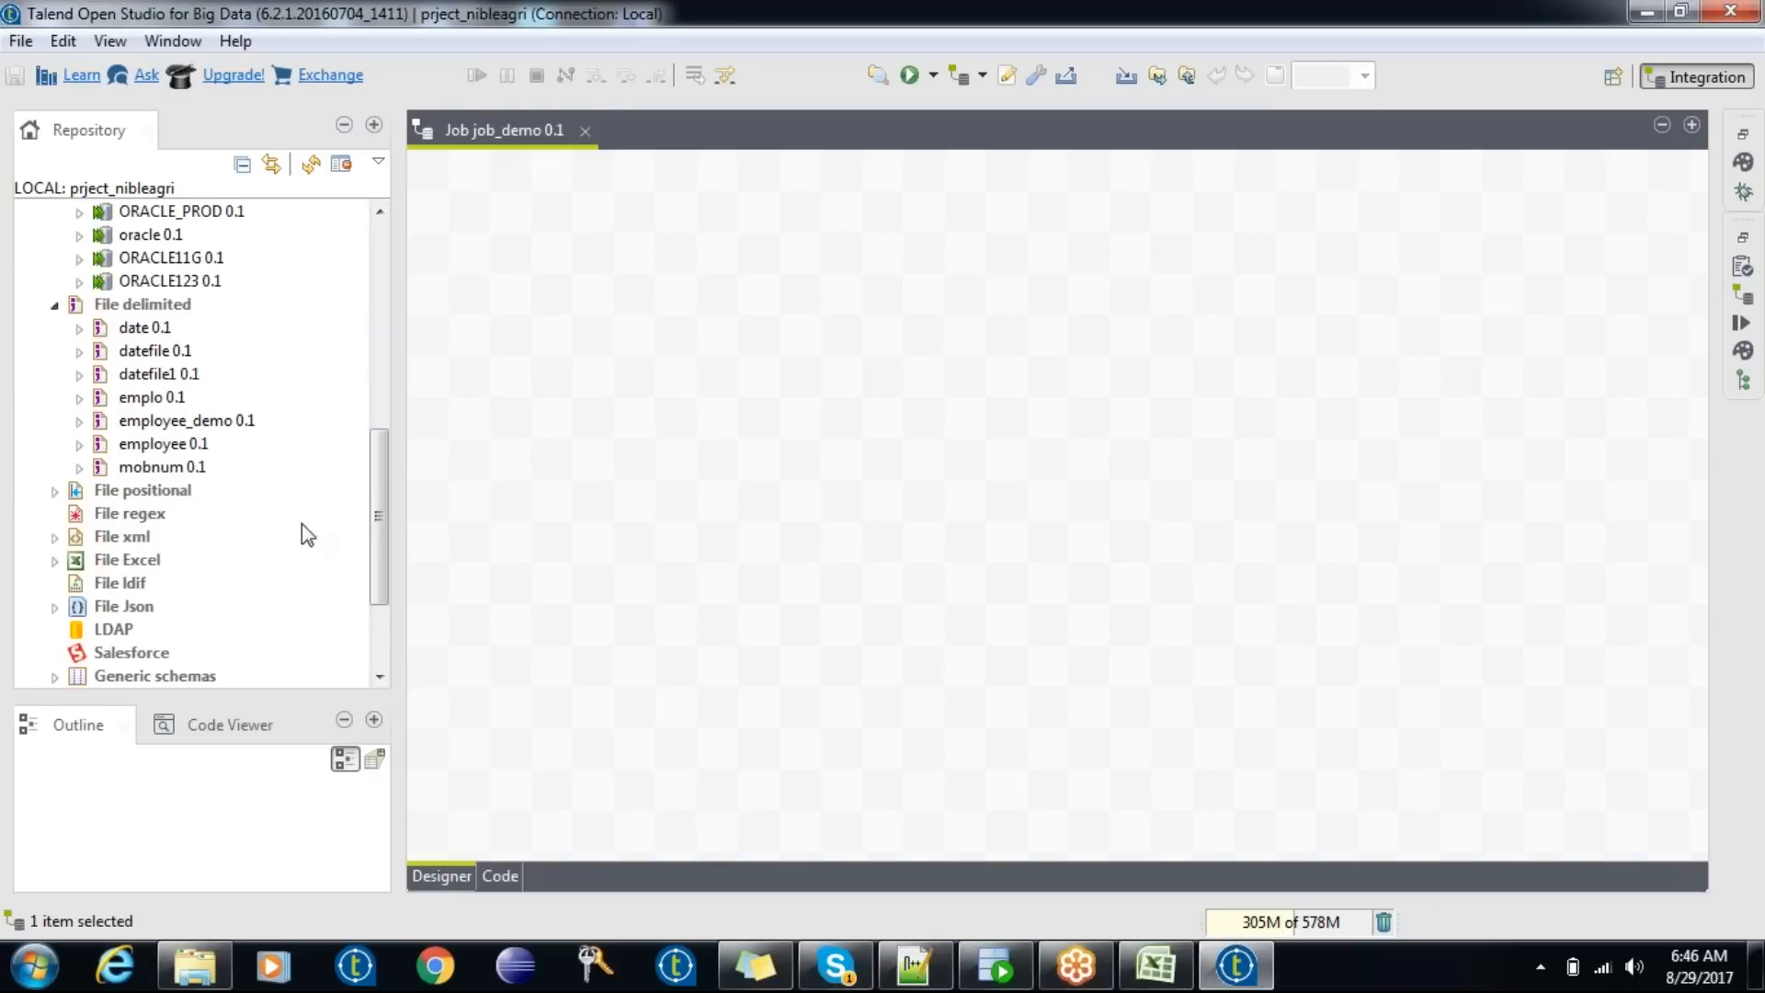
pyautogui.moveTo(202, 425); pyautogui.dragTo(516, 410)
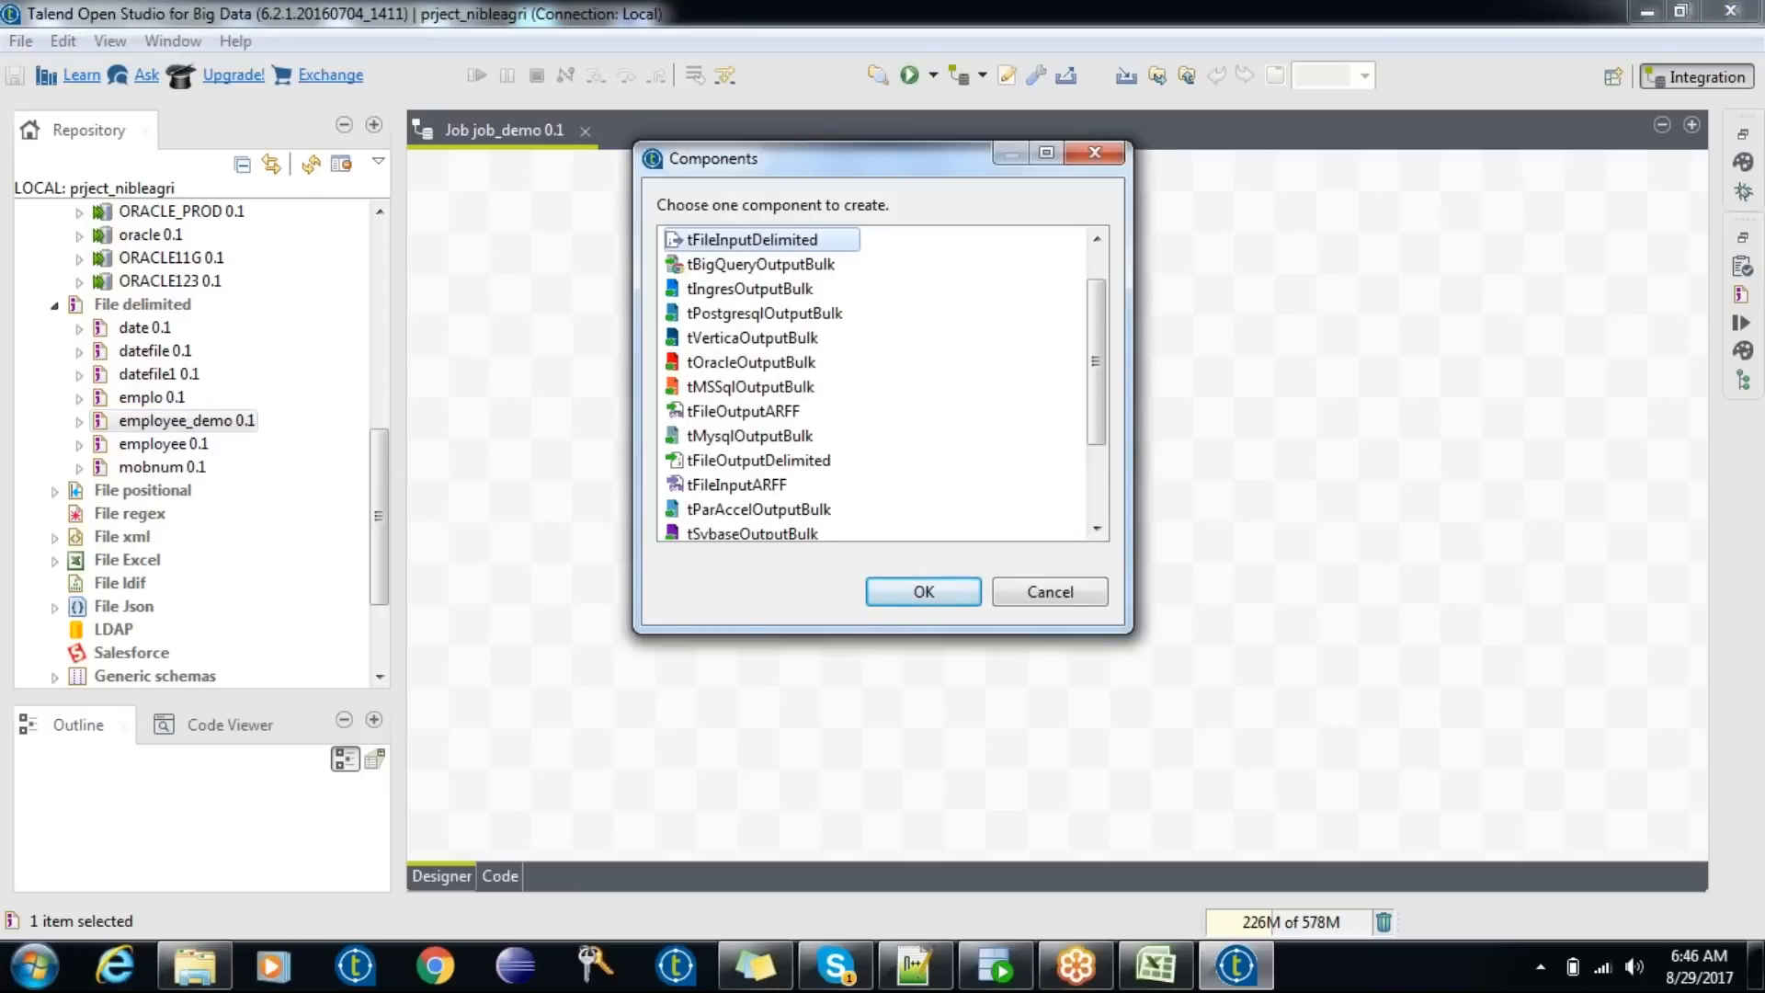
pyautogui.doubleClick(720, 242)
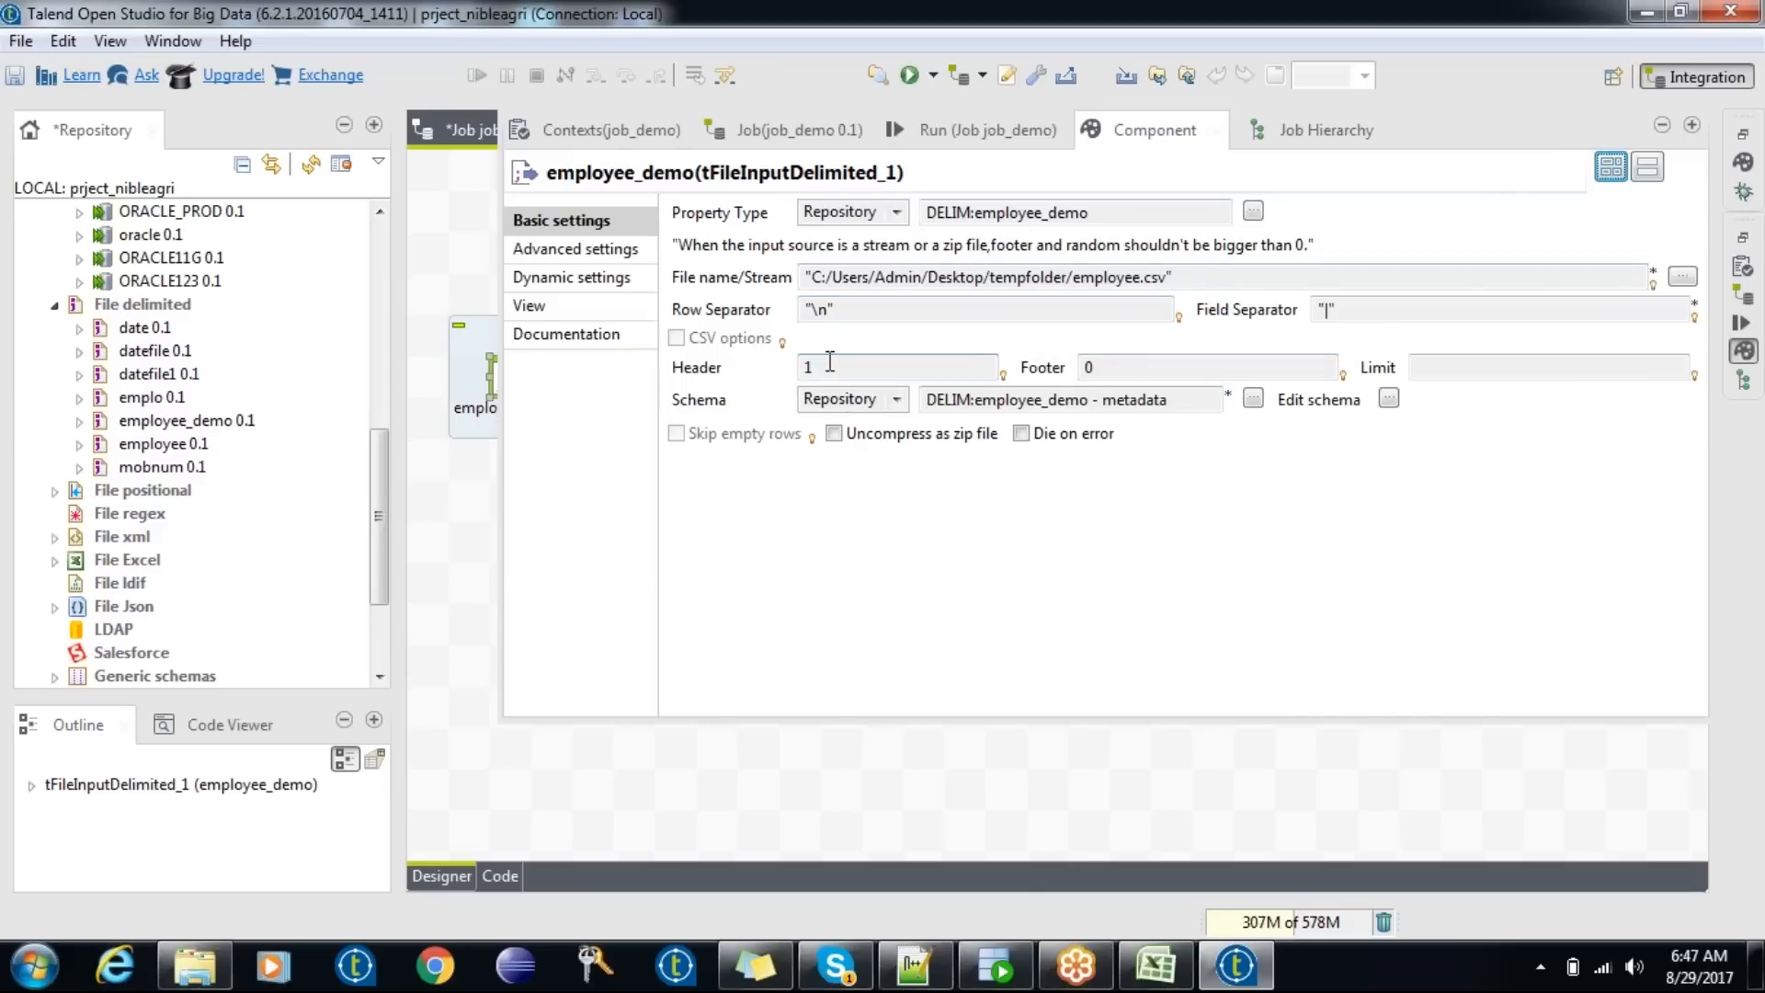
# - Review employee_demo's repository schema columns in Edit schema and confirm with OK
pyautogui.click(1389, 399)
pyautogui.click(942, 527)
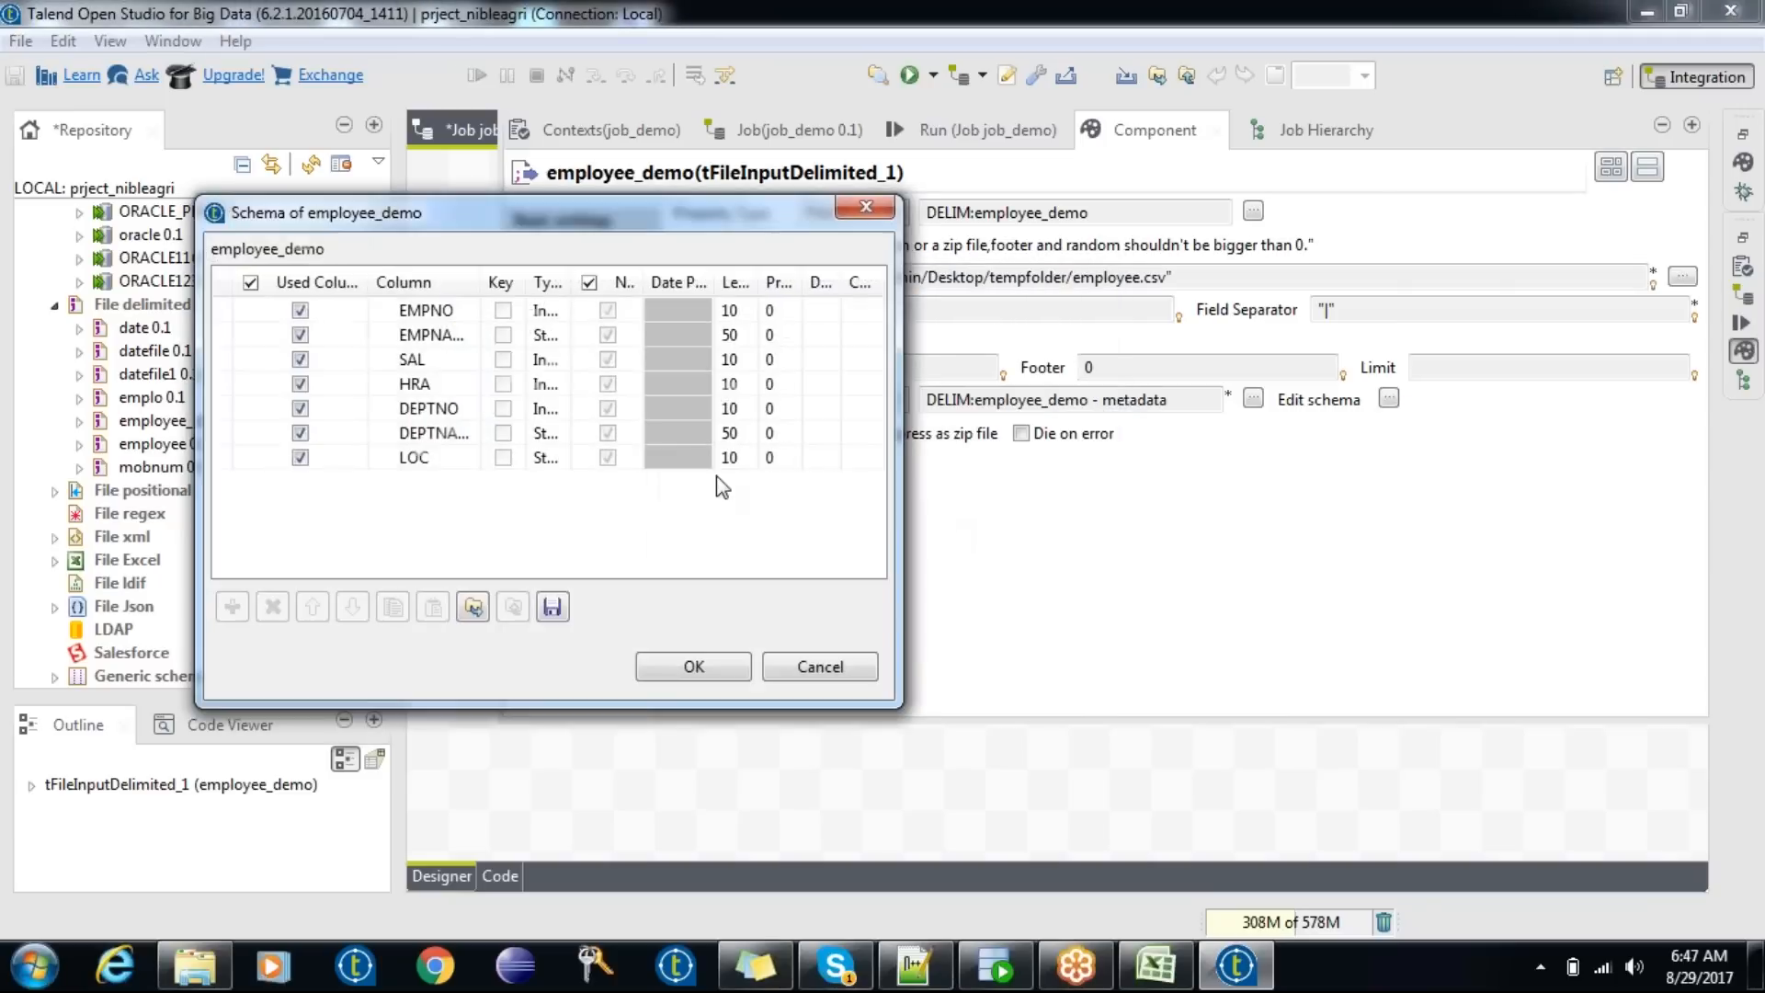
pyautogui.click(719, 671)
pyautogui.click(735, 776)
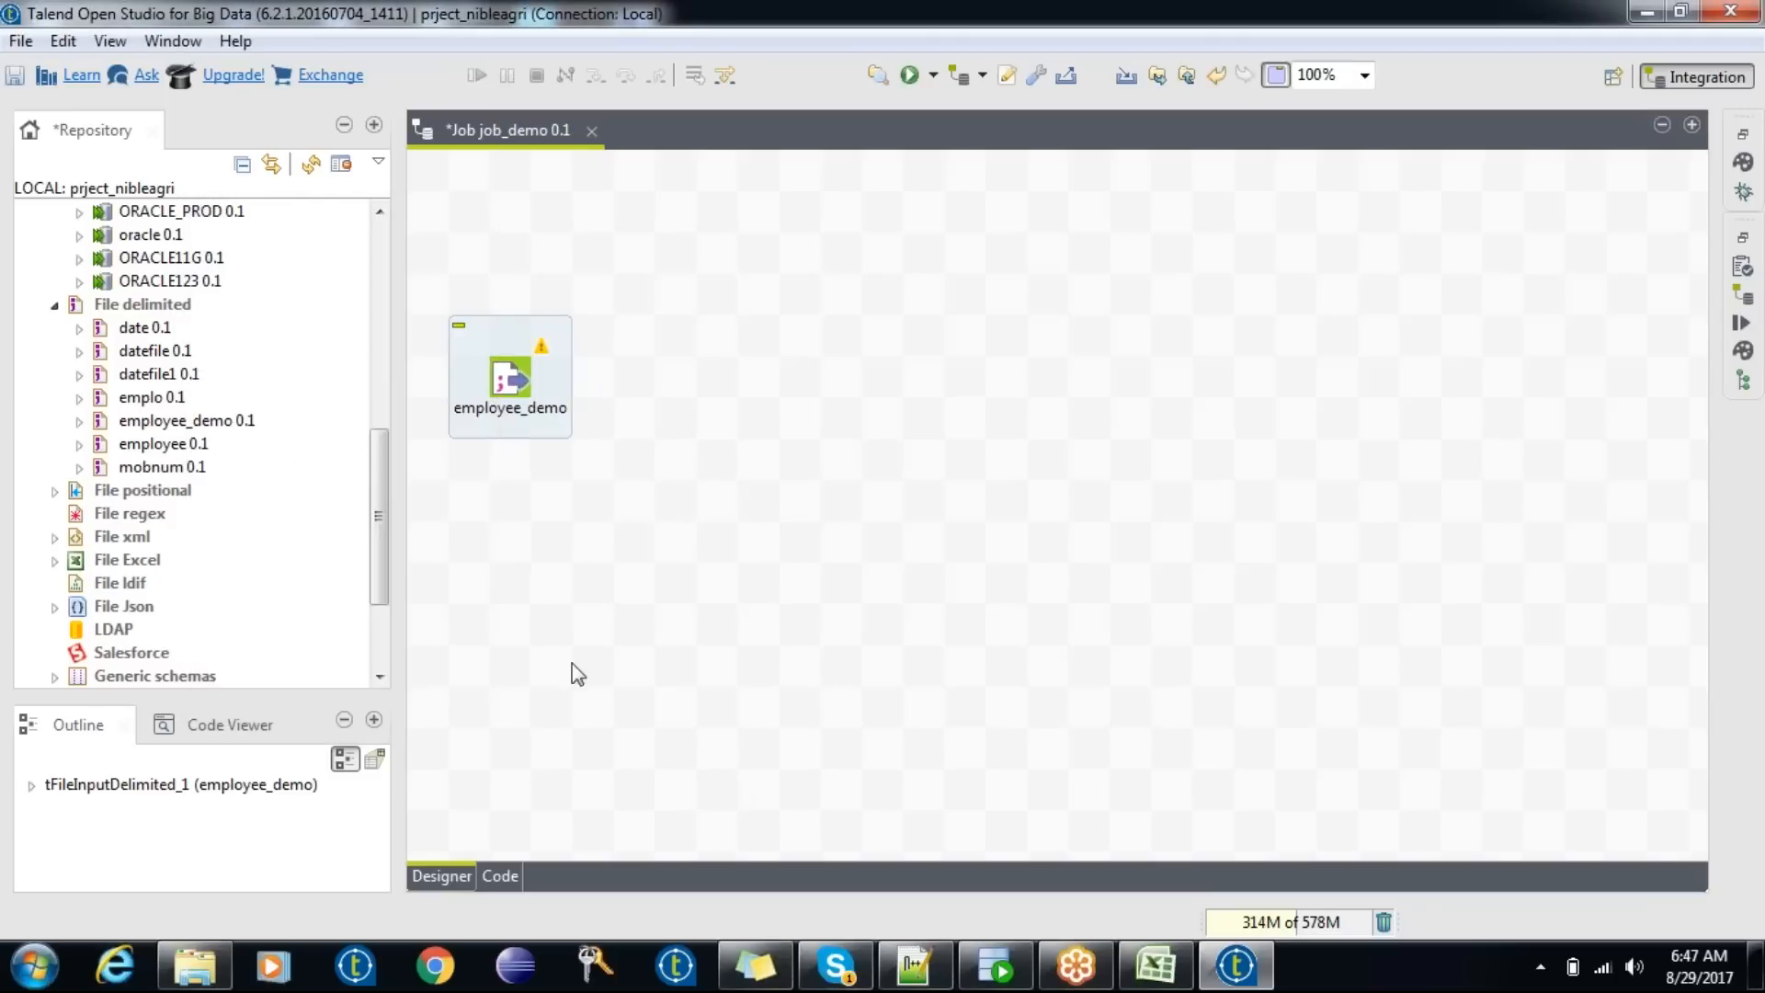
# - Add the oracle_demo123 Db connection to the canvas as a tOracleOutput component
pyautogui.moveTo(378, 512); pyautogui.dragTo(378, 482)
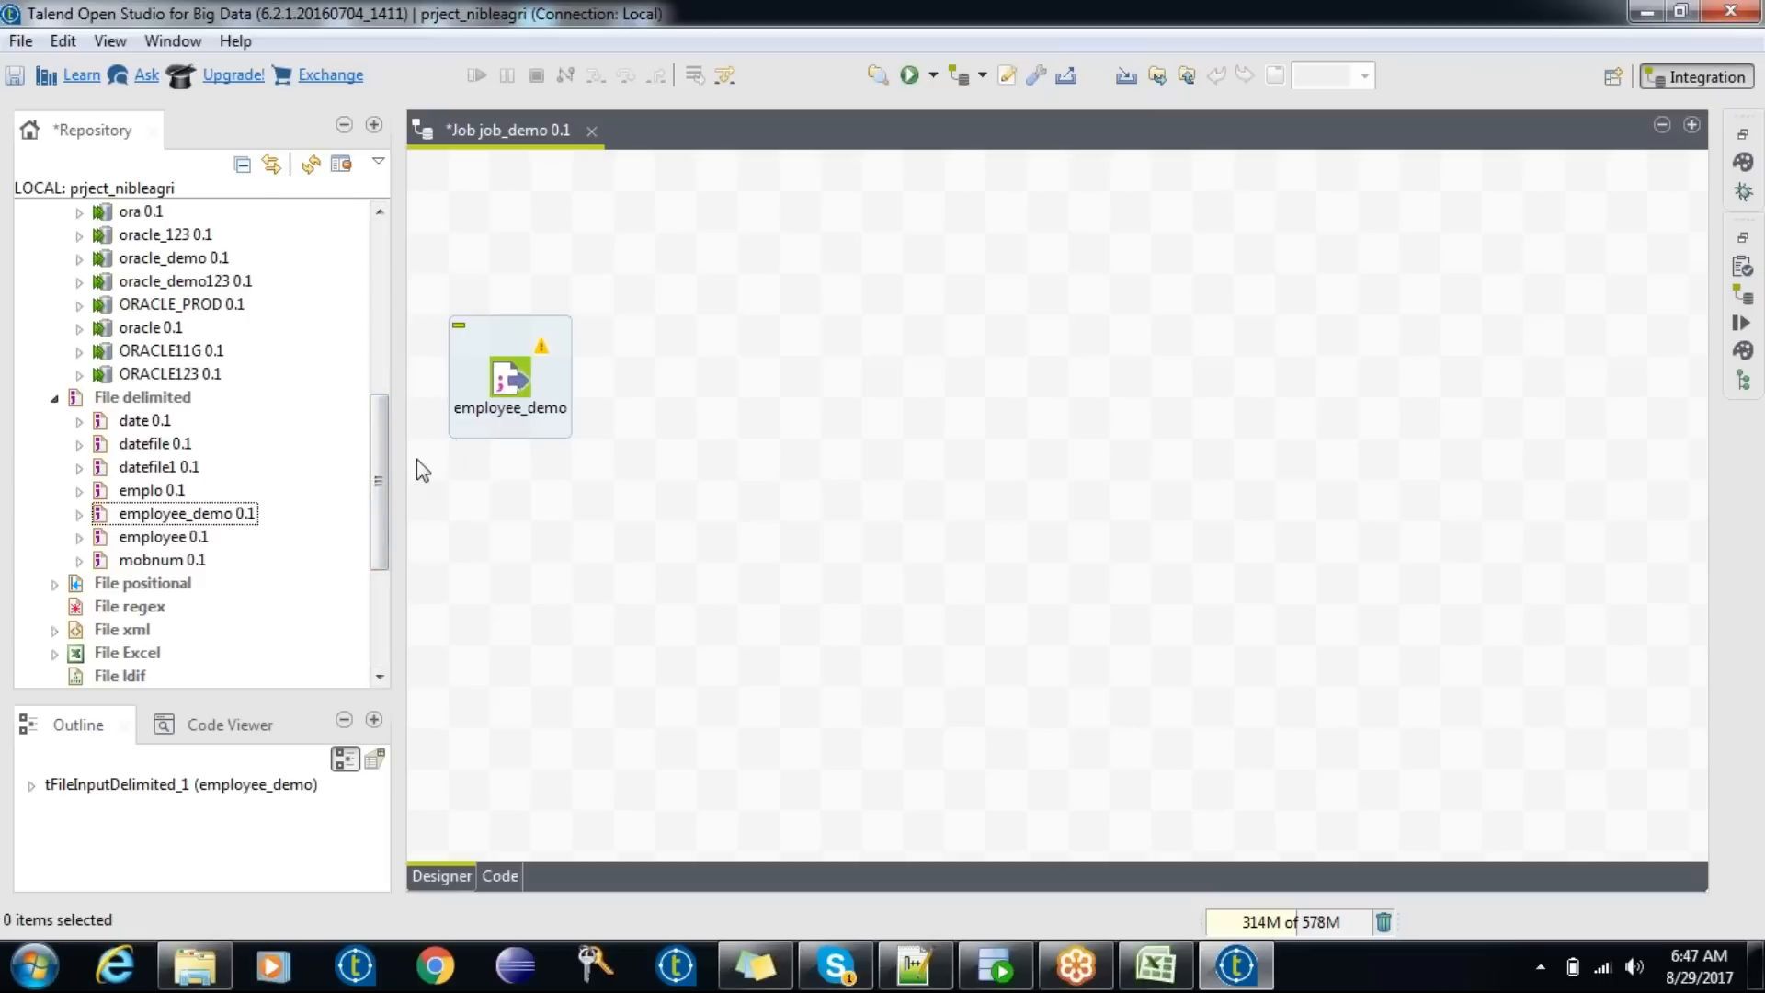
pyautogui.moveTo(378, 455); pyautogui.dragTo(376, 428)
pyautogui.moveTo(217, 352); pyautogui.dragTo(947, 386)
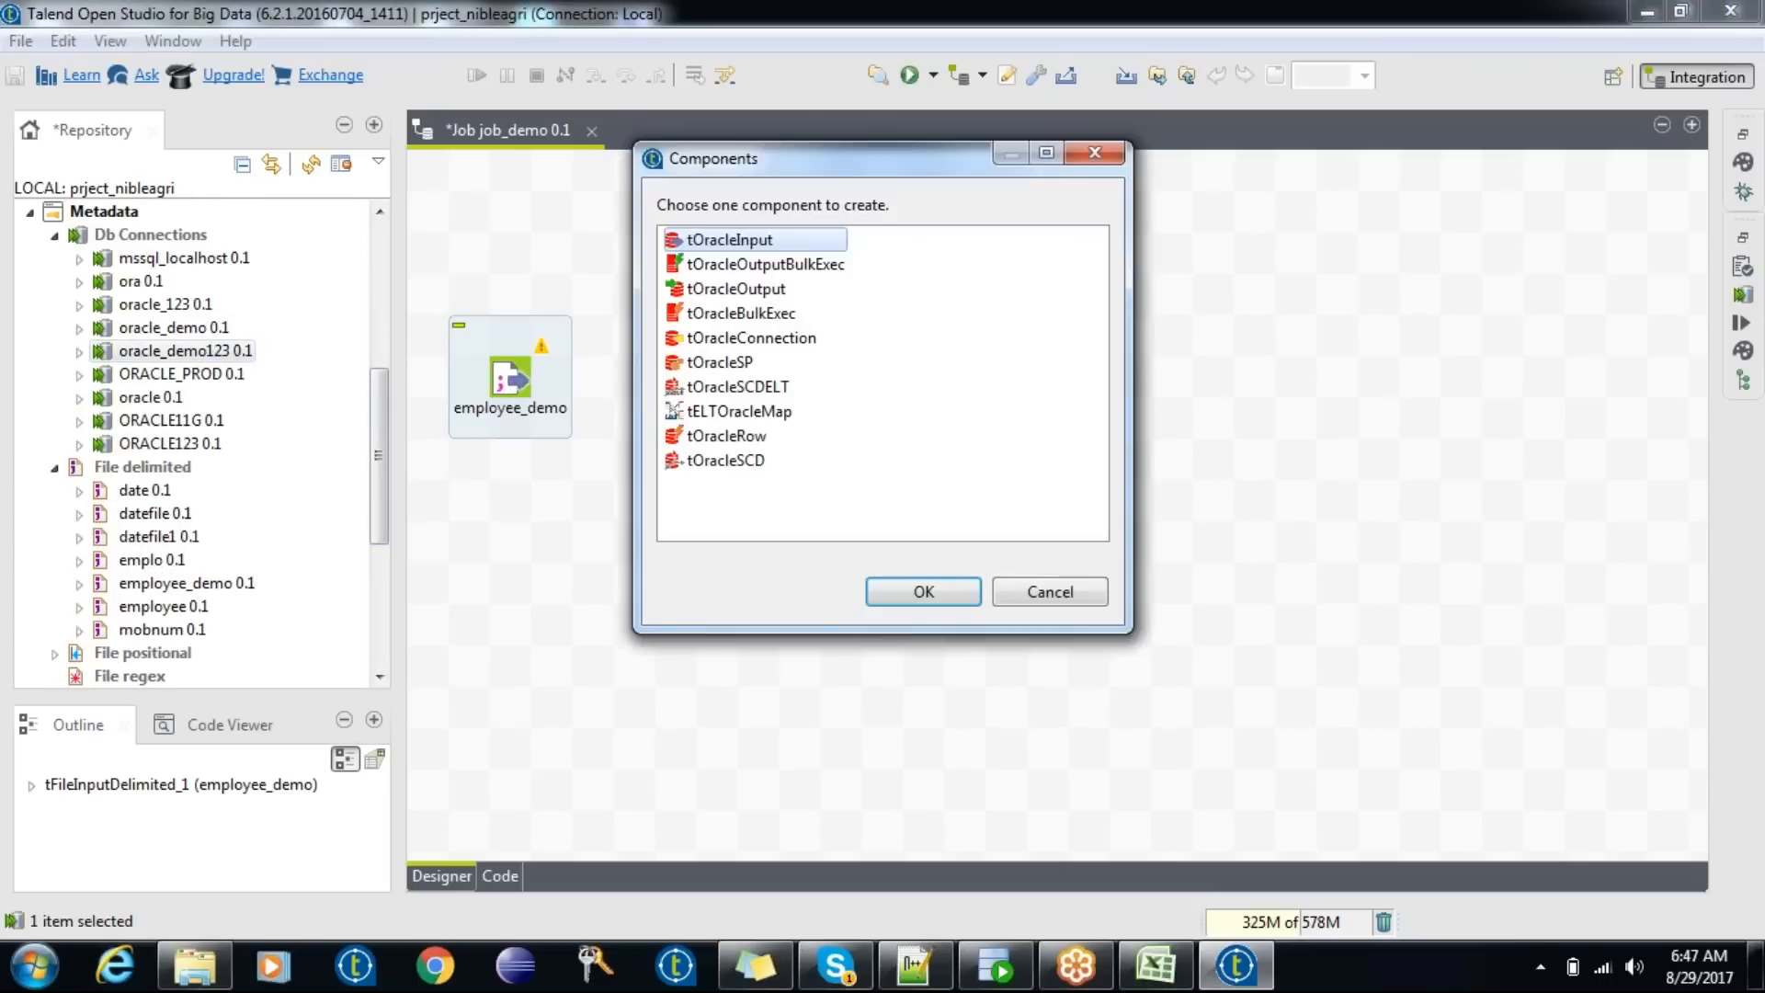
pyautogui.doubleClick(768, 299)
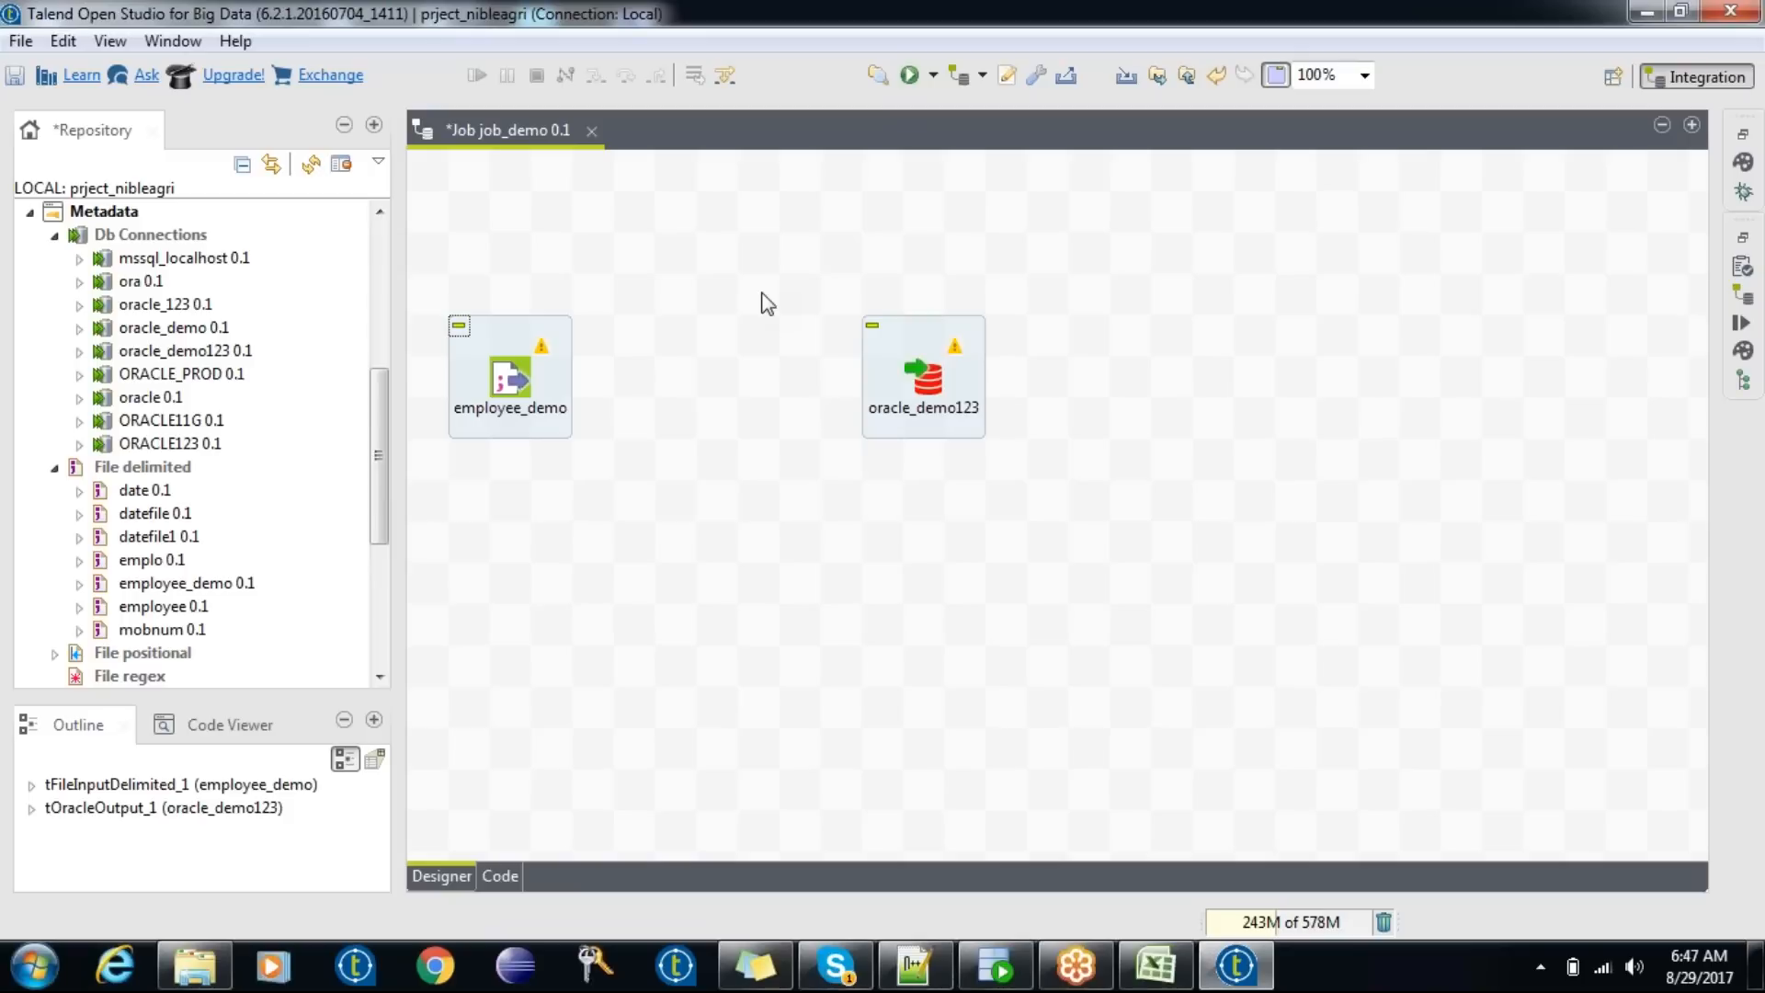
# - Connect employee_demo to oracle_demo123 with a Row > Main link and center the subjob
pyautogui.rightClick(513, 382)
pyautogui.click(1018, 378)
pyautogui.rightClick(516, 377)
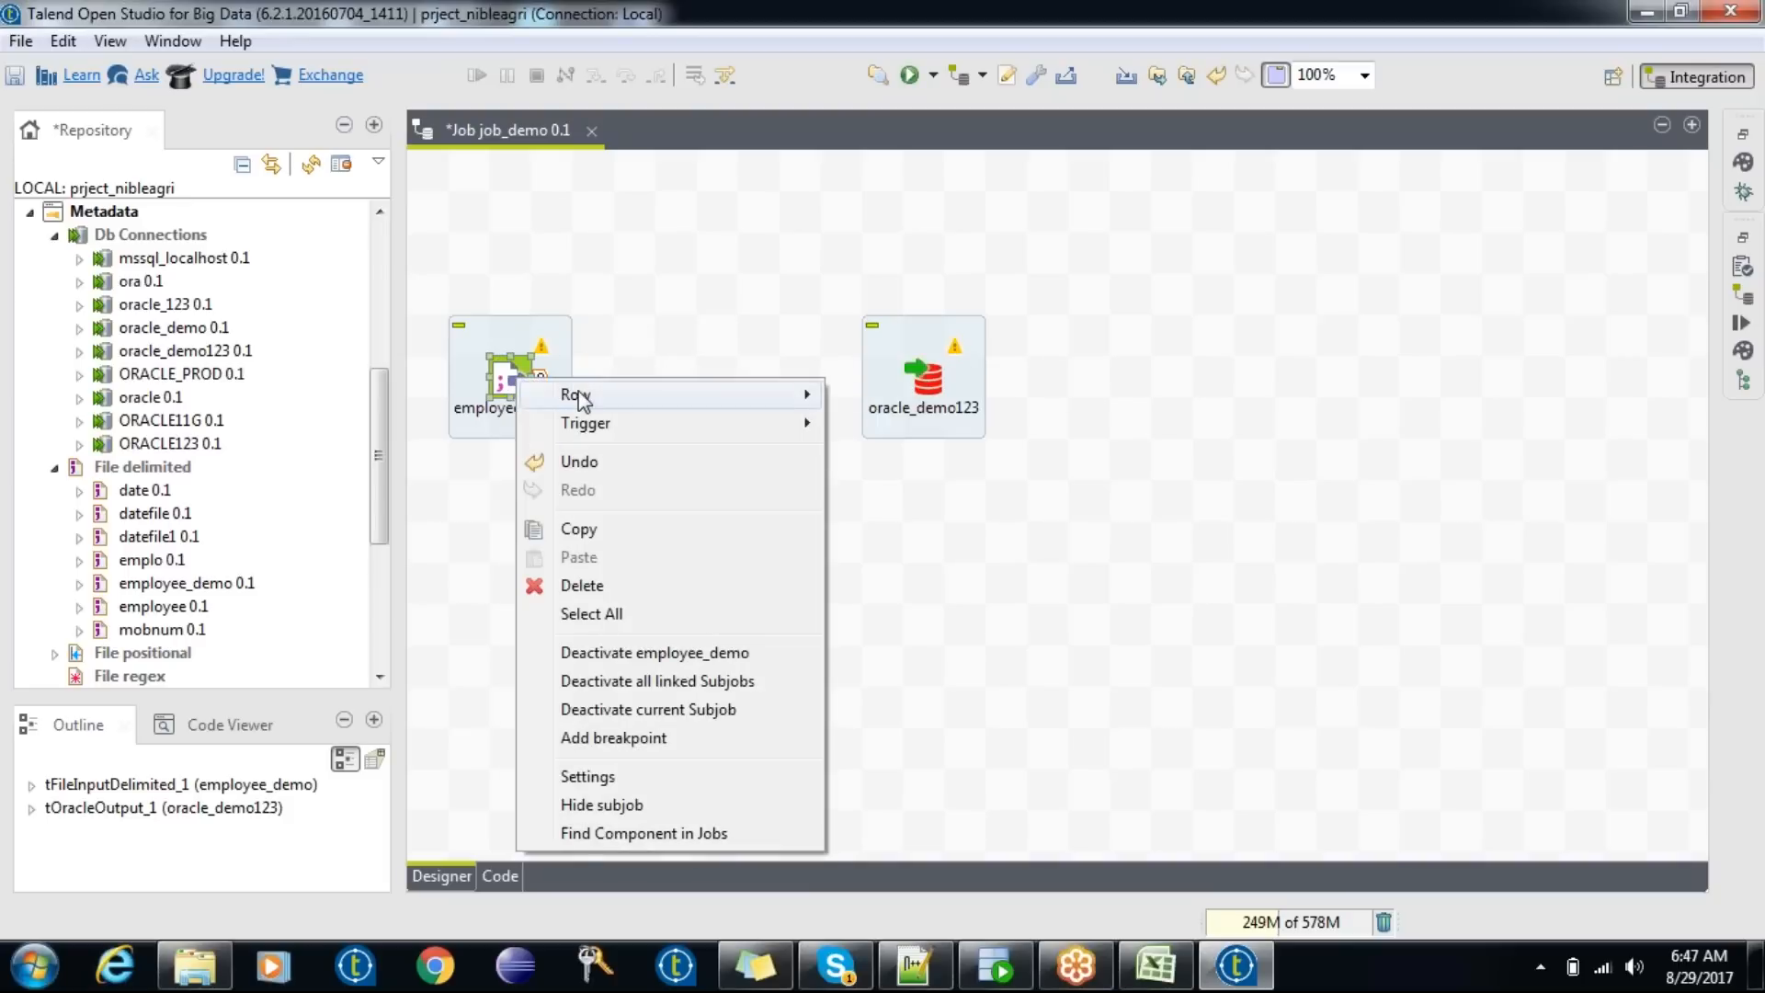
pyautogui.click(842, 405)
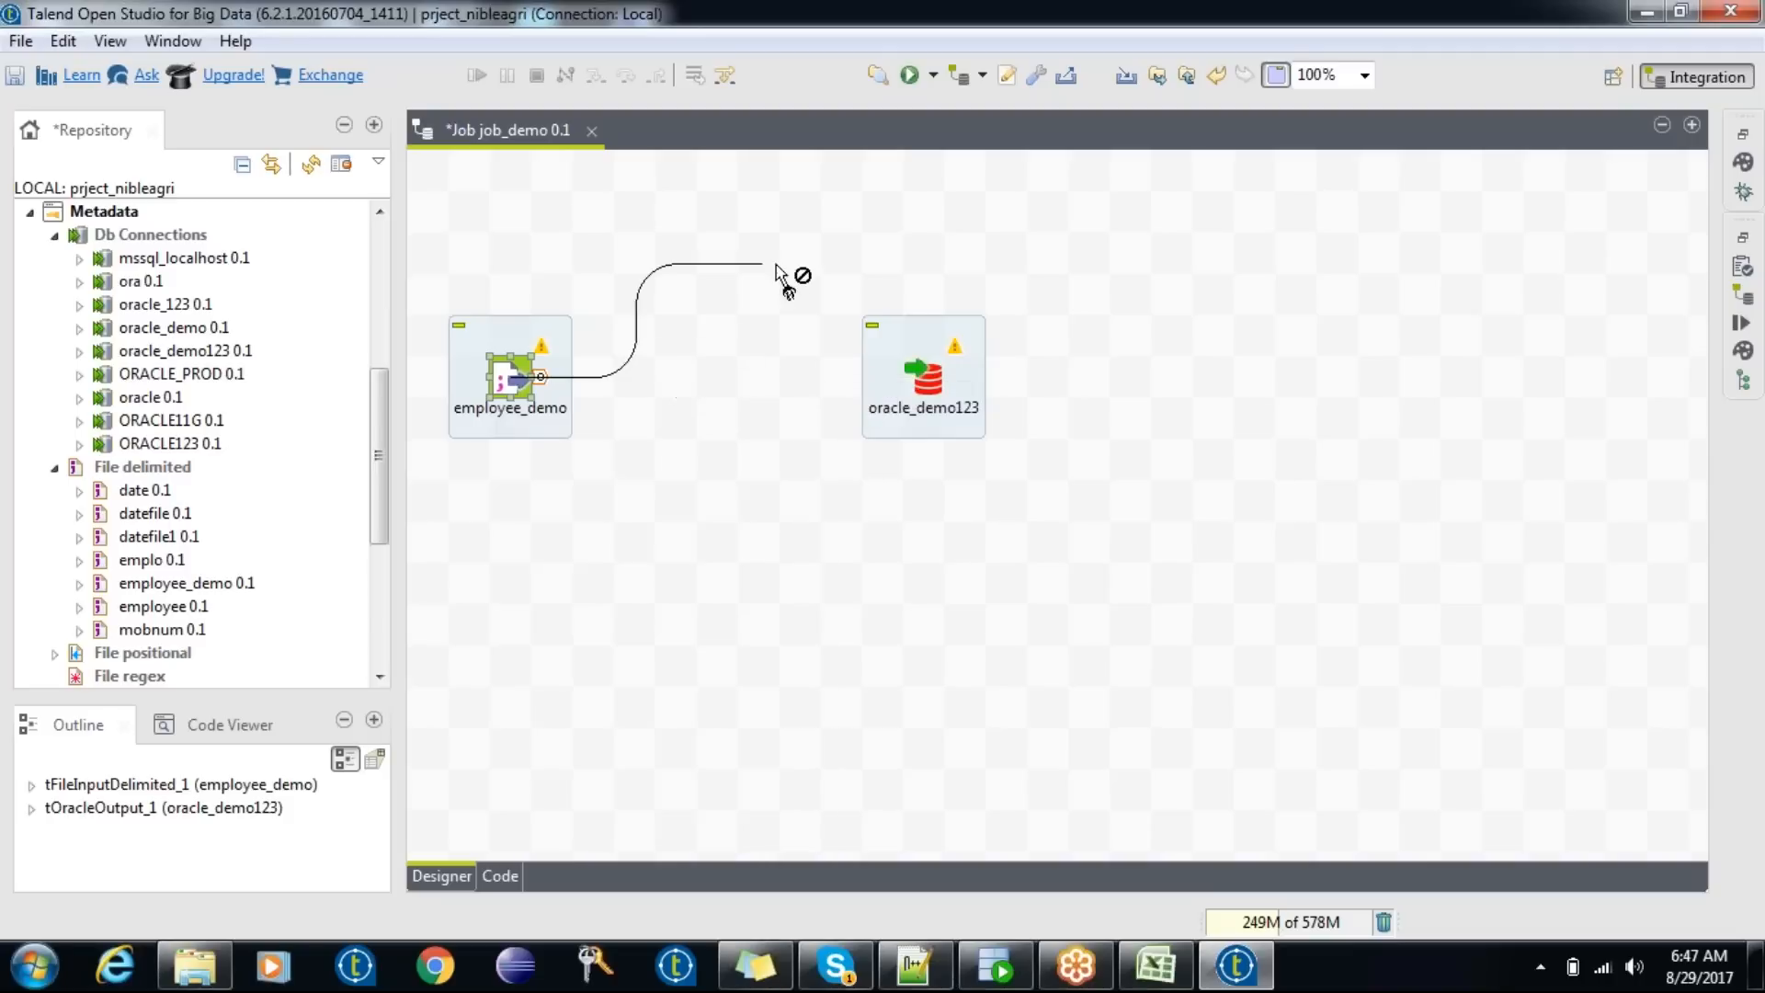
pyautogui.click(882, 400)
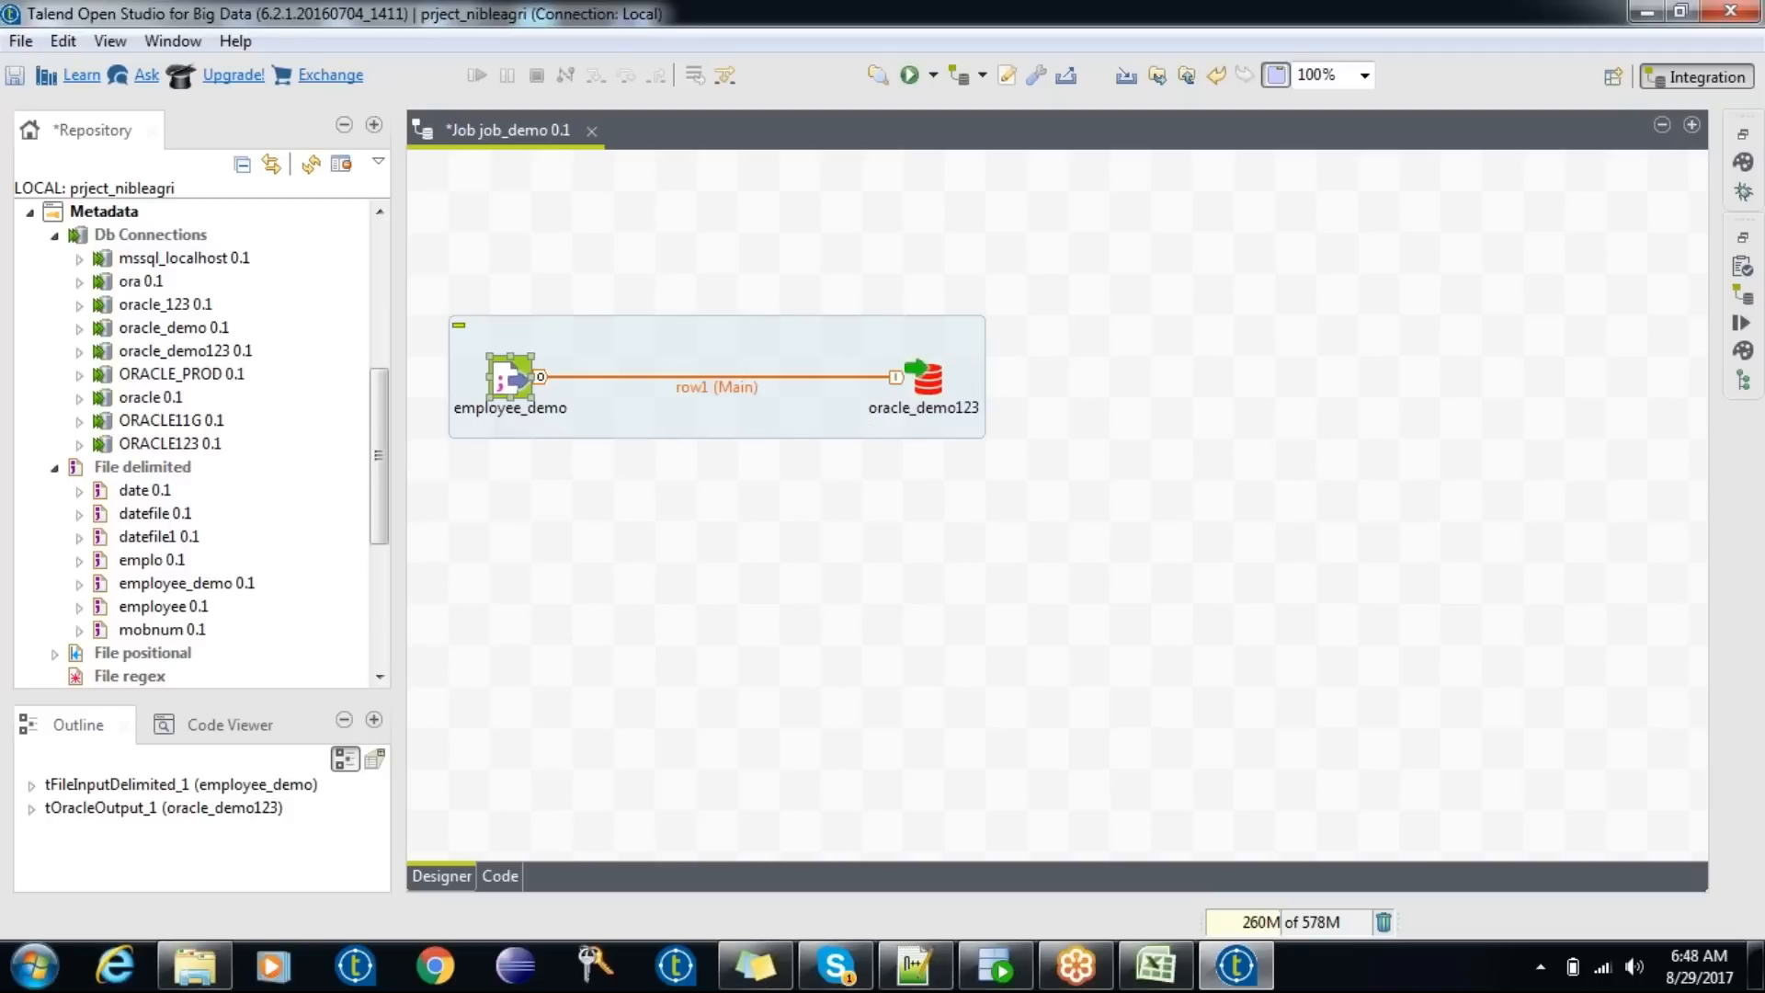
pyautogui.moveTo(769, 351); pyautogui.dragTo(975, 351)
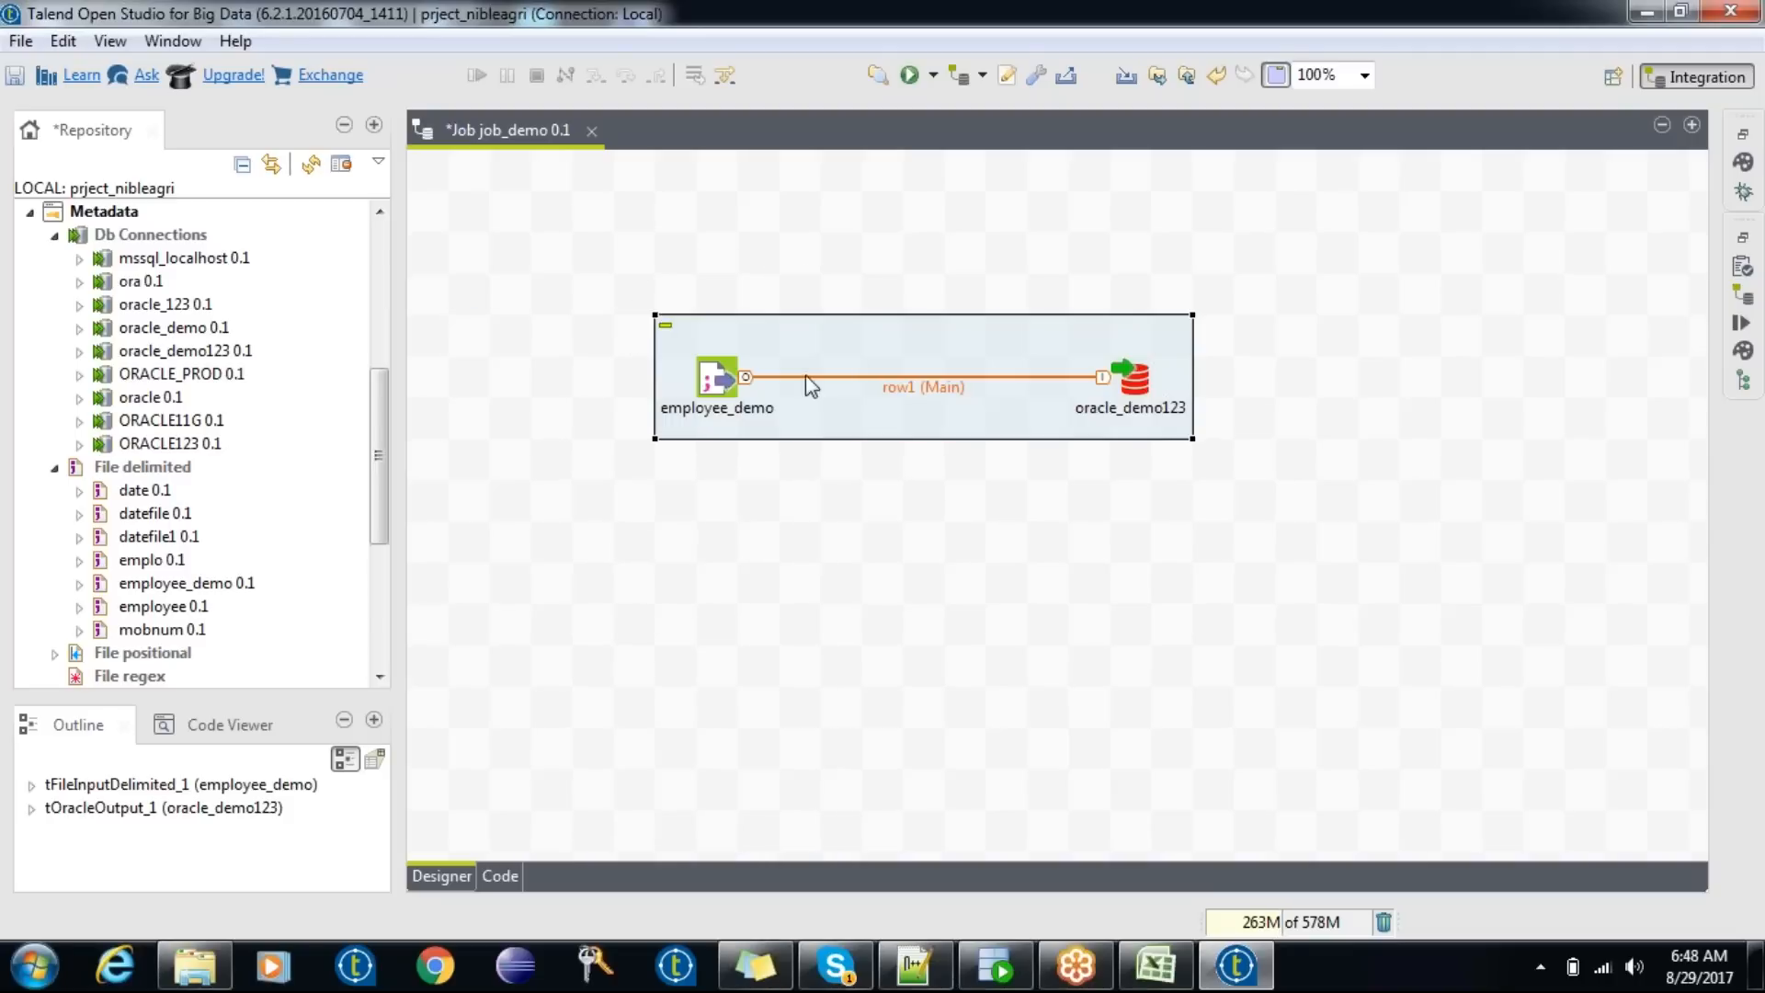
pyautogui.click(699, 504)
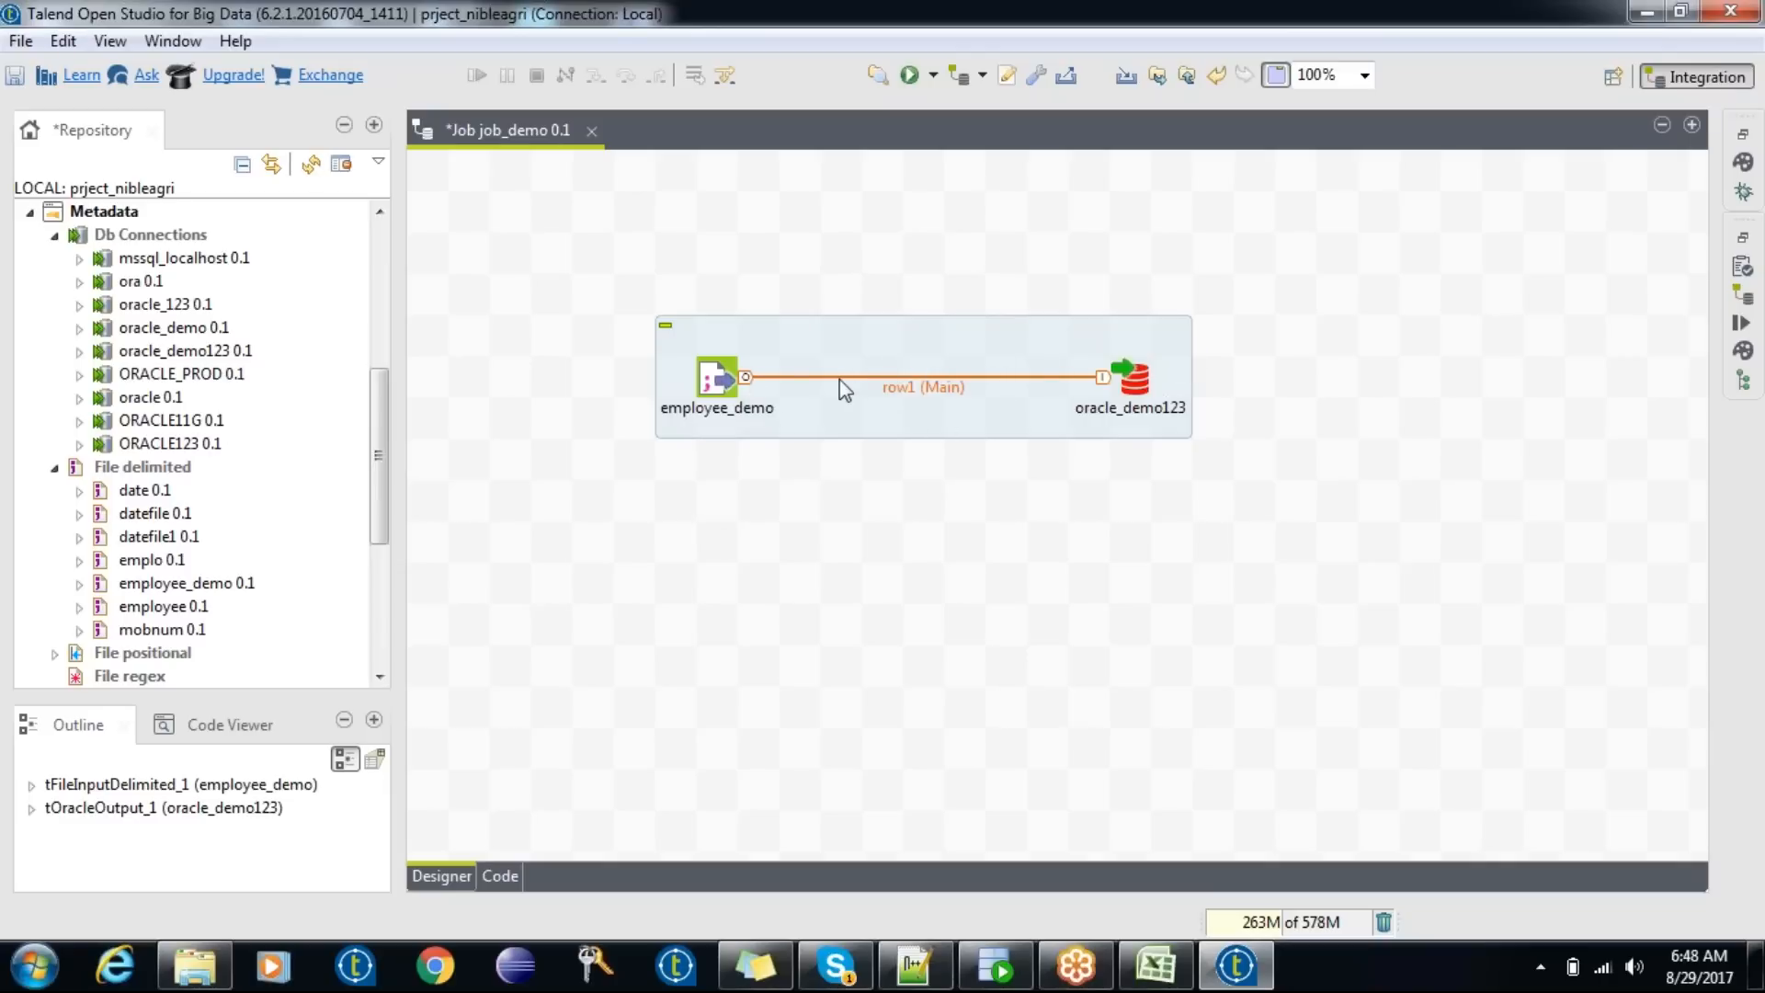
# - Enter emp_29082017 as the Table in oracle_demo123's Basic settings
pyautogui.click(1140, 378)
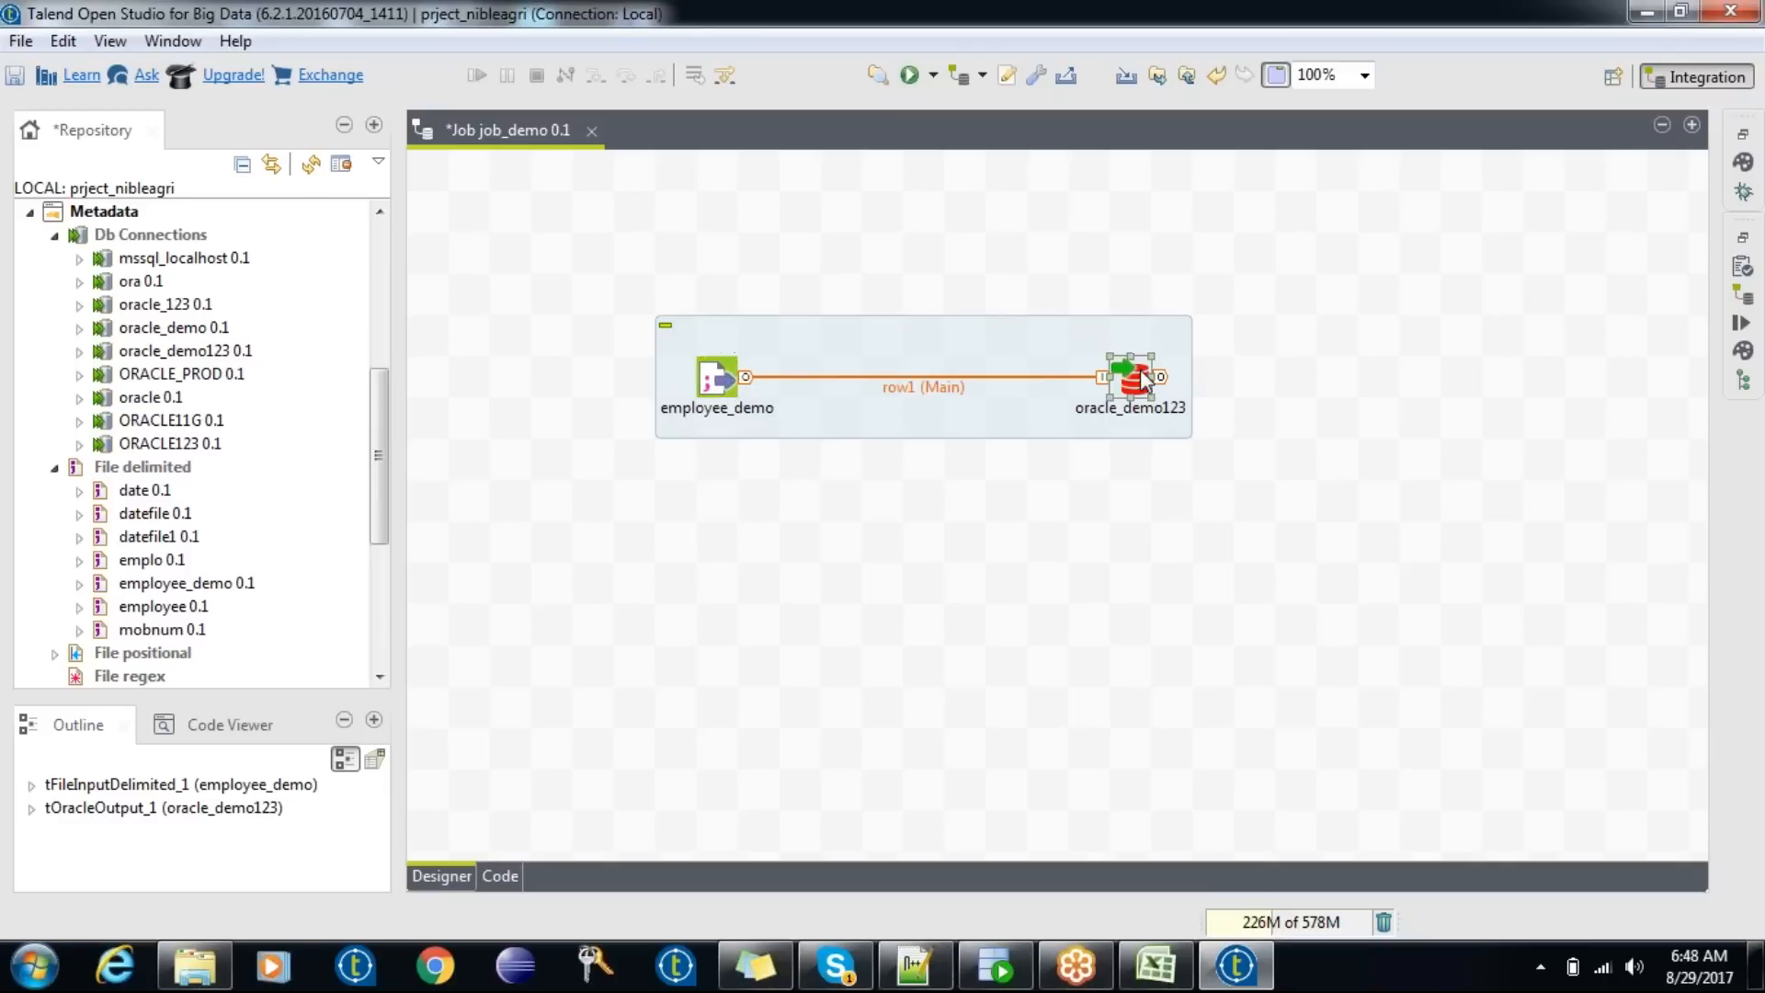
pyautogui.doubleClick(1140, 378)
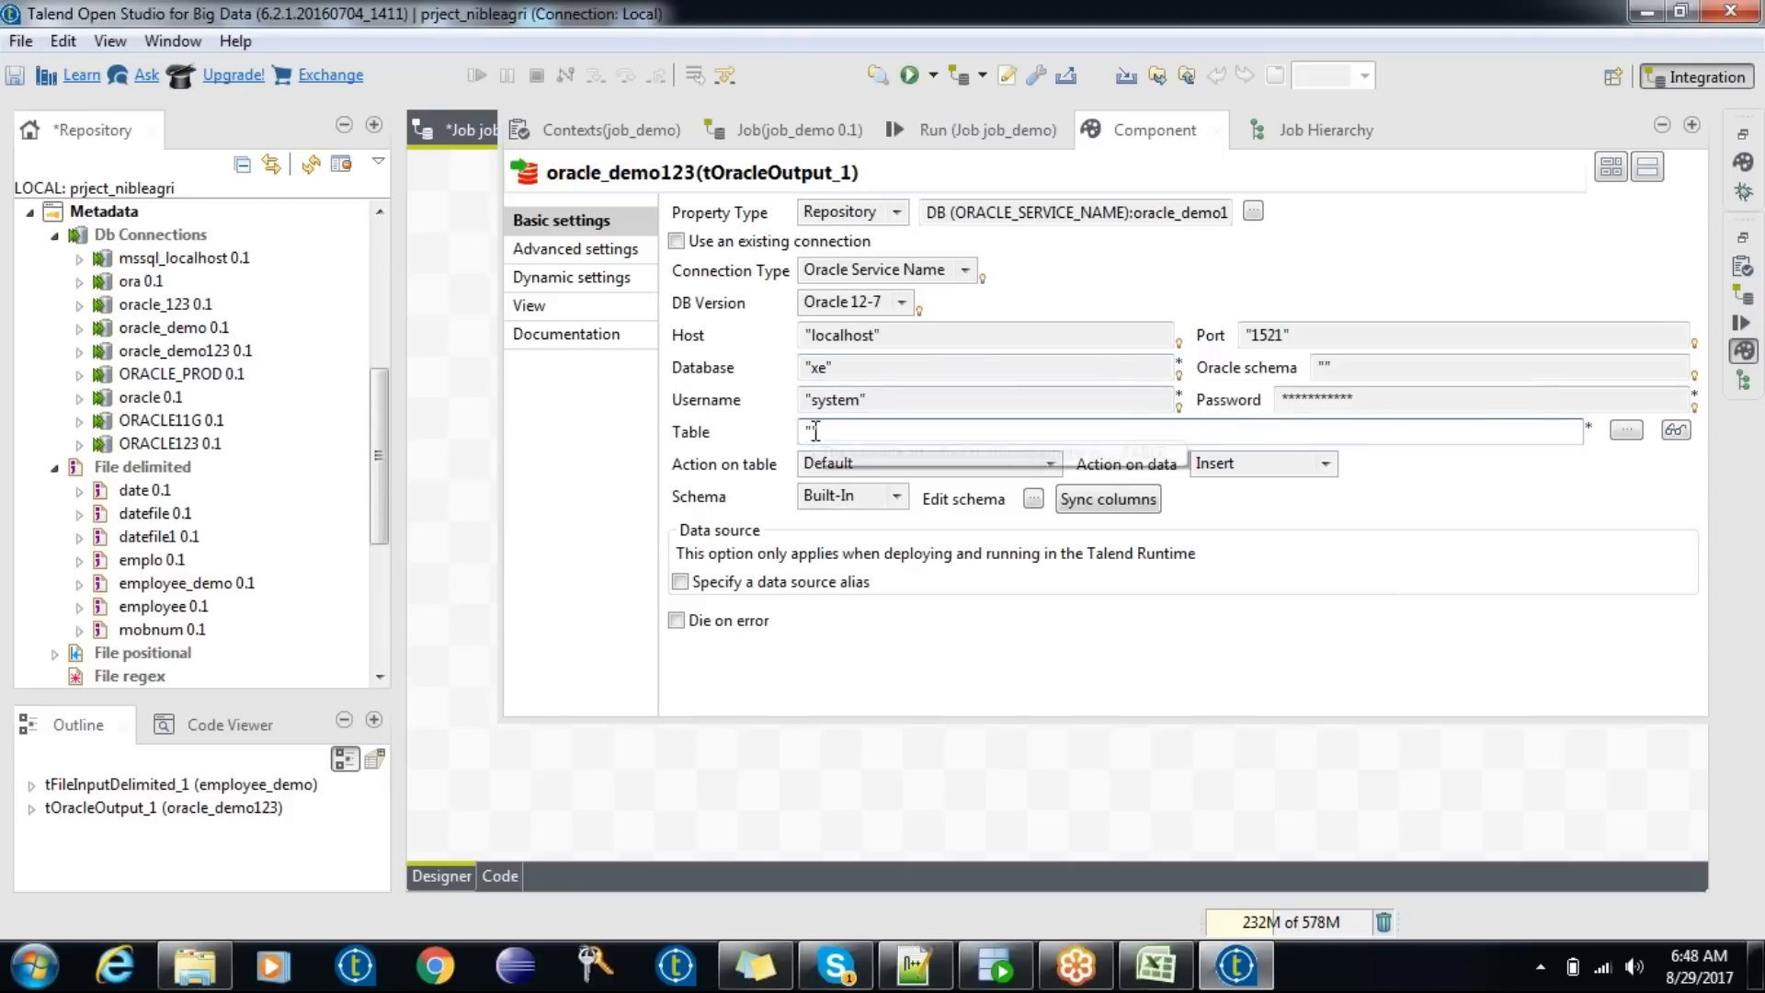
pyautogui.write('emp_29082017')
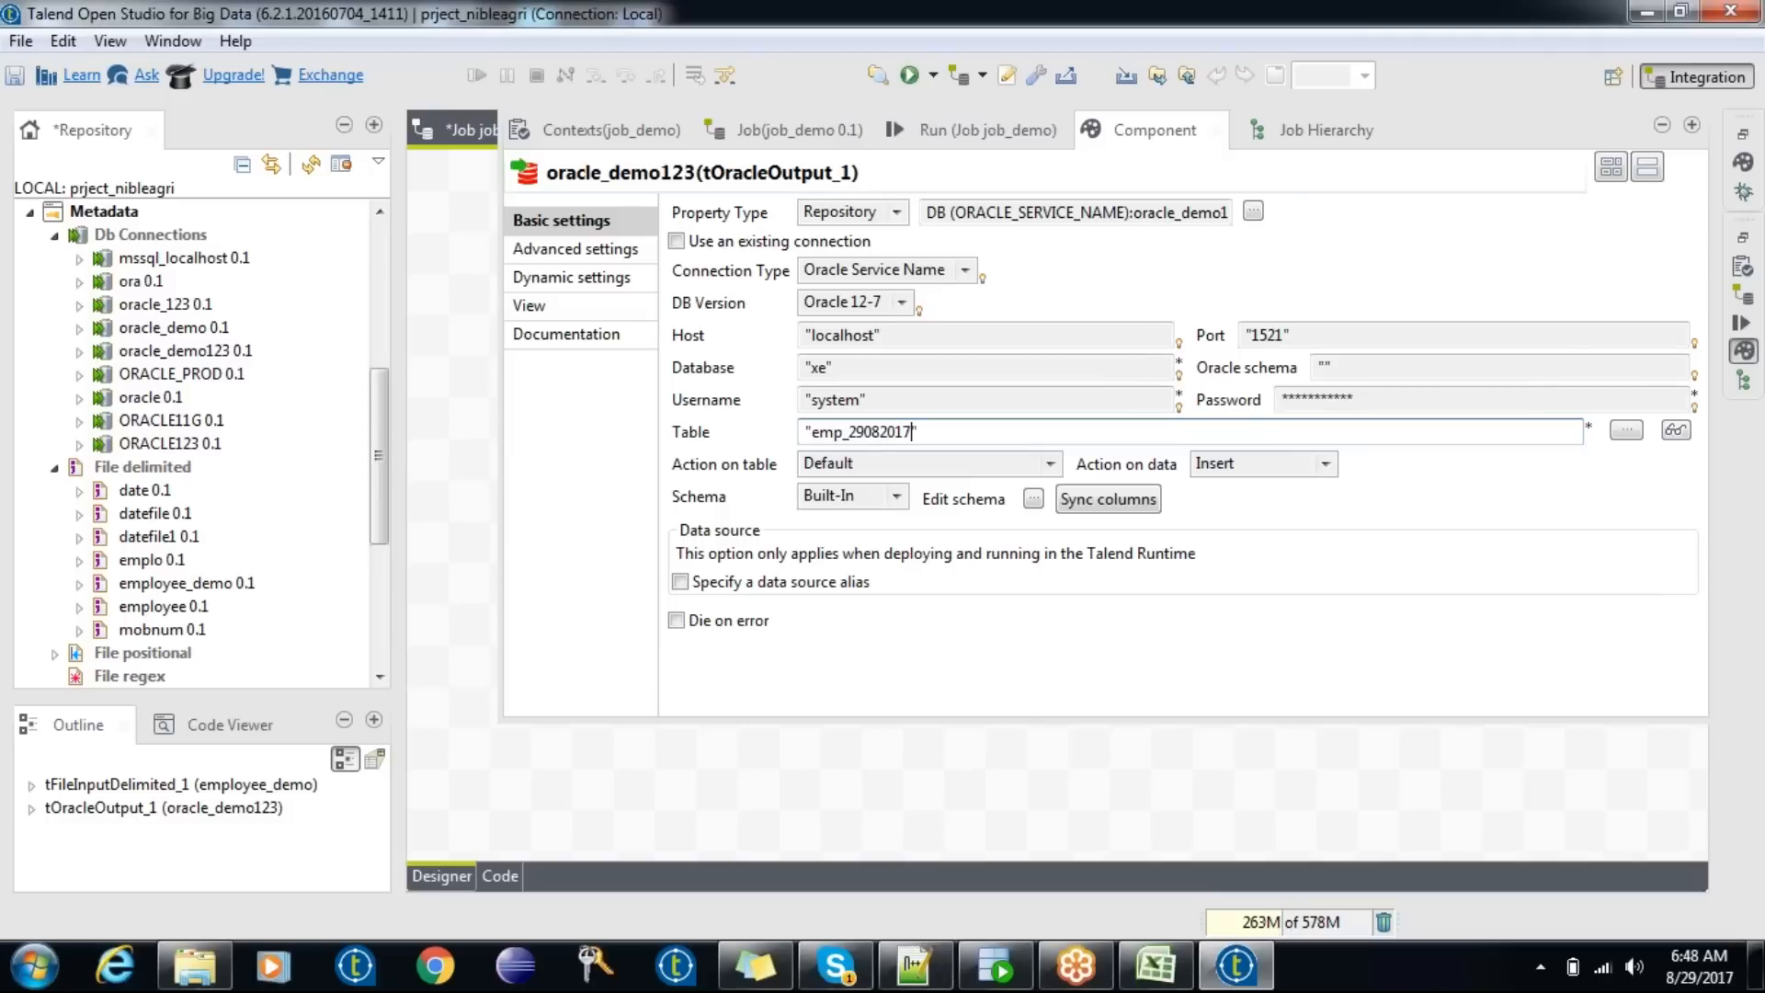
pyautogui.click(991, 982)
# - Run select * from emp_29082017 after deleting the drop table line, getting ORA-00942
pyautogui.click(506, 244)
pyautogui.doubleClick(479, 222)
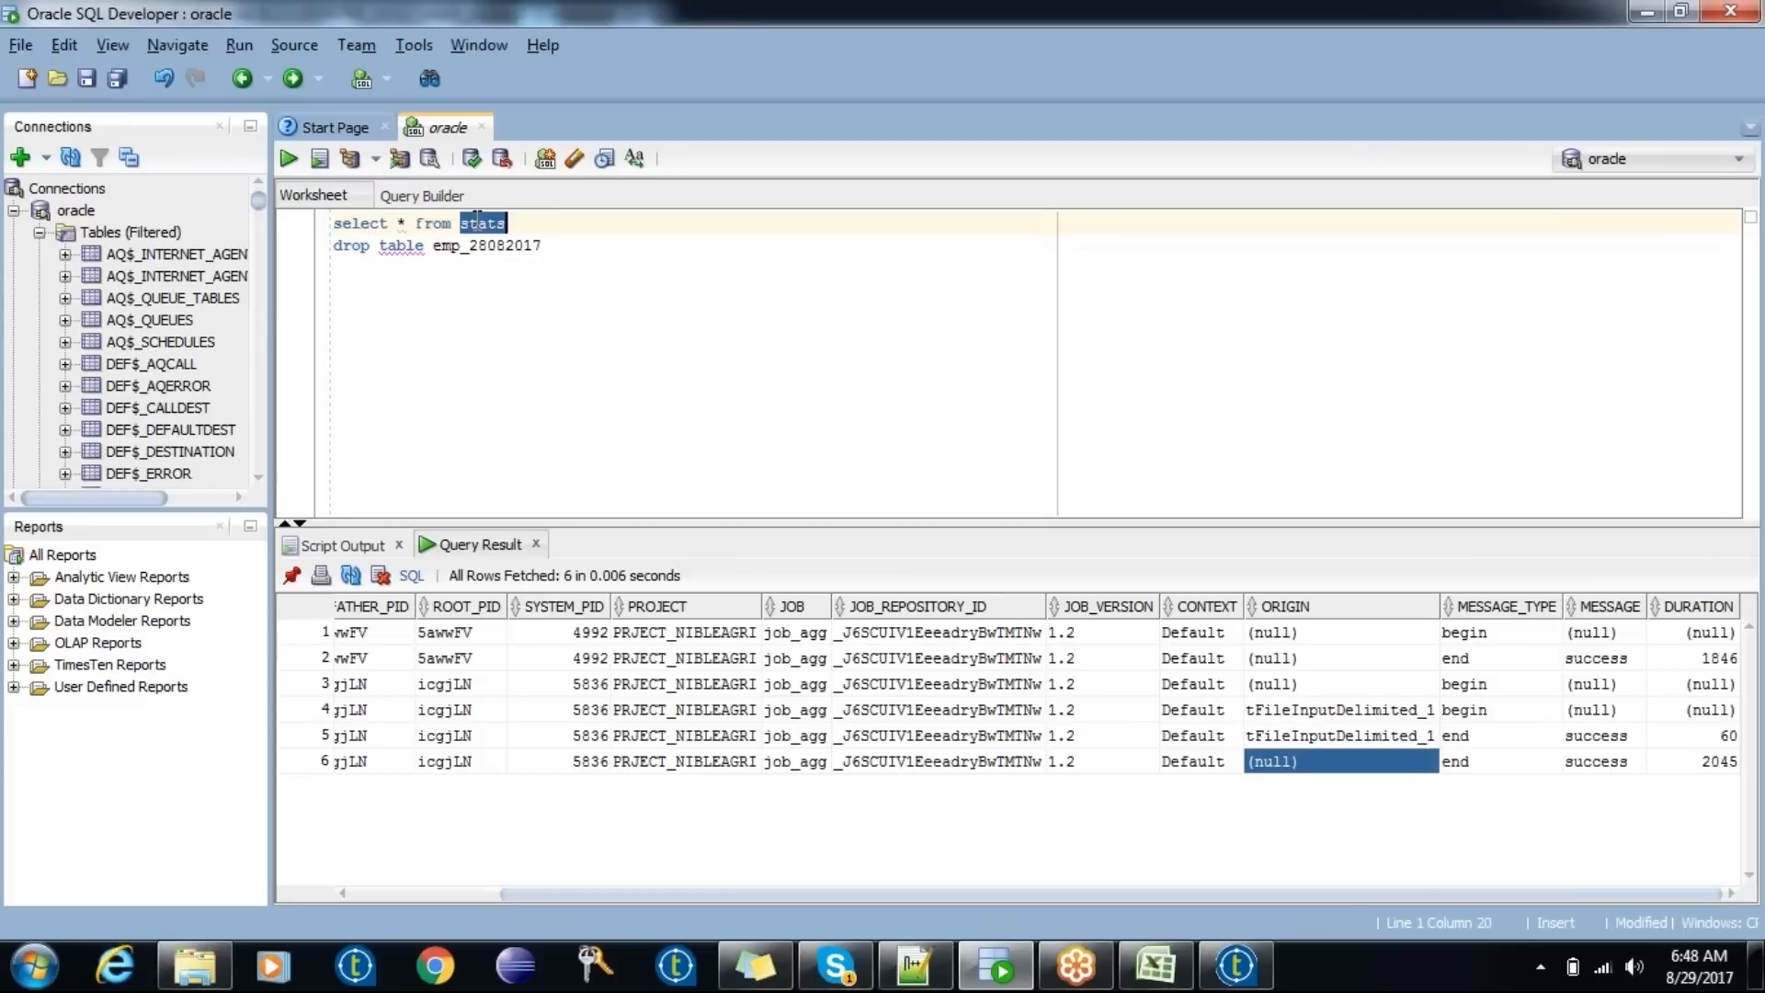
pyautogui.write('emp_29082017')
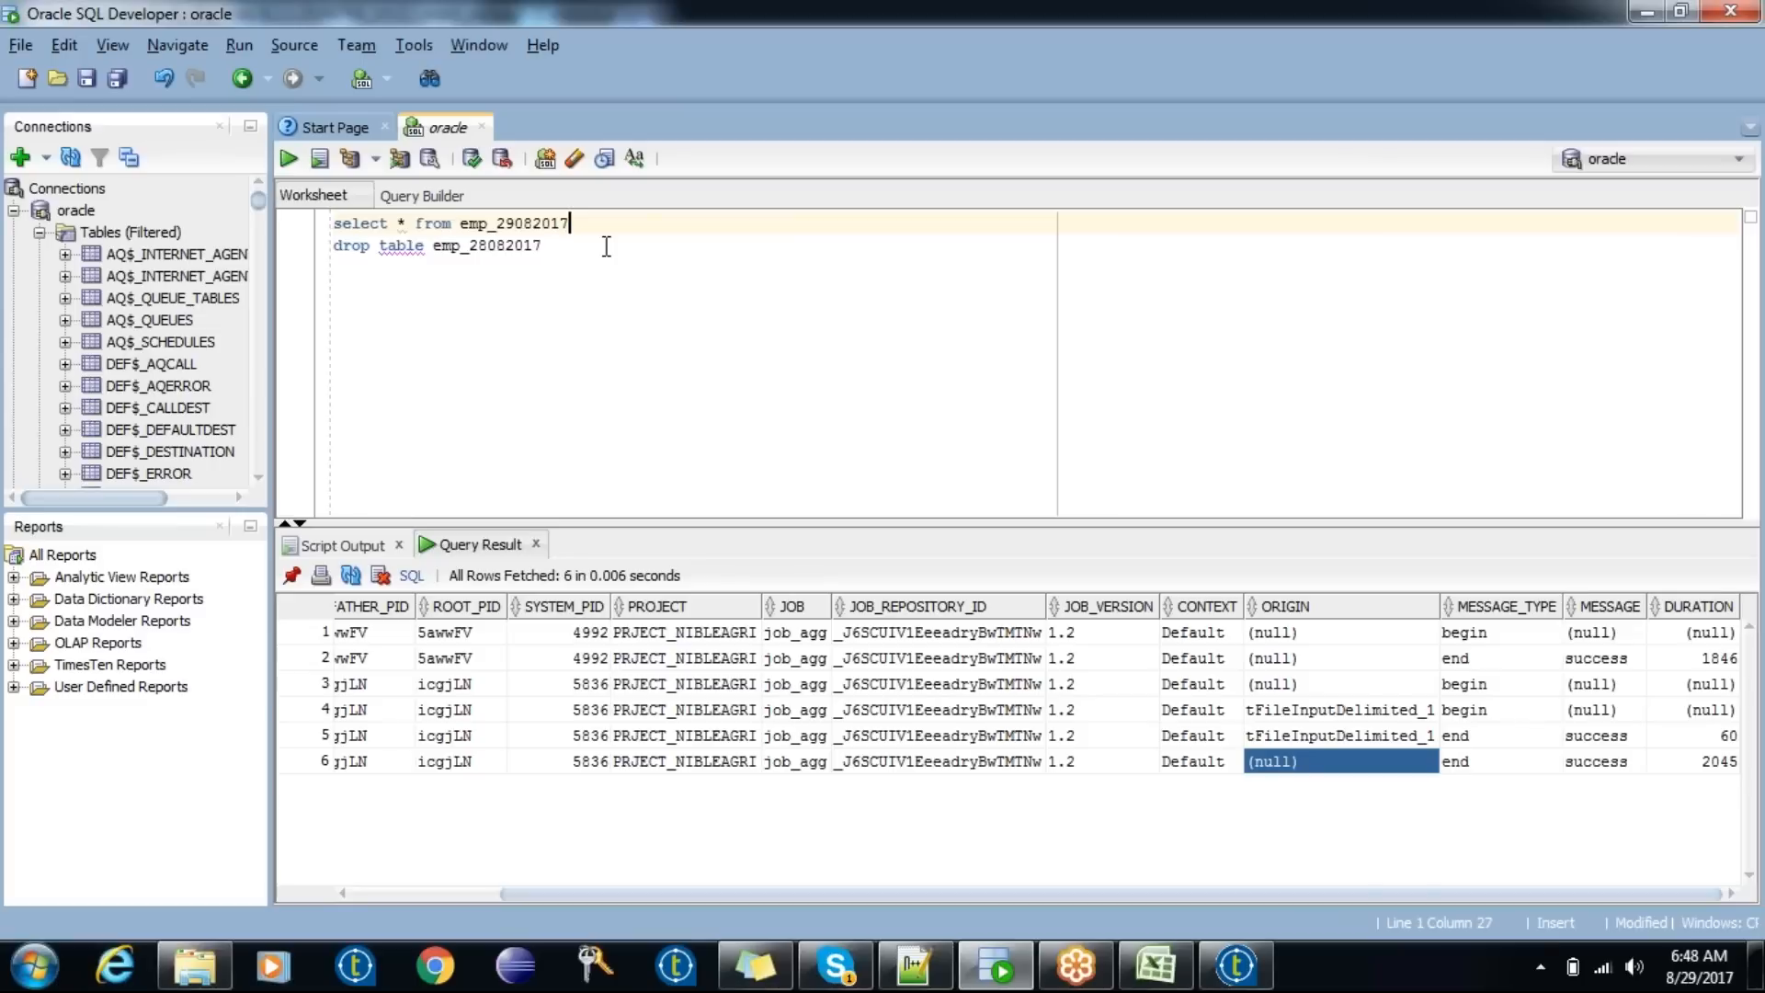
pyautogui.moveTo(591, 224); pyautogui.dragTo(336, 230)
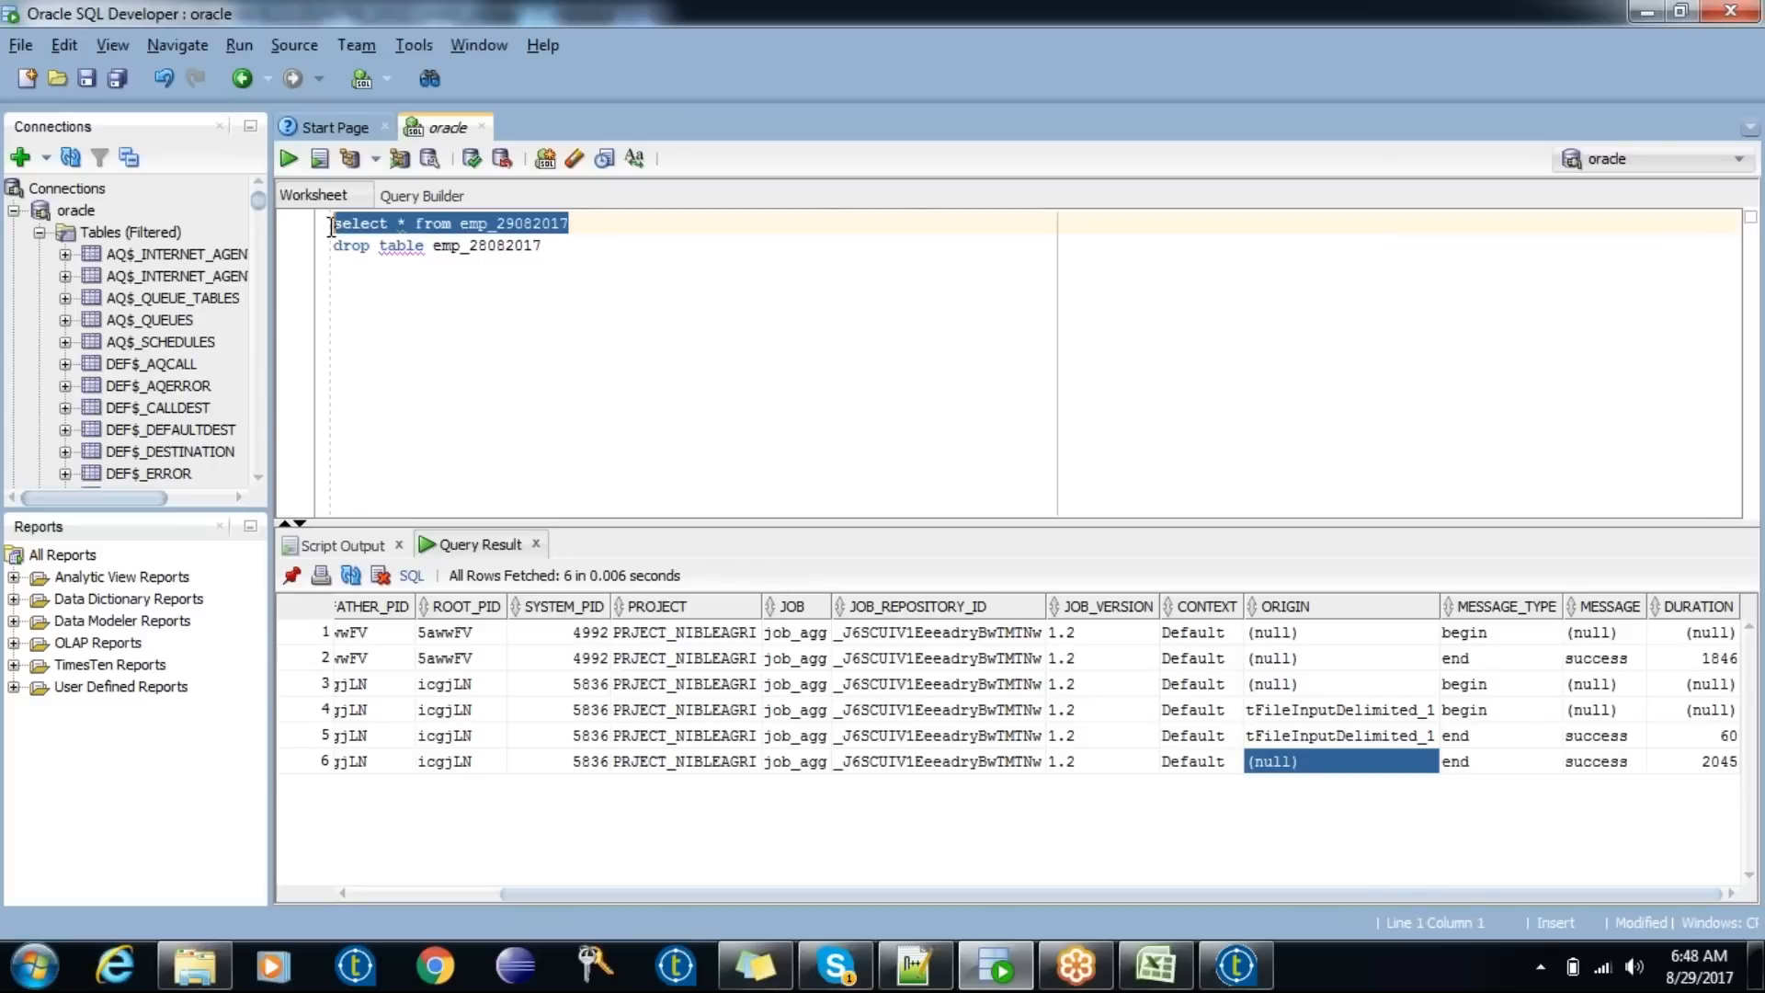
pyautogui.hotkey('ctrl', 'a')
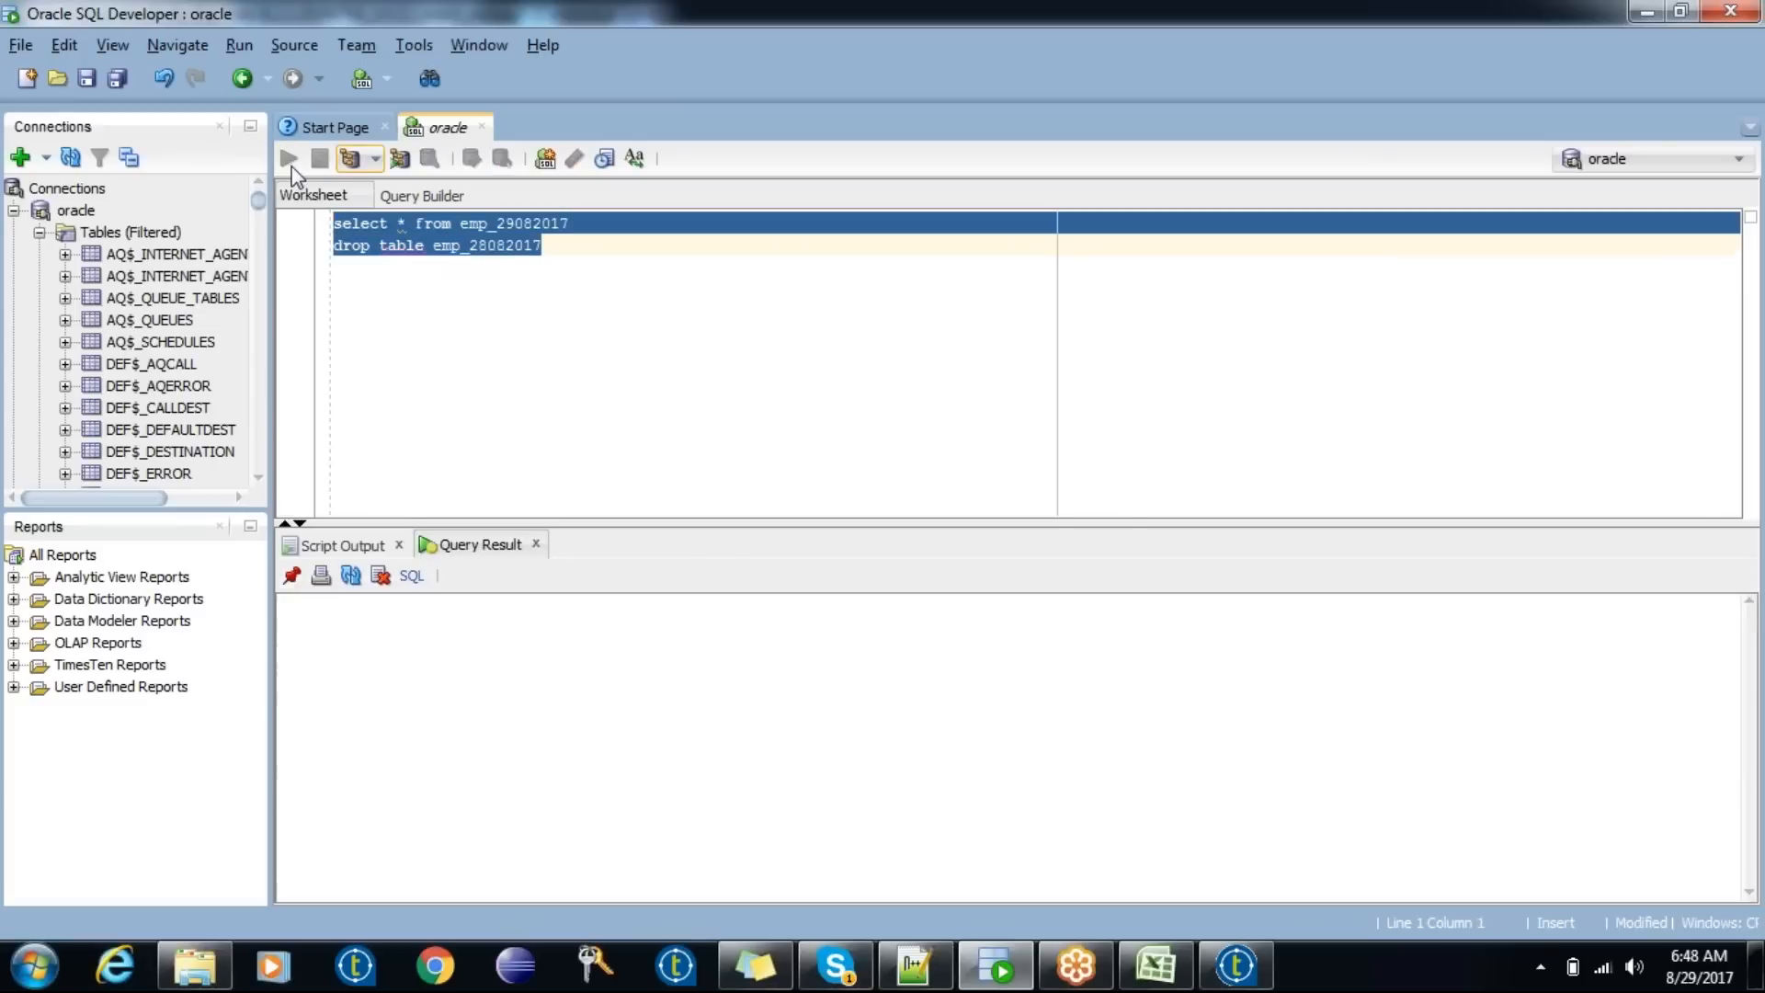
pyautogui.moveTo(610, 300); pyautogui.dragTo(335, 247)
pyautogui.press('Delete')
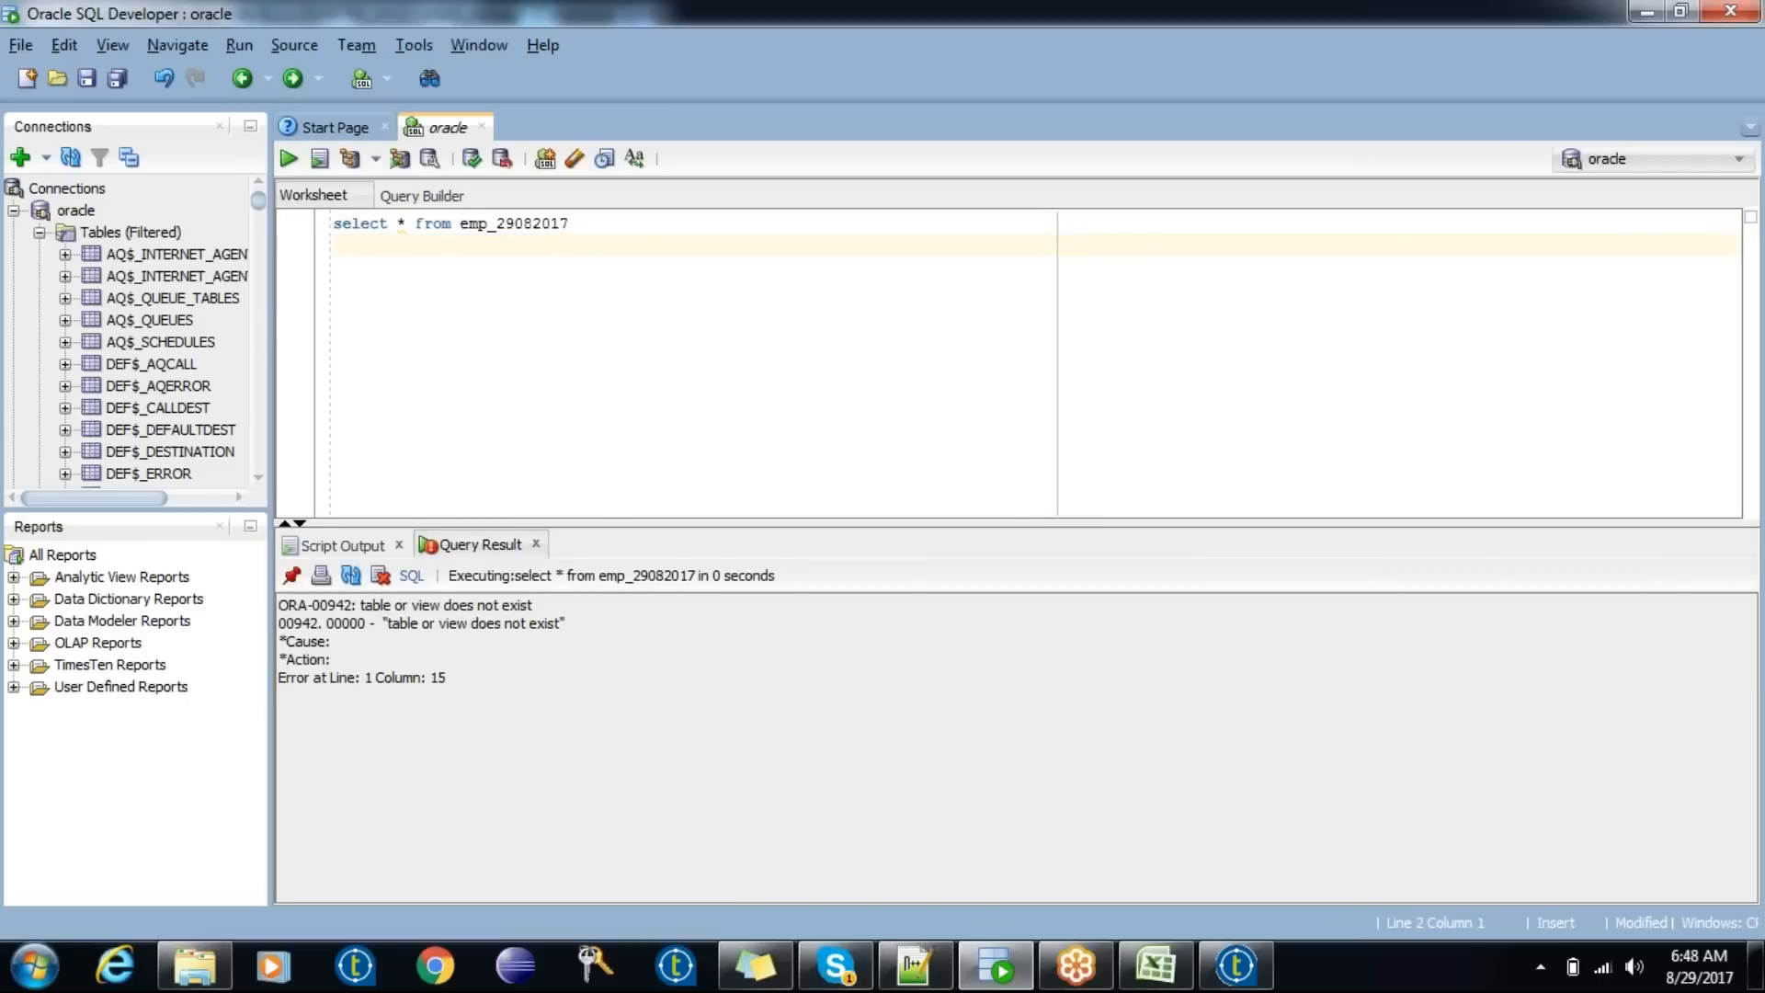
pyautogui.click(286, 158)
# - Set oracle_demo123's Action on table to 'Create table if does not exist' and show job_demo's Run tab
pyautogui.click(1235, 965)
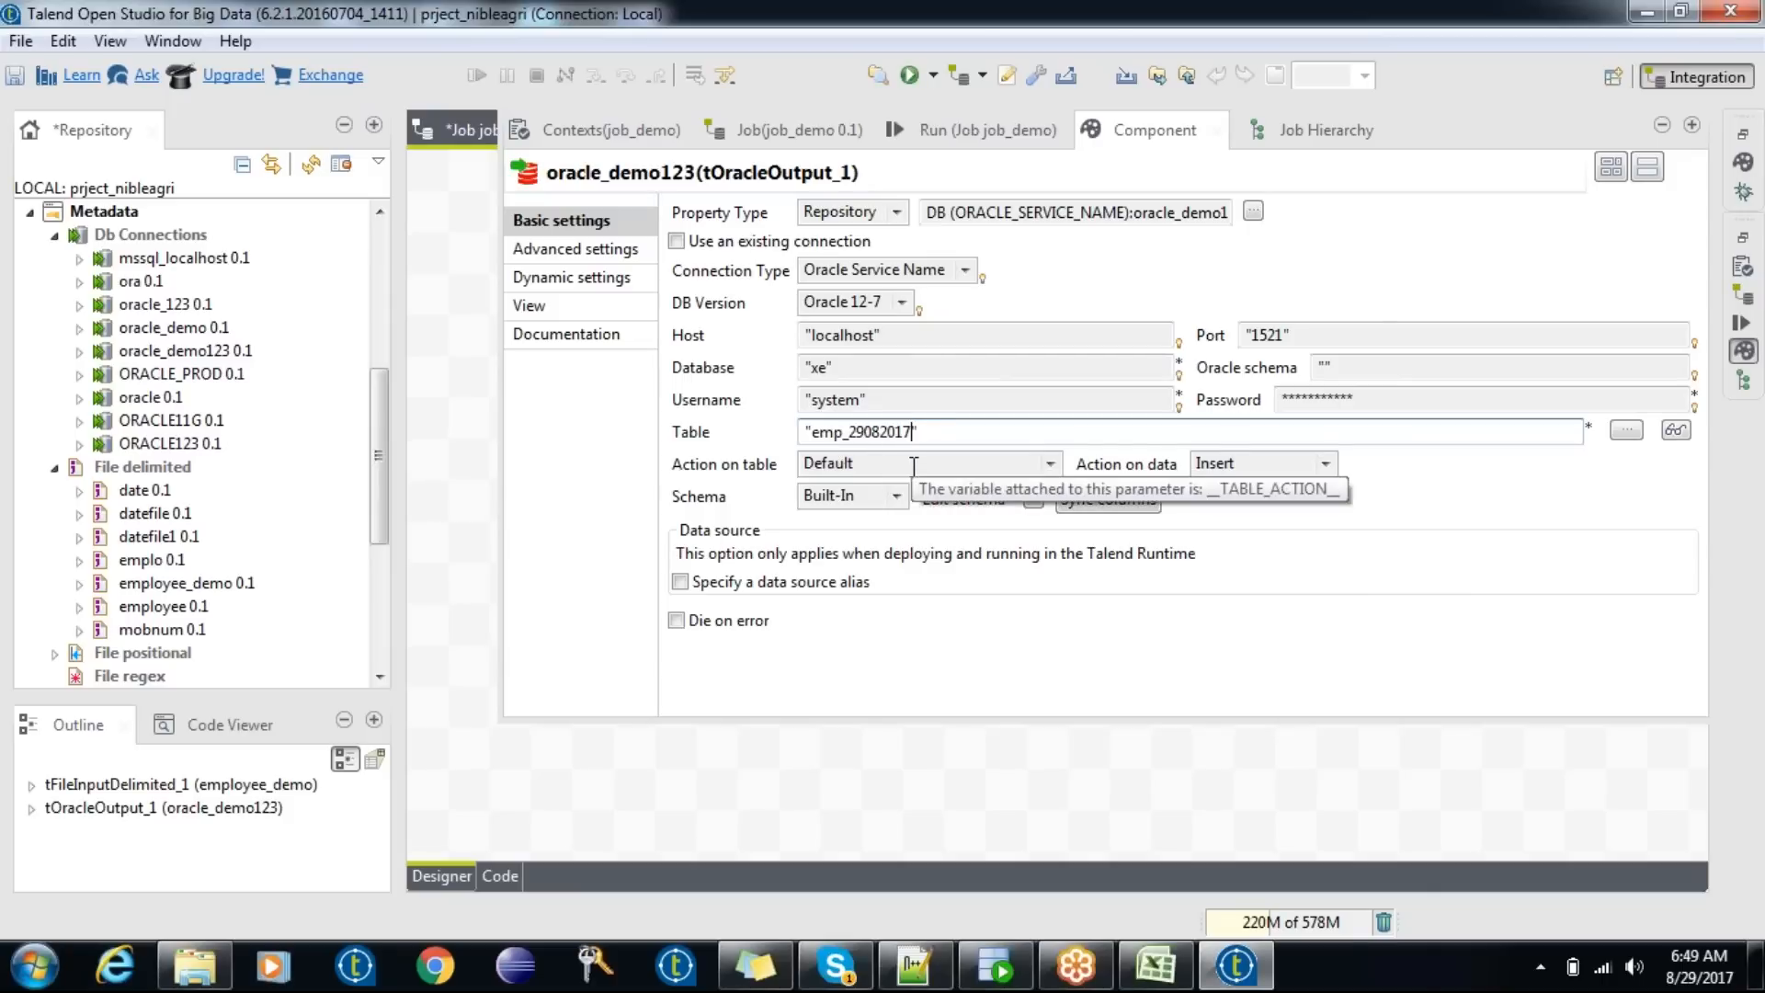
pyautogui.click(972, 463)
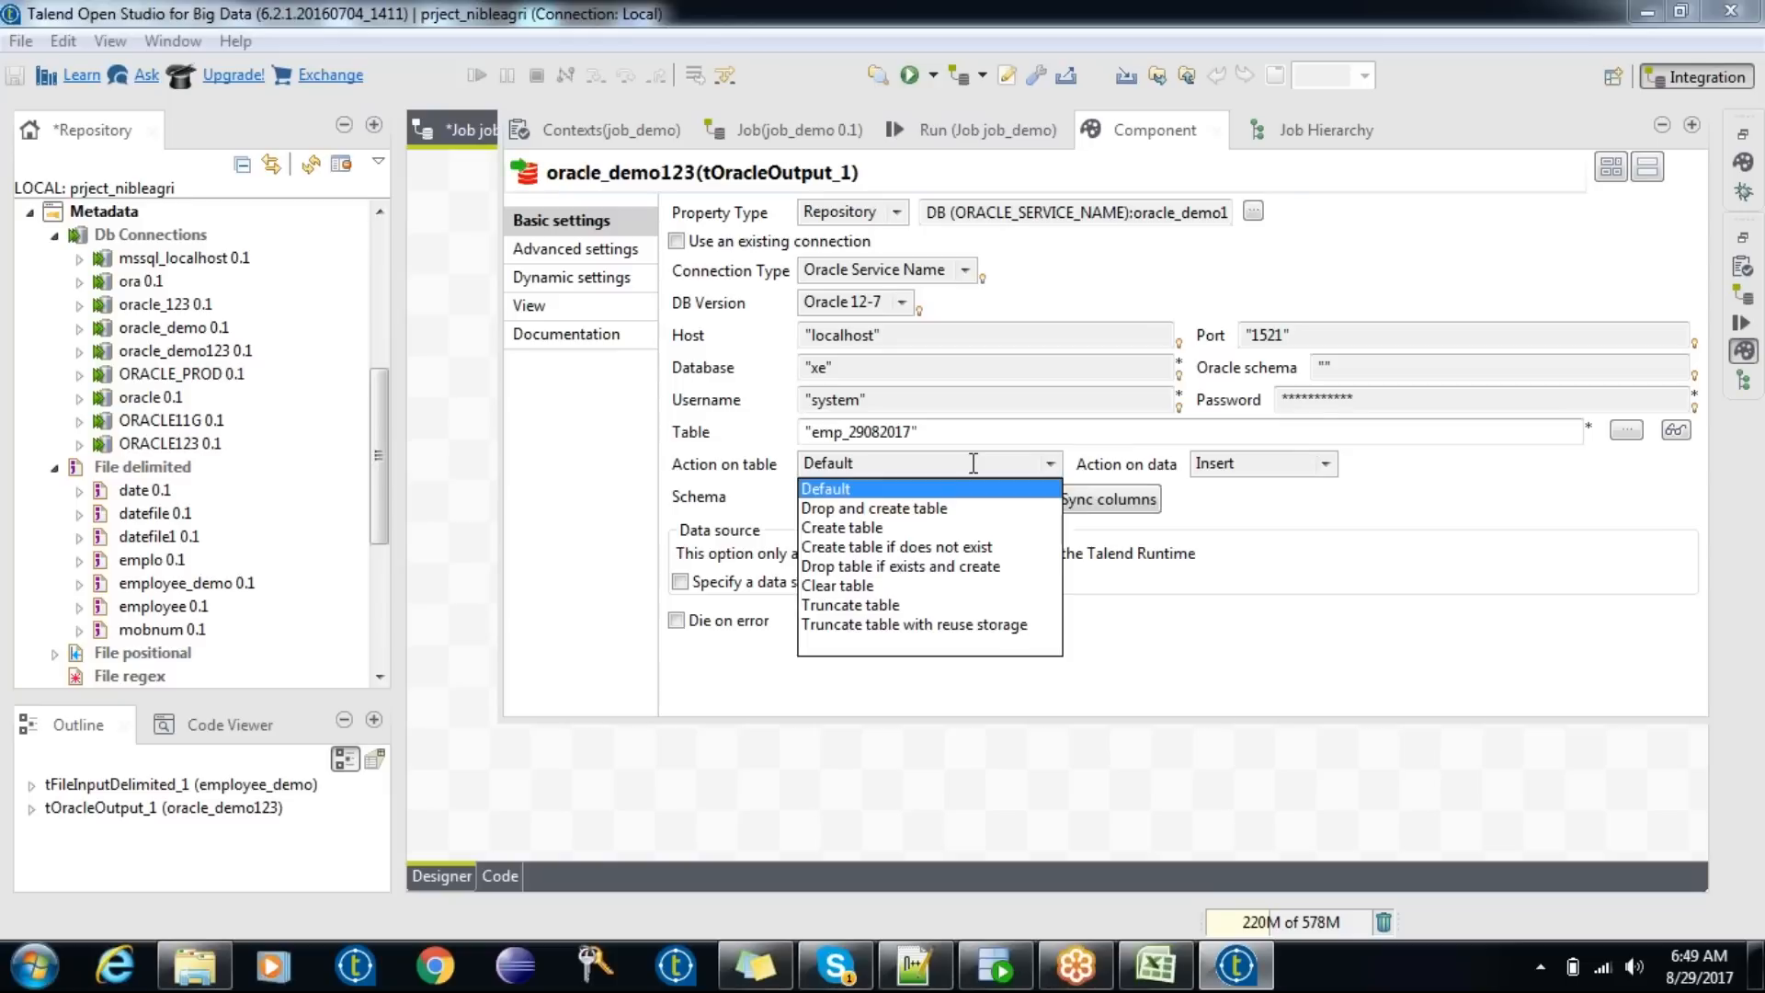
pyautogui.click(963, 549)
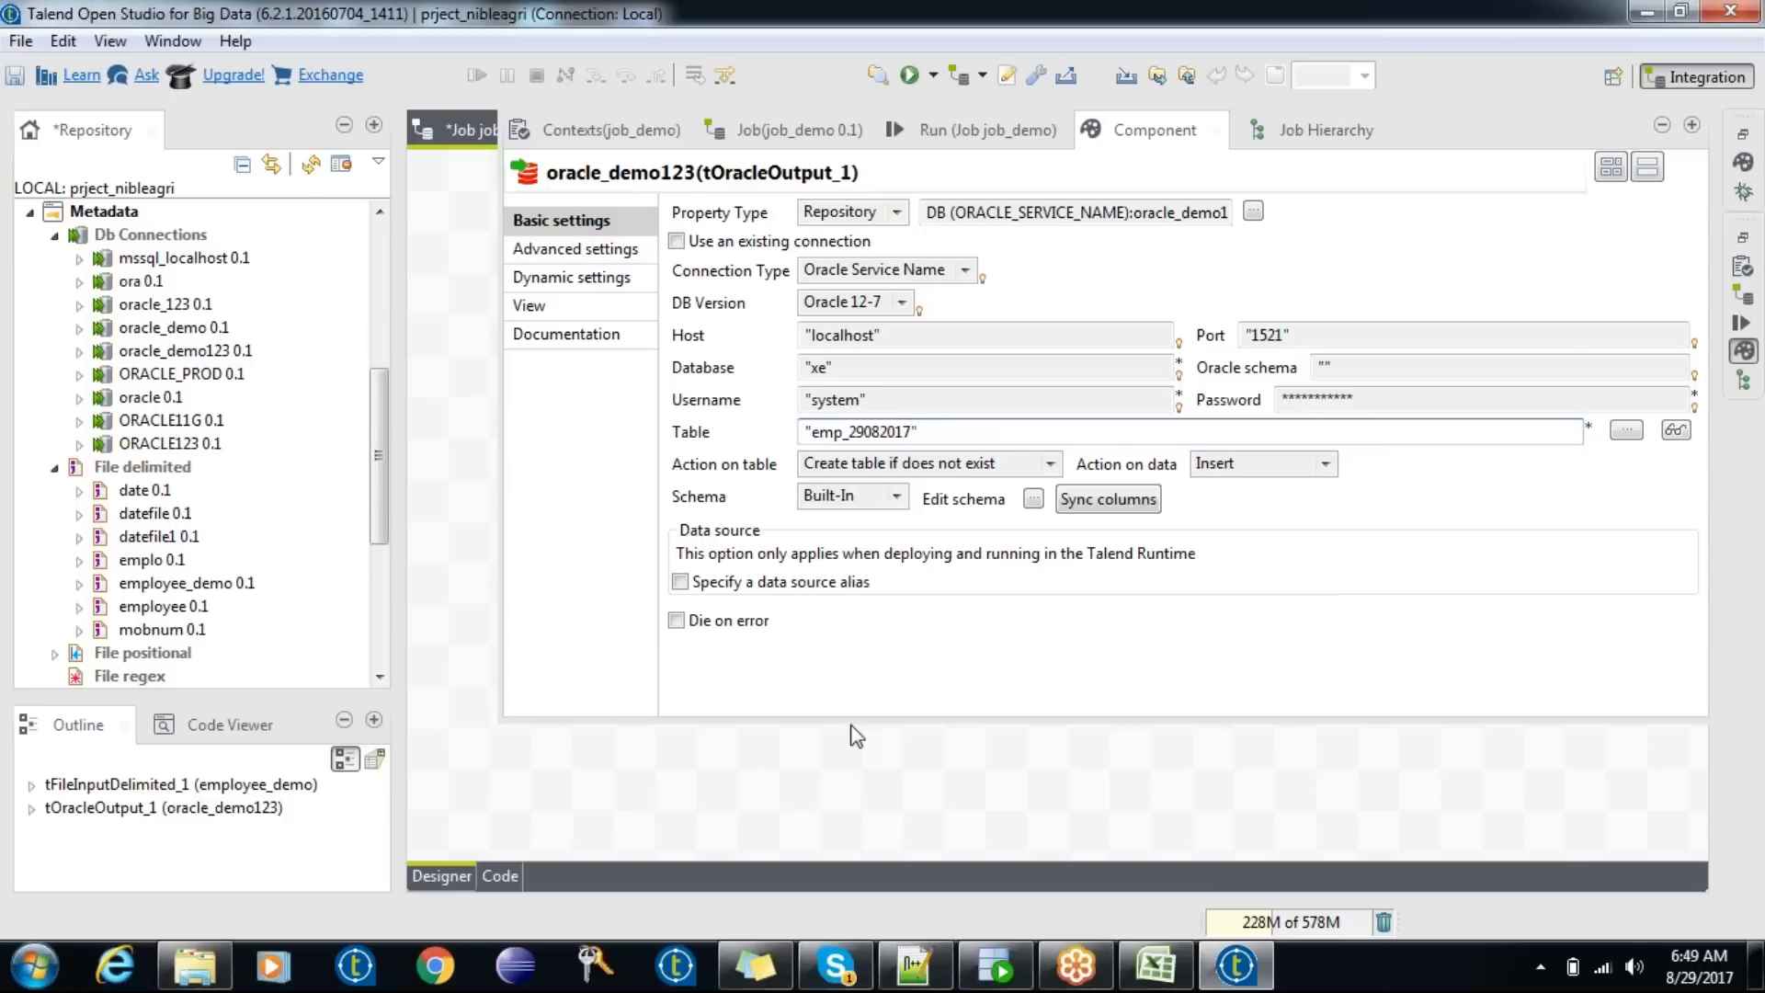
pyautogui.click(962, 143)
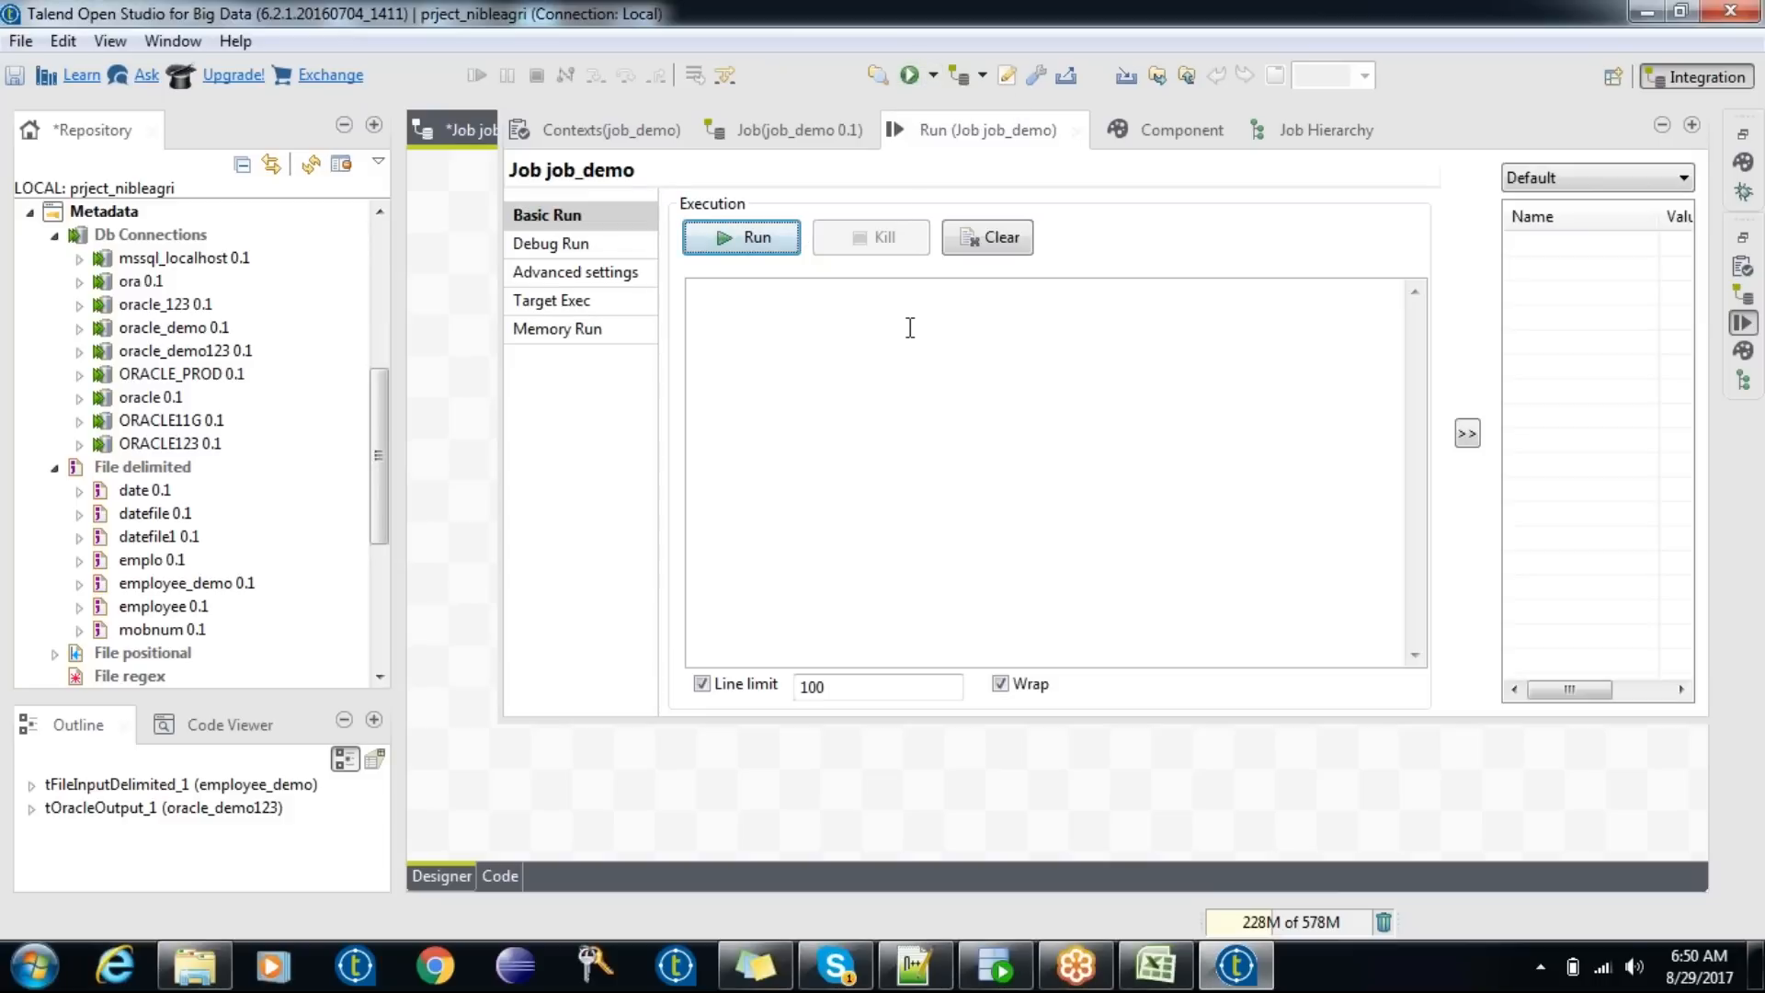
# - Run job_demo and watch the 16903 rows flow into oracle_demo123 in the Designer
pyautogui.click(749, 237)
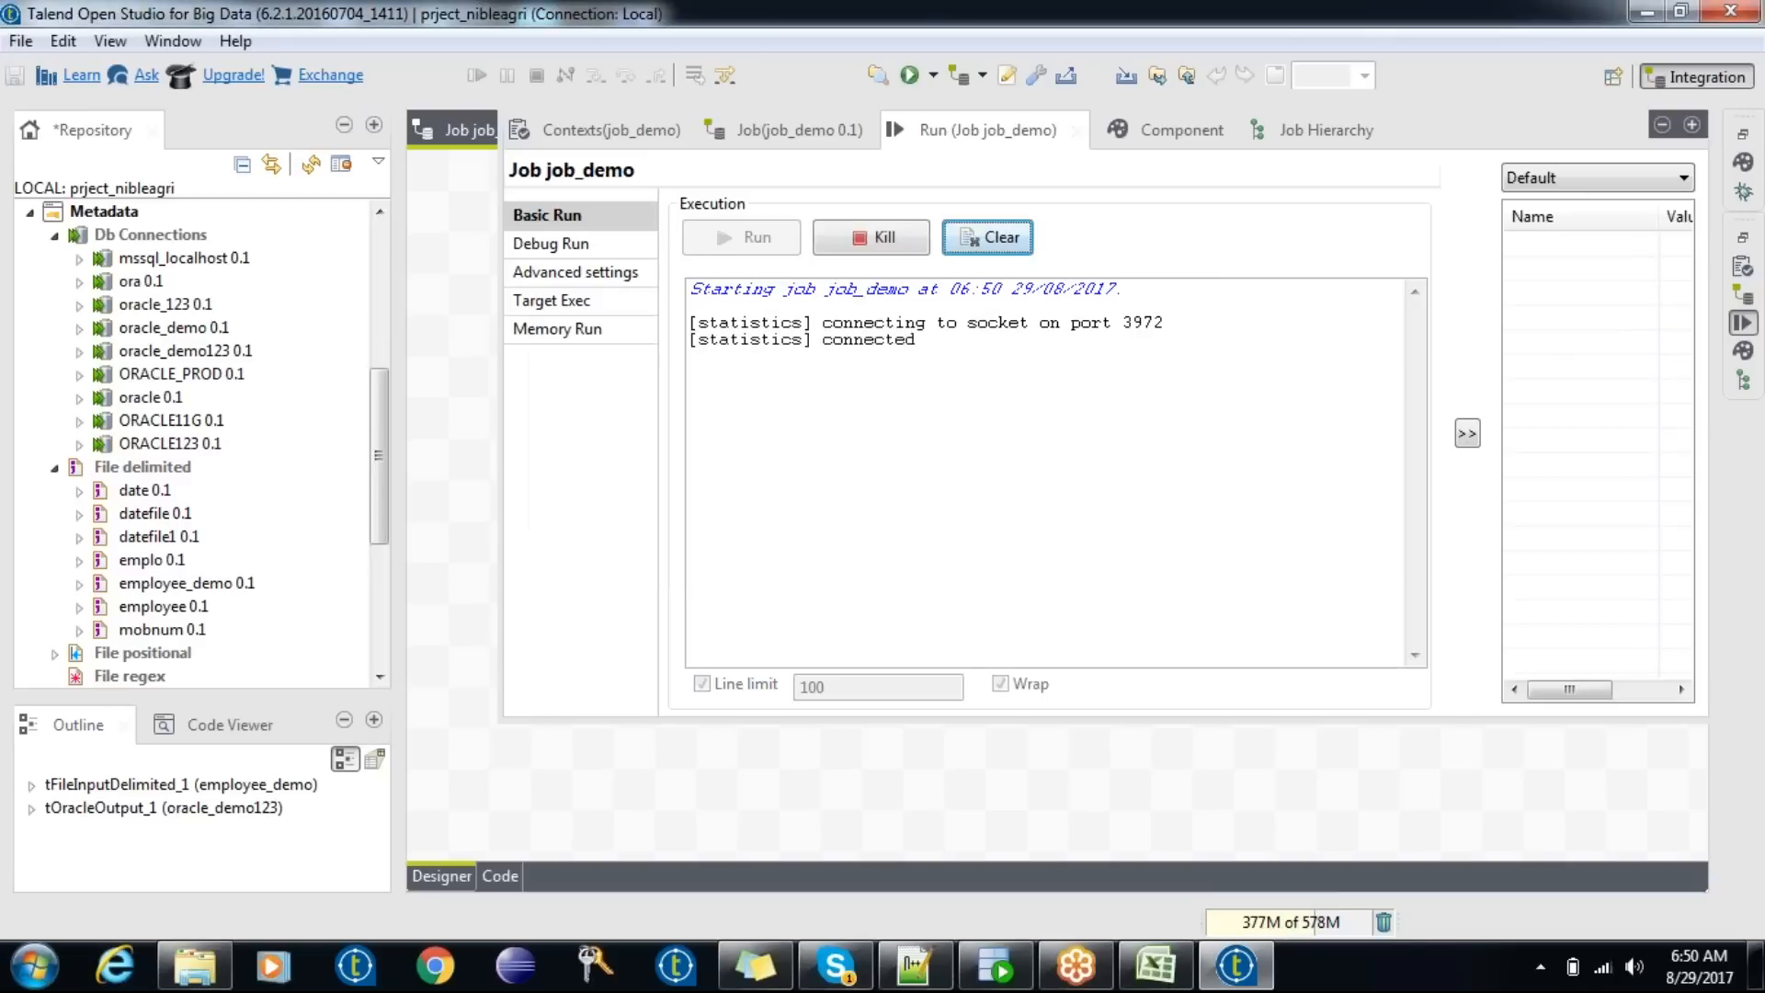
pyautogui.click(473, 439)
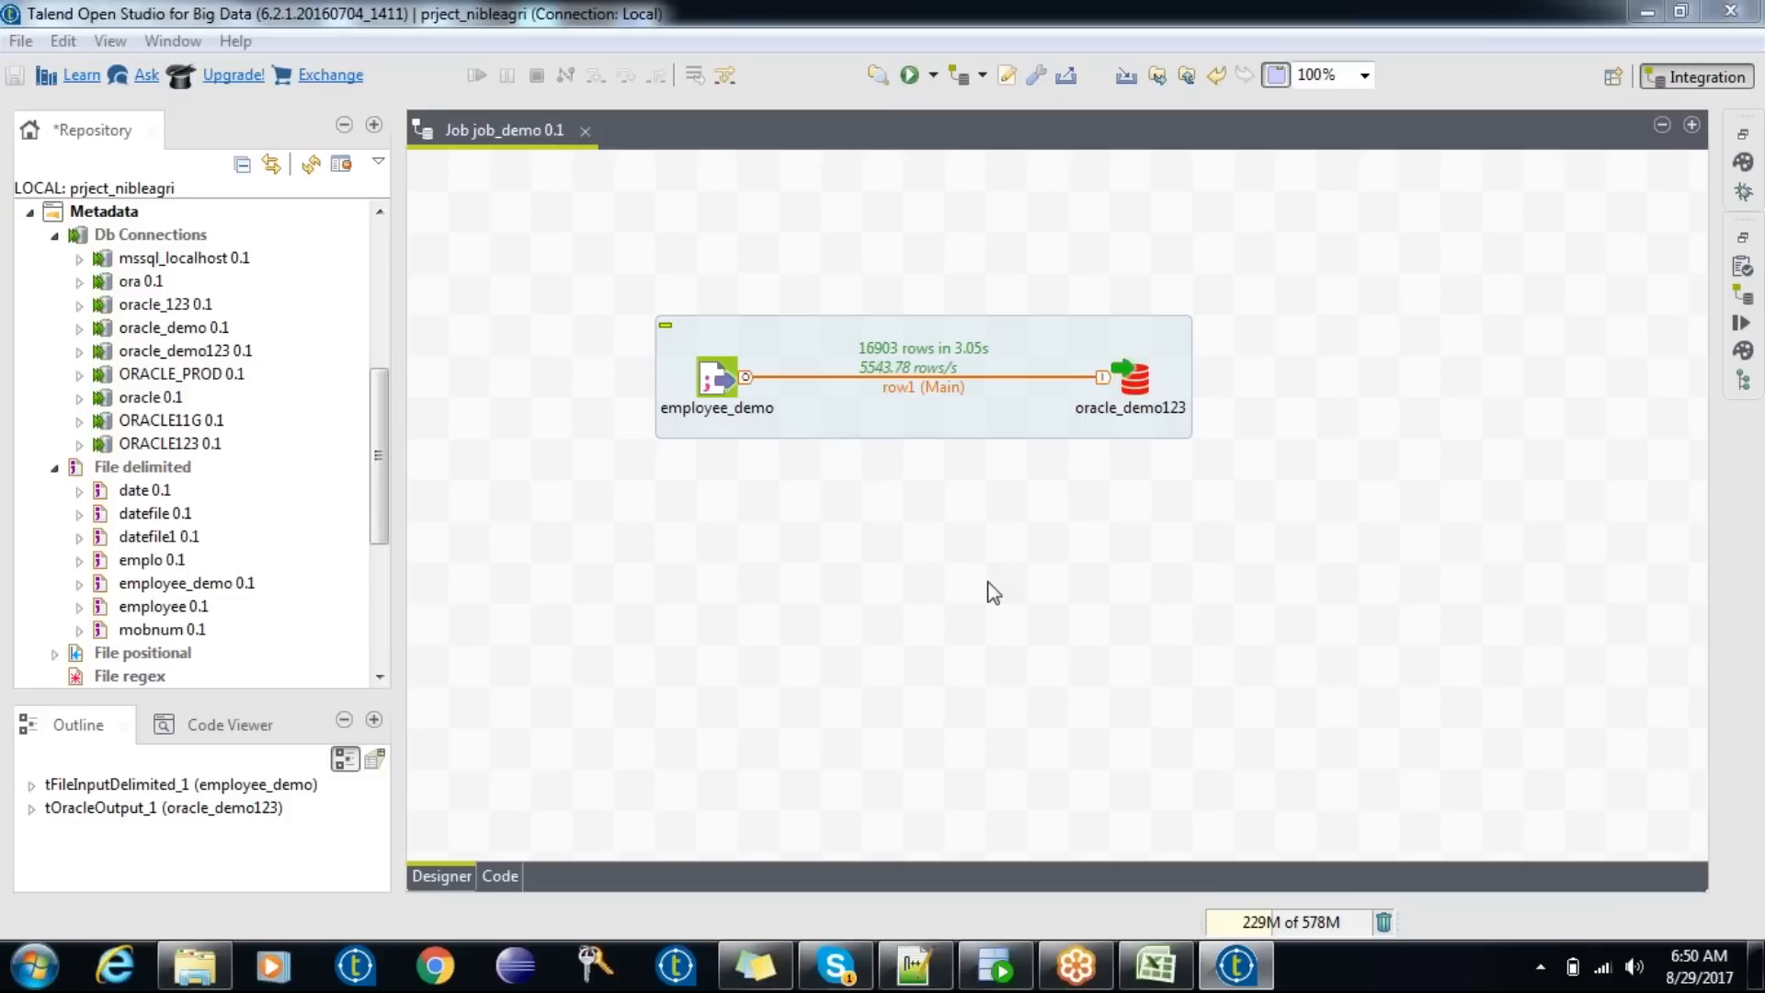
# - Make employee_demo Built-In, remove the Row Separator's closing quote, and run the job with F6
pyautogui.doubleClick(717, 378)
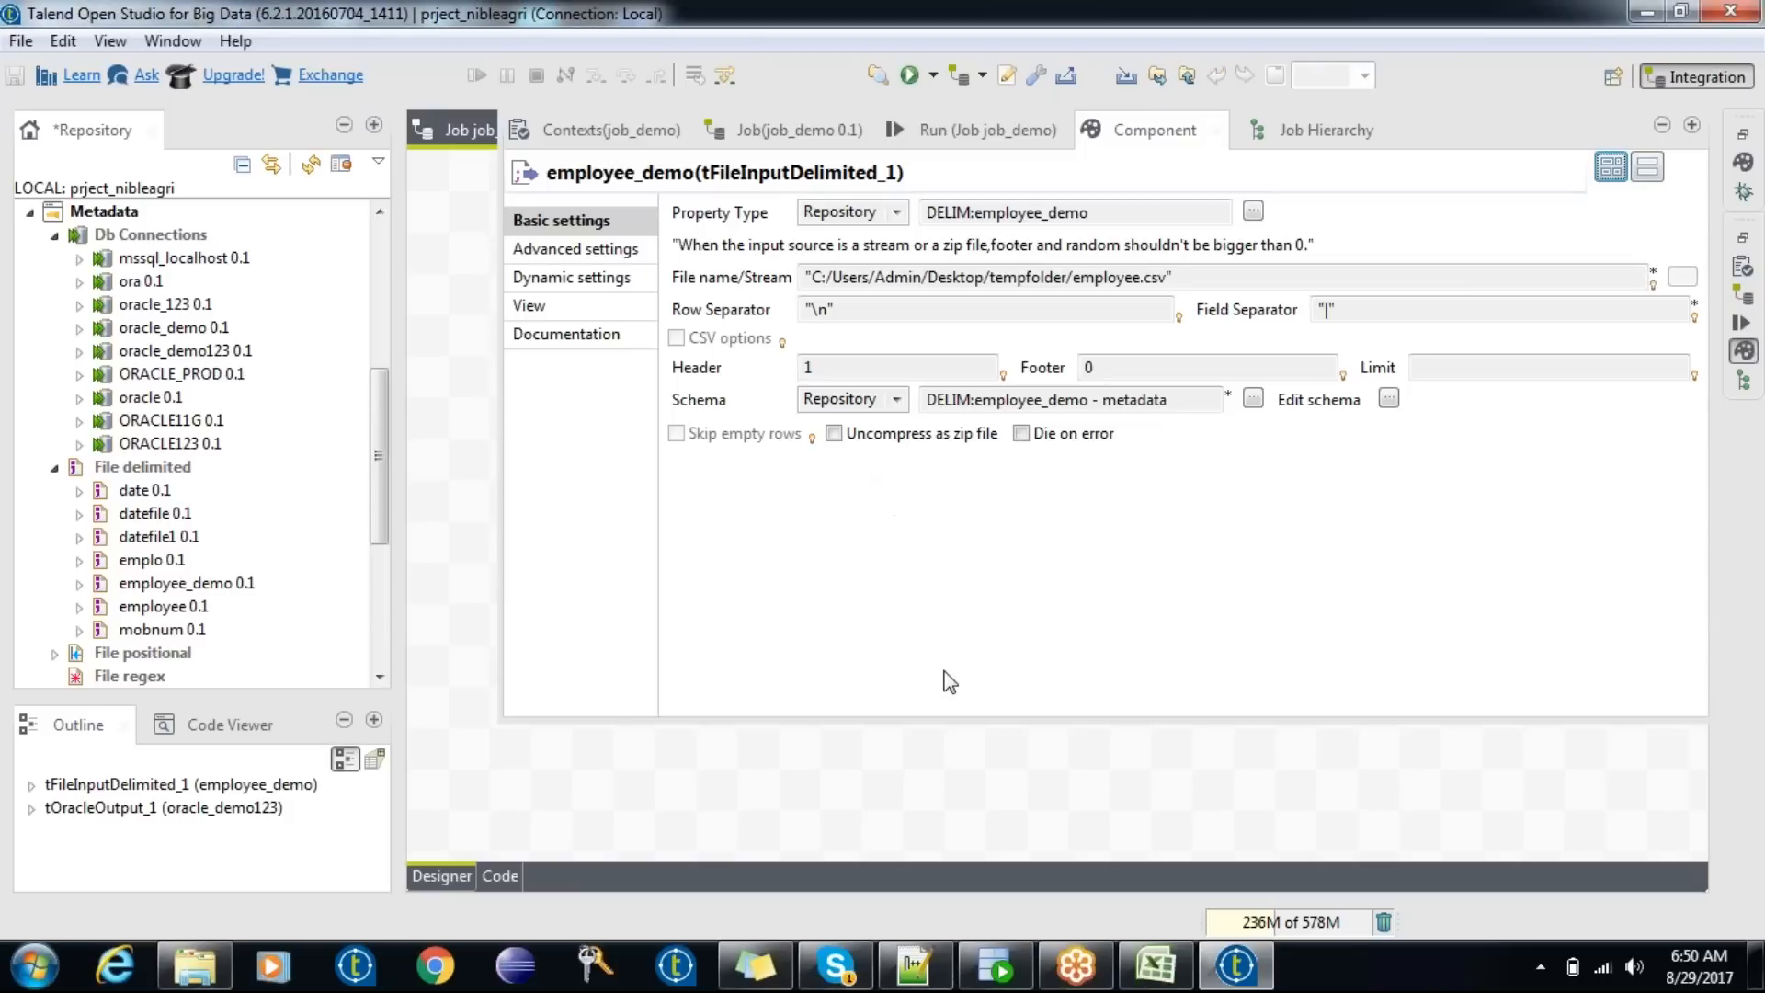
pyautogui.click(855, 213)
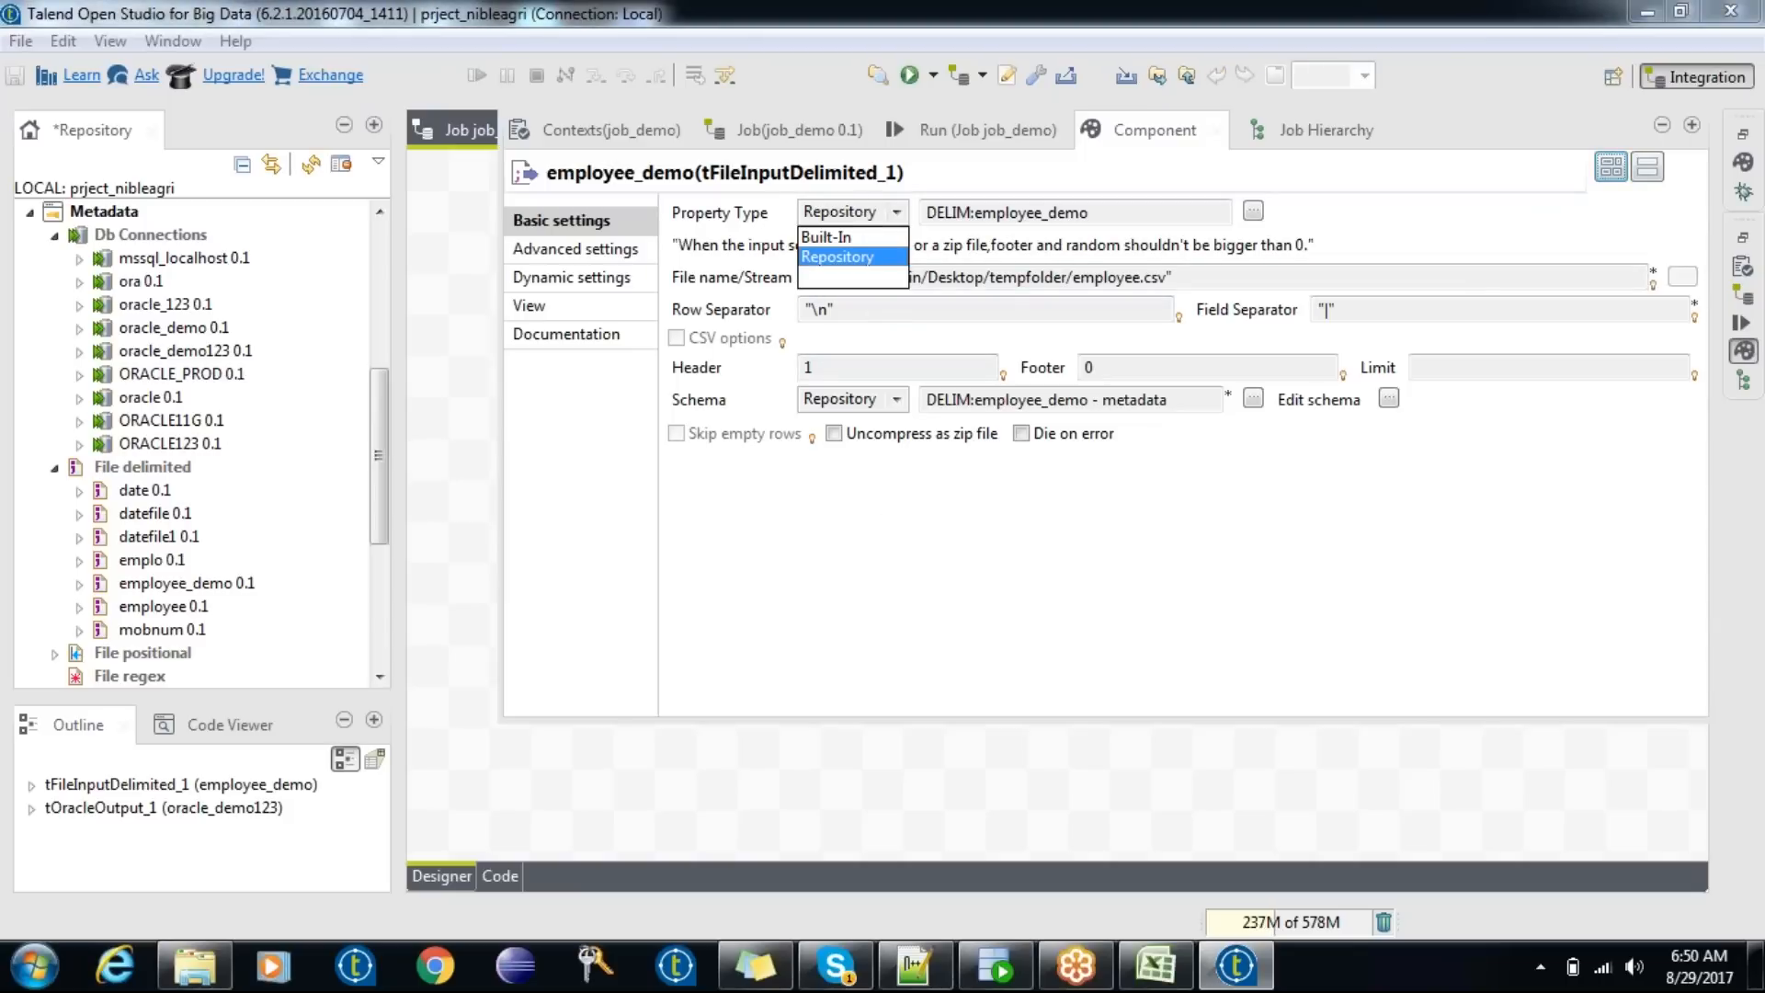
pyautogui.click(838, 237)
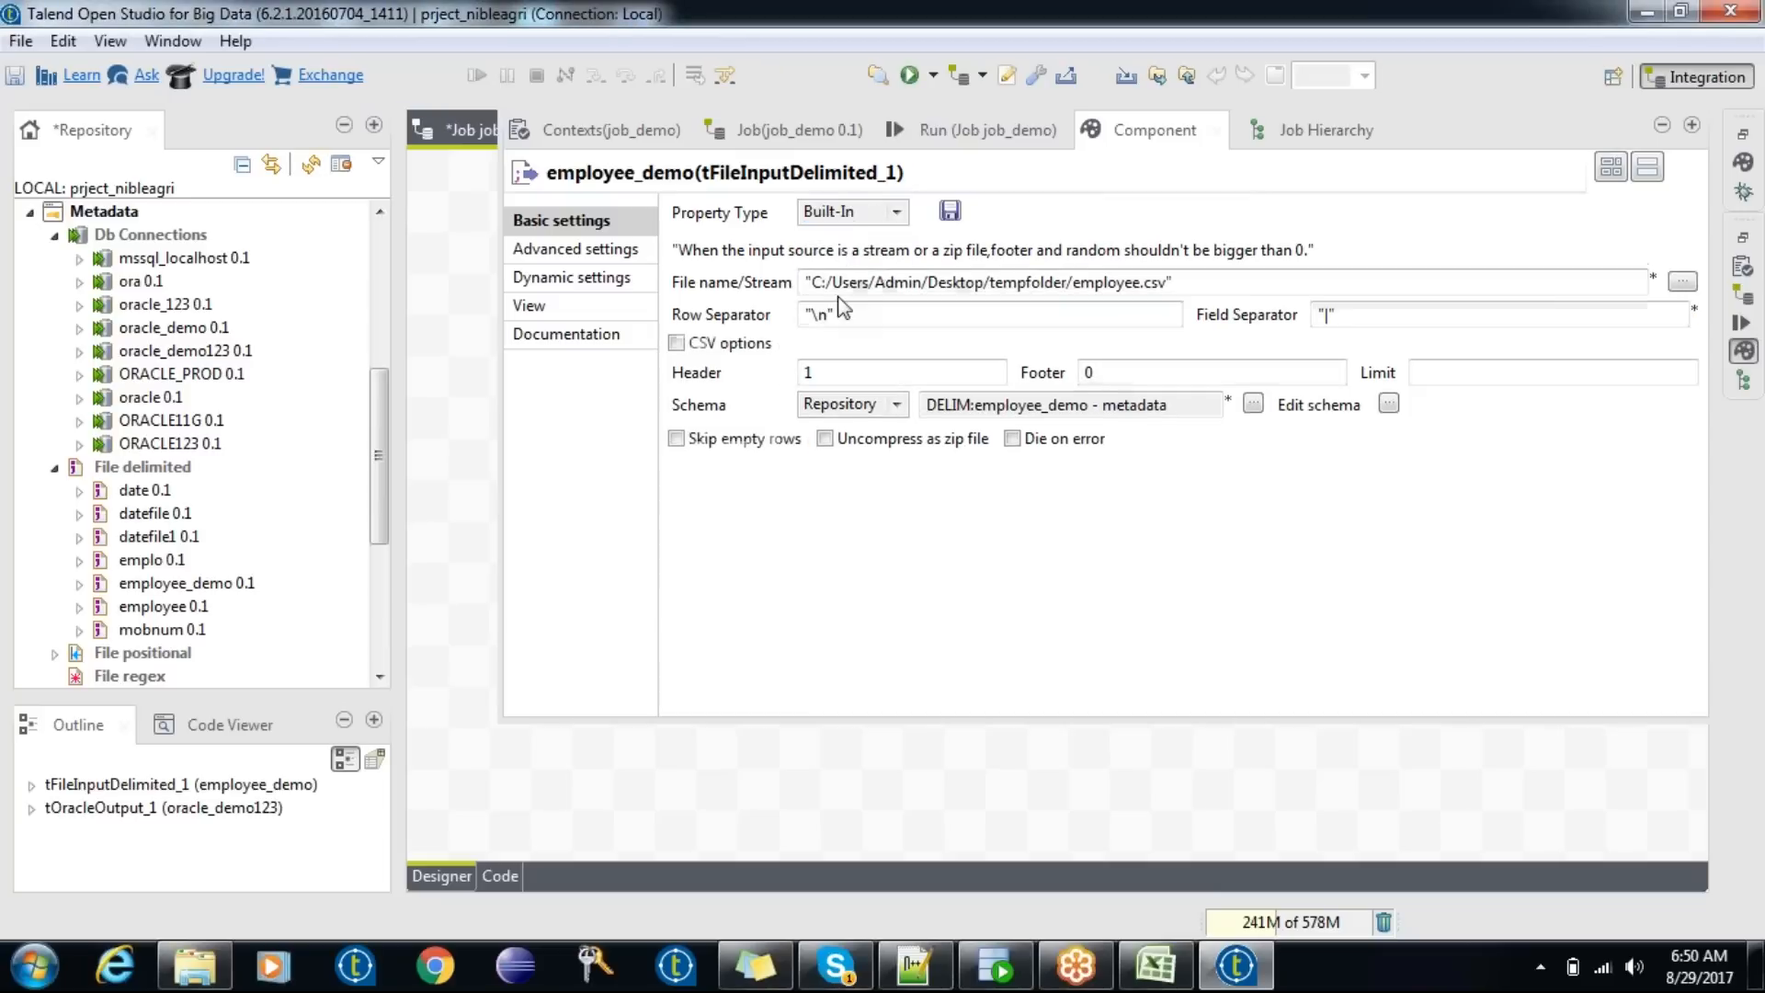
pyautogui.press('BackSpace')
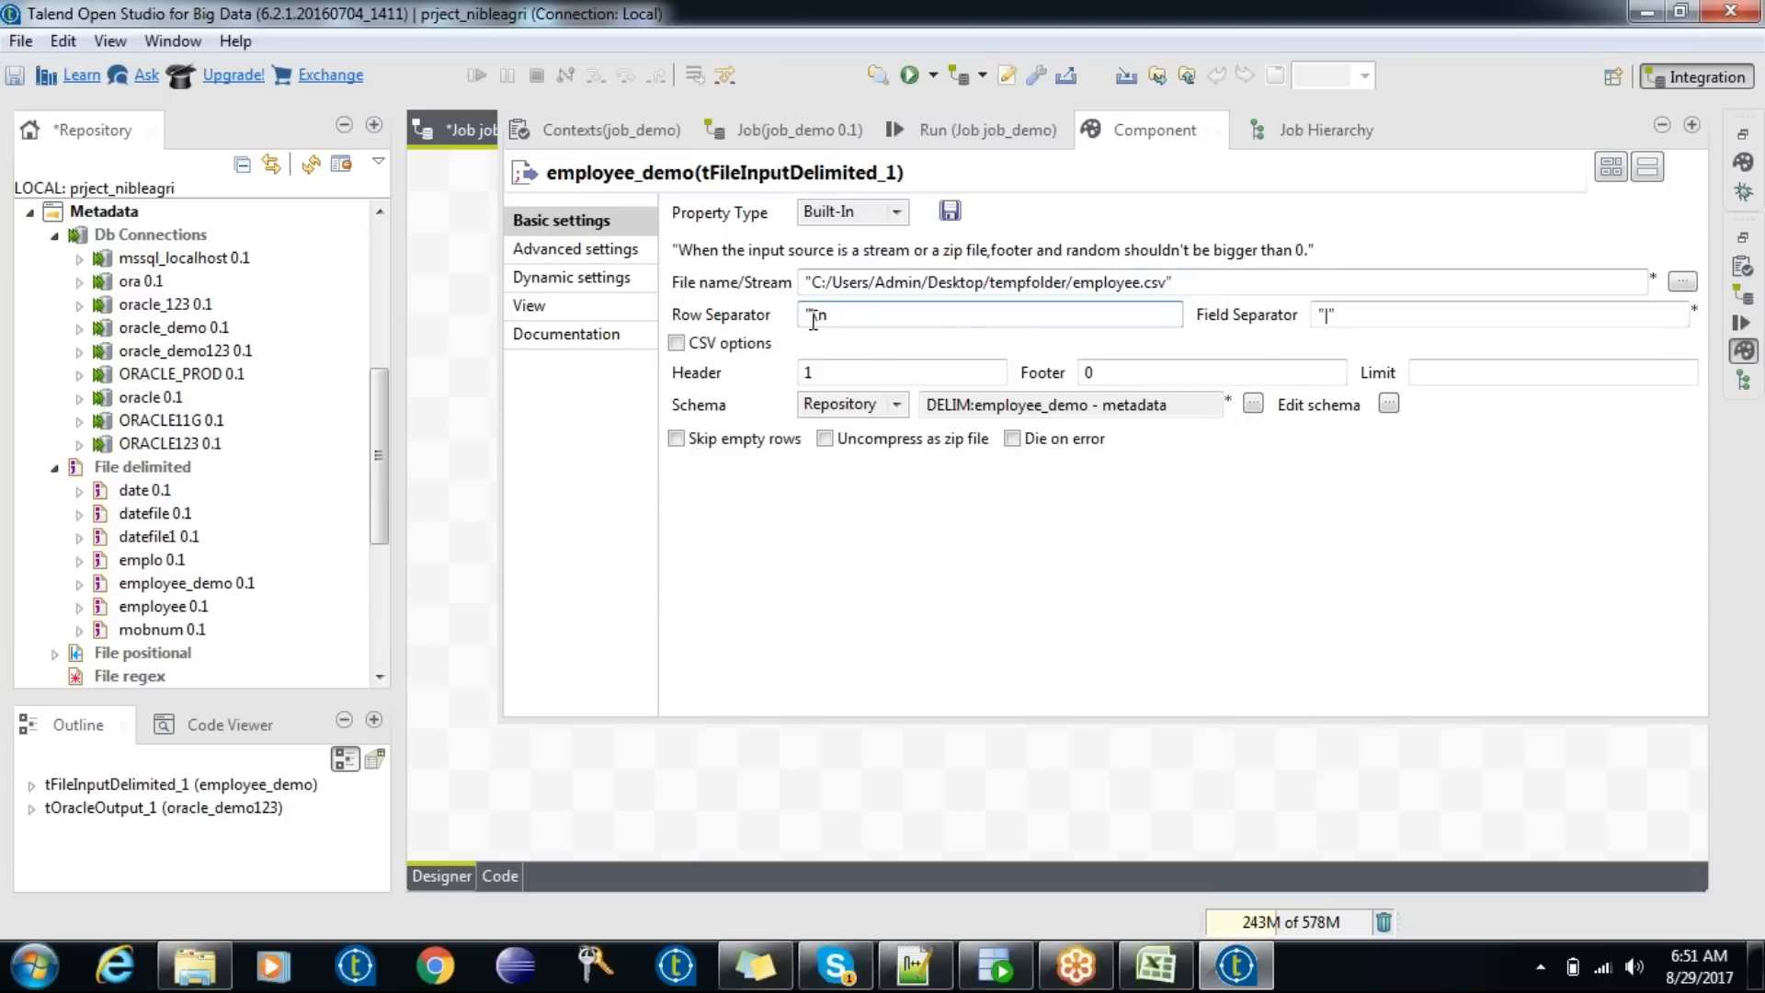
pyautogui.click(835, 780)
pyautogui.press('F6')
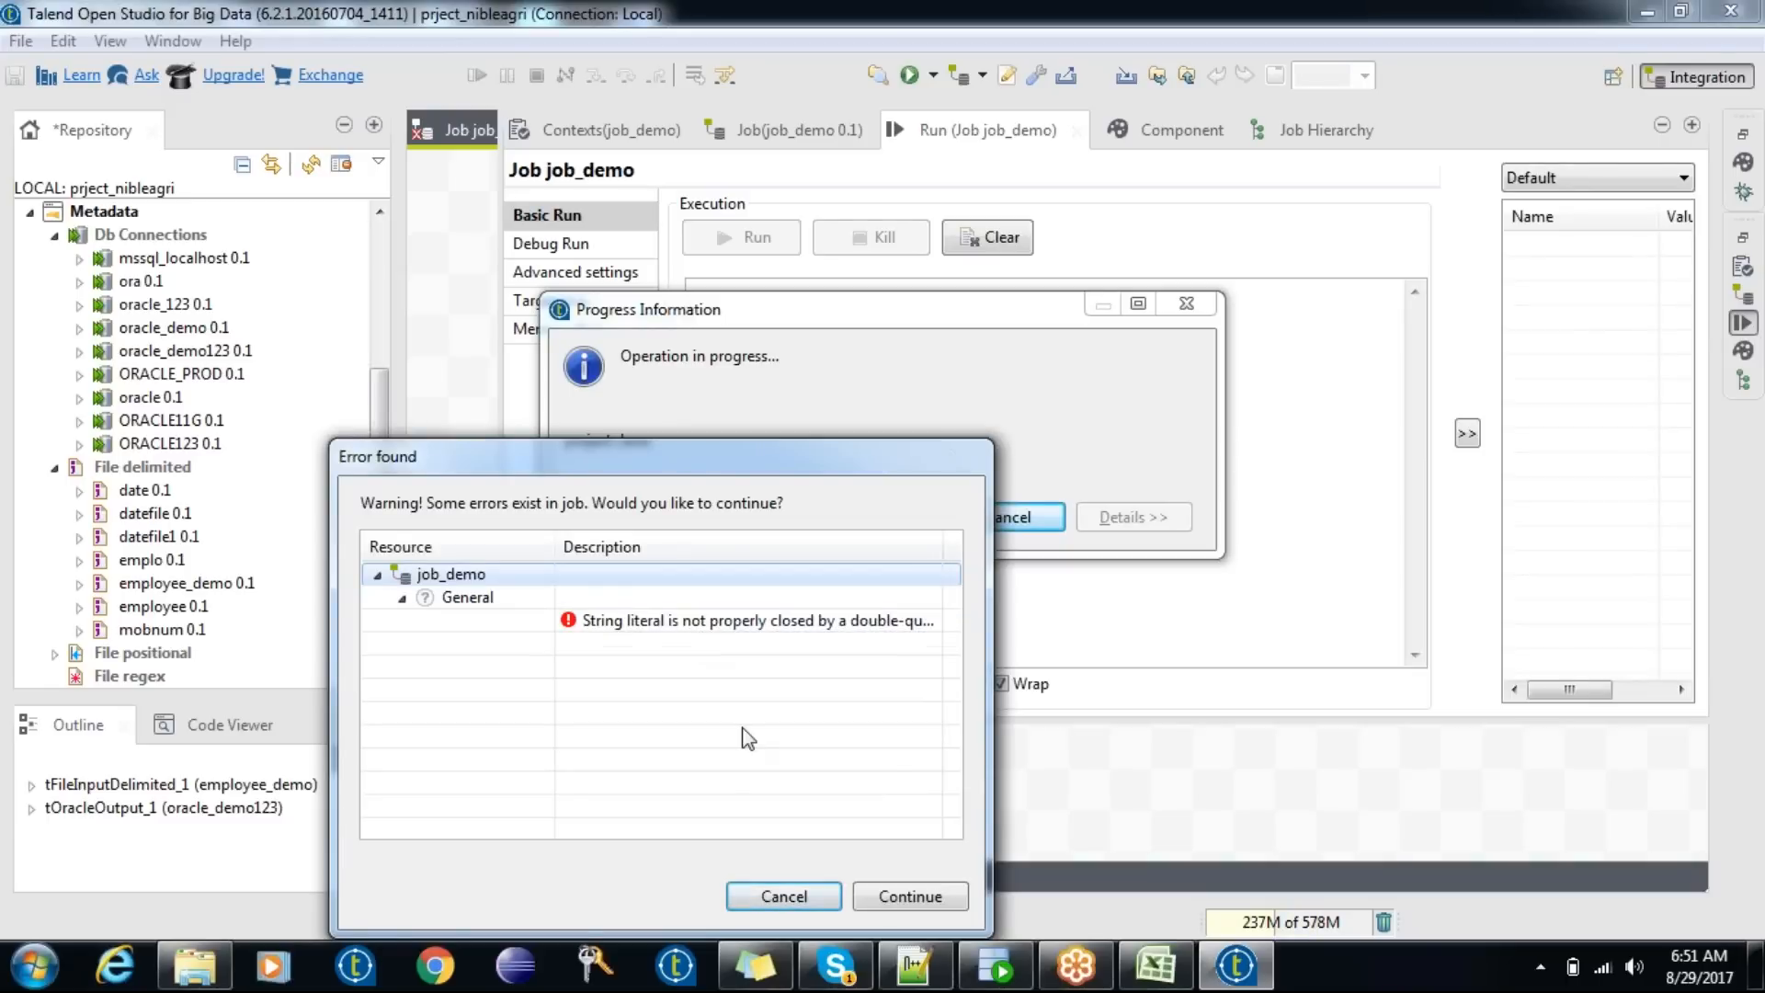
# - Cancel the errored run and inspect employee_demo's Row Separator value in its settings
pyautogui.click(783, 897)
pyautogui.click(1662, 124)
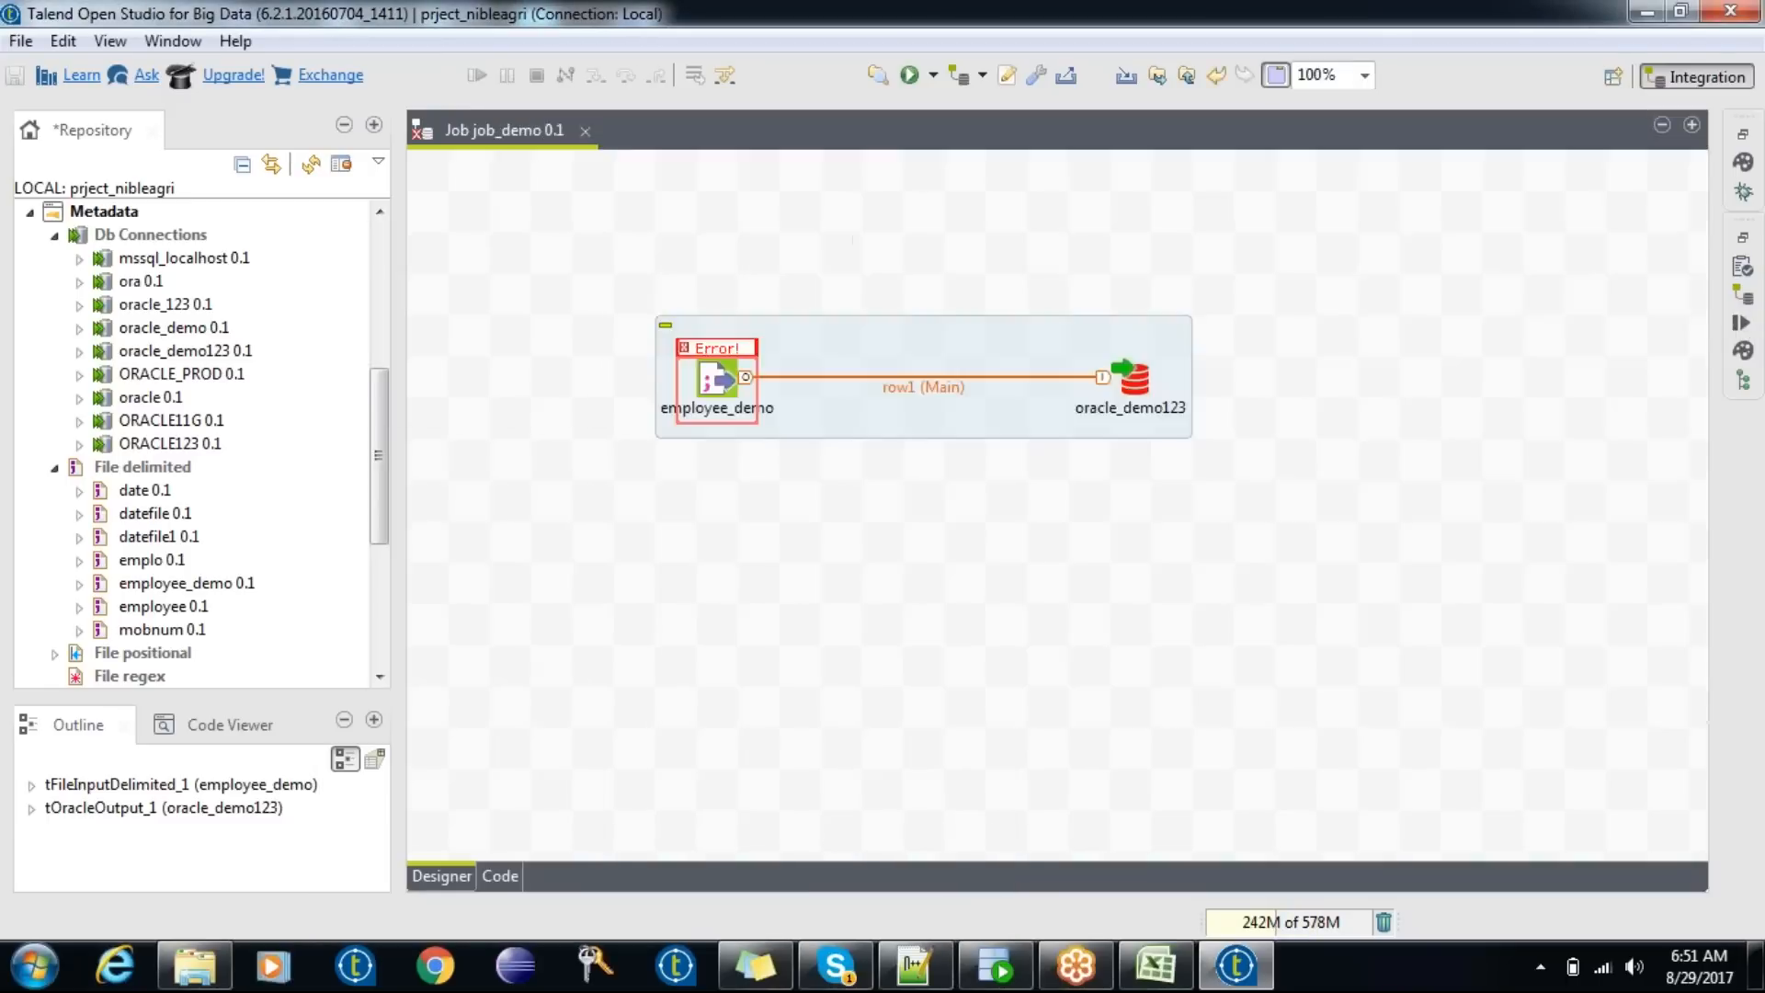
pyautogui.doubleClick(721, 373)
pyautogui.click(831, 314)
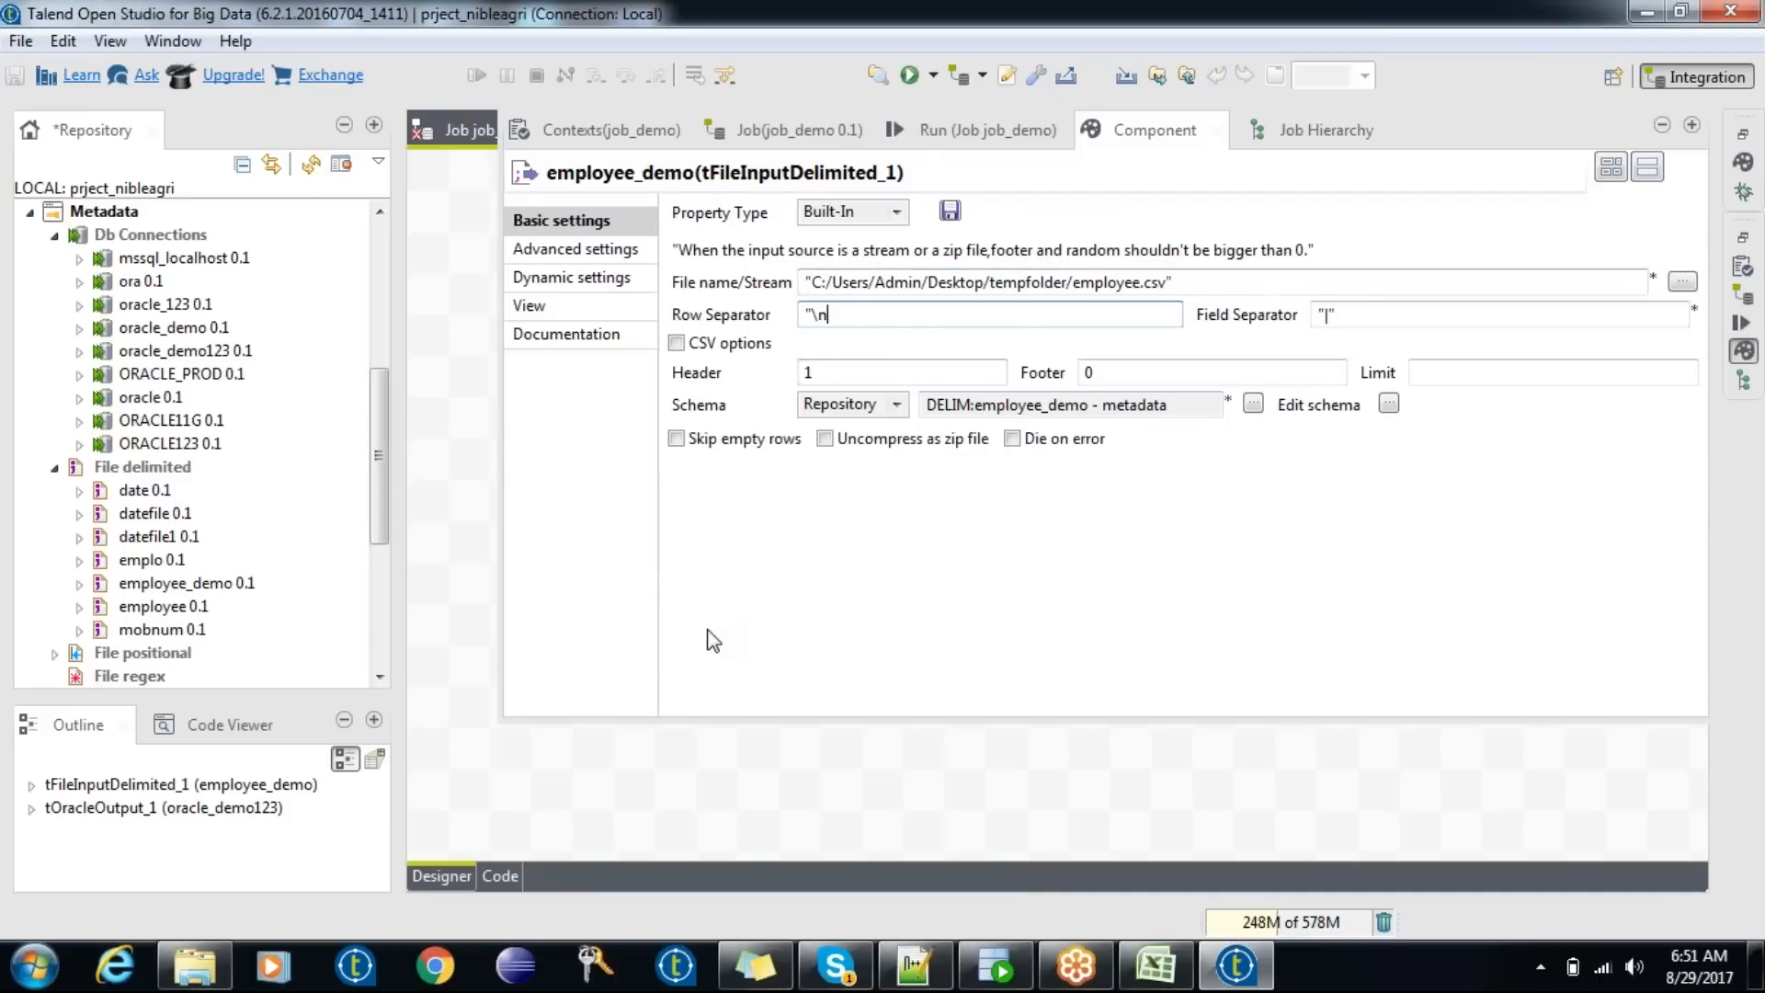
pyautogui.click(713, 737)
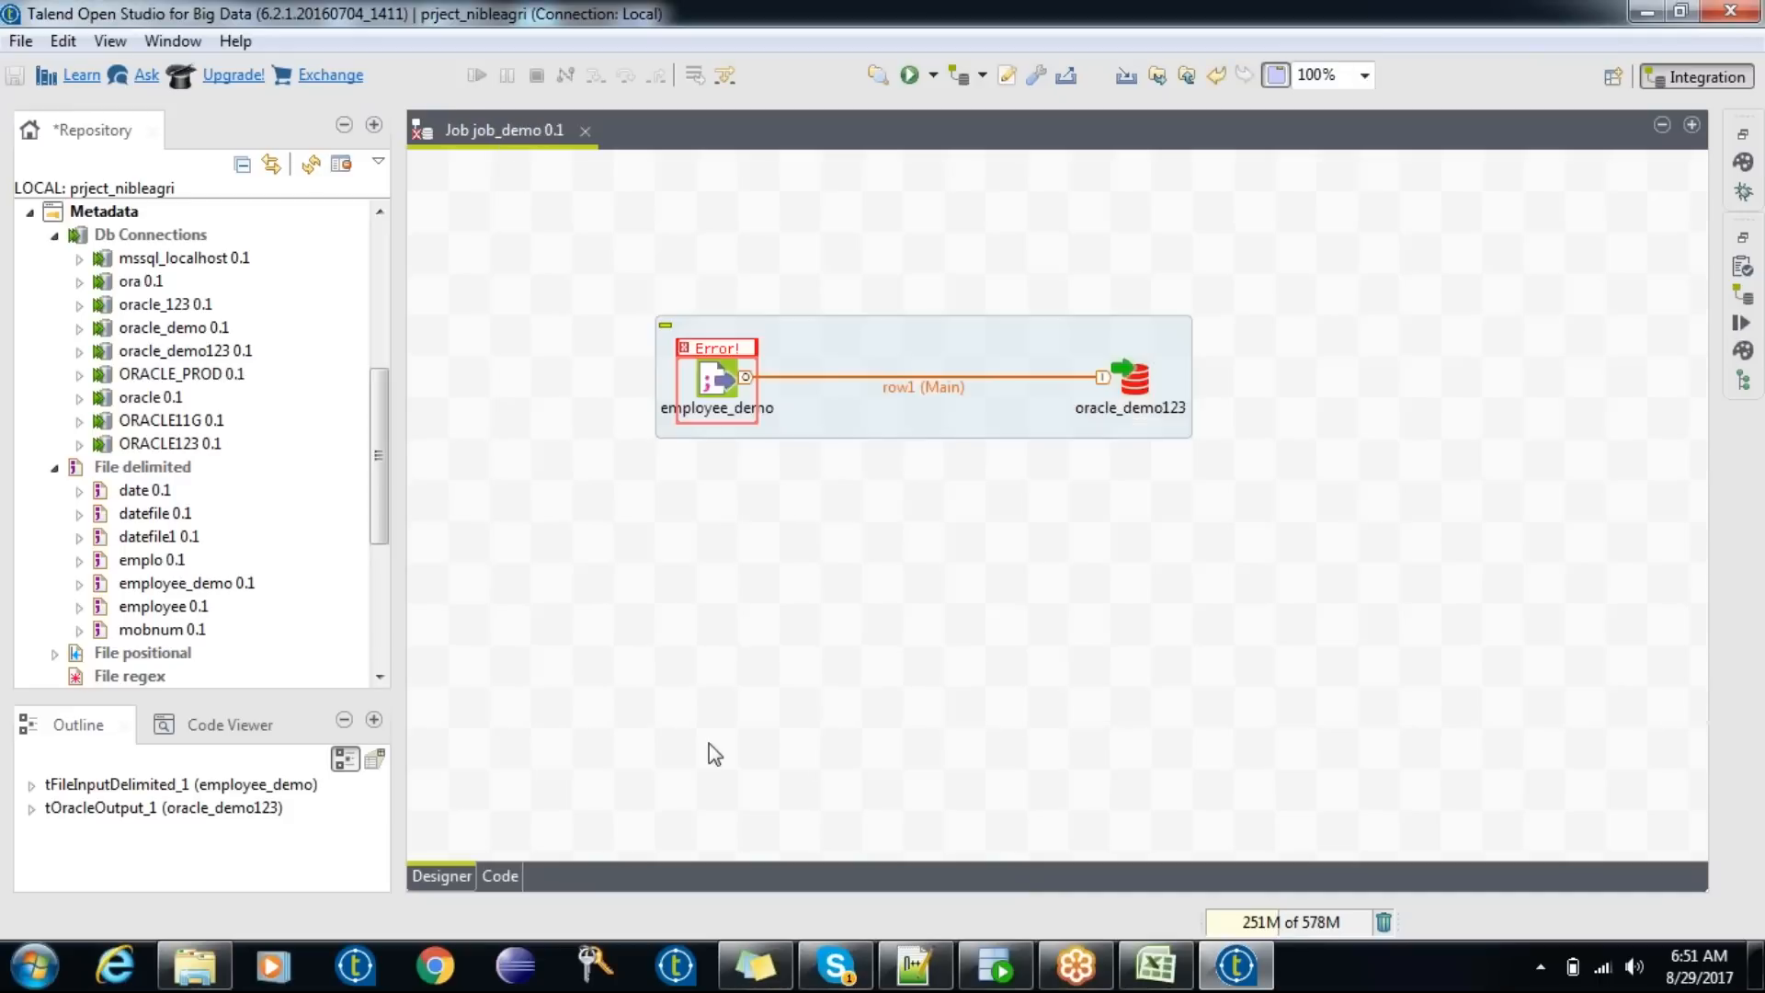
# - Jump to the FileInputDelimited line with the unclosed \n string in the generated code
pyautogui.click(496, 878)
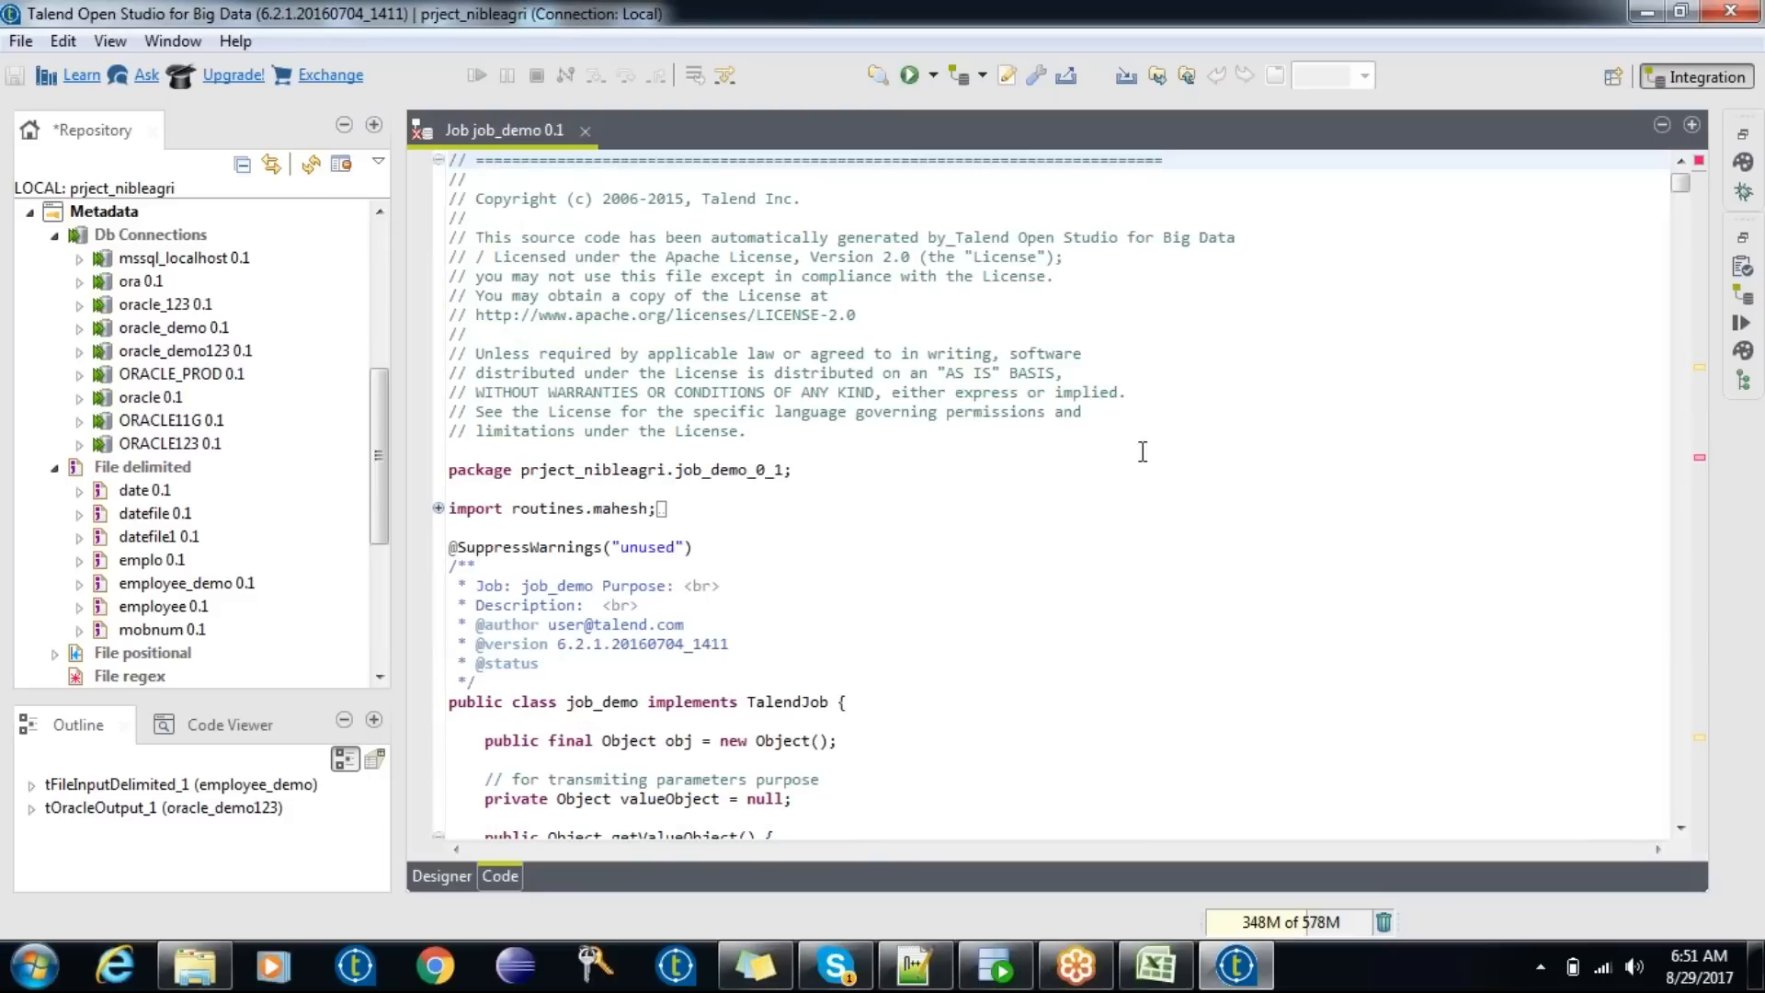
pyautogui.moveTo(1681, 196); pyautogui.dragTo(1685, 556)
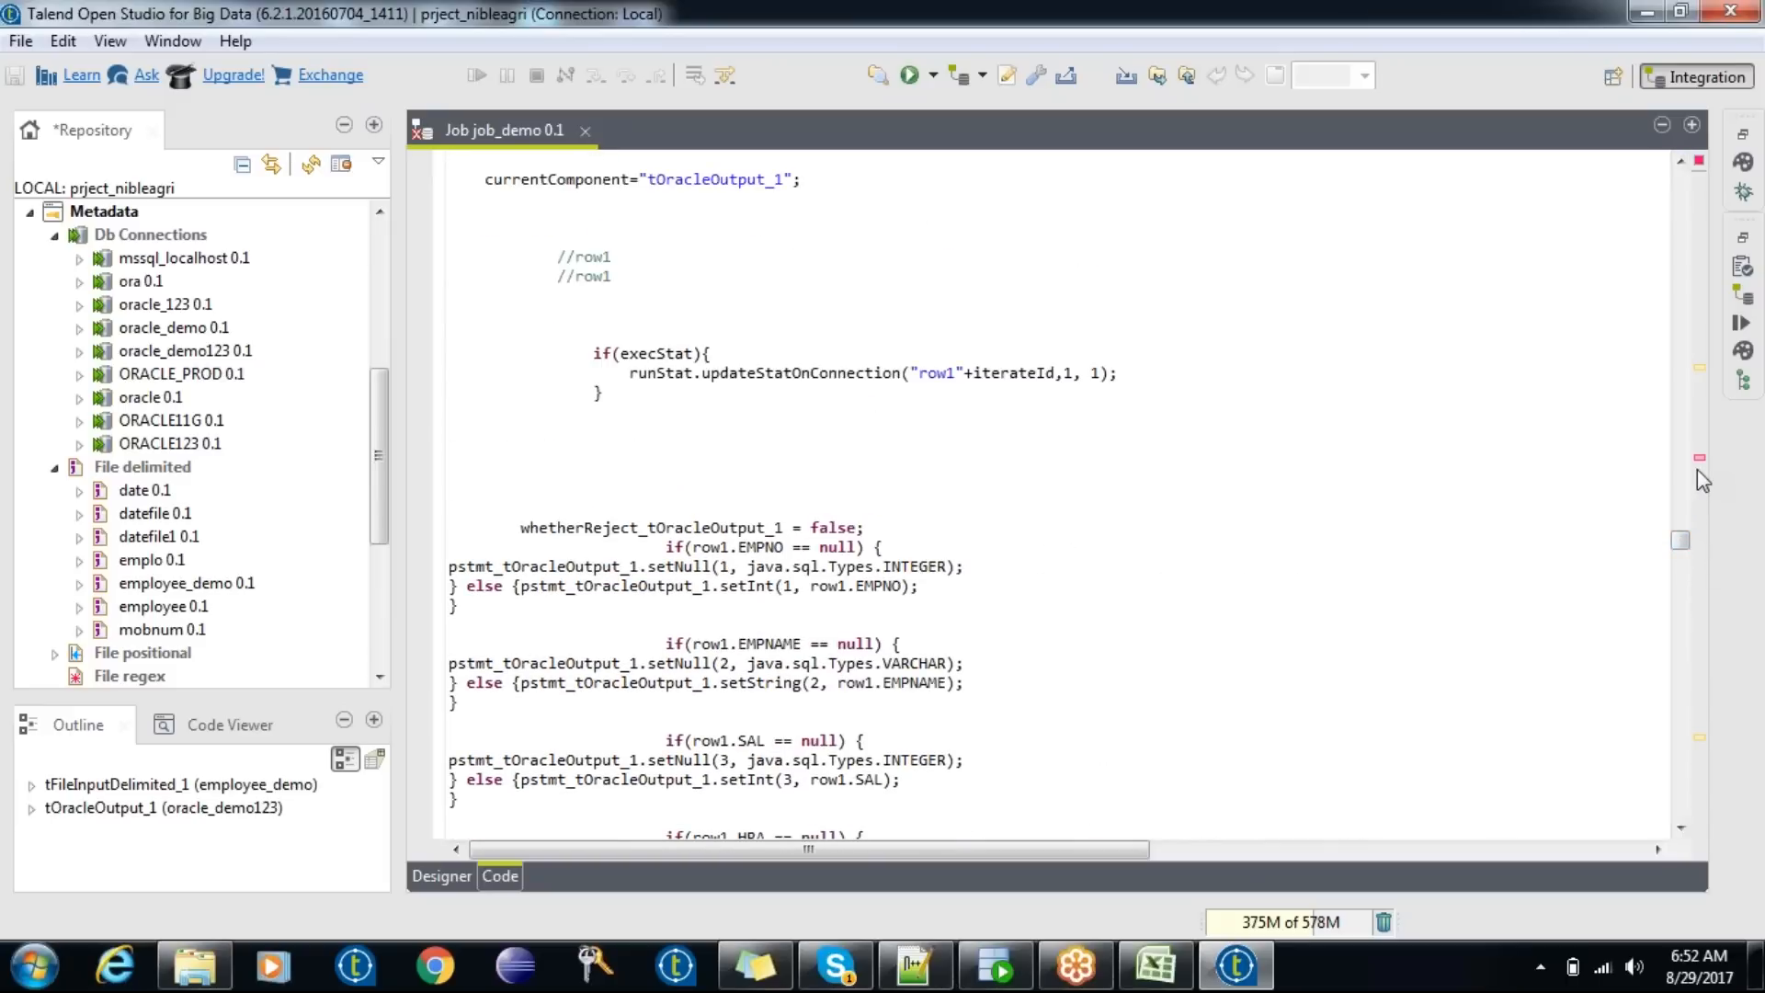
pyautogui.moveTo(1703, 467)
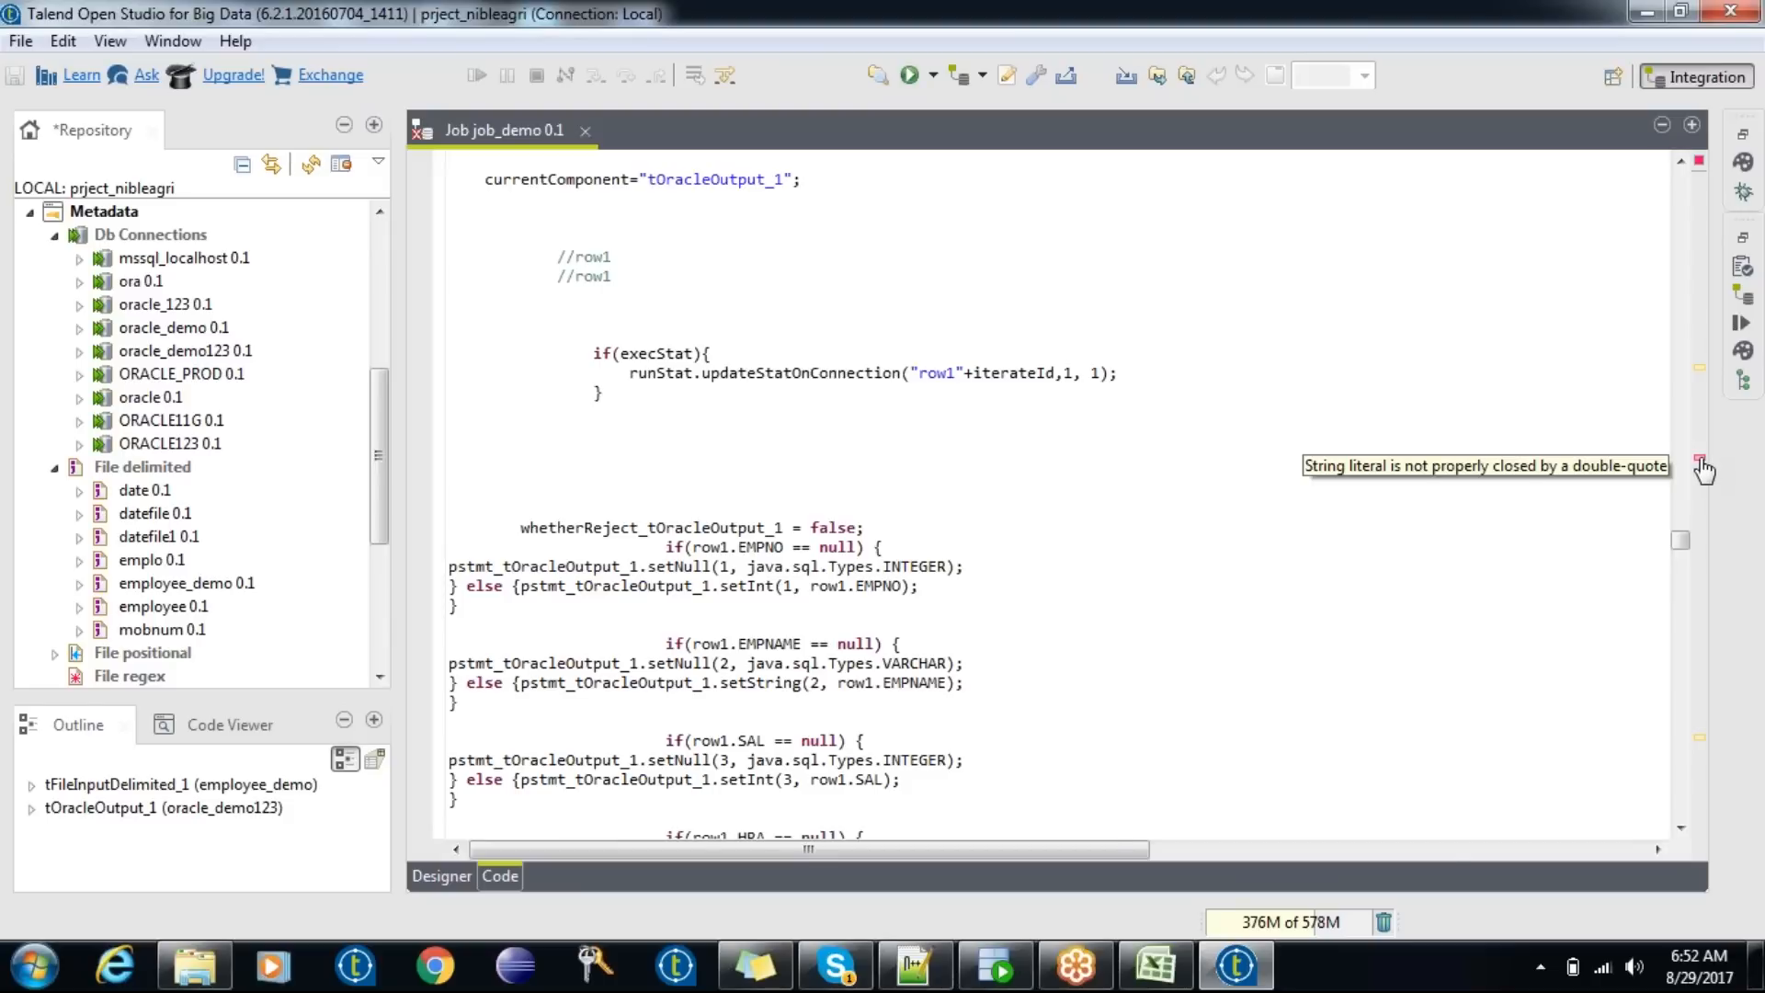
pyautogui.click(1703, 467)
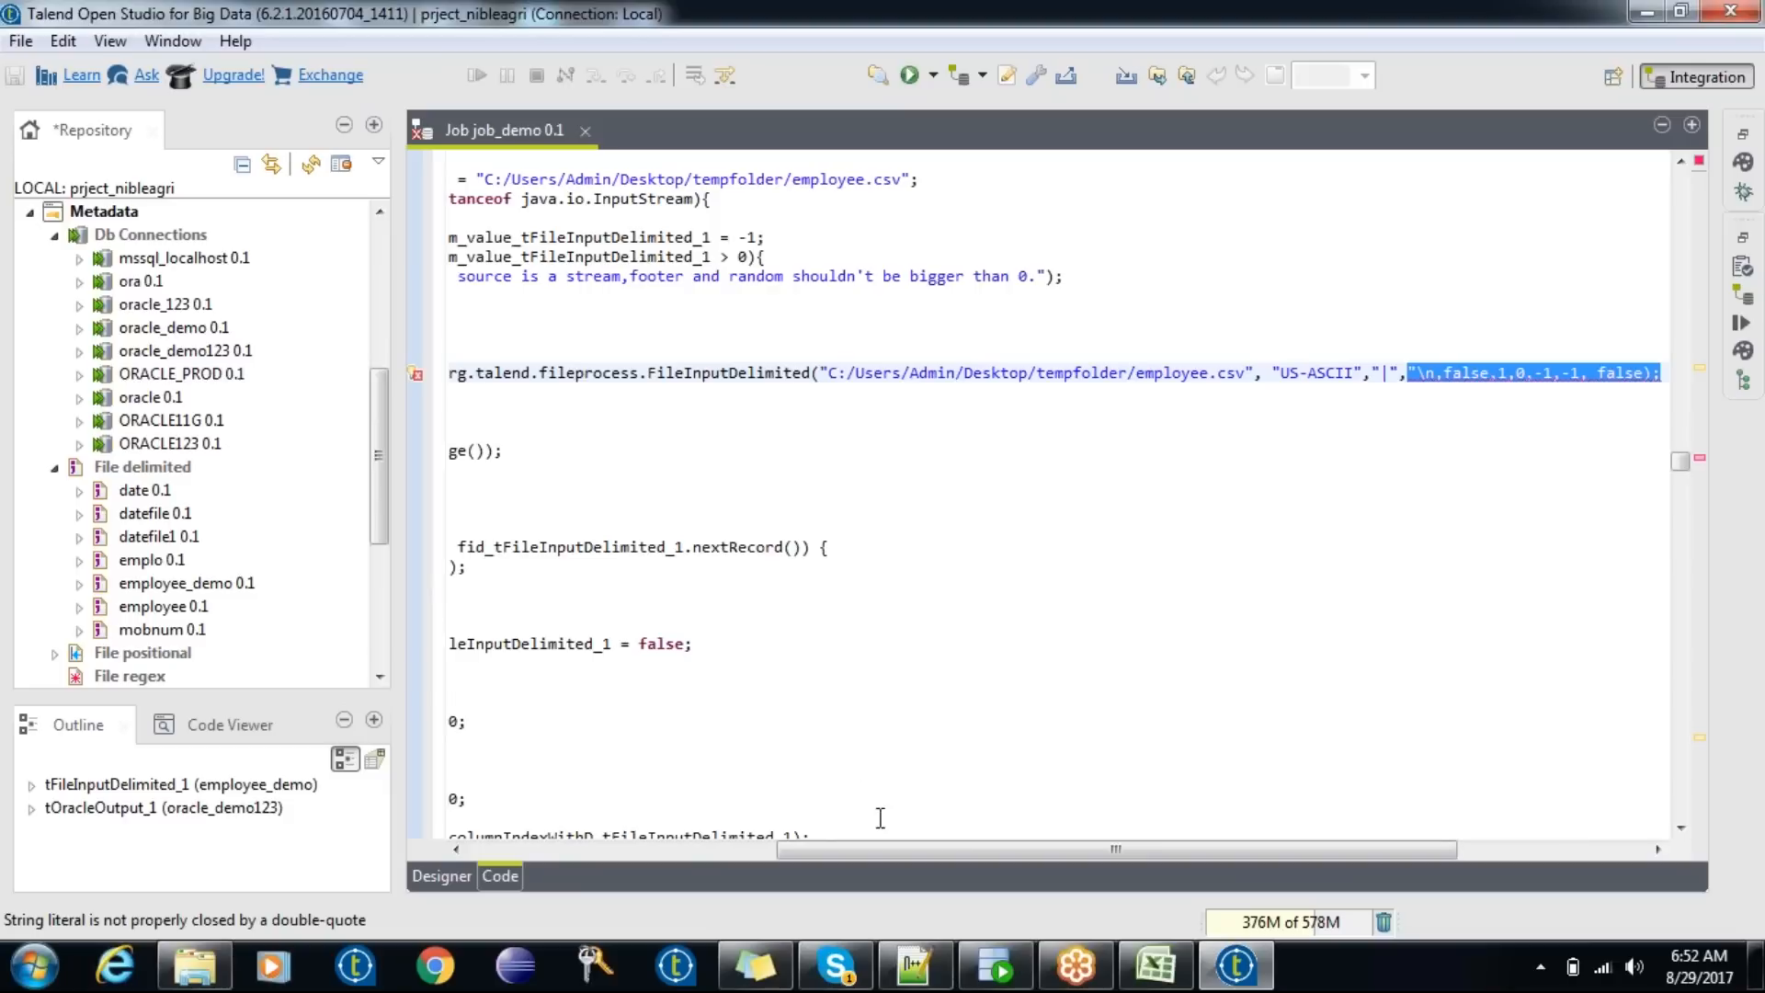
pyautogui.moveTo(901, 848); pyautogui.dragTo(1017, 832)
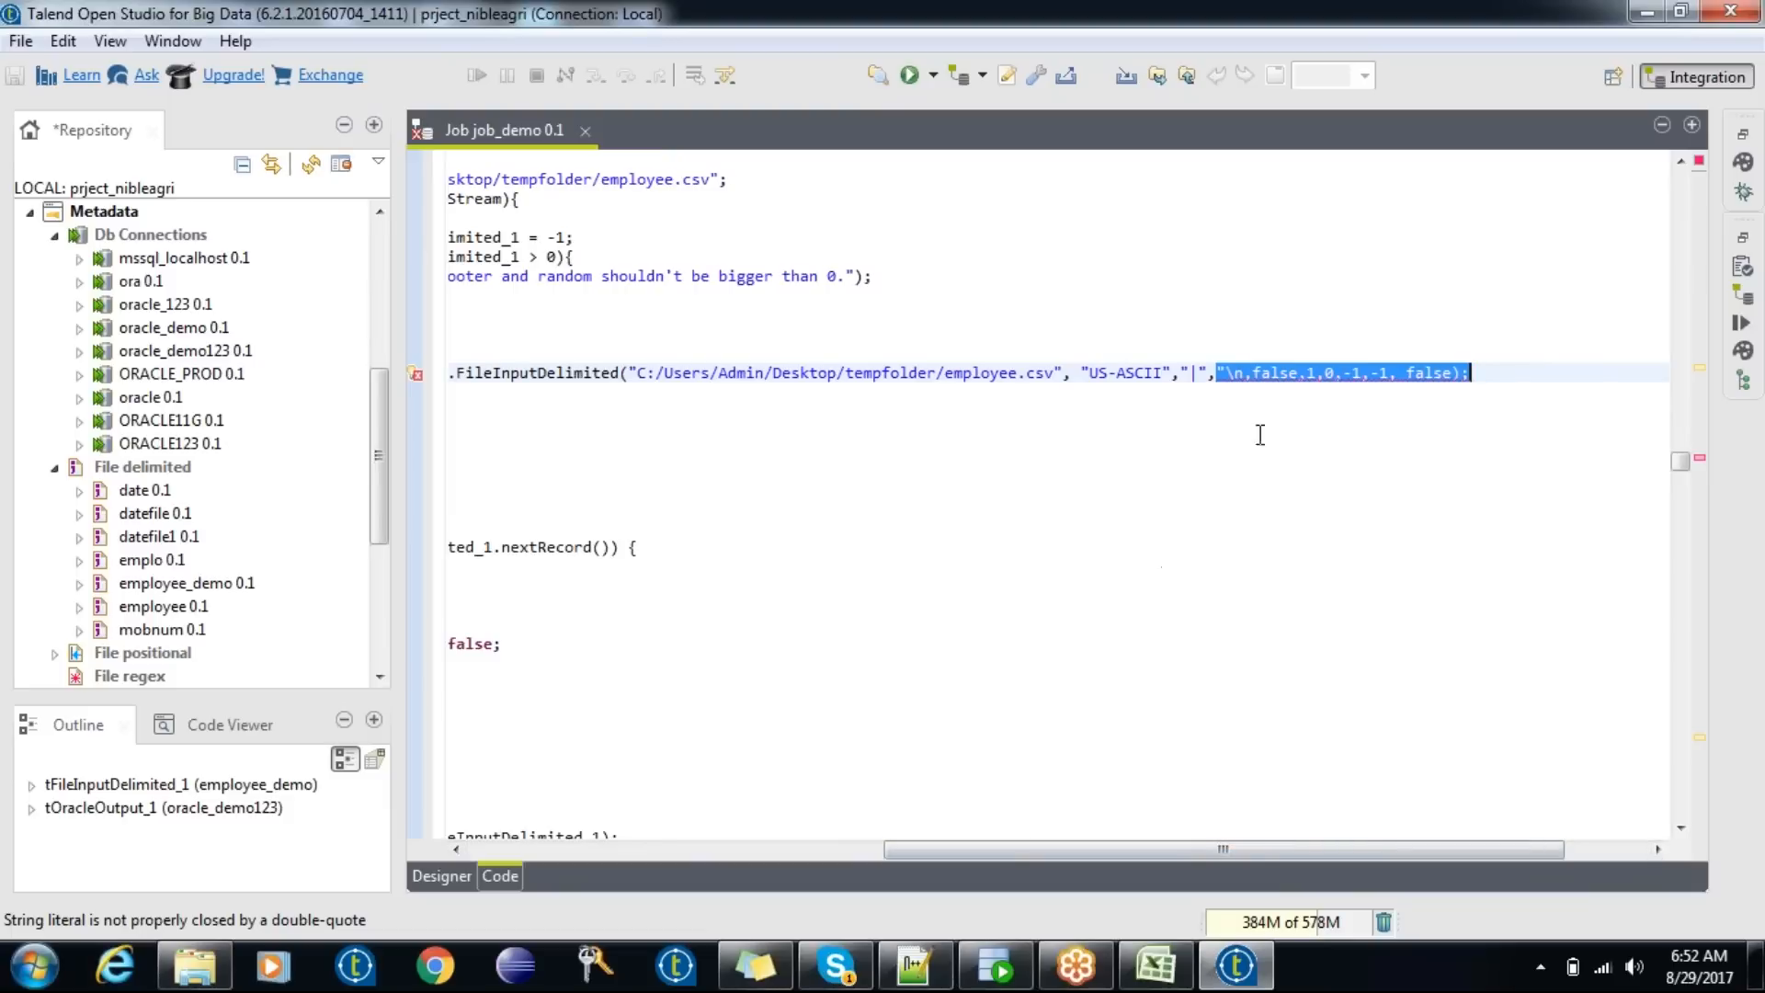
pyautogui.click(1260, 393)
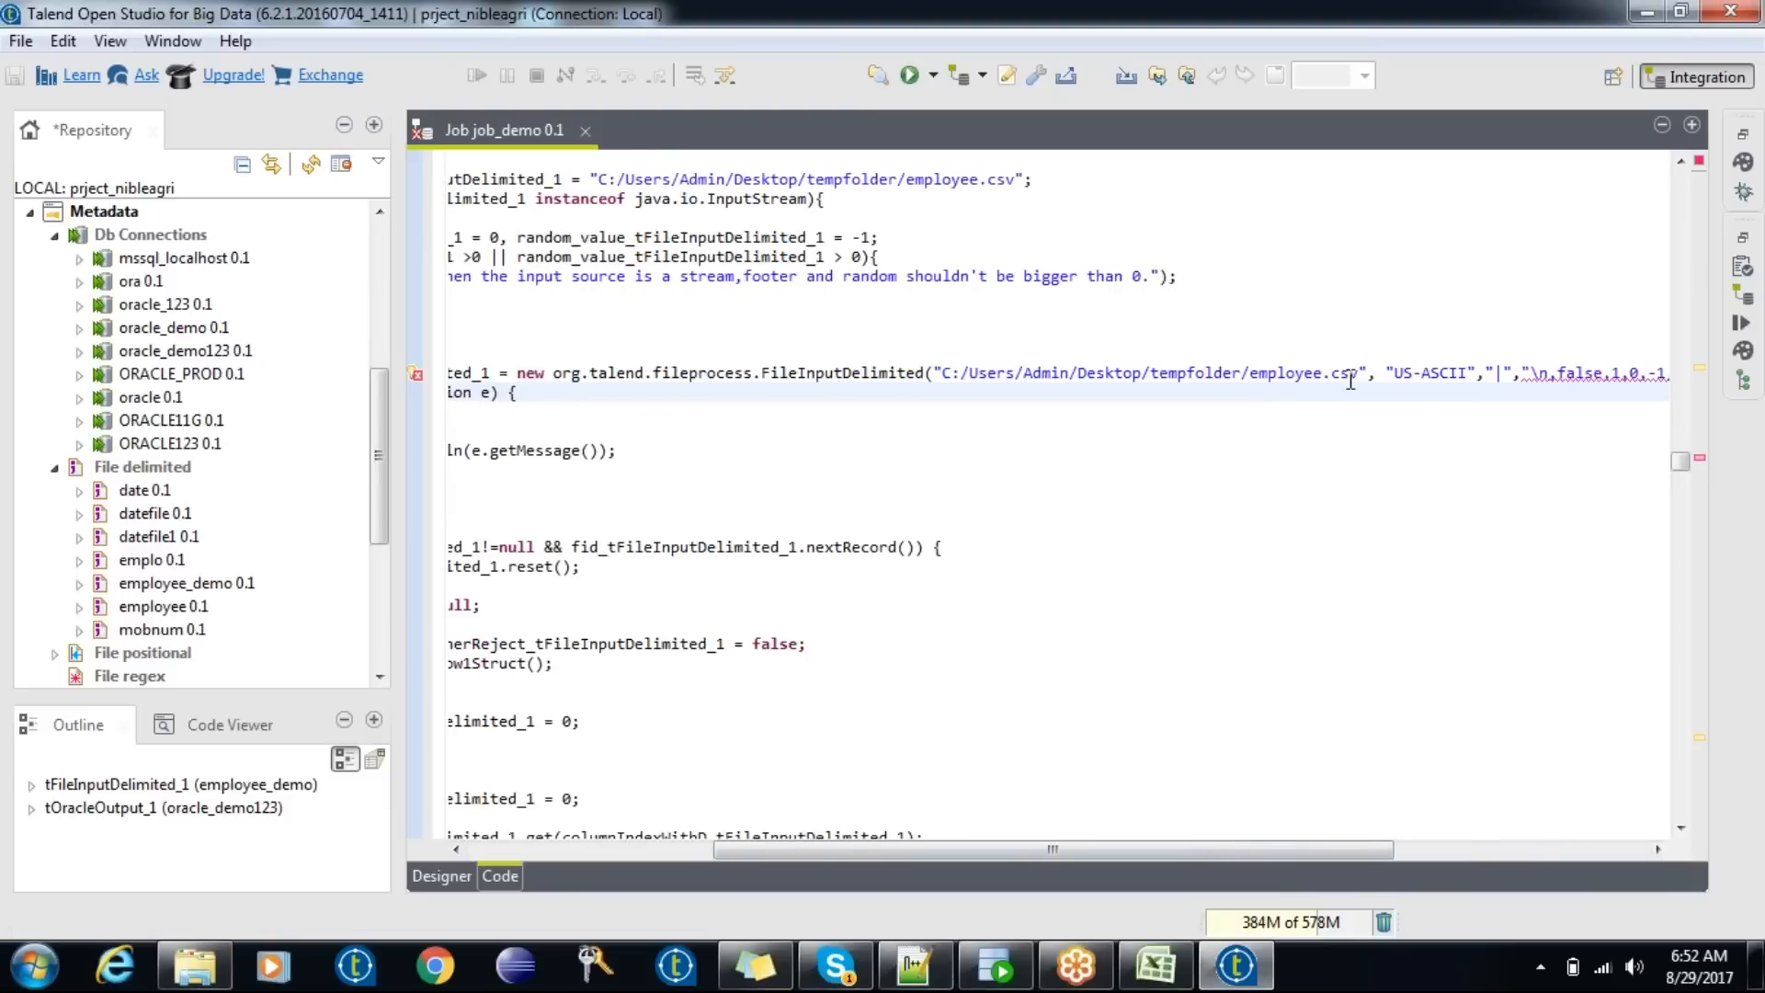
pyautogui.click(1547, 375)
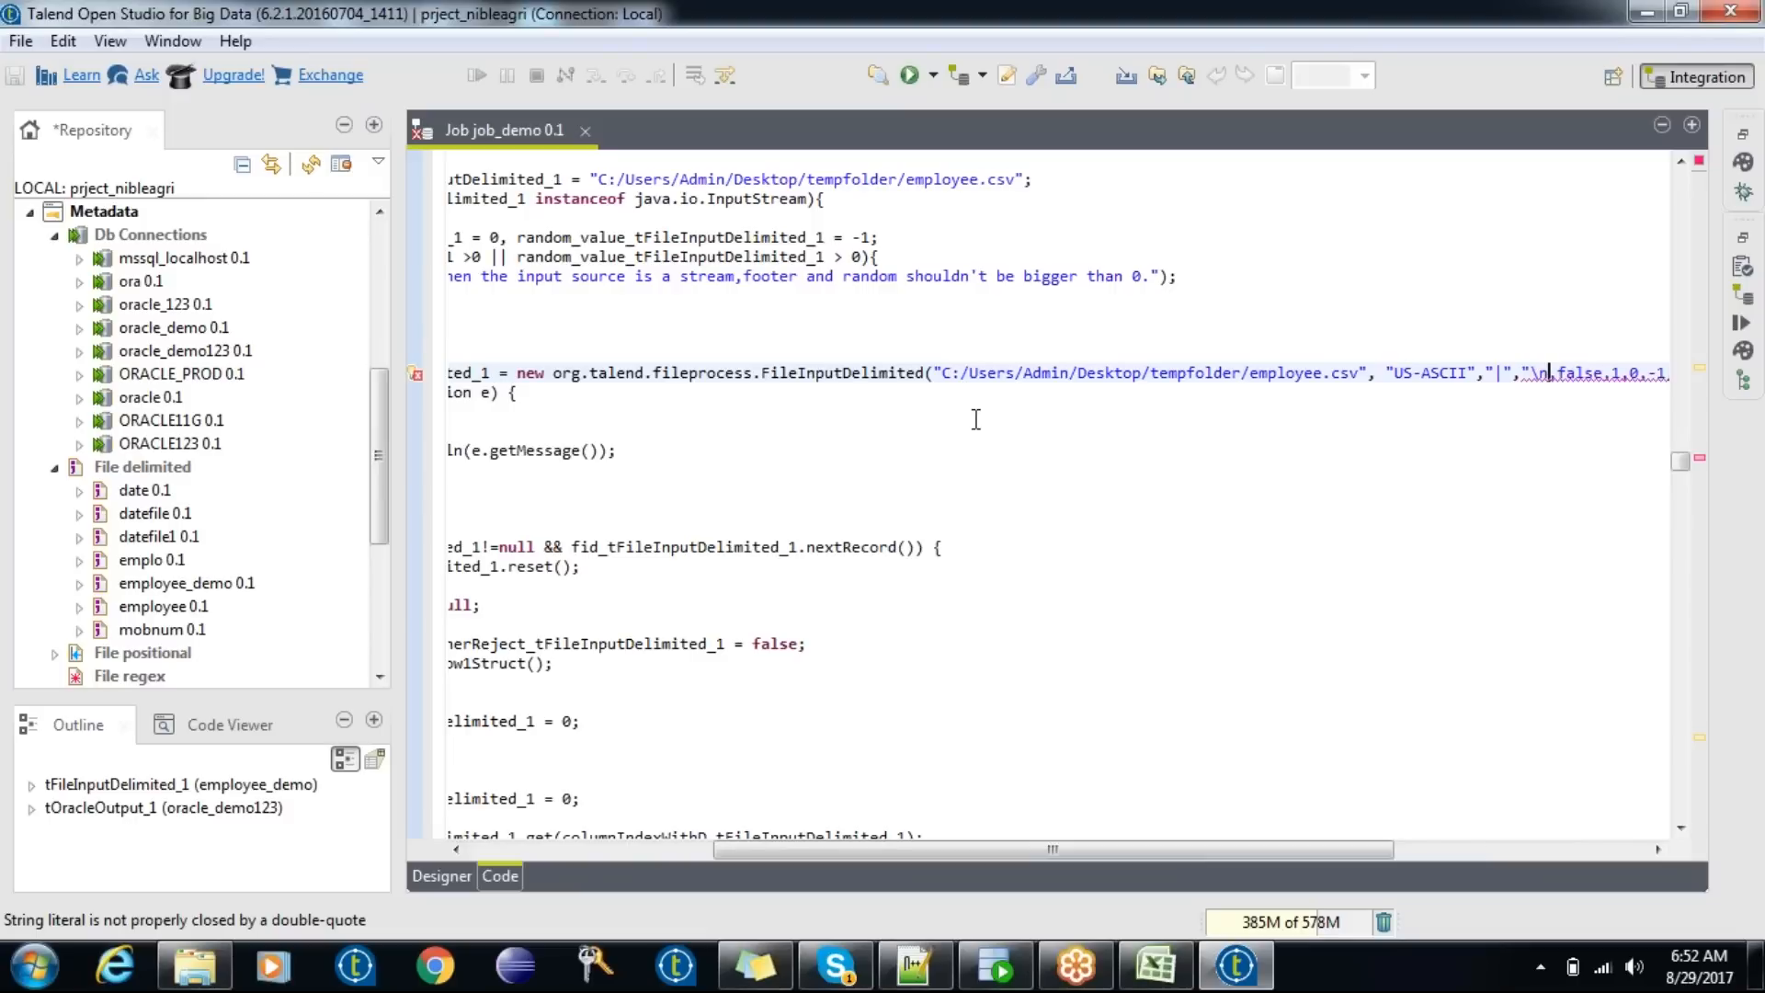
# - Restore employee_demo's Row Separator to "\n" and open oracle_demo123's component settings
pyautogui.click(443, 877)
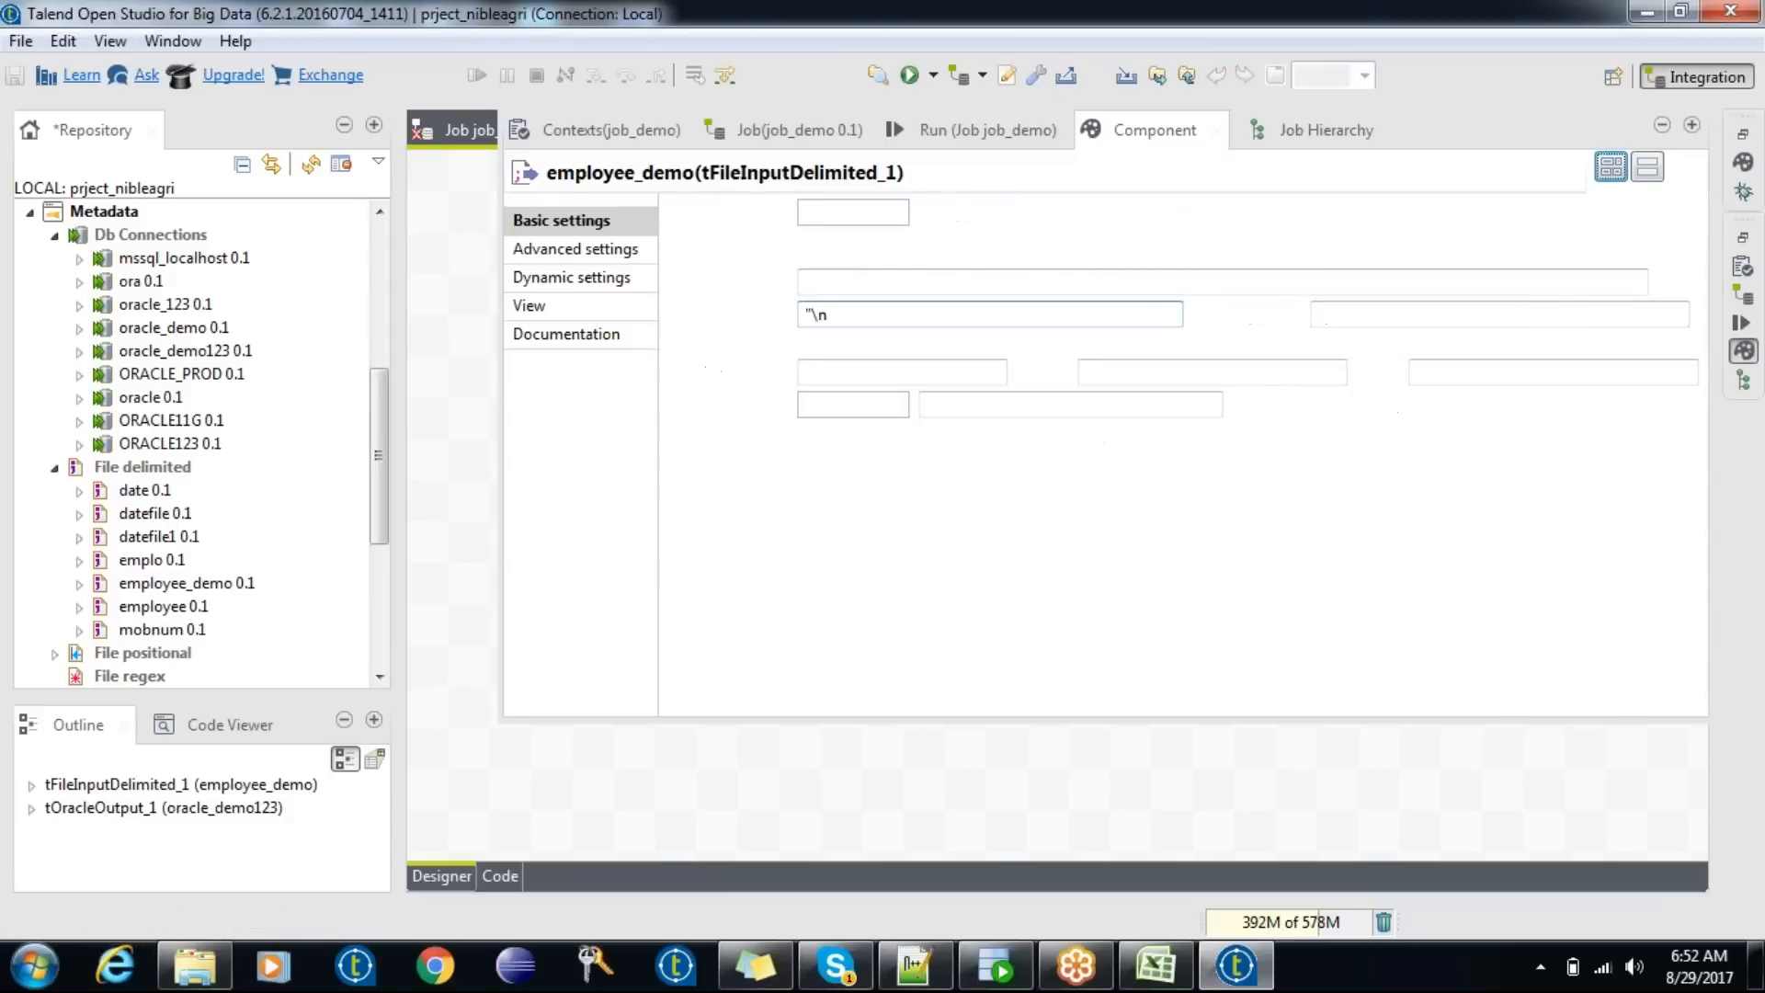
pyautogui.write('"')
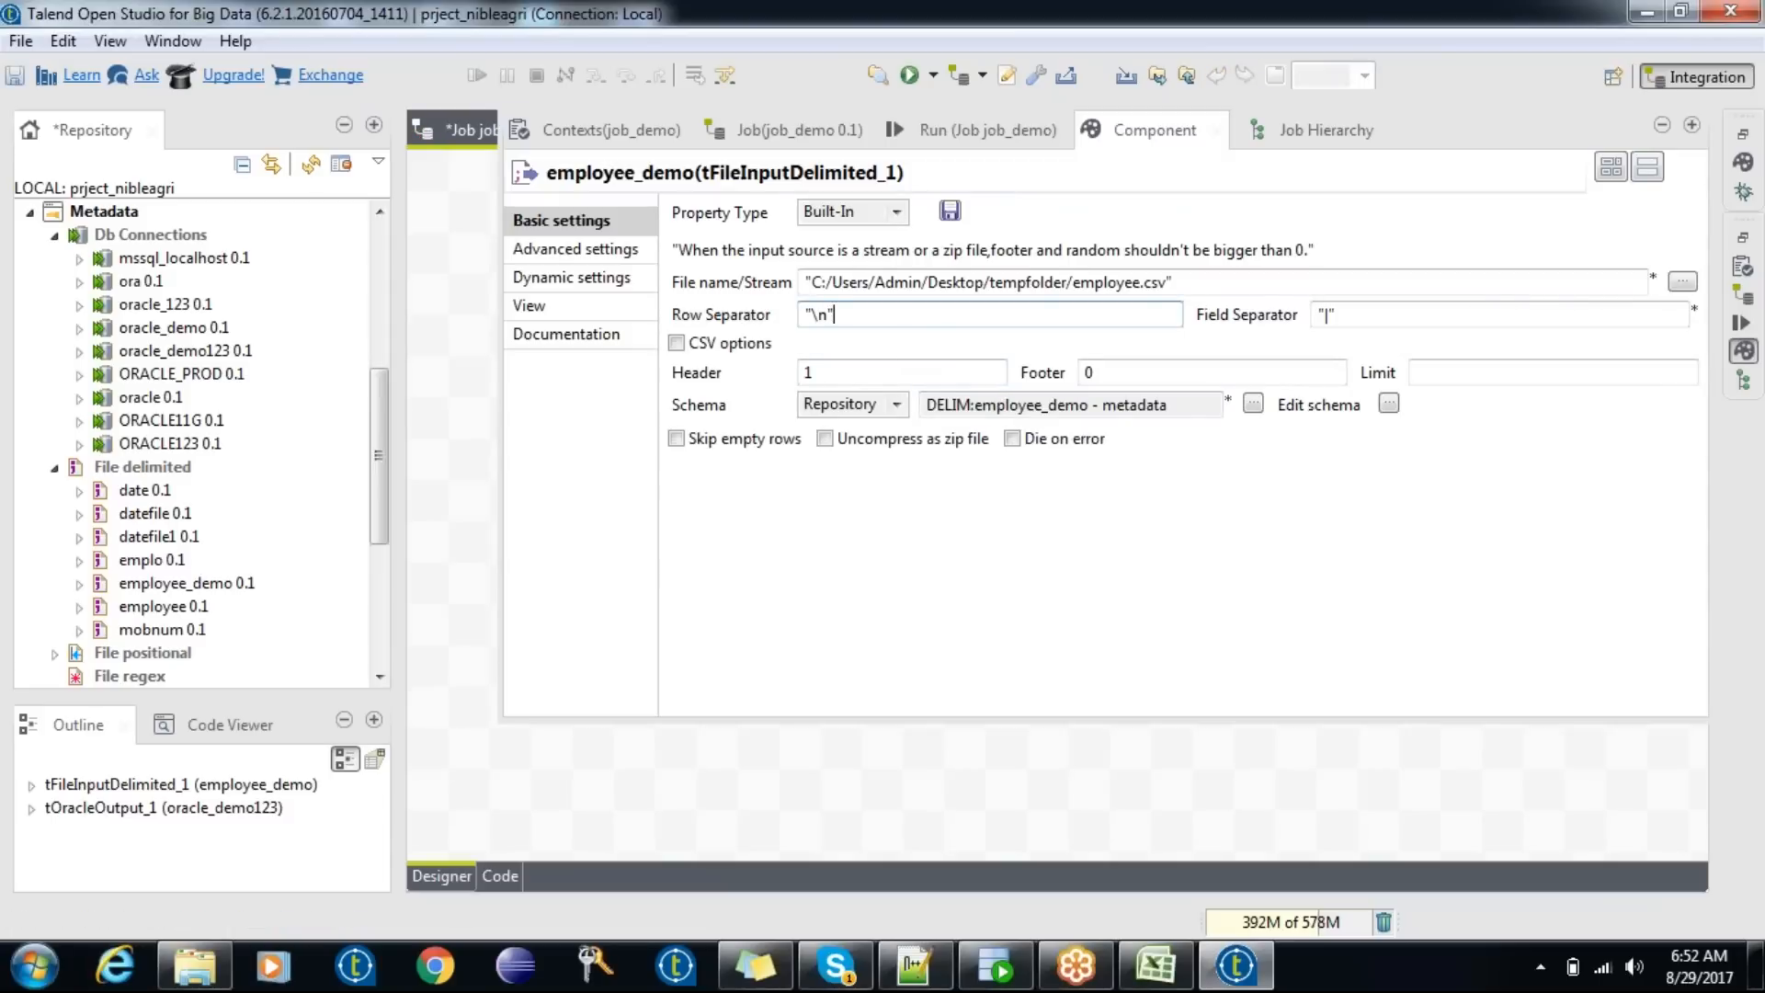
pyautogui.click(768, 769)
pyautogui.doubleClick(1130, 394)
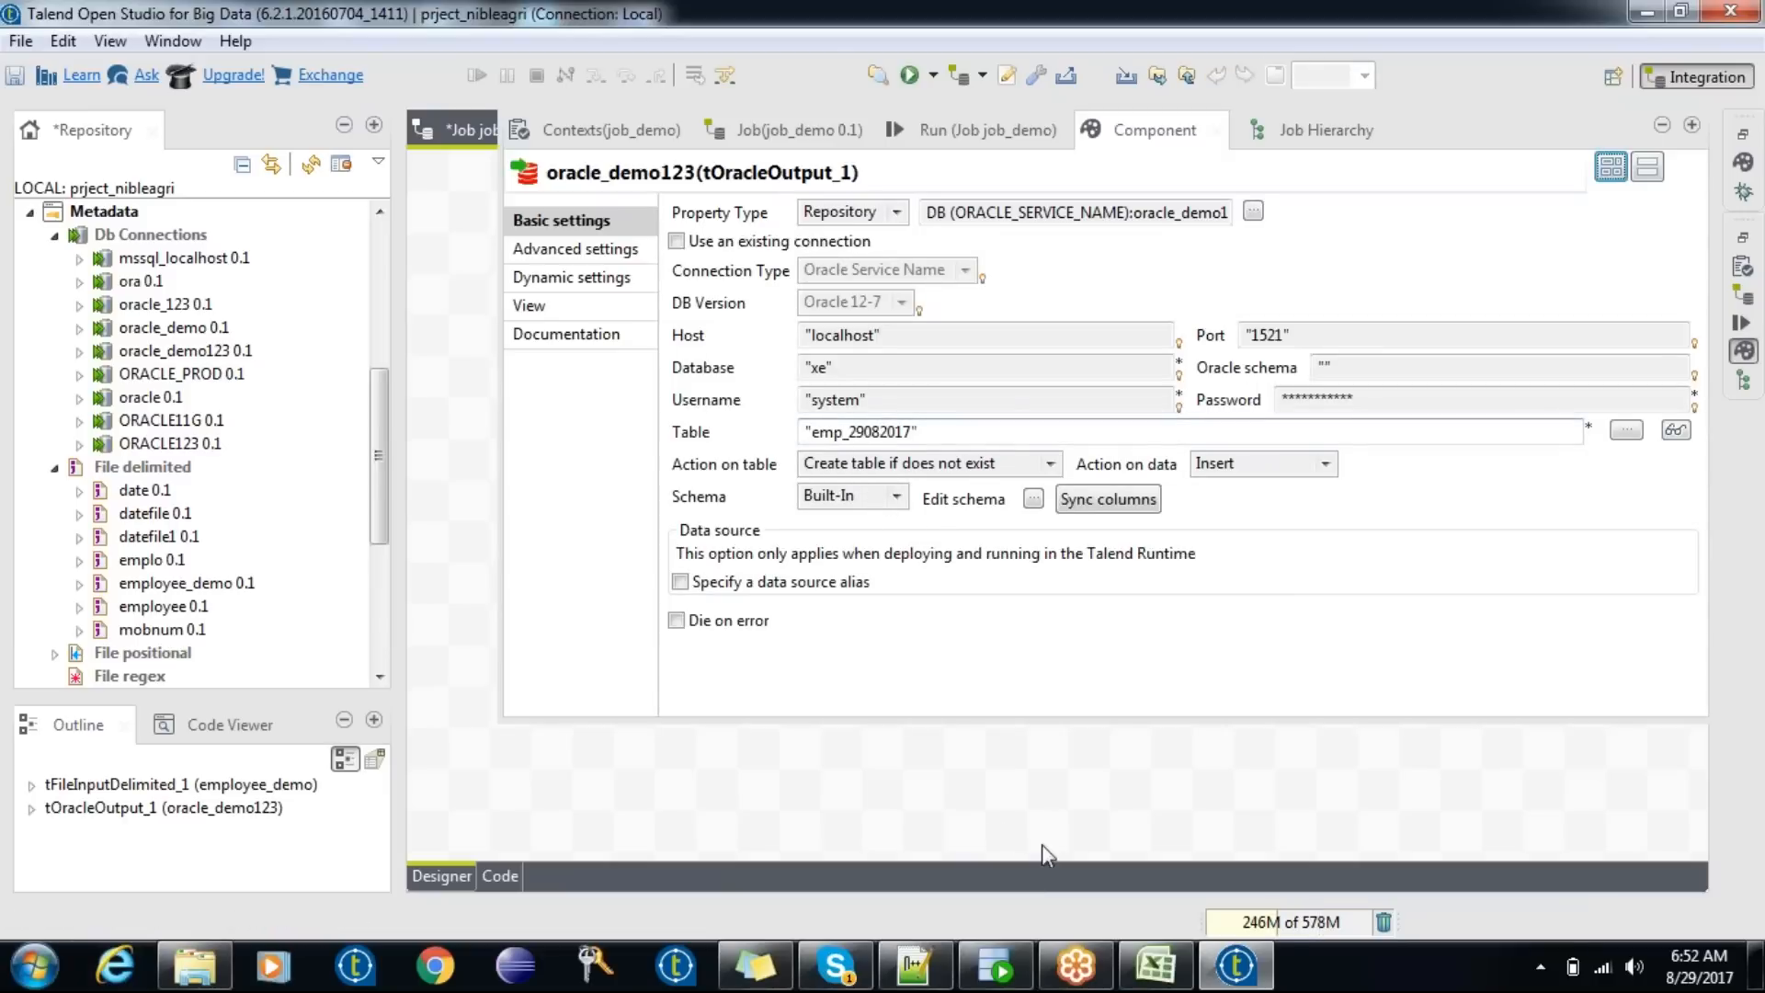
pyautogui.click(1002, 979)
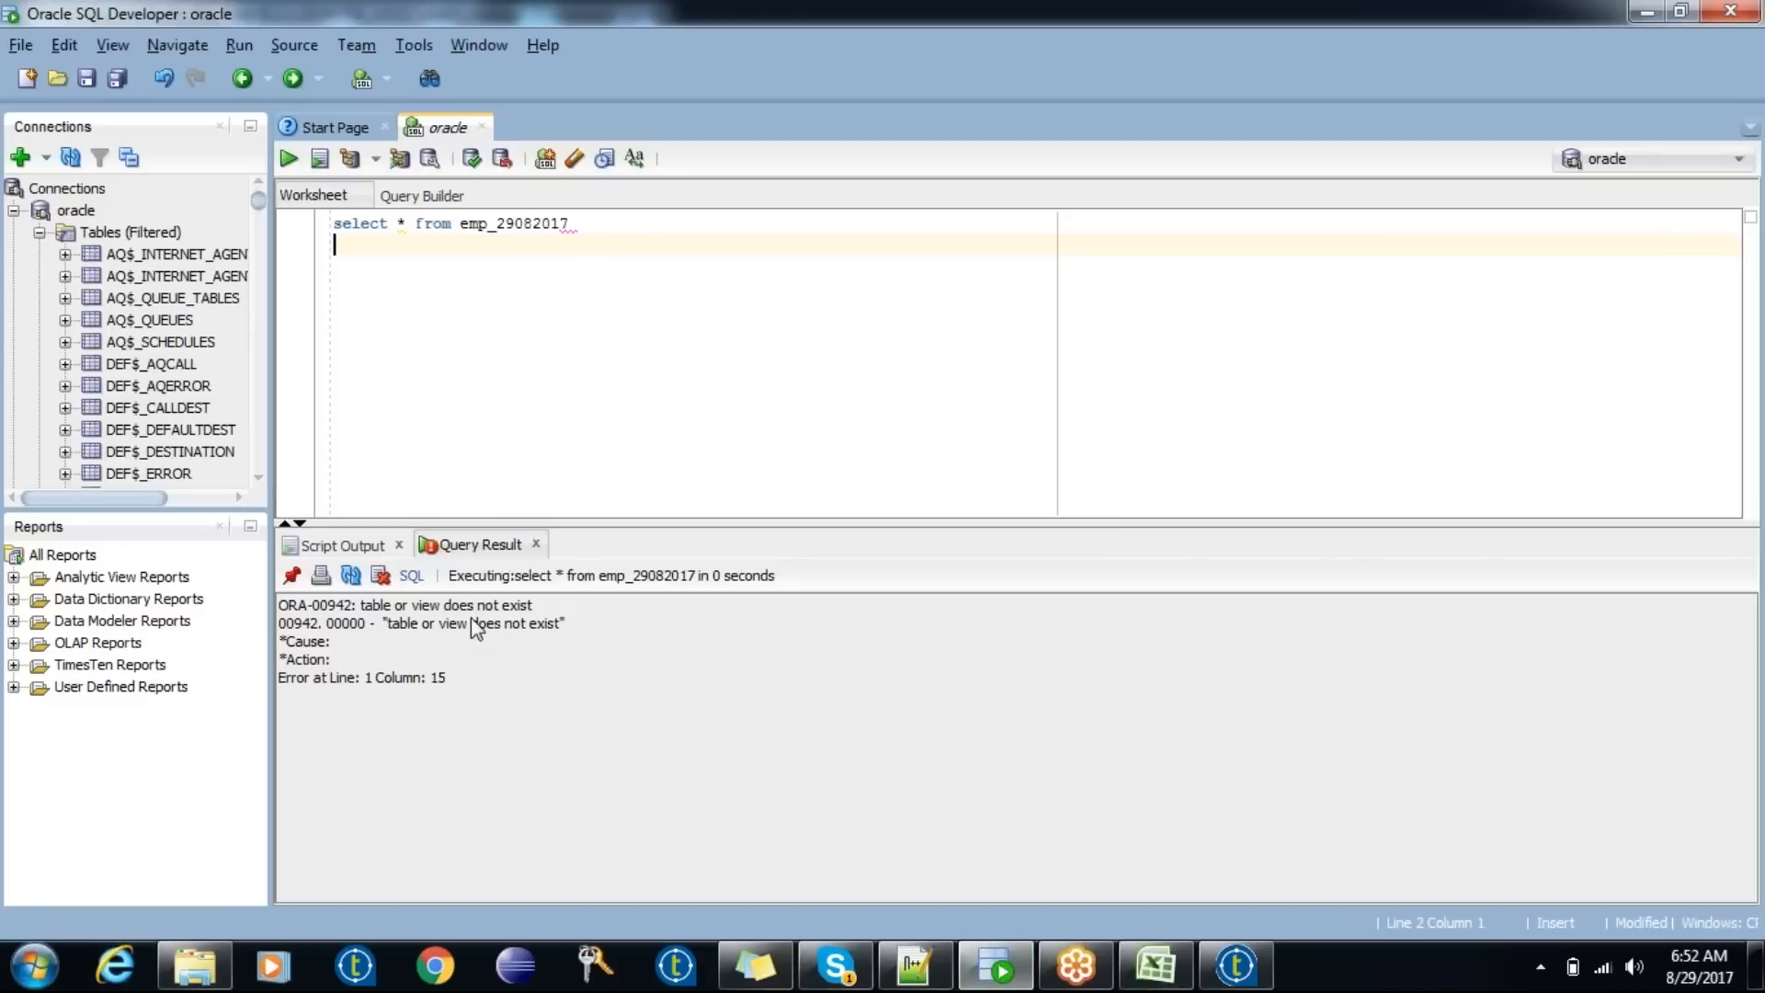
# - Run select * from emp_29082017 in SQL Developer, confirm 50 employee rows, then minimize it
pyautogui.moveTo(570, 223); pyautogui.dragTo(291, 225)
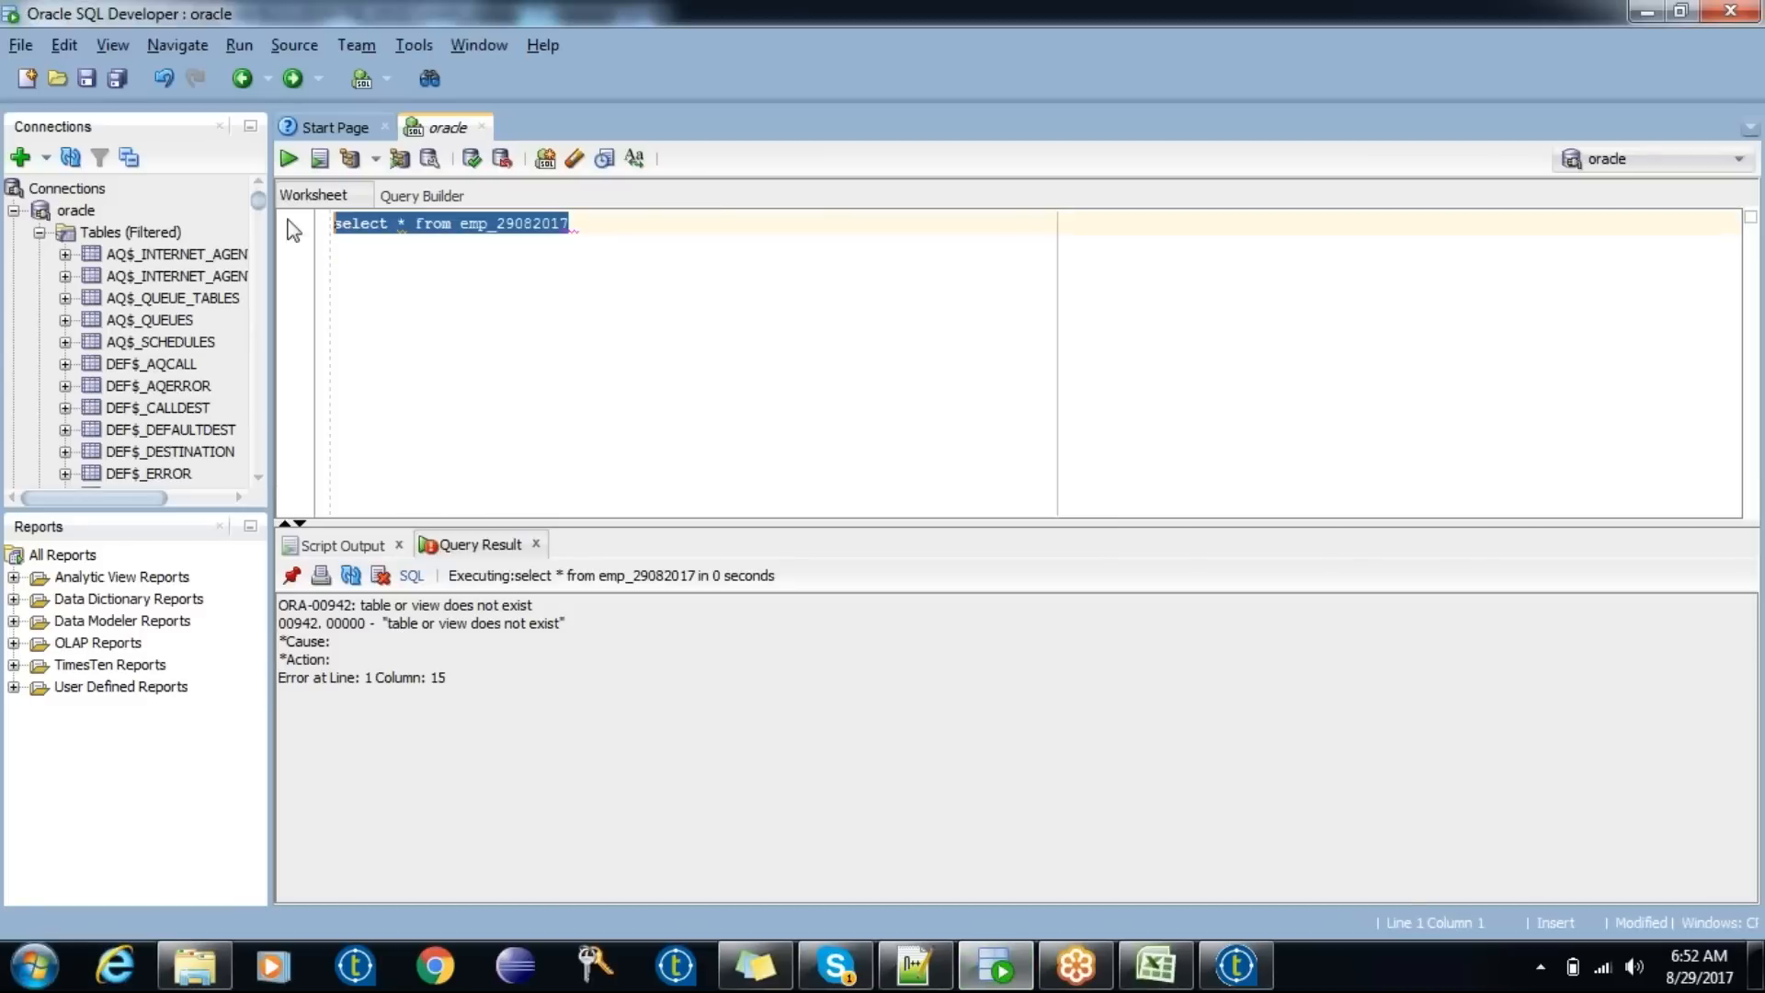
pyautogui.click(285, 162)
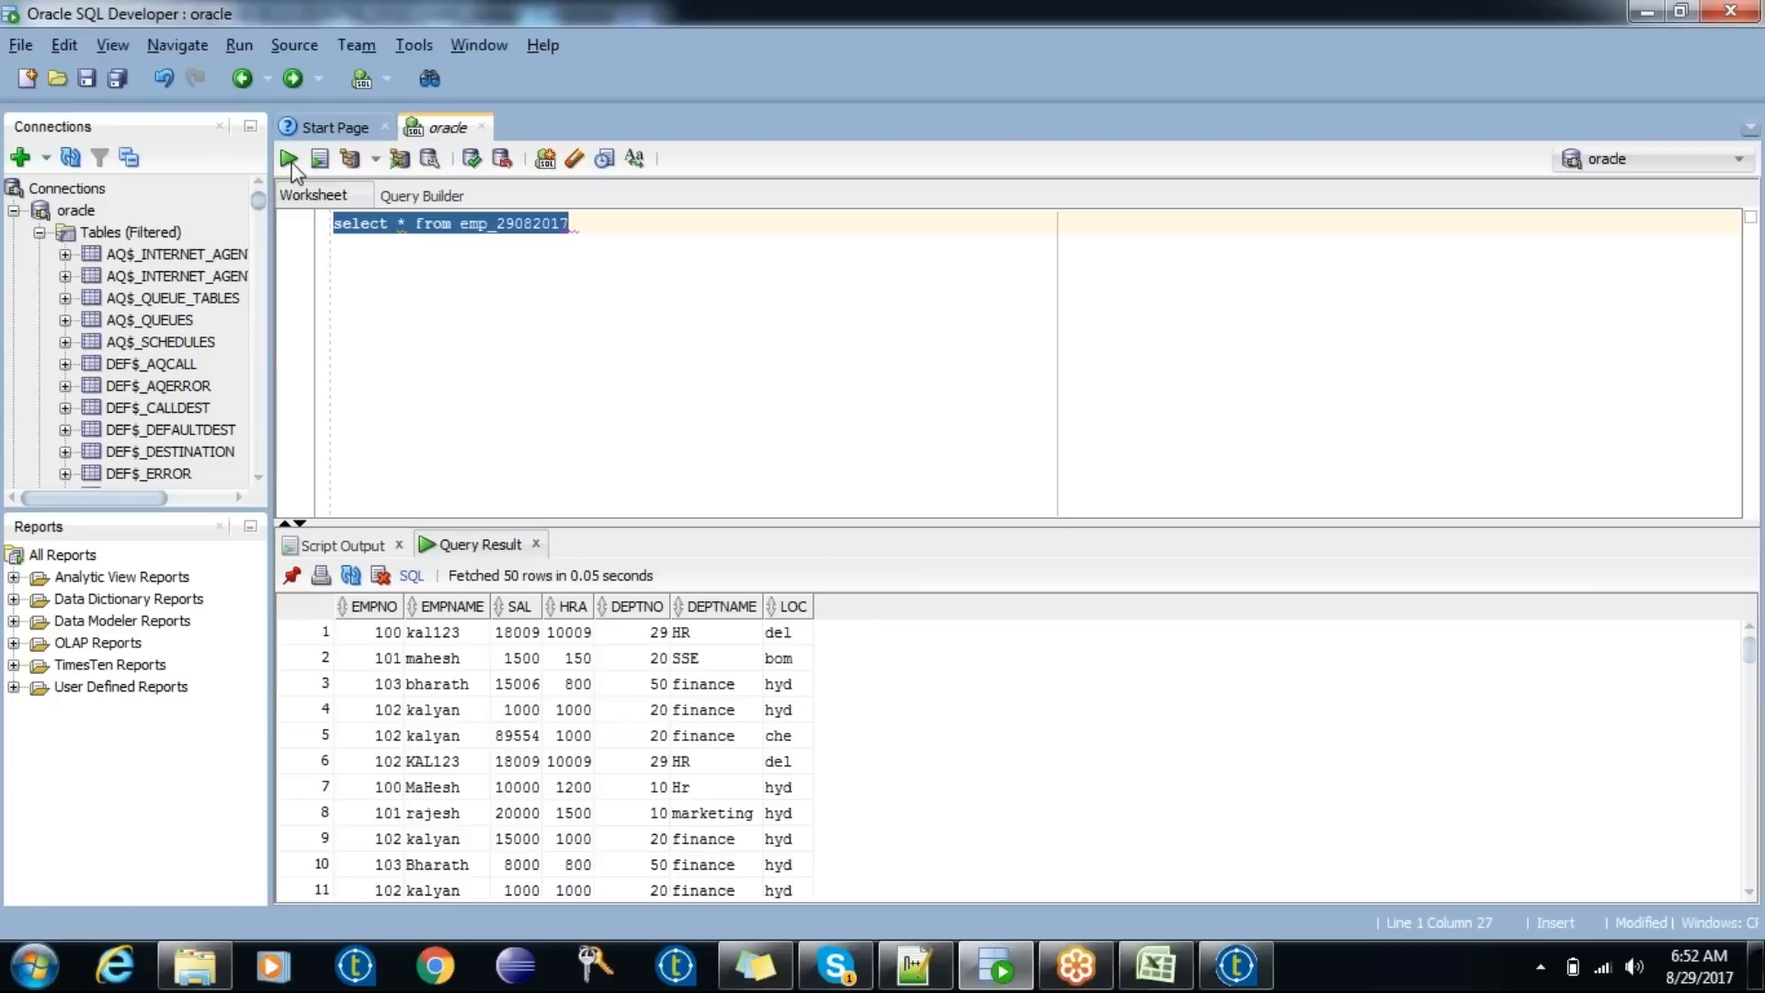
pyautogui.click(1652, 9)
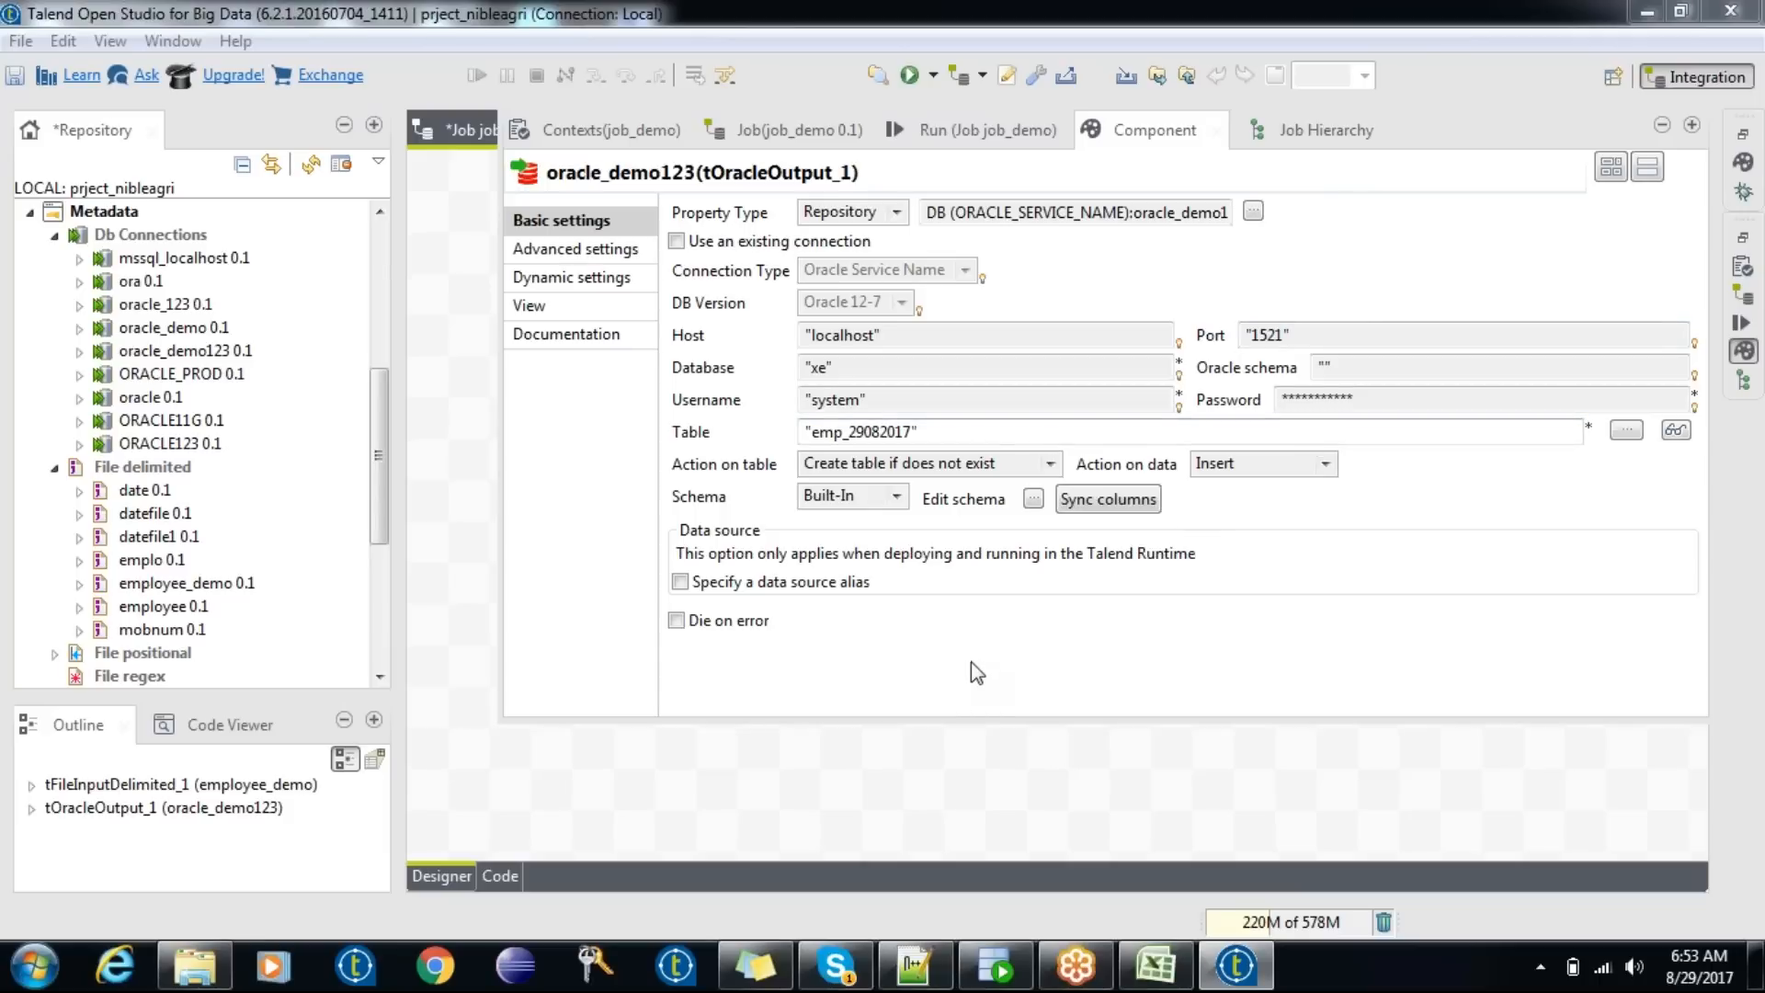
# - Close the settings panel, select the row1 (Main) link and dismiss the 'fil' component search
pyautogui.click(1663, 124)
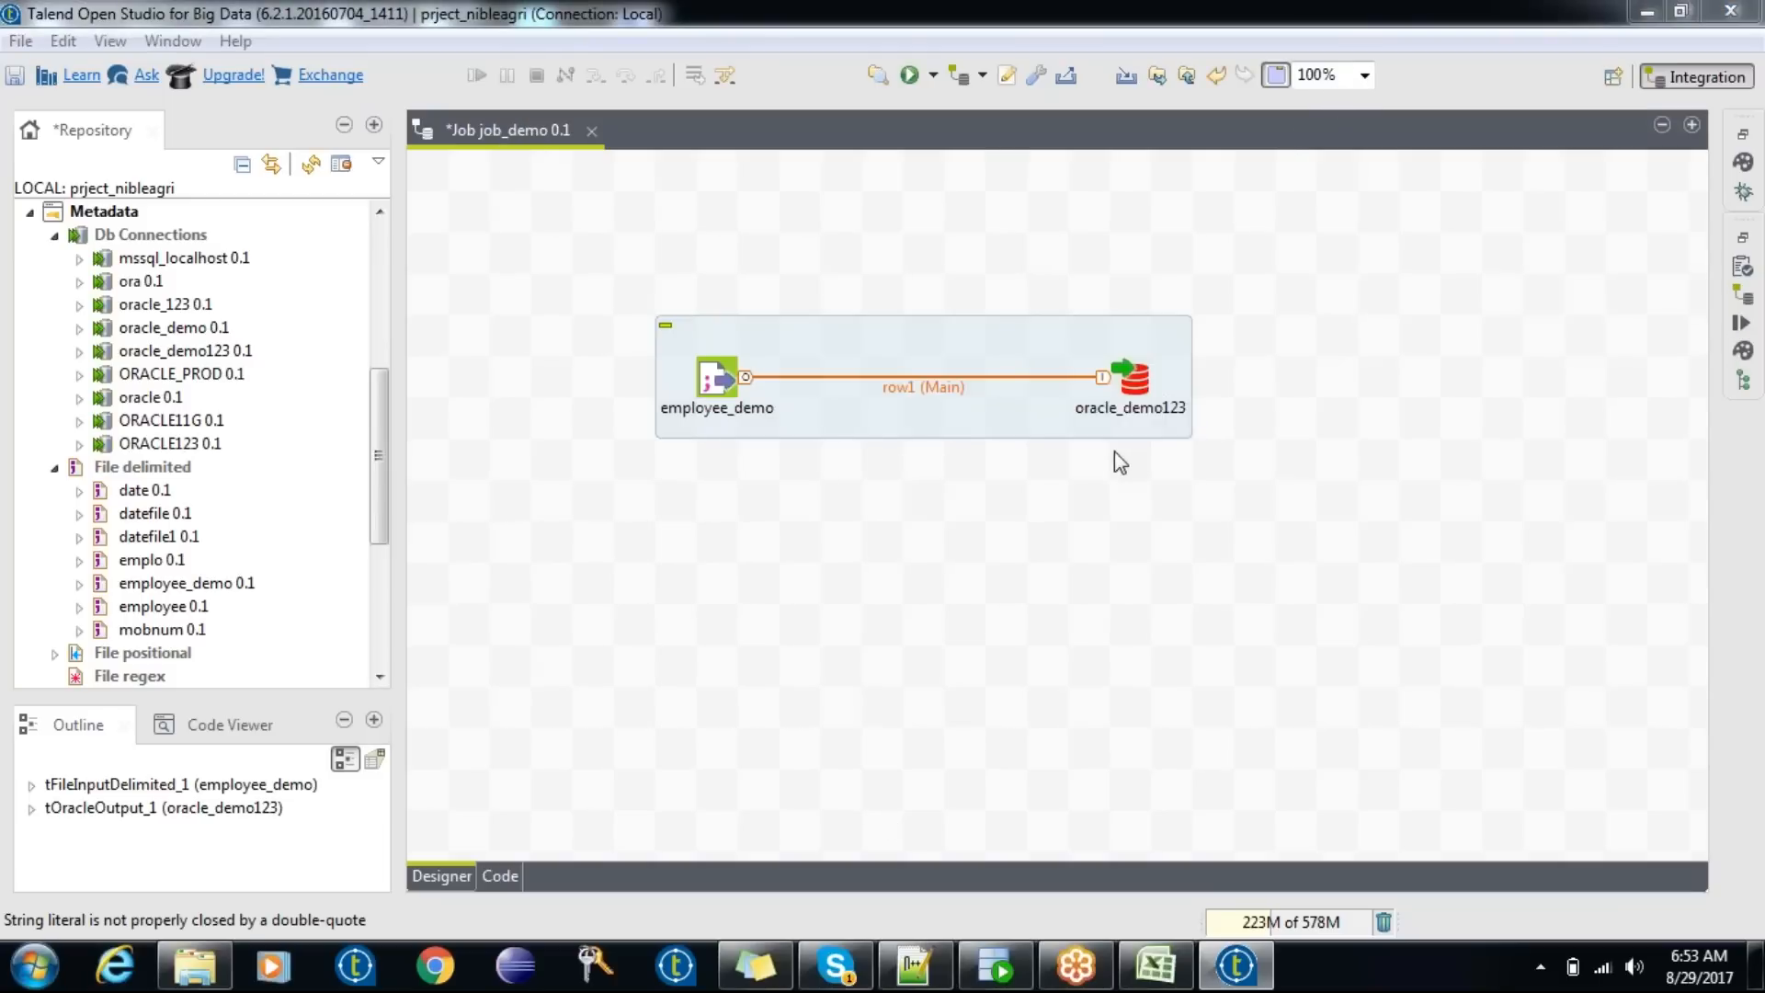
pyautogui.click(924, 387)
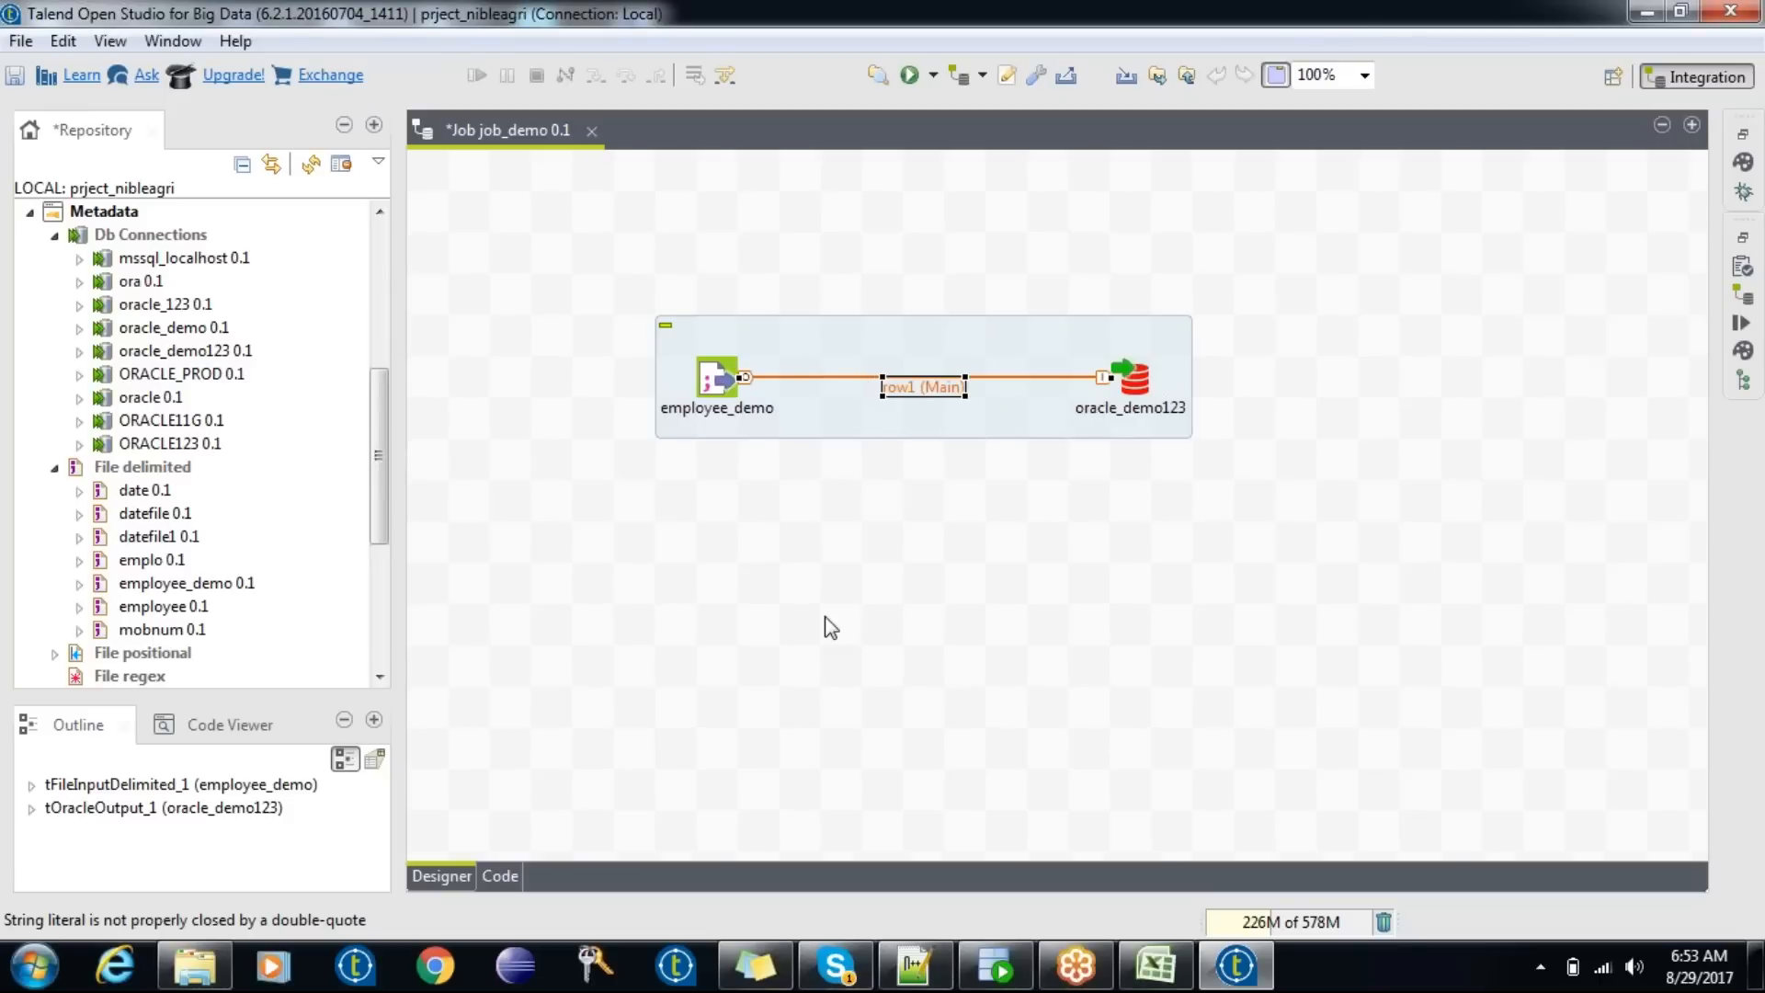
pyautogui.write('fil')
pyautogui.click(748, 538)
# - Browse the Palette's Input, Logs & Errors and Processing groups, then return to the canvas
pyautogui.click(1744, 161)
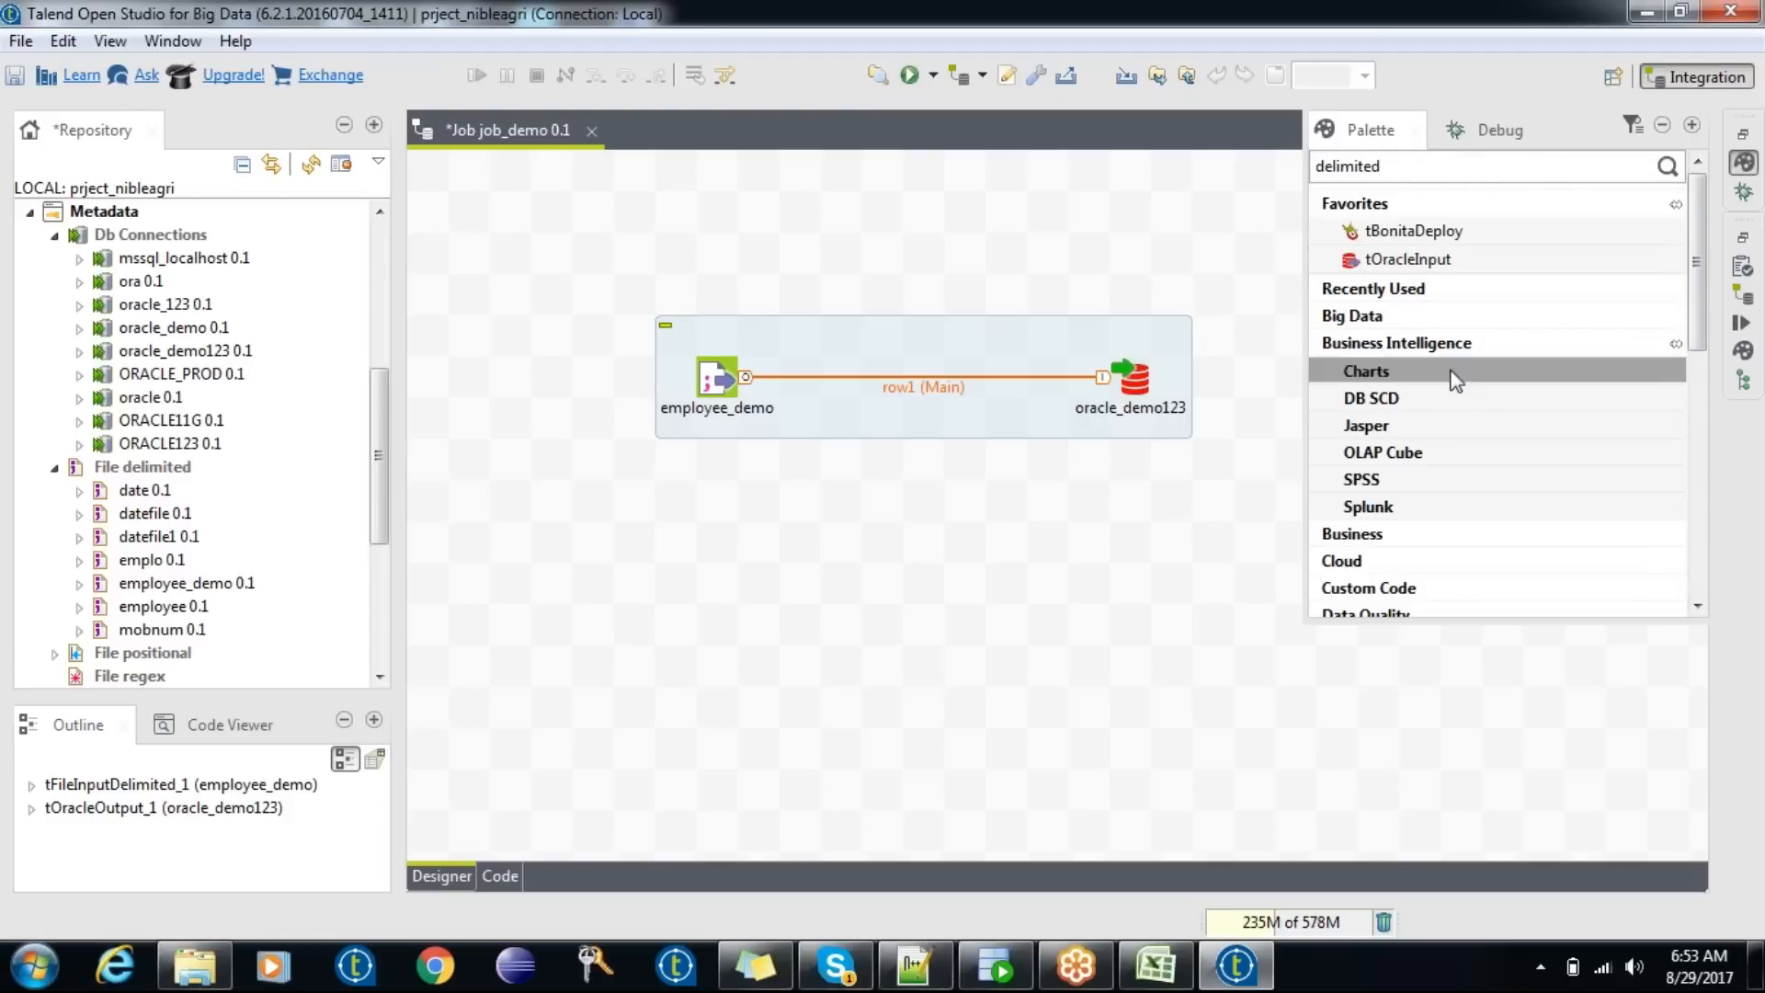
pyautogui.moveTo(1695, 245); pyautogui.dragTo(1698, 370)
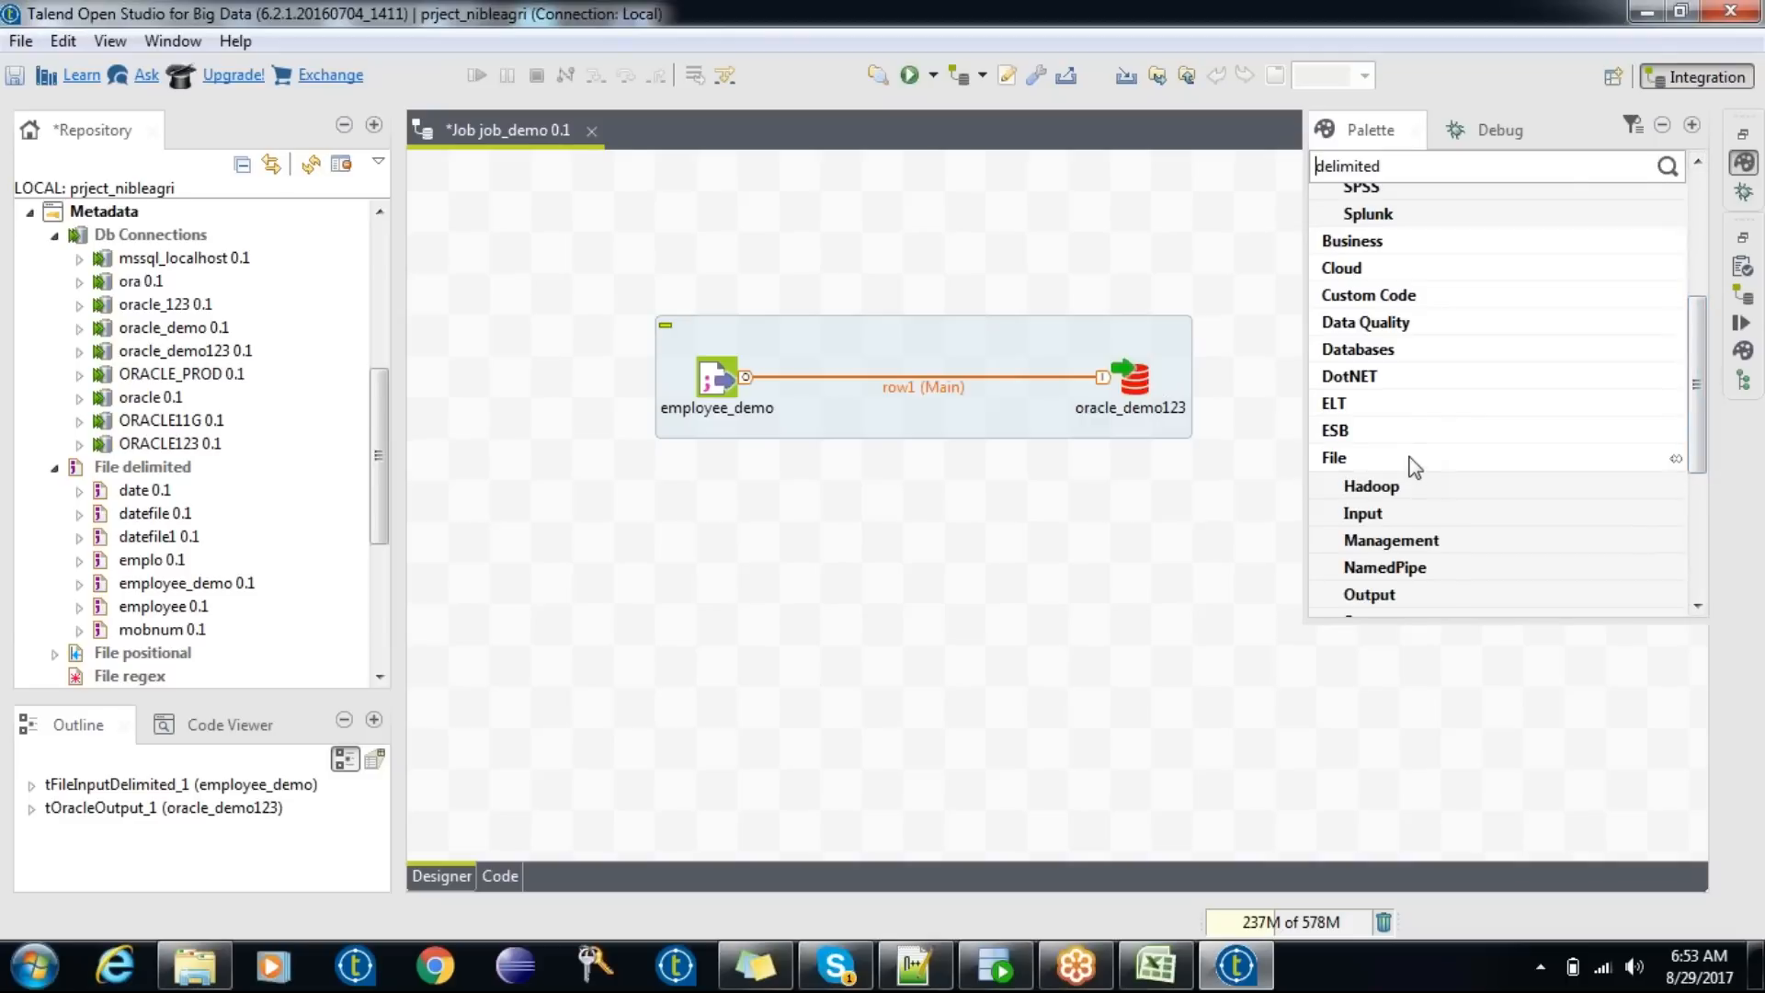
pyautogui.click(1415, 512)
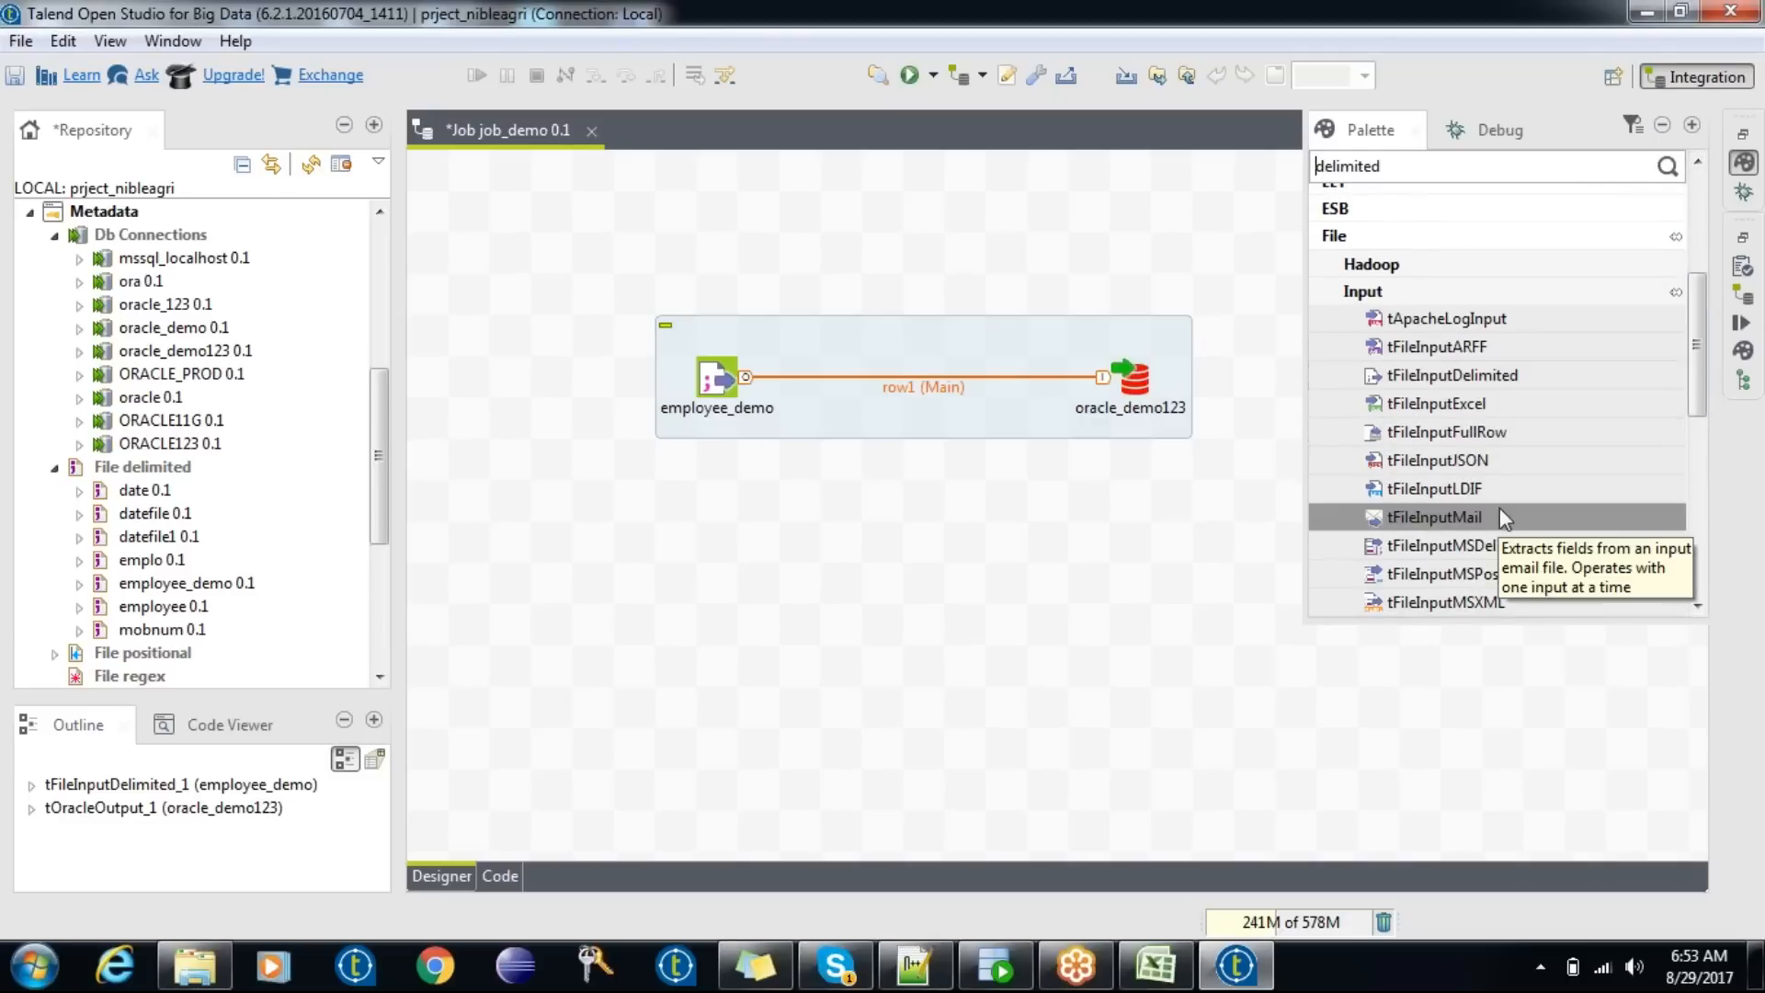
pyautogui.moveTo(1697, 349); pyautogui.dragTo(1697, 403)
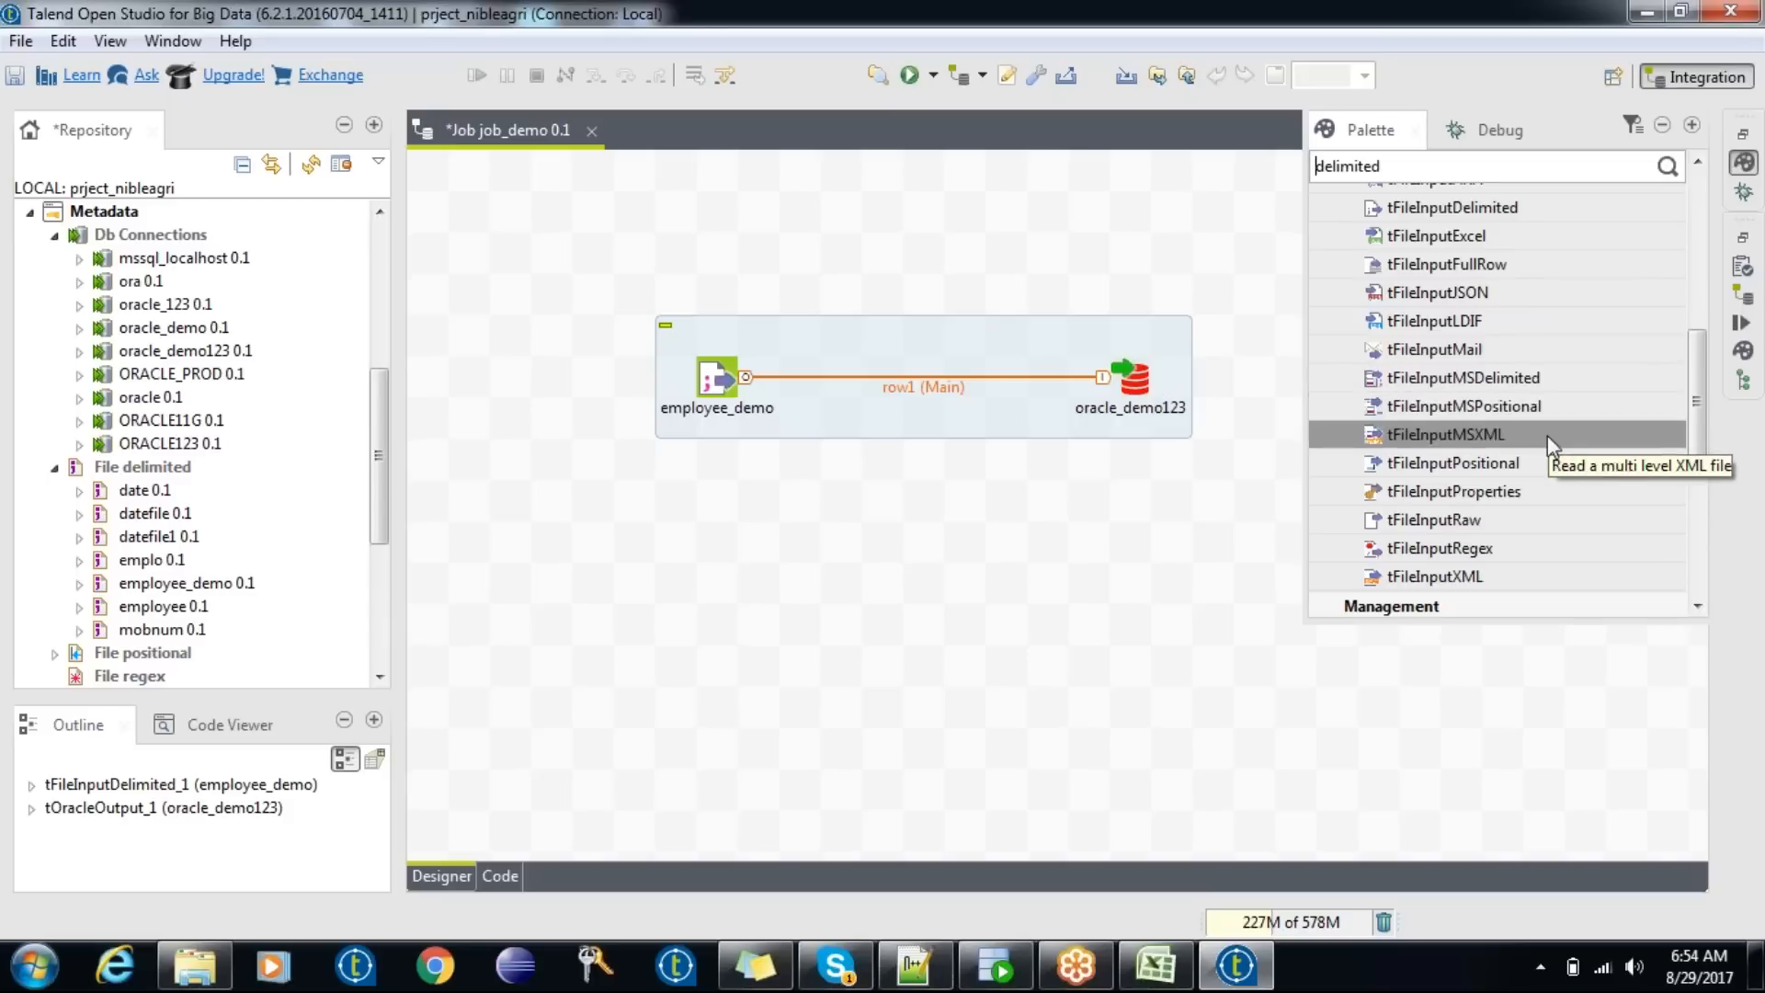
pyautogui.moveTo(1697, 449); pyautogui.dragTo(1697, 570)
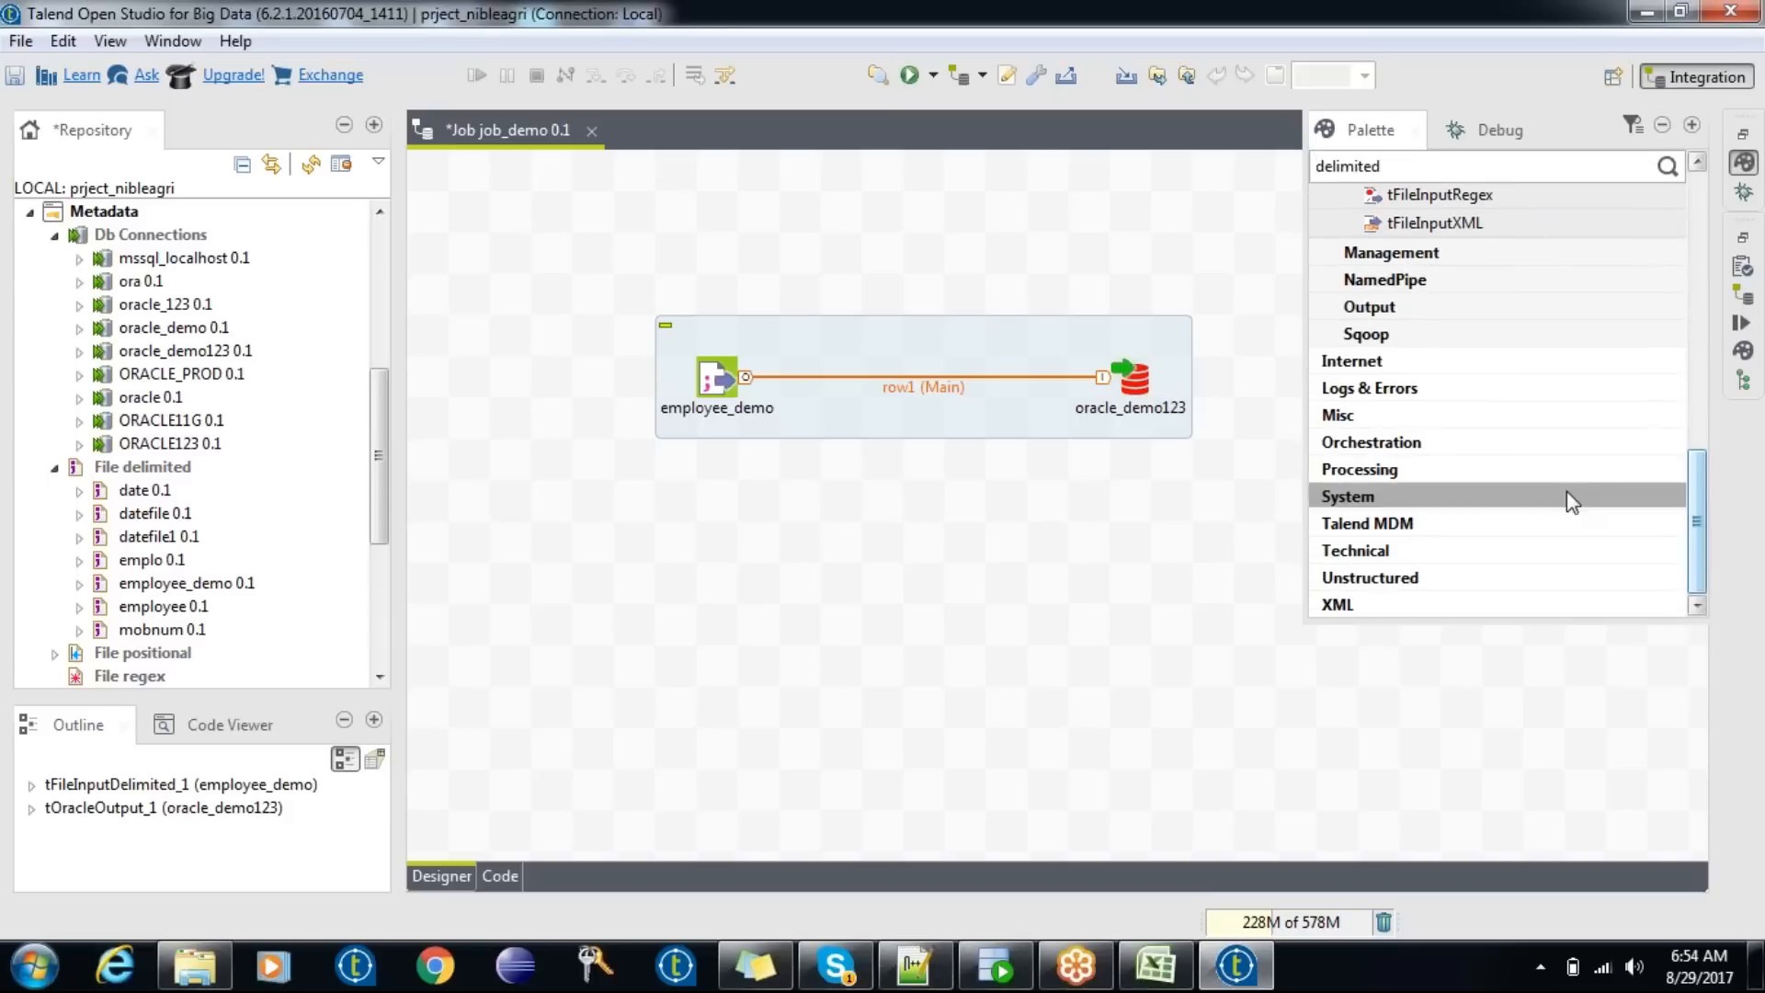
pyautogui.click(1491, 381)
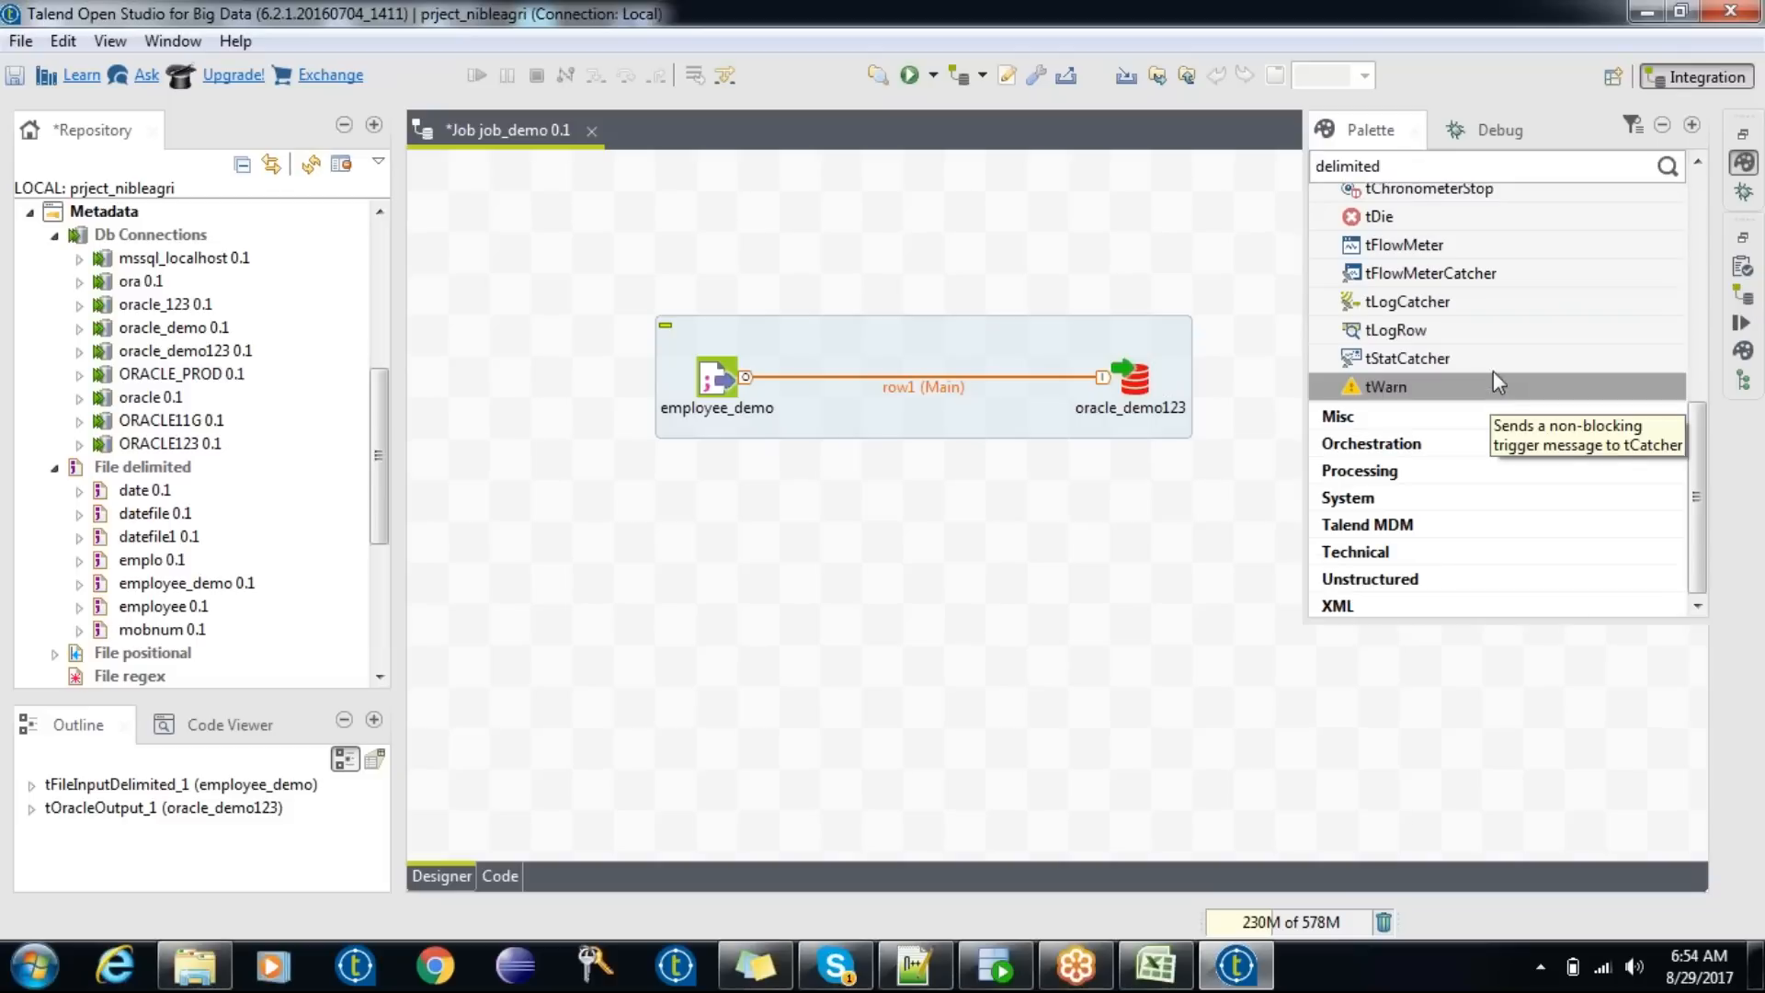
pyautogui.moveTo(1694, 444); pyautogui.dragTo(1697, 386)
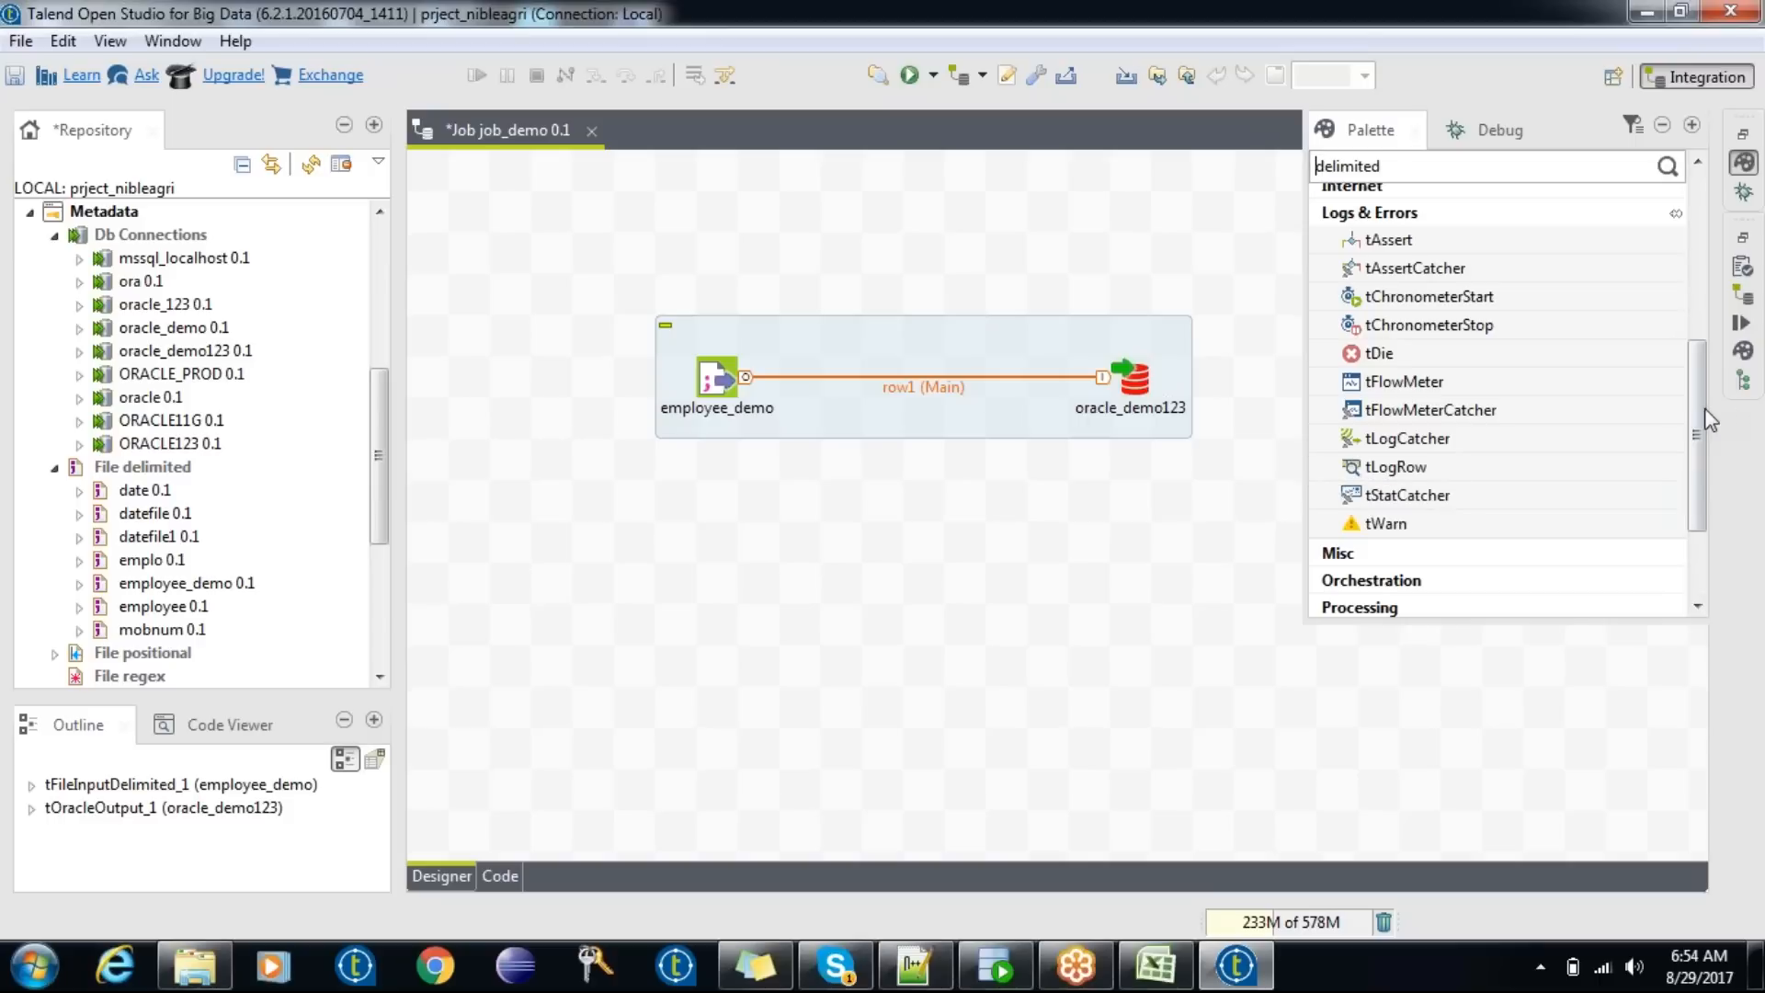
pyautogui.moveTo(1701, 435); pyautogui.dragTo(1701, 496)
pyautogui.click(1567, 469)
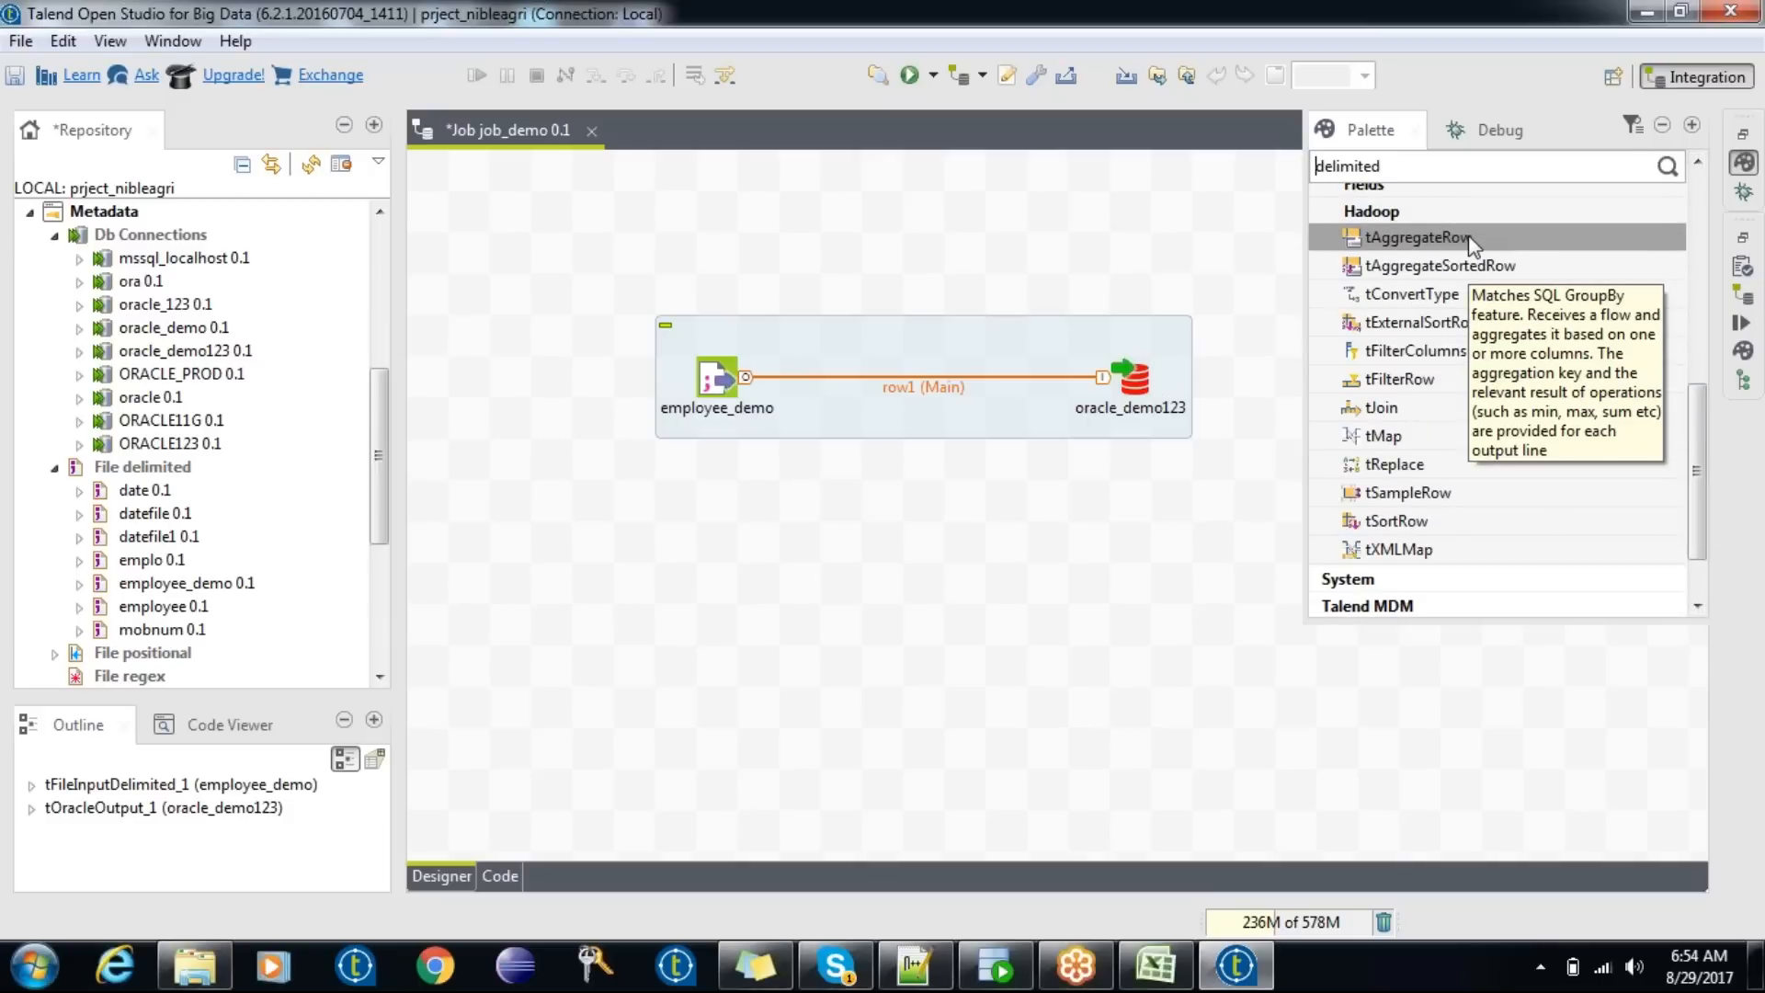
pyautogui.click(982, 683)
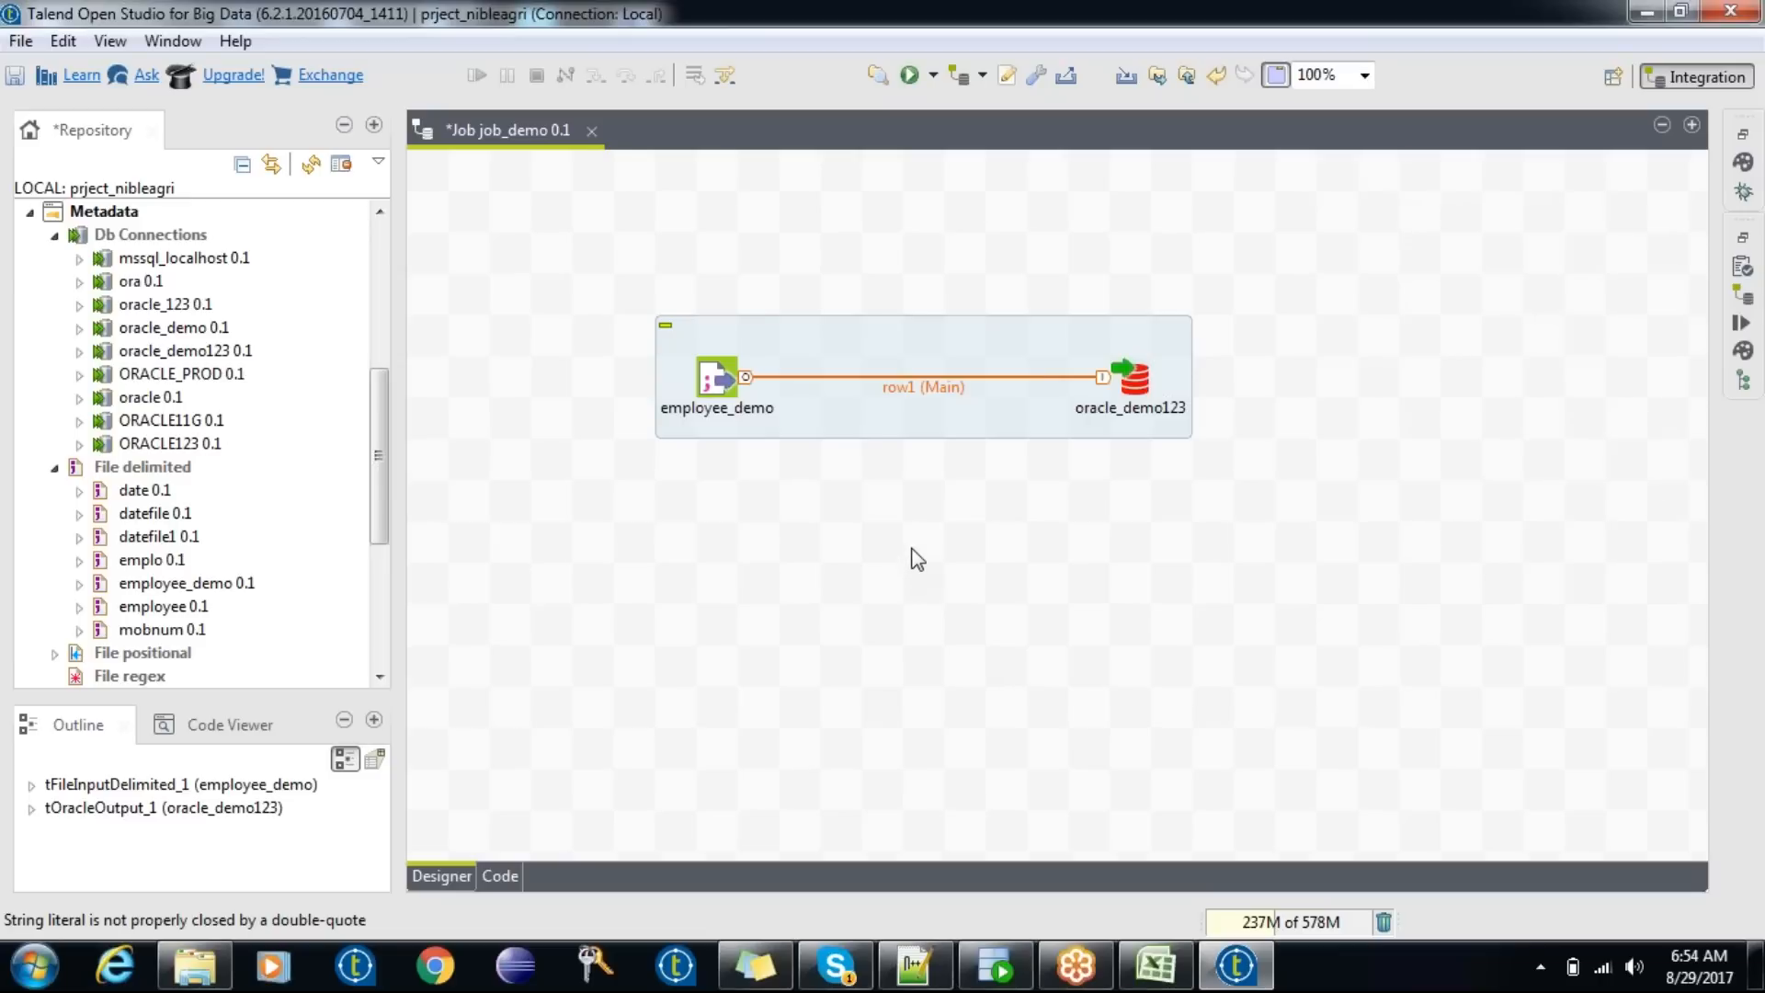
# - Add a tFilterRow via 'tfilter' and reattach row1 (Main) so it feeds tFilterRow_1
pyautogui.write('tfil')
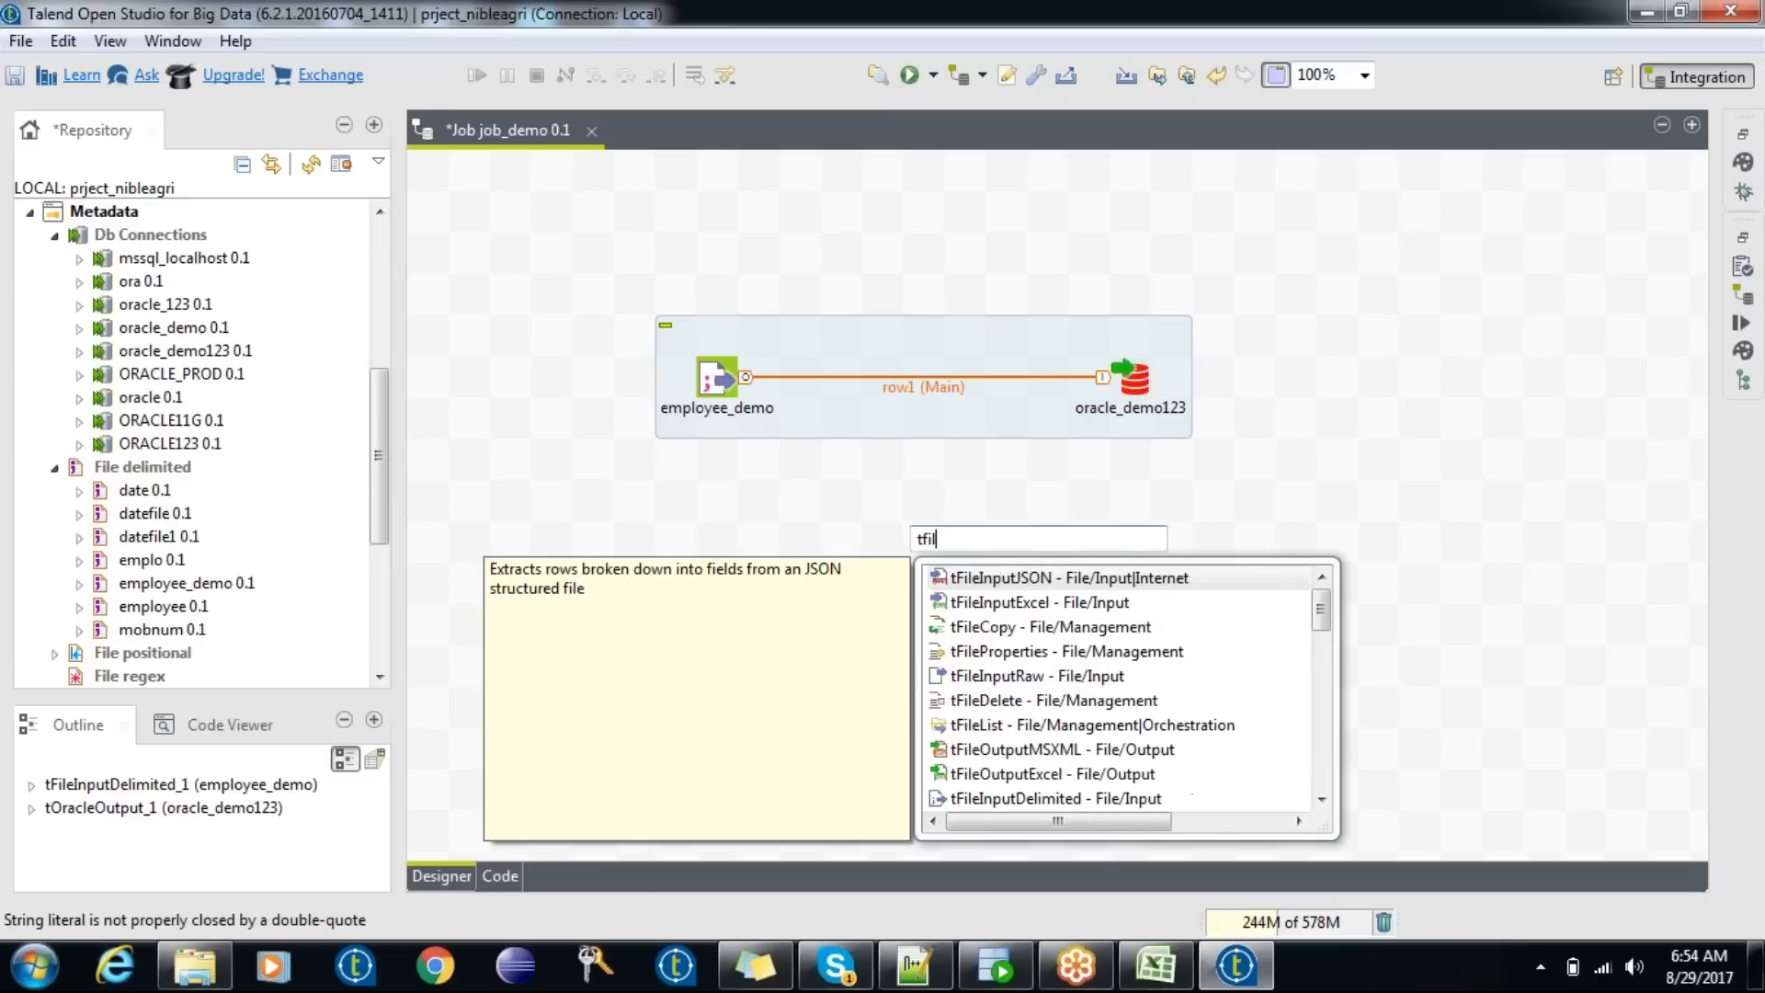
pyautogui.write('ter')
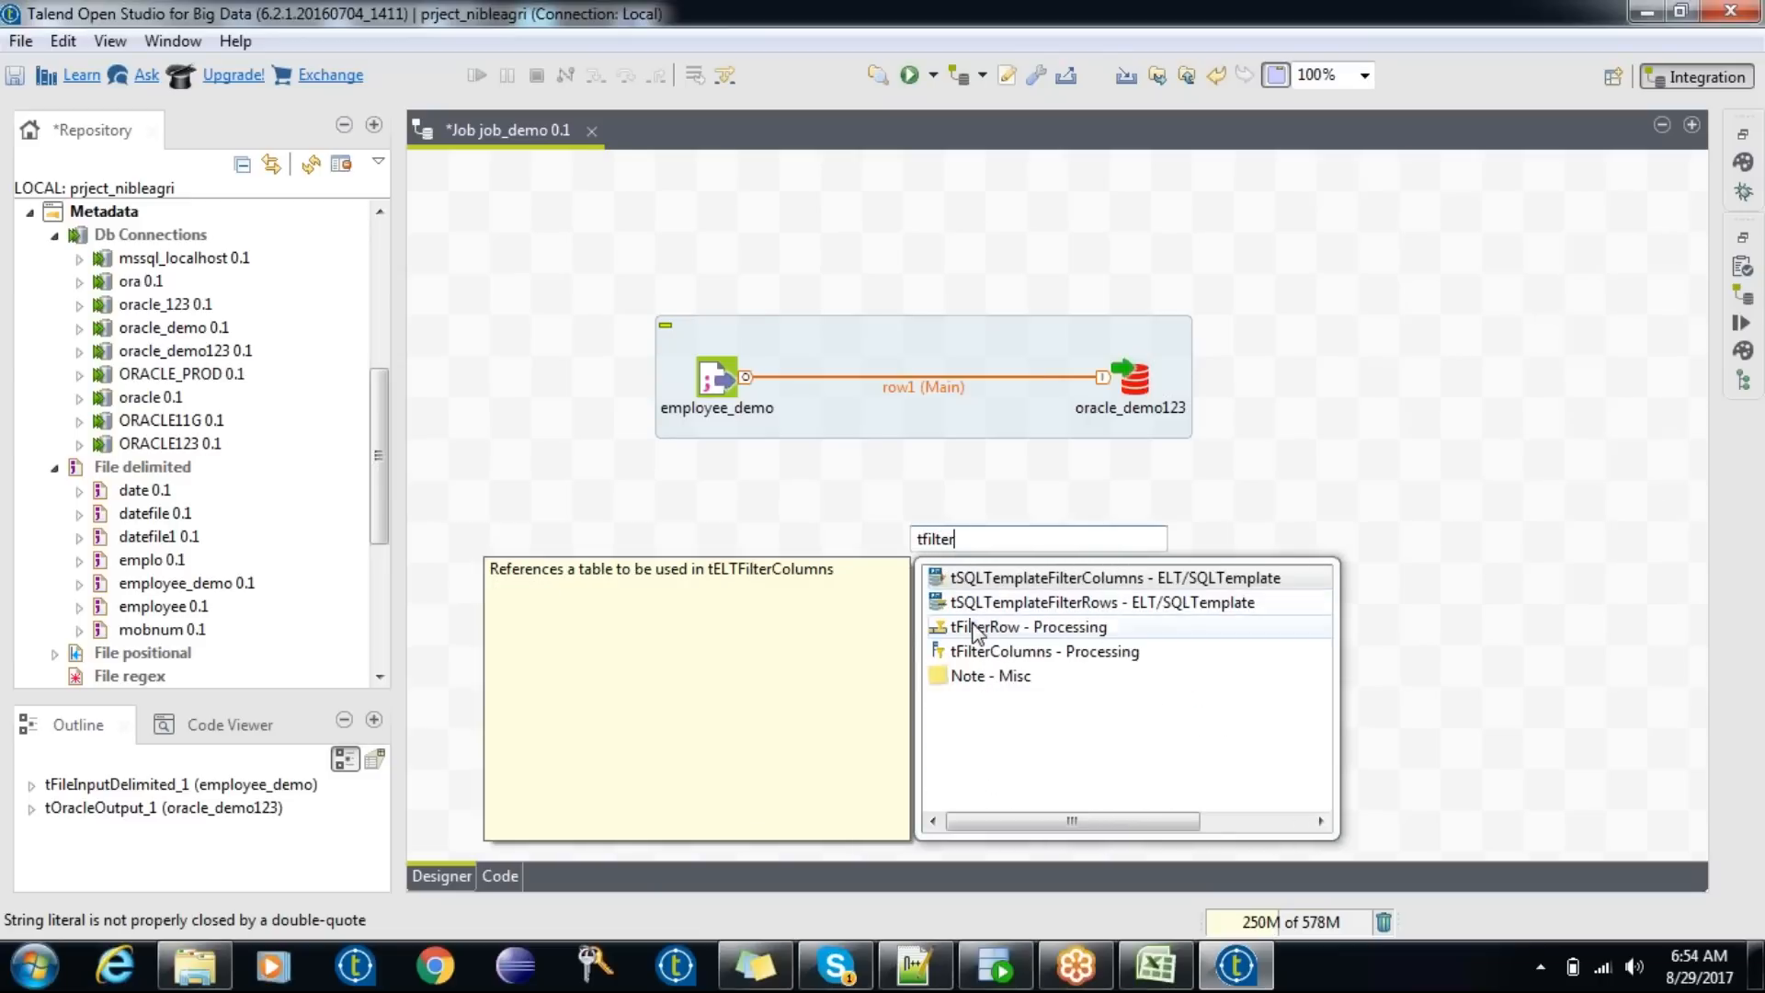
pyautogui.doubleClick(975, 627)
pyautogui.click(952, 388)
pyautogui.moveTo(1108, 377); pyautogui.dragTo(924, 375)
# - Link tFilterRow_1's Filter output to oracle_demo123 and shift oracle_demo123 right
pyautogui.rightClick(924, 384)
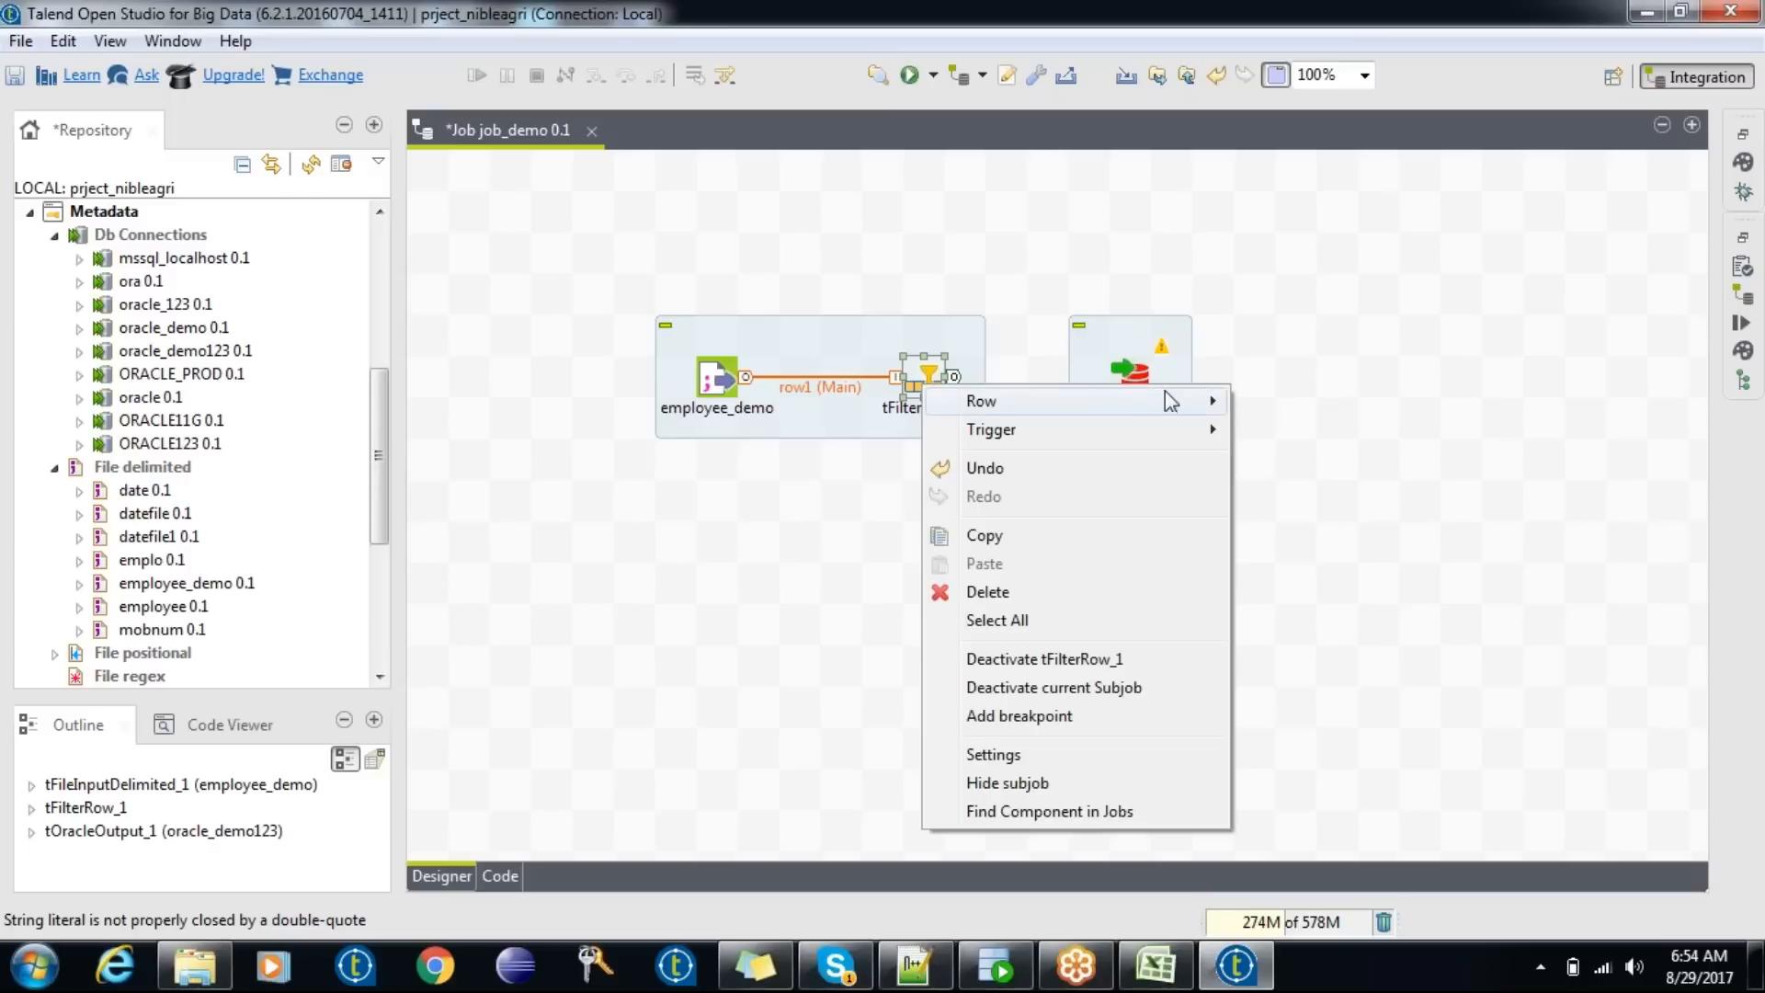
pyautogui.moveTo(1222, 398)
pyautogui.click(1281, 401)
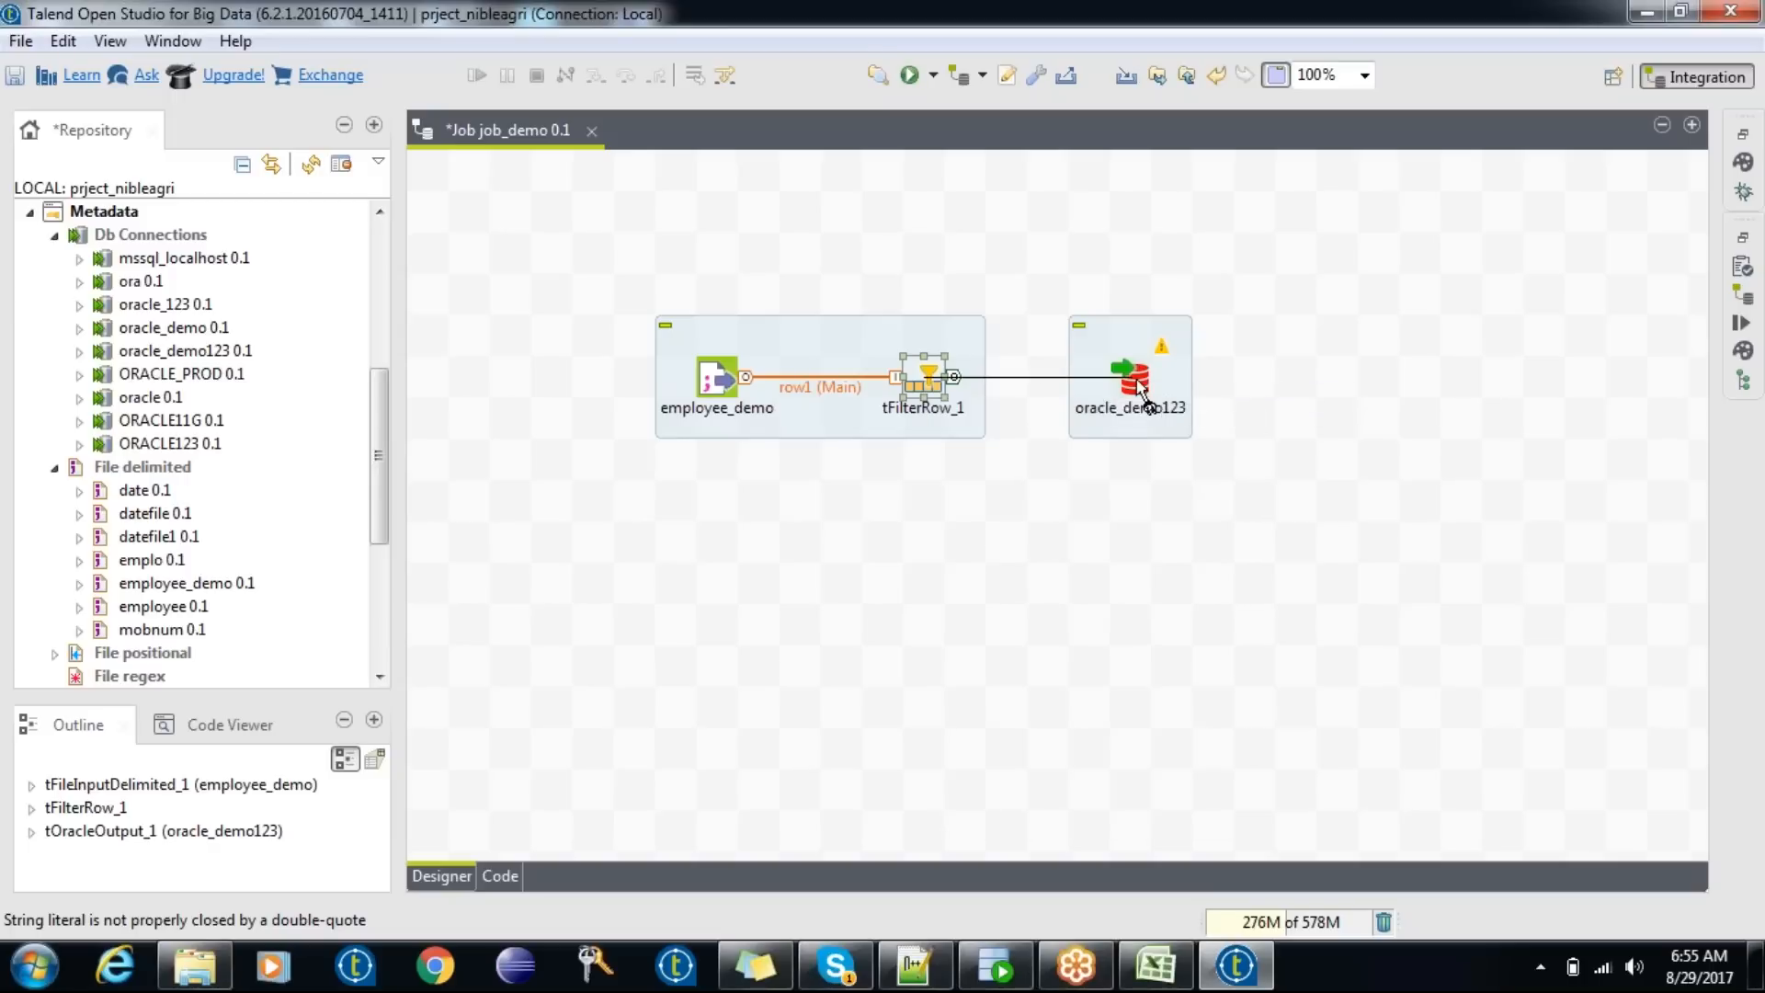
pyautogui.click(1136, 383)
pyautogui.moveTo(1136, 382); pyautogui.dragTo(1263, 383)
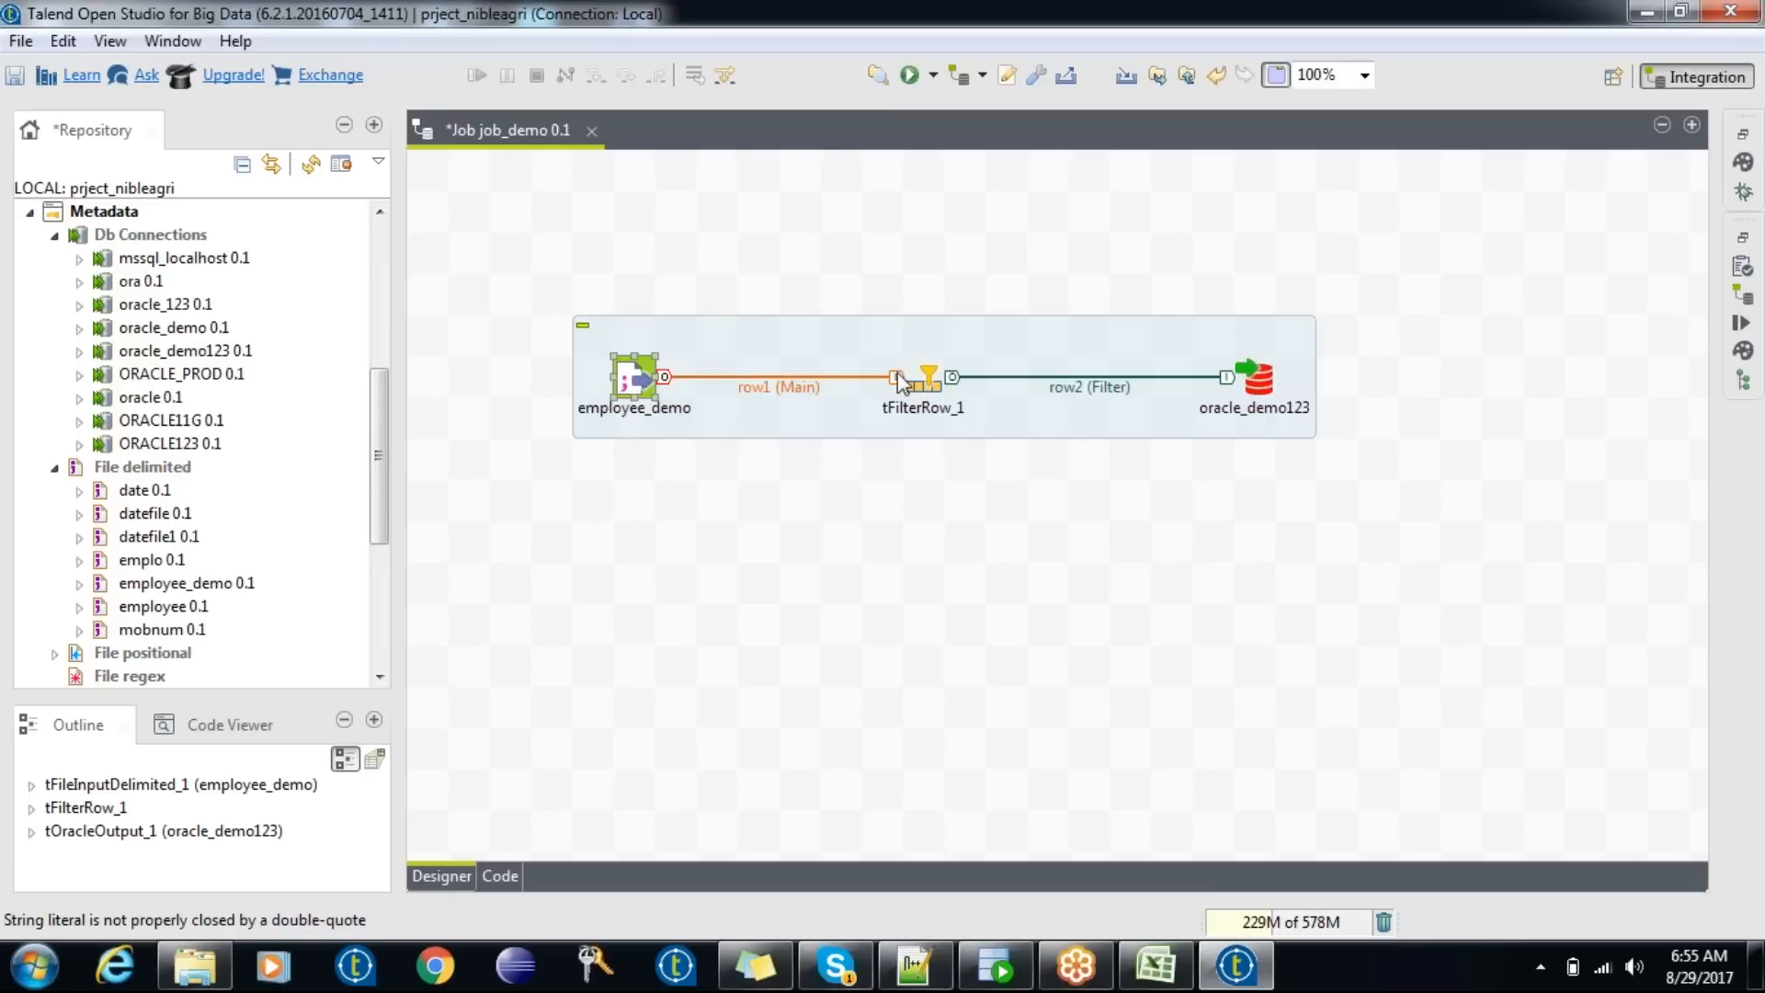
# - Add a tFilterRow_1 condition on input column DEPTNO with operator Equals and value 10
pyautogui.doubleClick(922, 379)
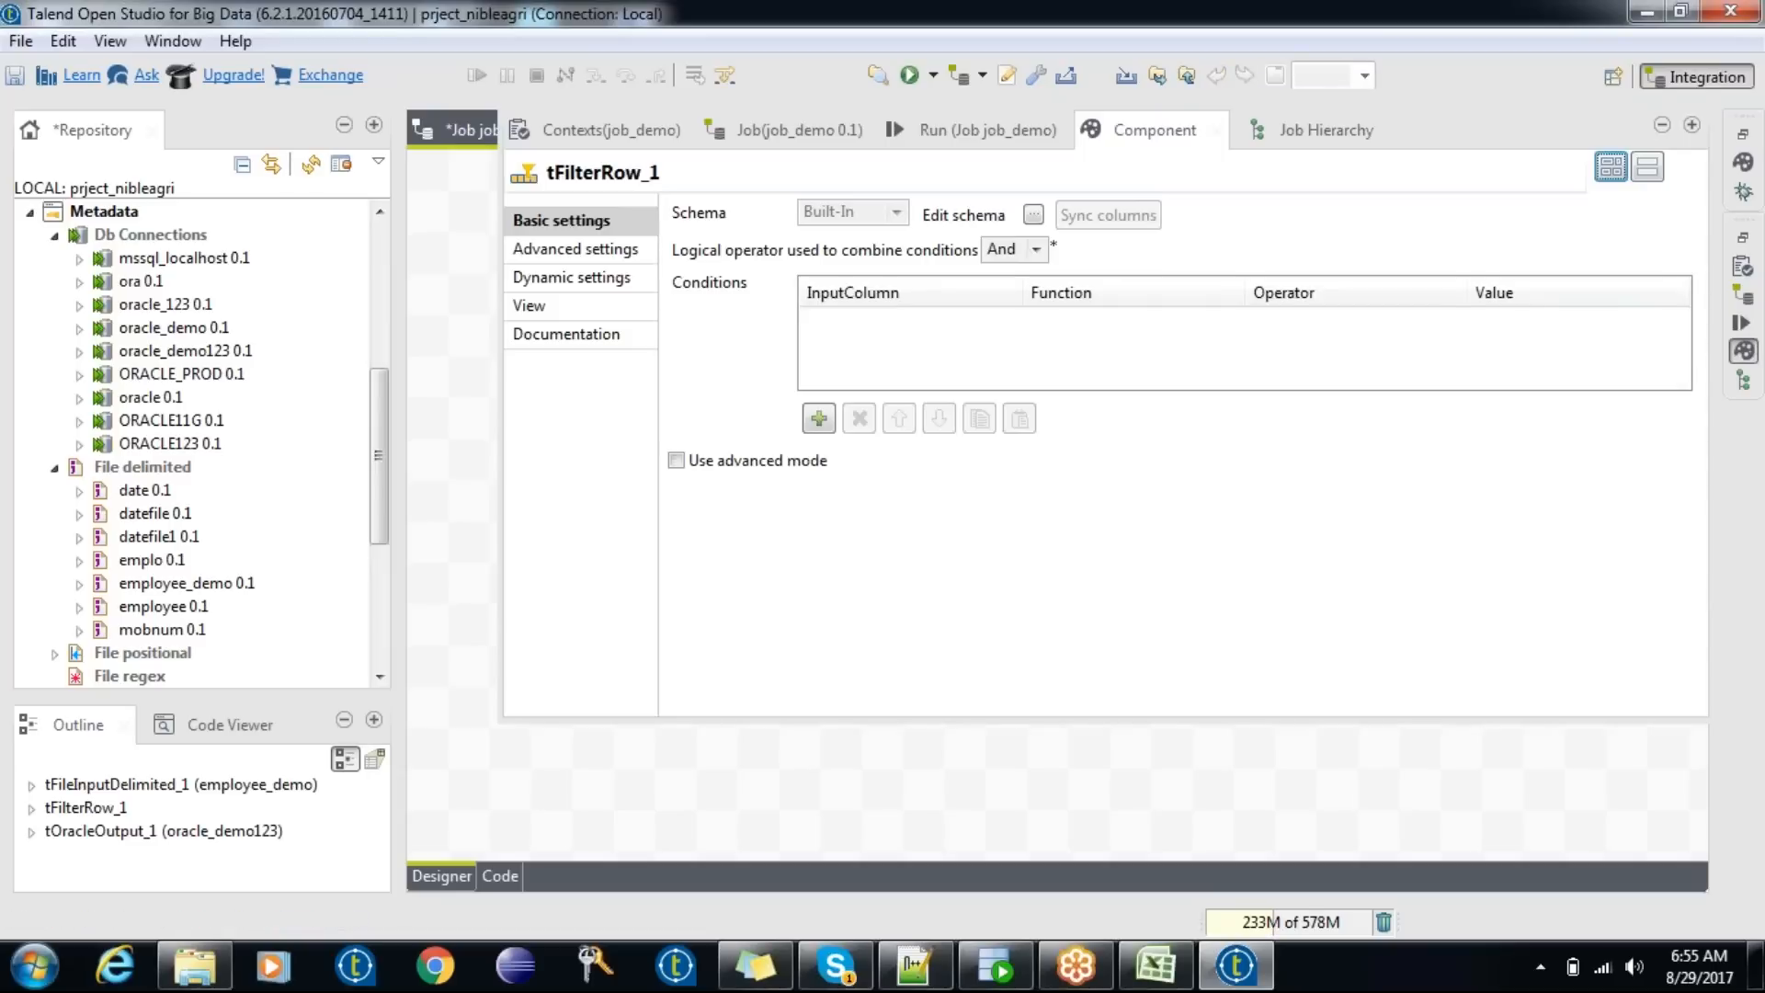
pyautogui.click(818, 418)
pyautogui.click(910, 321)
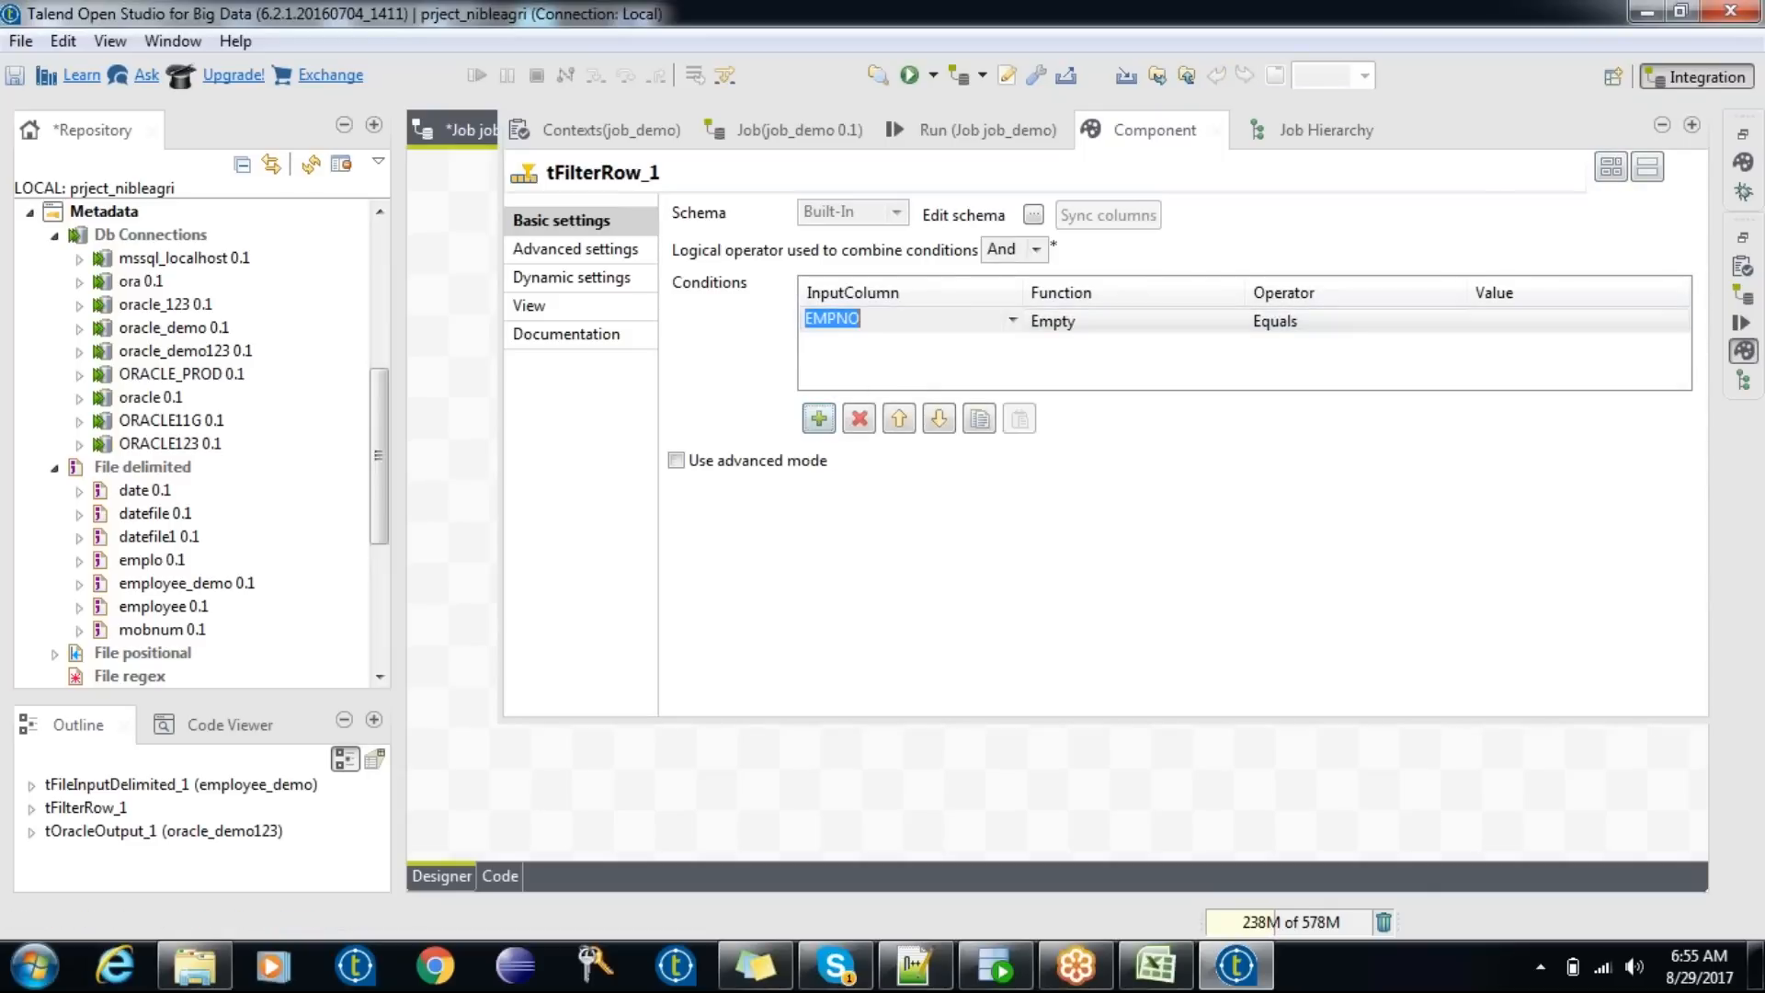
pyautogui.click(1013, 318)
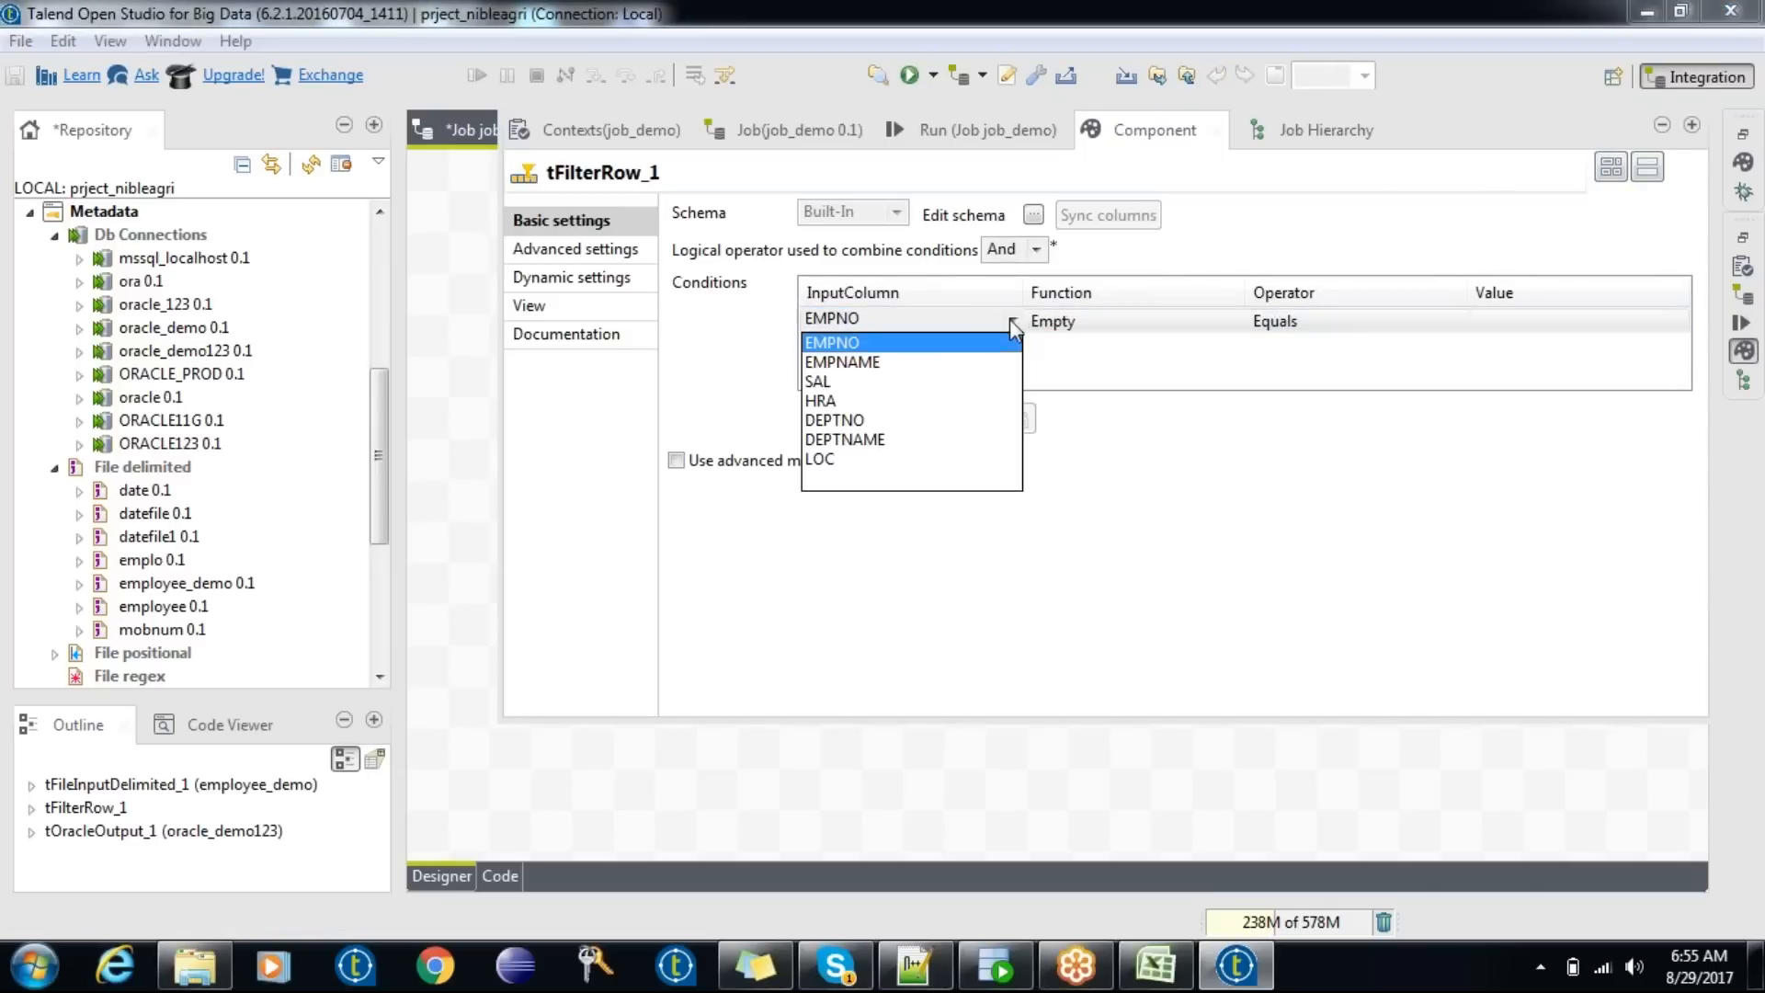
pyautogui.click(935, 419)
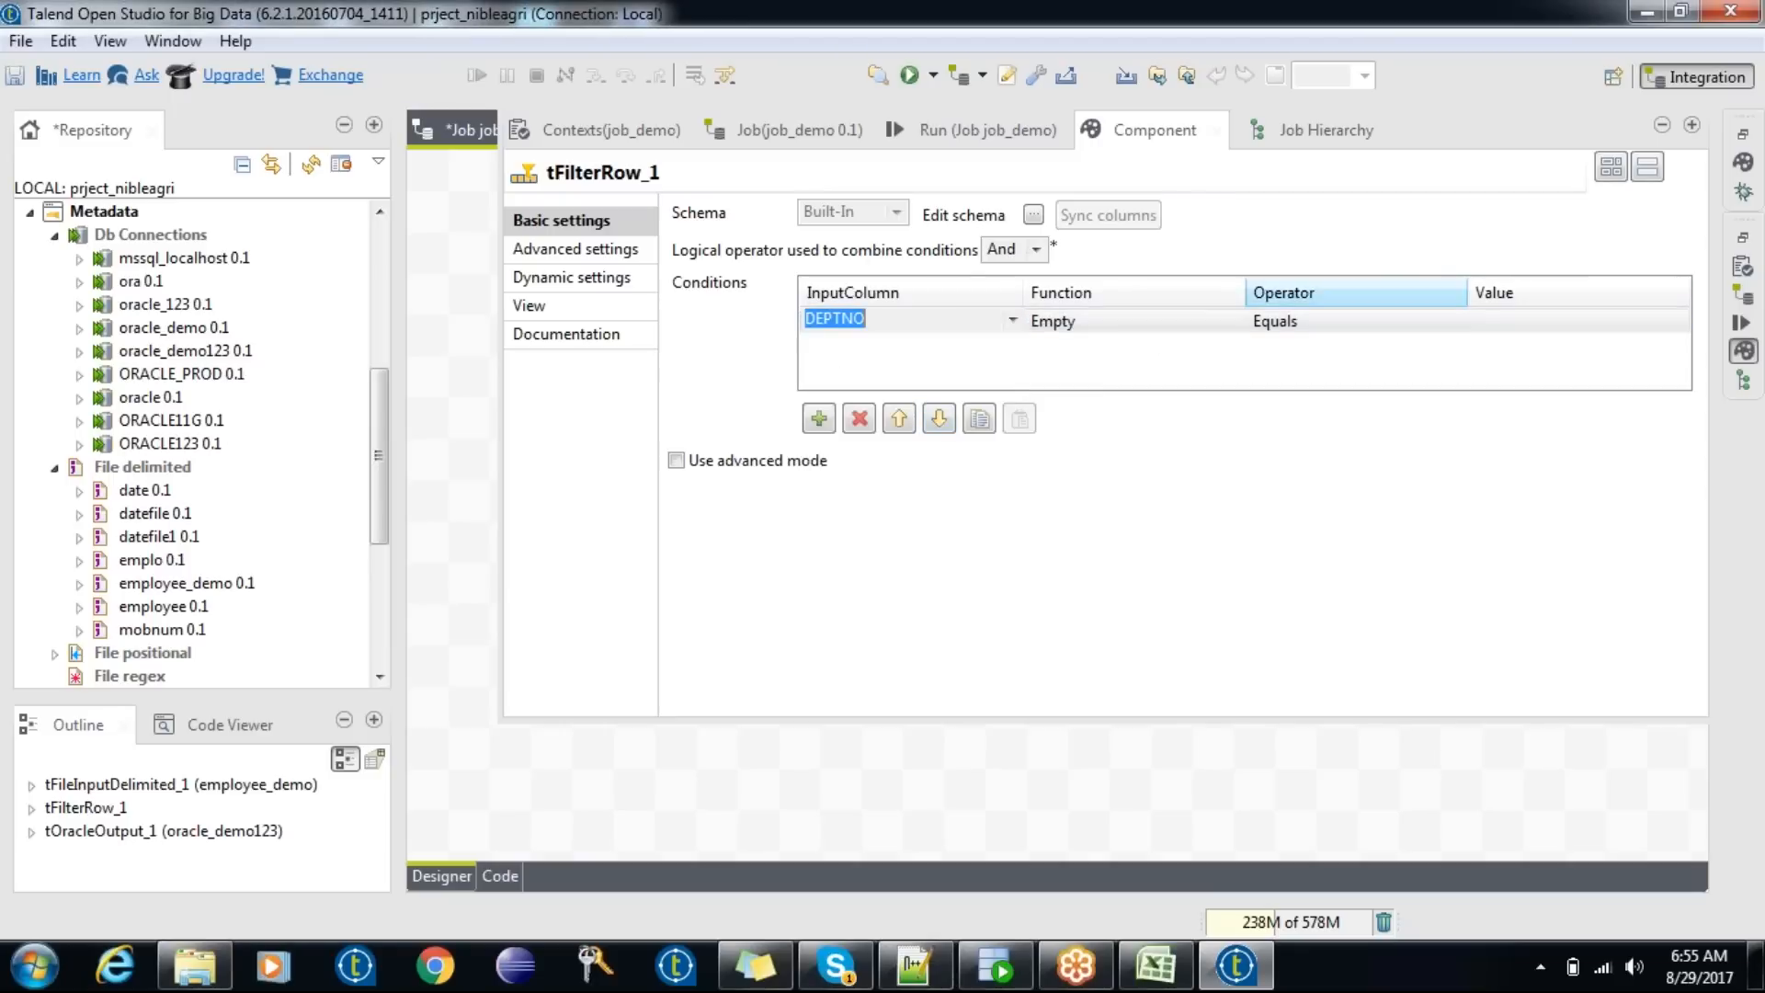
pyautogui.click(1539, 331)
pyautogui.write('10')
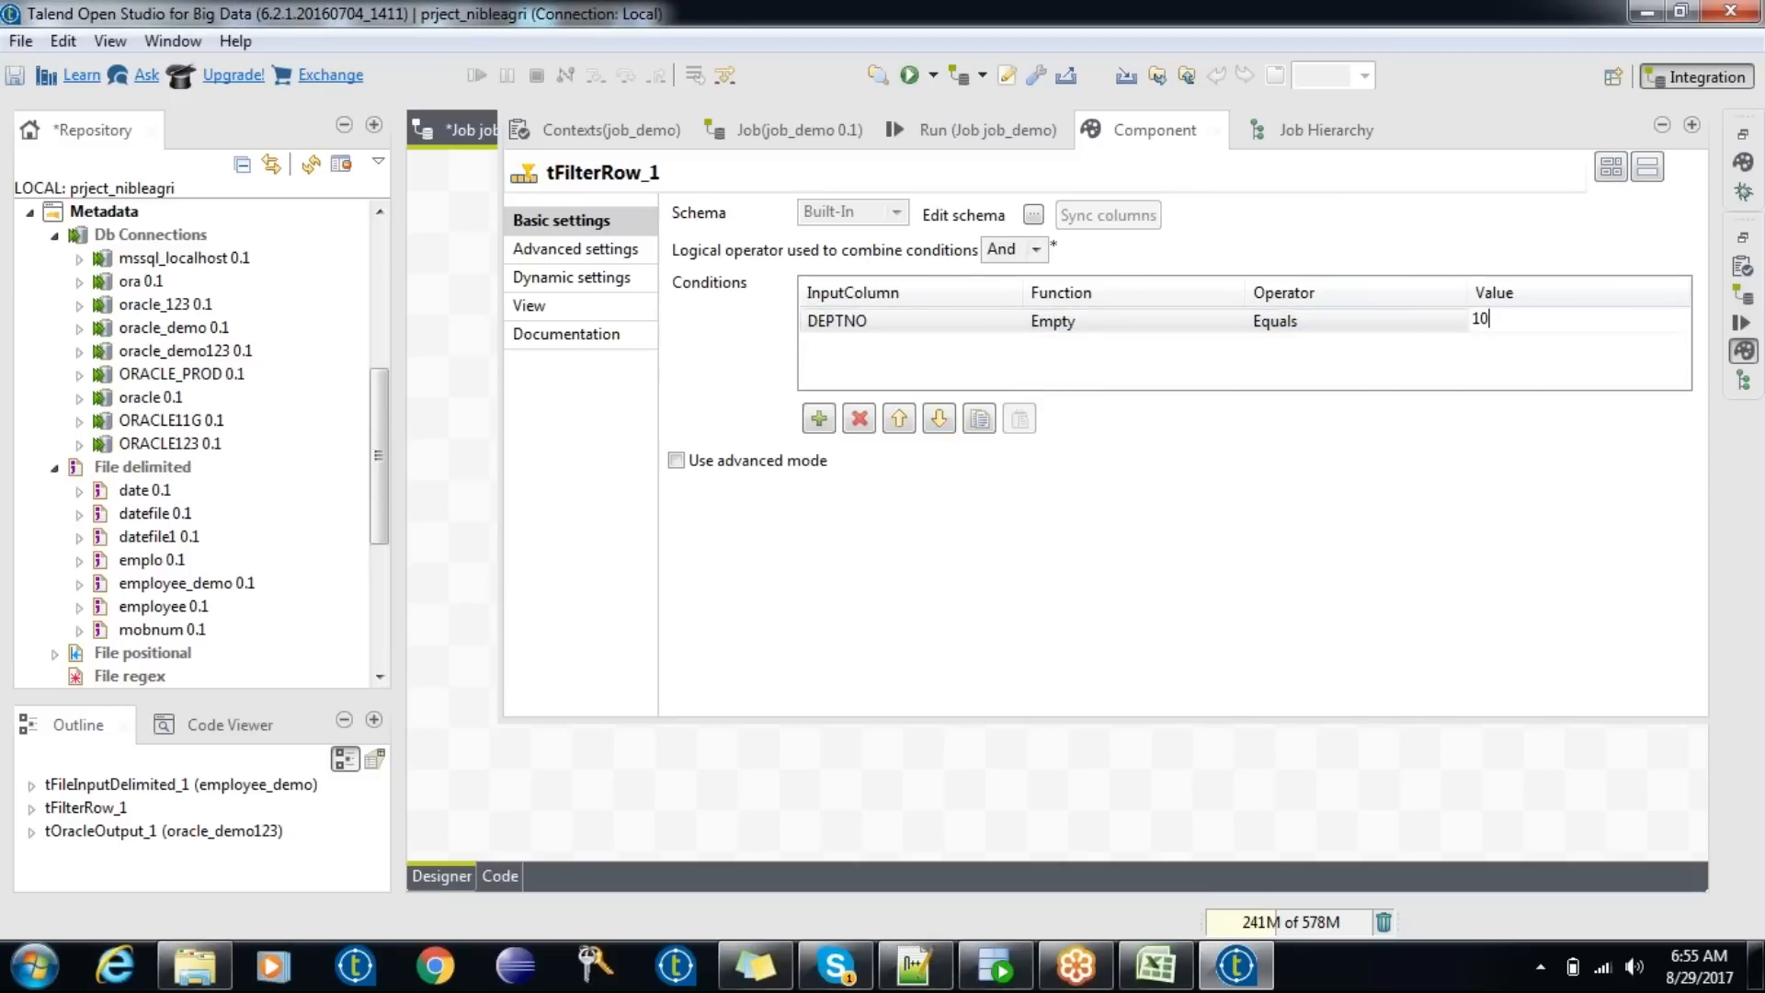
pyautogui.click(1413, 328)
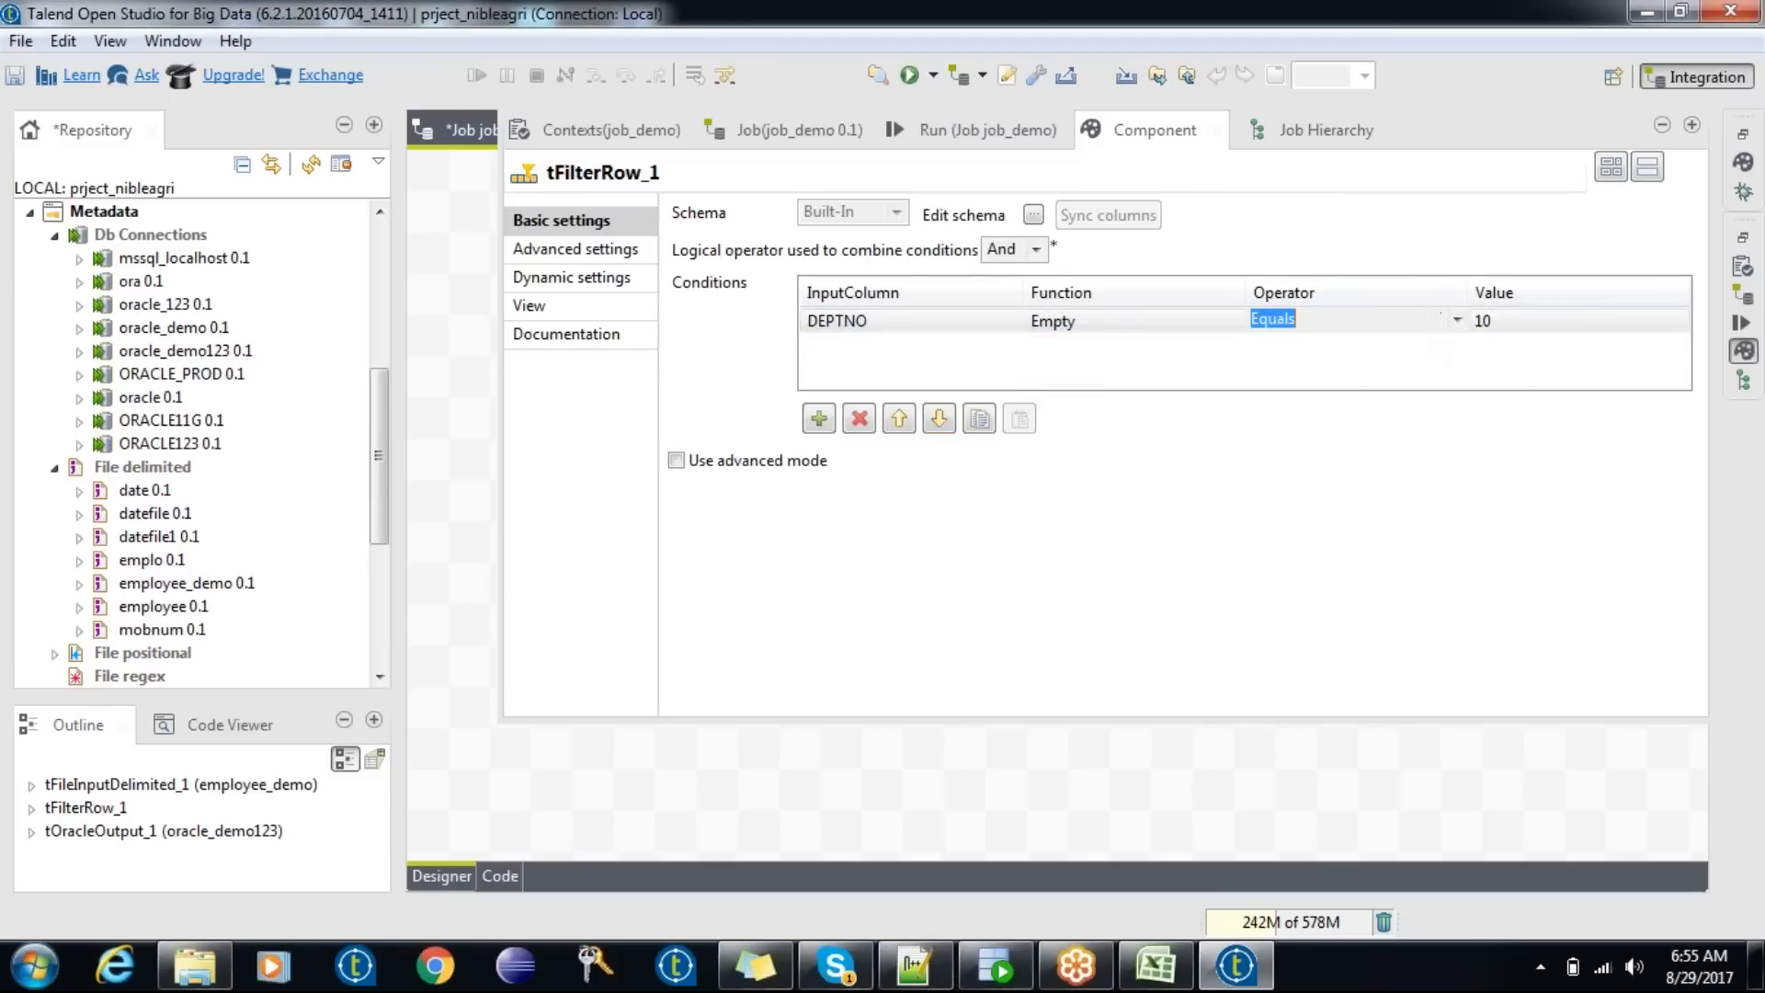
pyautogui.click(1459, 321)
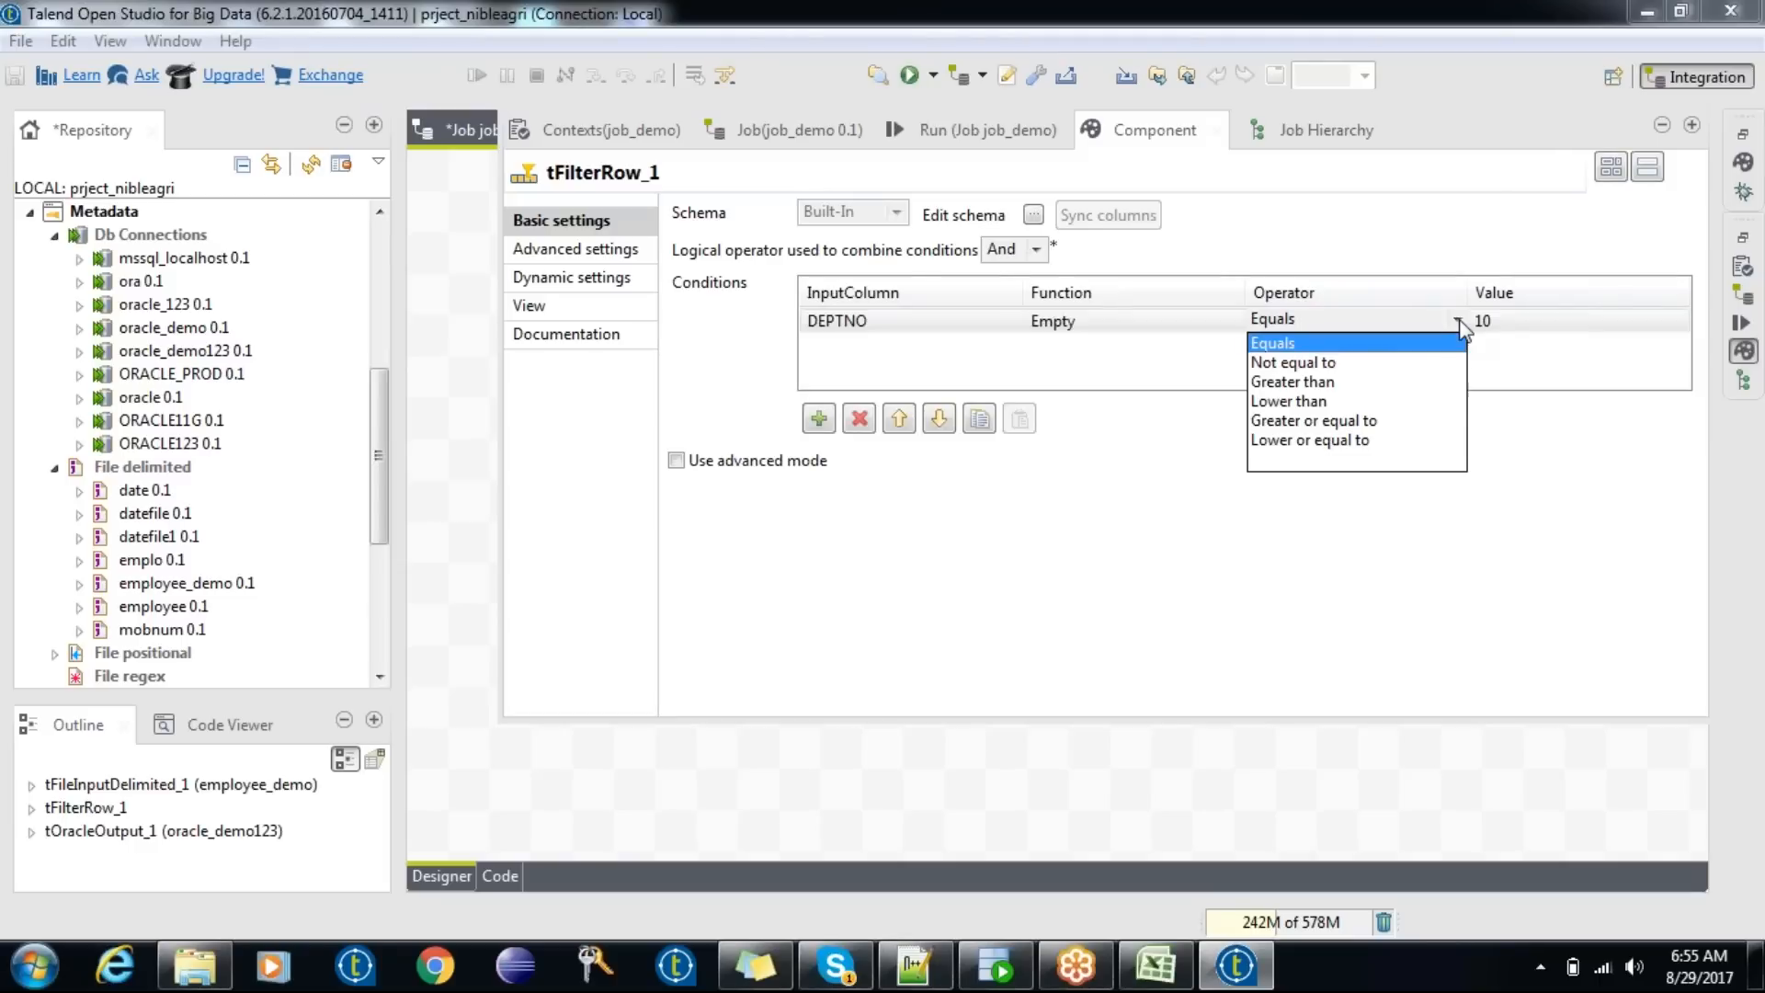
pyautogui.click(1460, 320)
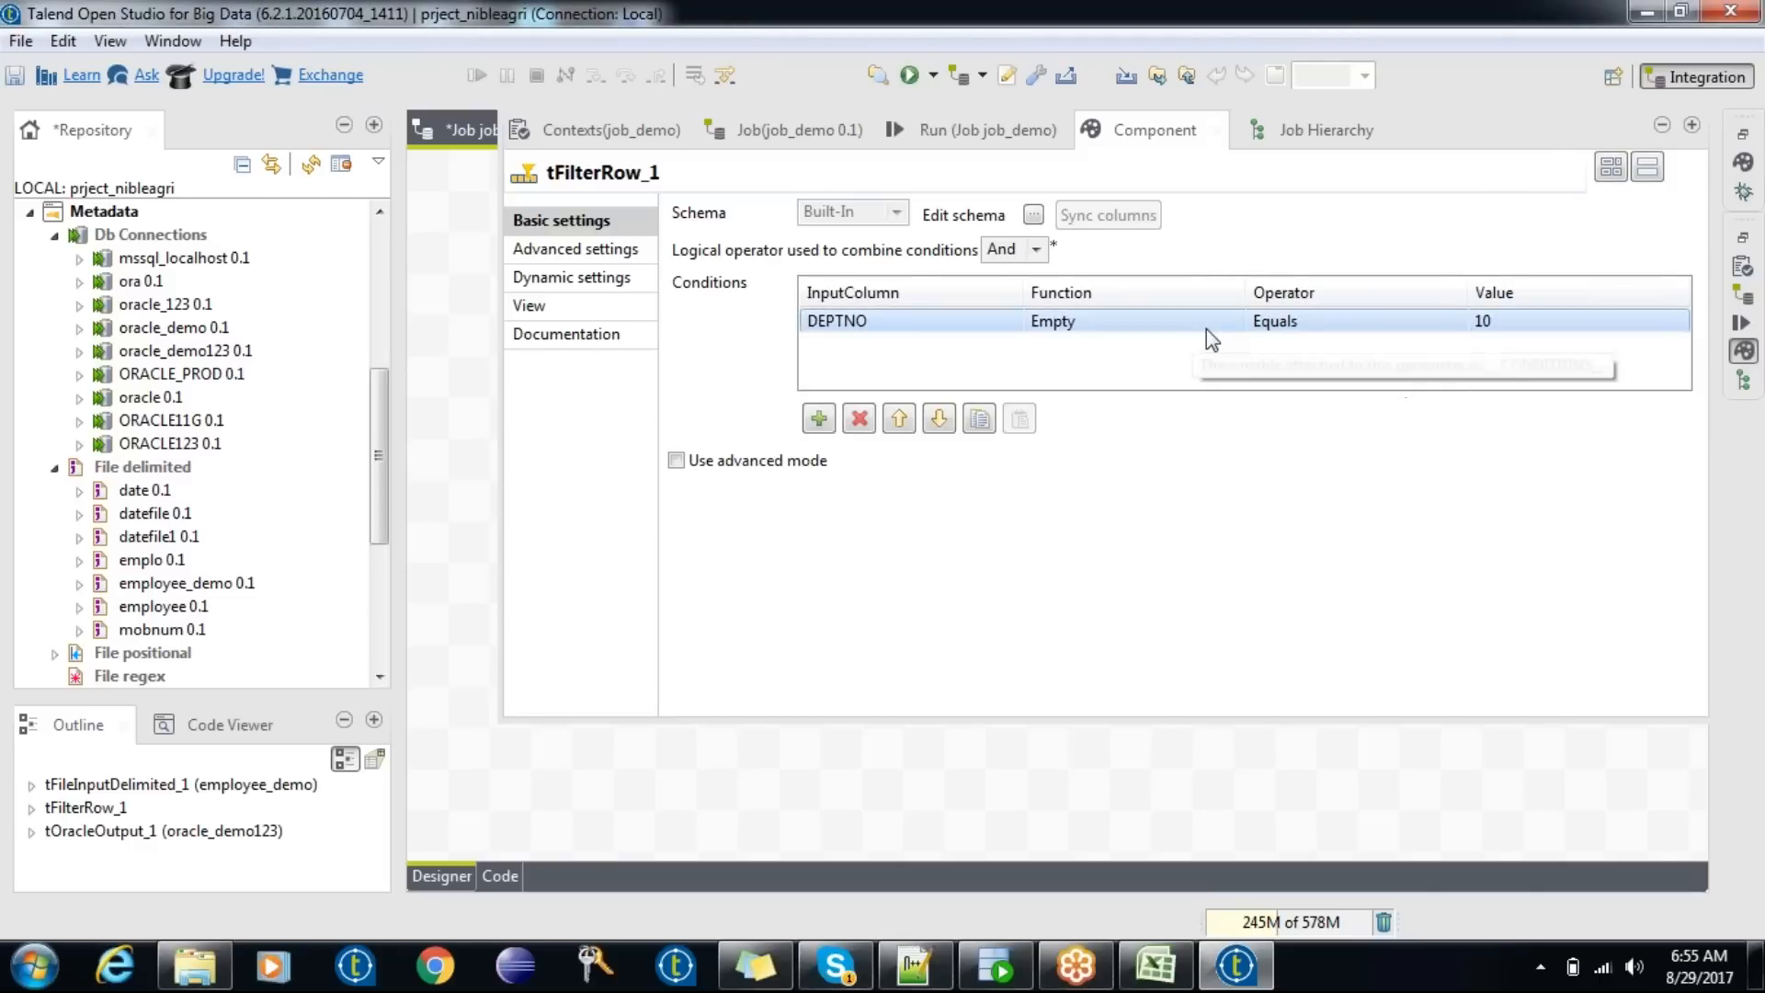
# - Run job_demo: 16903 rows read from employee_demo, 2401 filtered rows into oracle_demo123
pyautogui.click(985, 760)
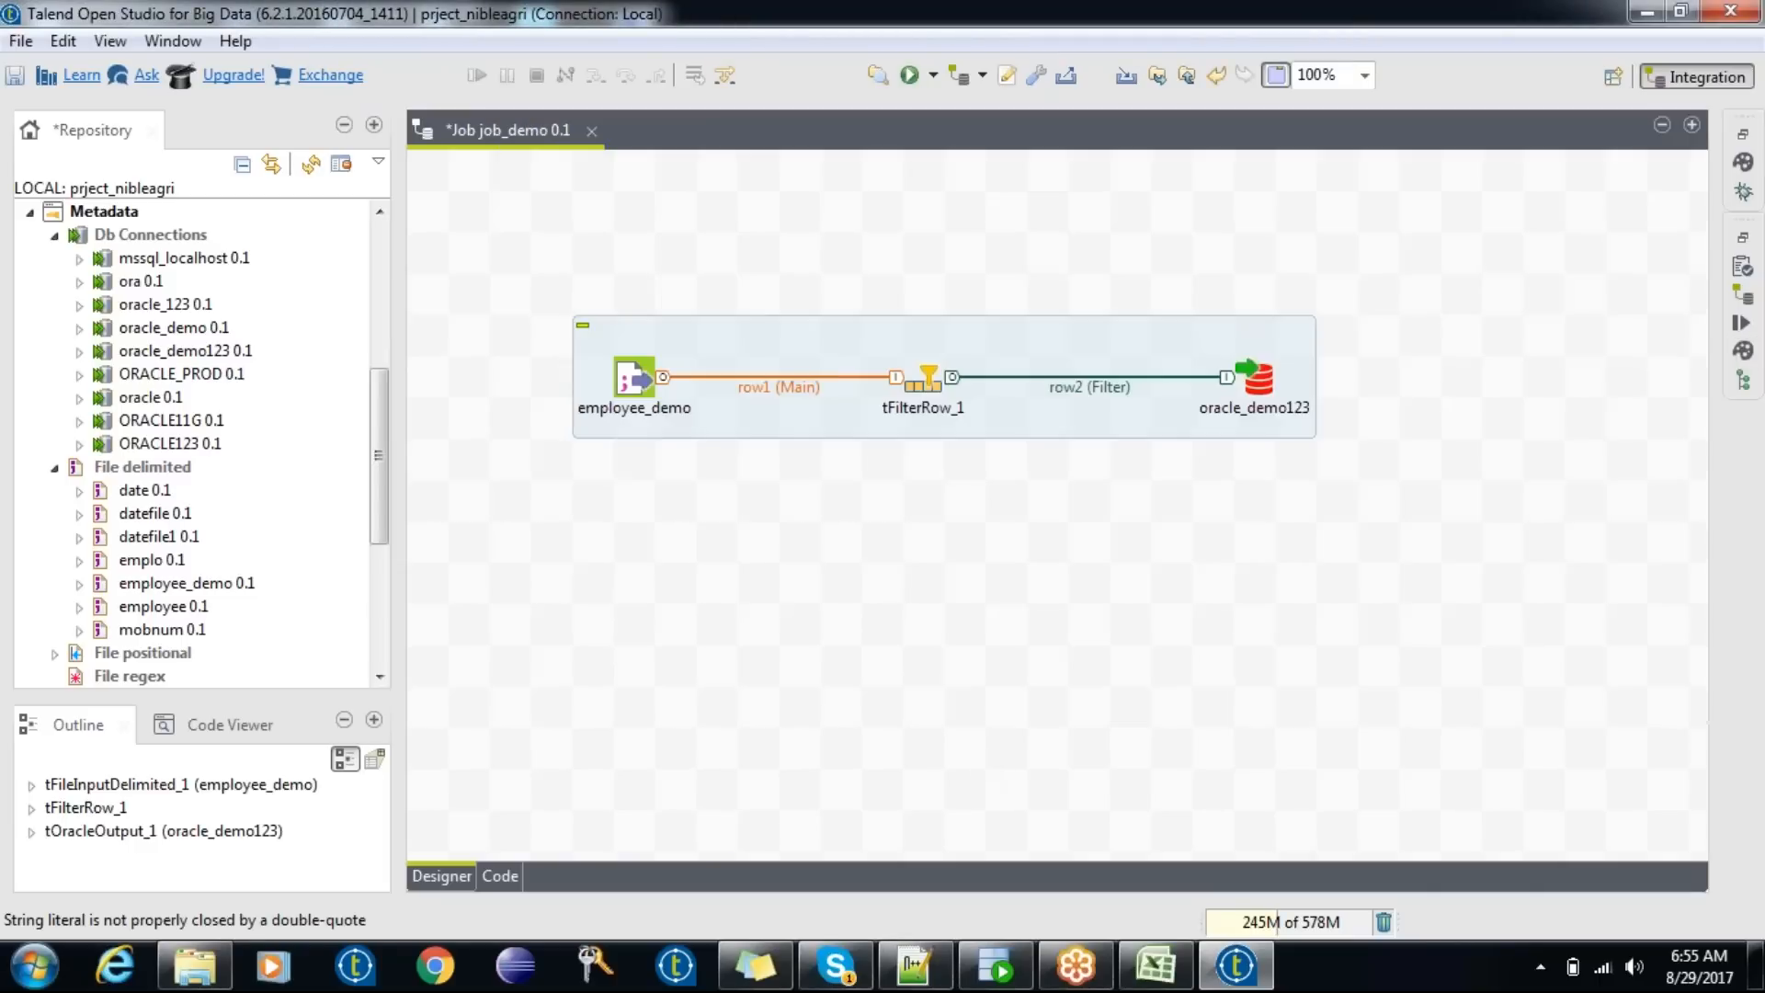
pyautogui.click(910, 76)
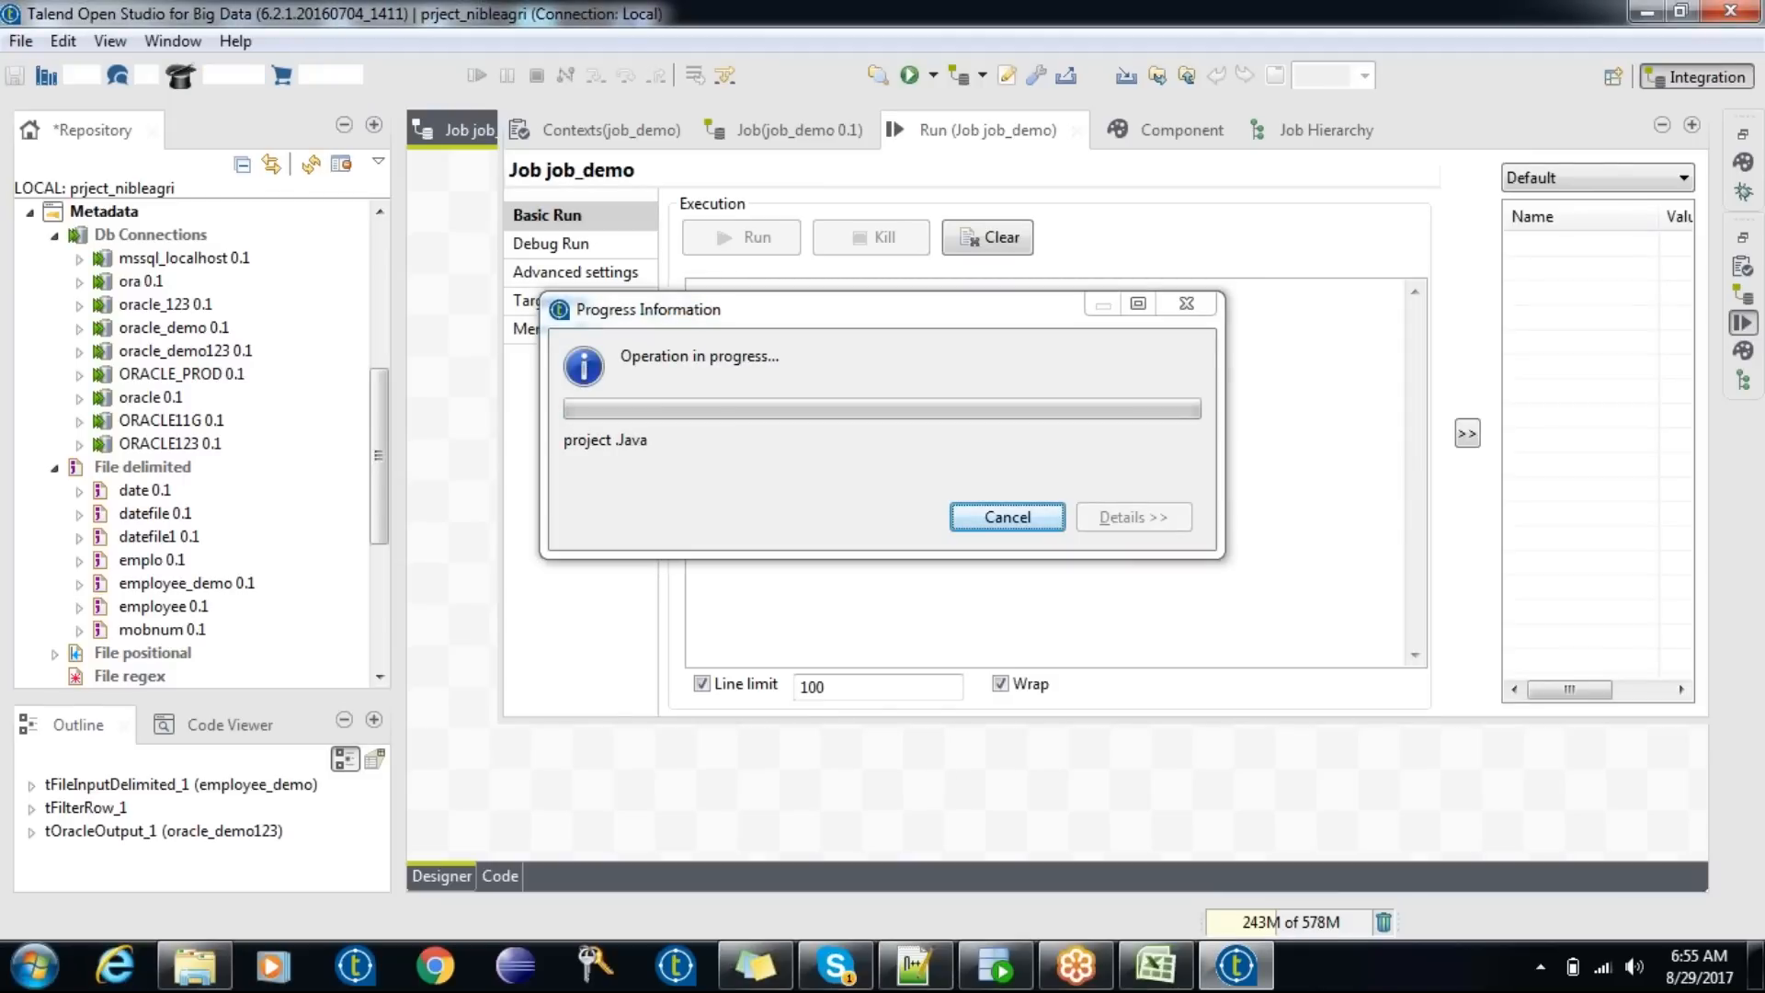
pyautogui.press('Escape')
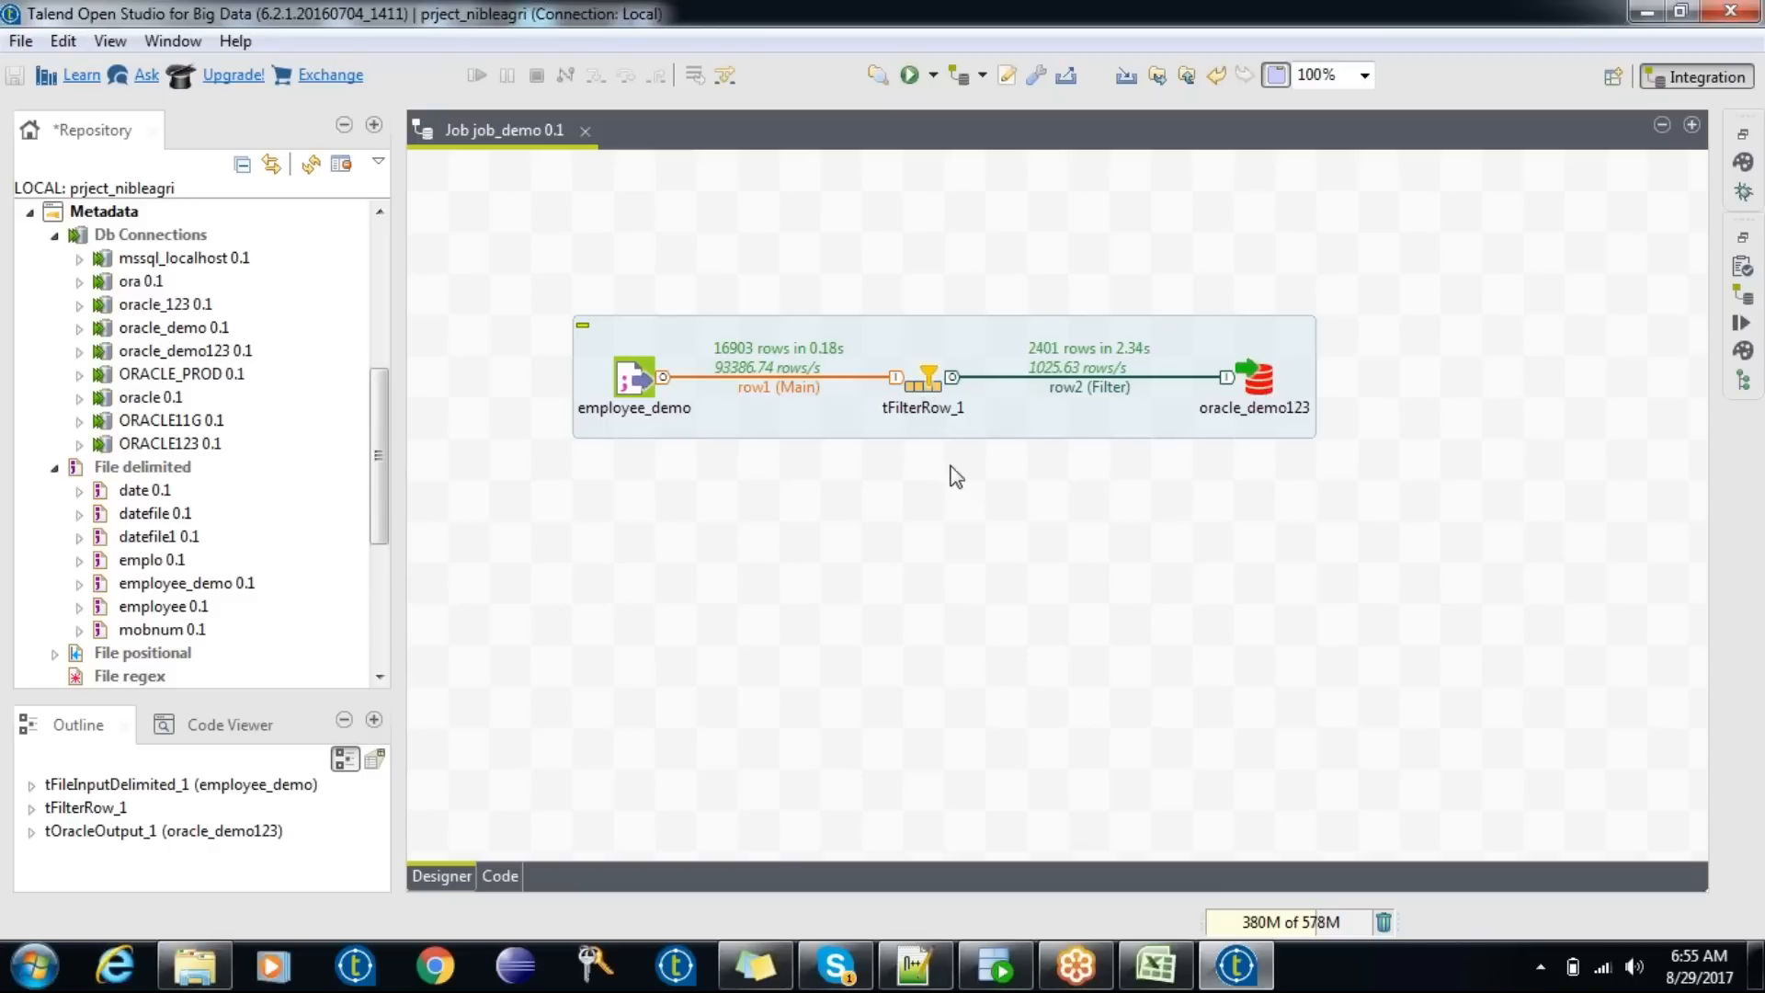
# - Drop the oracle_demo123 connection from the Repository onto the canvas as a tOracleOutput
pyautogui.click(168, 327)
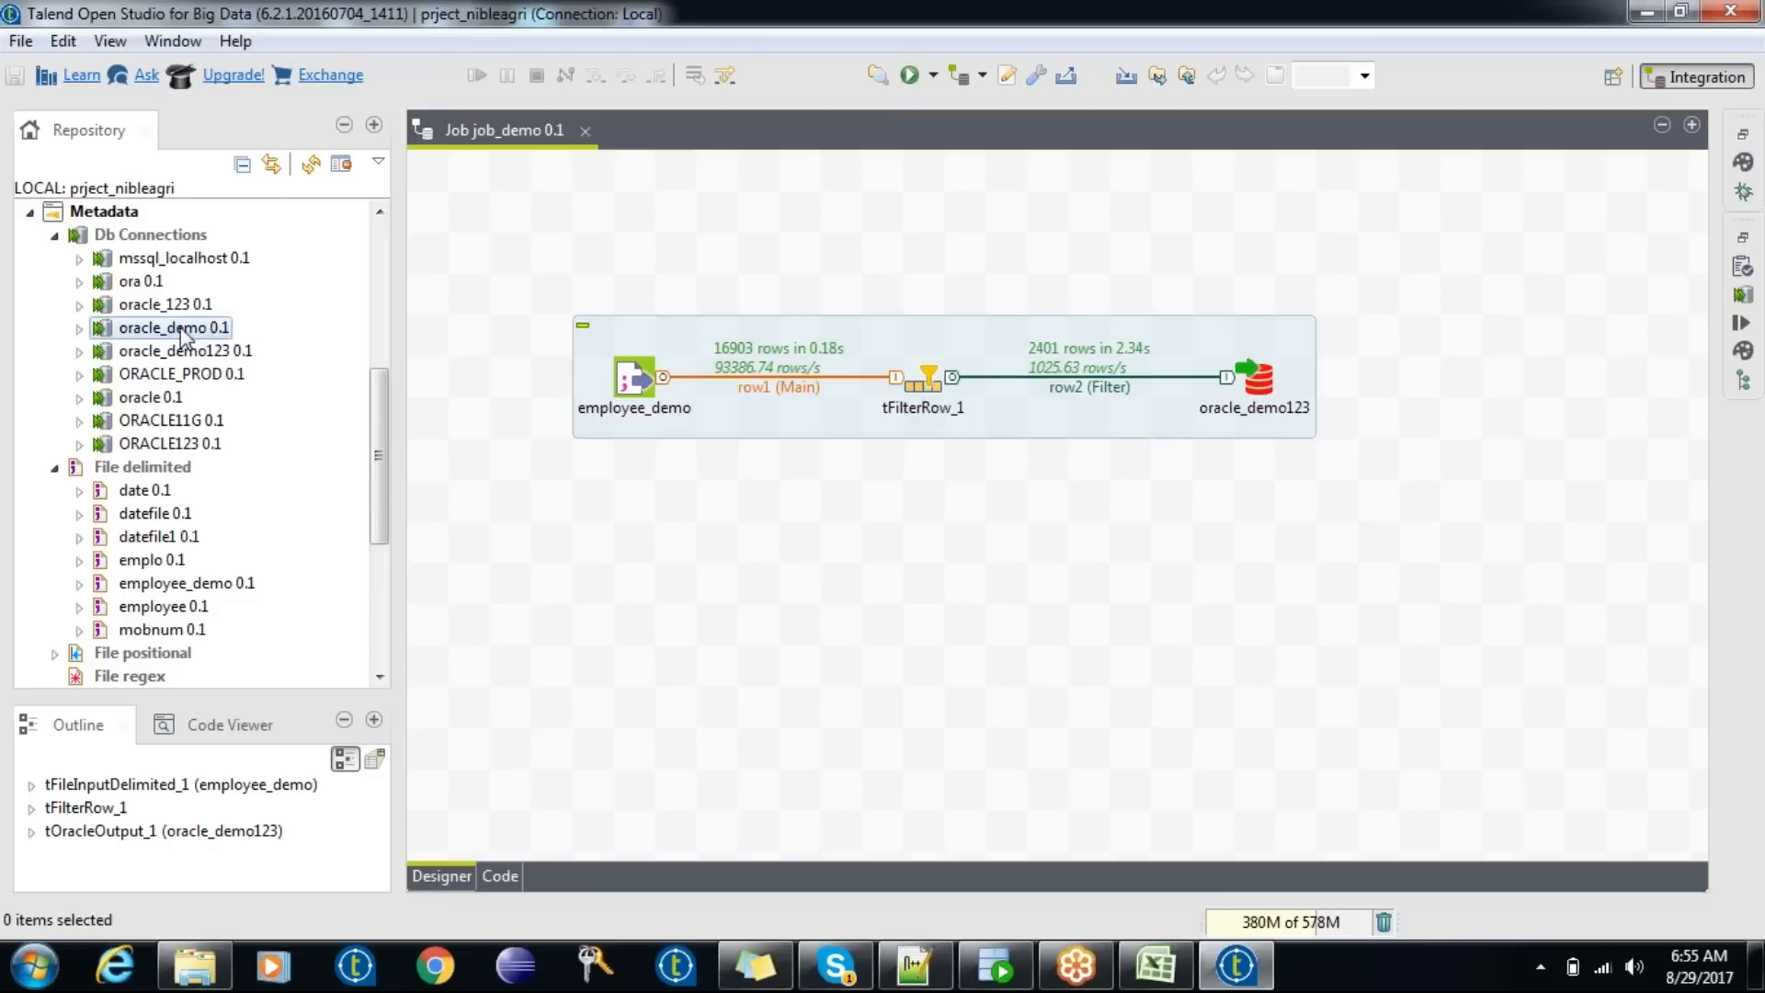
pyautogui.moveTo(198, 358); pyautogui.dragTo(1066, 552)
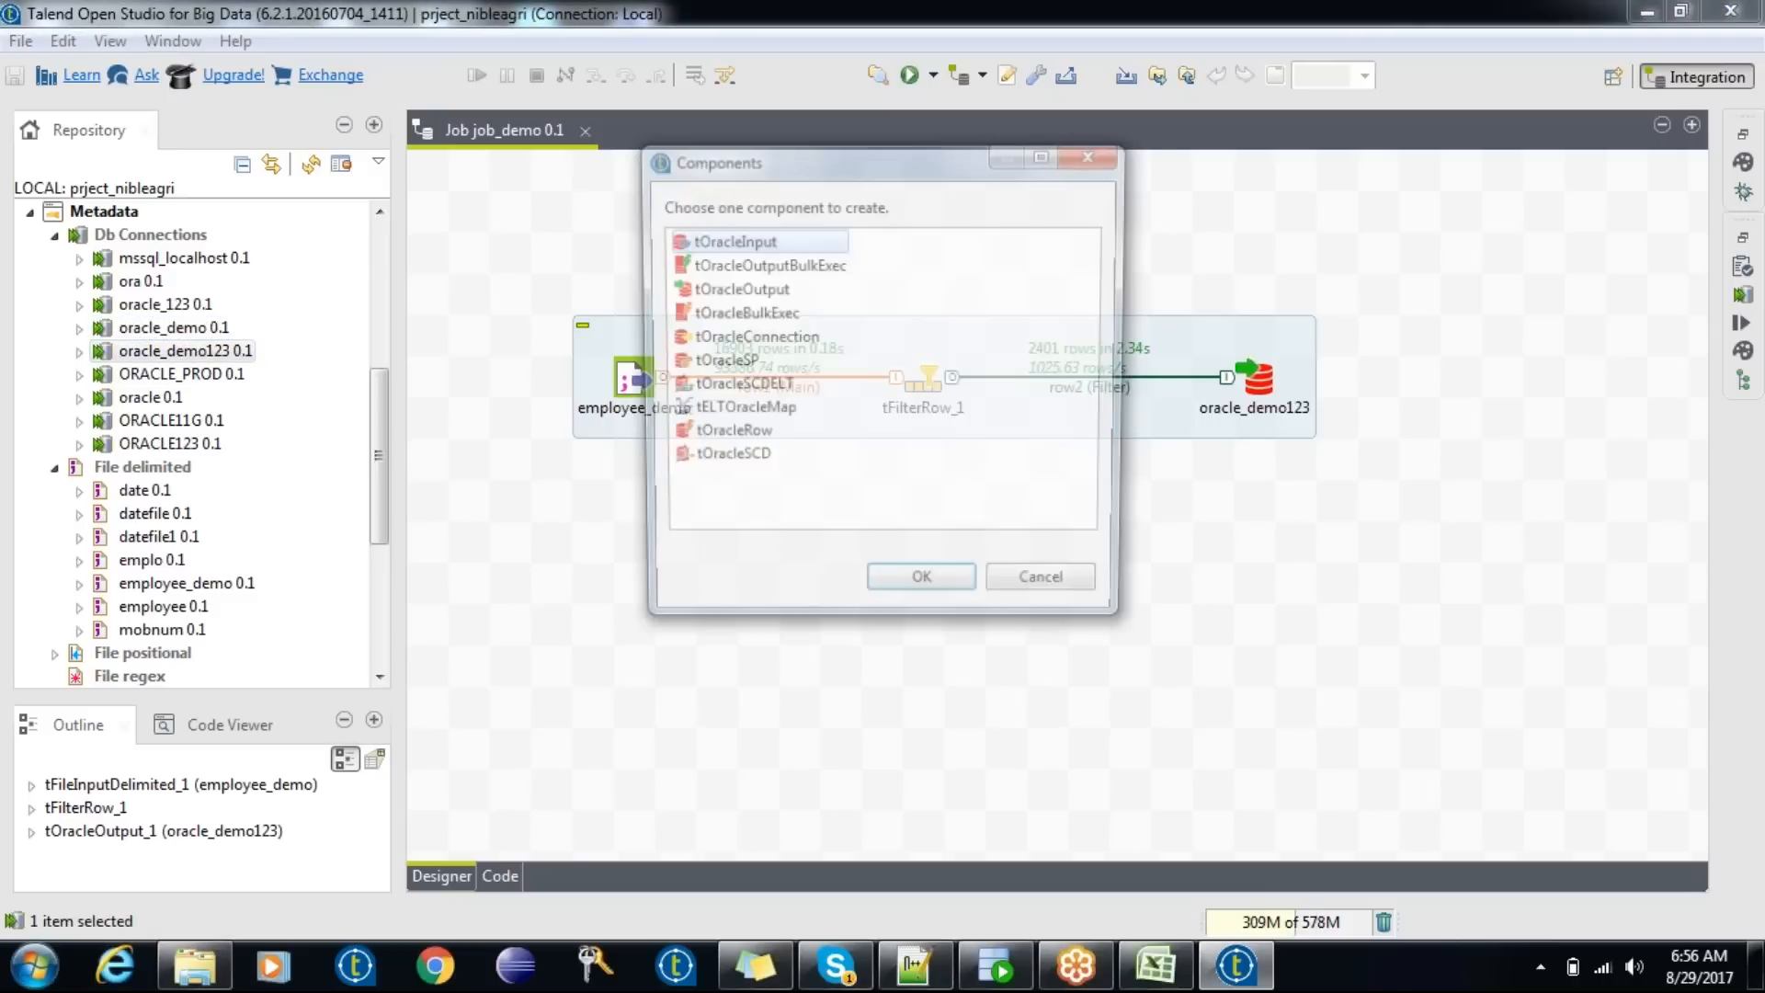
pyautogui.doubleClick(742, 289)
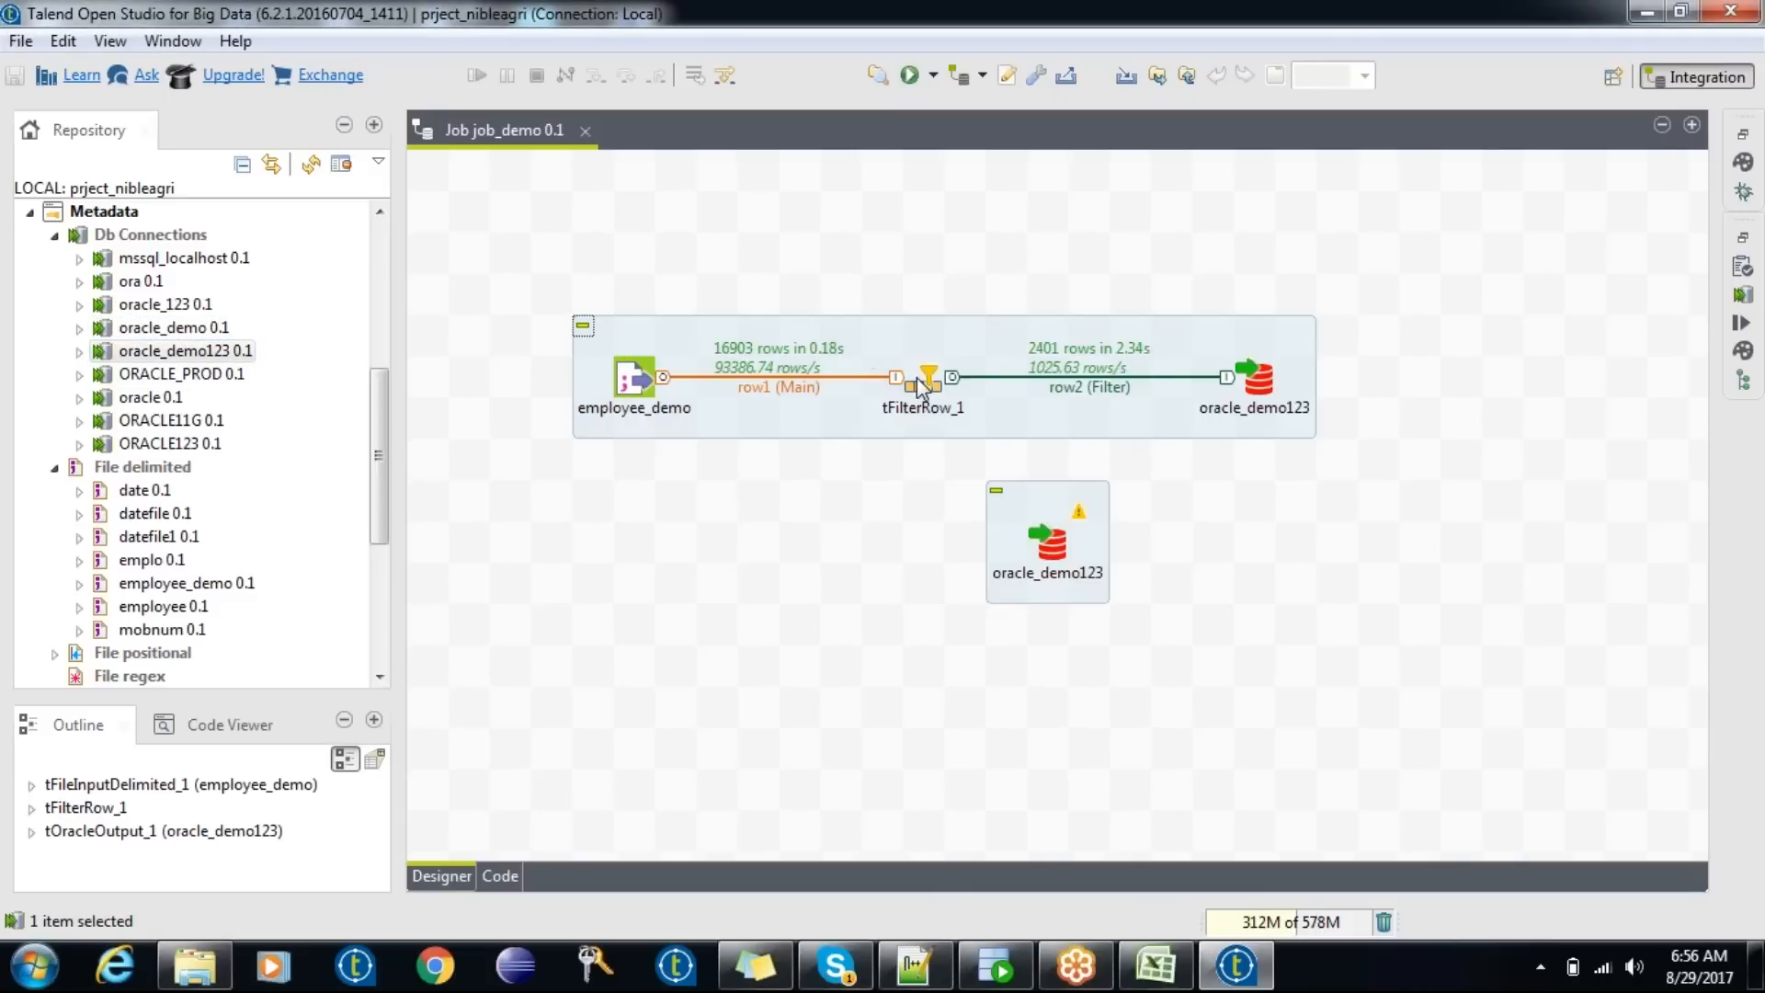
# - Connect tFilterRow_1's Reject output to the second oracle_demo123 and reposition it lower right
pyautogui.rightClick(920, 381)
pyautogui.moveTo(1017, 398)
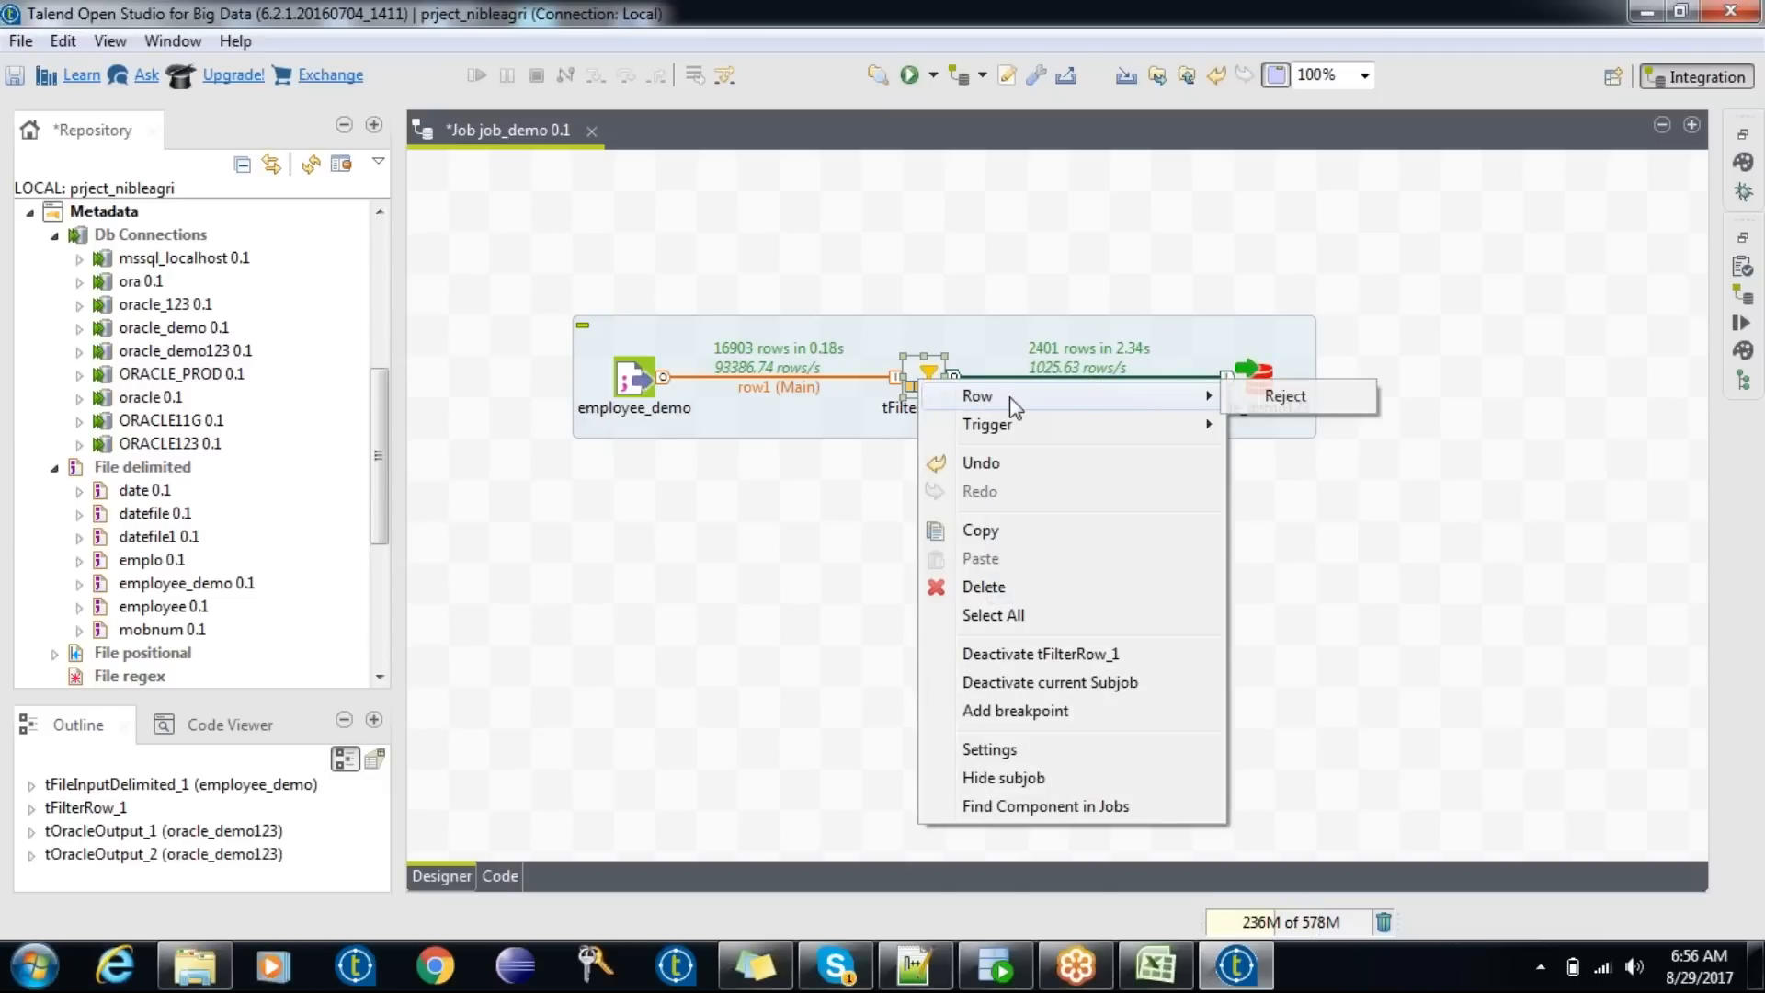
pyautogui.click(1287, 393)
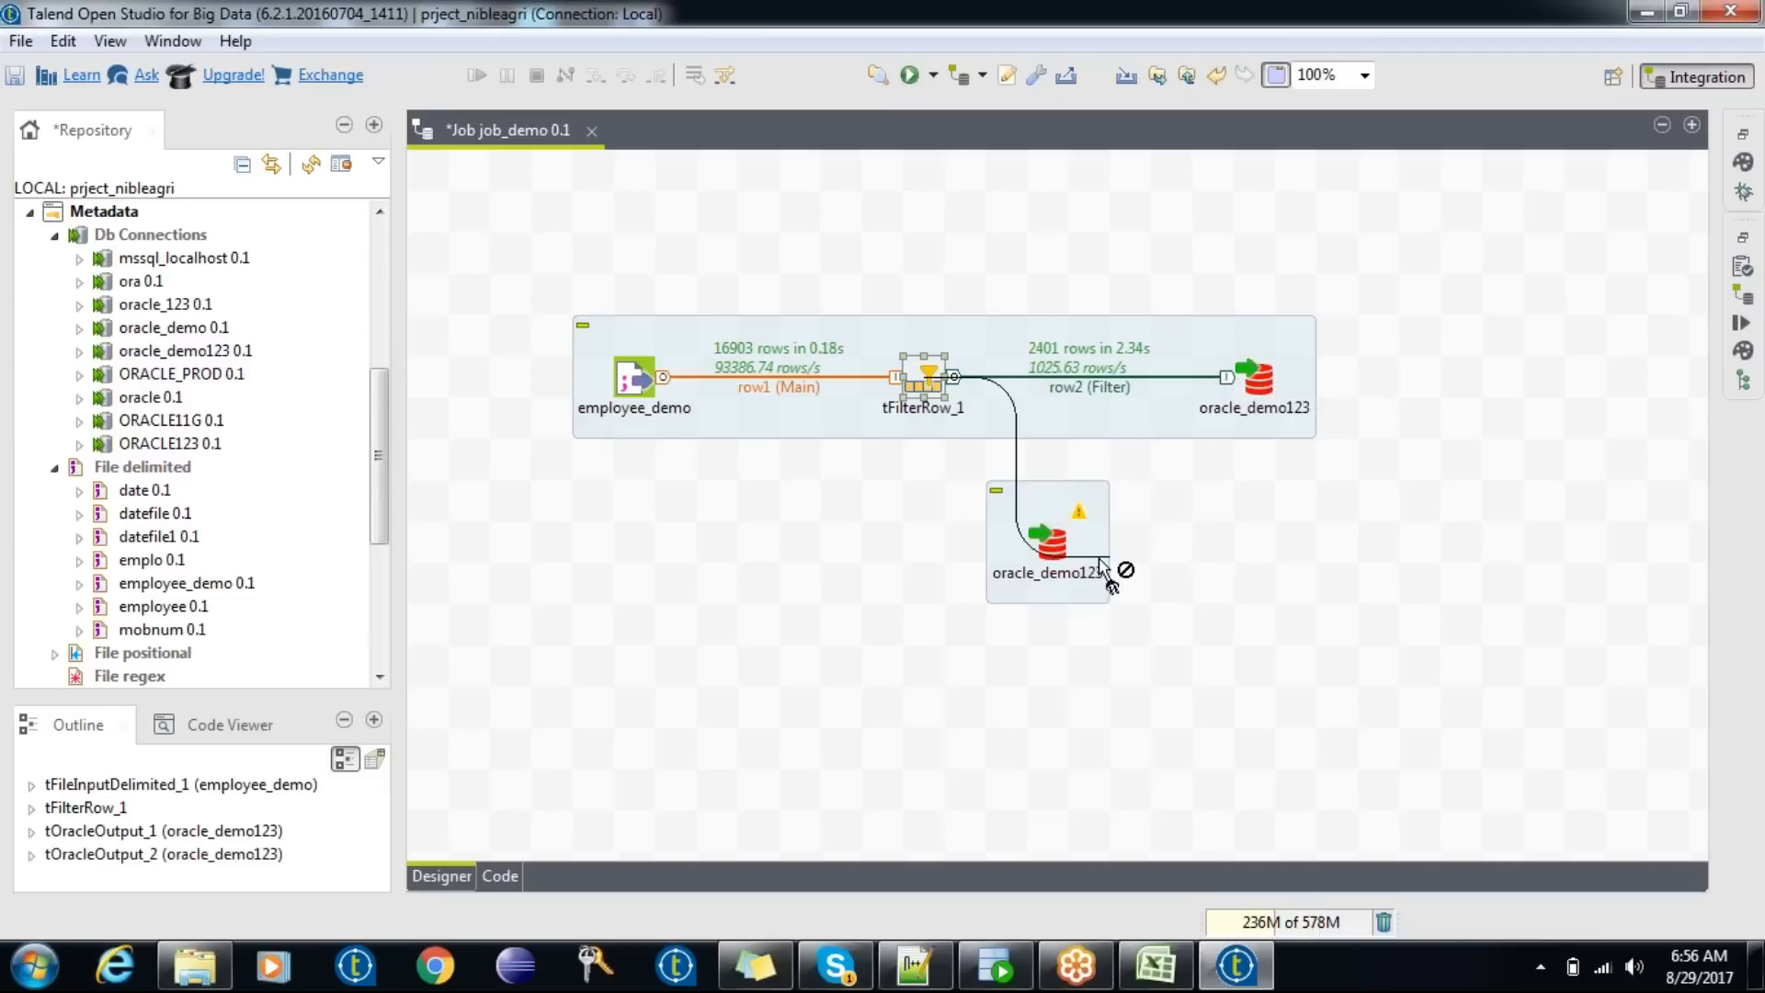
pyautogui.click(1051, 547)
pyautogui.moveTo(1048, 544); pyautogui.dragTo(1123, 577)
pyautogui.click(954, 290)
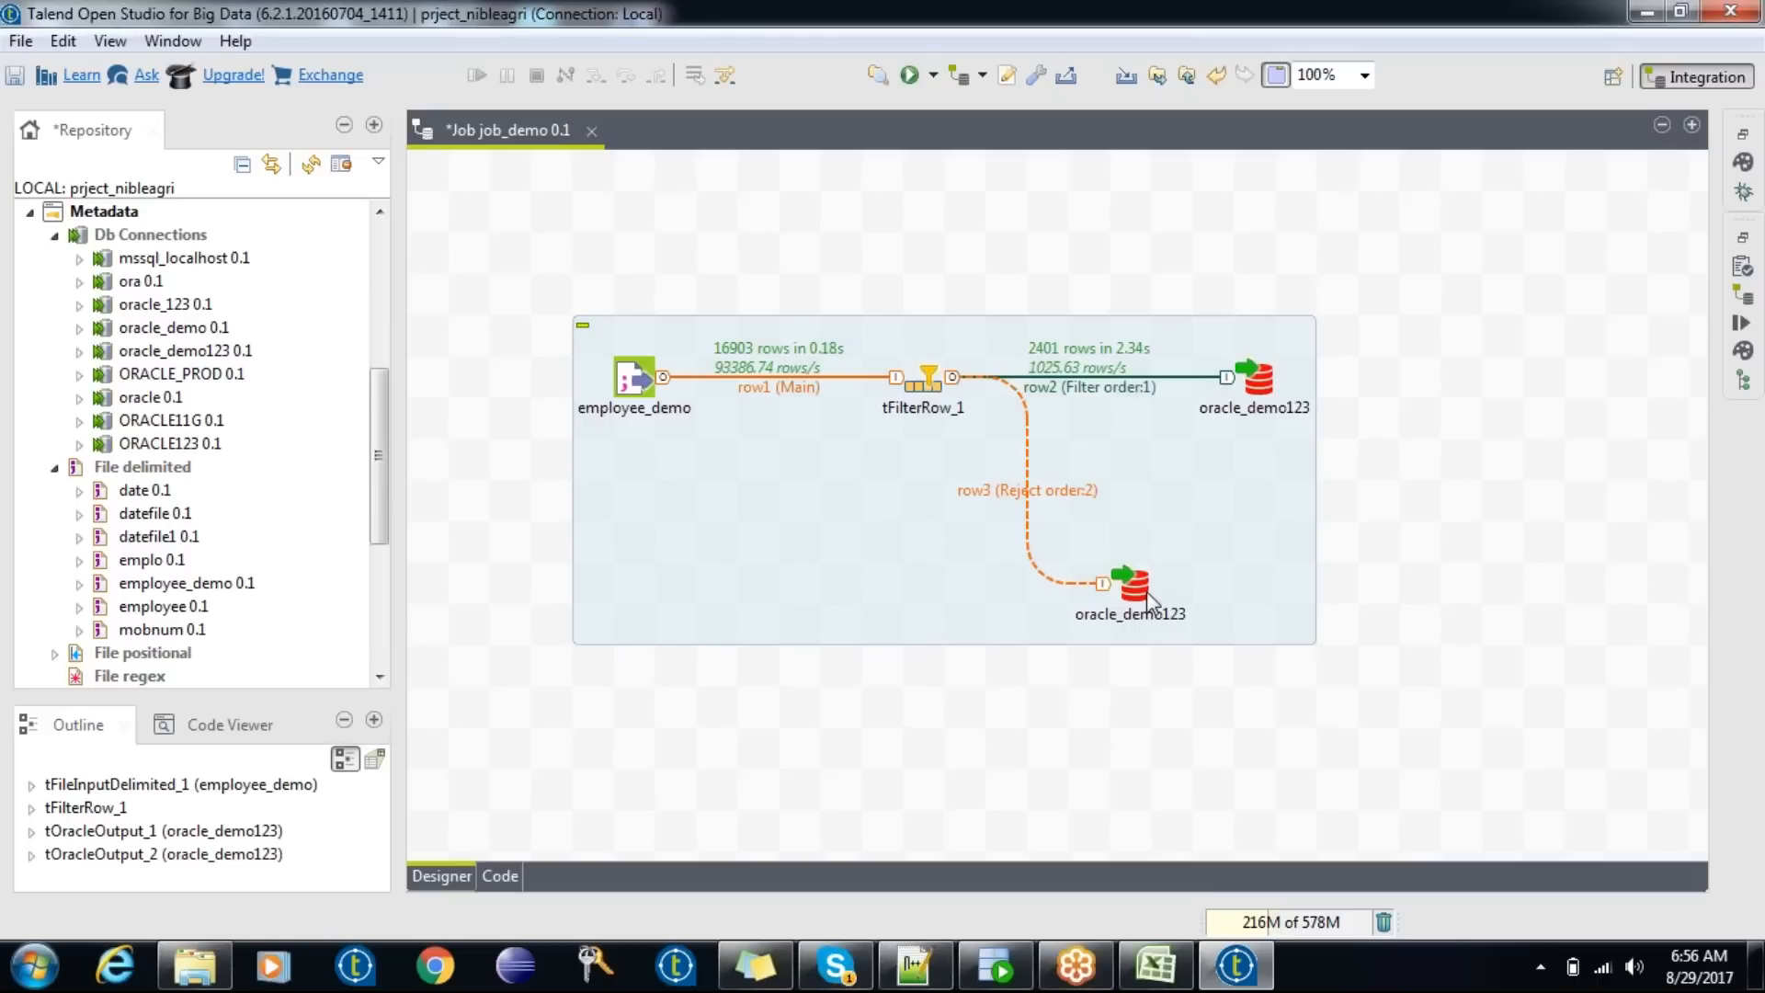
# - Place a tSortRow and a tUniqRow component on the canvas via 'sortr' and 'uni'
pyautogui.write('sortr')
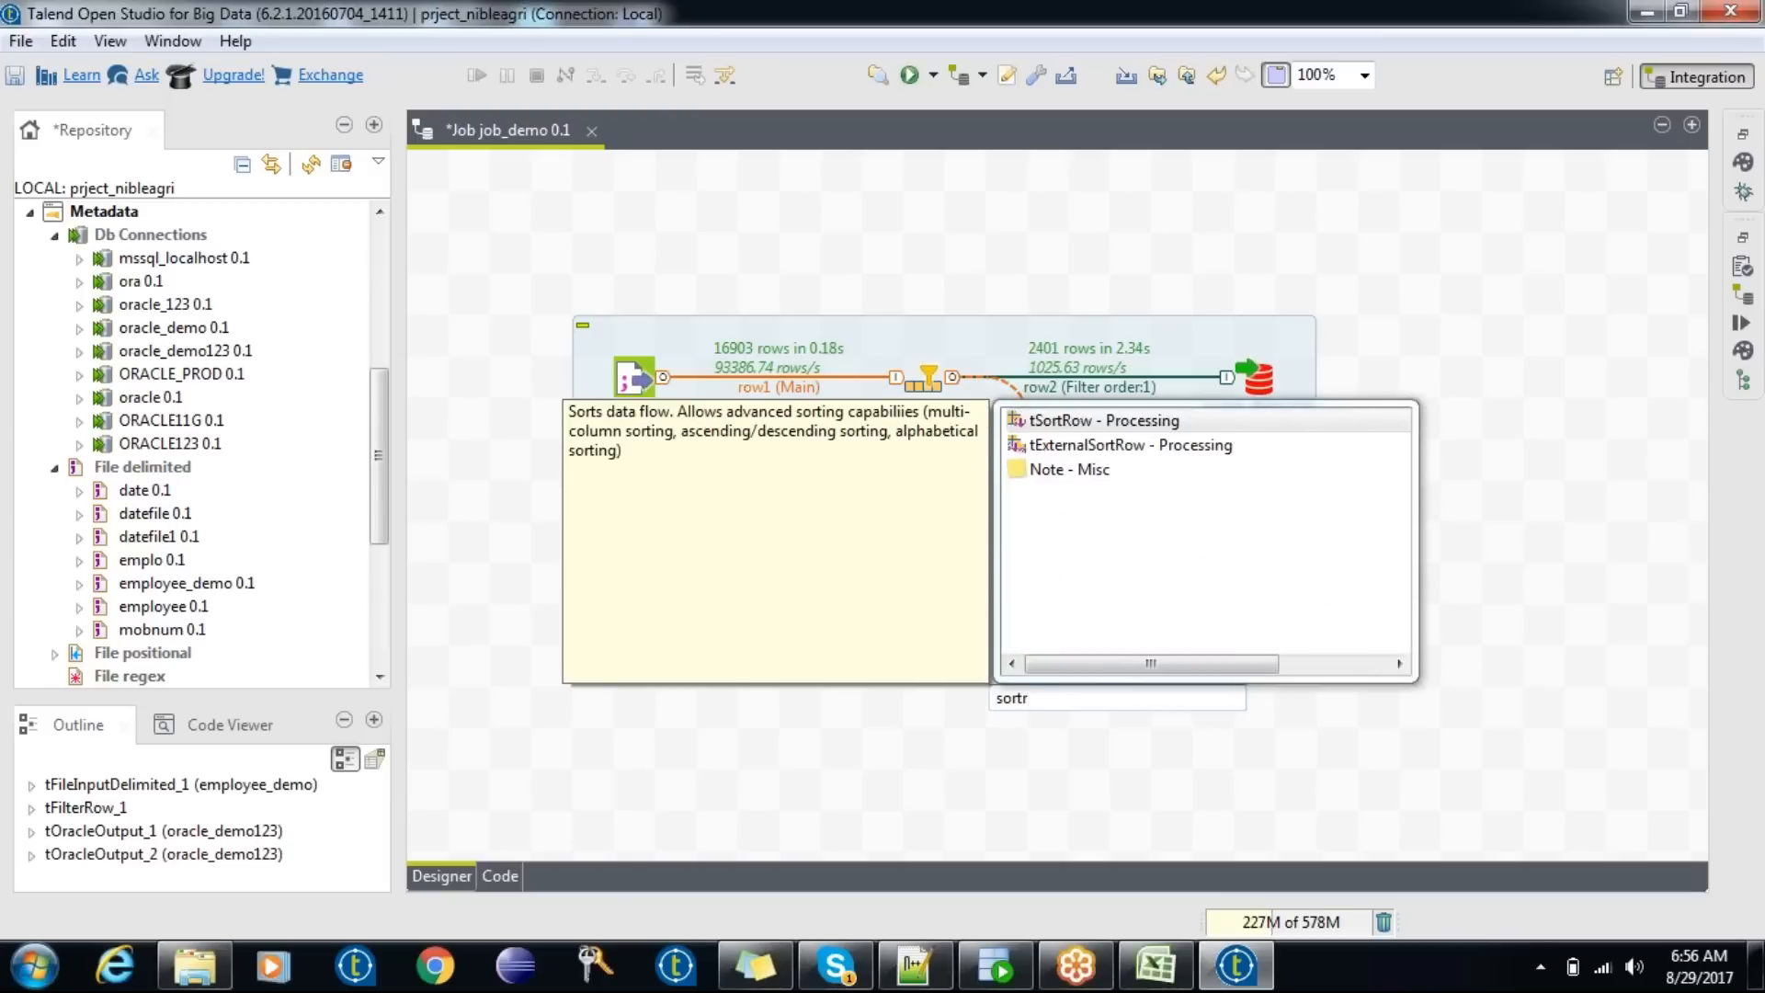
pyautogui.doubleClick(1067, 423)
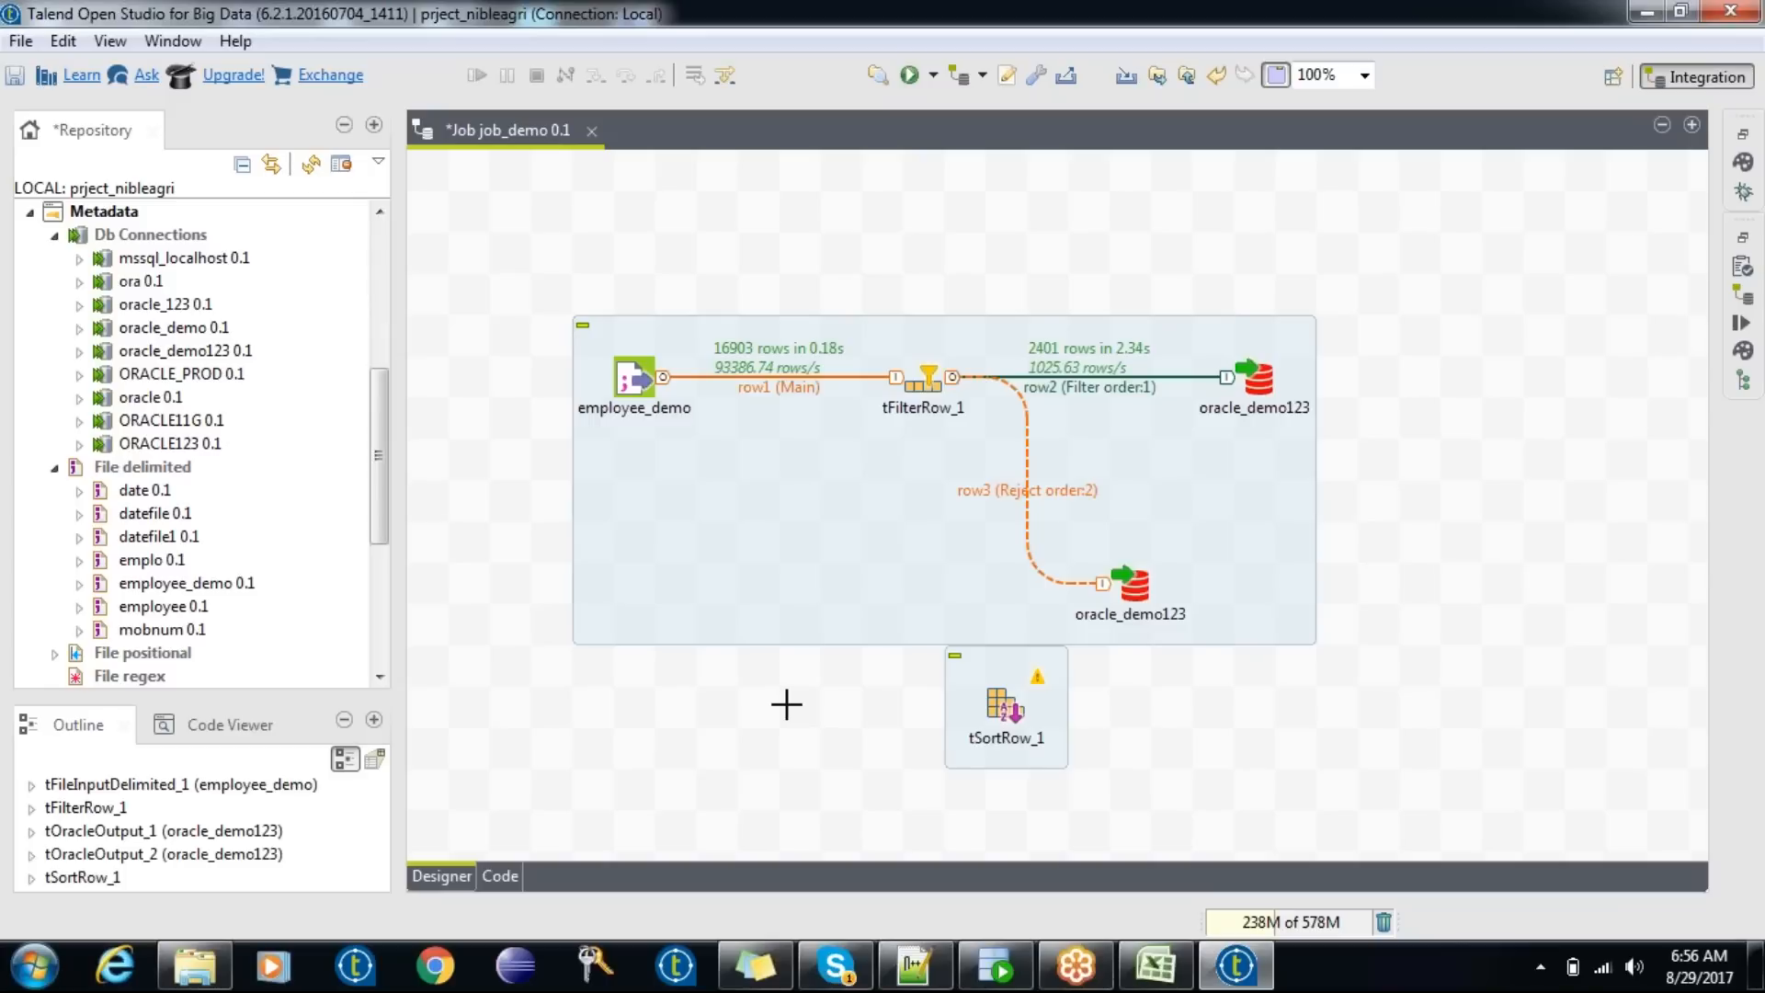
pyautogui.write('uni')
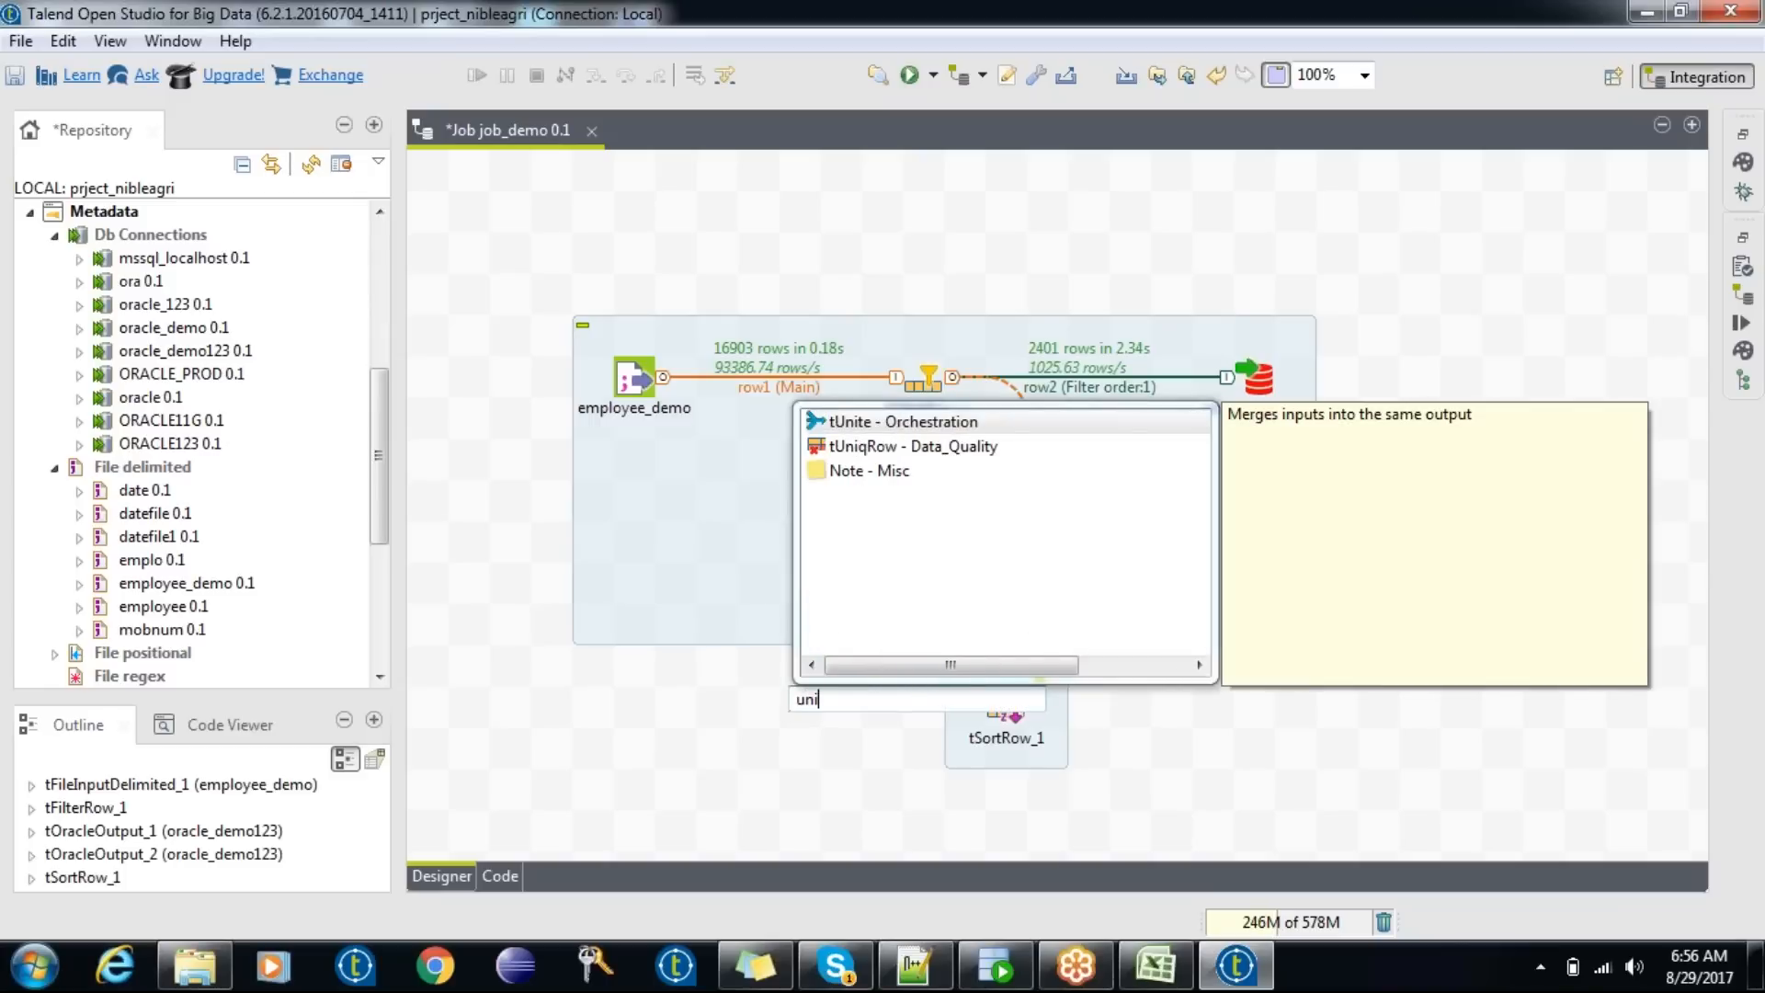
pyautogui.doubleClick(835, 446)
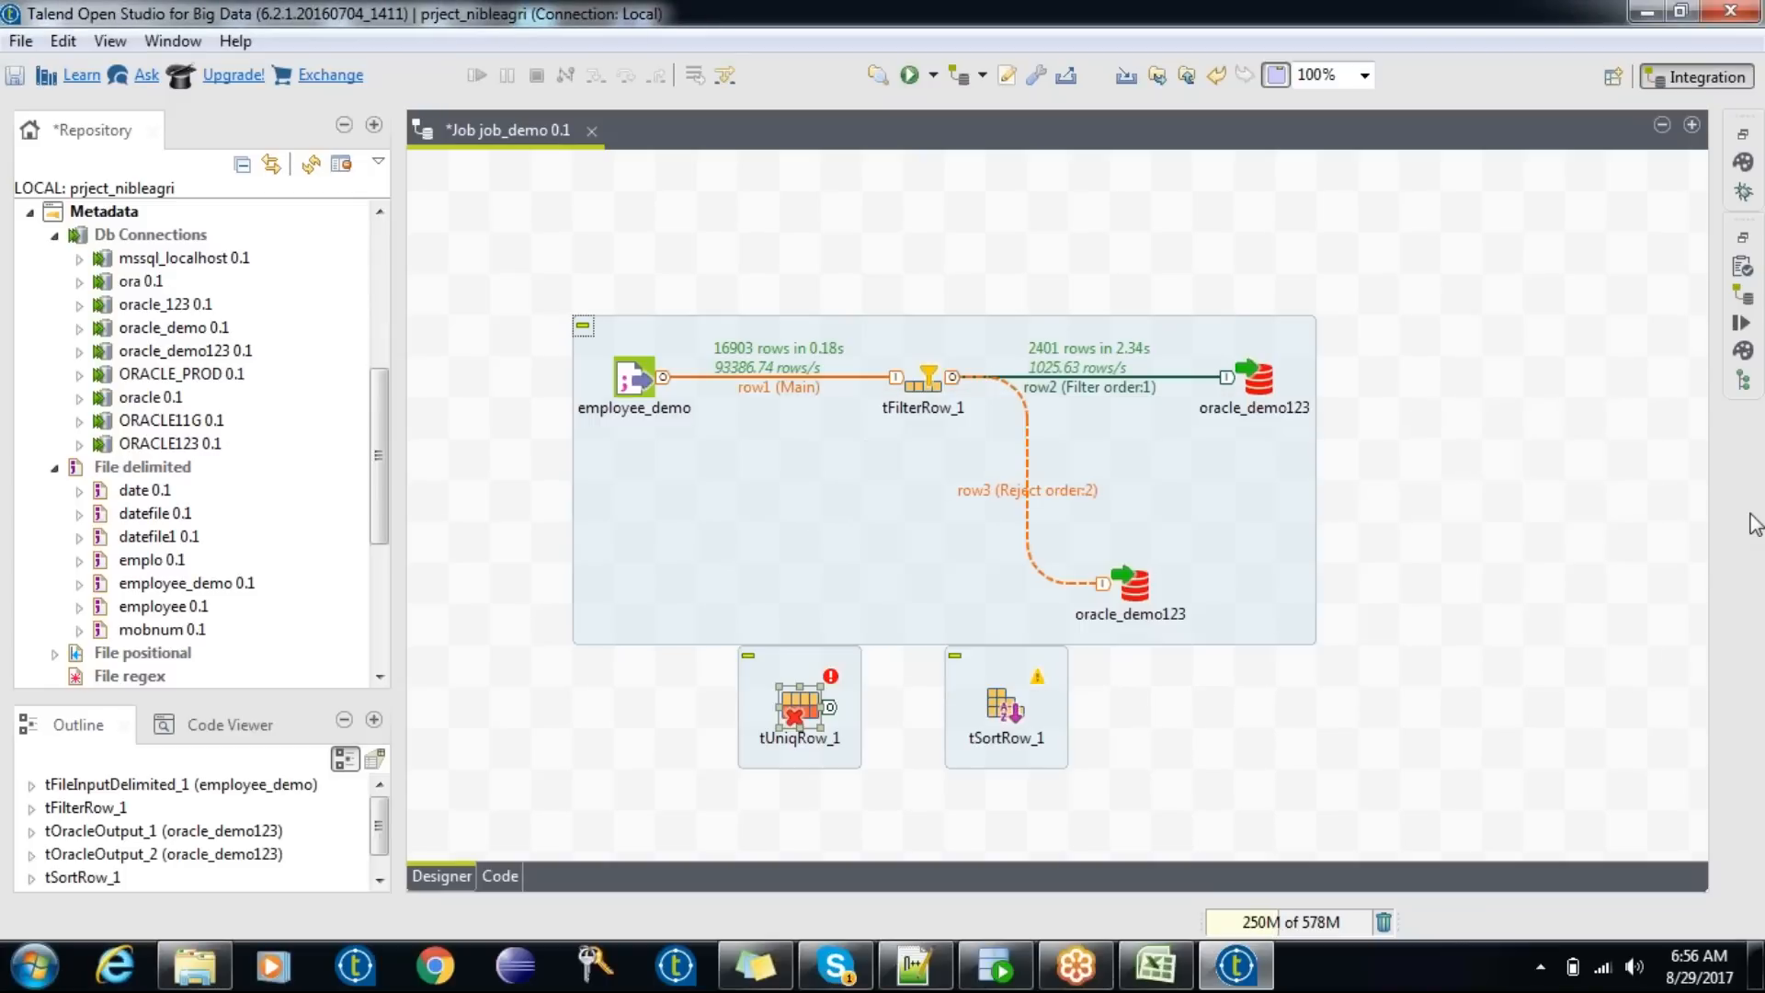
# - Add a tMSSqlOutput from the palette, then delete the unwanted tMSSqlOutput_1
pyautogui.click(1745, 164)
pyautogui.hotkey('ctrl', 'a')
pyautogui.press('BackSpace')
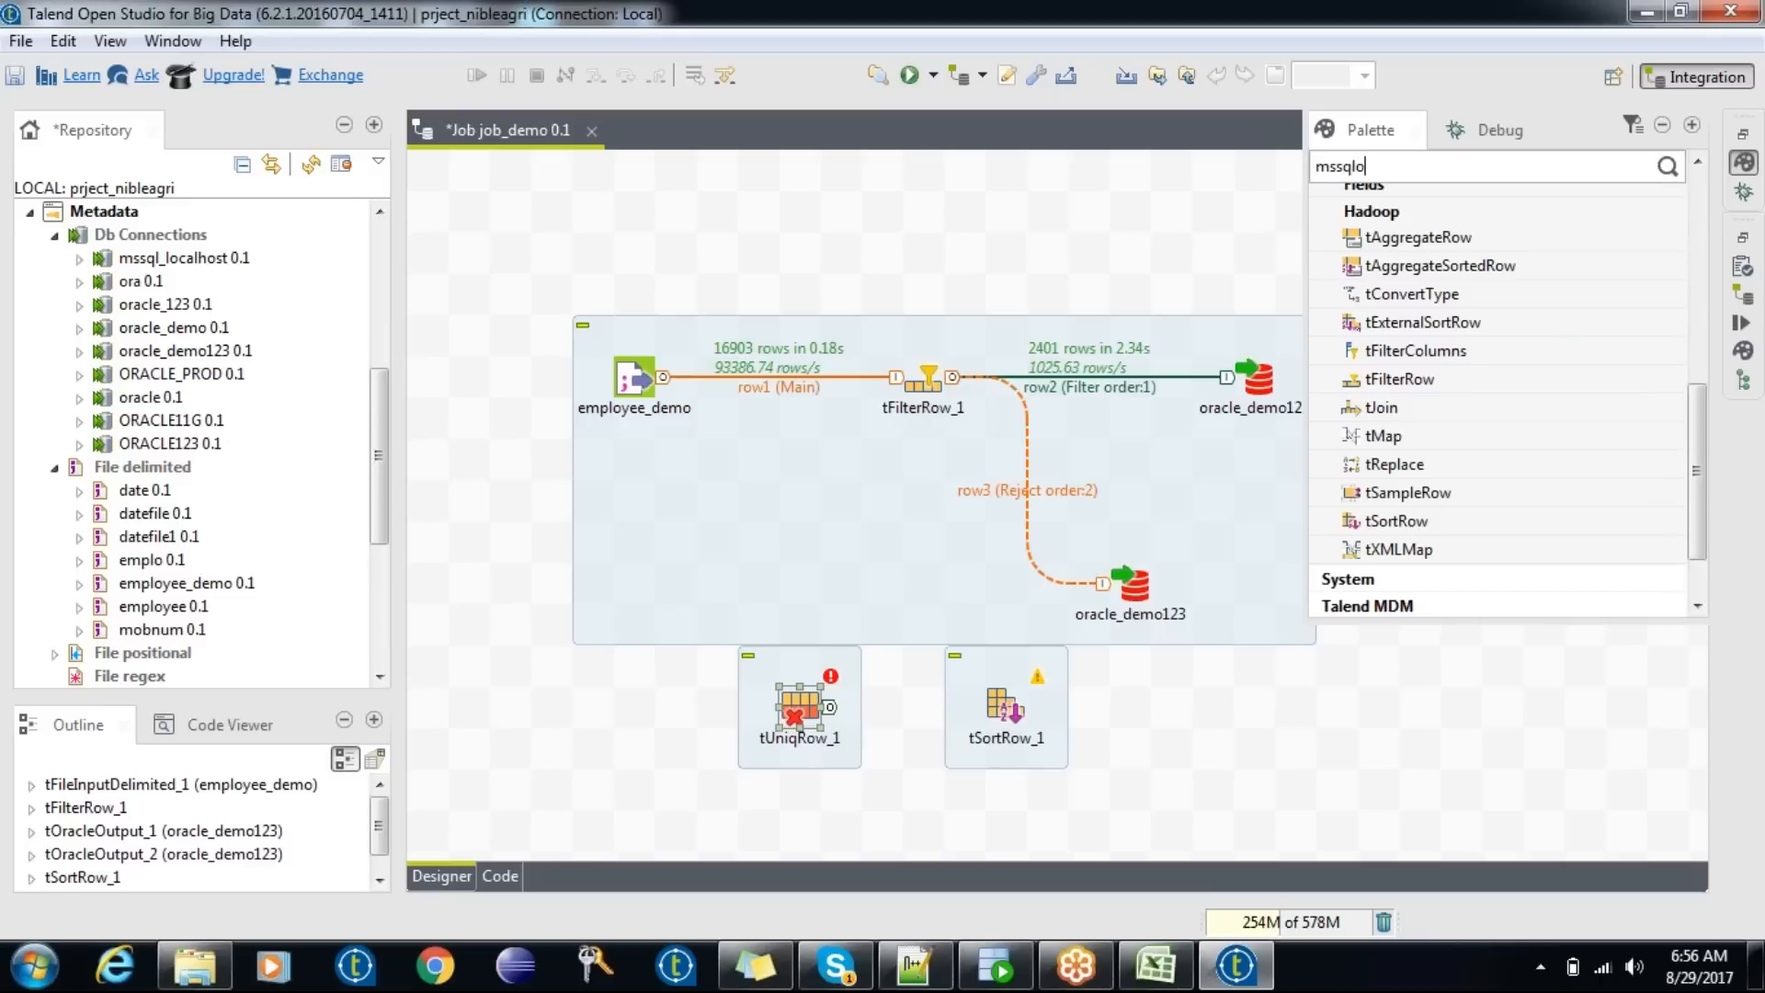
pyautogui.press('Return')
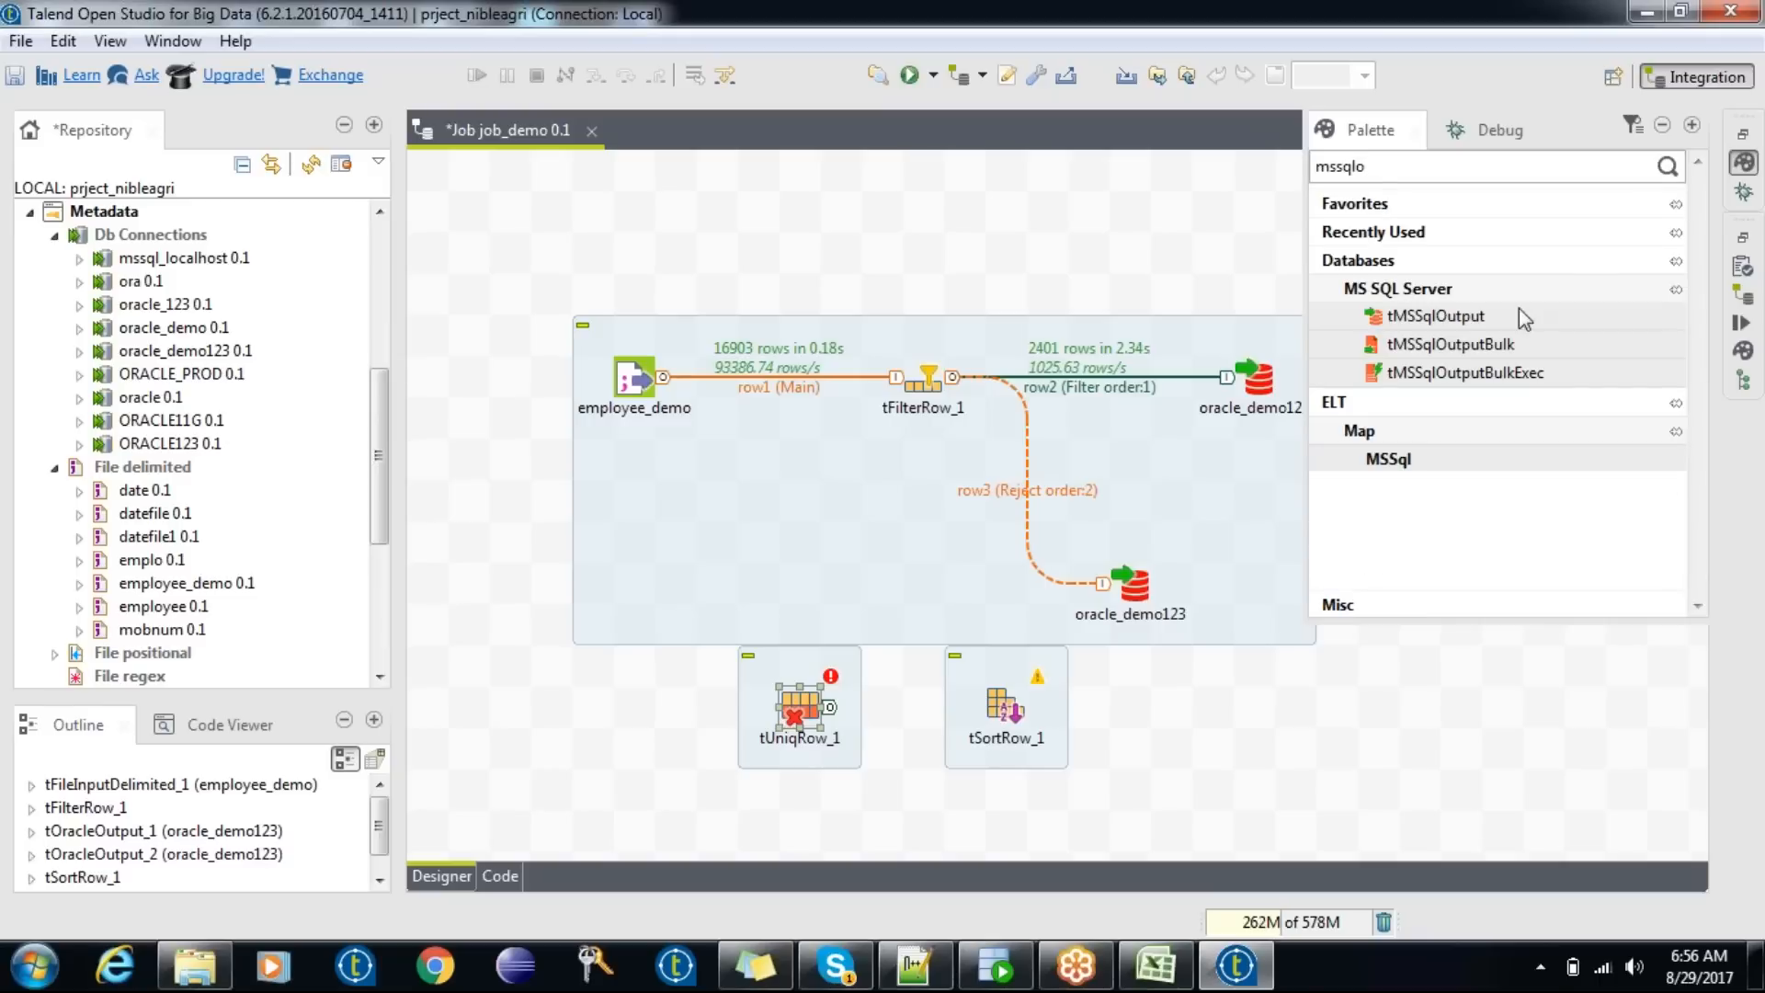
pyautogui.moveTo(1507, 320); pyautogui.dragTo(1090, 248)
pyautogui.click(1100, 255)
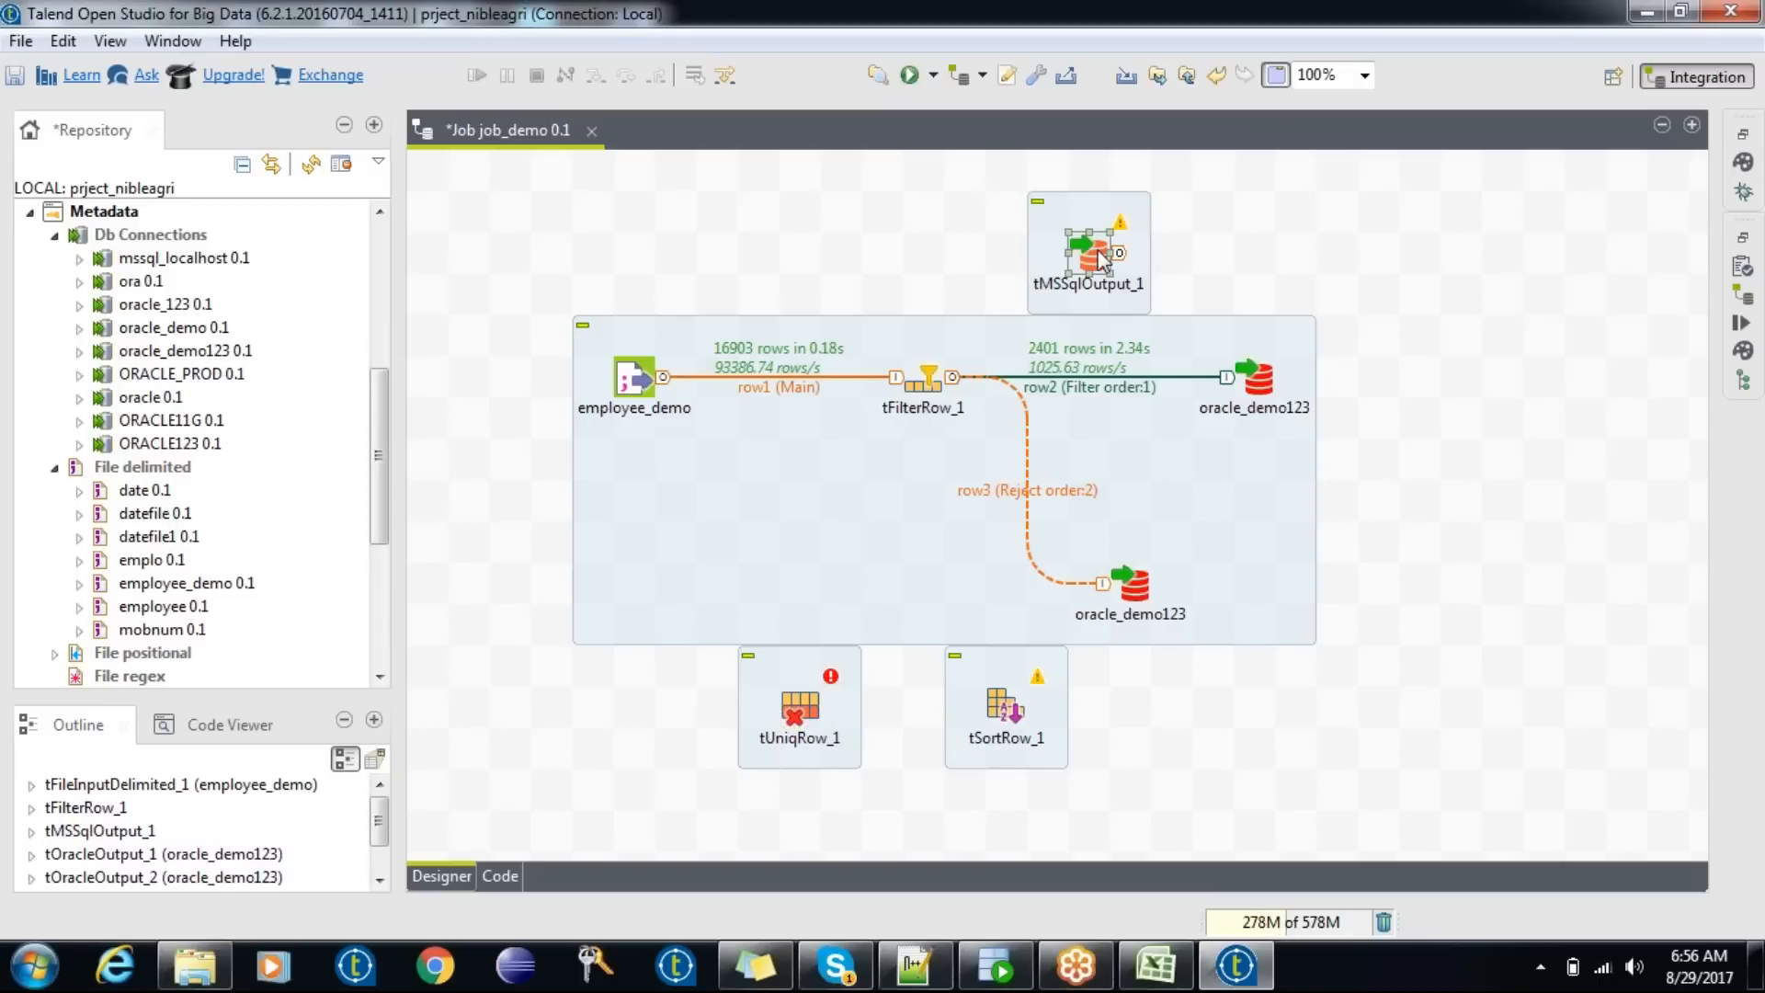
pyautogui.press('Delete')
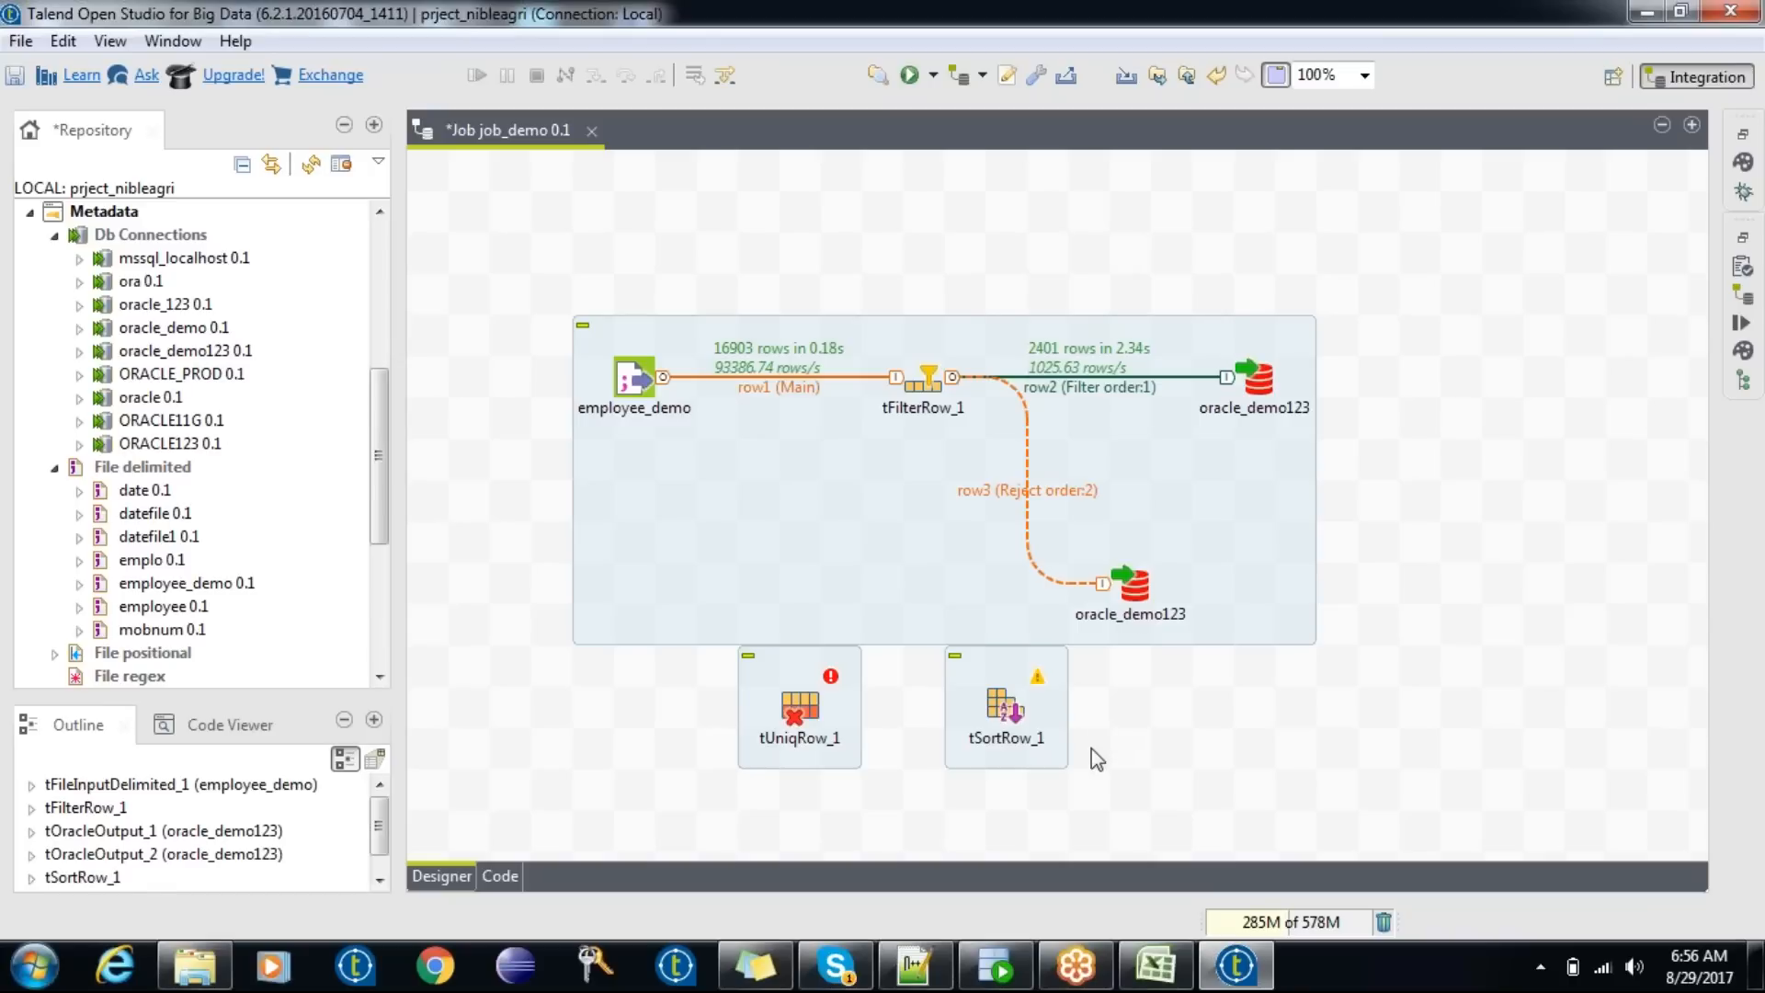
# - Reattach row2 (Filter) to tSortRow_1 and move oracle_demo123 to its right
pyautogui.click(1020, 712)
pyautogui.click(1085, 389)
pyautogui.moveTo(1227, 377); pyautogui.dragTo(1129, 379)
pyautogui.moveTo(1262, 348); pyautogui.dragTo(1427, 347)
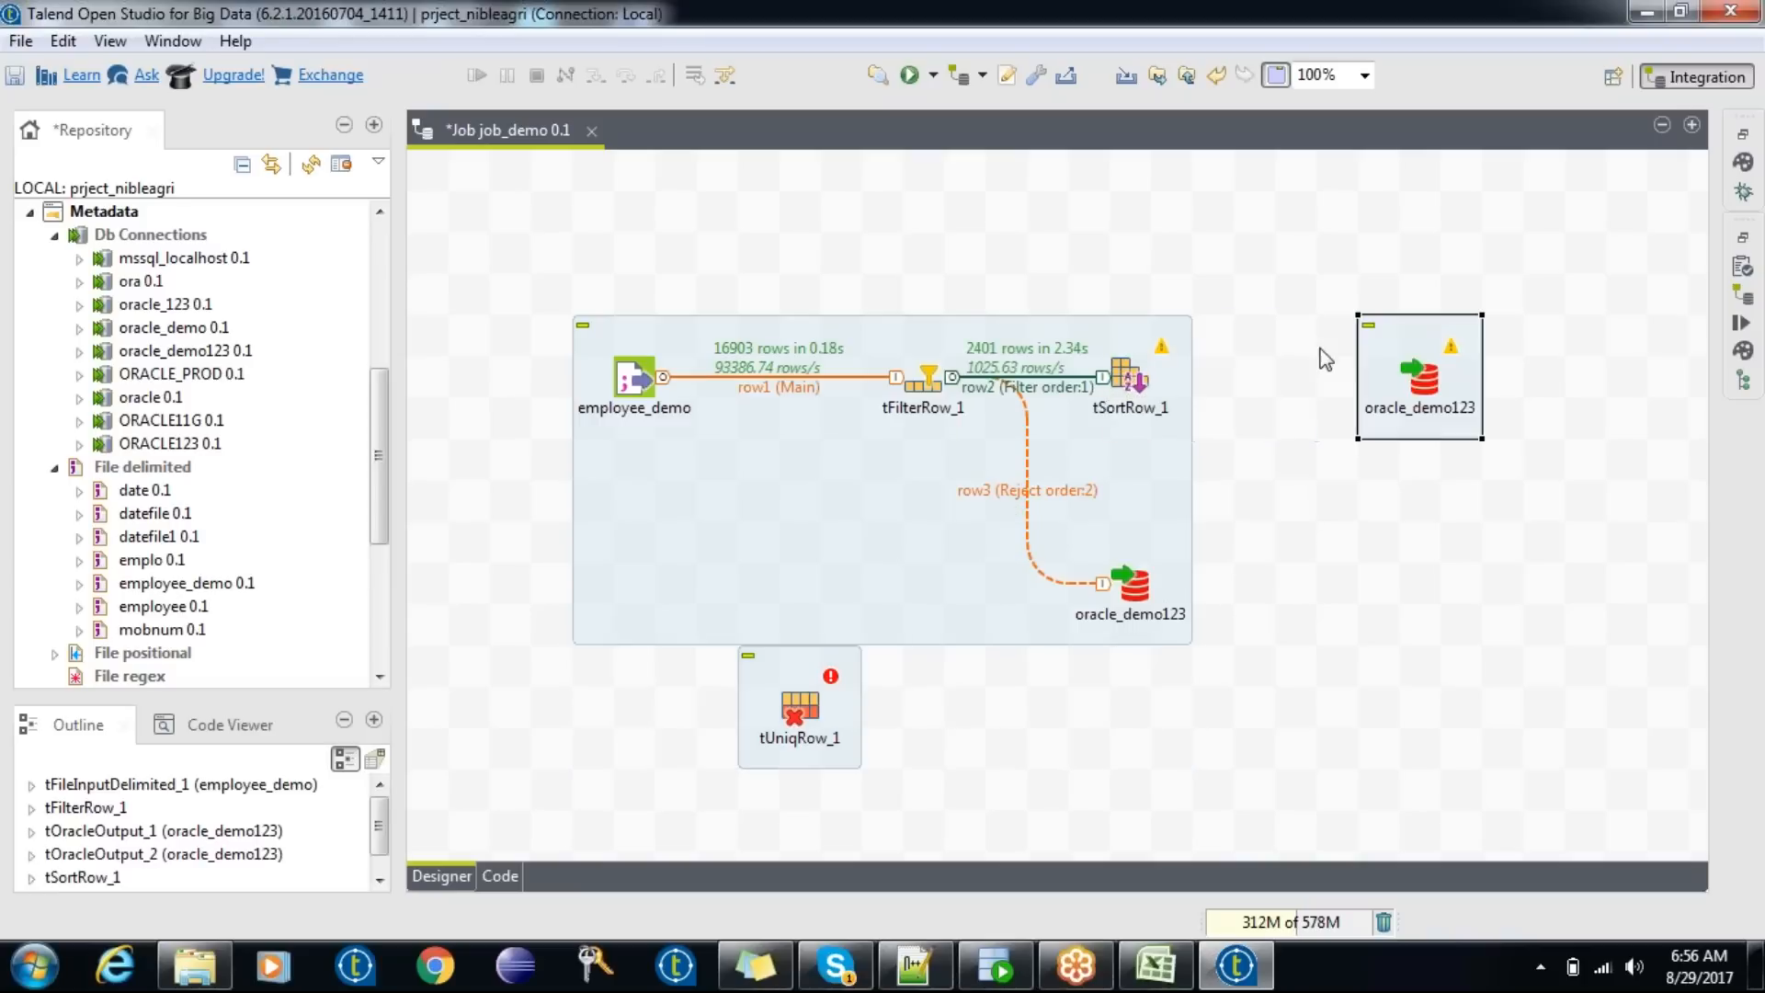
# - Connect tSortRow_1's Main output to oracle_demo123
pyautogui.rightClick(1134, 372)
pyautogui.moveTo(1196, 388)
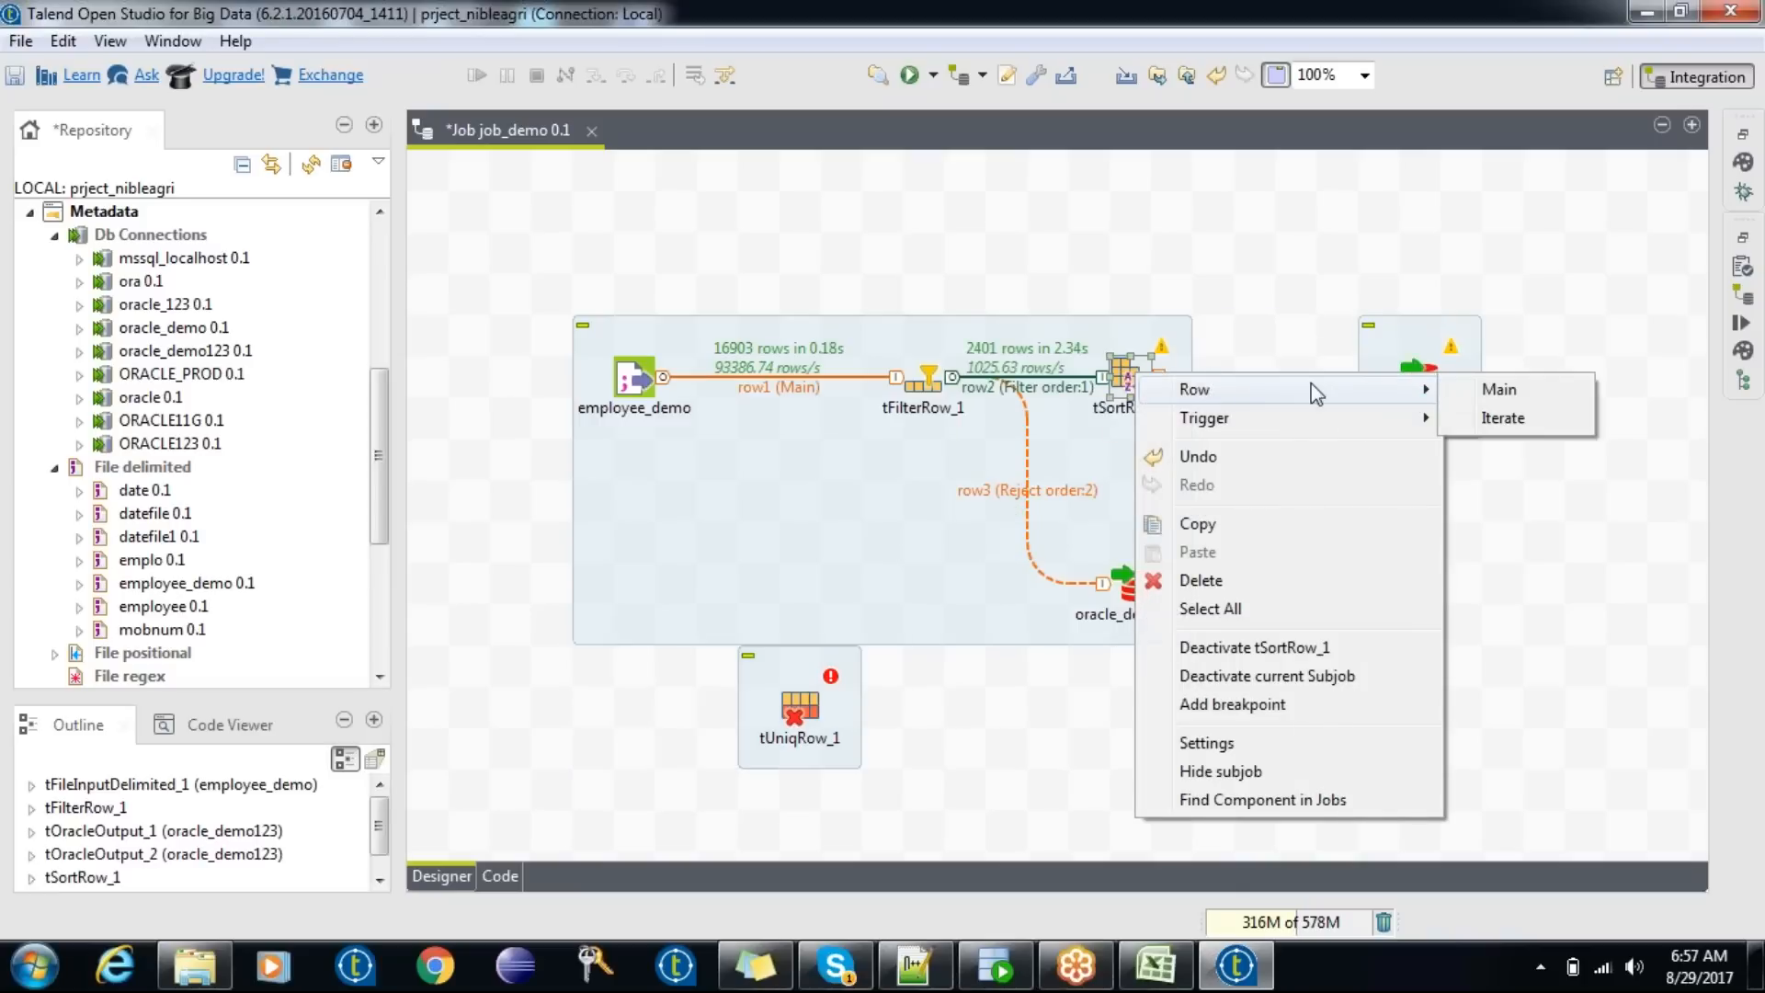
pyautogui.click(1498, 383)
pyautogui.click(1379, 414)
pyautogui.doubleClick(1134, 370)
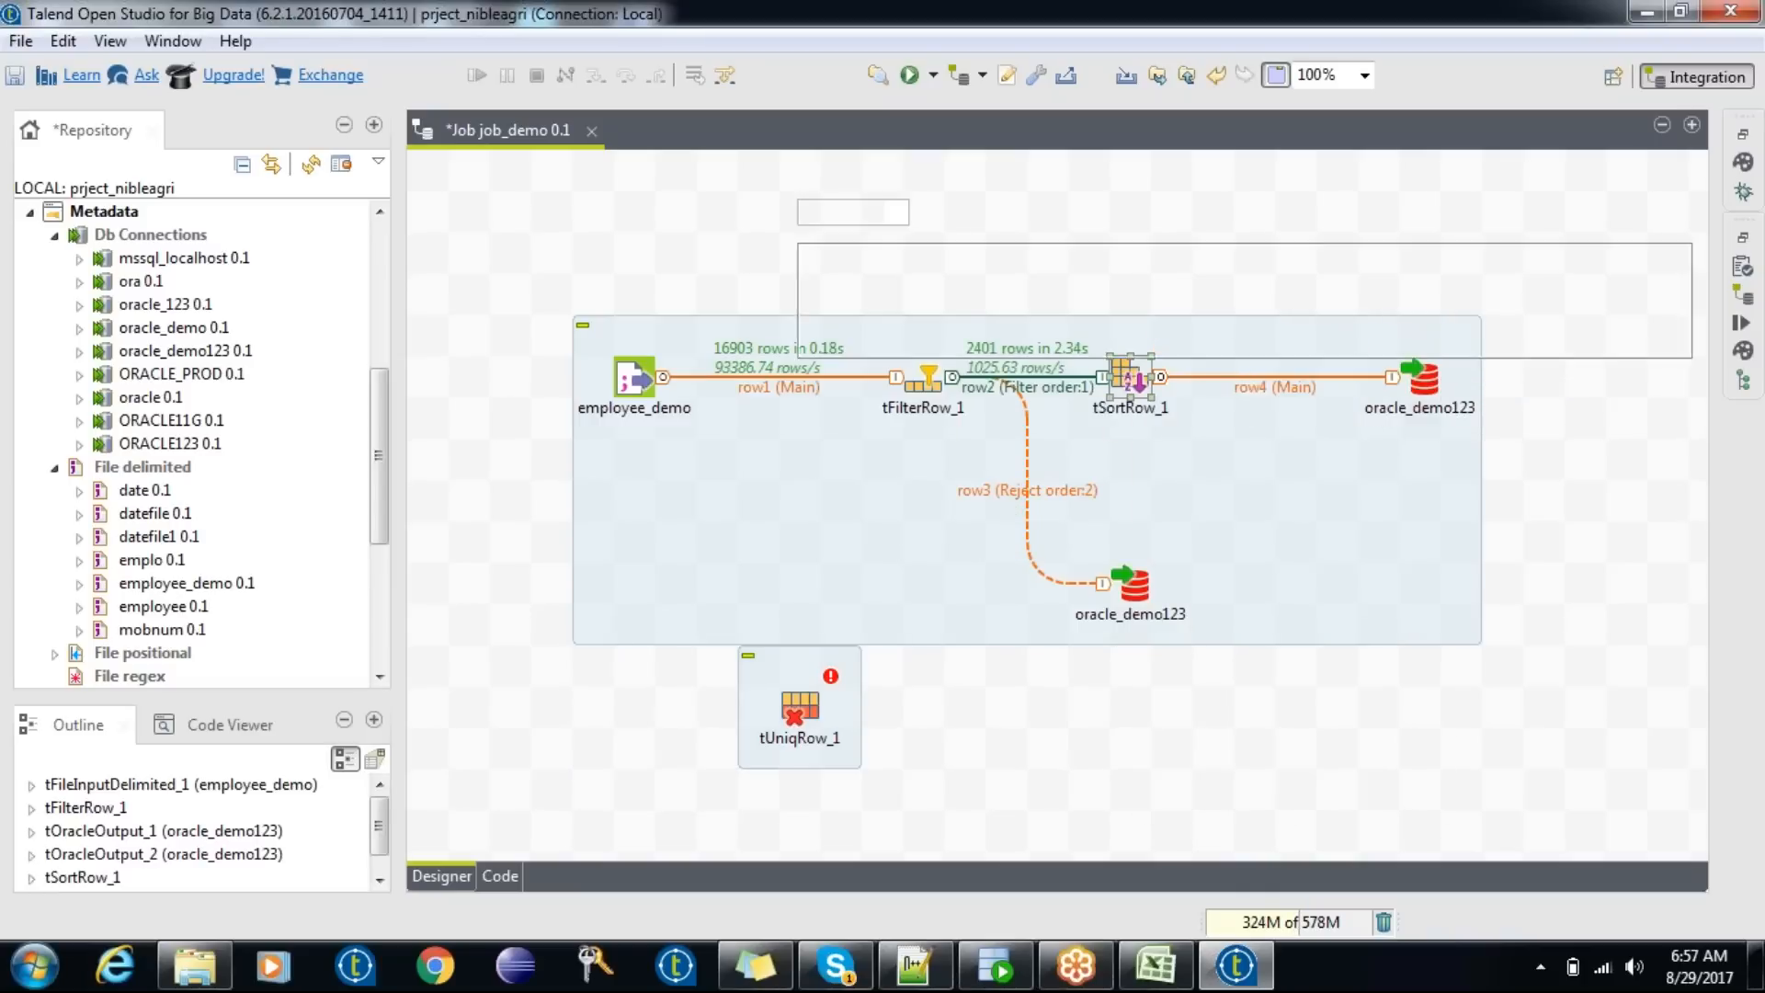
# - Add a tSortRow_1 criterion sorting on the SAL column
pyautogui.click(817, 386)
pyautogui.click(1047, 281)
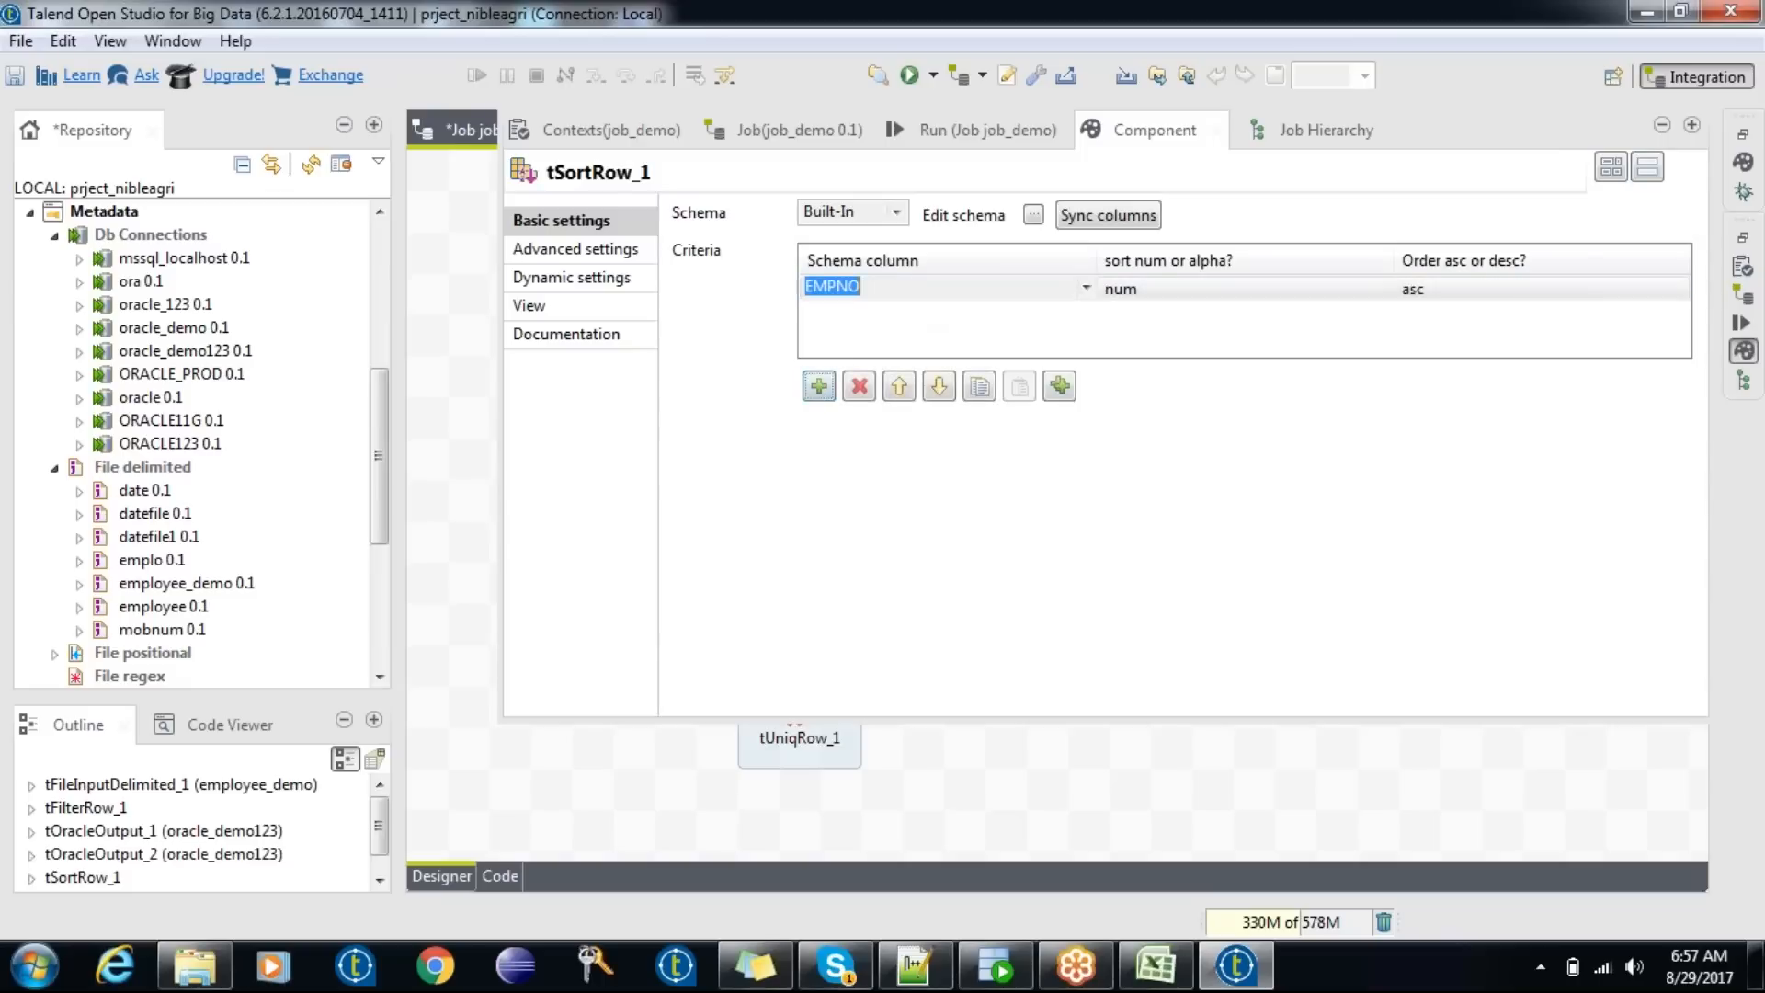
pyautogui.click(1083, 287)
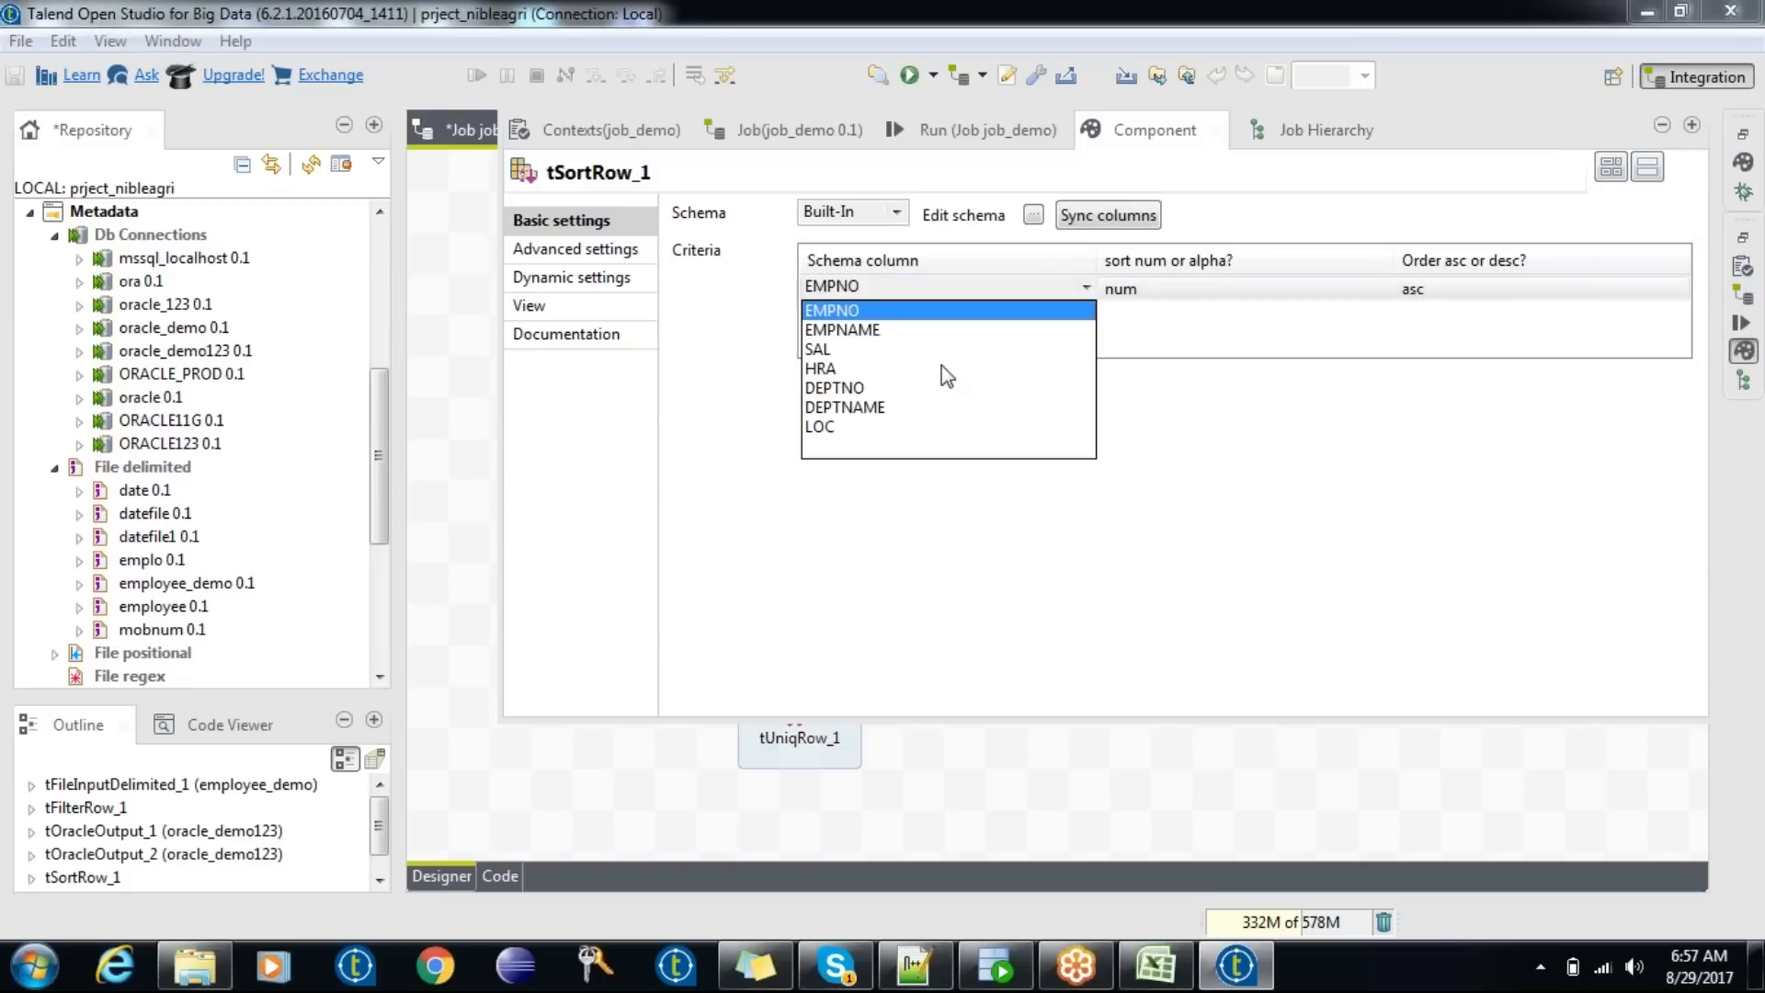
pyautogui.click(880, 350)
pyautogui.click(1407, 289)
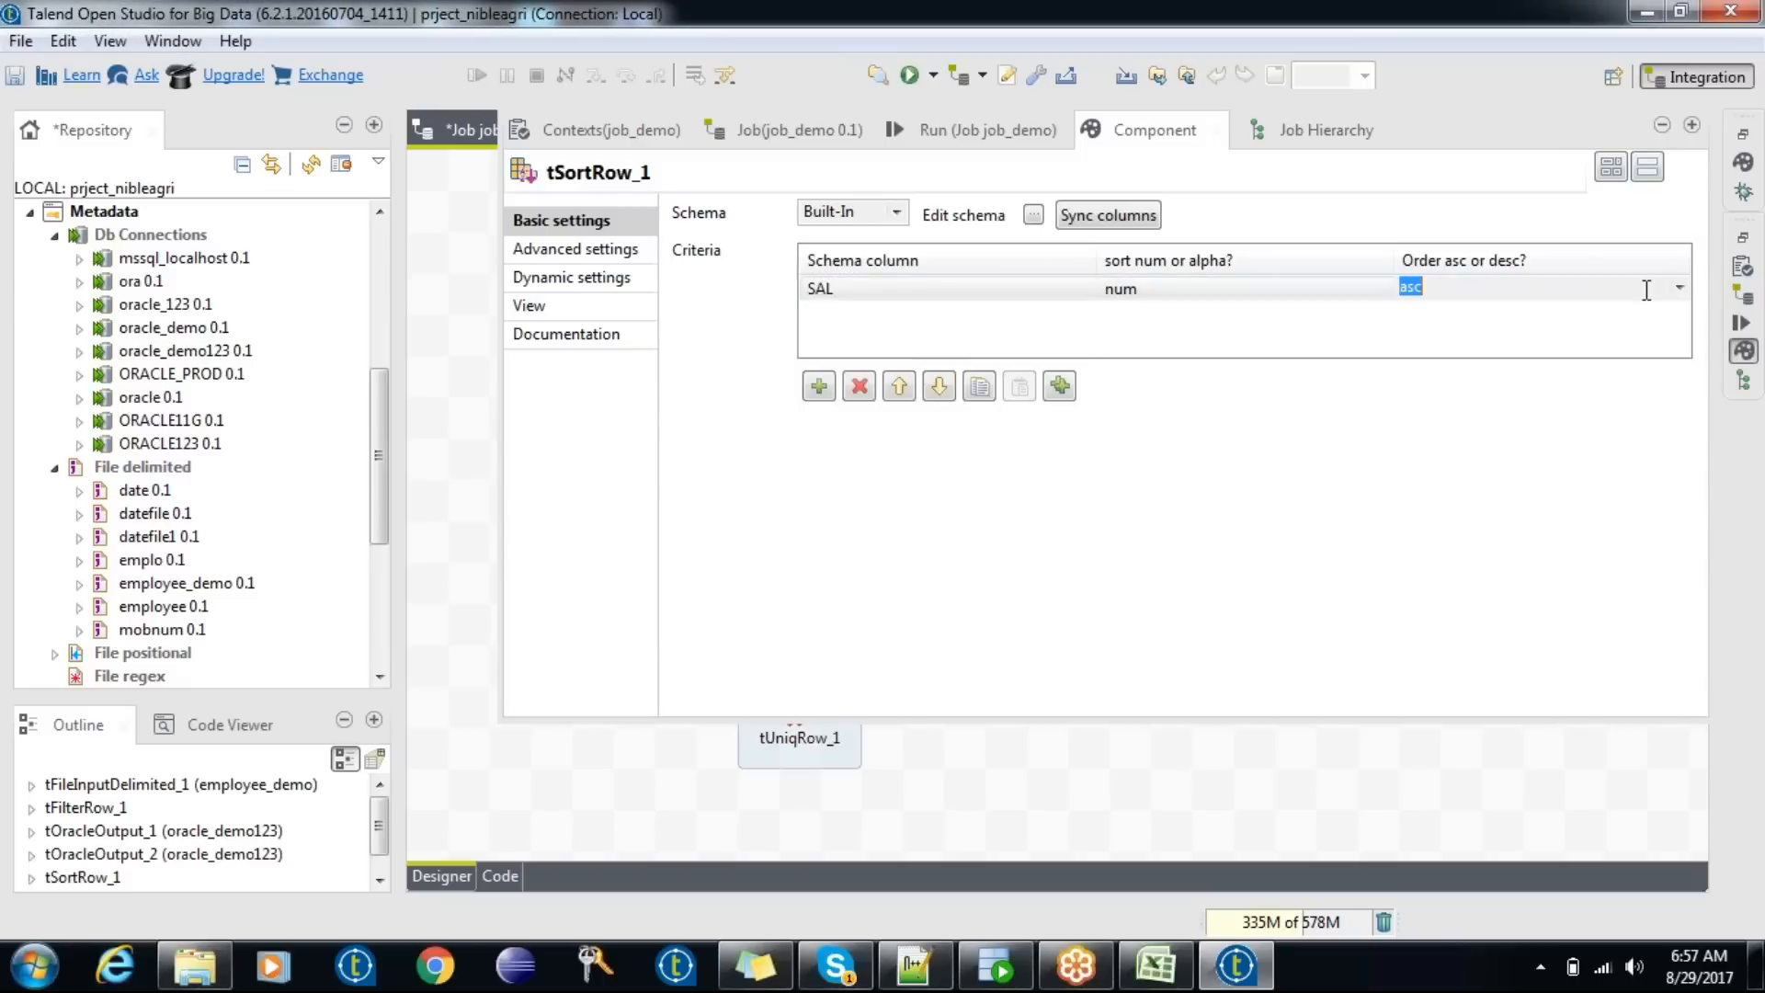
pyautogui.click(1680, 288)
pyautogui.click(1682, 292)
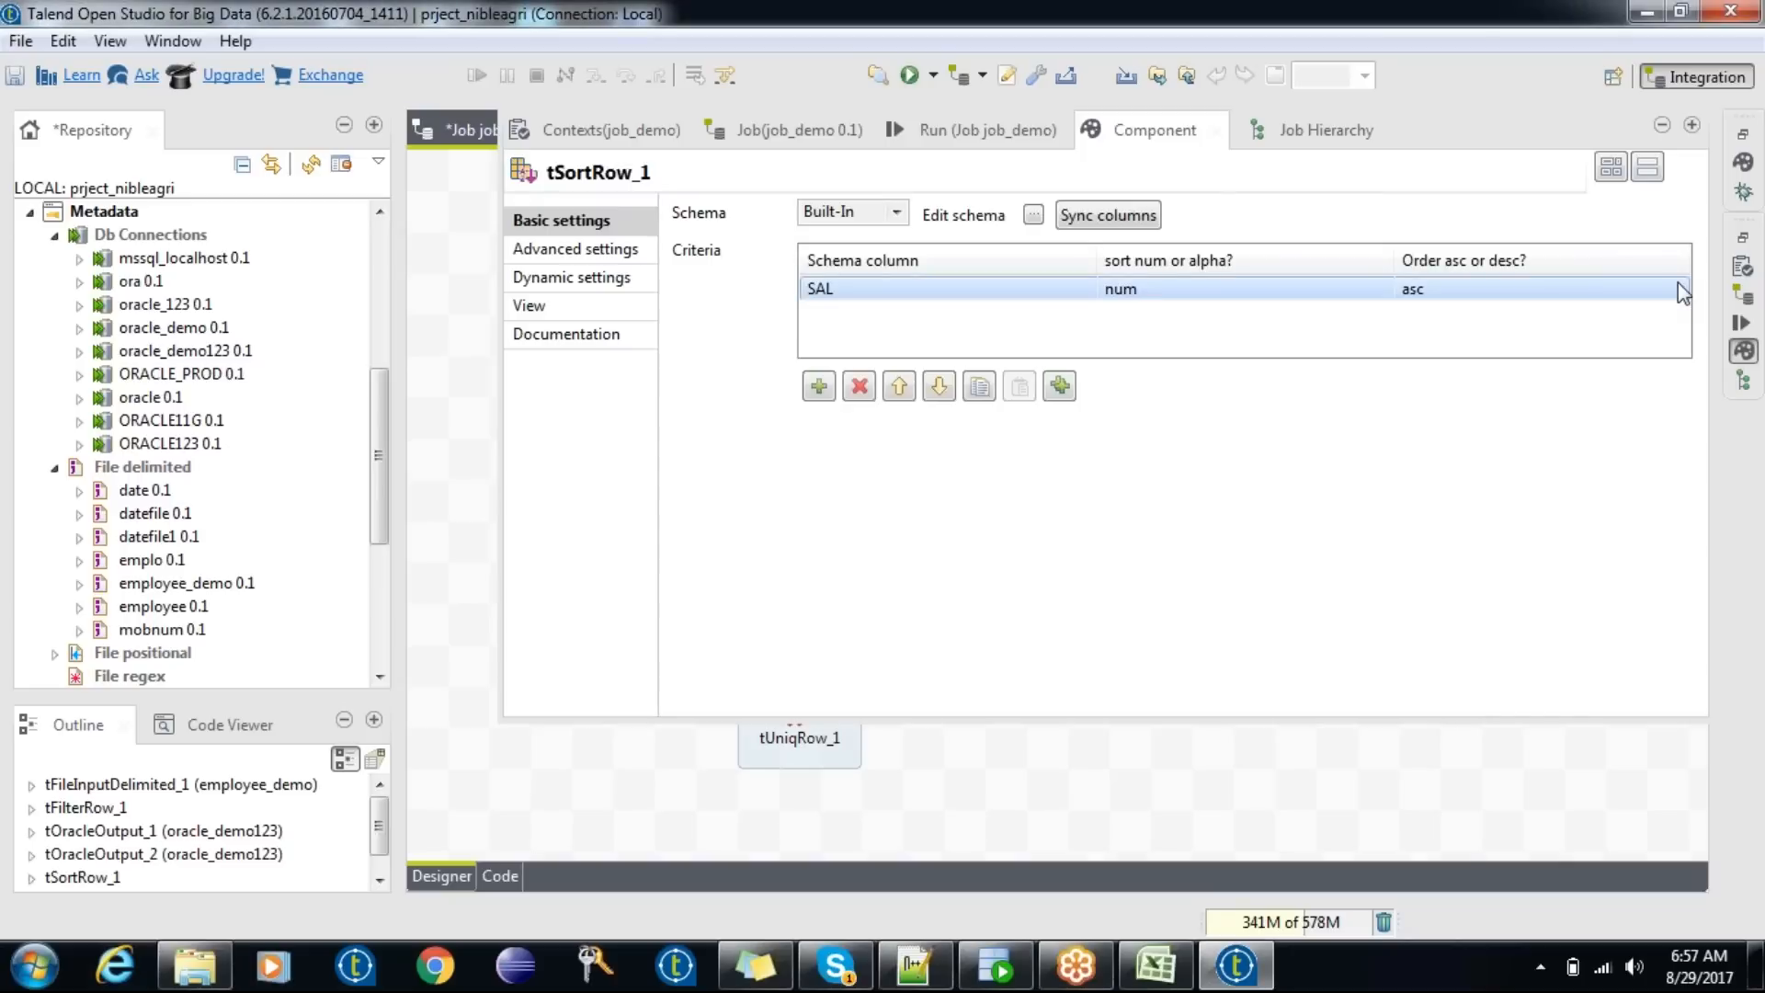
# - Insert DEPTNO ascending as the first criterion and switch SAL to descending
pyautogui.click(817, 386)
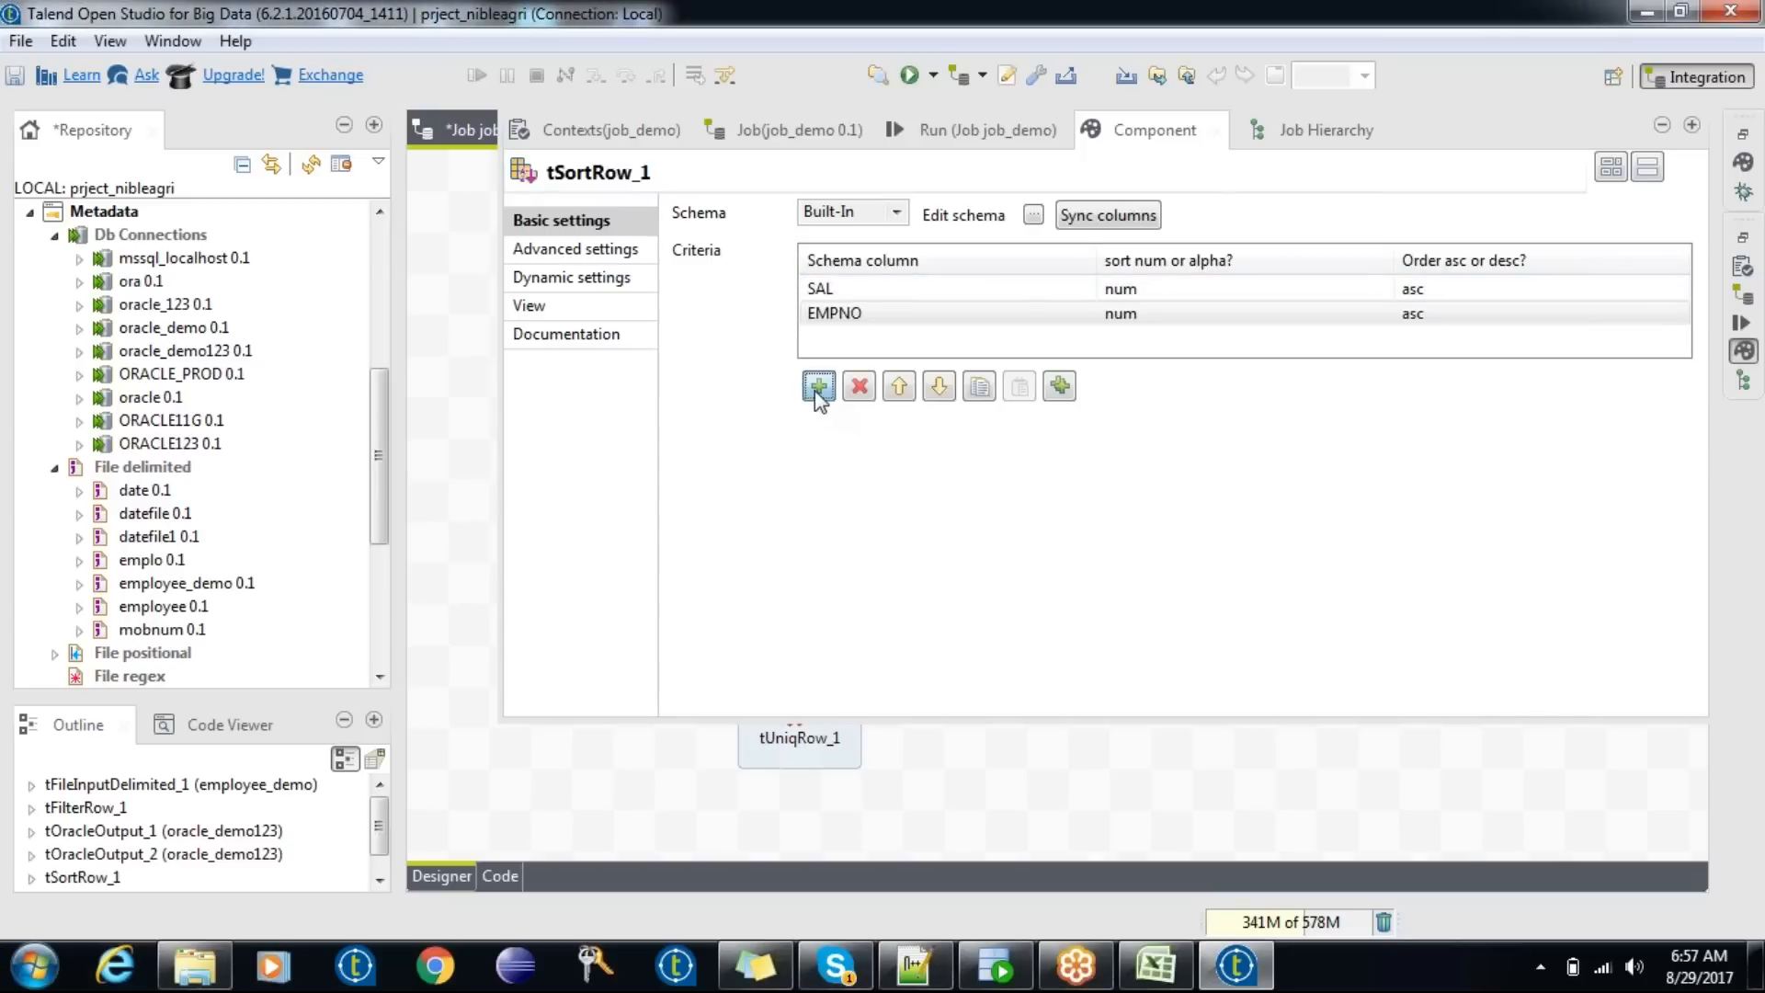
pyautogui.click(899, 386)
pyautogui.click(980, 289)
pyautogui.click(1089, 287)
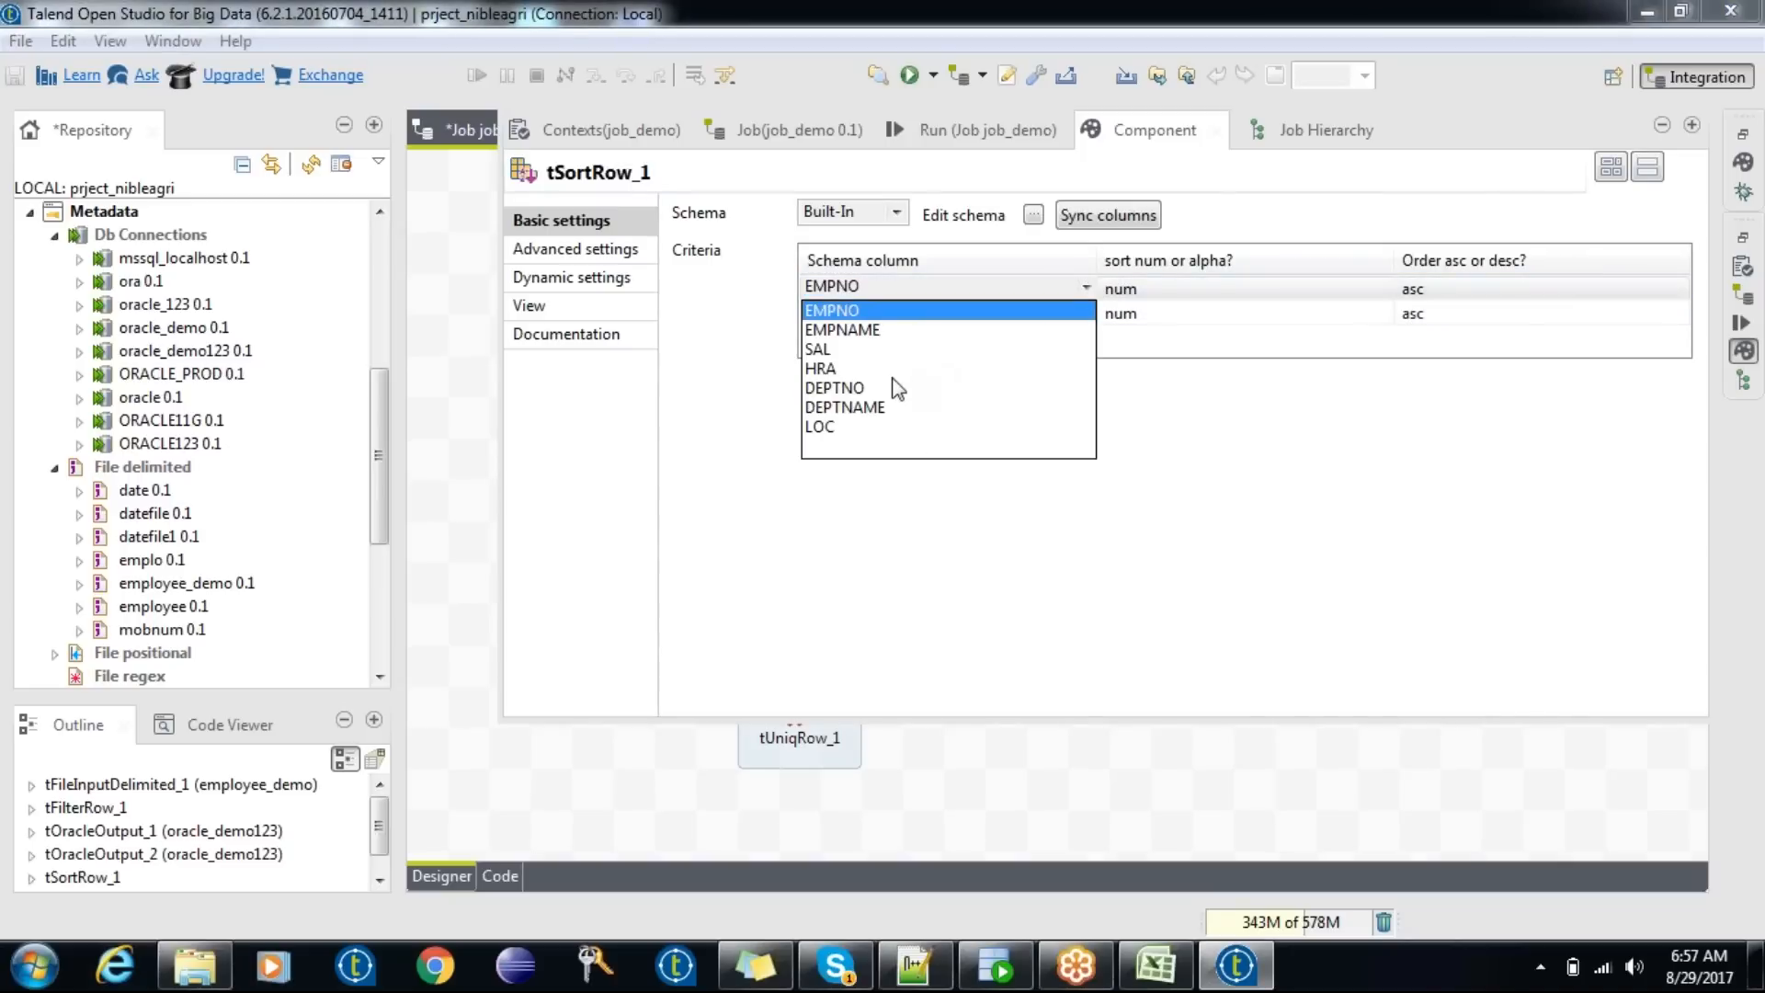
pyautogui.click(899, 385)
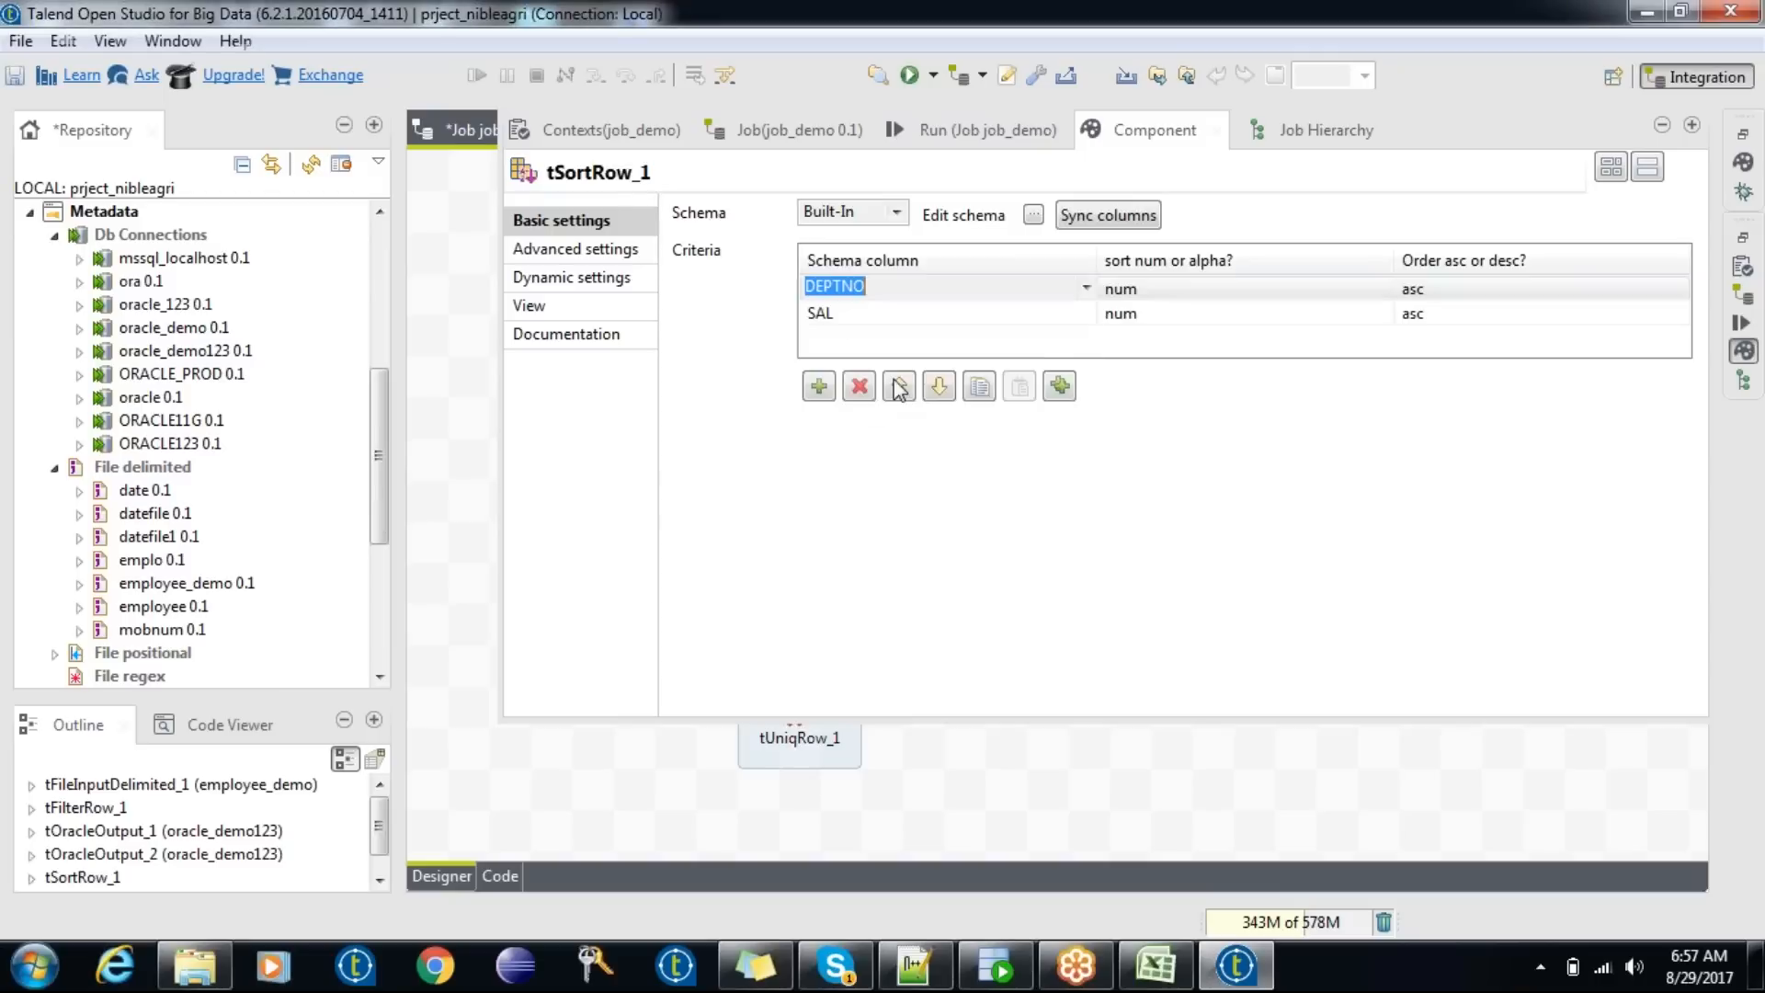
pyautogui.click(1434, 314)
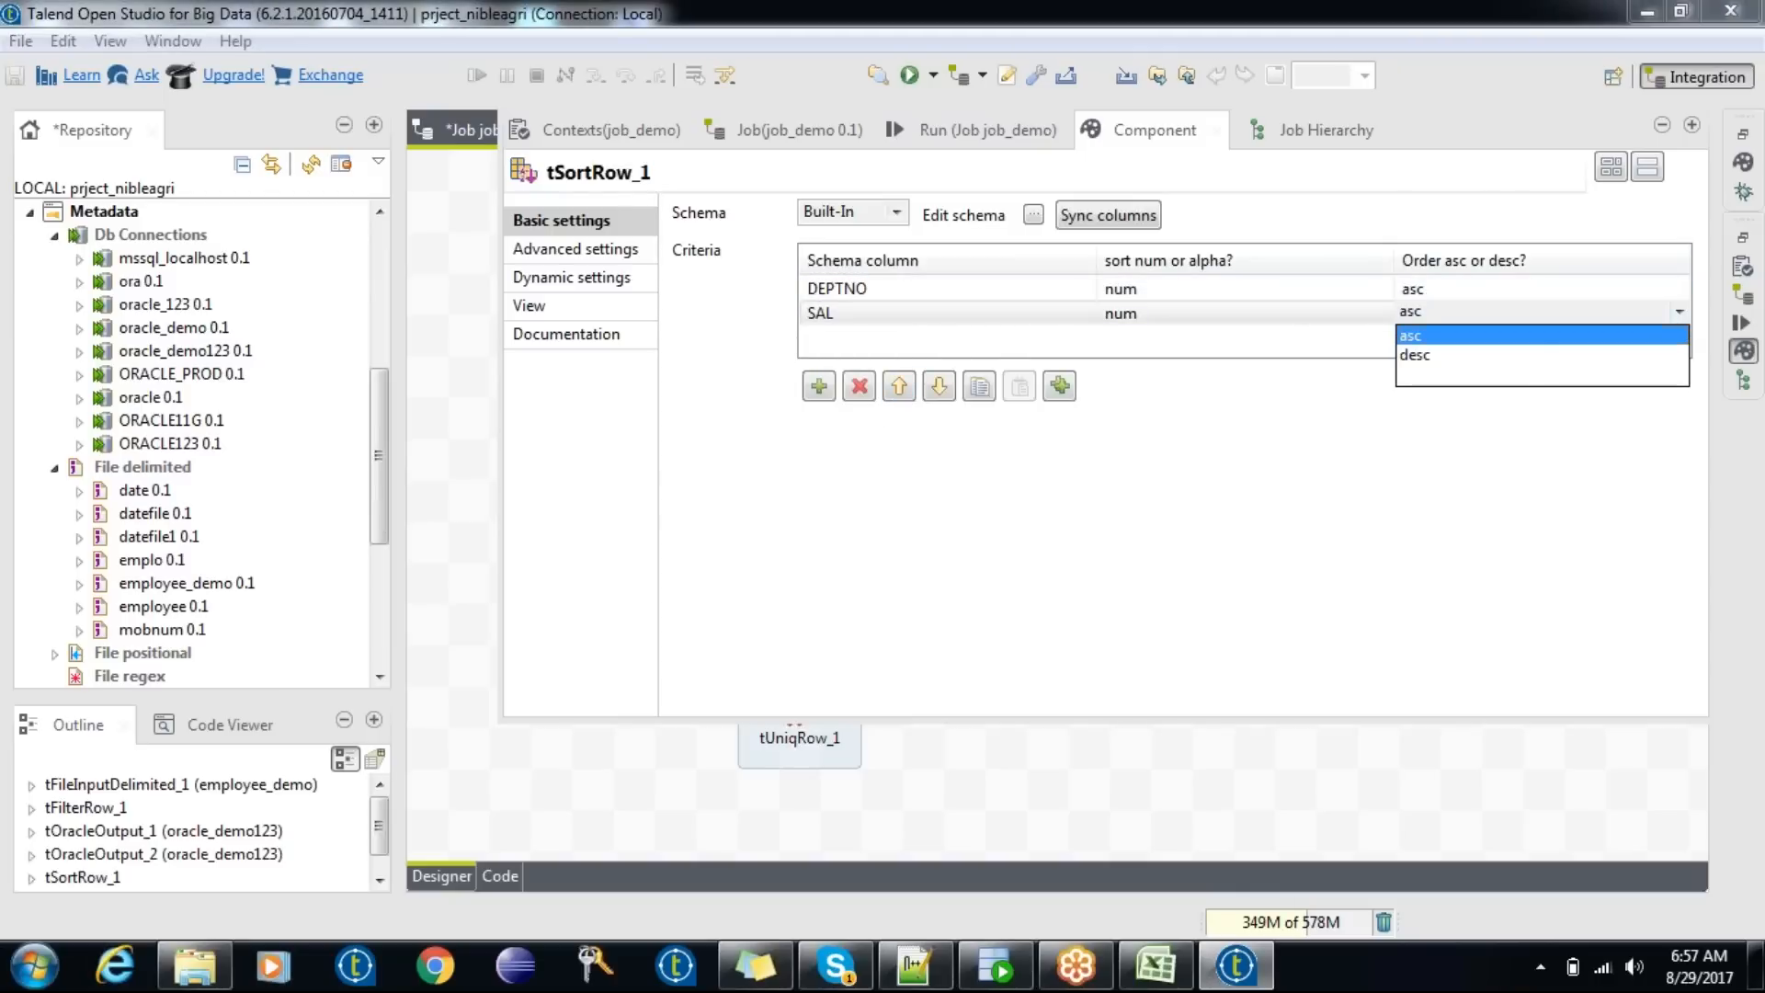
pyautogui.click(1517, 357)
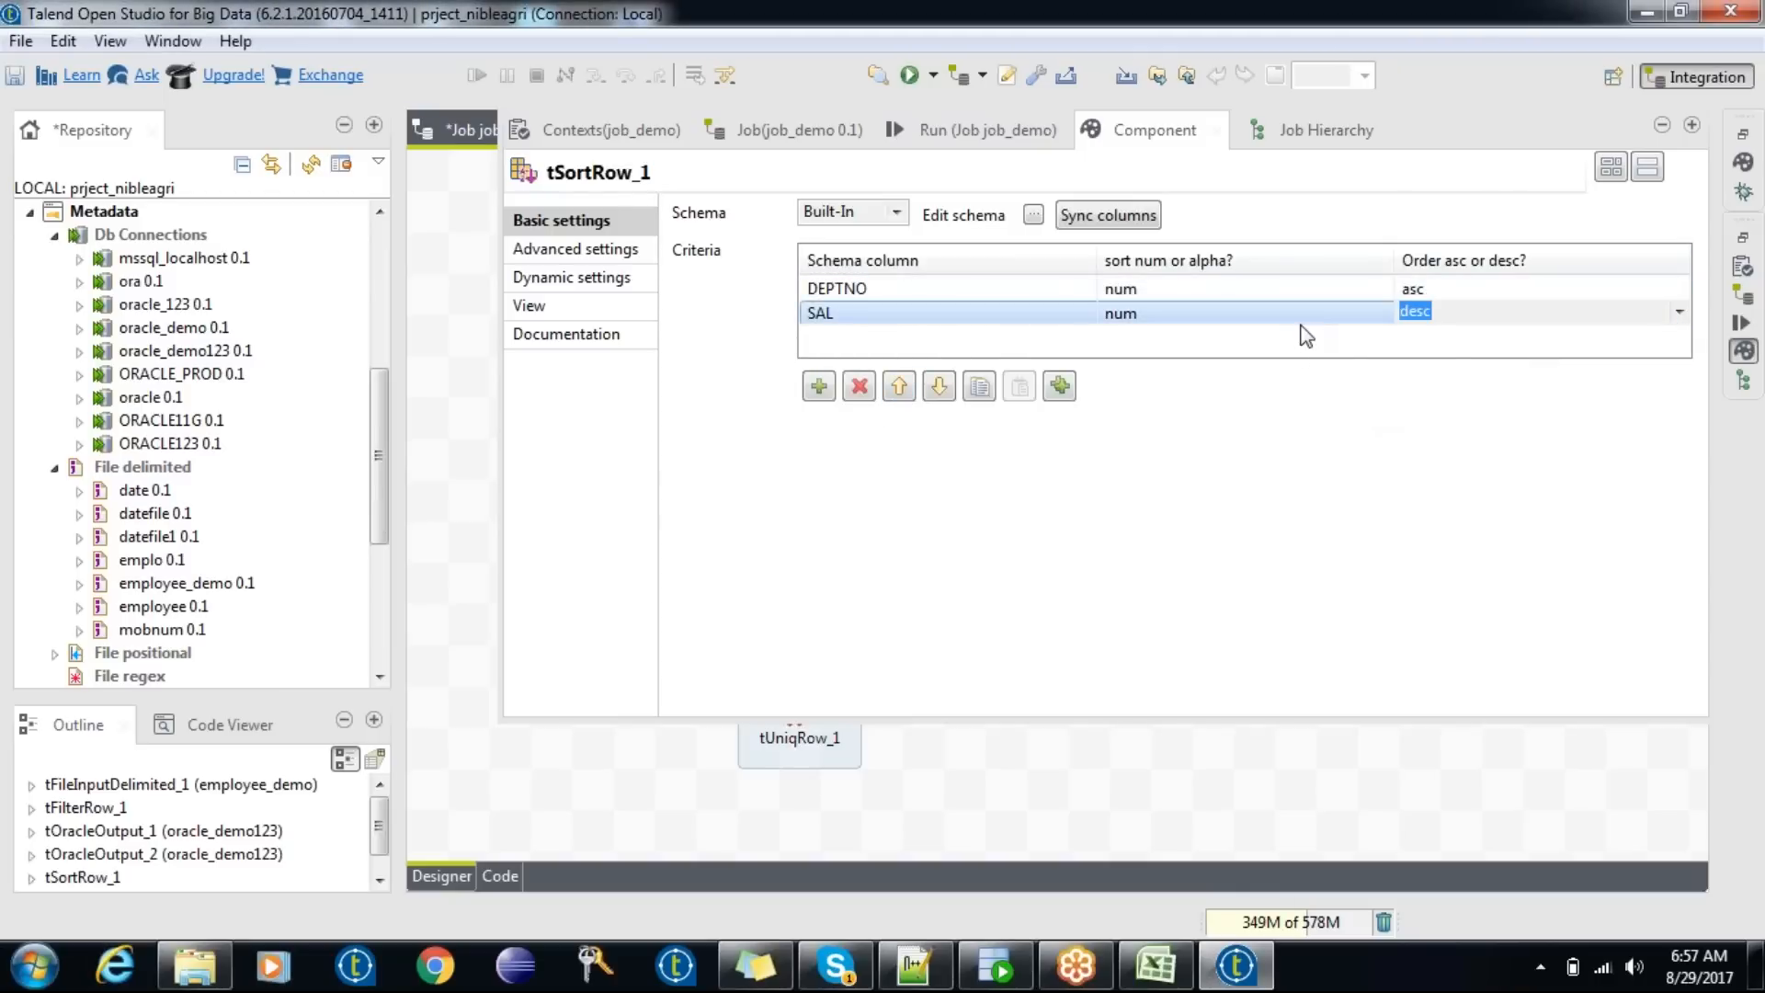
pyautogui.click(990, 296)
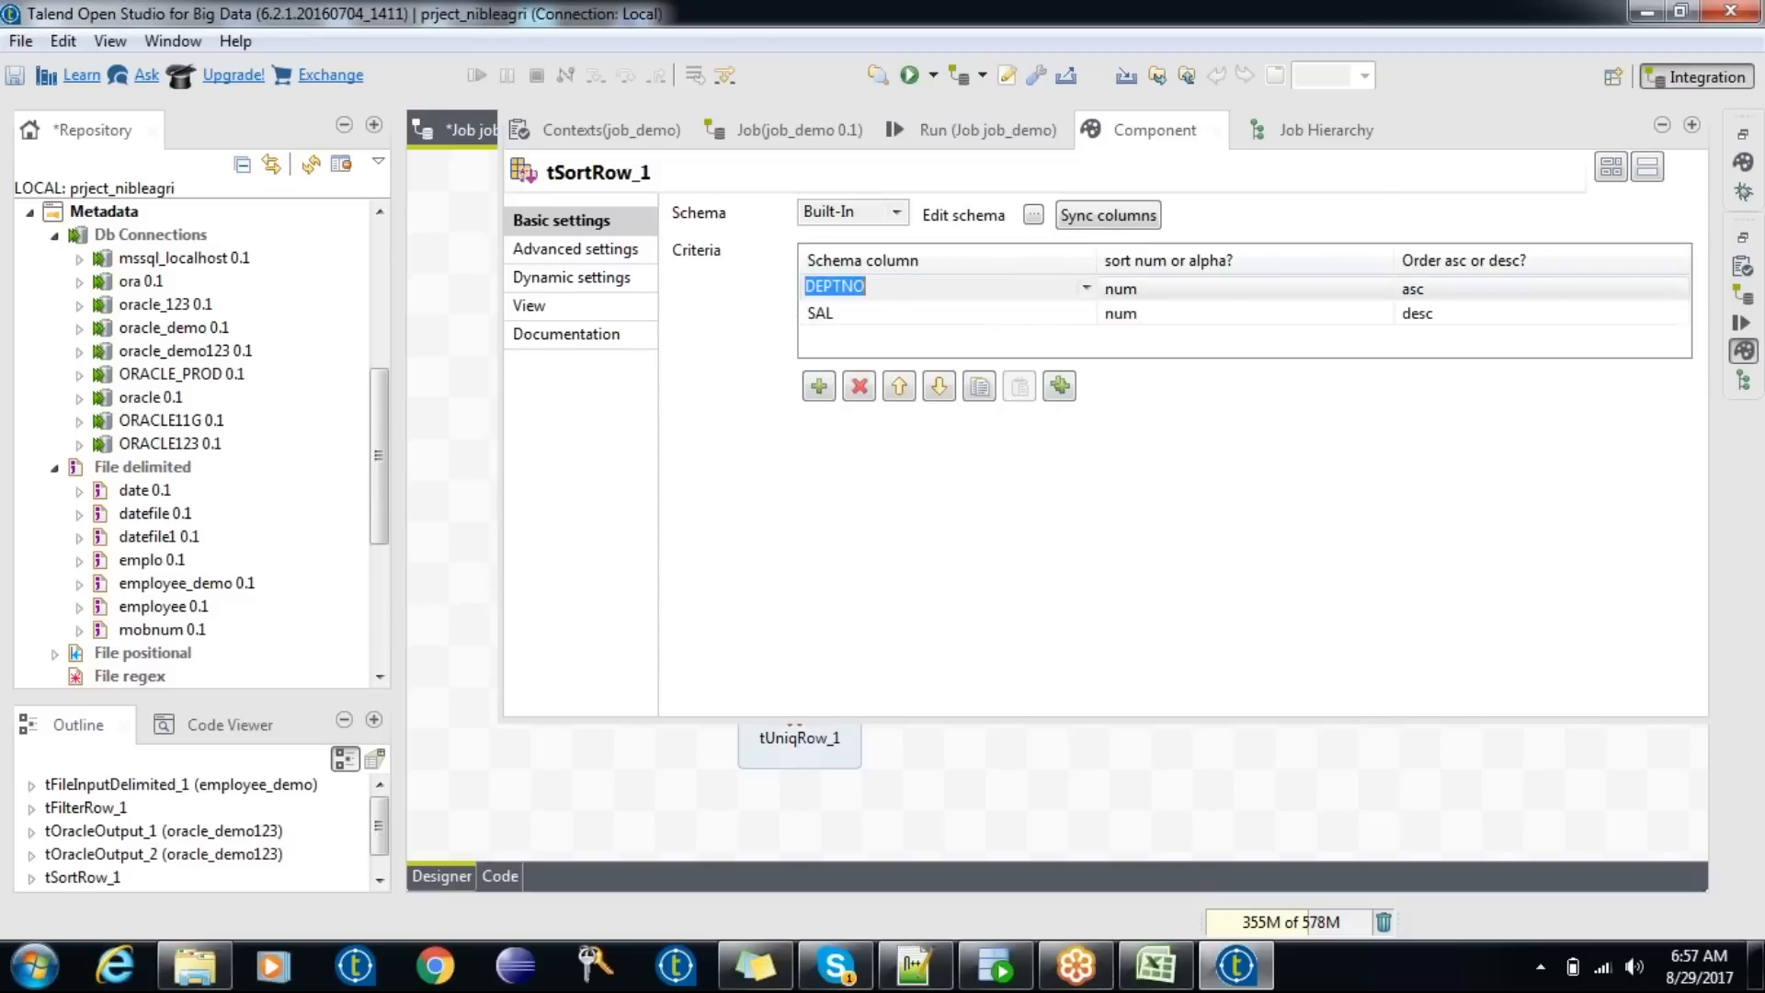
pyautogui.click(957, 313)
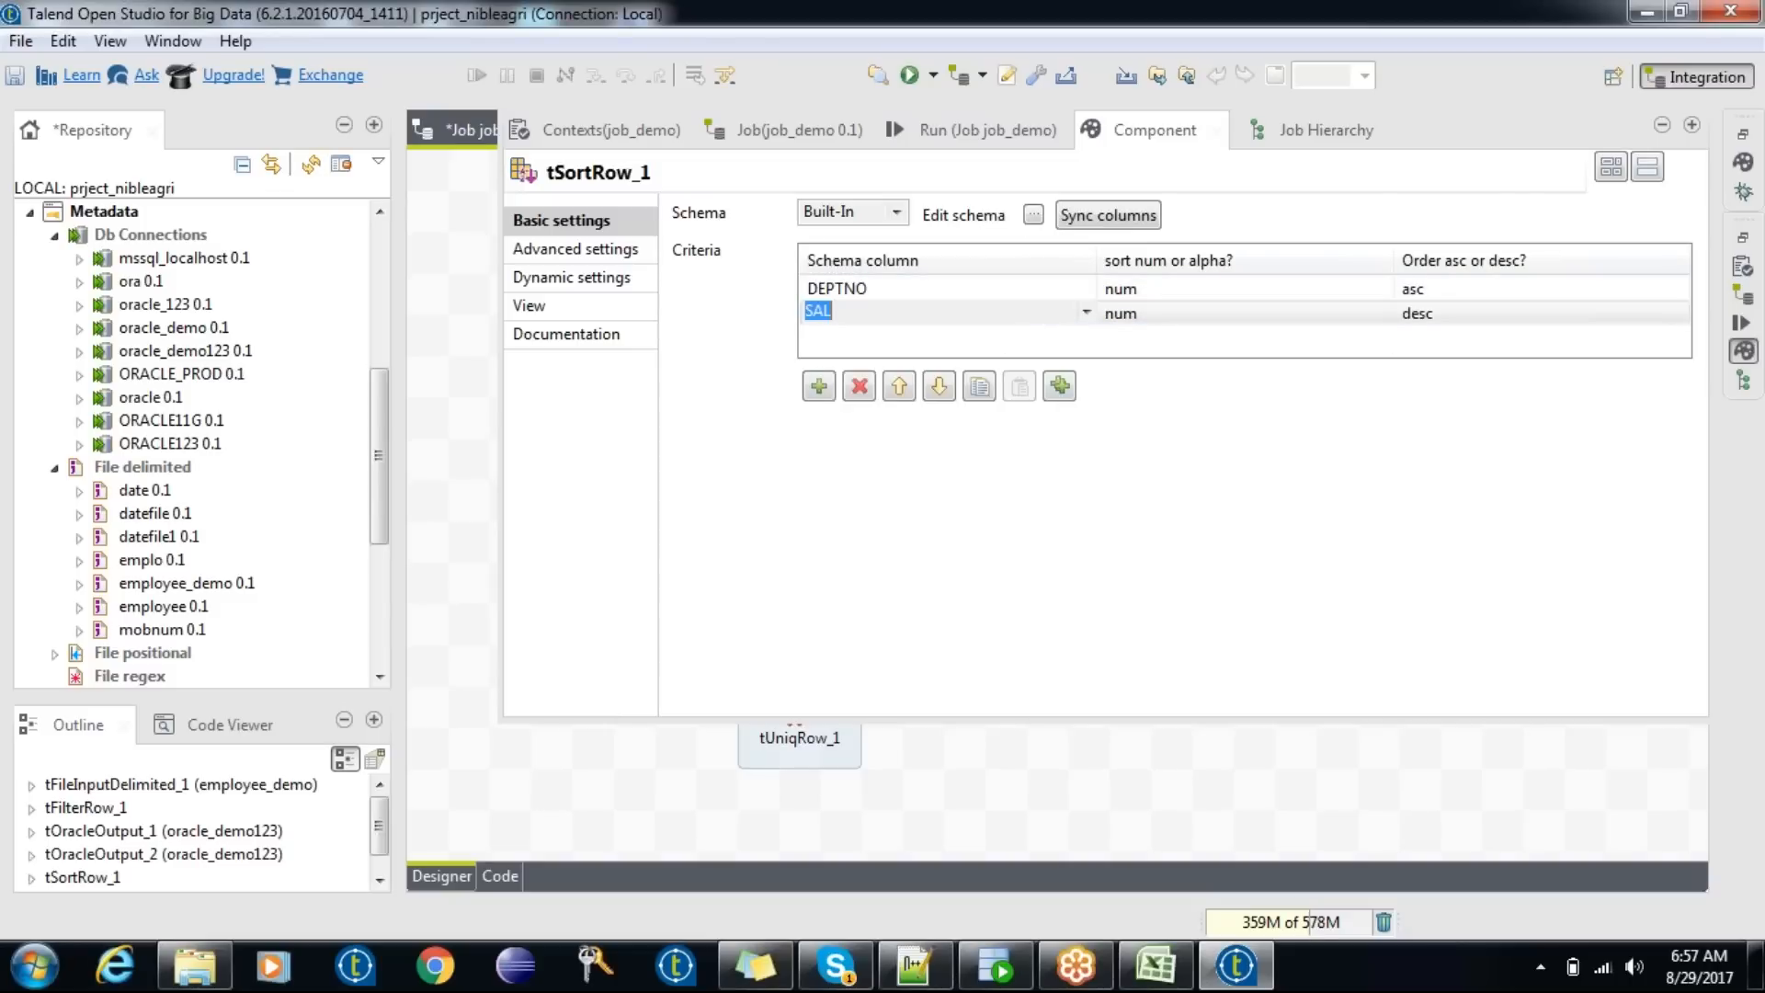
# - Reconnect row1 (Main) from employee_demo to tUniqRow_1 and rearrange tUniqRow_1 and the filter subjob
pyautogui.click(996, 815)
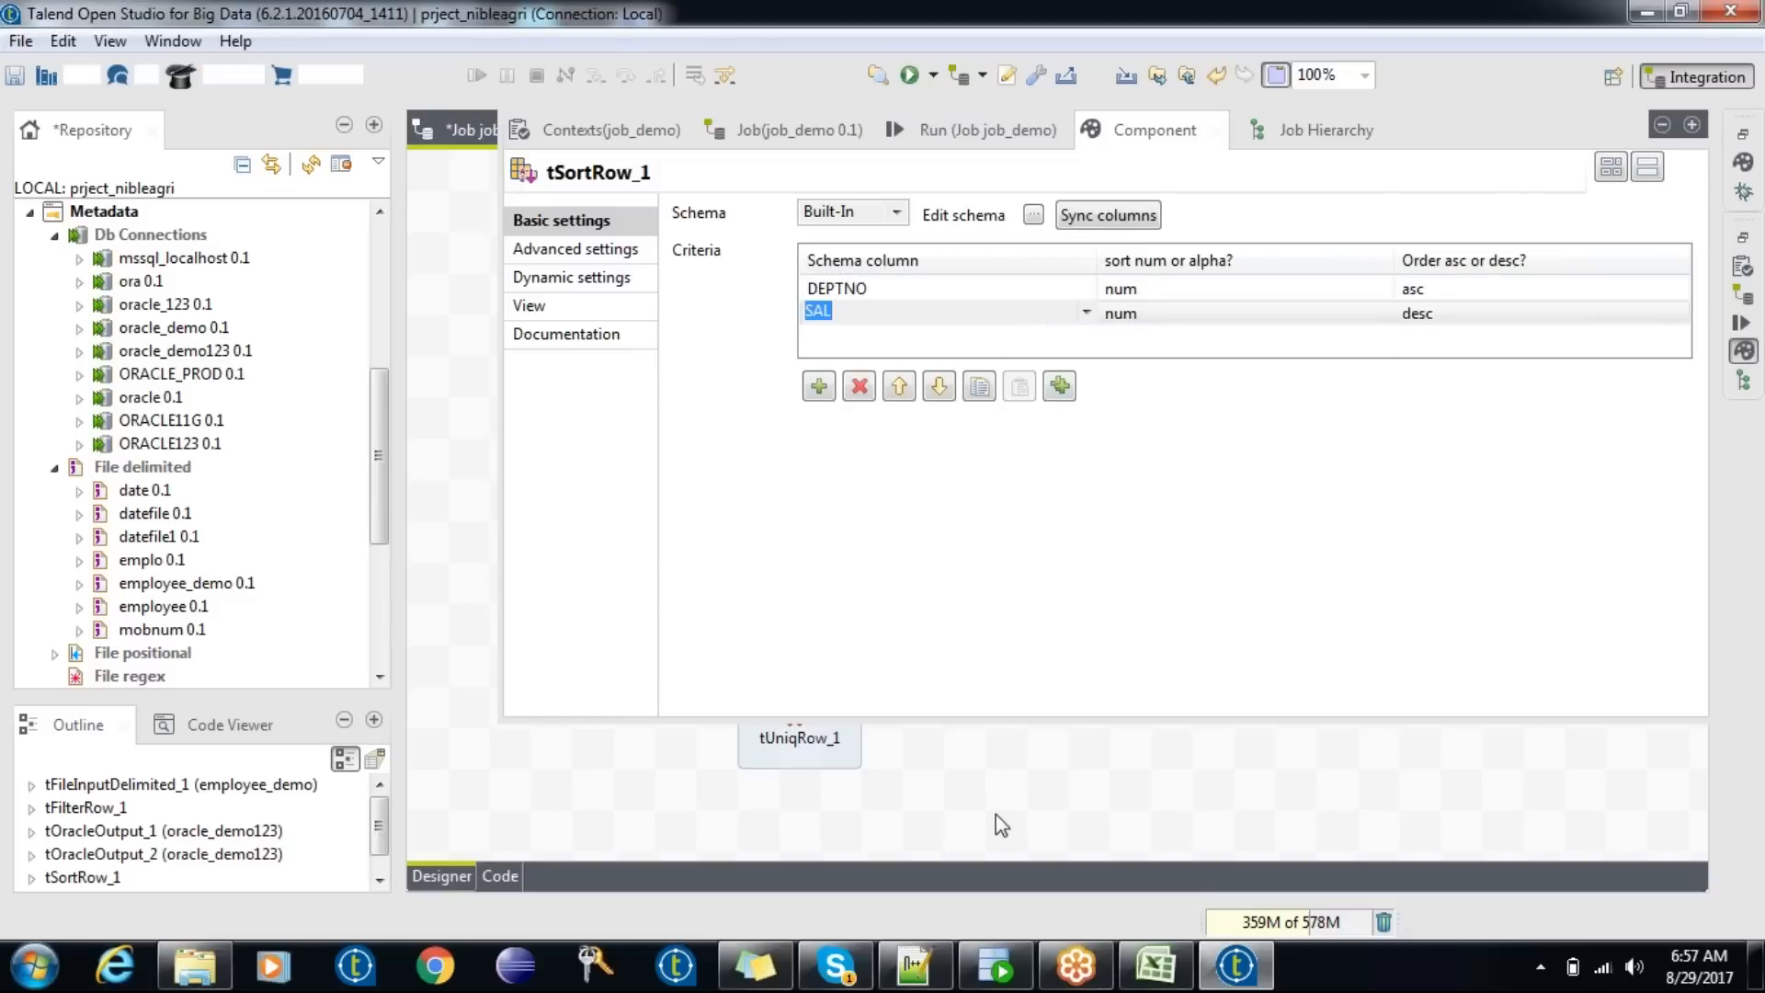
pyautogui.moveTo(825, 688); pyautogui.dragTo(1144, 682)
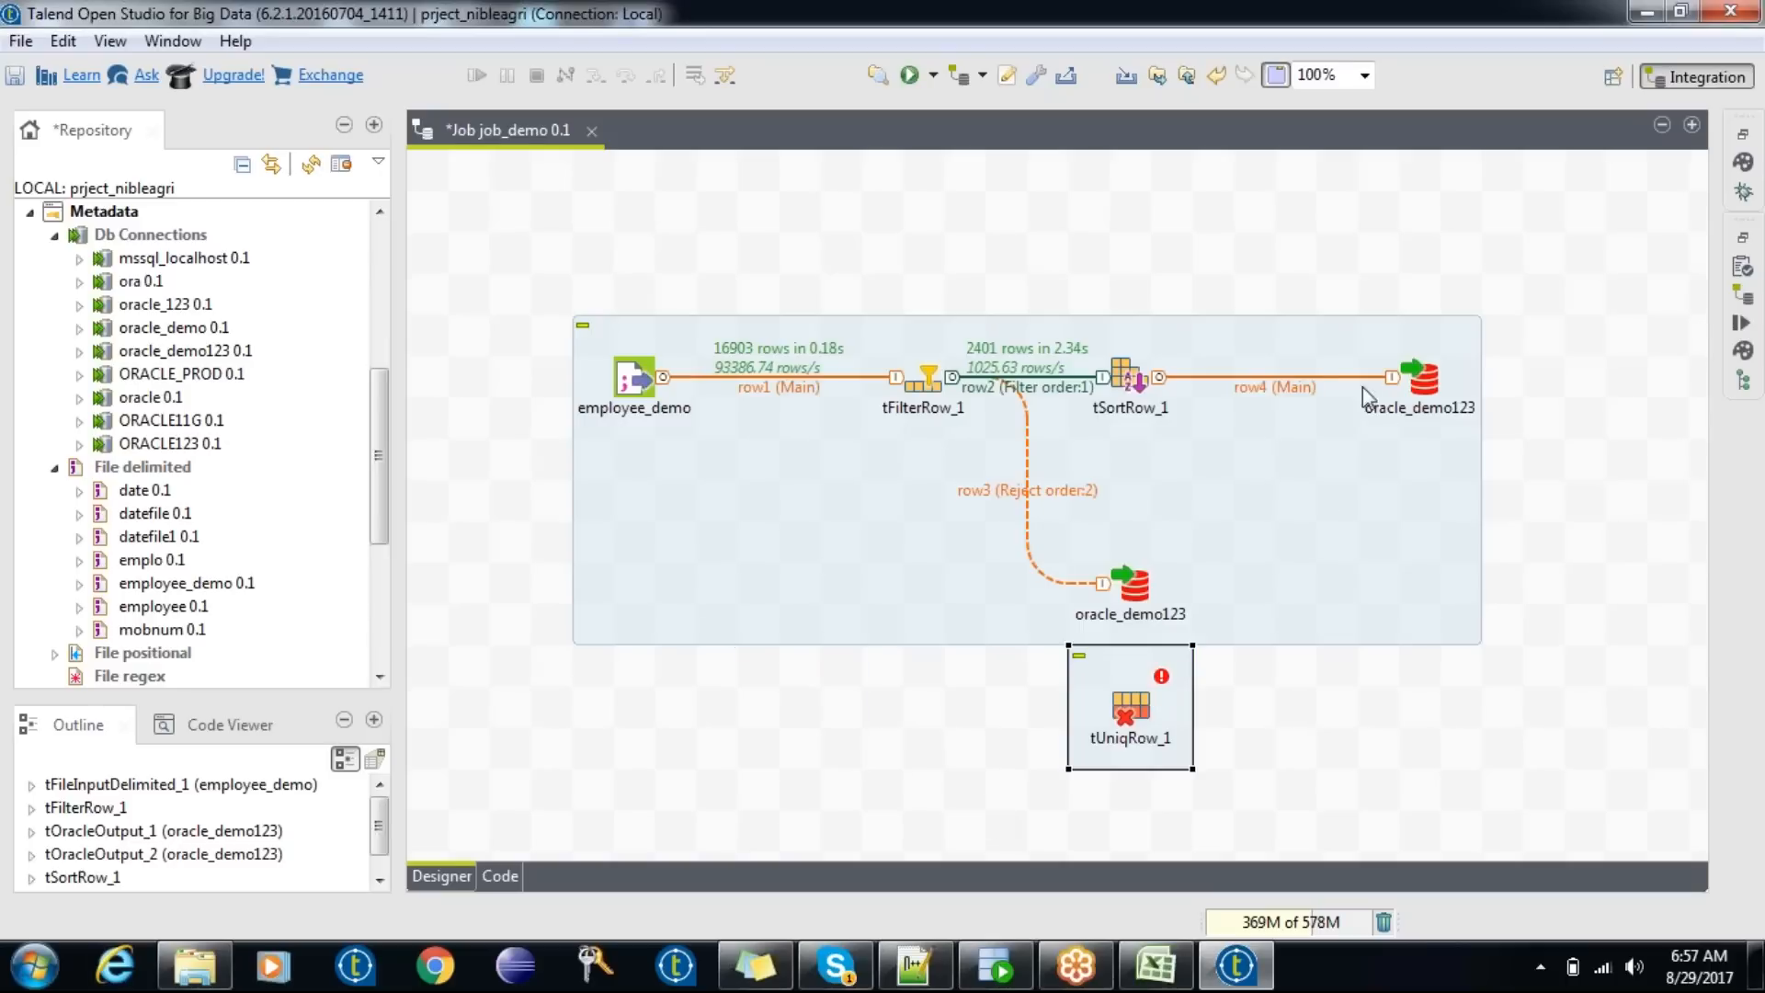
pyautogui.click(1289, 387)
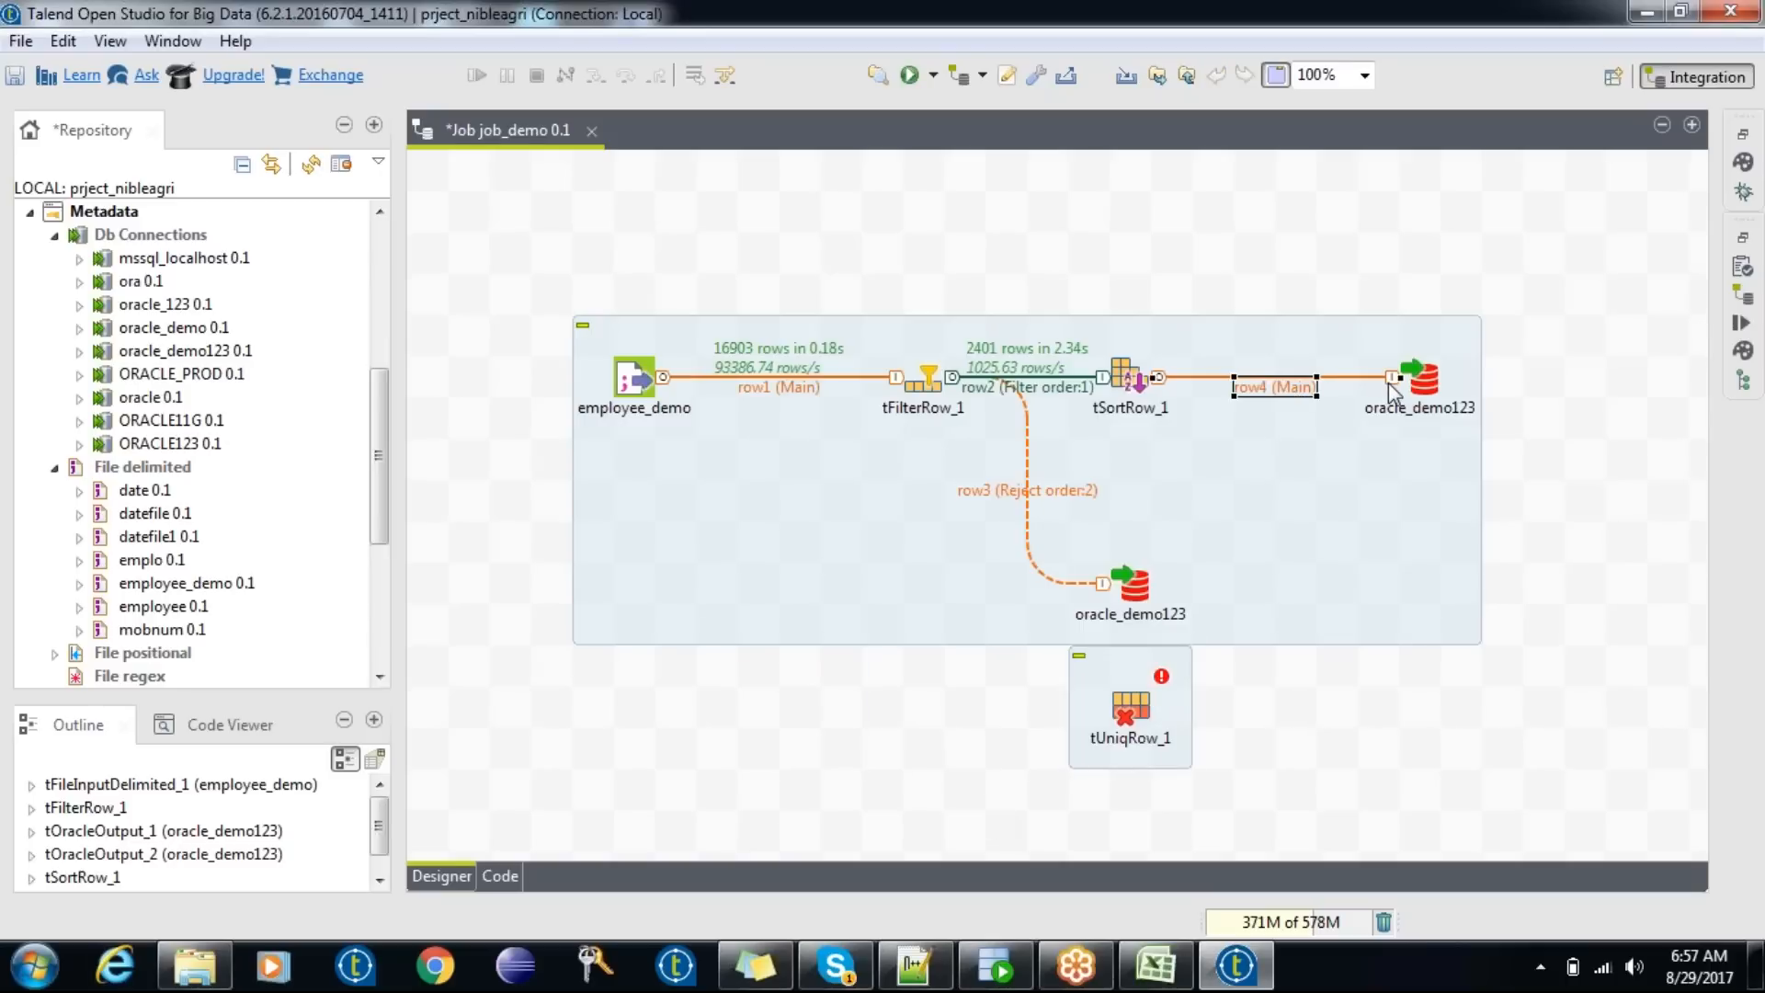
pyautogui.click(819, 385)
pyautogui.moveTo(896, 377); pyautogui.dragTo(1143, 732)
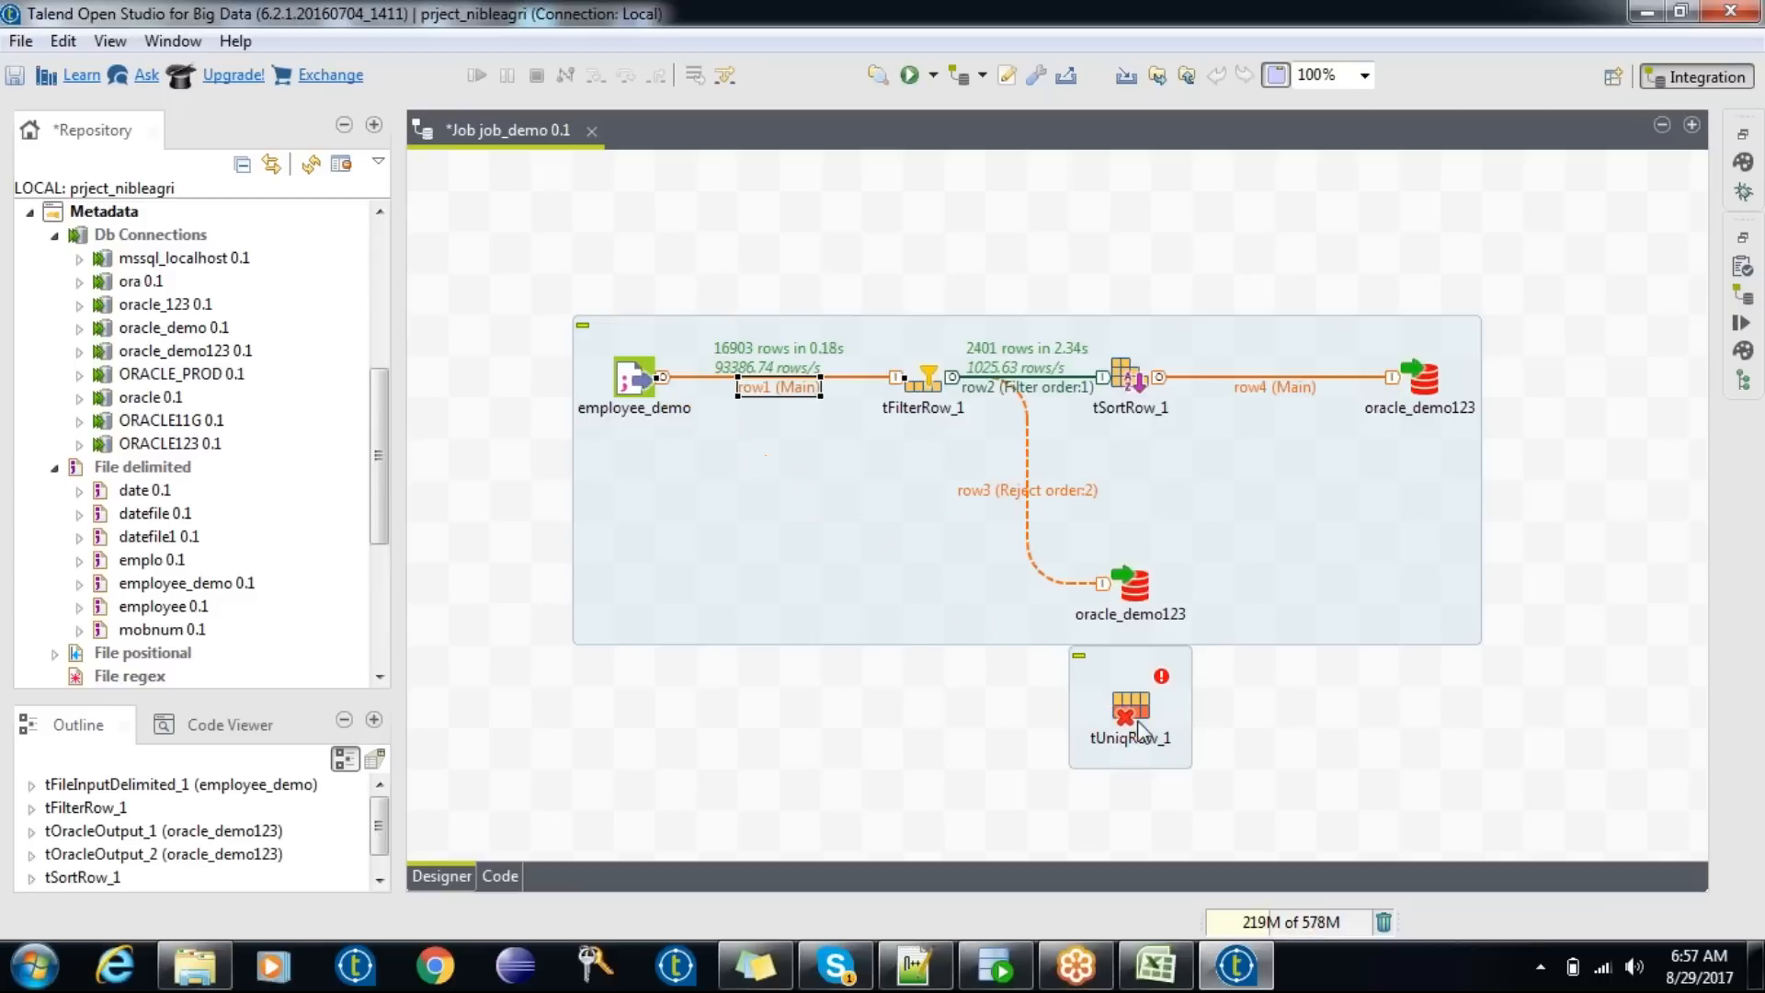
pyautogui.moveTo(904, 377); pyautogui.dragTo(834, 366)
pyautogui.moveTo(1050, 321); pyautogui.dragTo(1173, 314)
pyautogui.moveTo(835, 329); pyautogui.dragTo(855, 381)
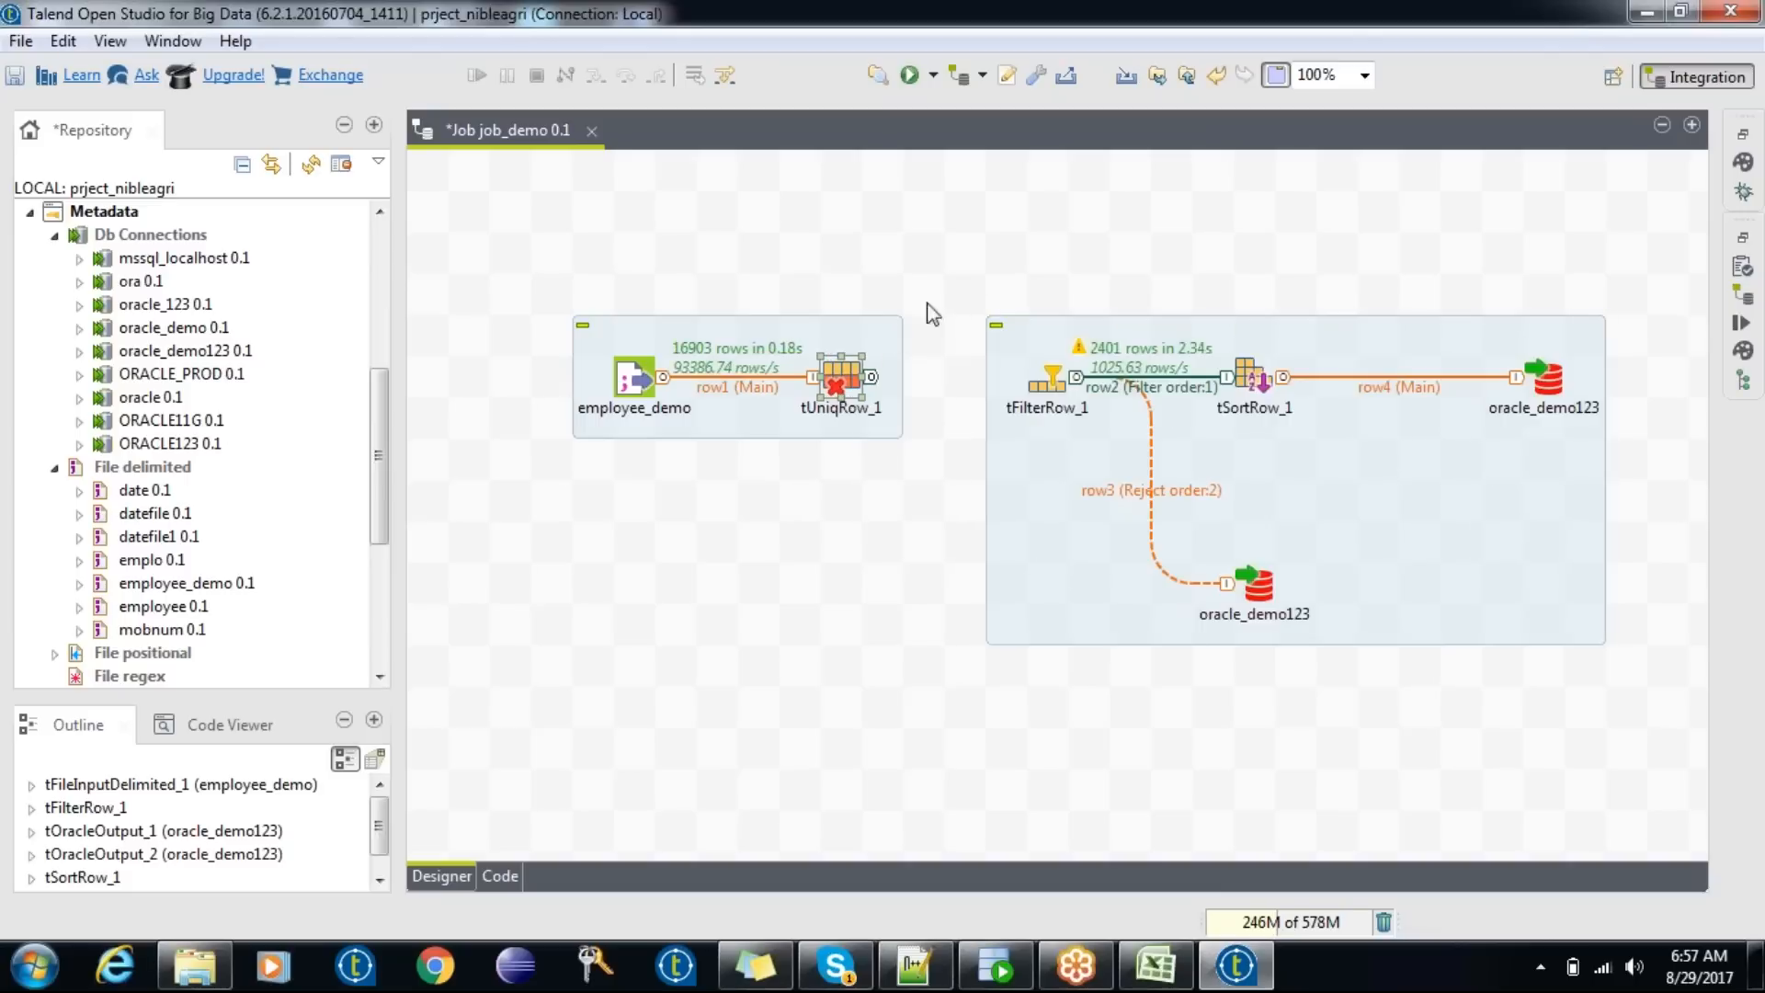
# - Link tUniqRow_1's Uniques output to tFilterRow_1, accepting schema propagation
pyautogui.rightClick(848, 386)
pyautogui.moveTo(1113, 397)
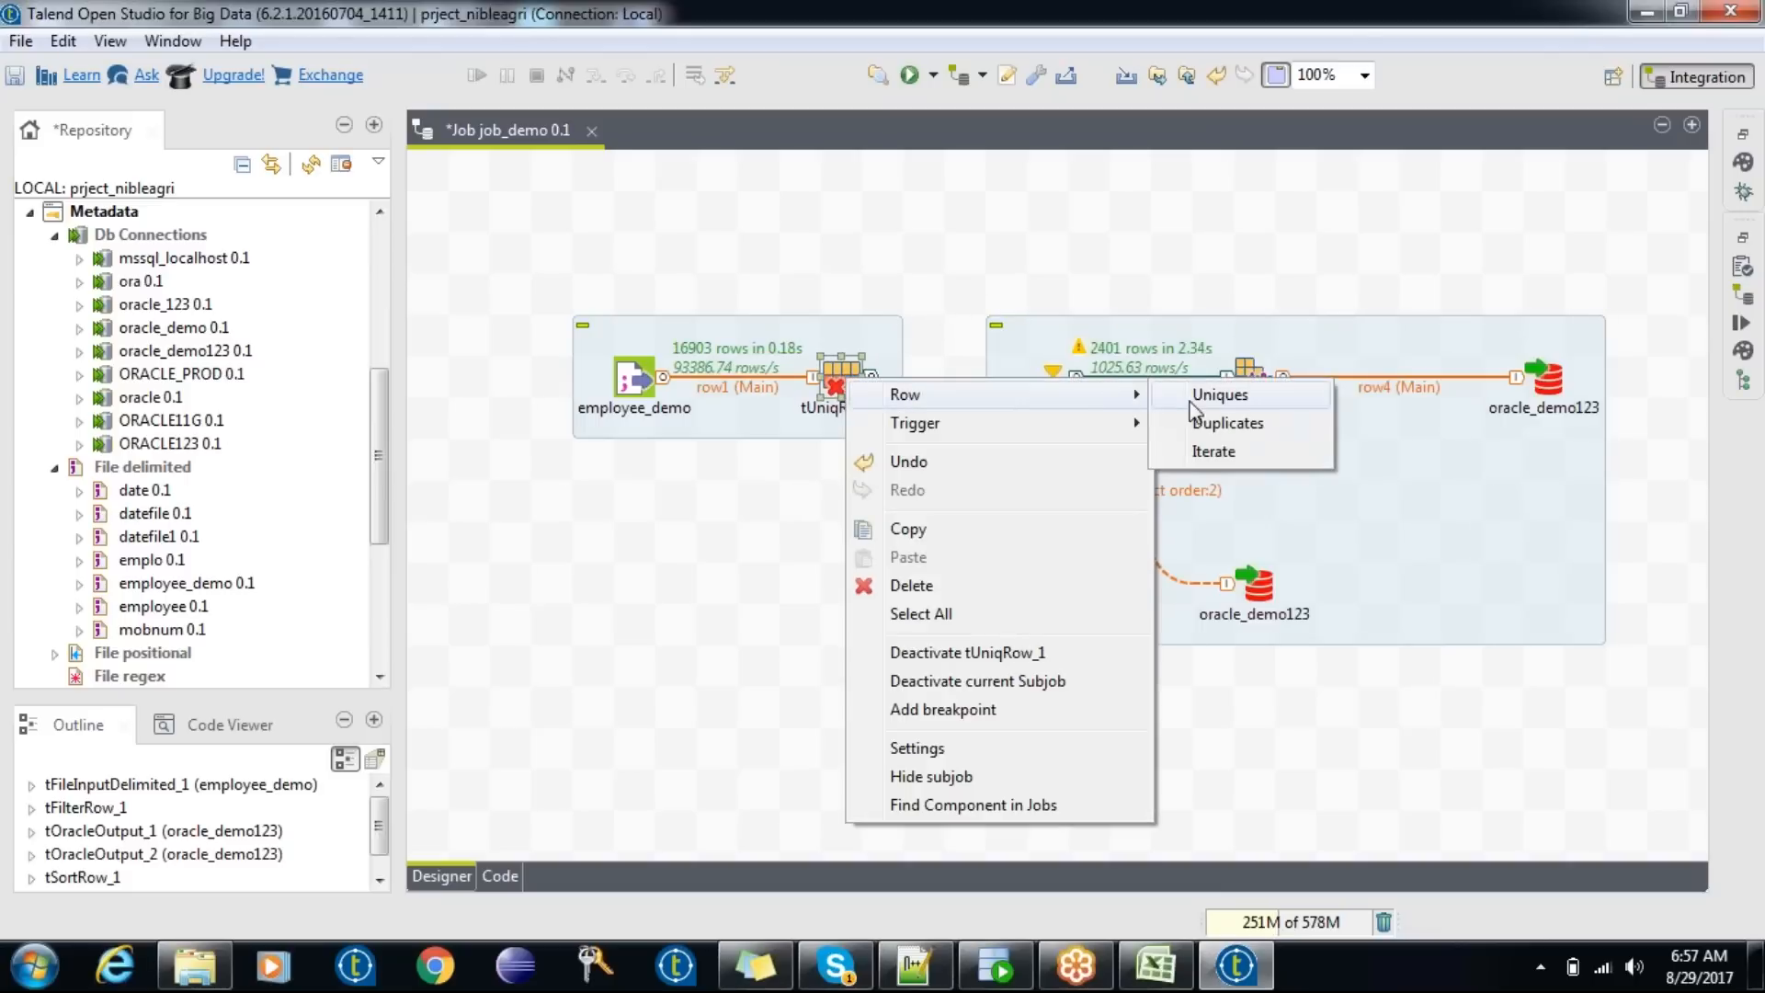
pyautogui.click(1210, 389)
pyautogui.click(988, 385)
pyautogui.click(951, 528)
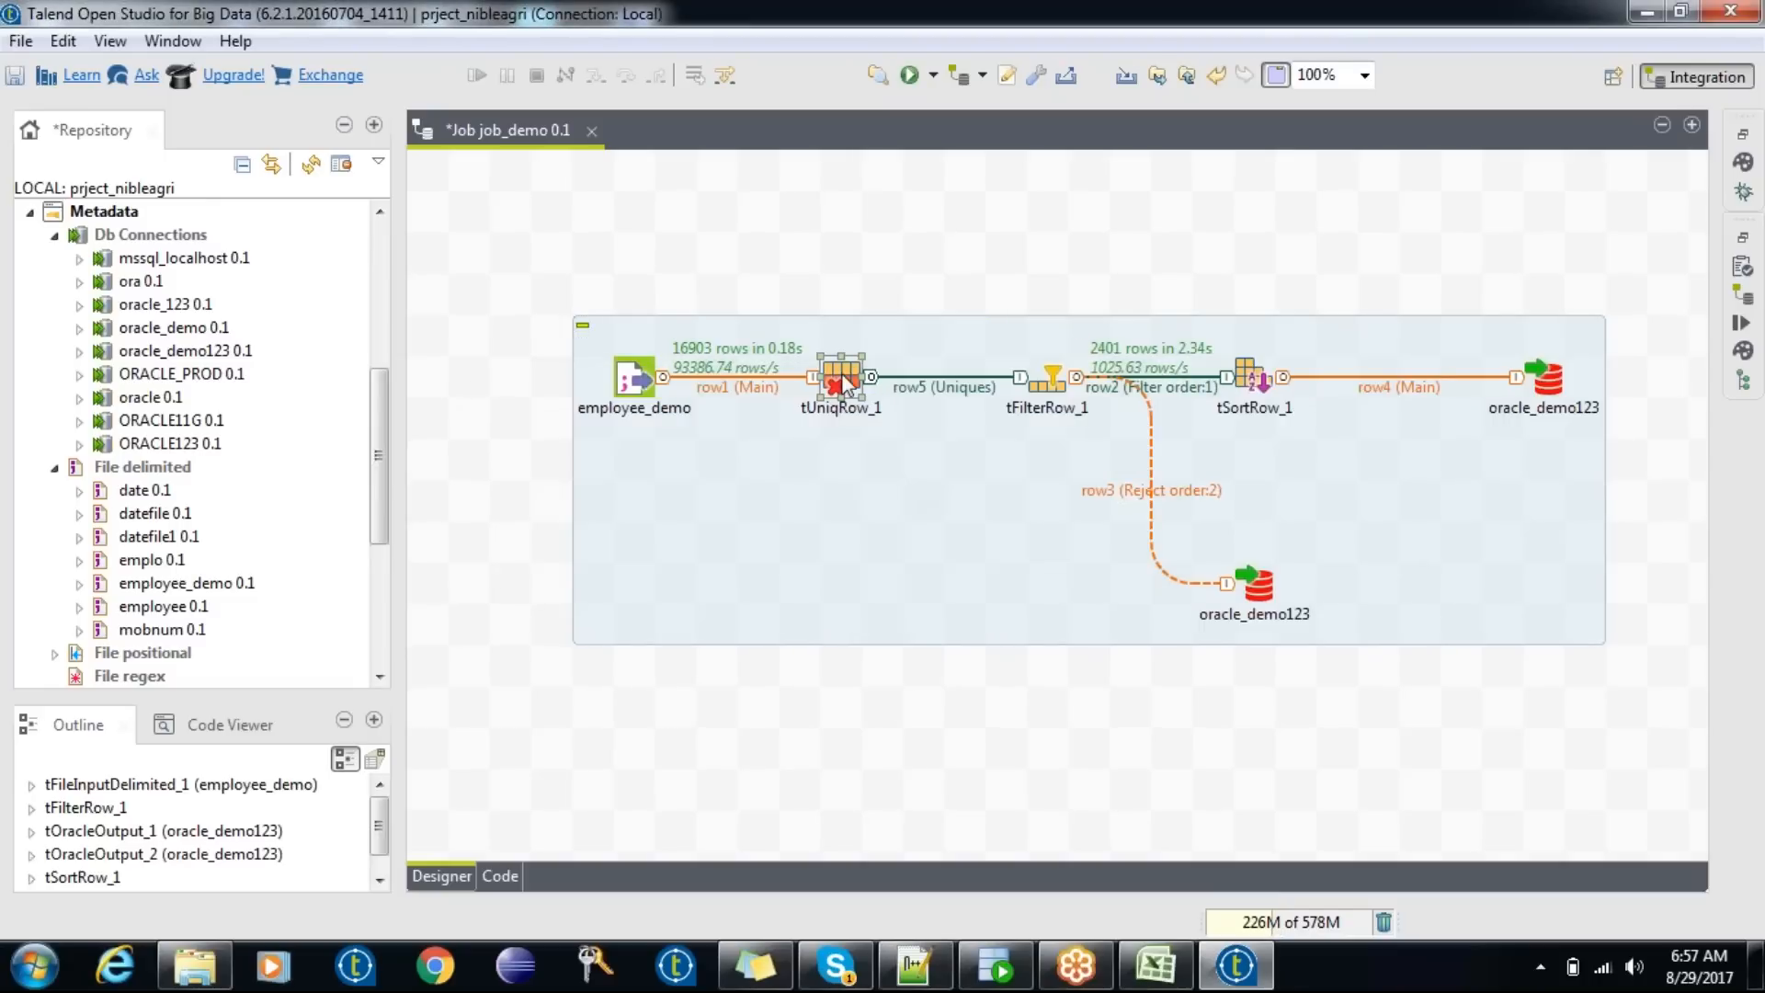
# - Mark every column as a key attribute in tUniqRow_1 and save job_demo
pyautogui.doubleClick(839, 377)
pyautogui.click(1116, 262)
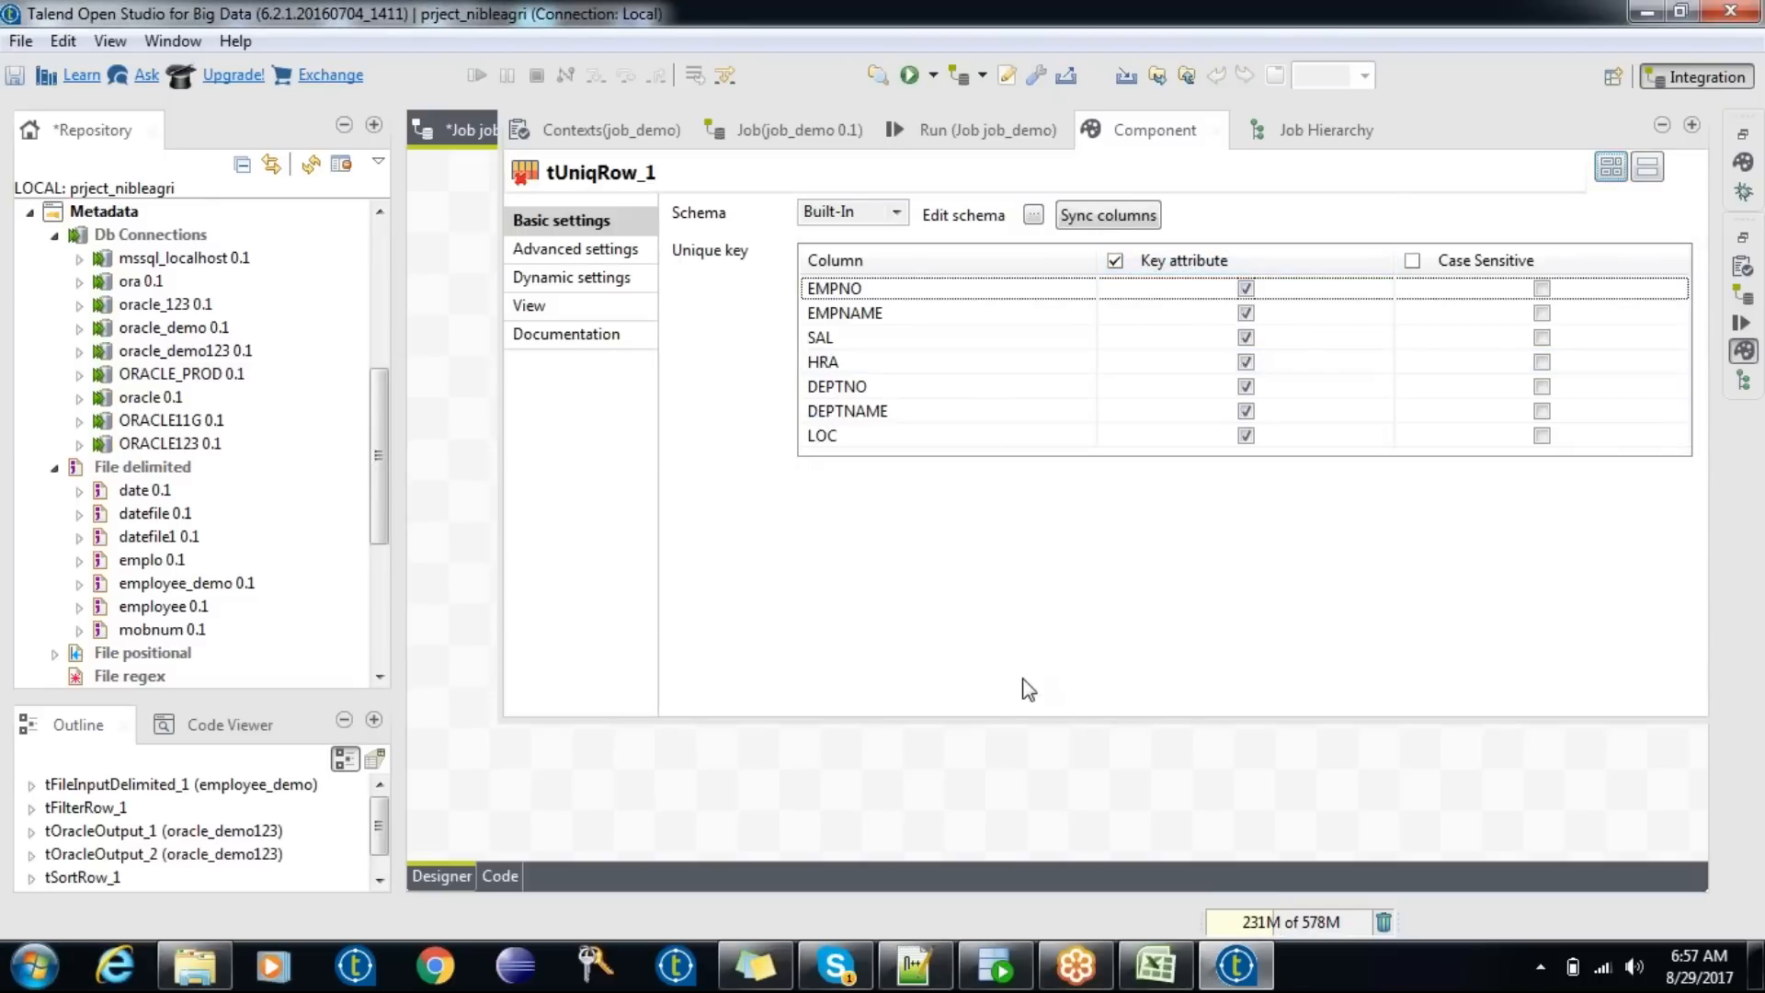
pyautogui.click(984, 766)
pyautogui.hotkey('ctrl', 's')
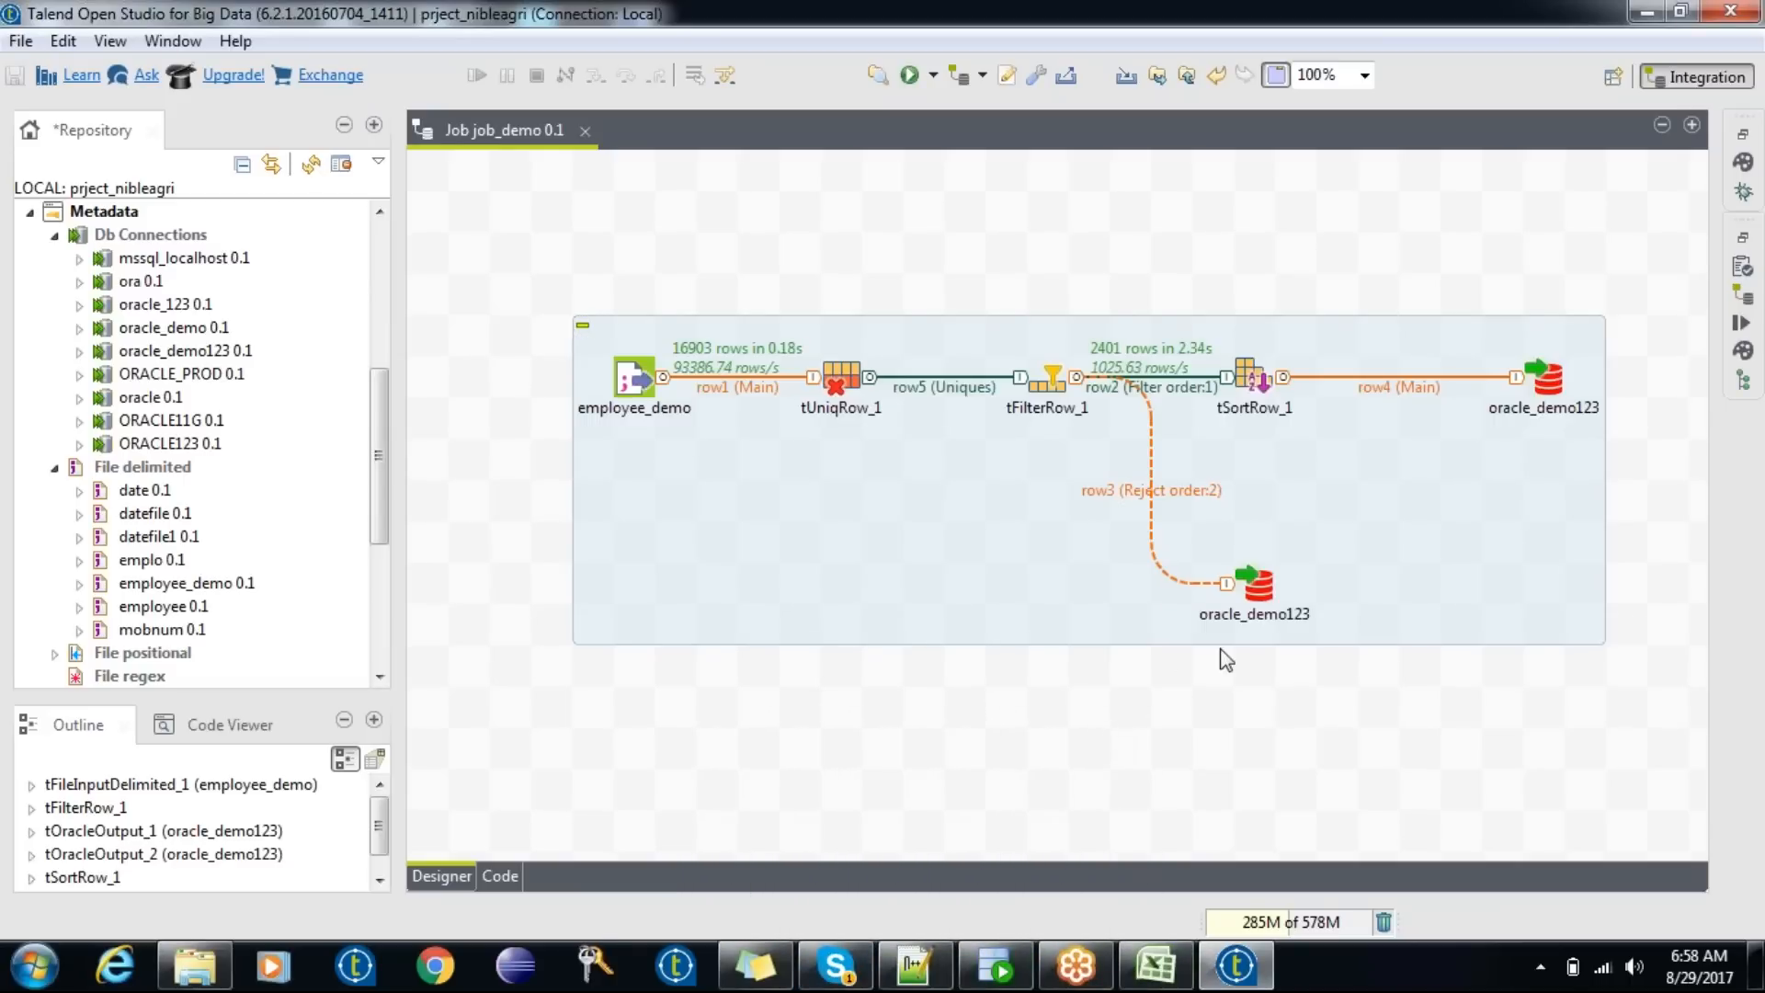
# - Point the lower oracle_demo123 output at the table 'filtered_reject'
pyautogui.doubleClick(1253, 581)
pyautogui.click(812, 431)
pyautogui.write('reject')
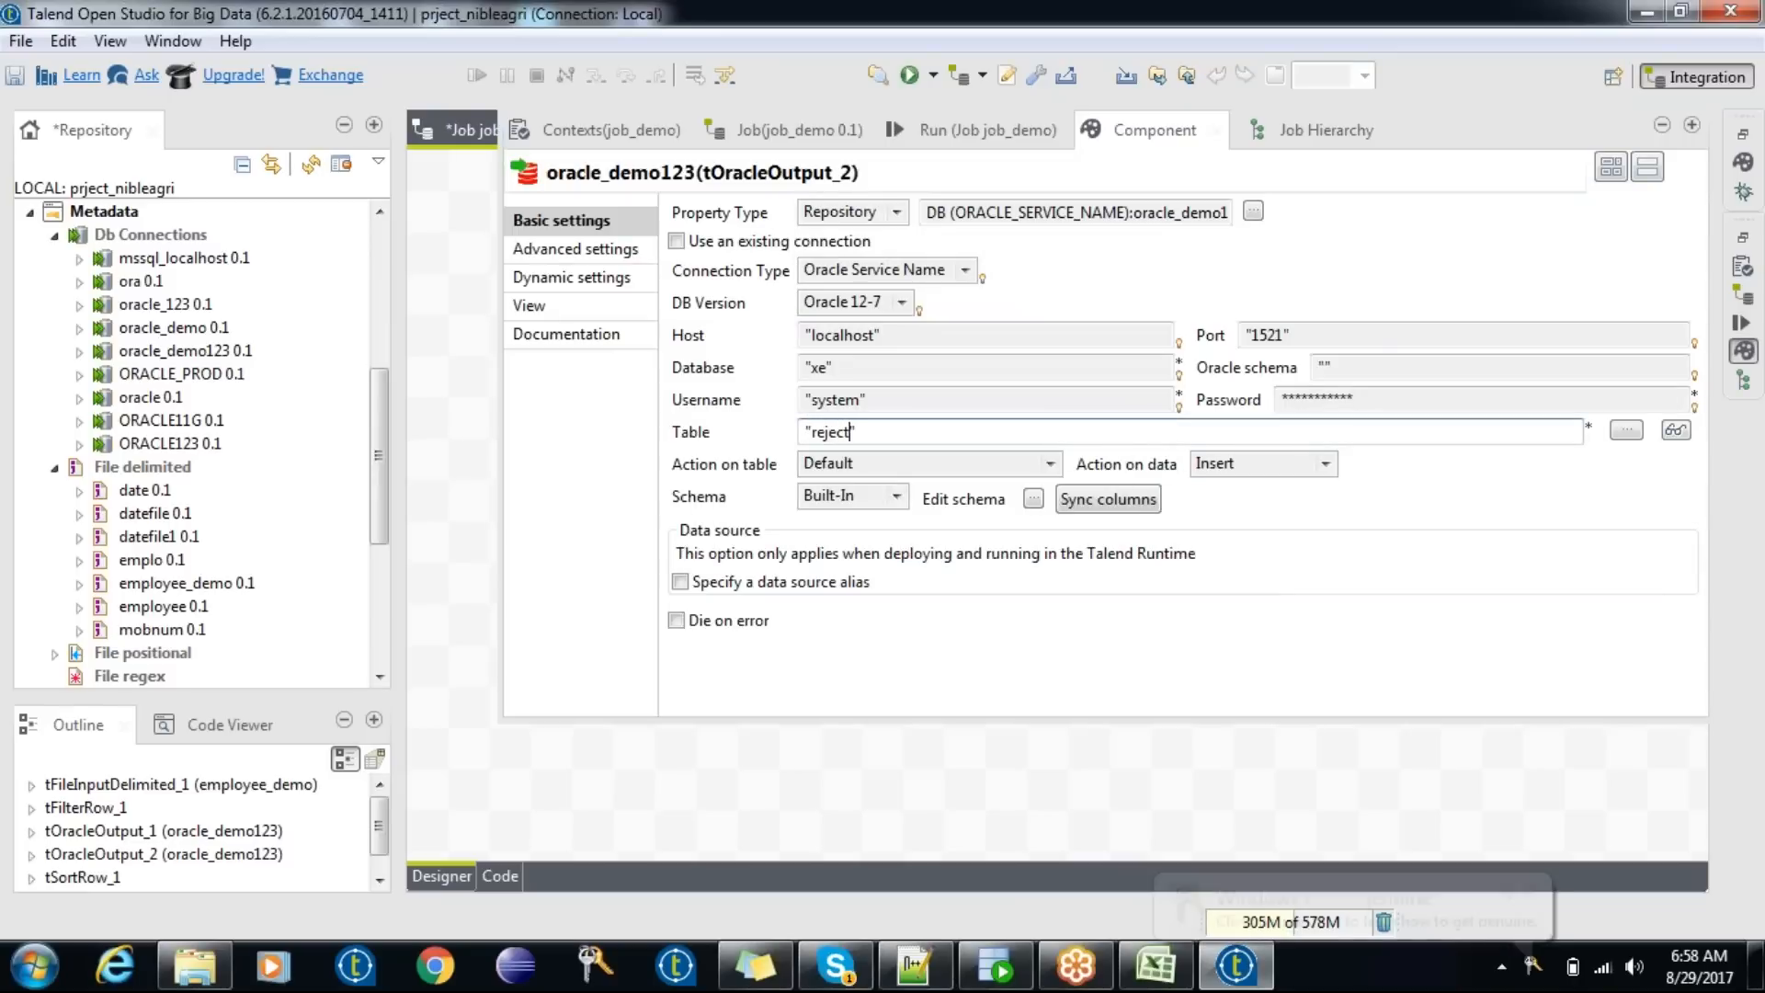
pyautogui.press('Left')
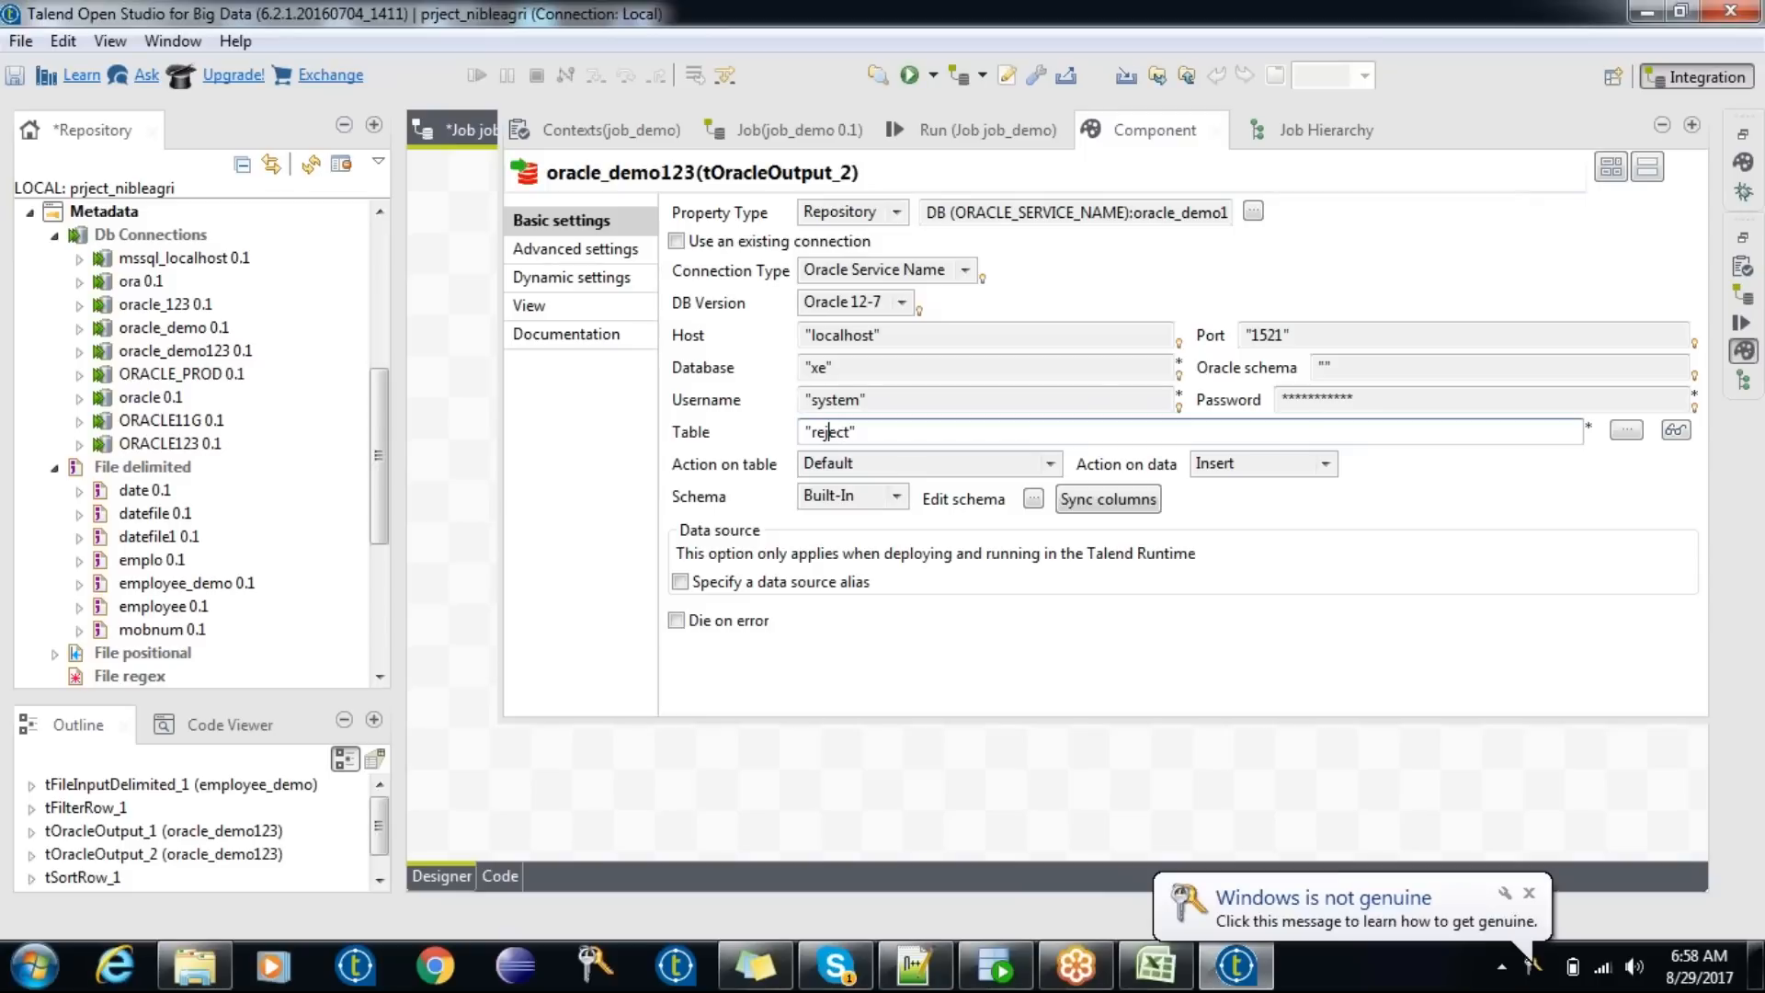
pyautogui.press('Home')
pyautogui.write('filtered')
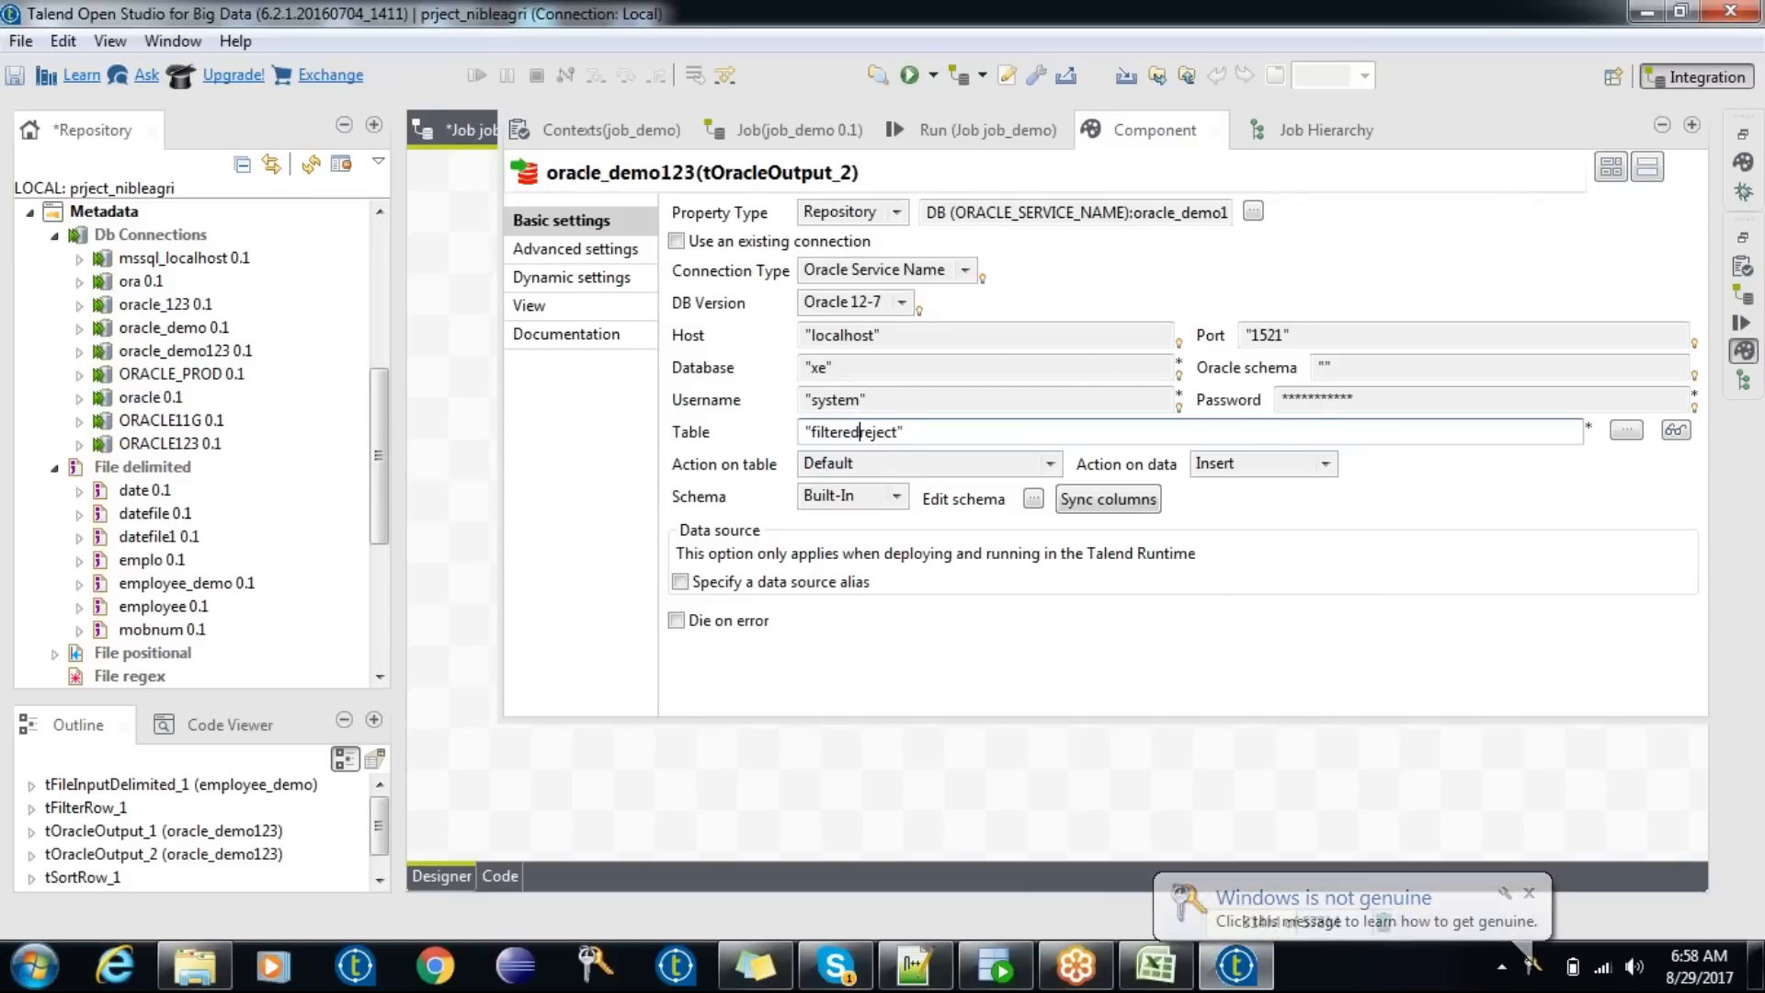
pyautogui.write('_')
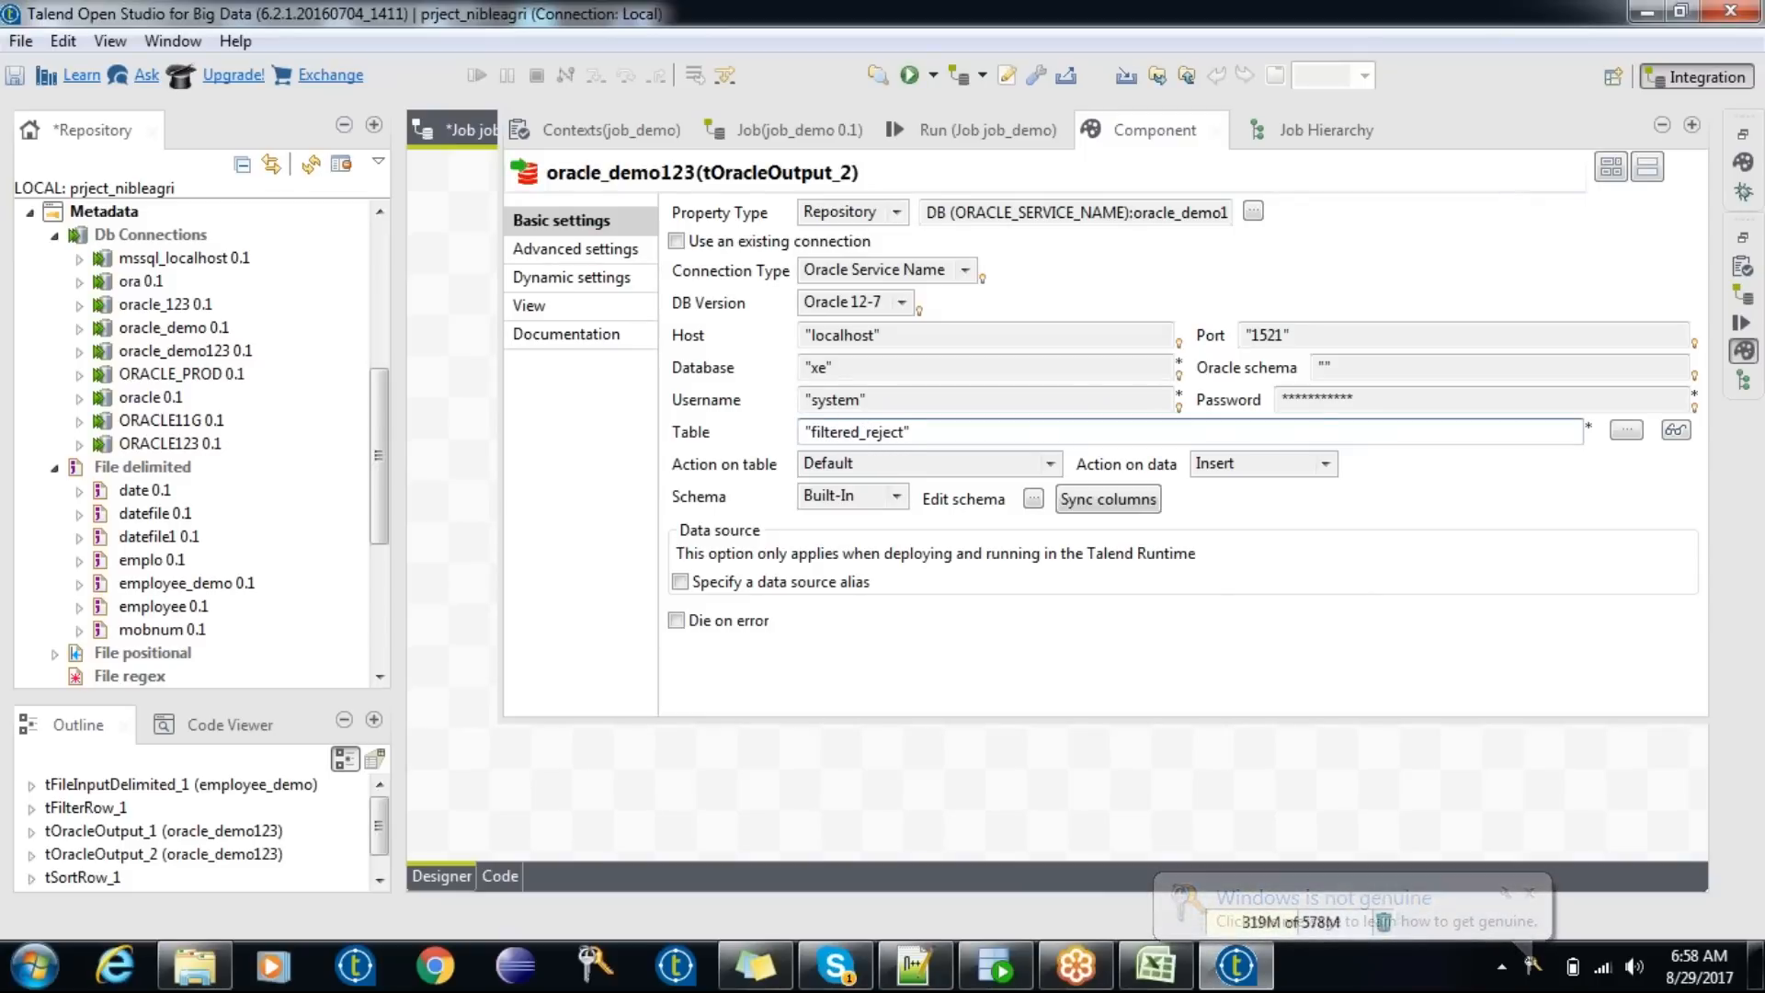
# - Set Action on table to 'Create table if does not exist' and save job_demo
pyautogui.click(828, 464)
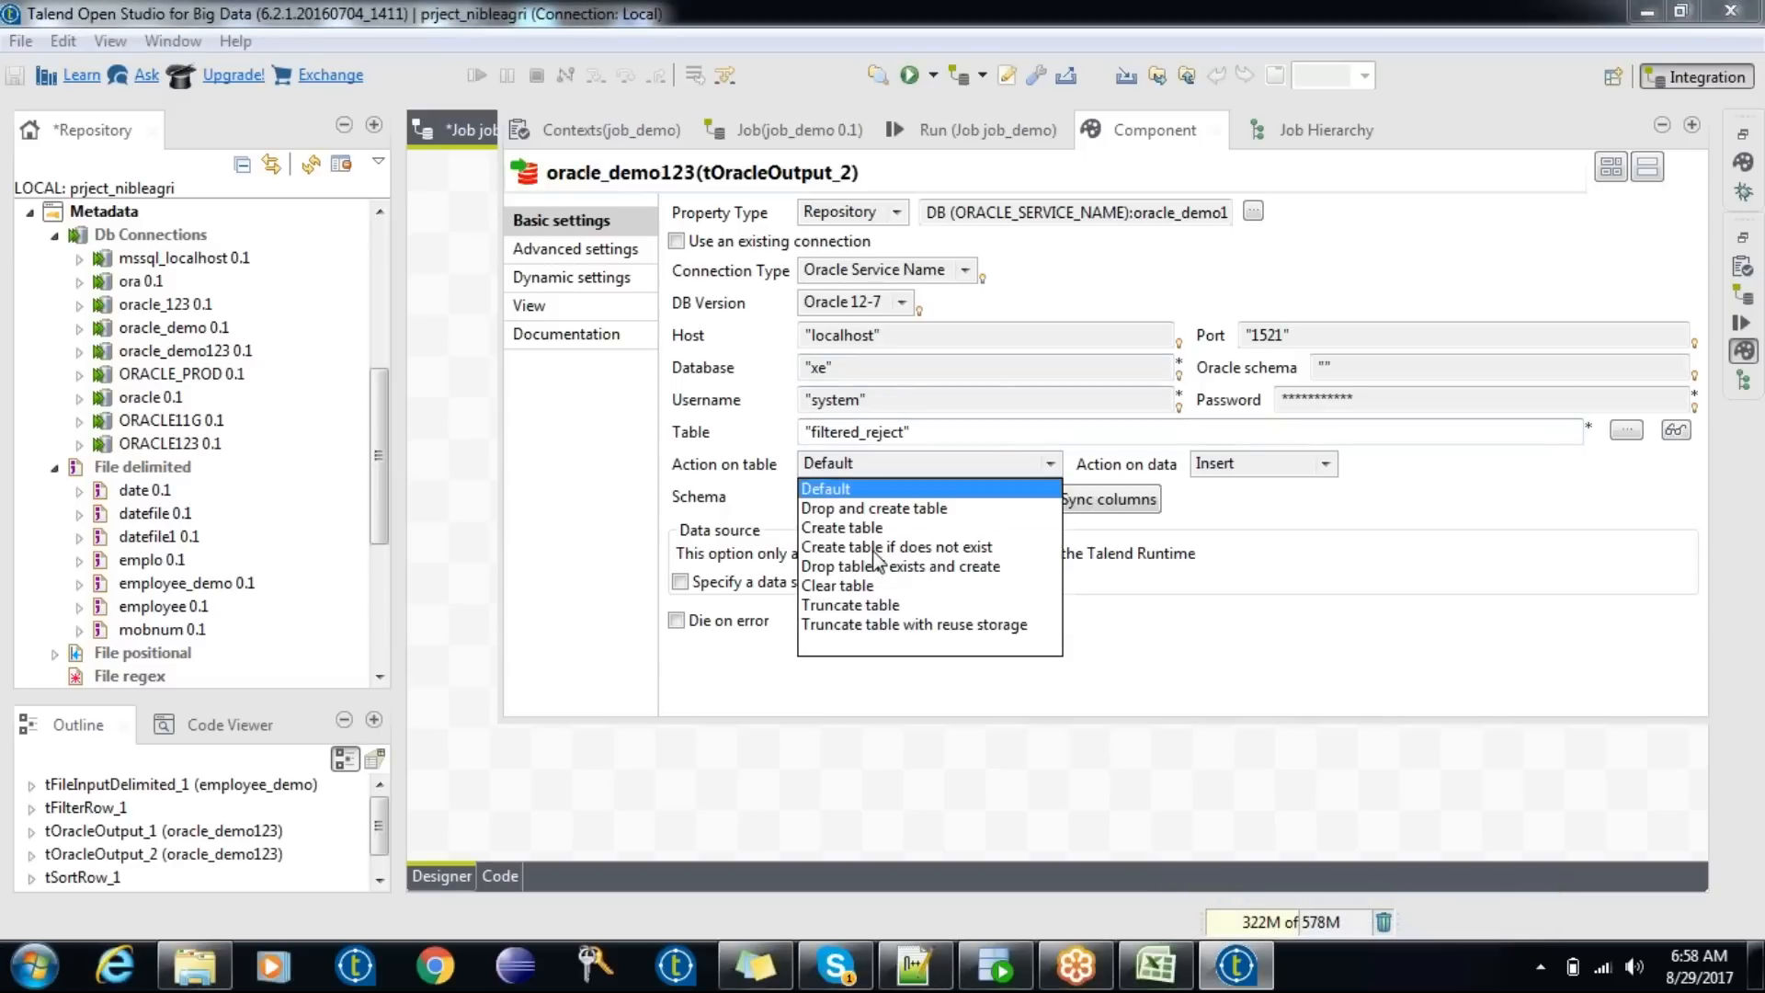
pyautogui.click(873, 547)
pyautogui.hotkey('ctrl', 'm')
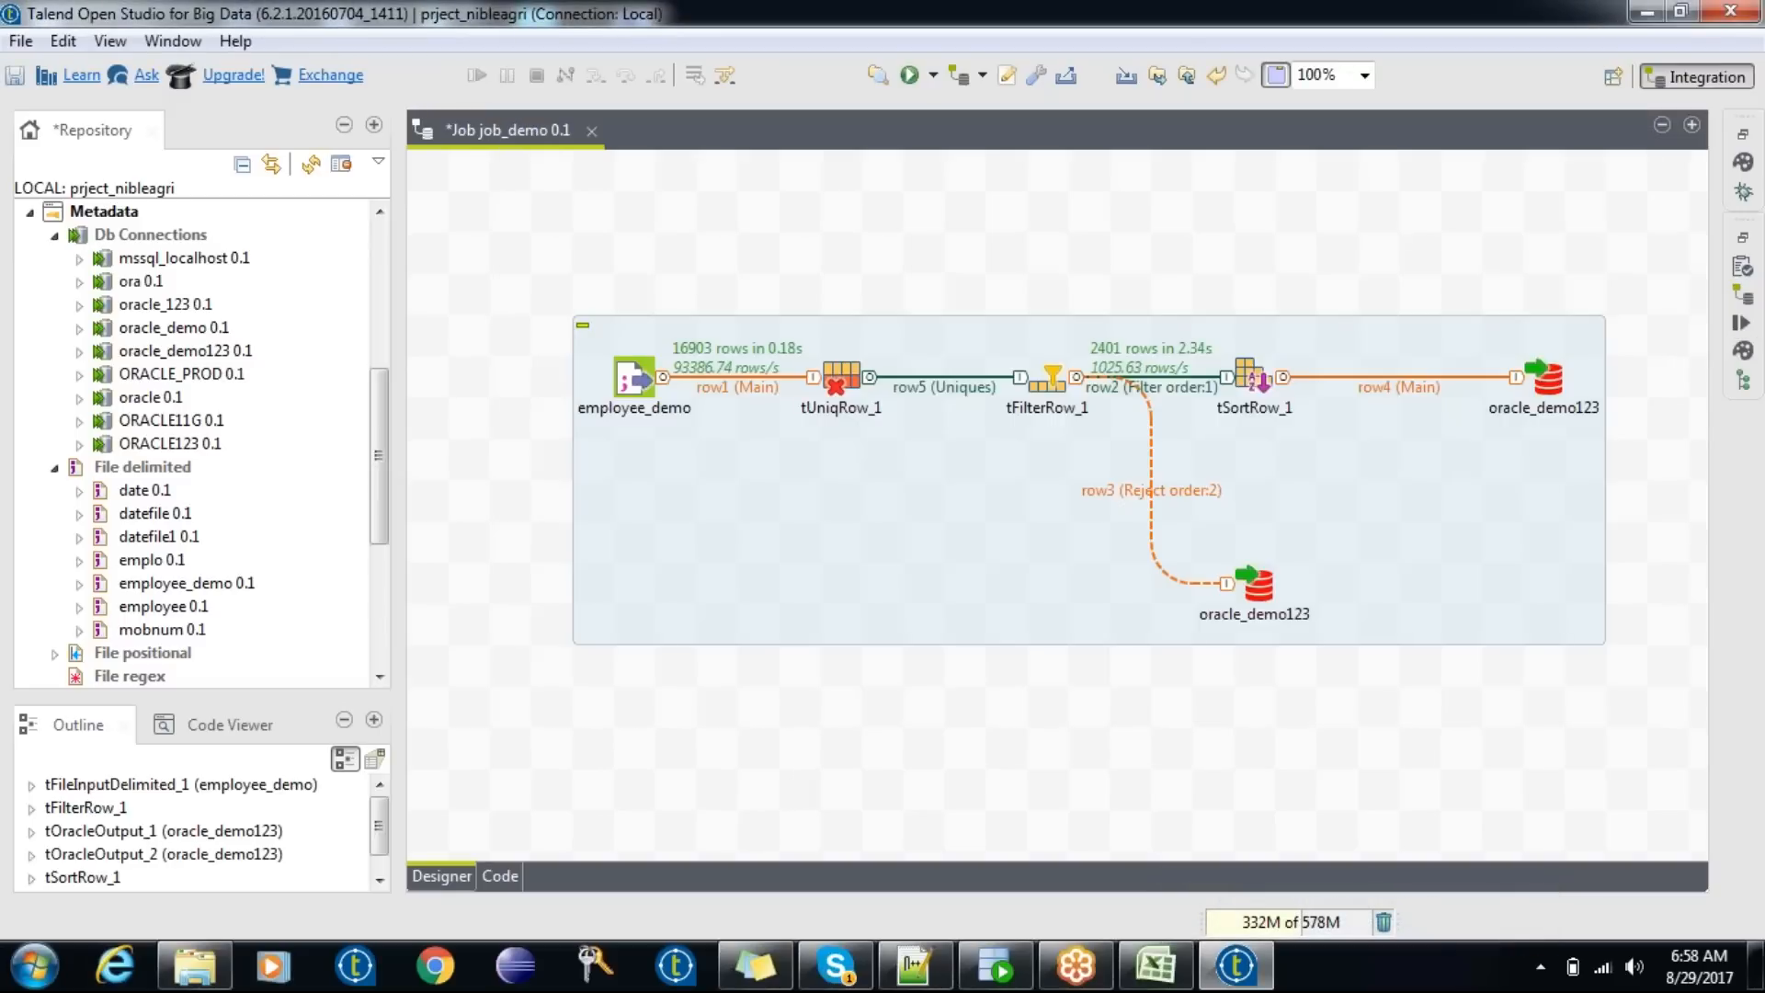
pyautogui.hotkey('ctrl', 's')
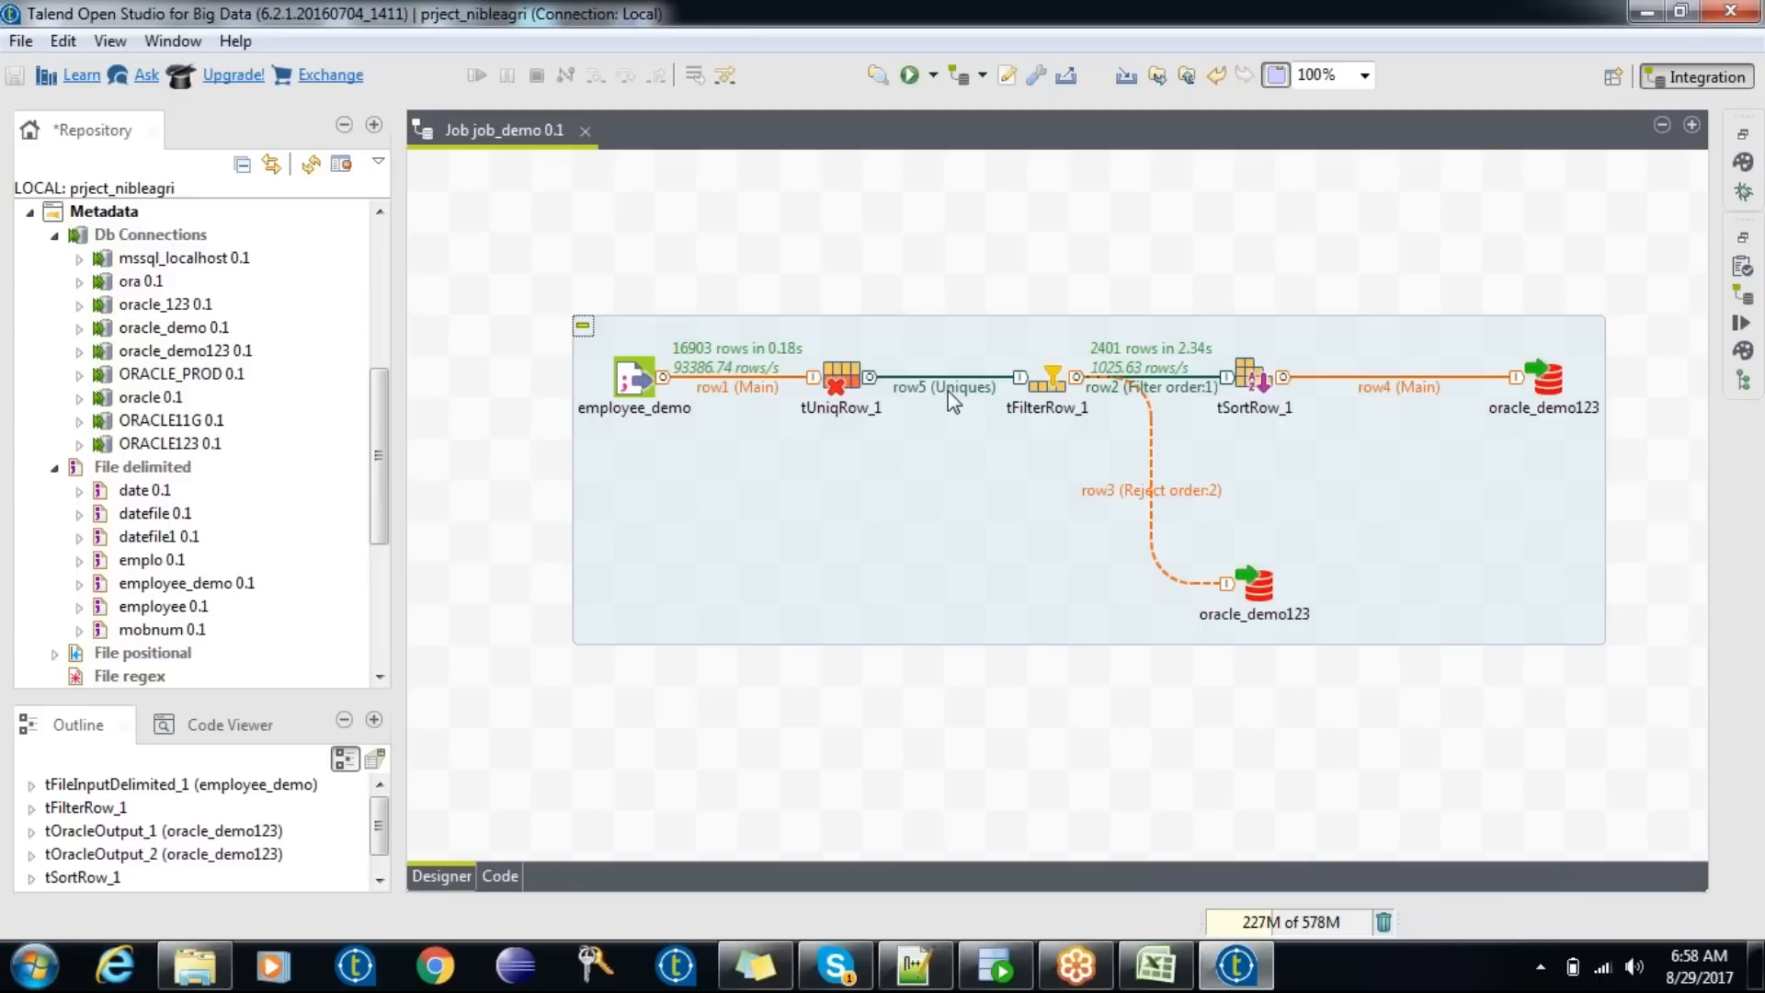
# - Abandon the unfinished Row > Duplicates link from tUniqRow_1 and deselect the component
pyautogui.rightClick(846, 386)
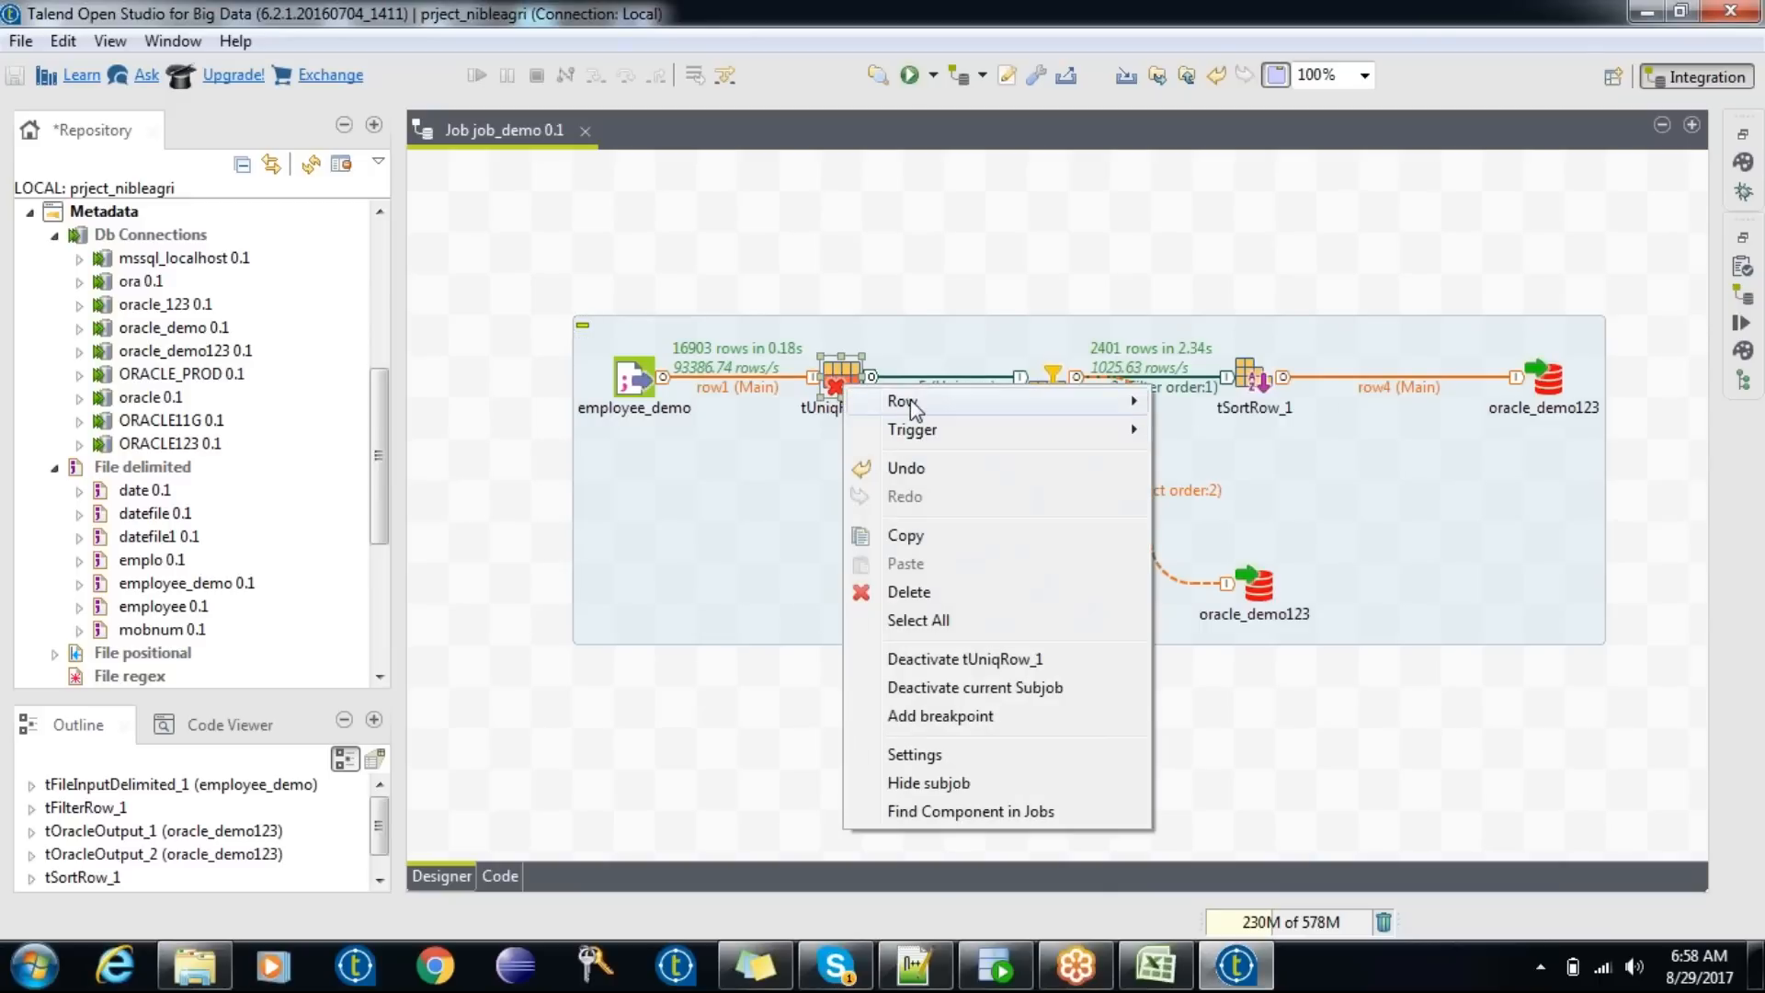
pyautogui.moveTo(1128, 401)
pyautogui.click(1218, 402)
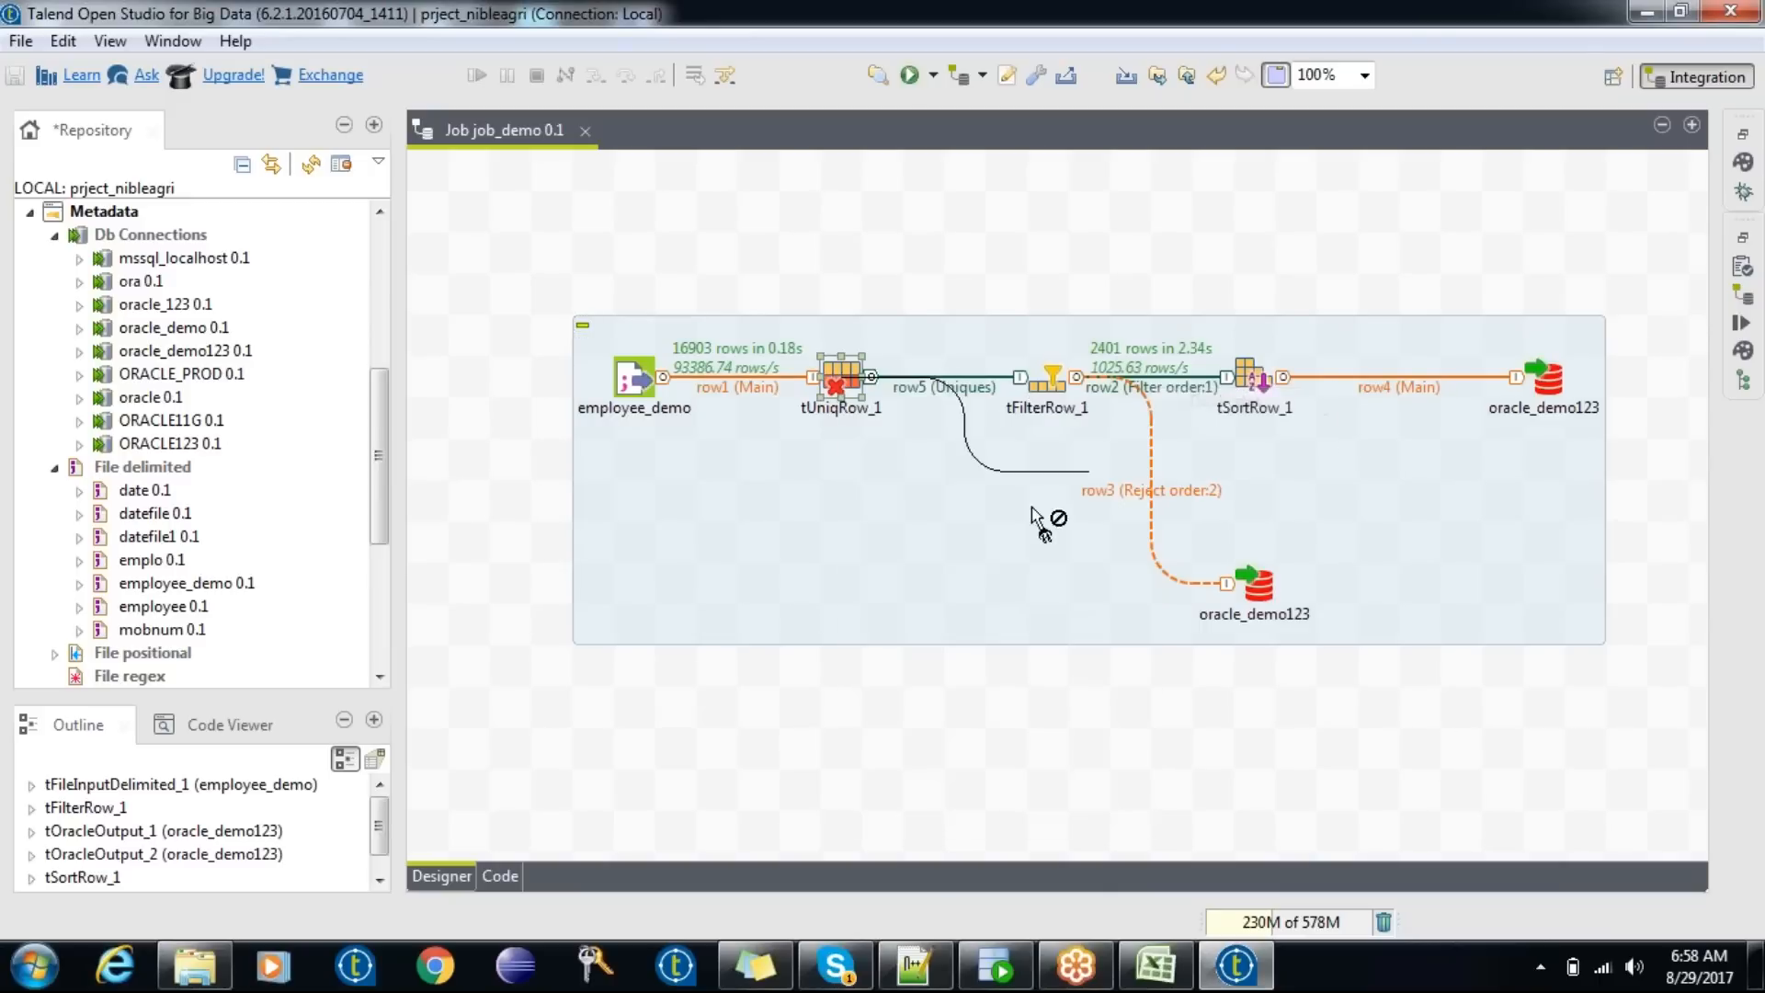
pyautogui.click(873, 630)
pyautogui.click(904, 803)
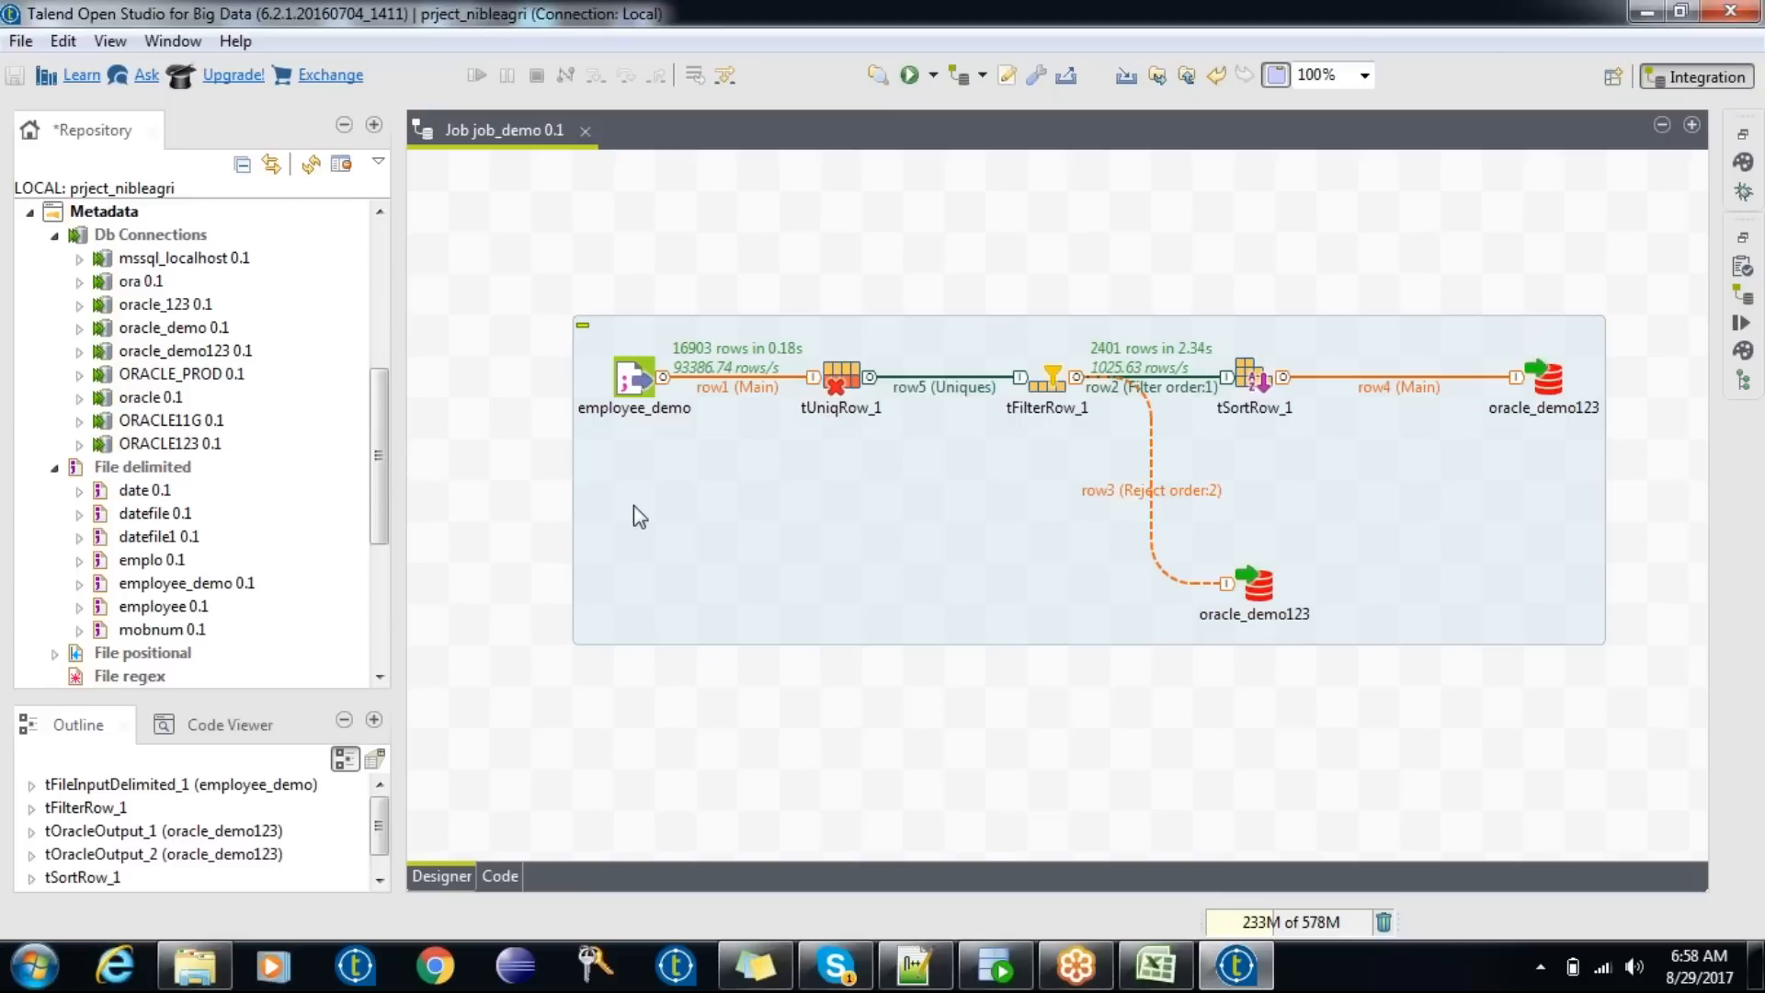
# - Drag the job_demo subjob box up and to the left, then deselect it
pyautogui.moveTo(1011, 366); pyautogui.dragTo(927, 324)
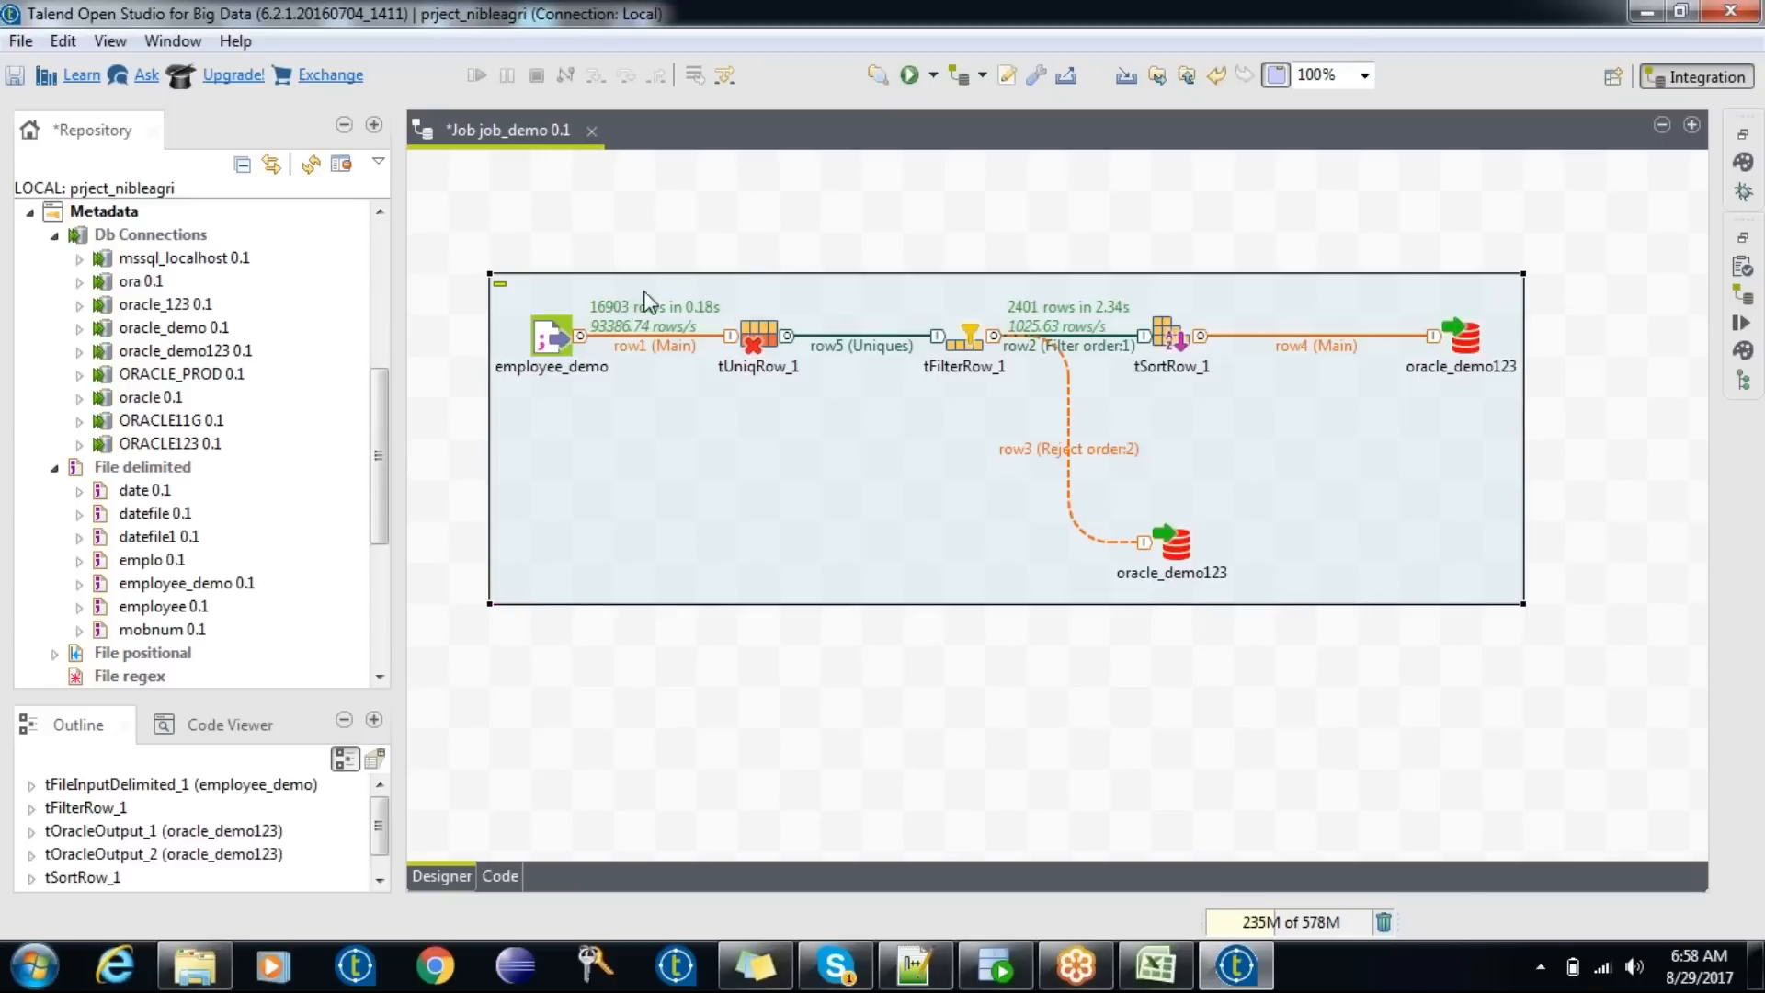
pyautogui.click(983, 184)
pyautogui.moveTo(932, 173); pyautogui.dragTo(1087, 224)
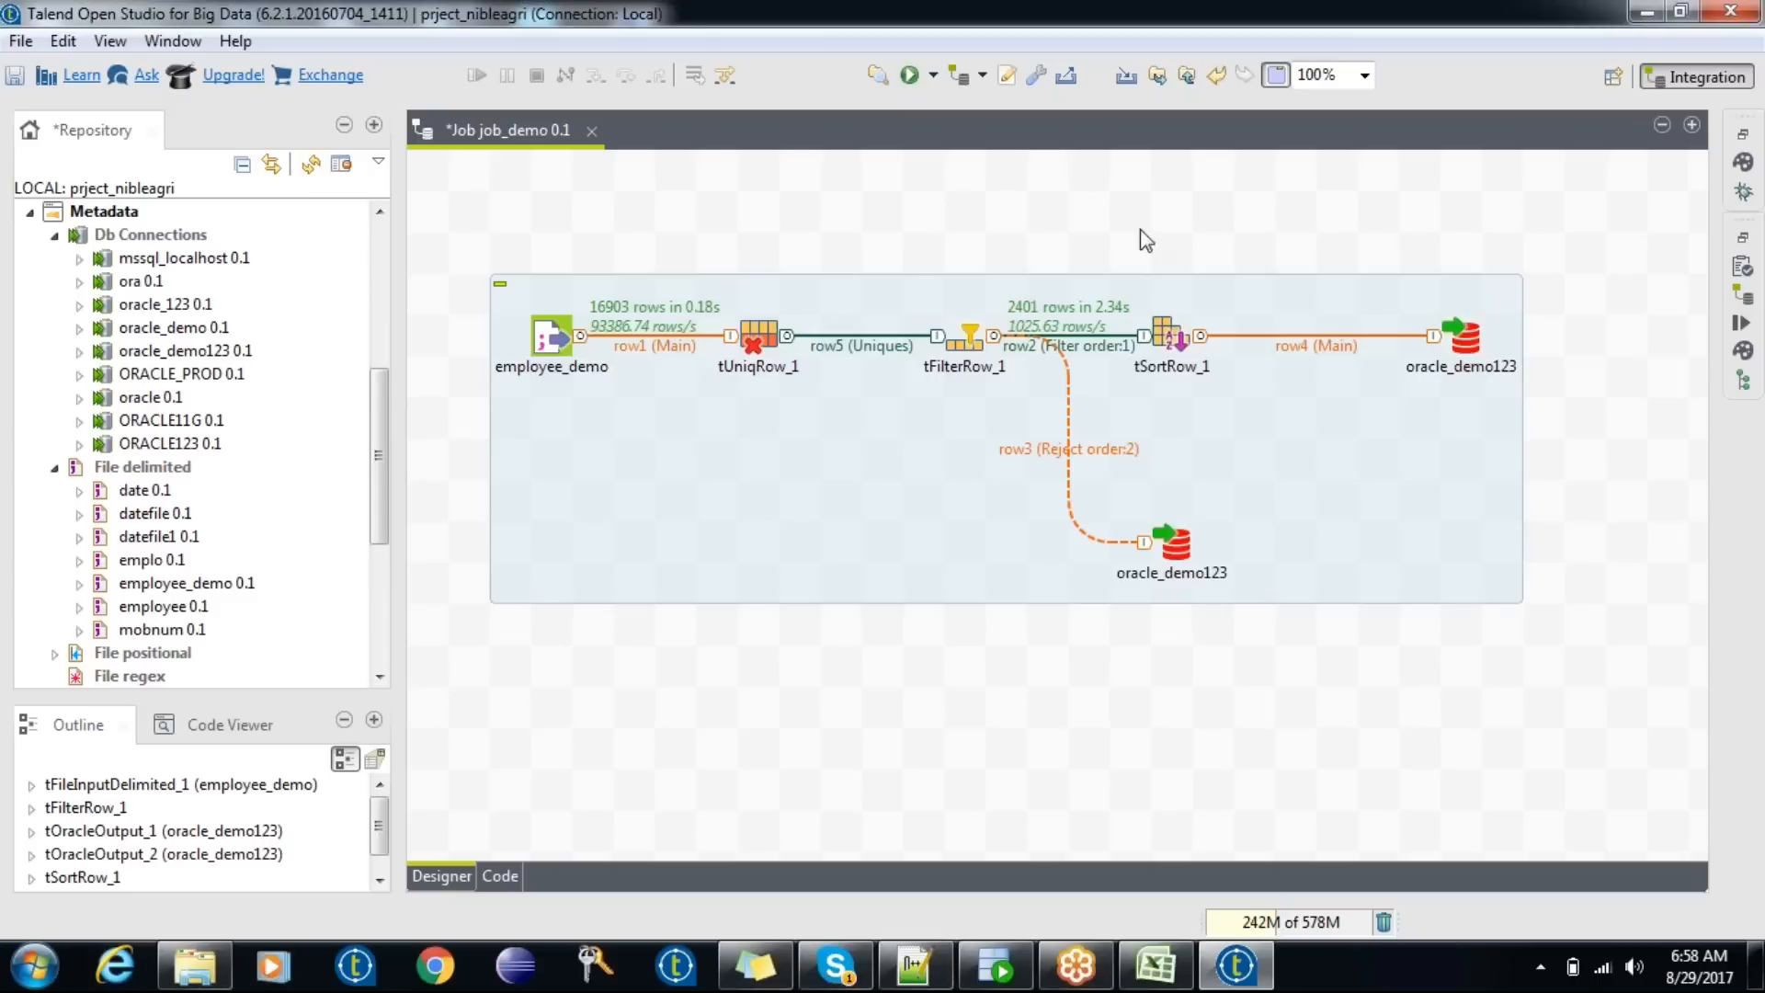
# - Check 'Multi thread execution' in job_demo's Extra settings and save the job
pyautogui.click(1740, 324)
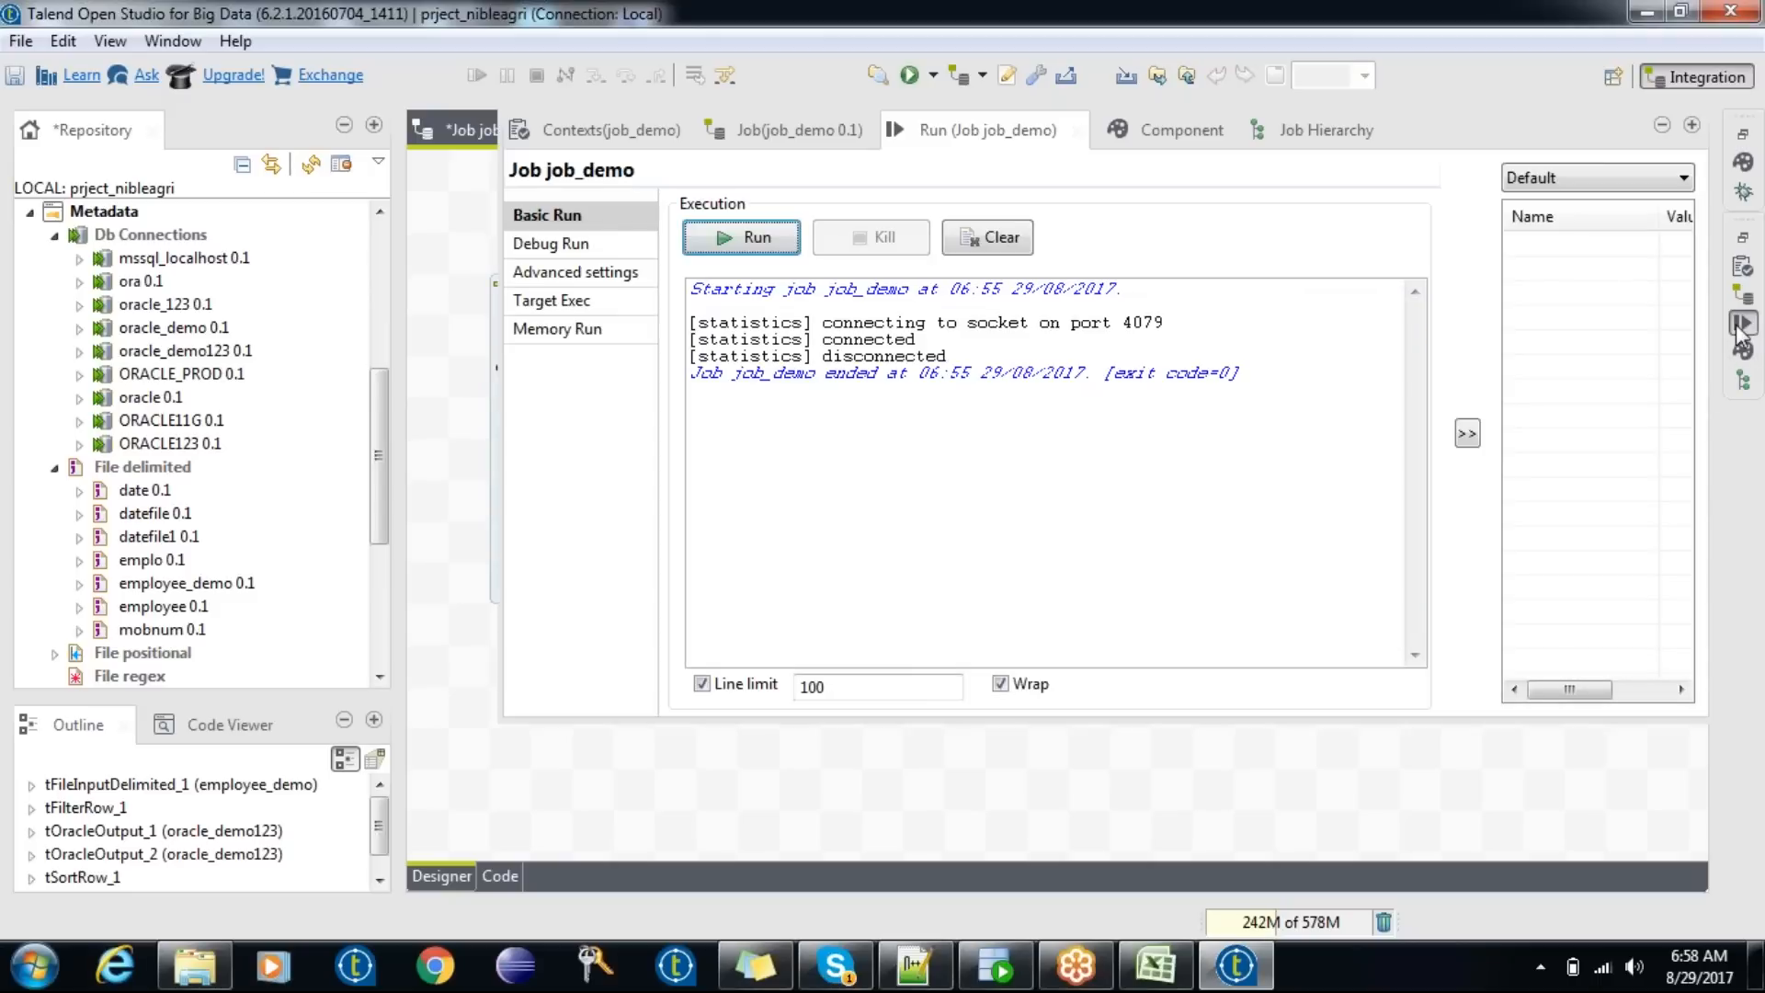
pyautogui.click(761, 136)
pyautogui.click(568, 243)
pyautogui.click(634, 254)
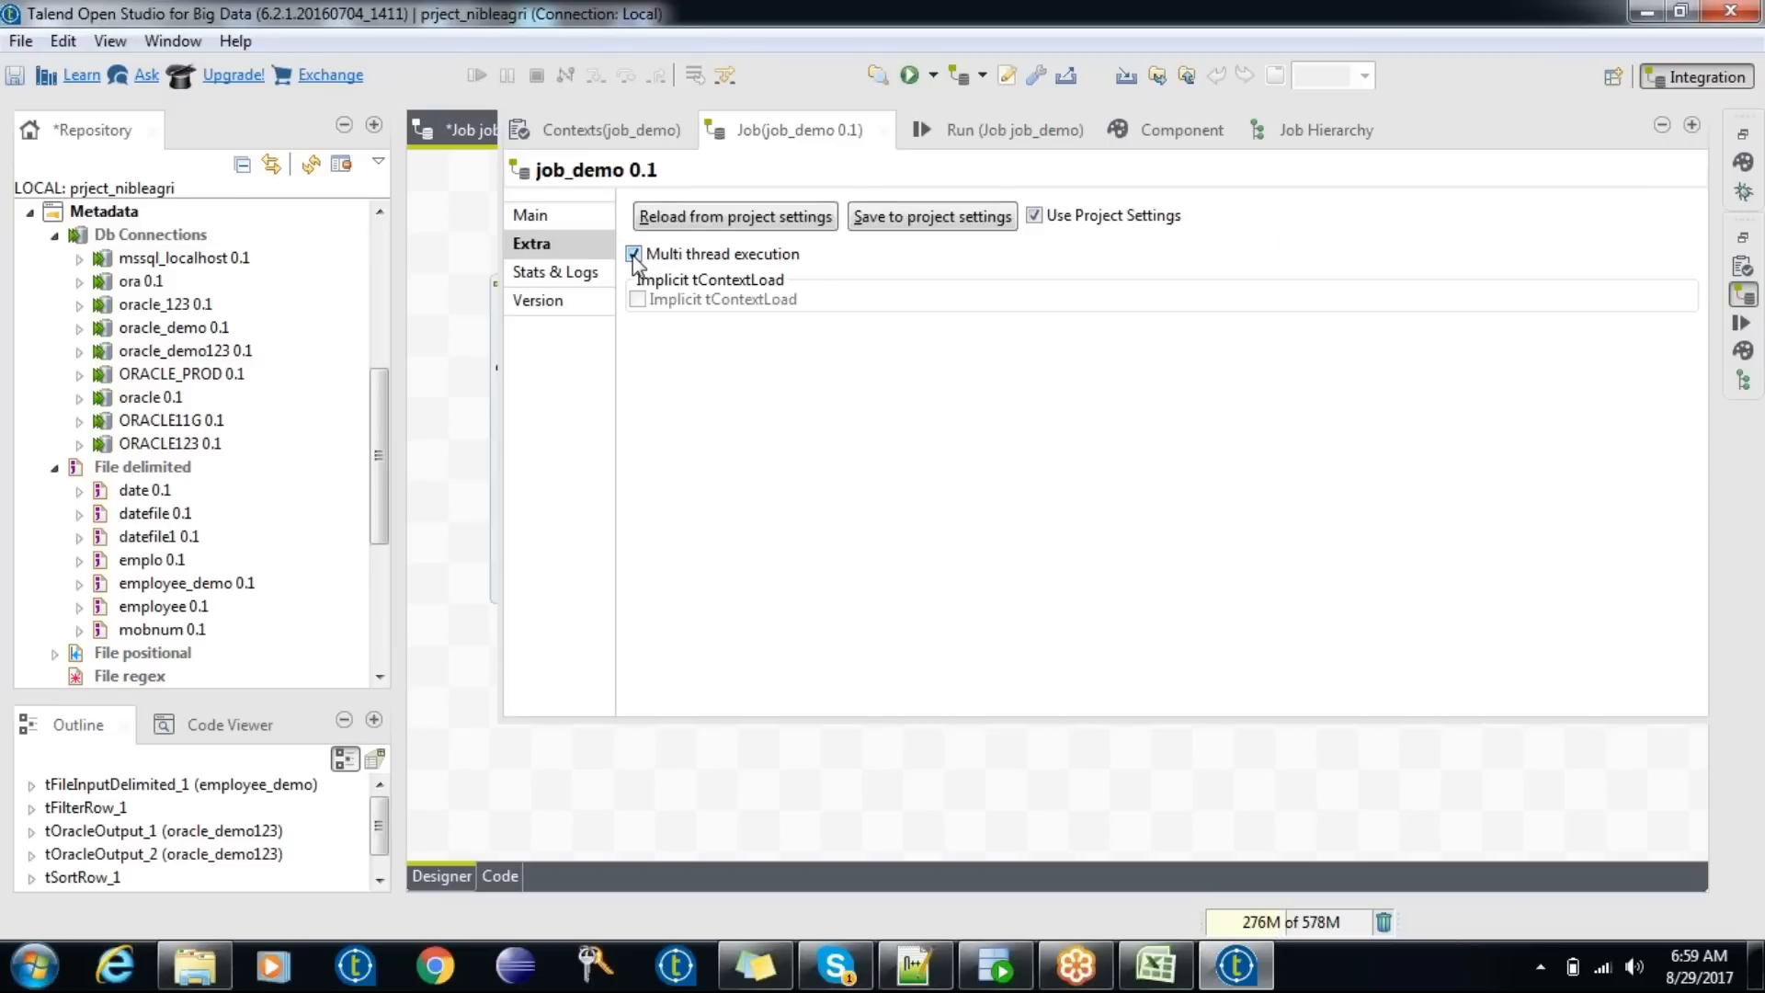
pyautogui.click(486, 236)
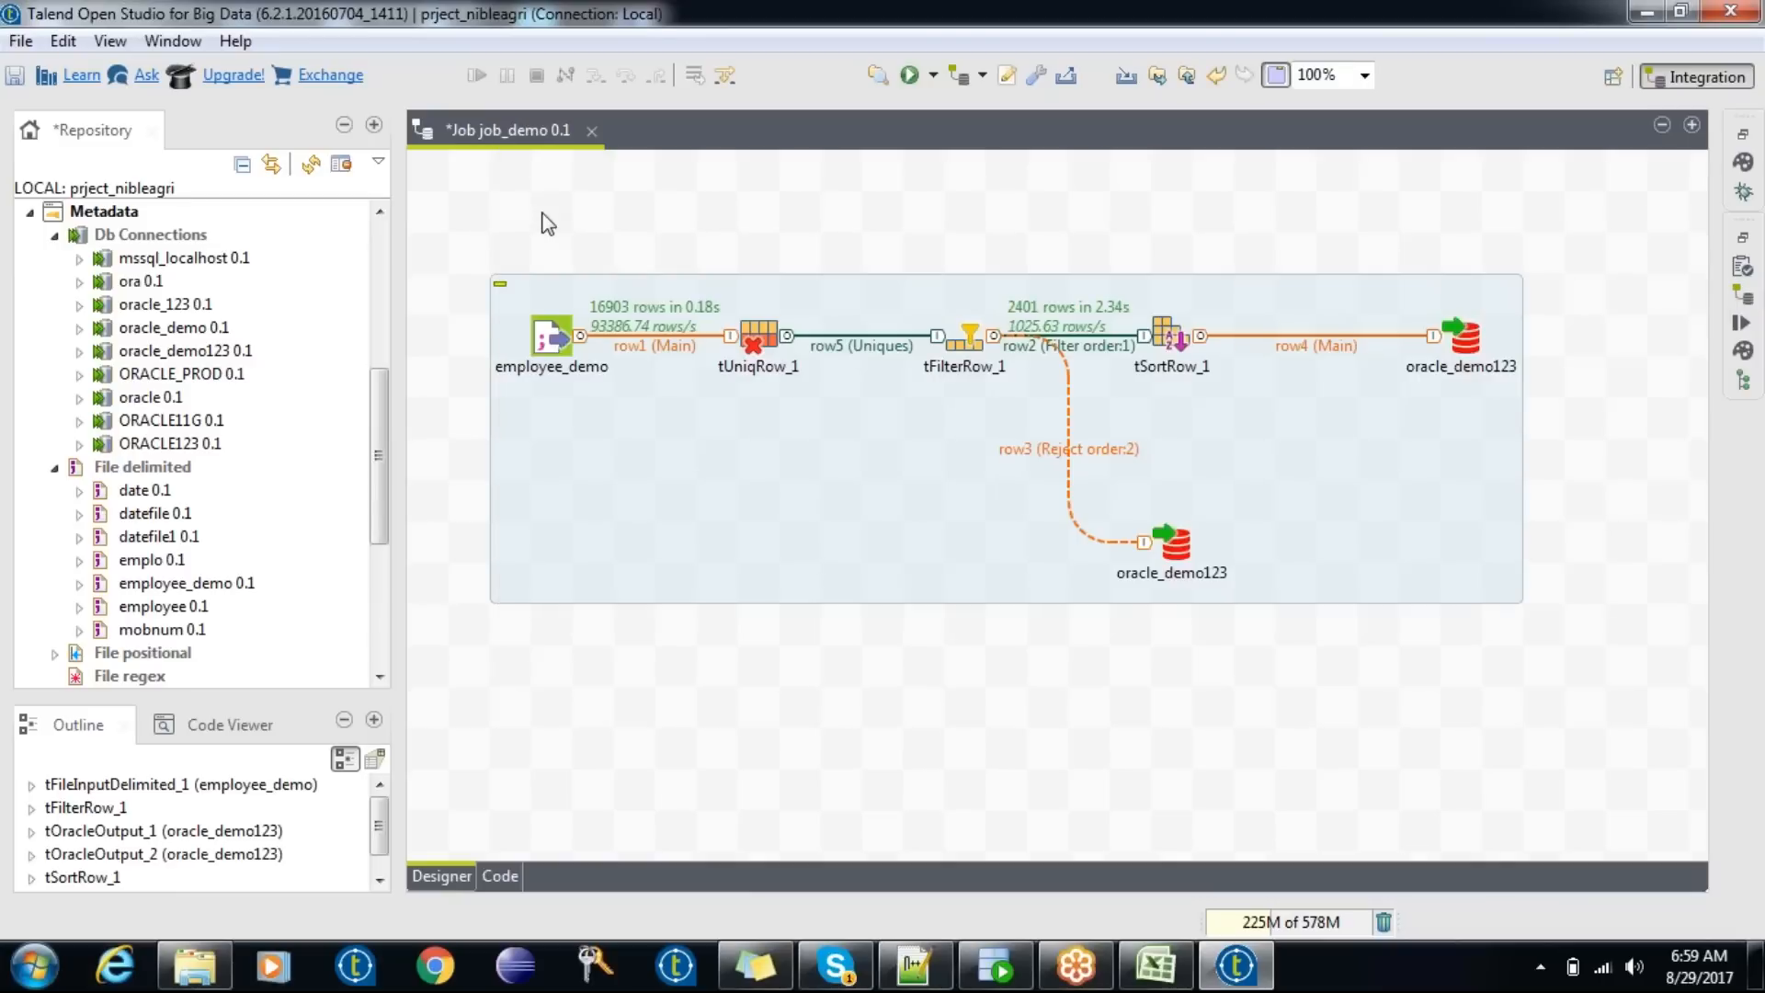
pyautogui.hotkey('ctrl', 's')
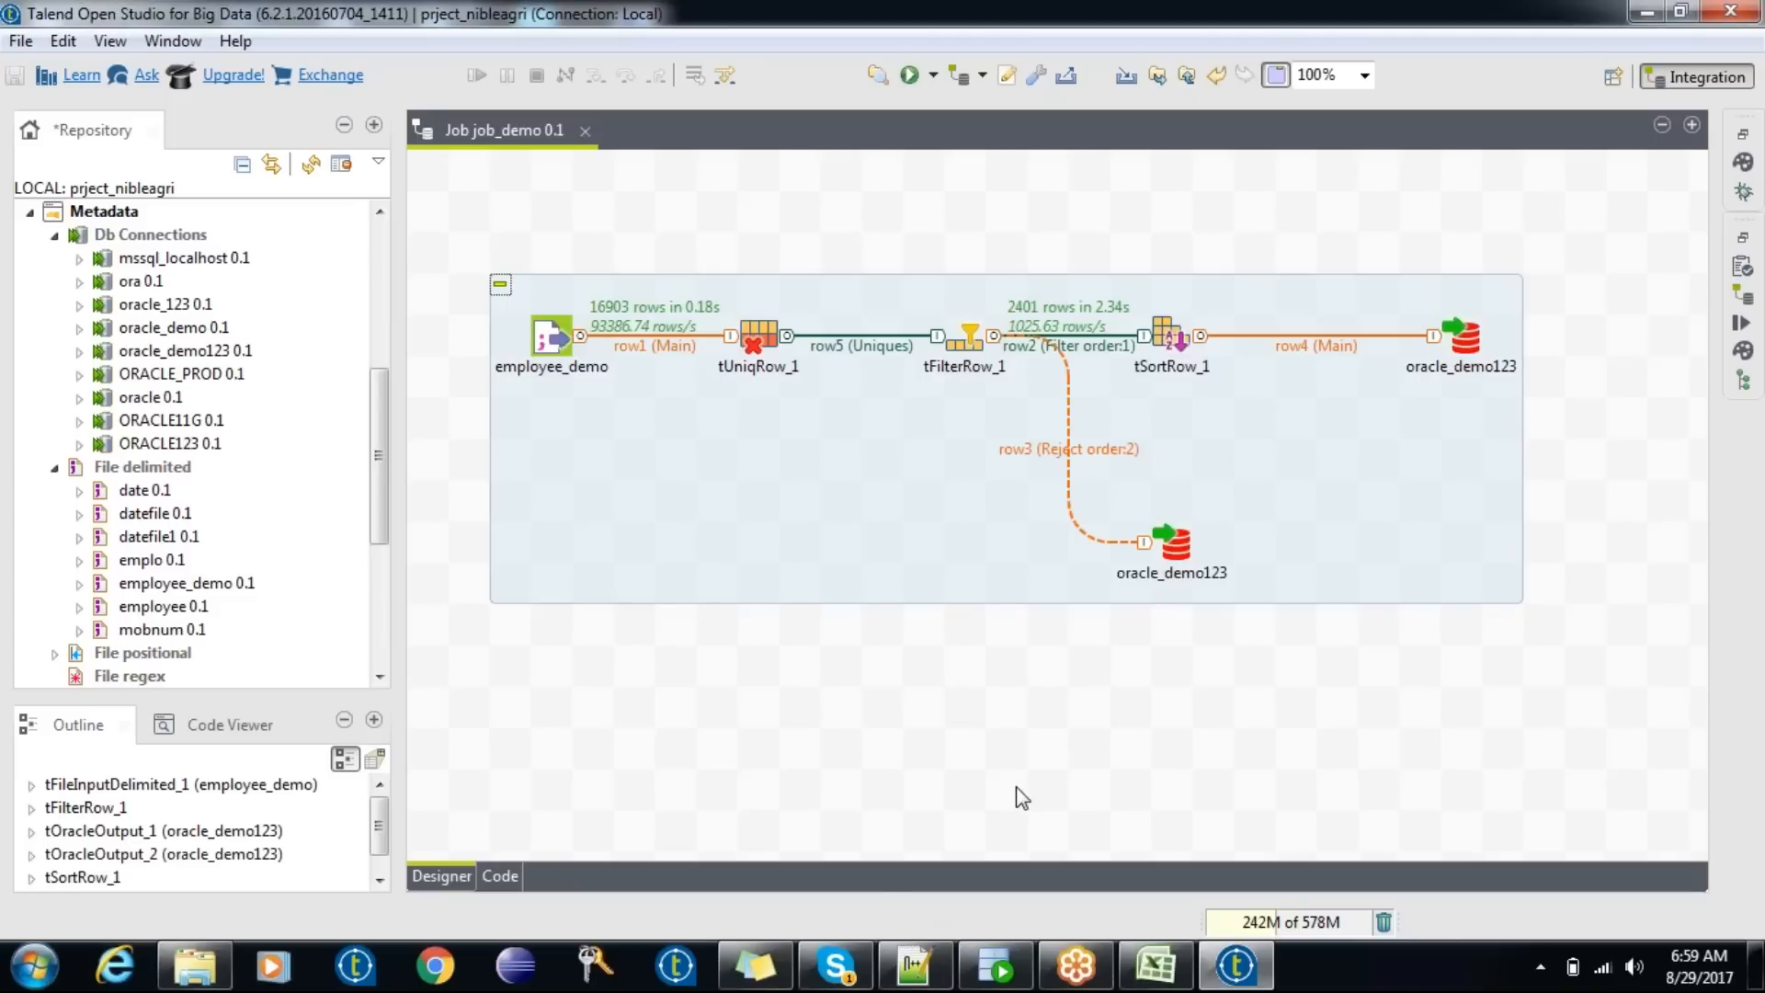
pyautogui.click(1075, 966)
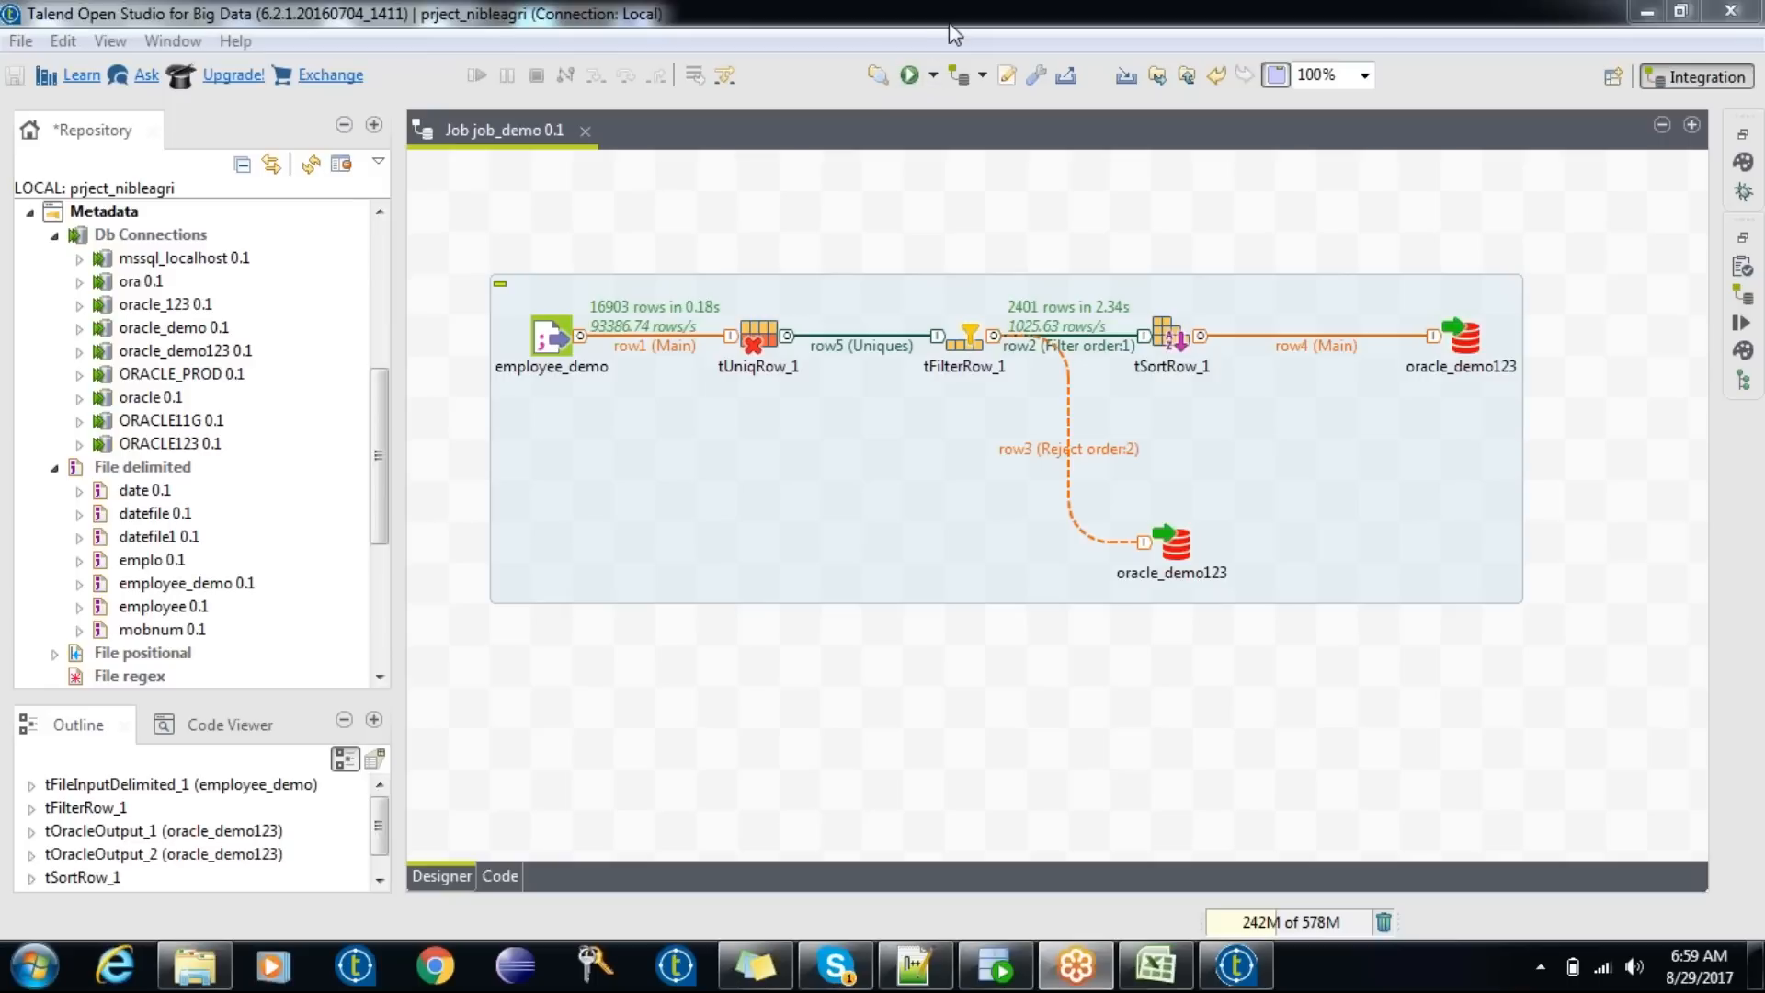
pyautogui.click(896, 227)
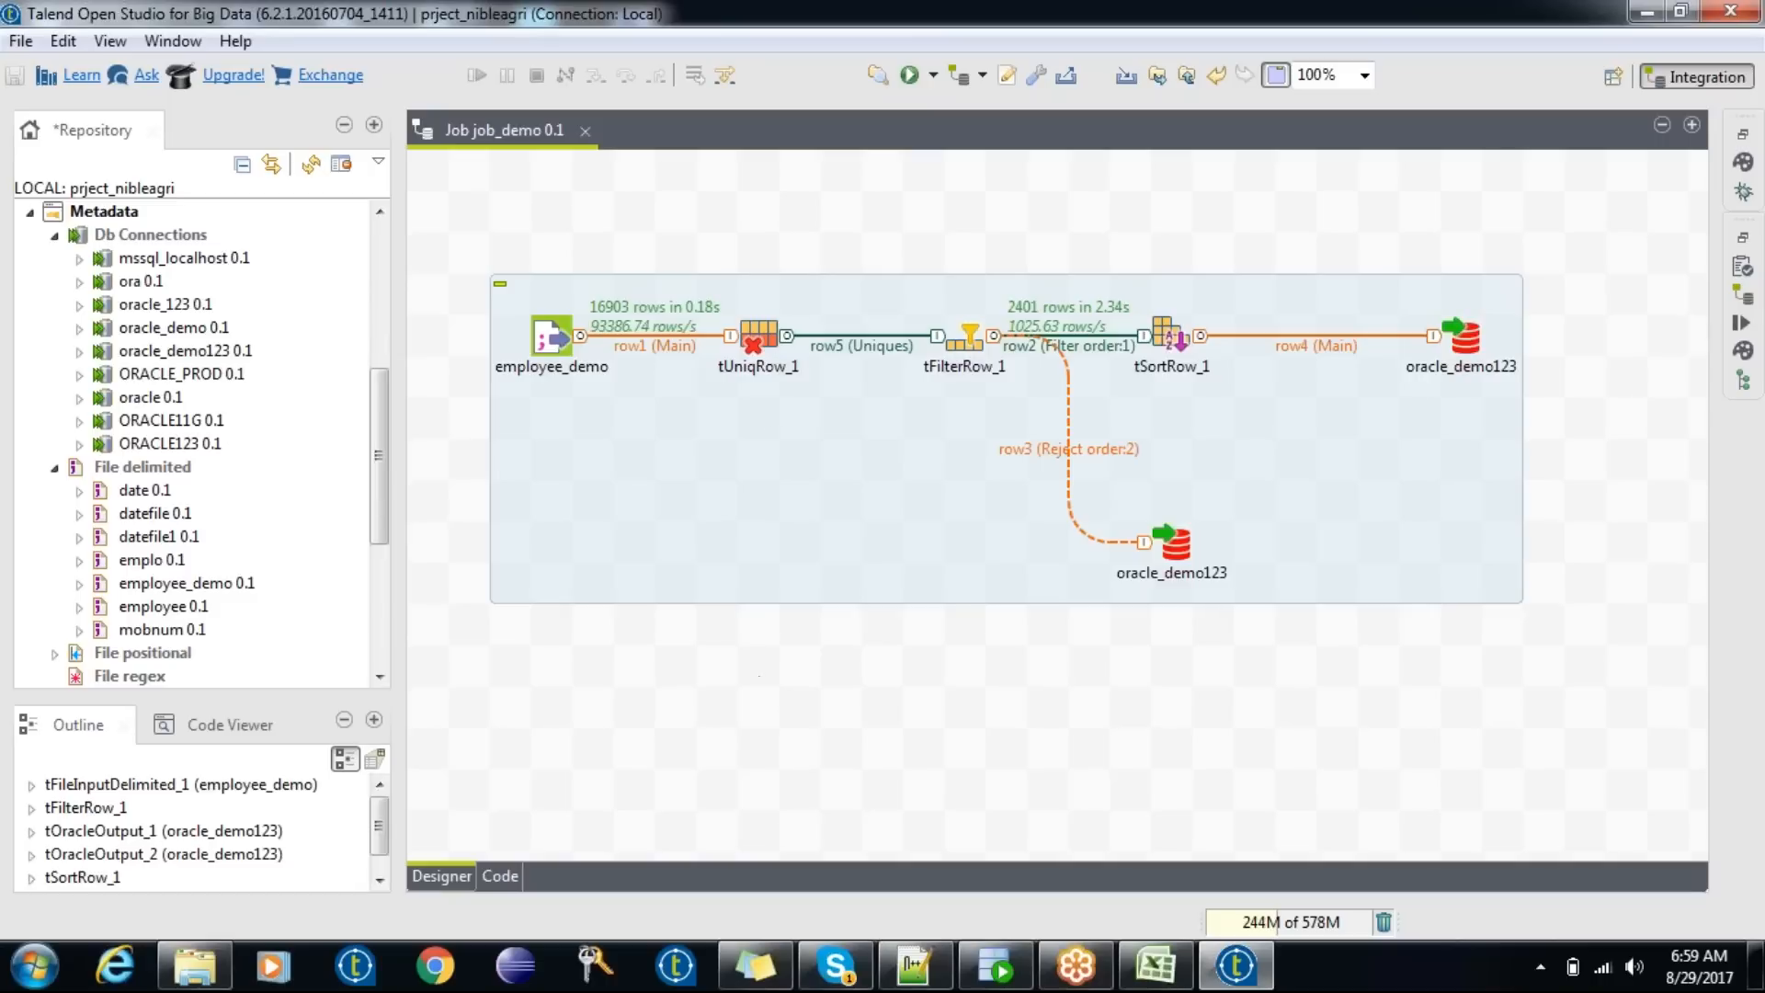
# - Add a tLogRow_1 component and link tUniqRow_1's Duplicates output to it as row6
pyautogui.write('tlogr')
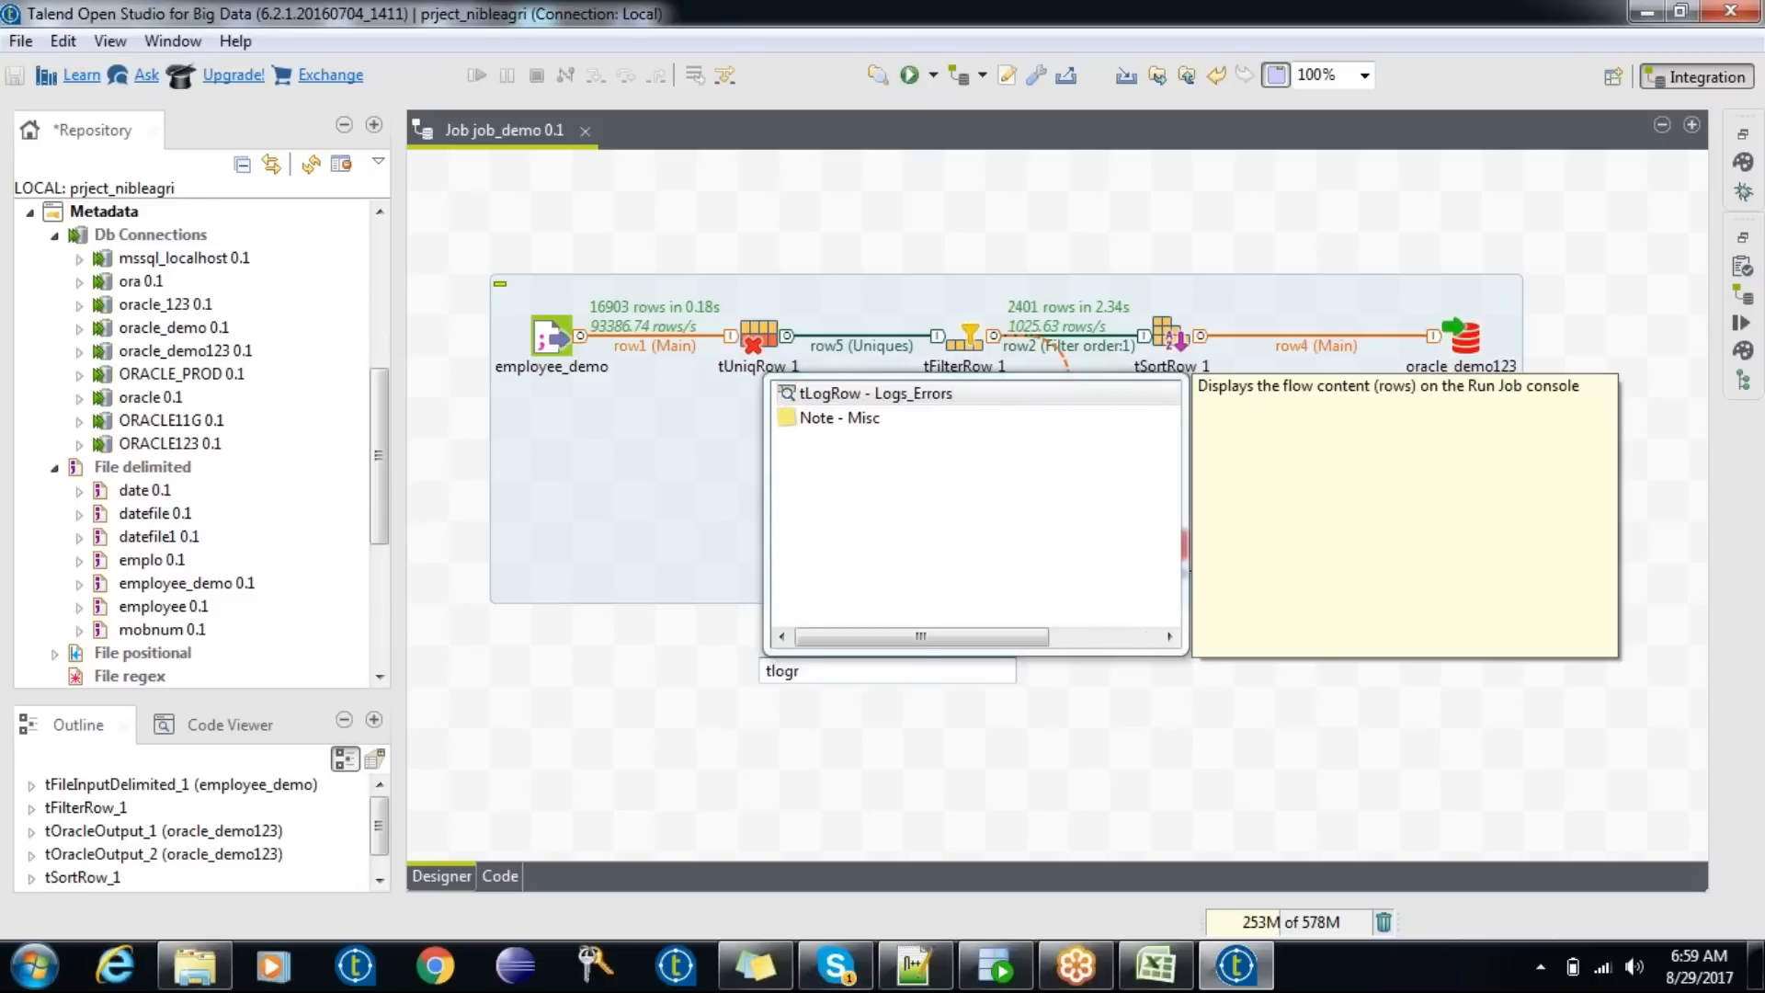
pyautogui.doubleClick(830, 392)
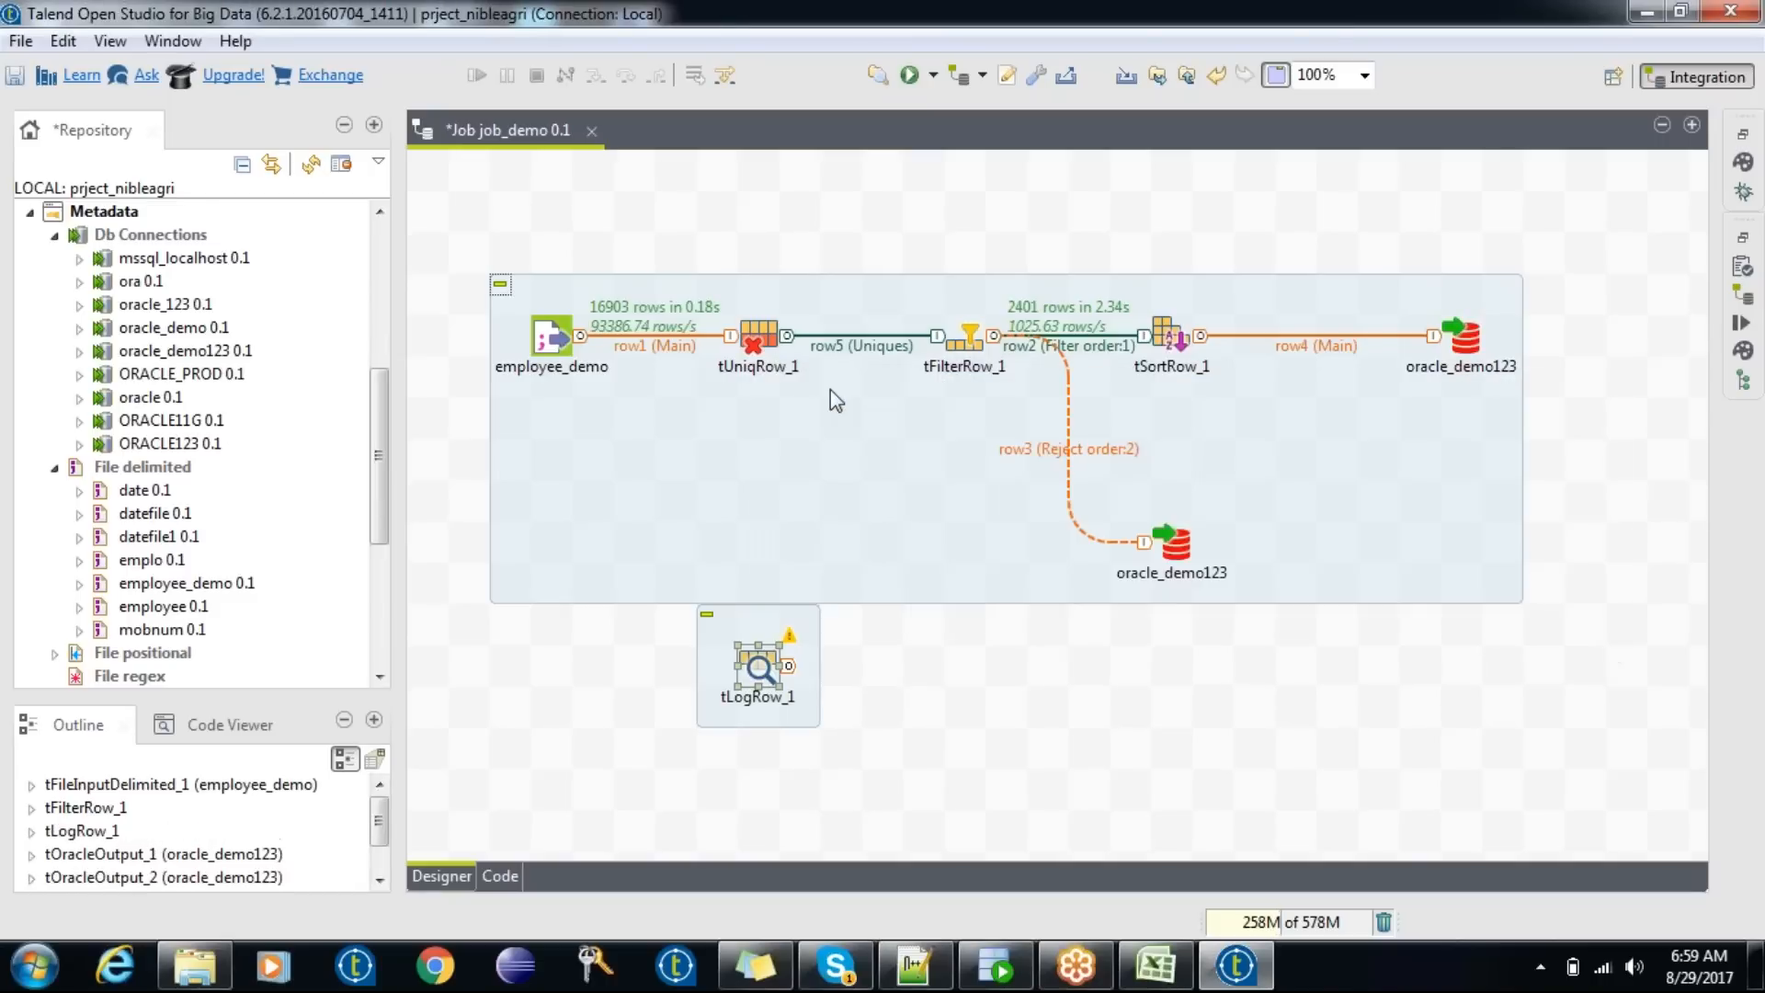
pyautogui.rightClick(764, 341)
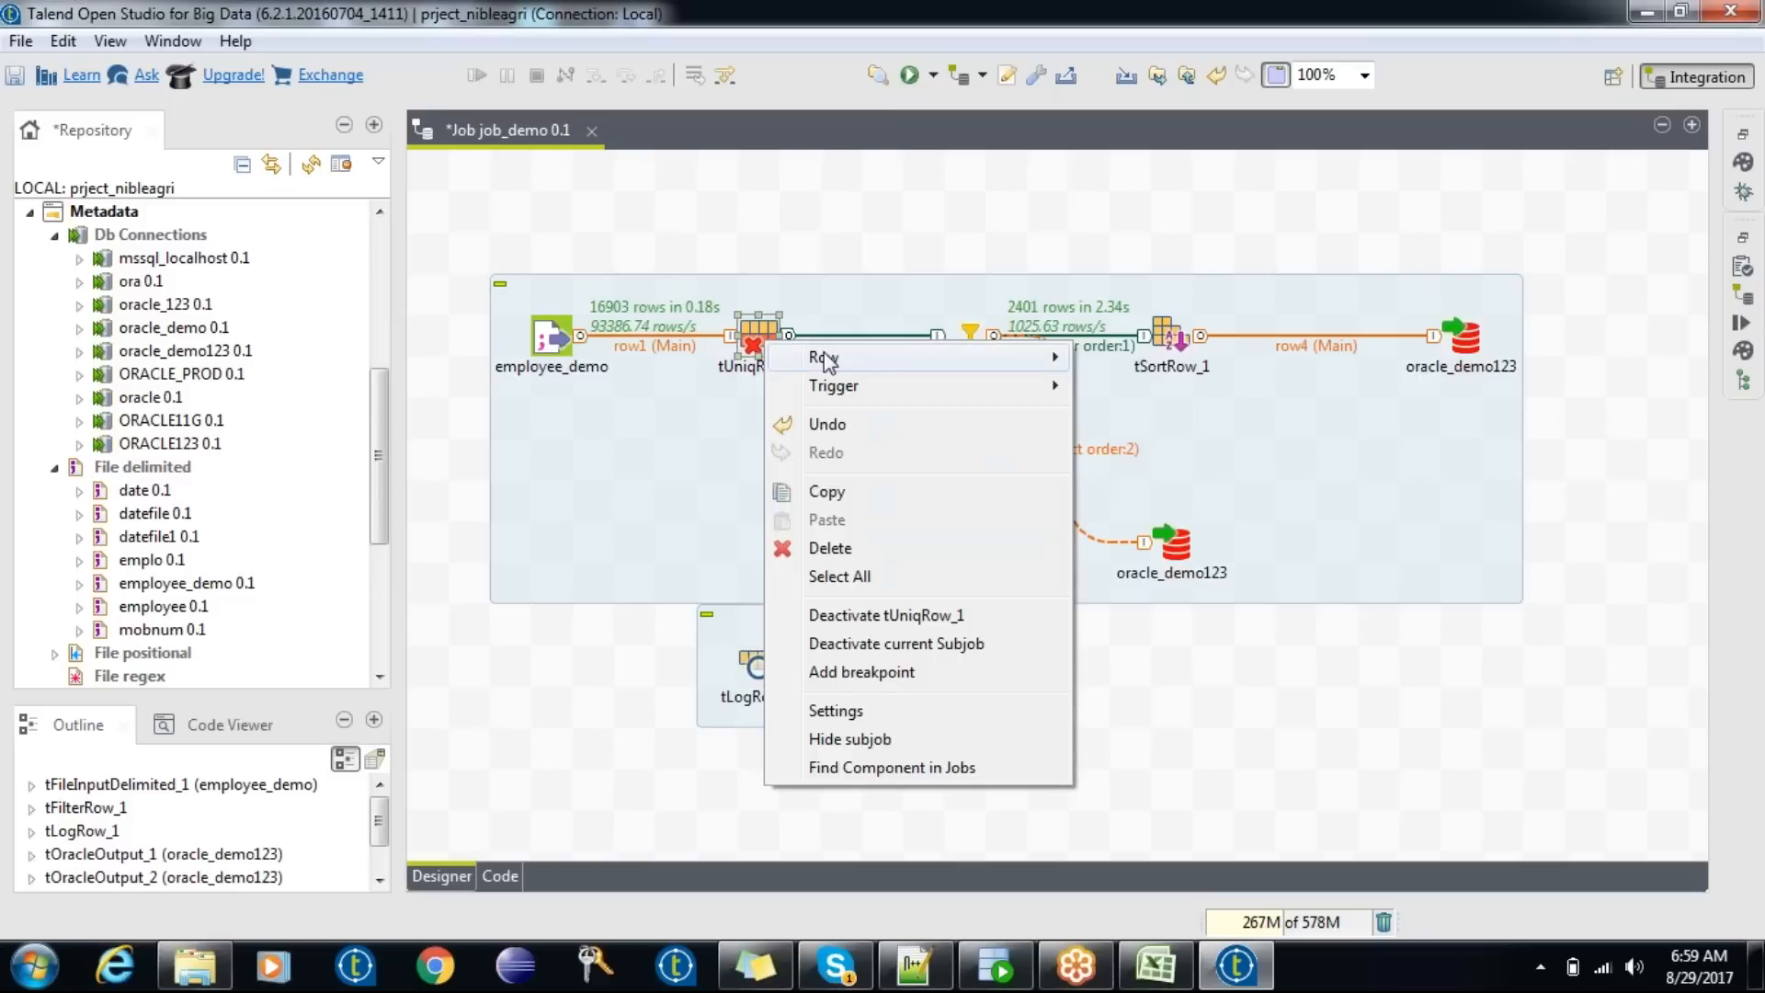
pyautogui.moveTo(850, 355)
pyautogui.click(1147, 356)
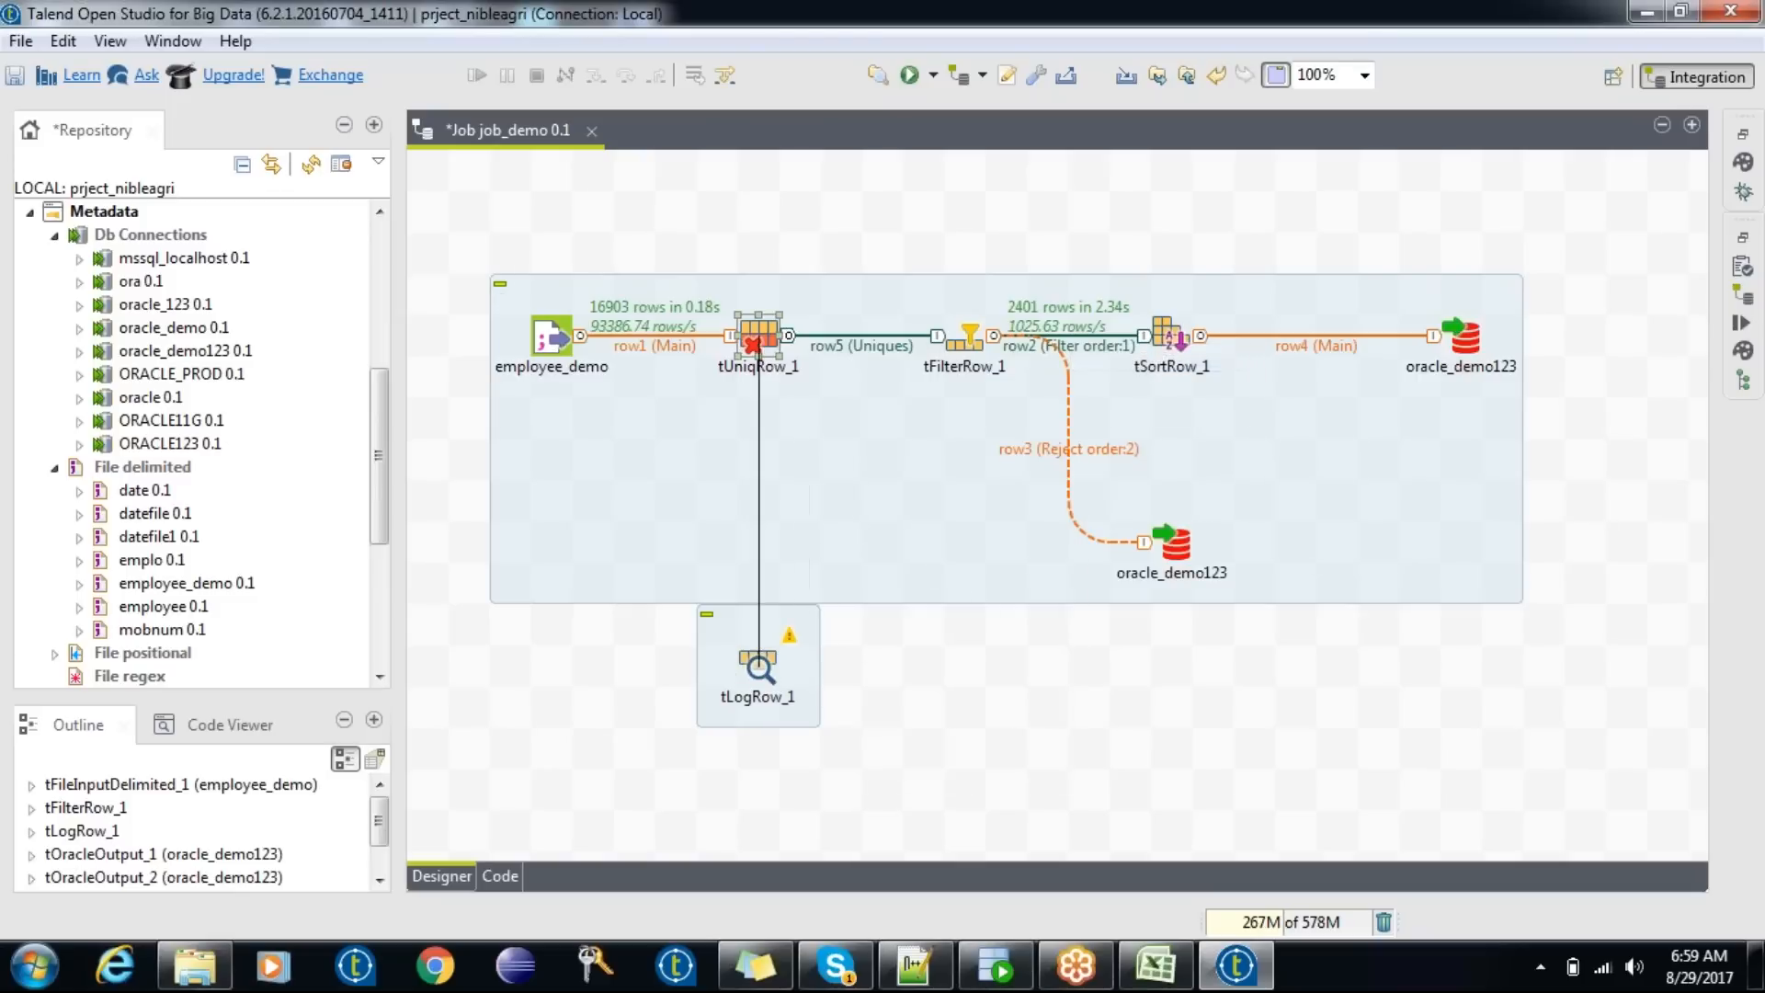
pyautogui.click(759, 666)
pyautogui.moveTo(759, 665); pyautogui.dragTo(885, 543)
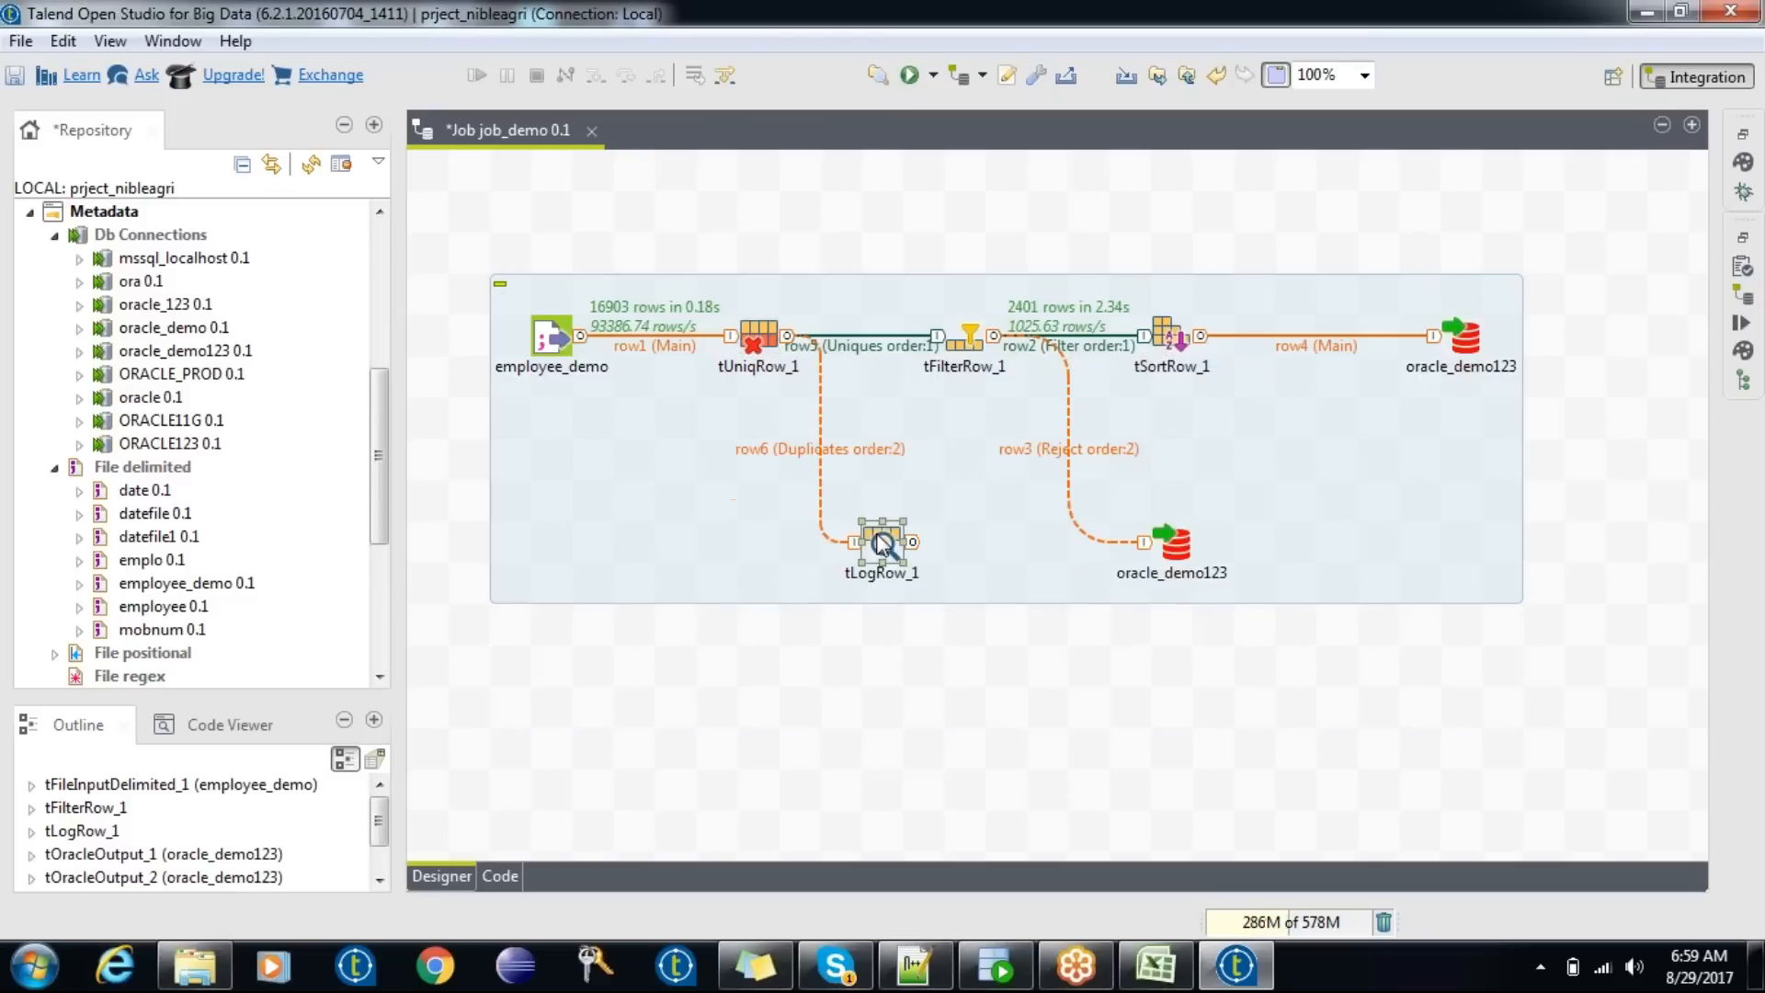
pyautogui.click(1743, 324)
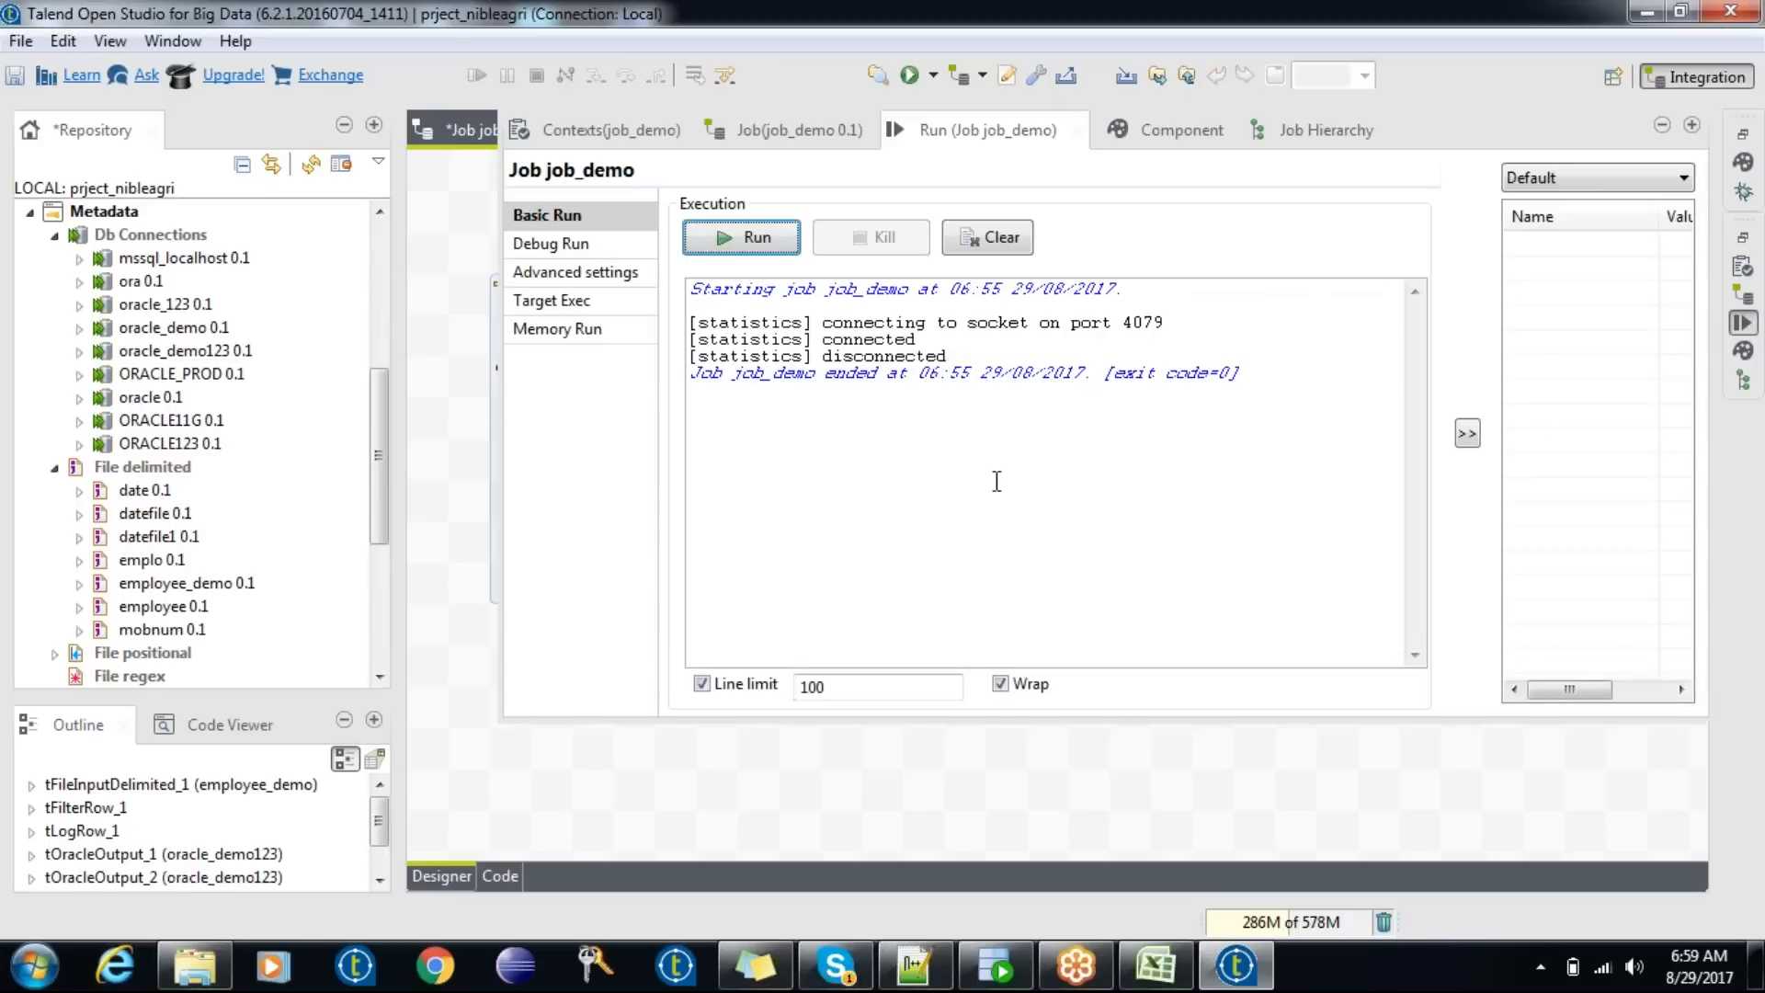
# - Clear the console and rerun job_demo, showing 15 uniques, 16888 duplicates, 2 filtered, 13 rejected
pyautogui.click(993, 239)
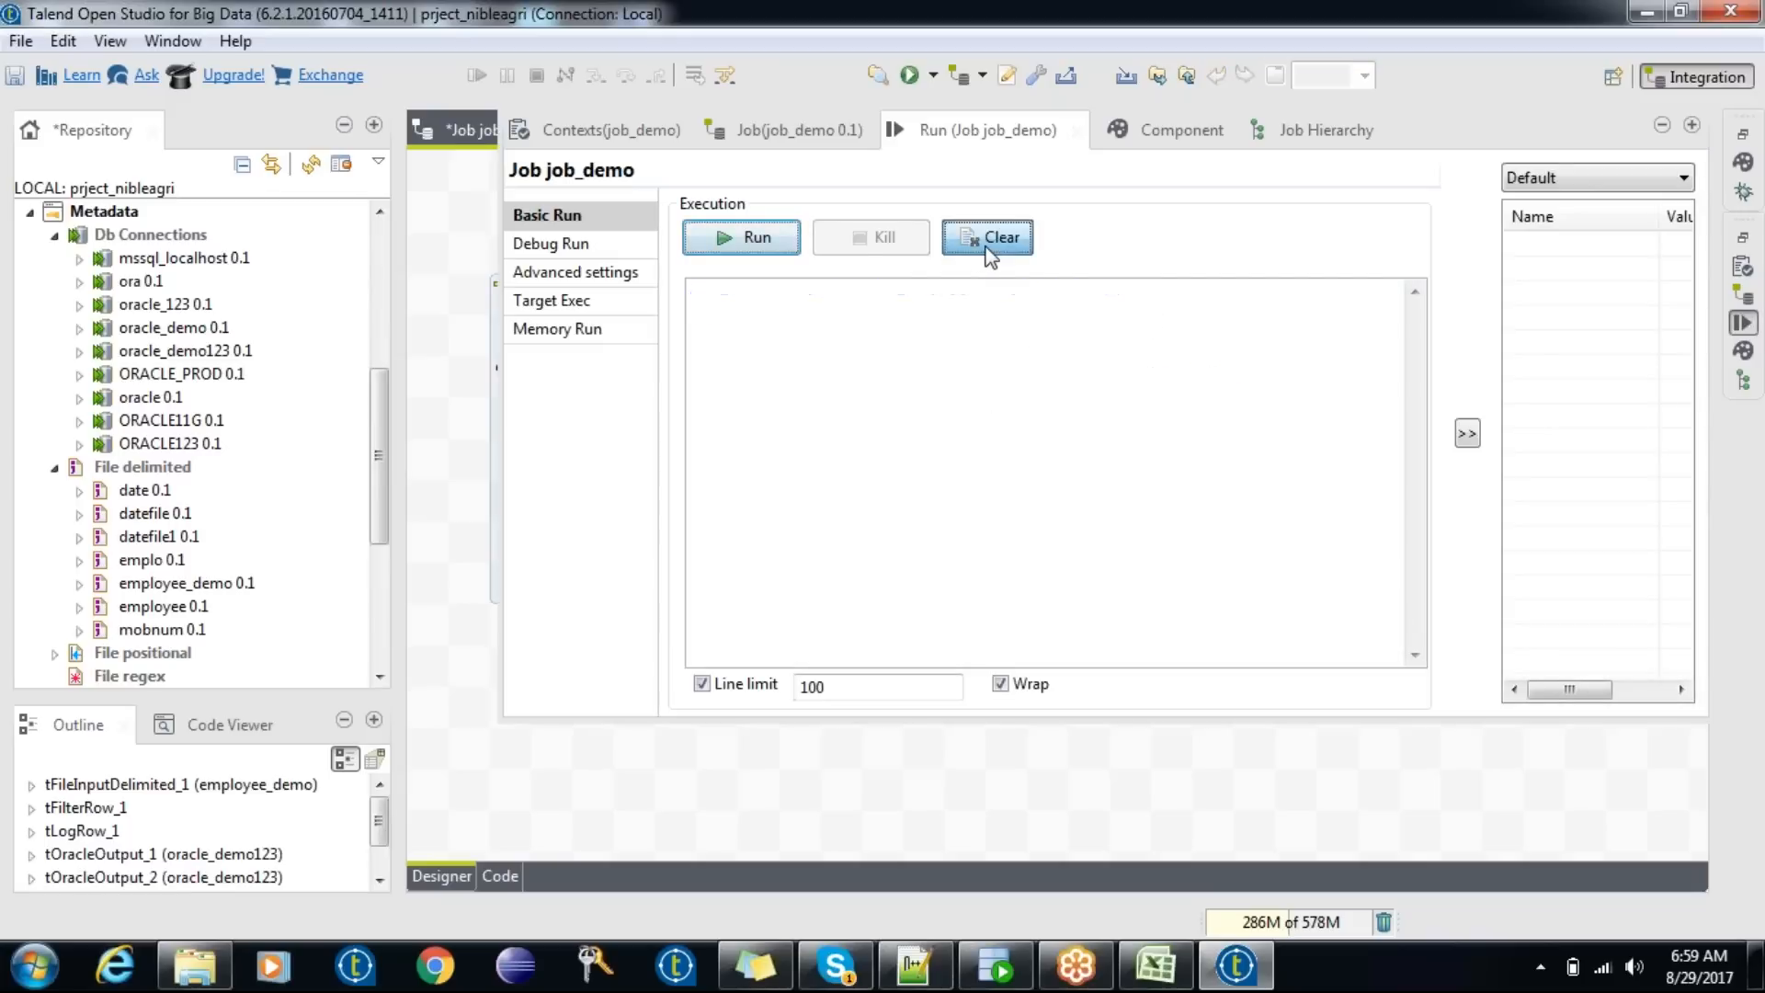
pyautogui.click(773, 245)
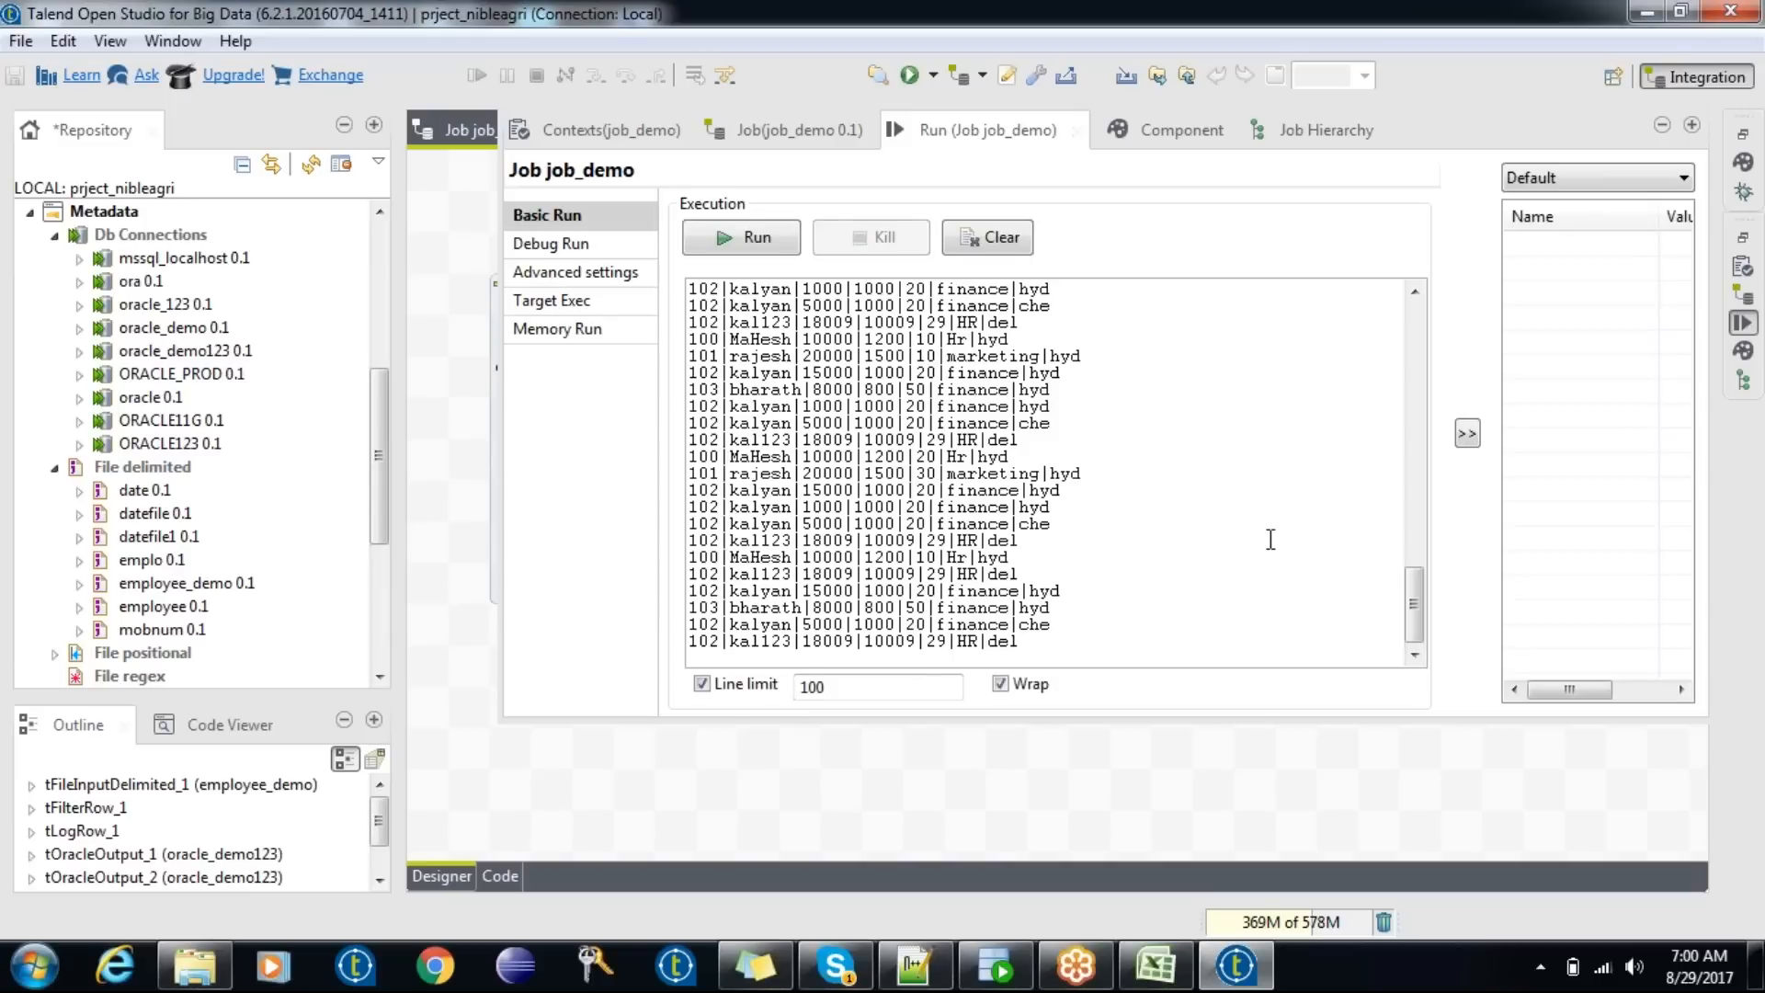
pyautogui.moveTo(1415, 604); pyautogui.dragTo(1413, 325)
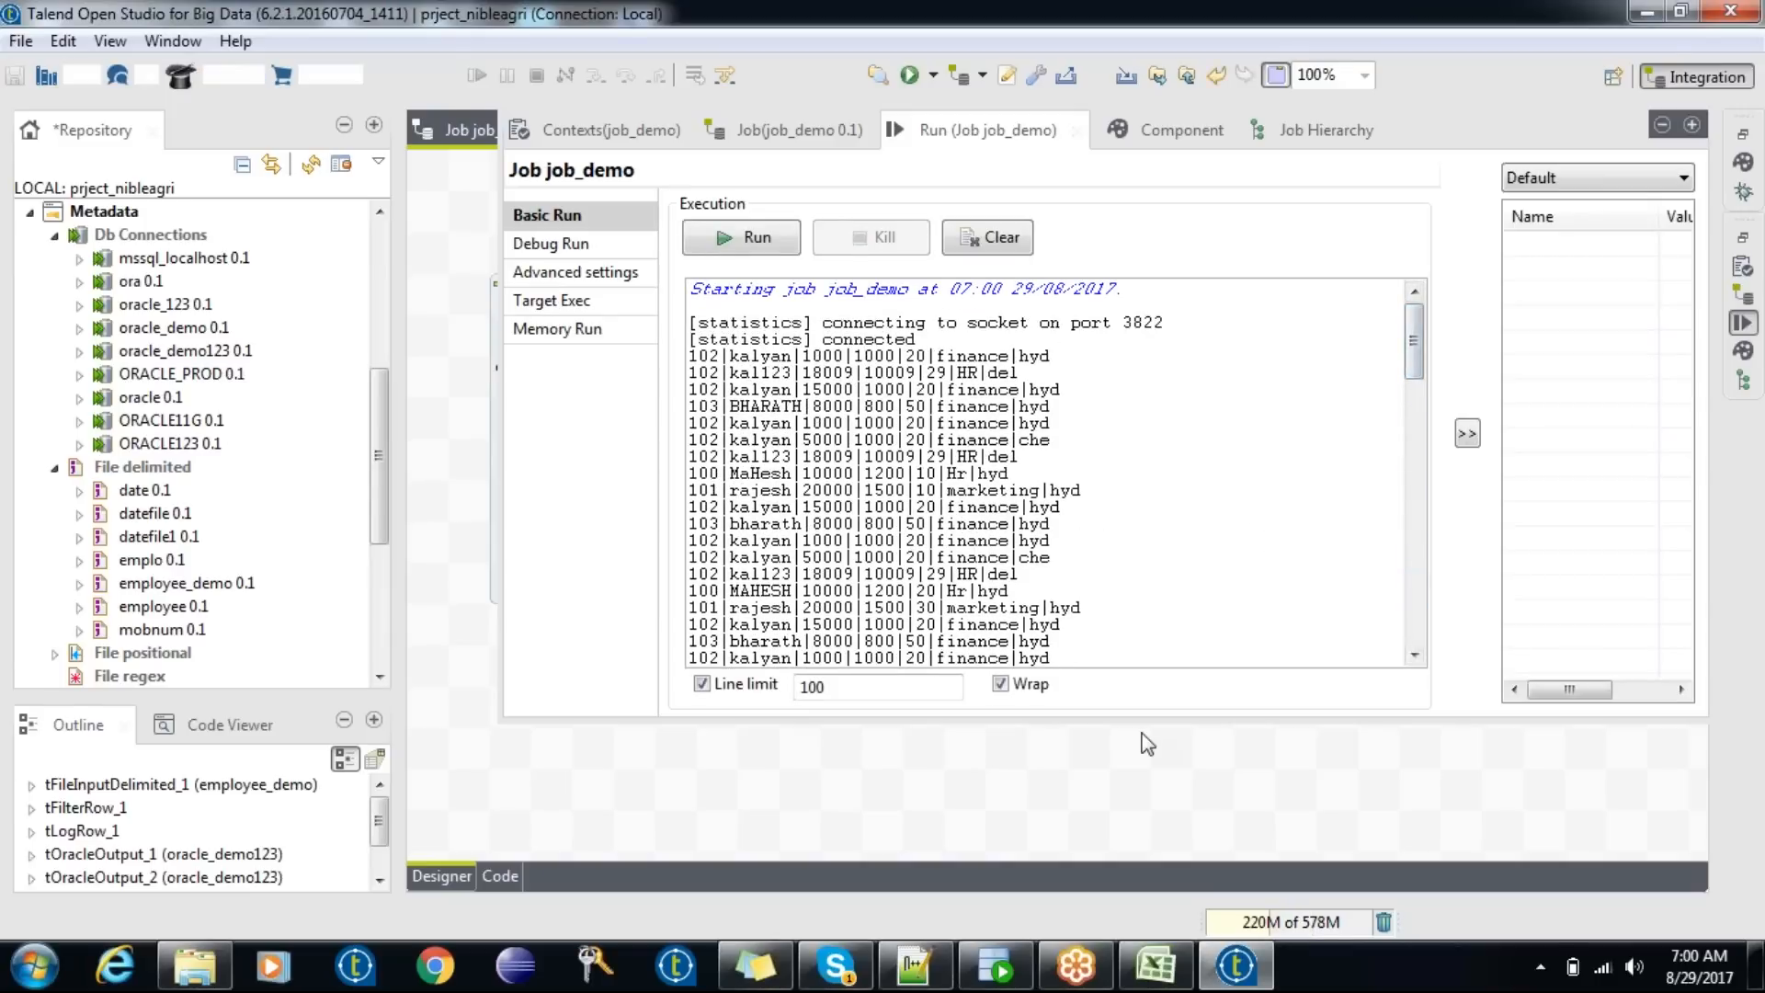
pyautogui.click(1143, 741)
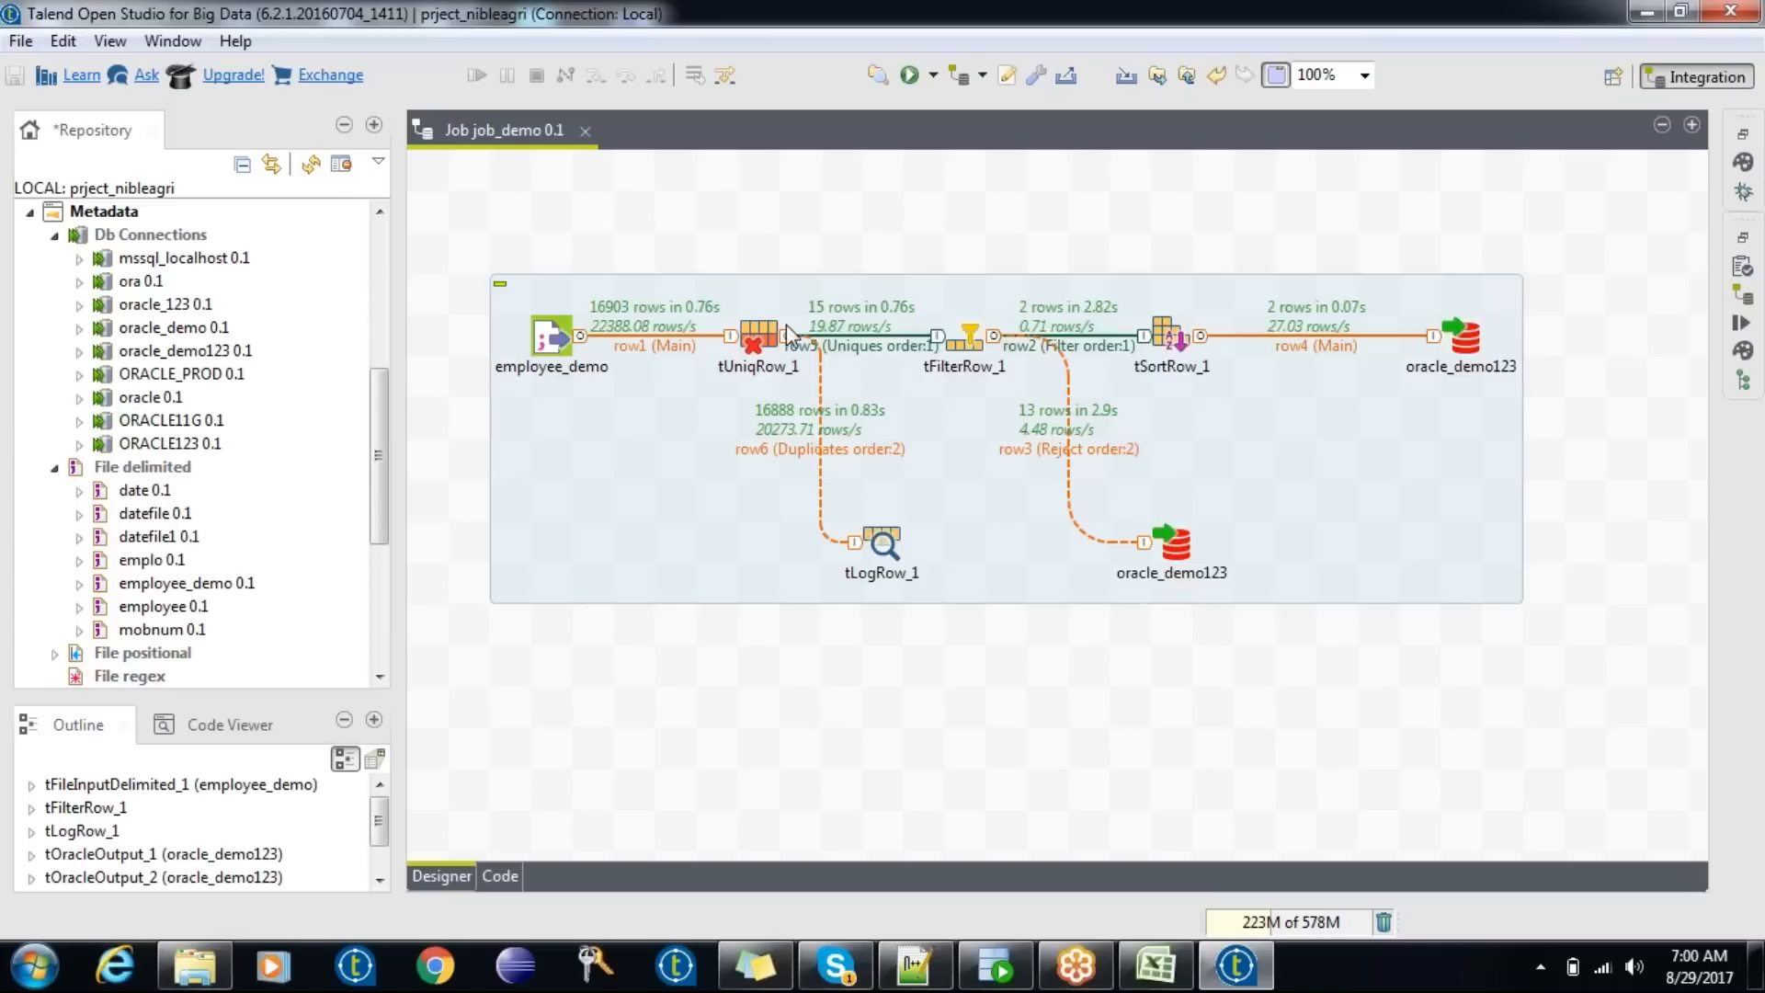